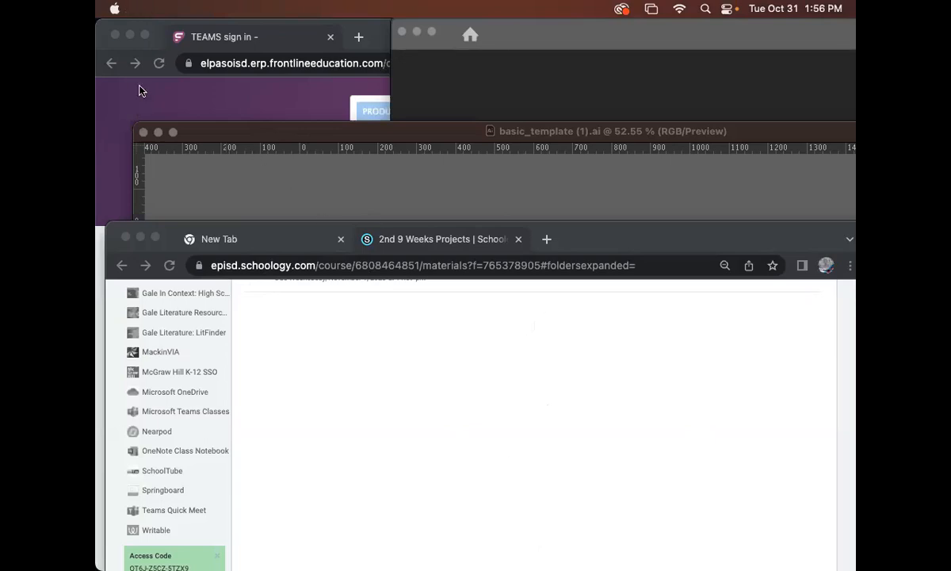
Step: Open the Character design Style sheet template assignment in the 2nd 9 Weeks Projects folder and review its instructions, links and attached template
left_click(497, 224)
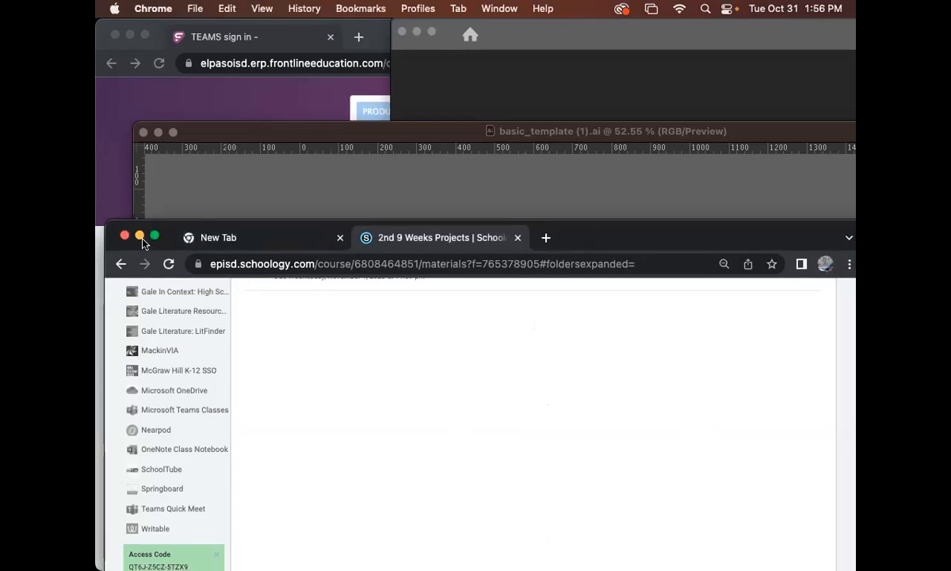
double_click(560, 248)
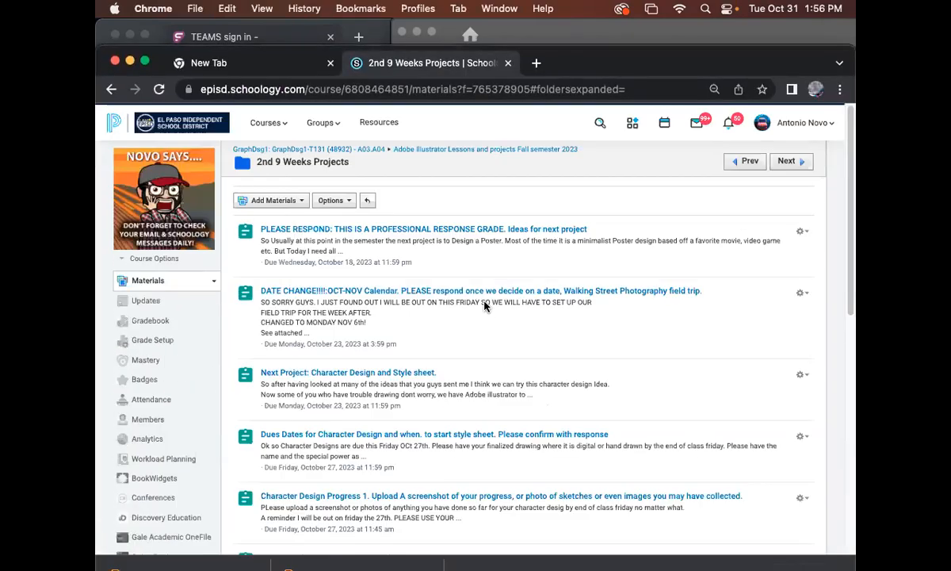
scroll(484, 301, "down", 5)
left_click(360, 230)
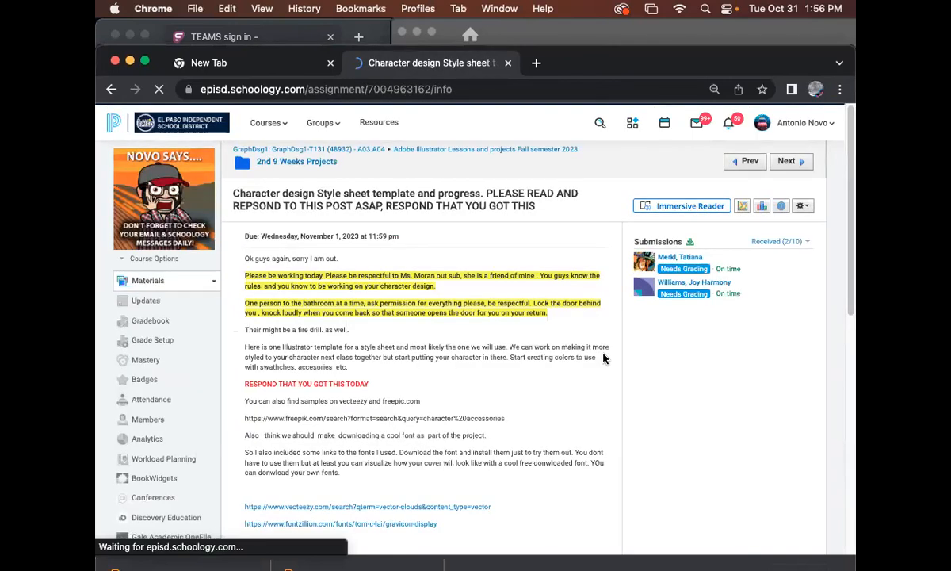
scroll(435, 301, "down", 10)
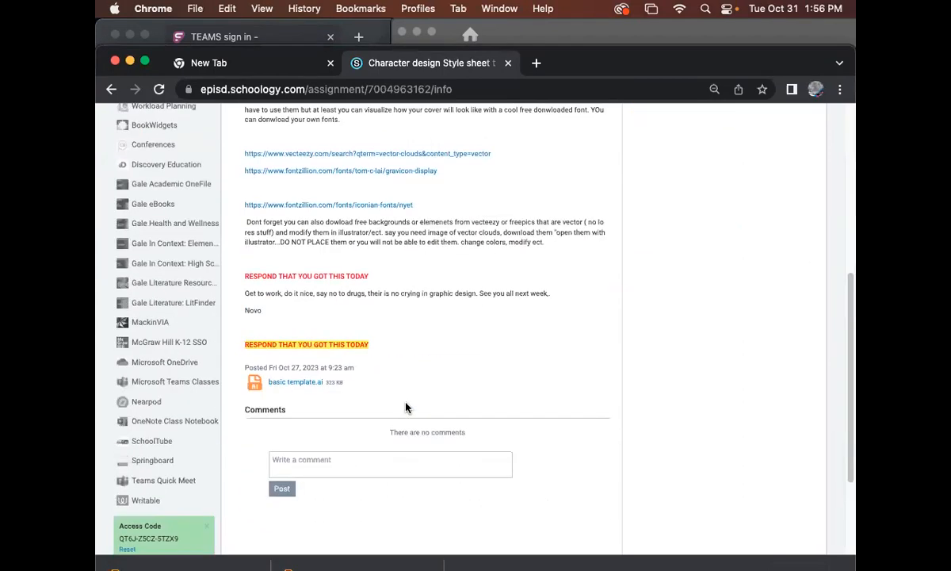
scroll(334, 398, "up", 10)
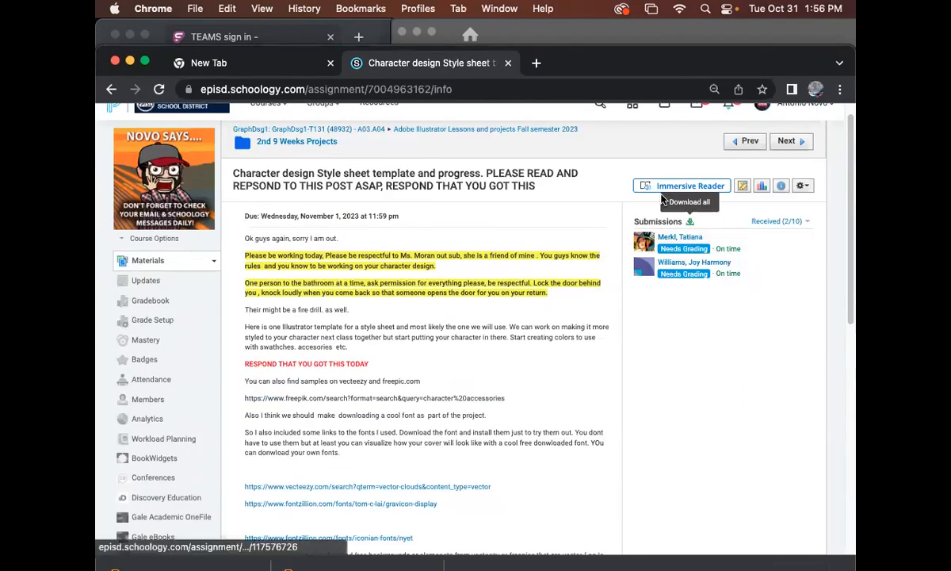
Step: Move the browser window out of the way and switch to Illustrator, repositioning the basic_template (1).ai document window
double_click(578, 57)
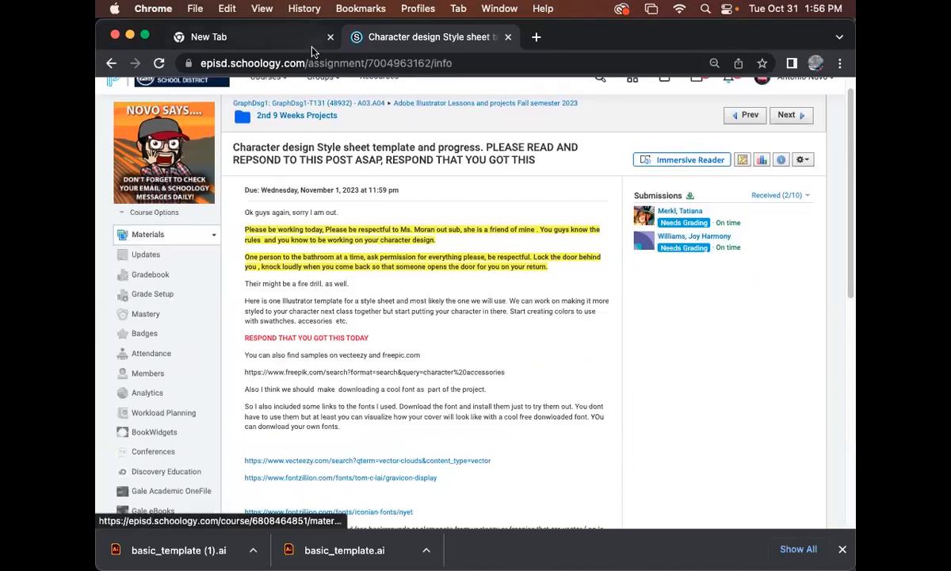
left_click_drag(568, 42, 616, 272)
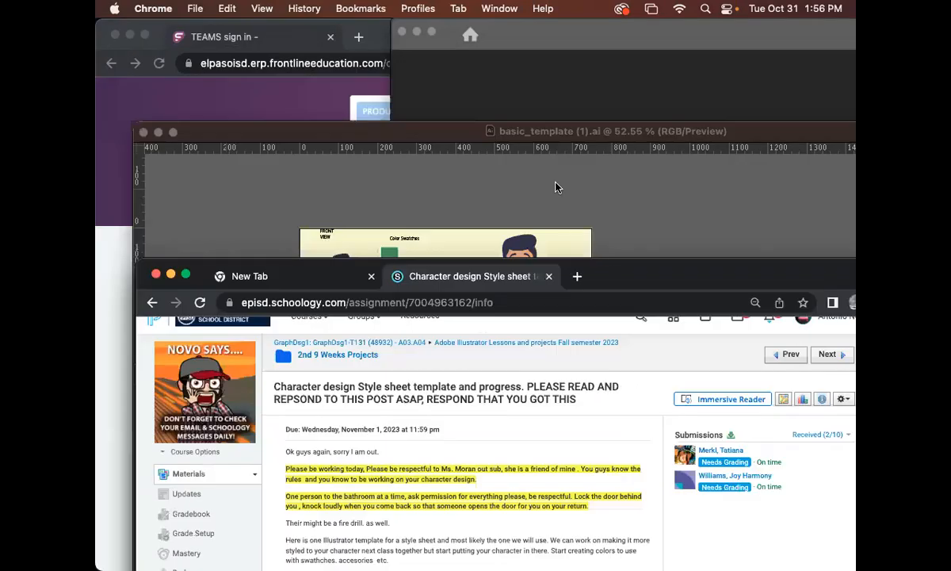
left_click(556, 184)
left_click_drag(454, 126, 420, 102)
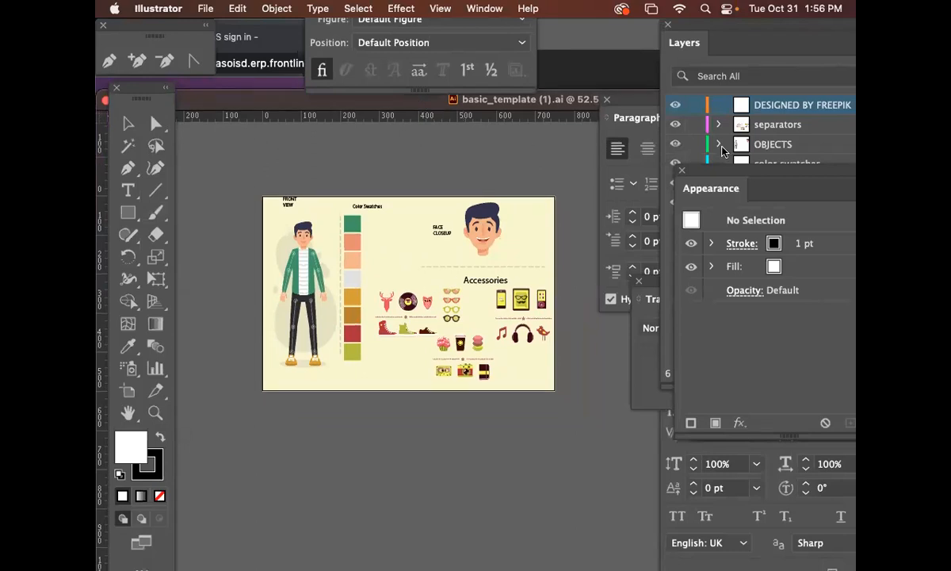
Step: Rearrange the floating panels so Layers is in front beside the artboard, with Paragraph and Transparency moved clear of the artwork
left_click(743, 48)
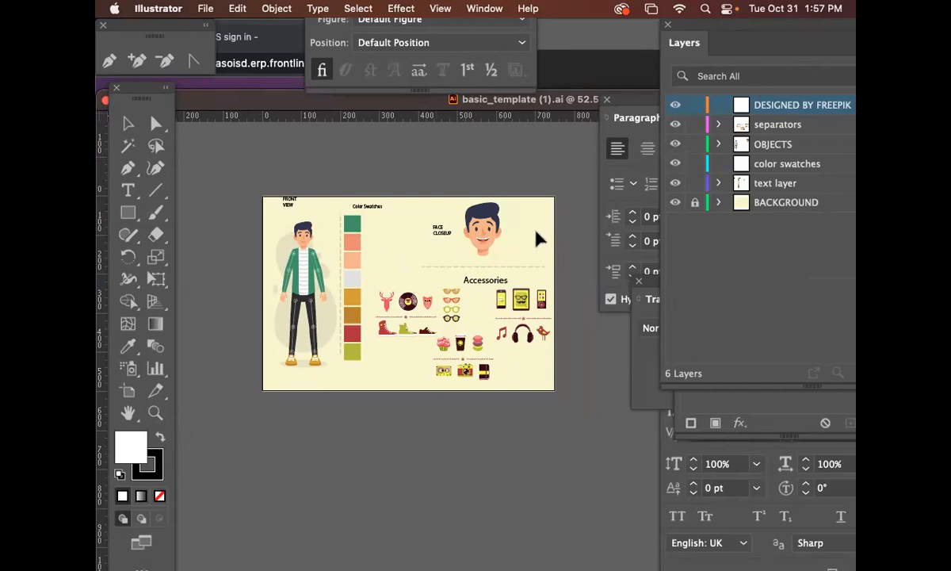
left_click_drag(629, 118, 736, 301)
left_click(709, 257)
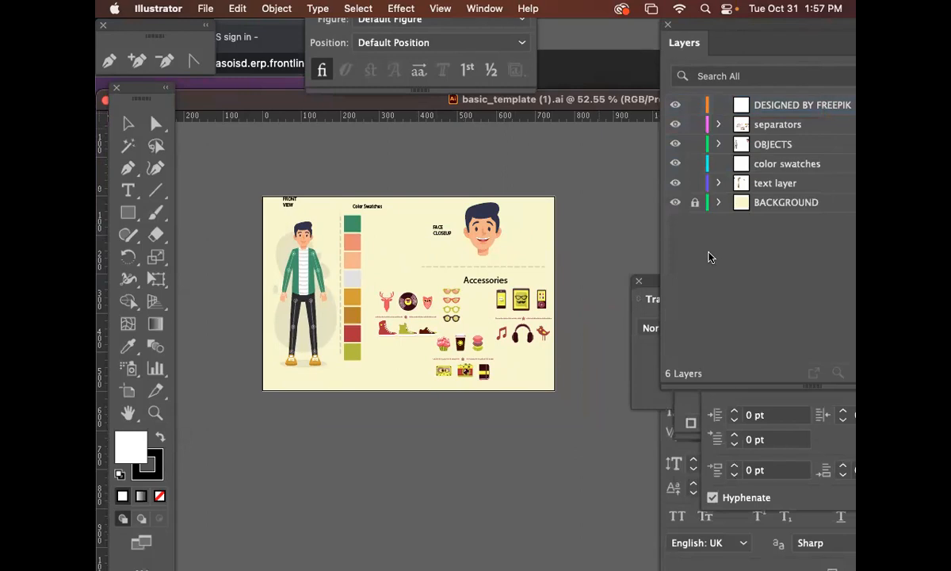
left_click_drag(647, 279, 761, 261)
left_click(697, 259)
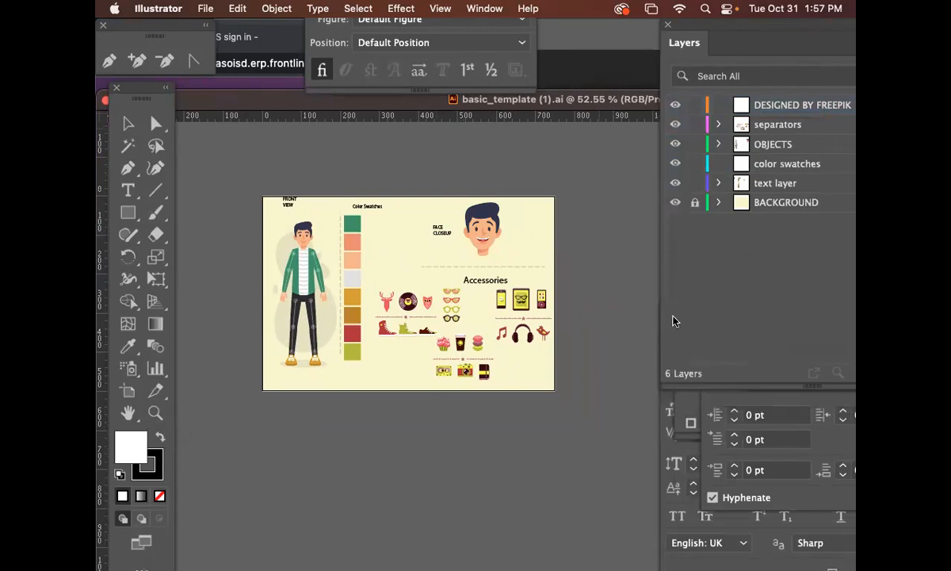
left_click(664, 408)
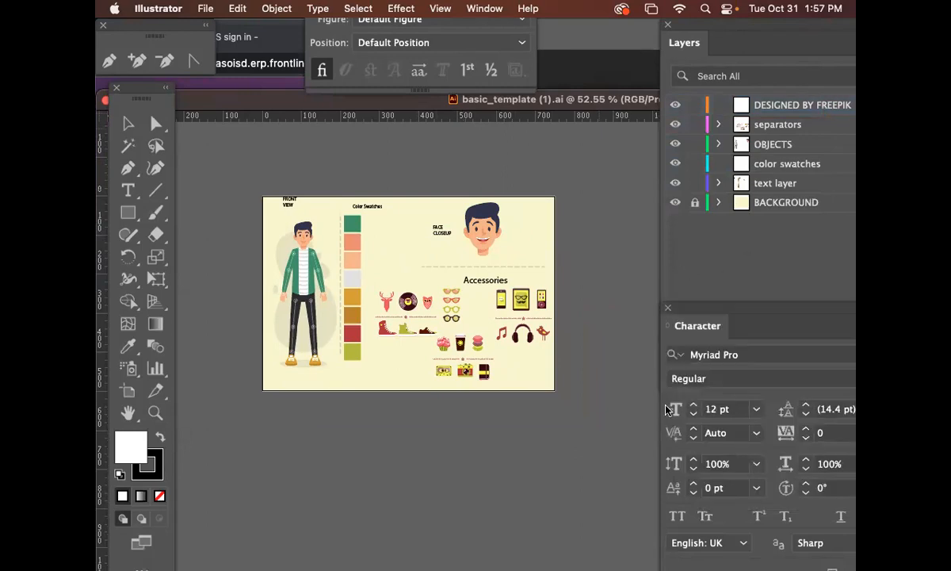
left_click(708, 280)
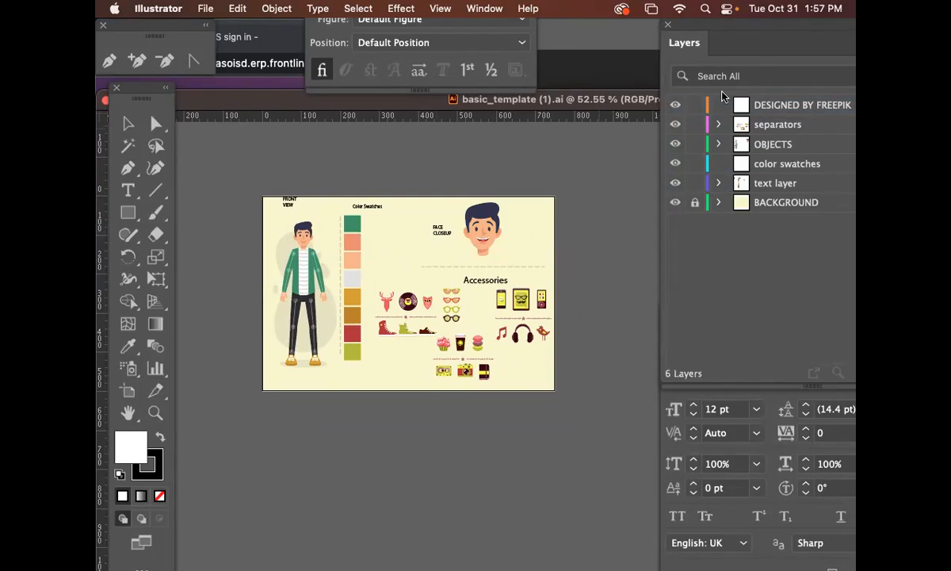
left_click_drag(708, 30, 626, 49)
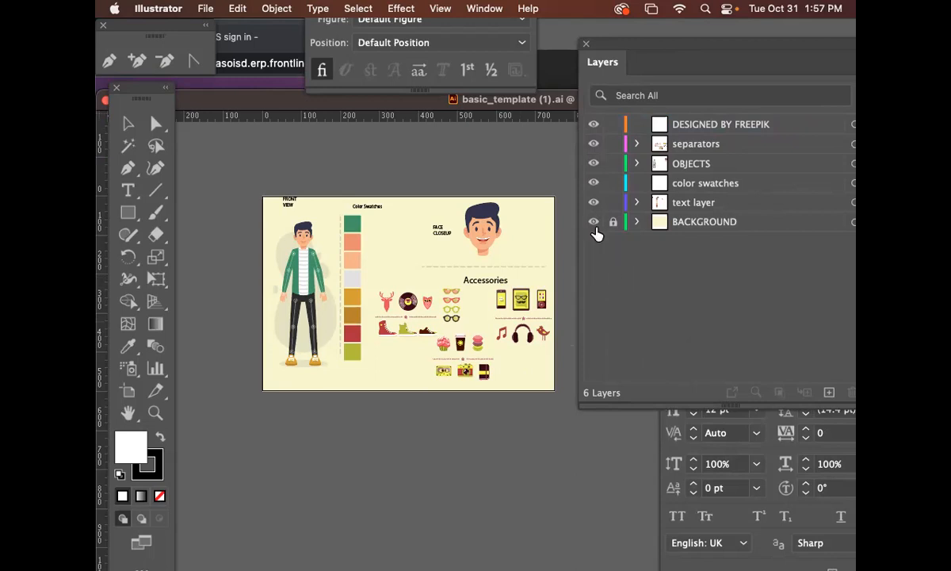
Step: Toggle the visibility of the text layer off and on to check which artwork it contains
left_click(594, 204)
left_click(595, 204)
left_click(694, 202)
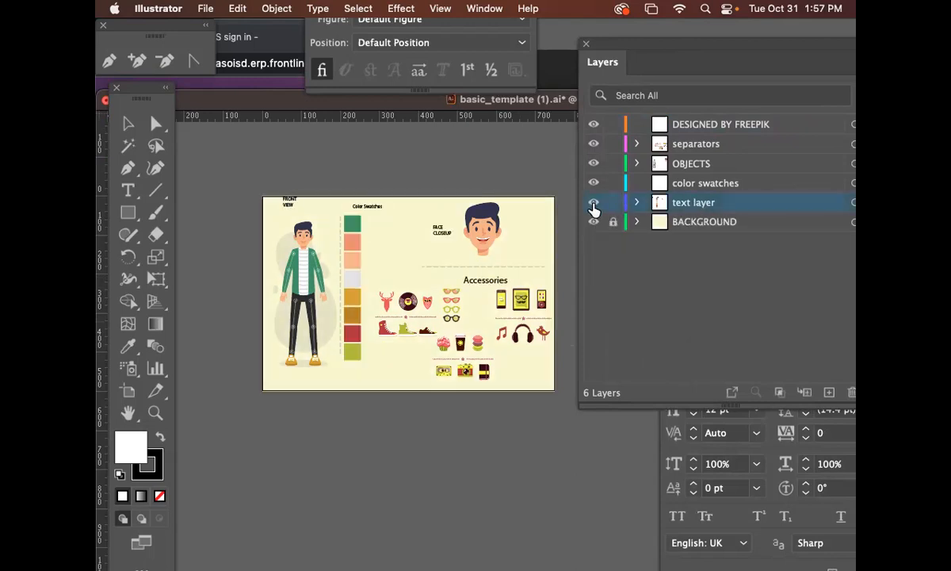
left_click(594, 203)
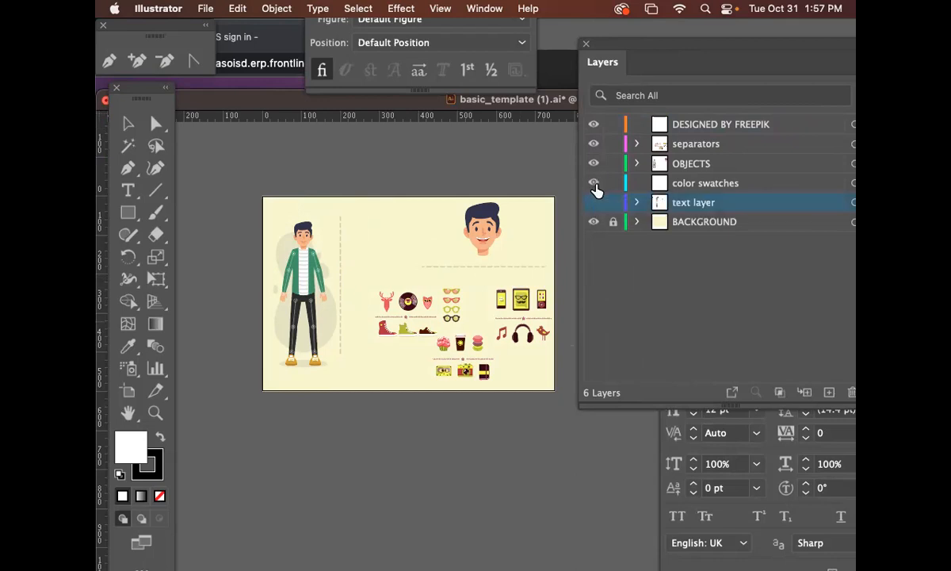
left_click(594, 183)
left_click(594, 203)
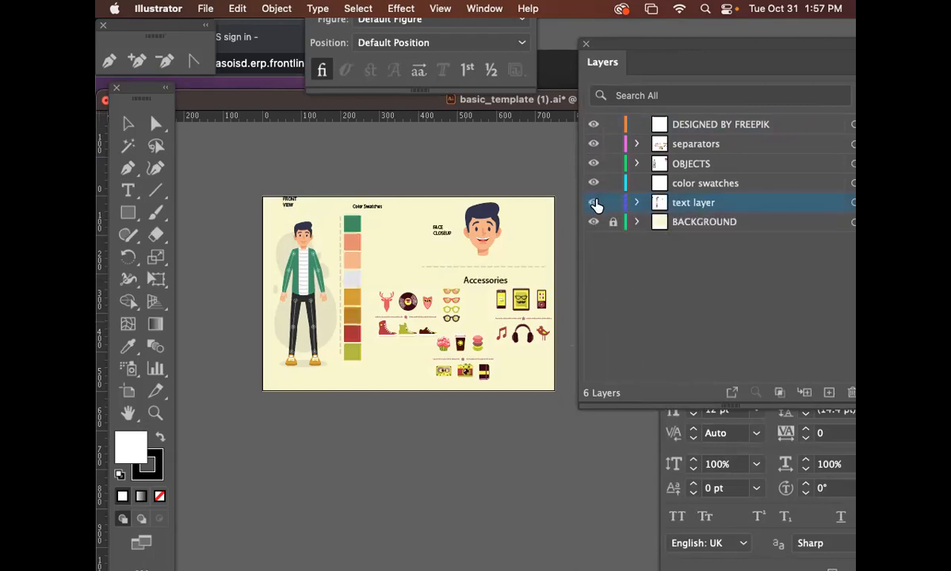
Step: Move all eight color swatch rectangles from the text layer to the color swatches layer
left_click(356, 224)
left_click(355, 245, "shift")
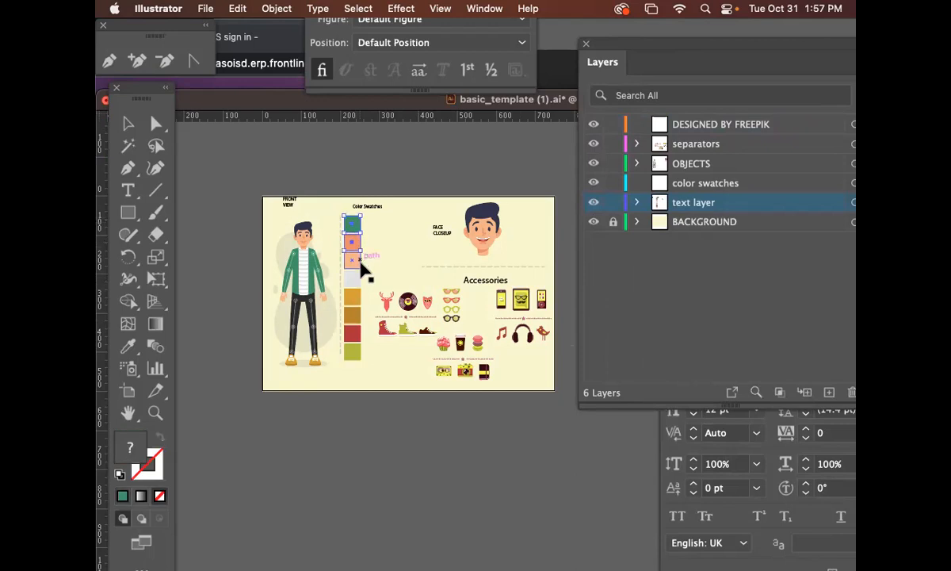
left_click(354, 278, "shift")
left_click(357, 303, "shift")
left_click(356, 316, "shift")
left_click(353, 333, "shift")
left_click(352, 351, "shift")
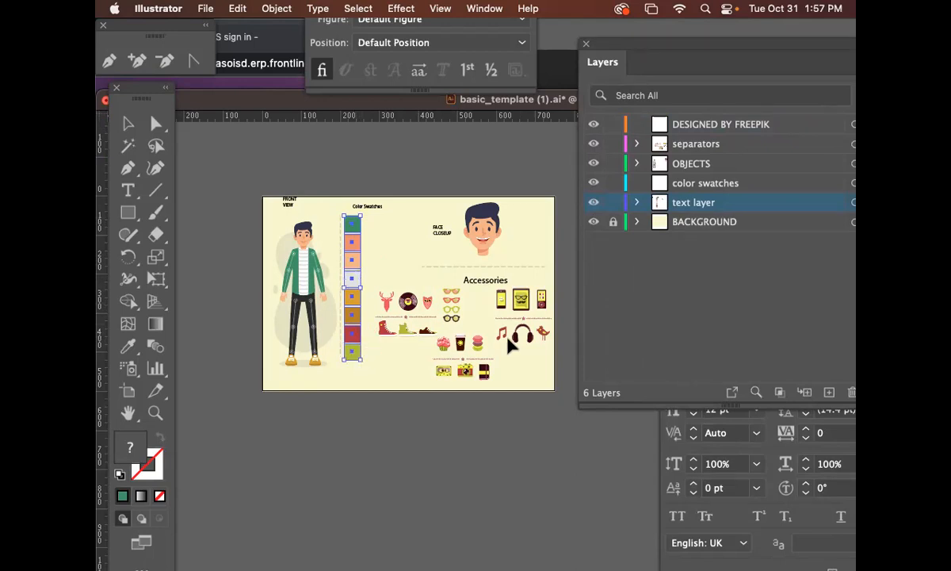
left_click_drag(738, 208, 750, 184)
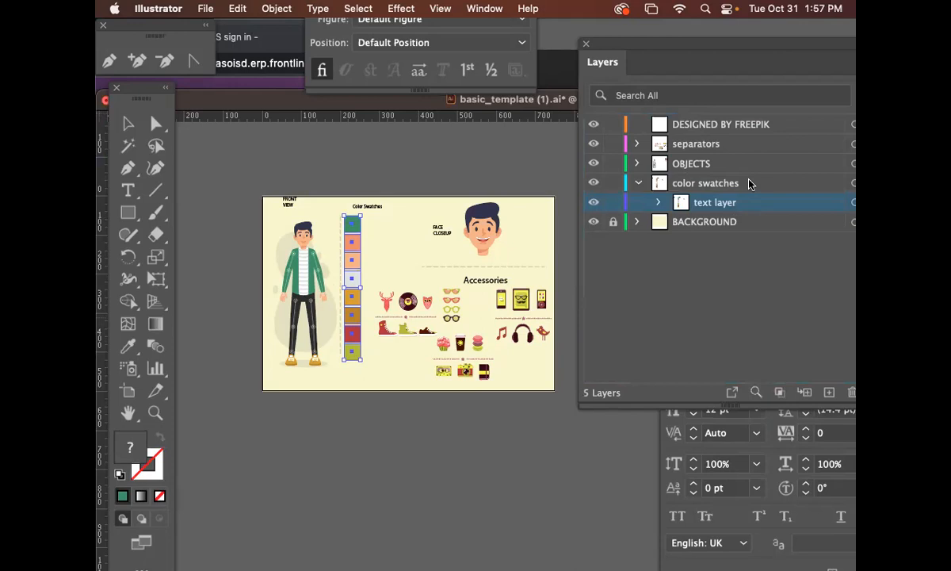
key("super+z")
left_click_drag(692, 50, 602, 60)
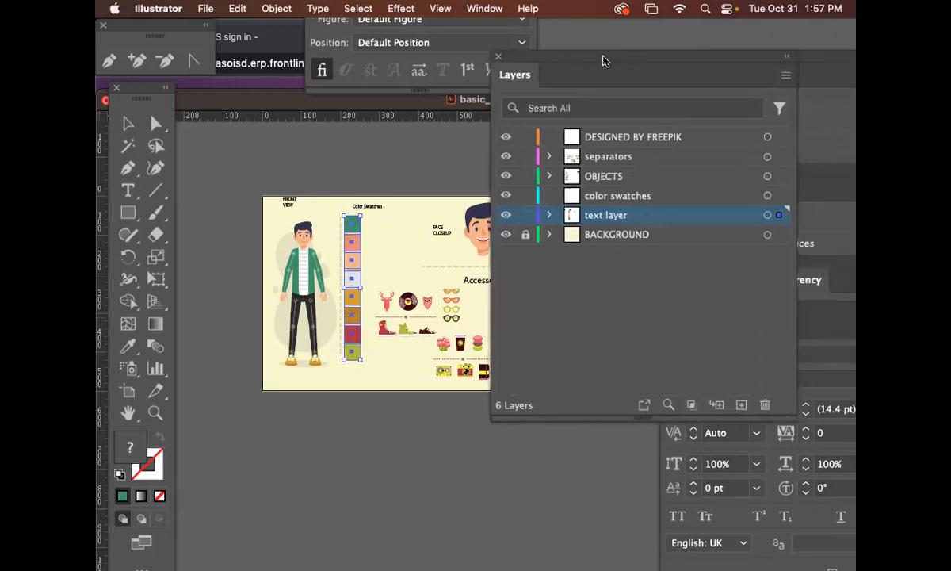
left_click_drag(779, 215, 778, 195)
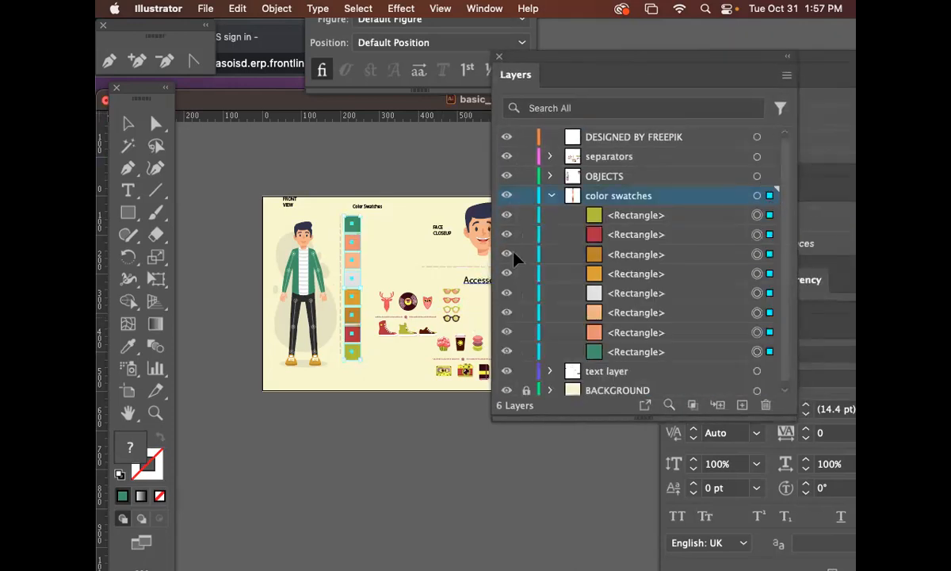
left_click(550, 196)
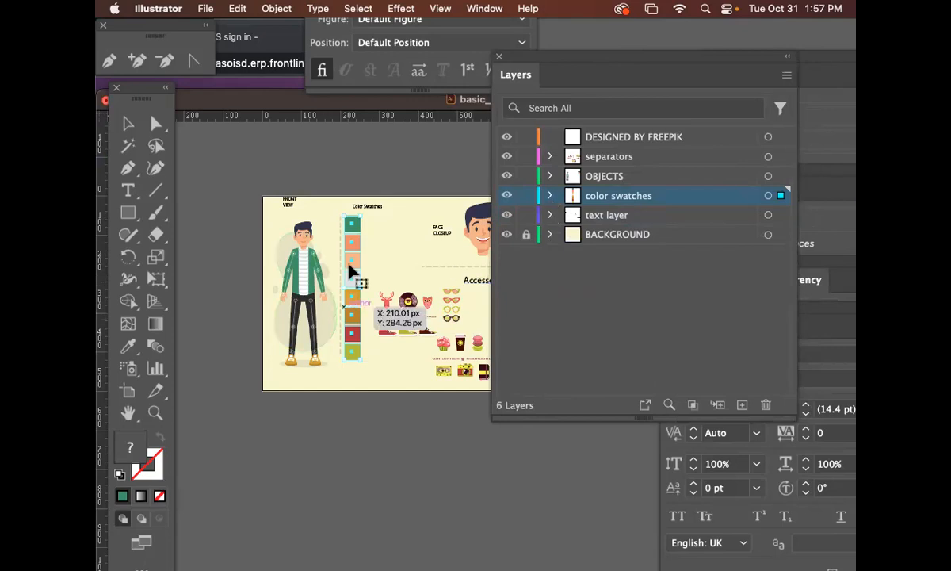
Step: Check which layers the FACE CLOSEUP label and the accessory icons under Accessories belong to
left_click(473, 306)
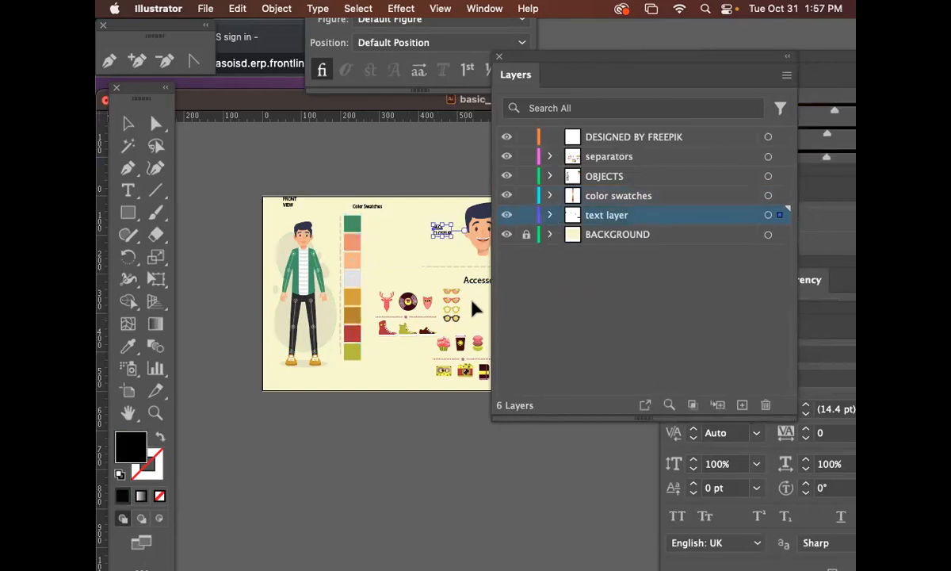
key("space")
left_click_drag(471, 294, 400, 278)
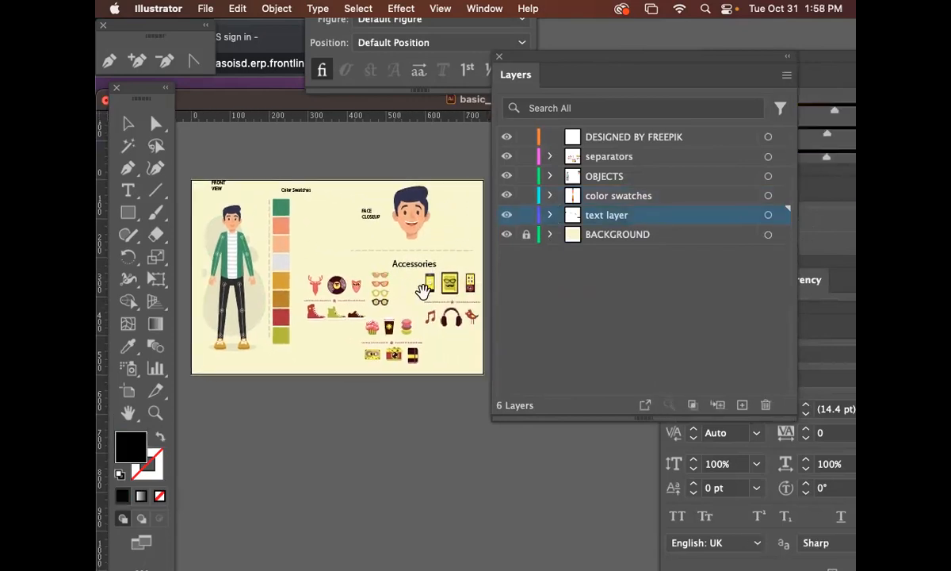
left_click(470, 284)
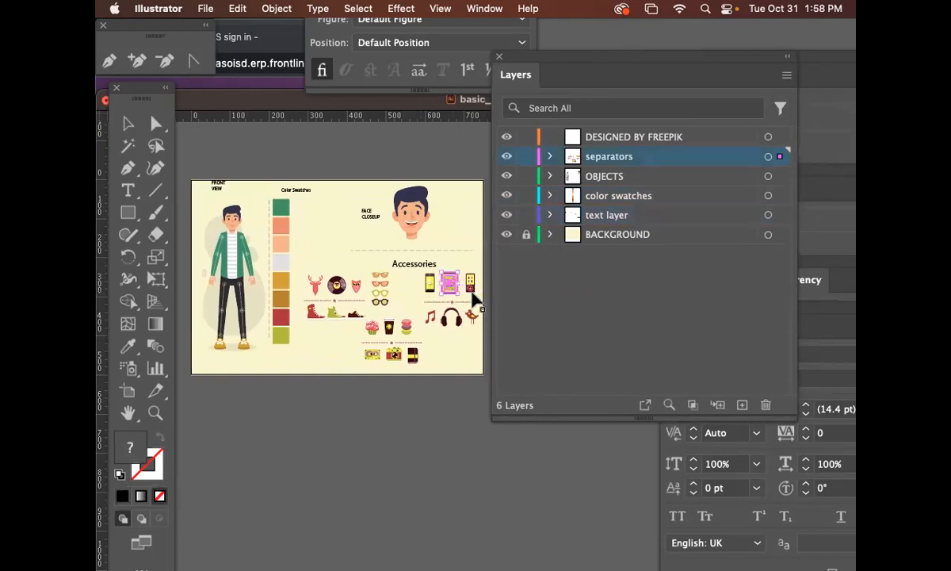
Step: Move the headphones accessory off the artboard onto the empty canvas beside it
left_click(157, 417)
left_click_drag(348, 261, 251, 266)
key("space")
left_click_drag(330, 234, 470, 340)
key("space")
left_click_drag(378, 342, 382, 296)
key("space")
key("space")
left_click_drag(388, 333, 443, 299)
left_click_drag(388, 266, 216, 245)
key("space")
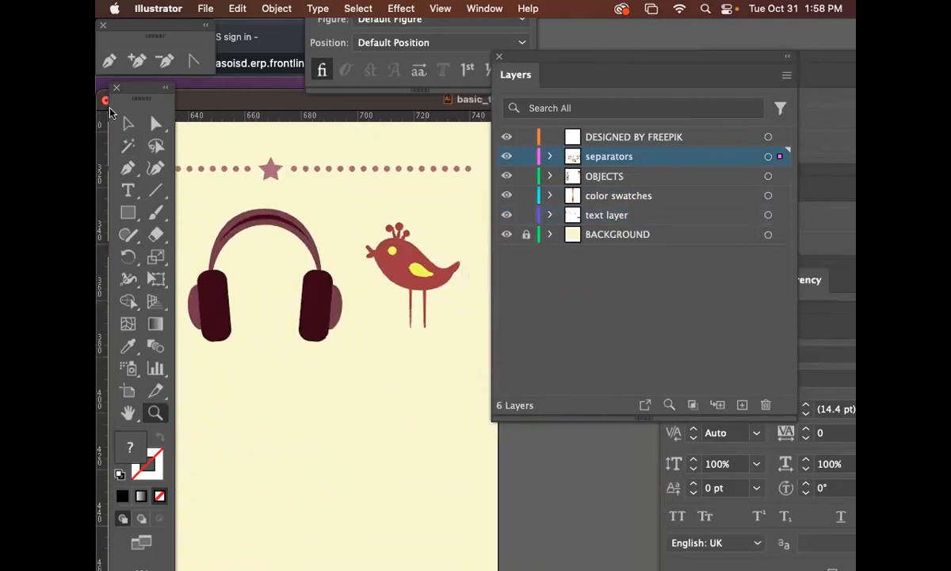
left_click(128, 125)
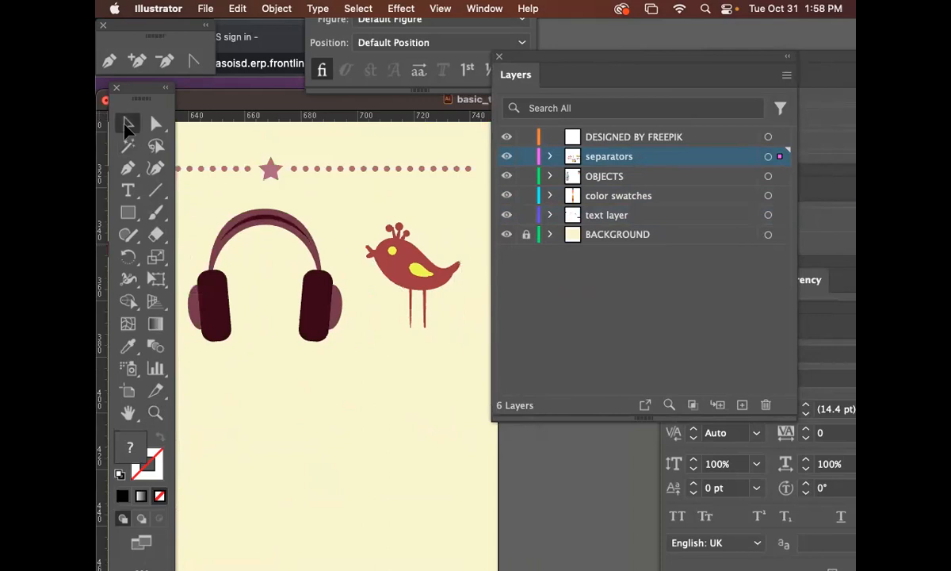
left_click(307, 258)
left_click_drag(344, 309, 377, 287)
key("space")
key("space")
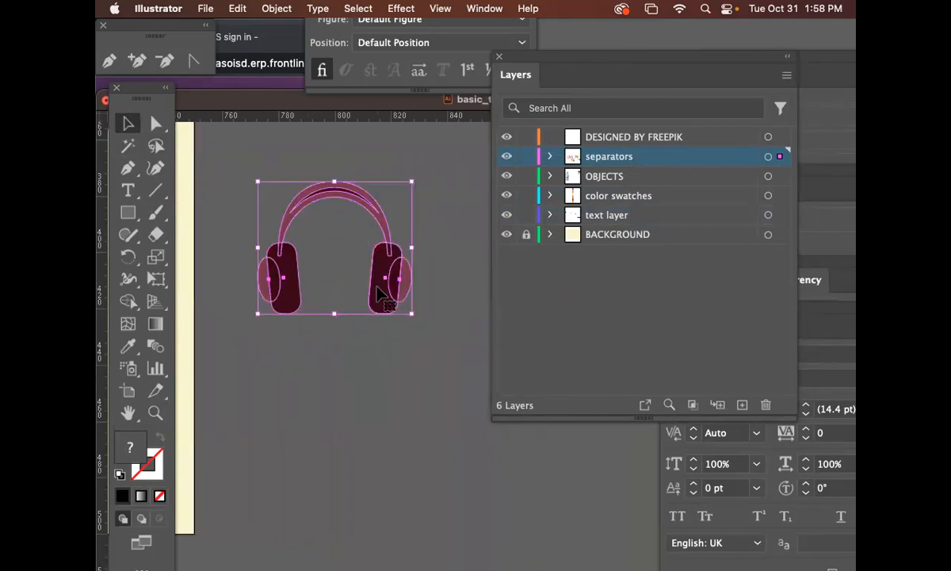
Step: Directly select both dark ear cushions of the headphones and set their fill color to pink F96B9E
left_click(431, 289)
left_click(385, 290)
left_click(422, 310)
left_click(363, 281)
left_click(157, 123)
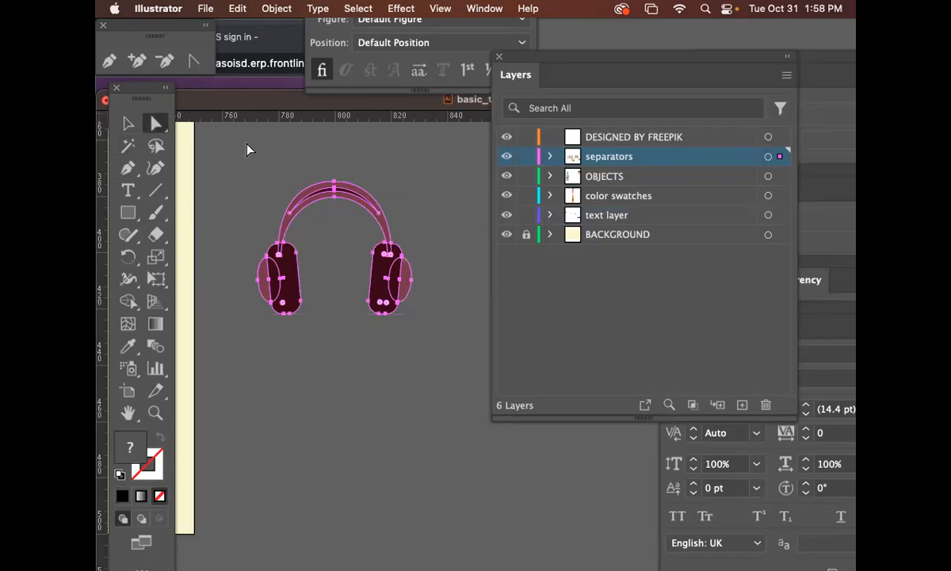
left_click(401, 204)
left_click(382, 271)
left_click(285, 261, "shift")
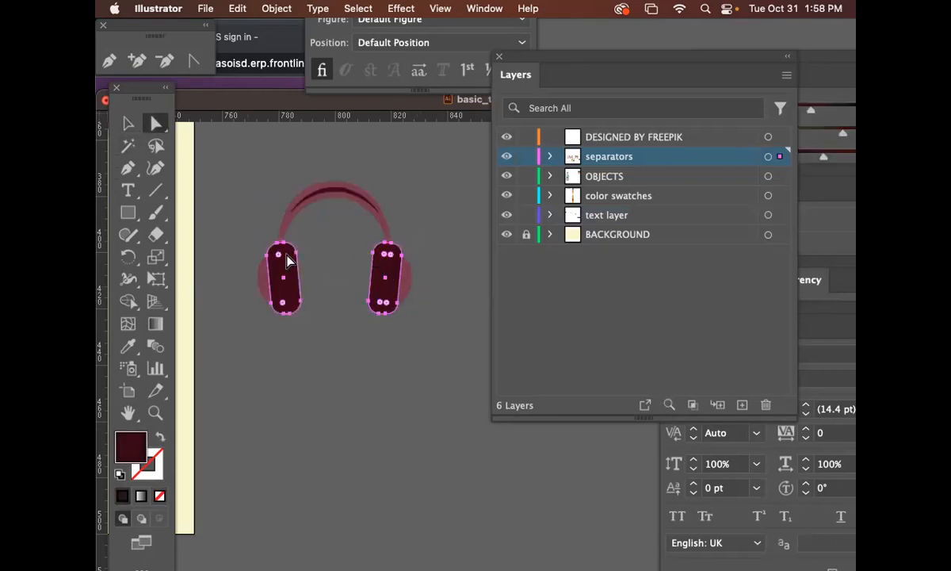
double_click(127, 446)
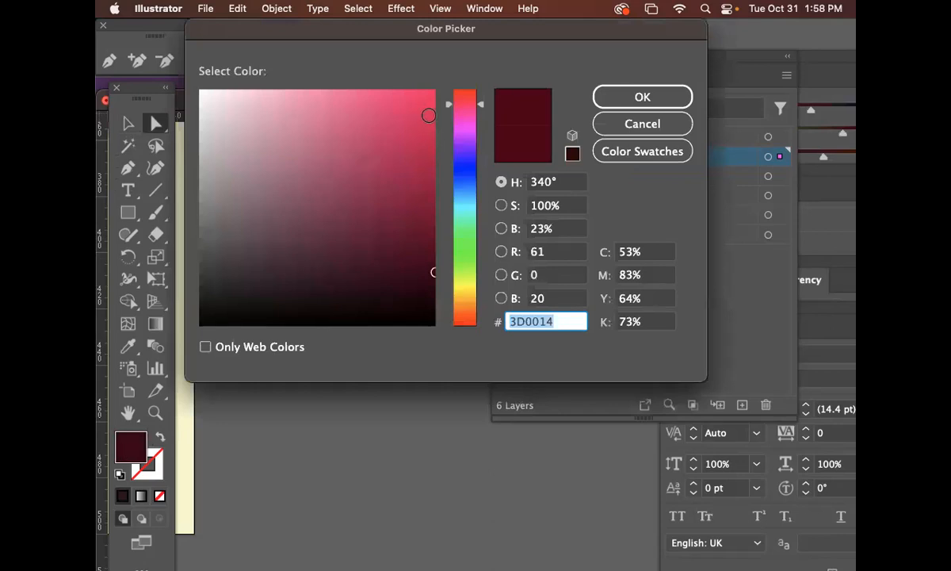
left_click(333, 94)
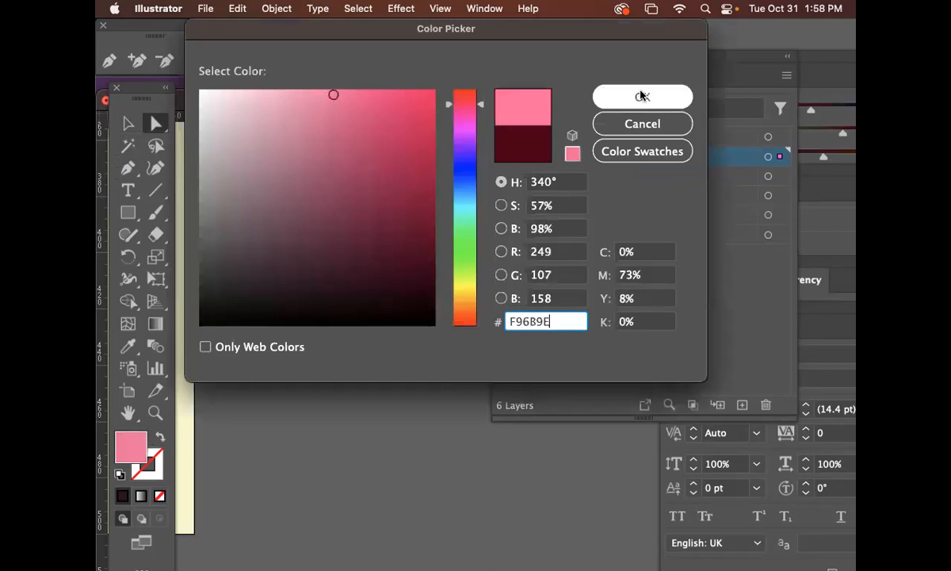
left_click(642, 95)
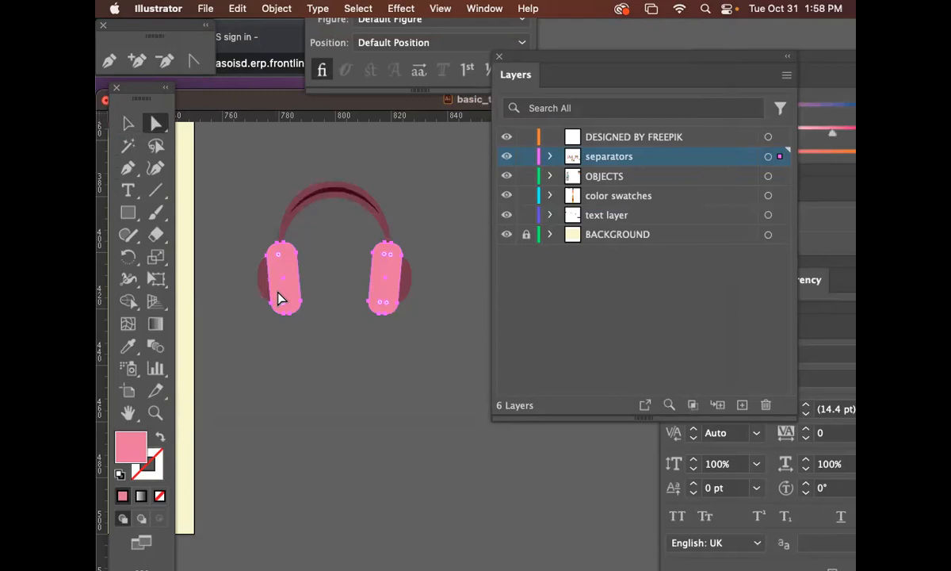
key("super+=")
scroll(321, 295, "right", 5)
scroll(321, 295, "down", 3)
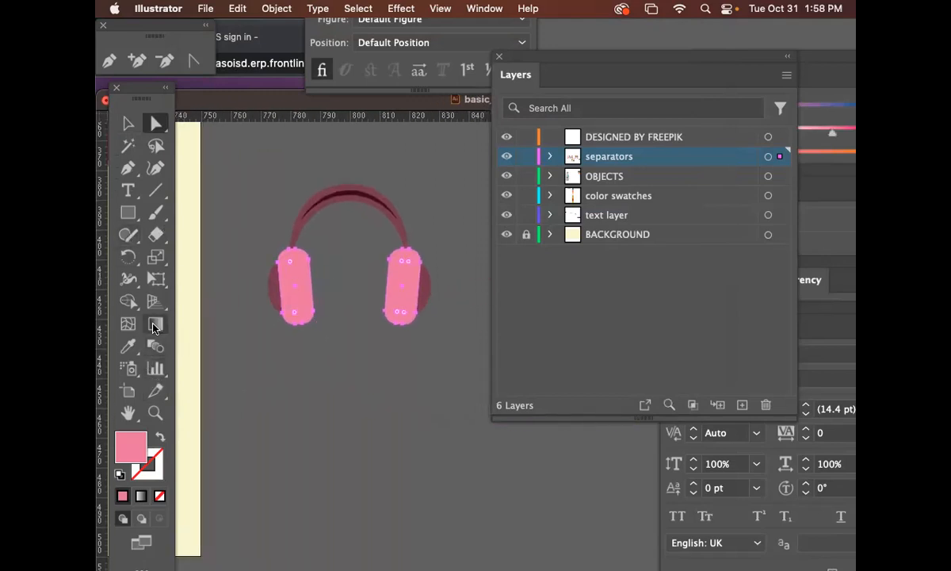
Step: Apply a linear white-to-pink-to-black gradient to both ear cushions and run it diagonally from upper right to lower left
left_click(479, 7)
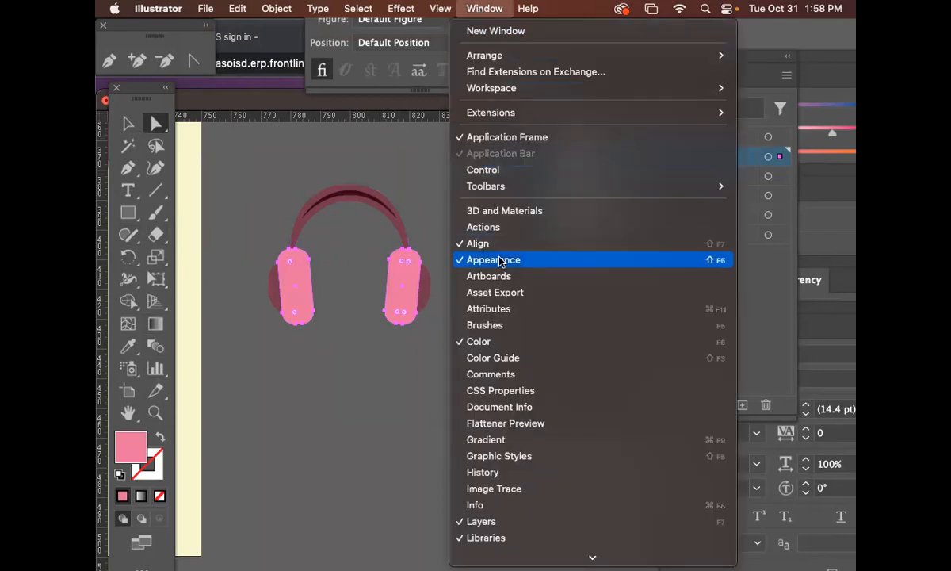
left_click(487, 439)
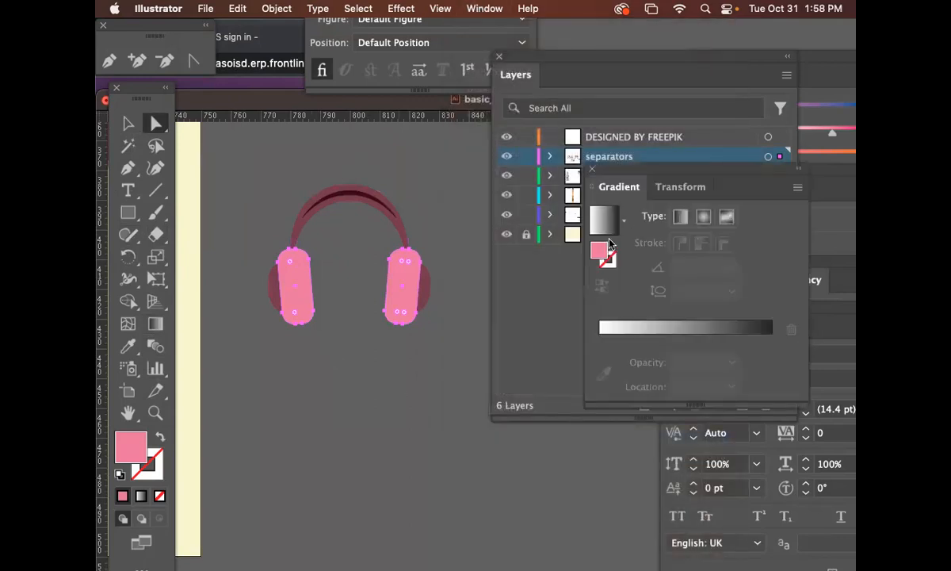
left_click(631, 333)
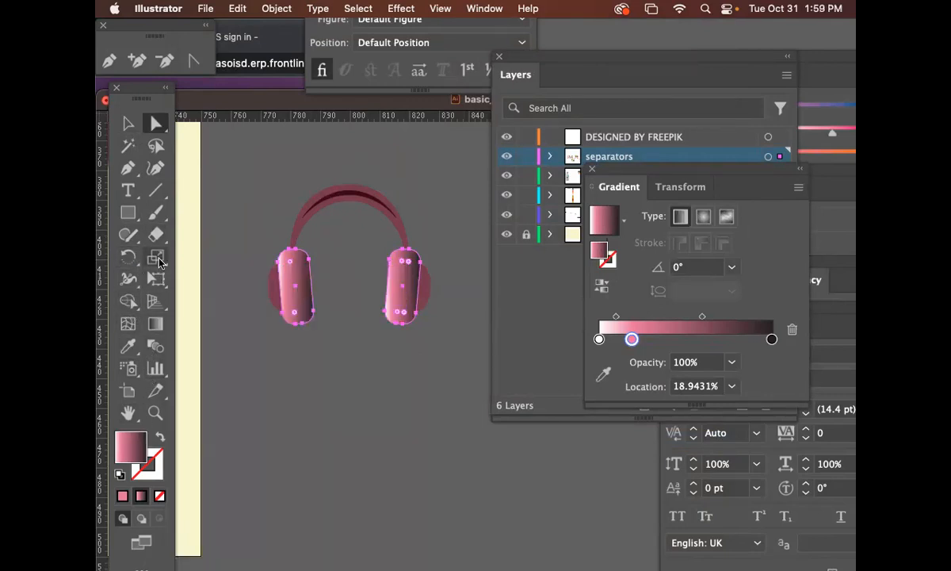
left_click(155, 323)
left_click_drag(405, 251, 381, 332)
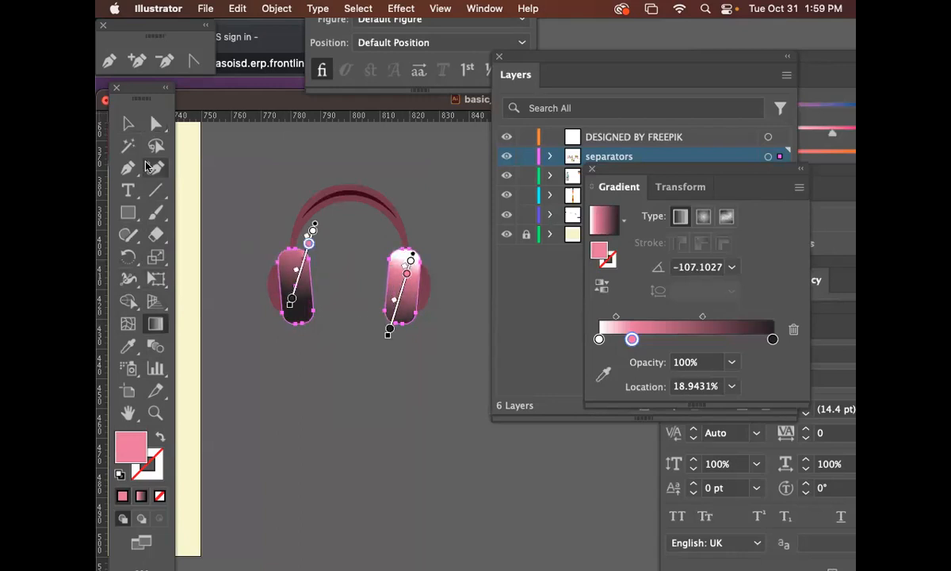
left_click(154, 124)
left_click(277, 184)
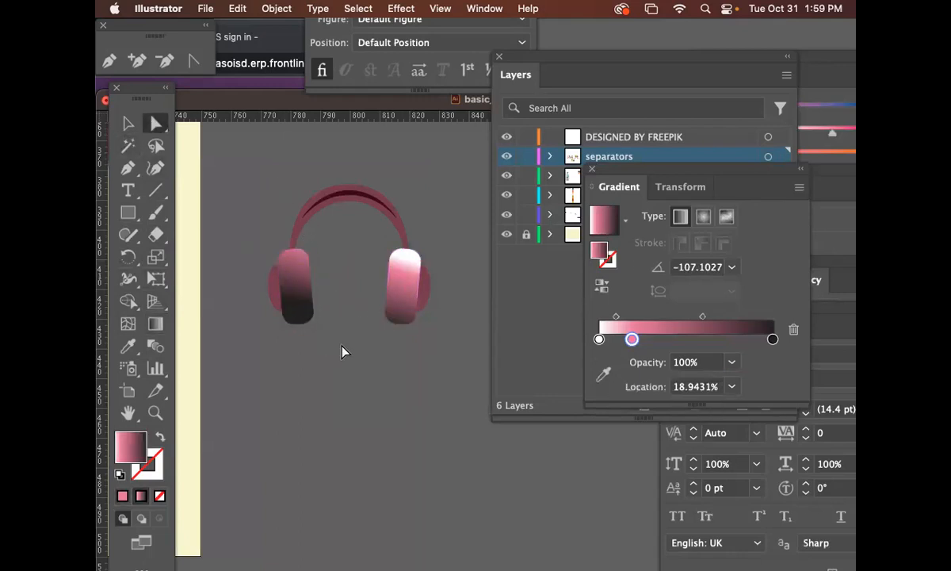
Step: Lengthen the right ear cushion's diagonal gradient so it starts just above the cushion and ends well below it
left_click(401, 299)
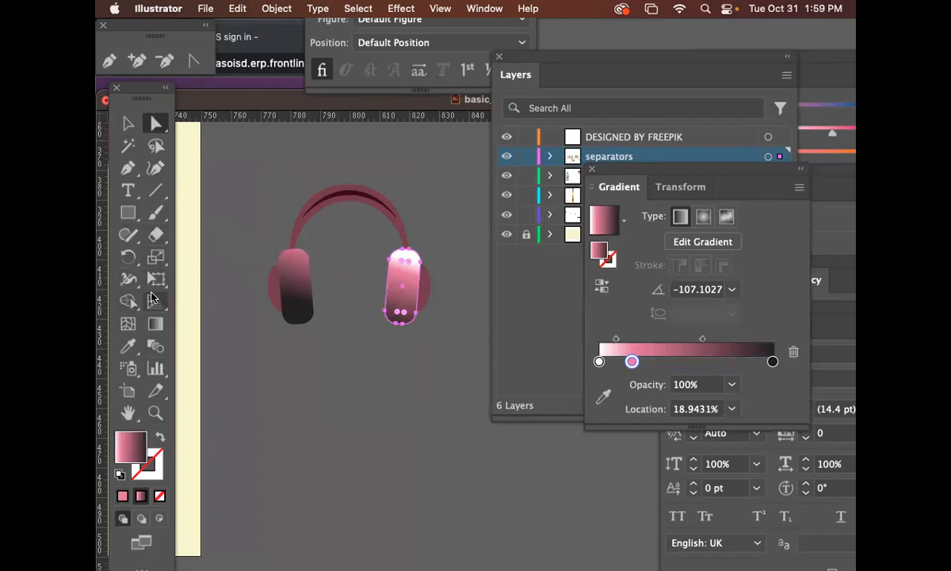
left_click(154, 324)
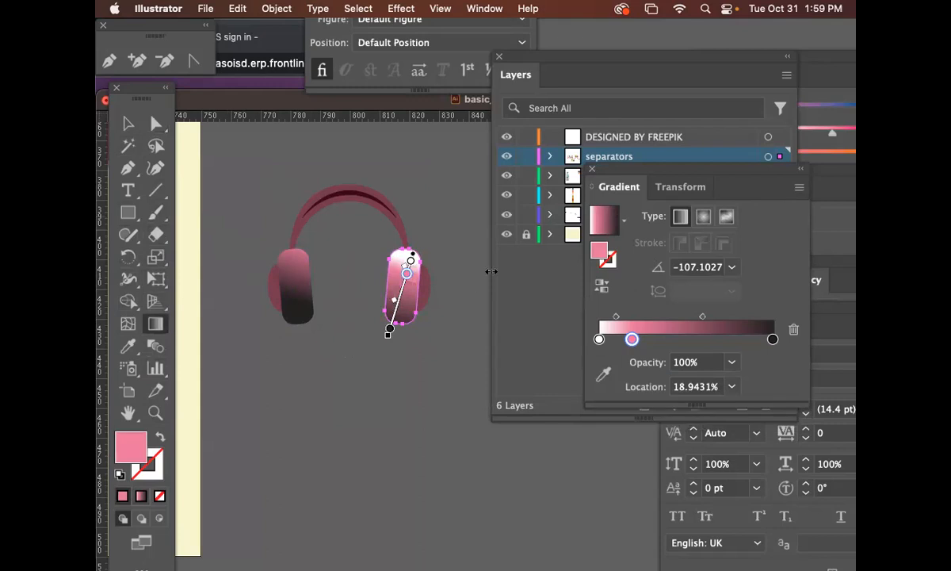
mouse_move(423, 238)
left_mouse_down()
mouse_move(385, 376)
mouse_move(379, 365)
mouse_move(368, 395)
left_mouse_up()
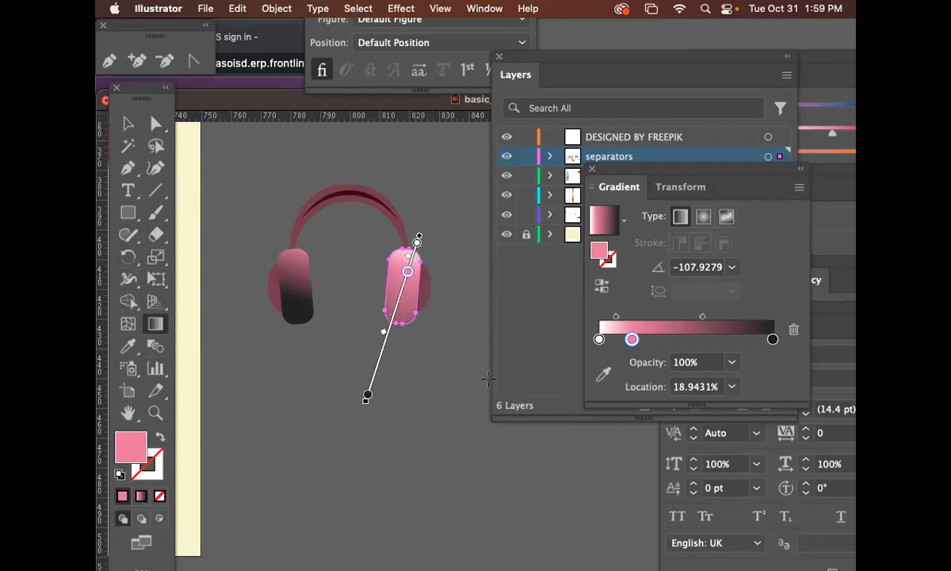
Step: Set the middle gradient stop of the right ear cushion to light orange FAAB6B, keeping the long diagonal gradient direction
left_click_drag(631, 341, 632, 341)
double_click(632, 340)
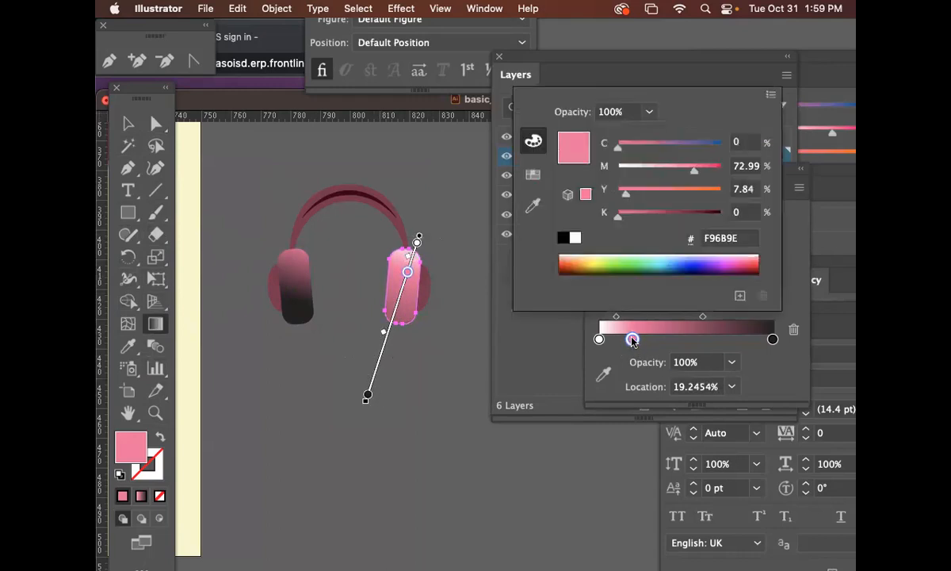
left_click(621, 261)
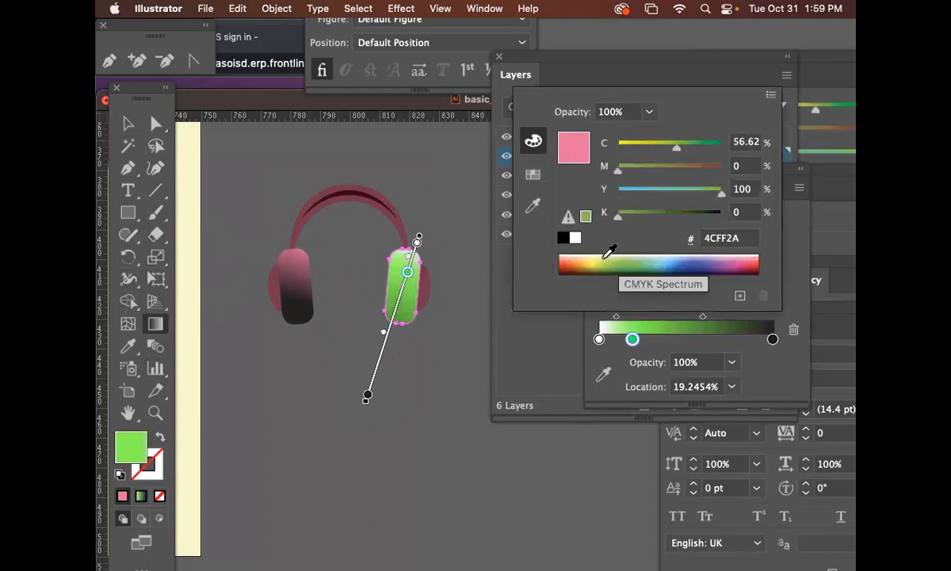
left_click(591, 254)
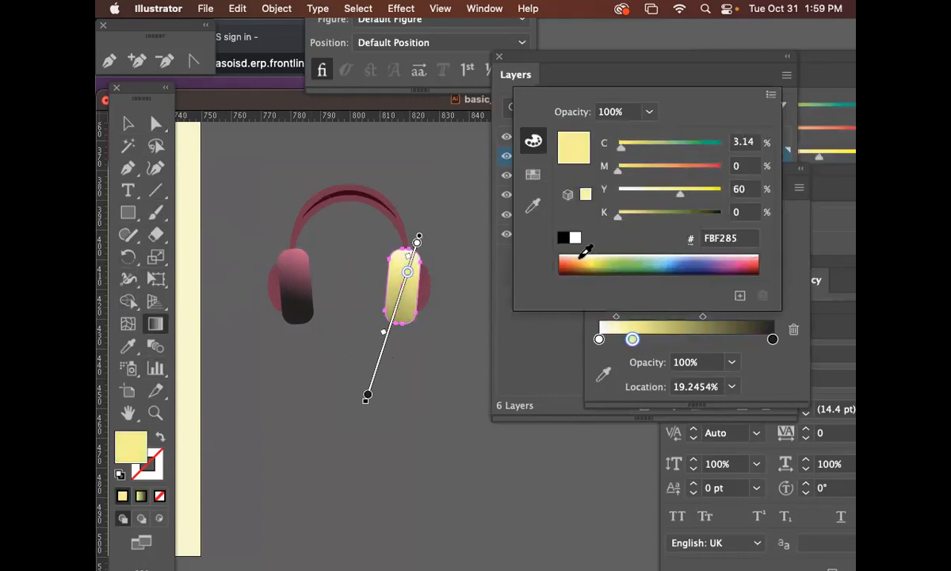
left_click(584, 255)
left_click(575, 258)
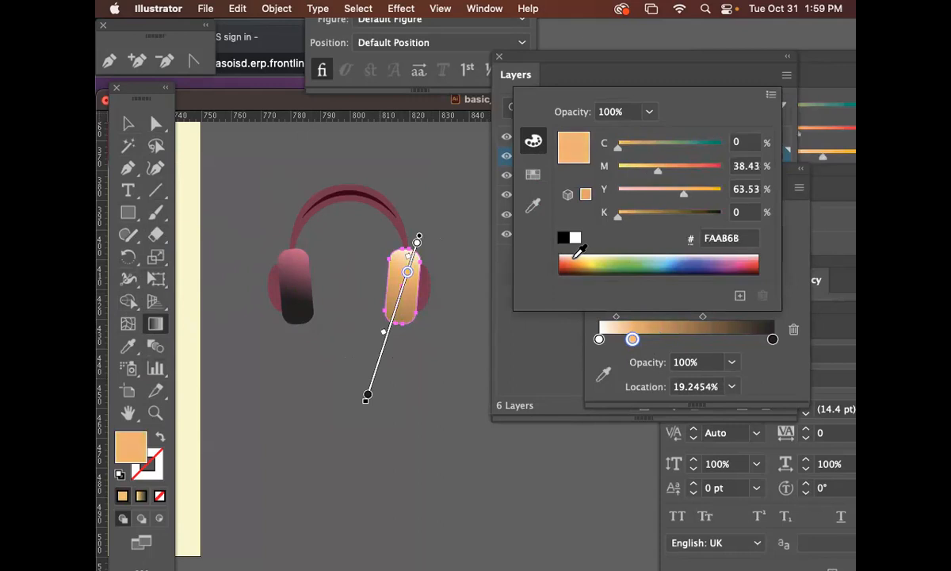
left_click_drag(229, 150, 248, 175)
left_click_drag(403, 150, 403, 304)
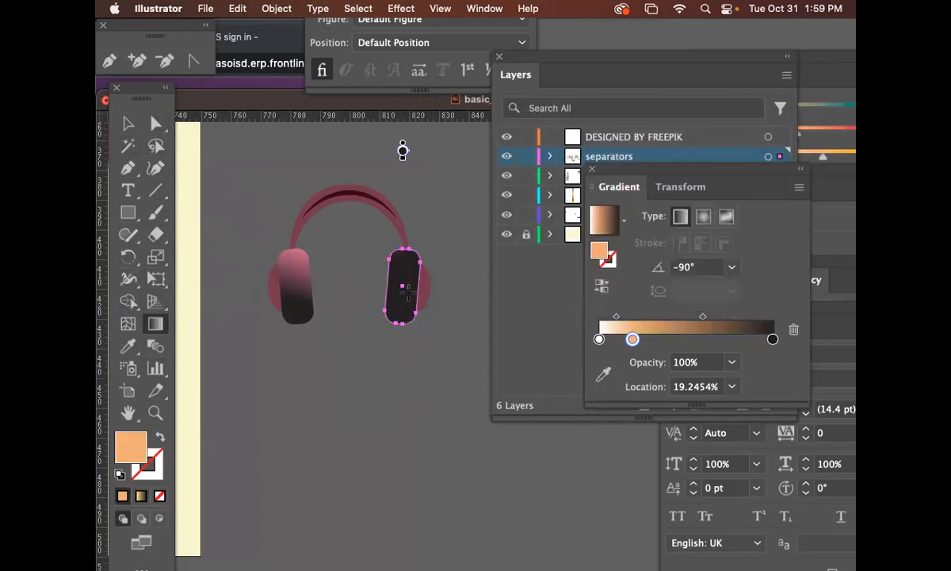
left_click_drag(418, 238, 366, 395)
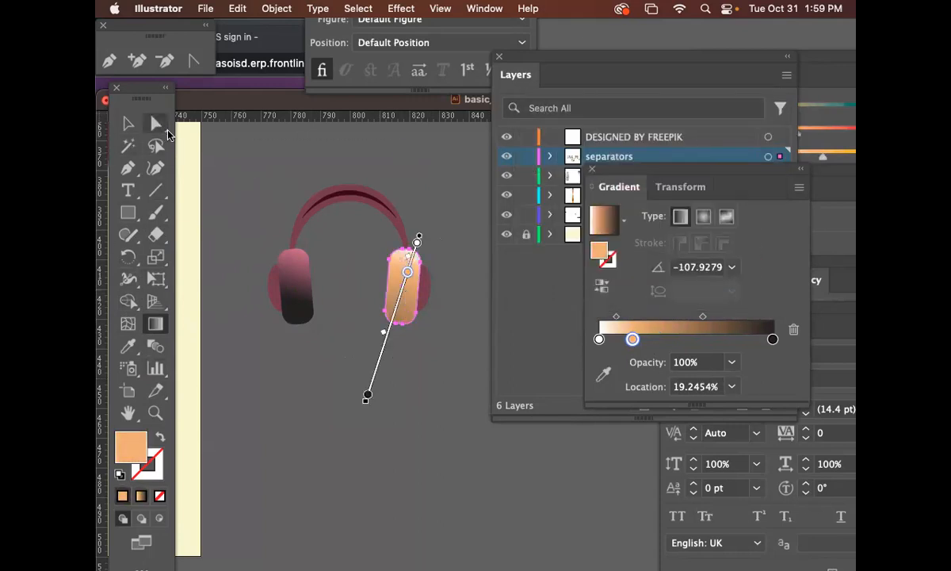
Step: Copy the right ear cushion's orange gradient onto the left ear cushion with the Eyedropper
key("v")
left_click(297, 278)
key("i")
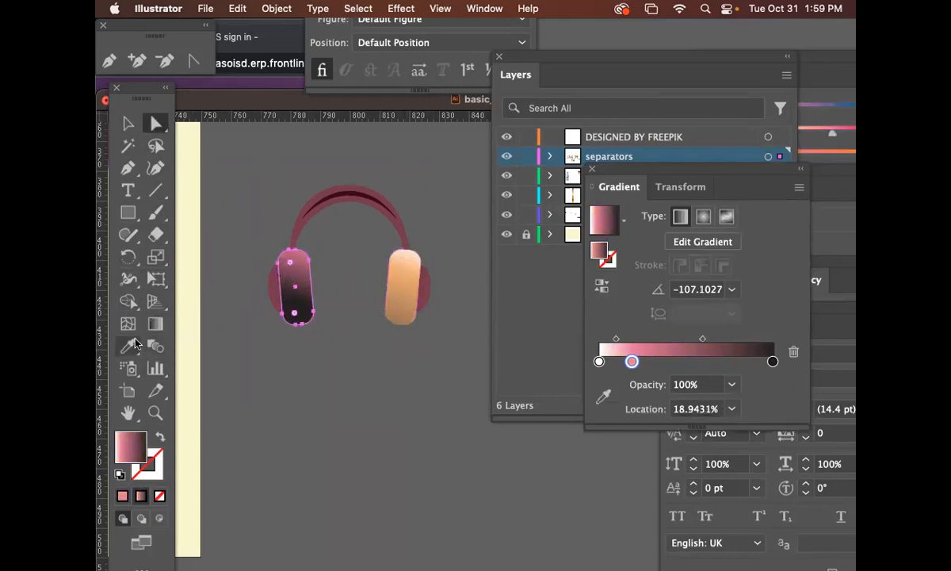
left_click(398, 295)
key("v")
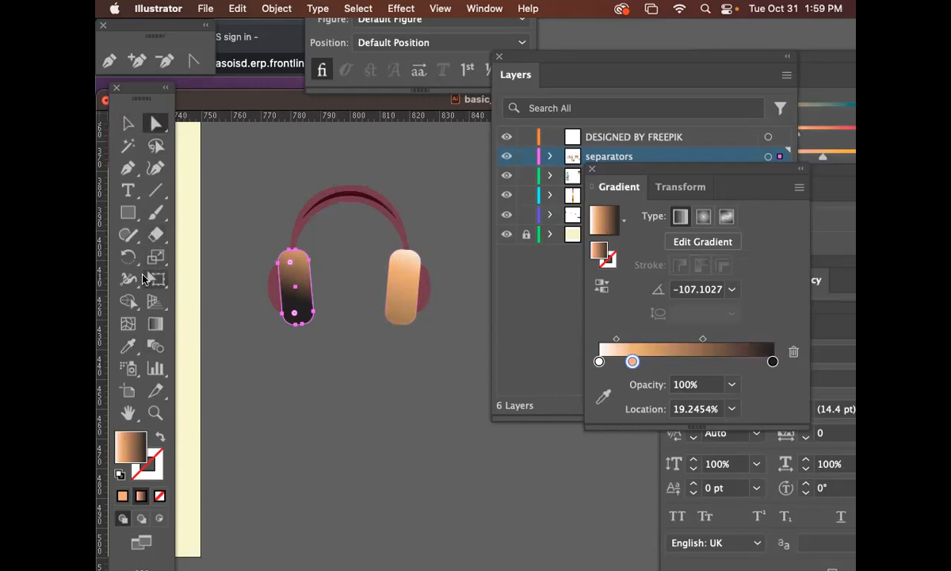
Step: Redraw the left ear cushion's gradient almost vertically, from its upper edge to just below the cushion, and deselect it
left_click(156, 325)
left_click_drag(324, 246, 325, 353)
key("a")
left_click(253, 161)
Step: Directly select both maroon outer ear cups of the headphones and fill them with black
left_click(424, 299)
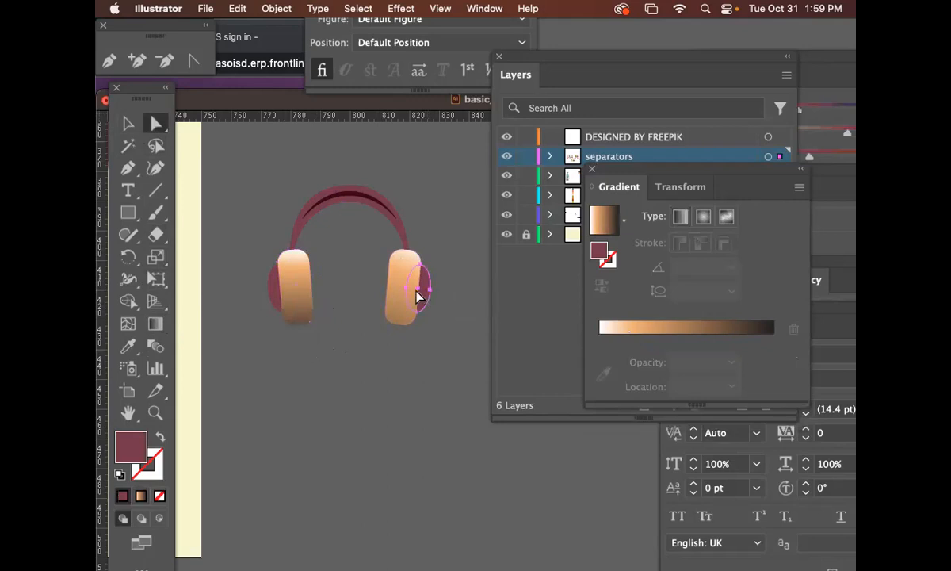
left_click(269, 295, "shift")
double_click(133, 441)
left_click(200, 324)
left_click(634, 97)
key("super+shift+bracketleft")
left_click(289, 428)
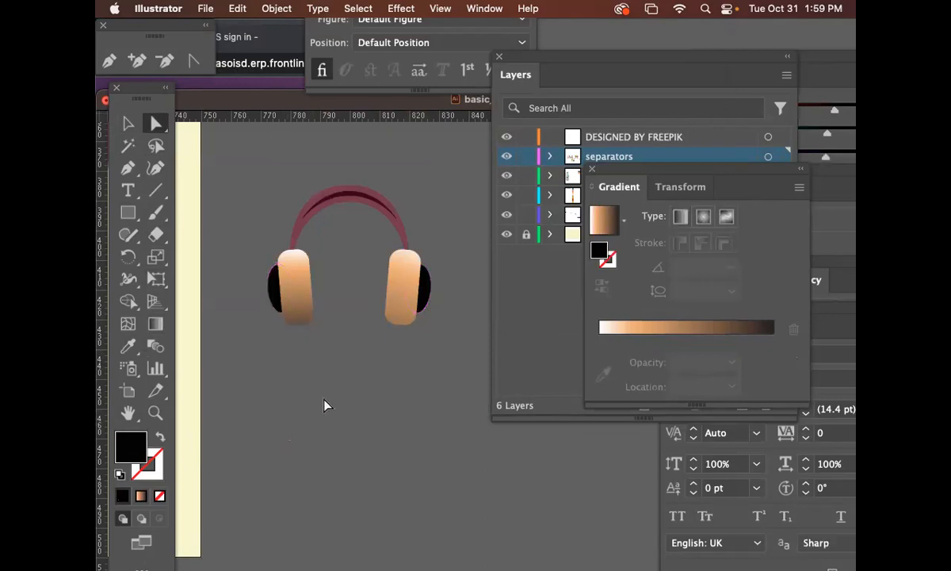
Step: Fill the headphones' maroon headband with black by sampling an outer ear cup
left_click(302, 232)
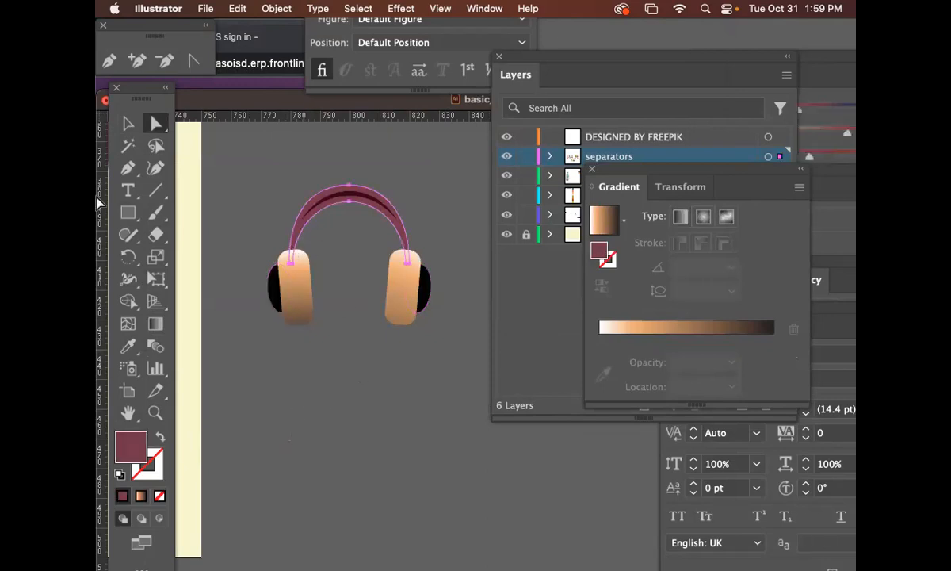
left_click(128, 345)
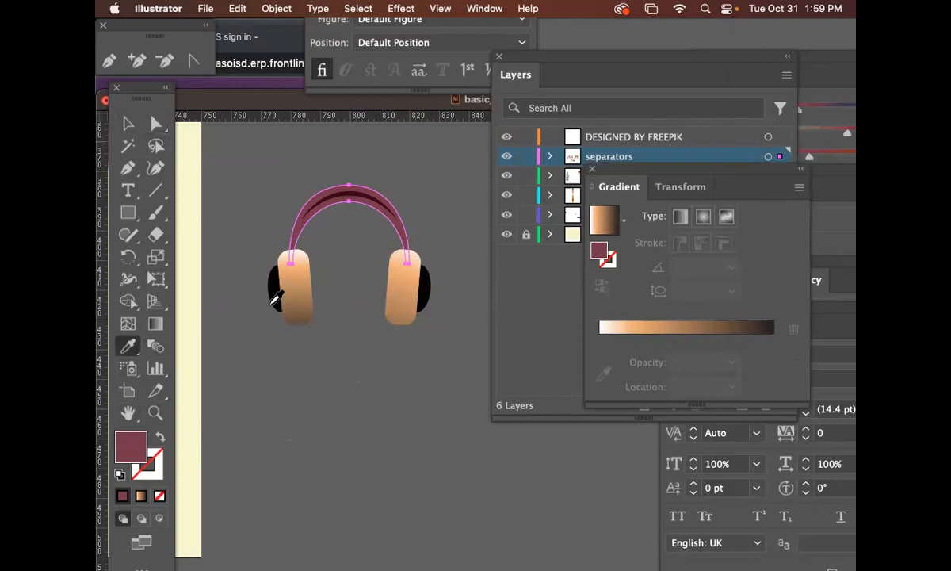
left_click(279, 291)
key("v")
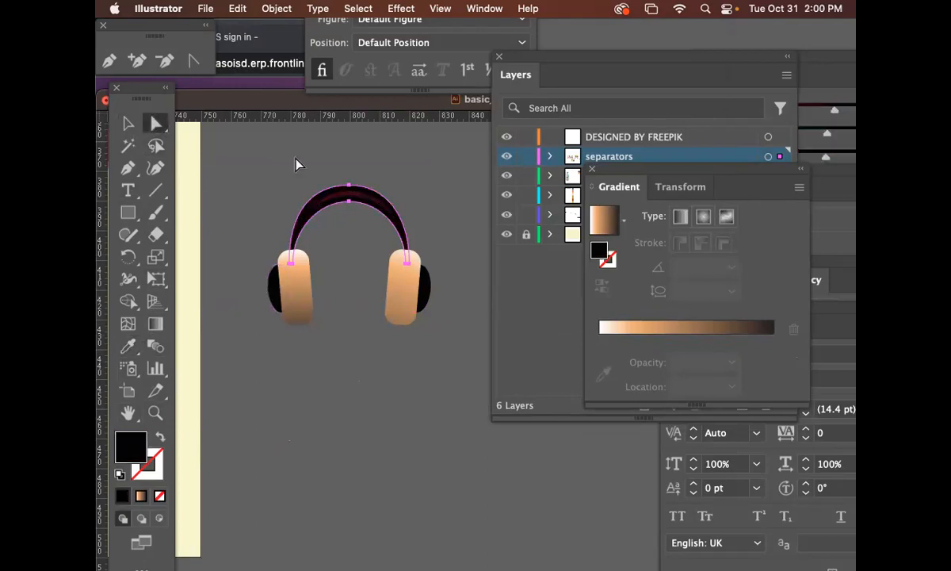
left_click(298, 163)
Step: Fill the highlight strip on the headband with the cream color sampled from the artboard background
left_click(370, 203)
left_click(128, 346)
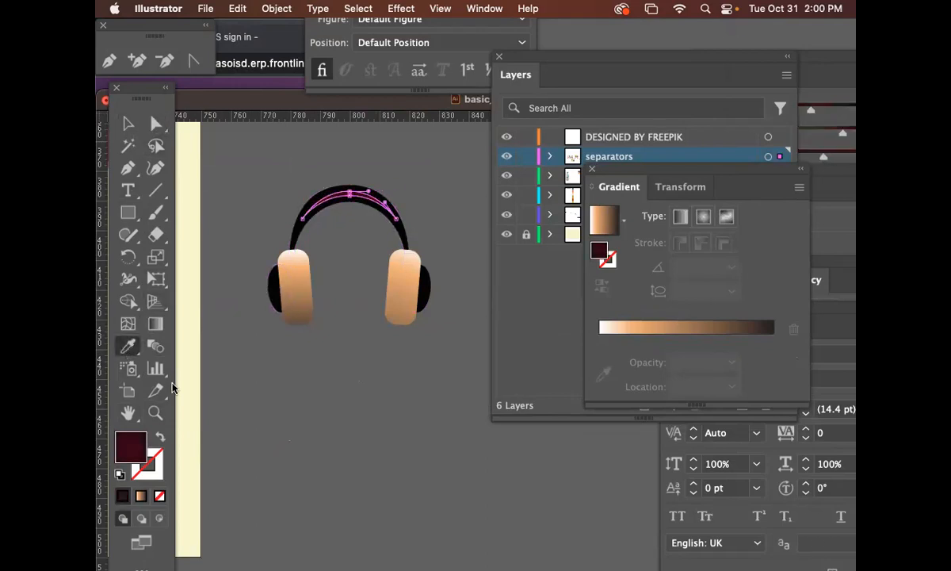
left_click(195, 395)
key("v")
left_click(486, 385)
Step: Directly select each ear cup with its headband end and move it outward and down to widen the headphones
left_click(387, 319)
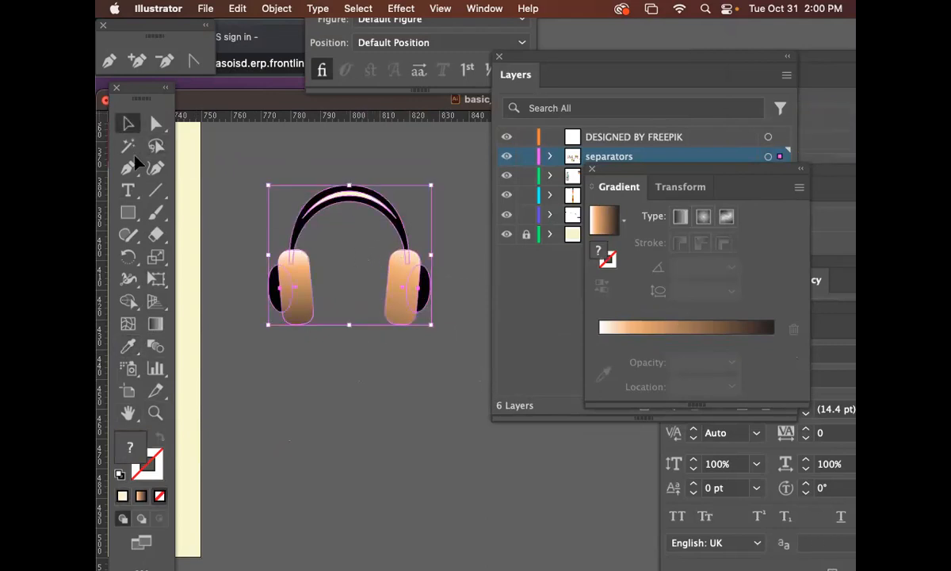
left_click(155, 124)
left_click(448, 377)
left_click(409, 284)
mouse_move(409, 287)
left_mouse_down()
mouse_move(411, 300)
mouse_move(415, 287)
left_mouse_up()
left_click_drag(351, 343, 309, 315)
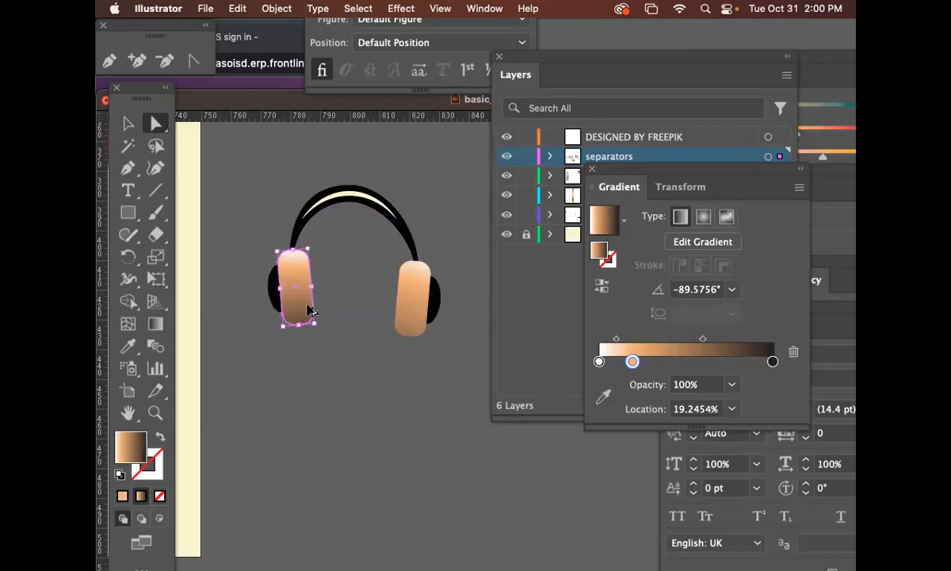
left_click_drag(259, 244, 282, 294)
Step: Select the whole headphones and move them from the empty canvas back onto the artboard over the tablet accessory
left_click(129, 123)
left_click_drag(254, 179, 464, 257)
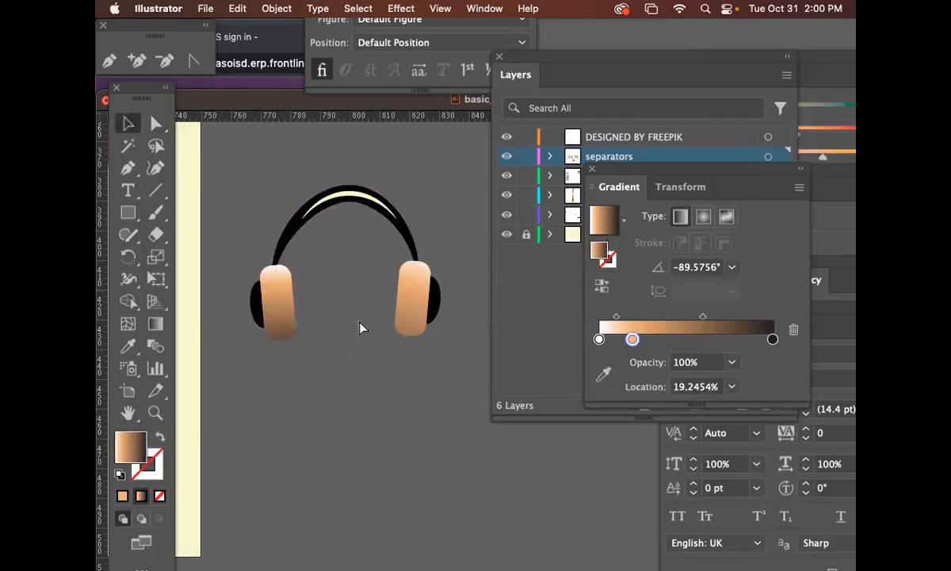
key("super+minus")
key("super+minus")
key("super+minus")
left_click_drag(442, 371, 269, 409)
left_click(381, 418)
left_click_drag(381, 419, 249, 234)
left_click_drag(372, 310, 634, 408)
Step: Place the headphones on the FACE CLOSEUP head, enlarged so that the ear cups cover both ears
left_click_drag(424, 331, 202, 439)
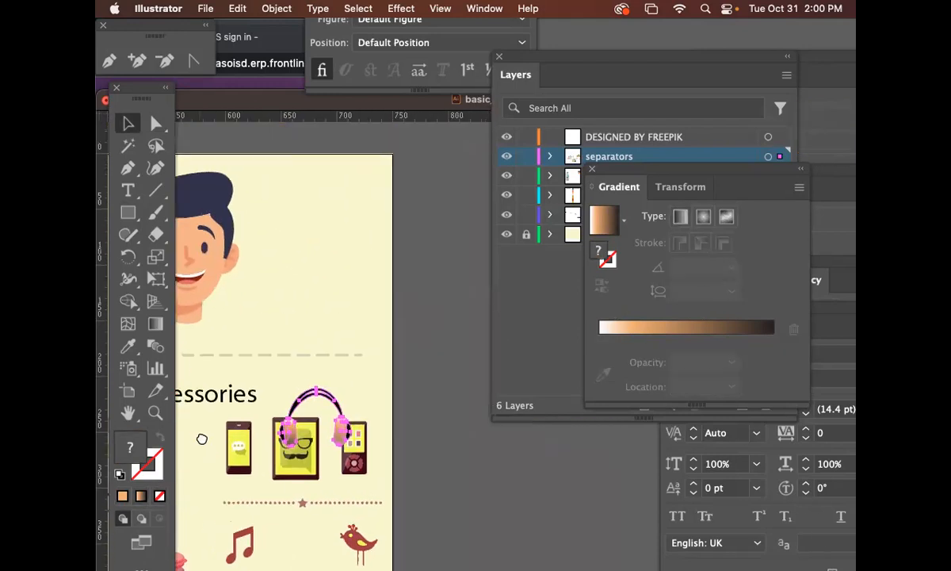
left_click_drag(289, 410, 206, 242)
left_click_drag(236, 276, 383, 274)
left_click(461, 363)
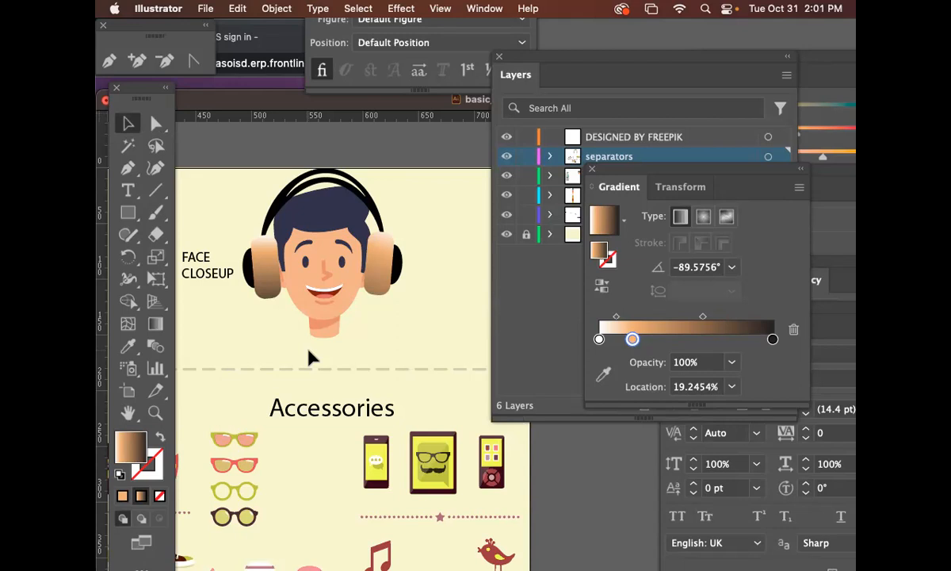
Step: Bring the Layers panel to the front and move it away from the artboard artwork
left_click(503, 353)
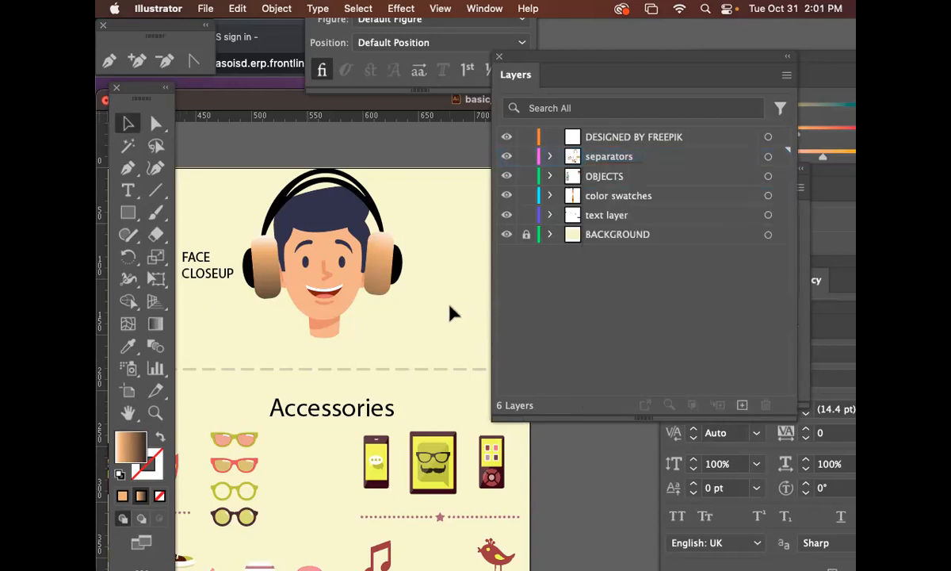
left_click_drag(675, 60, 721, 67)
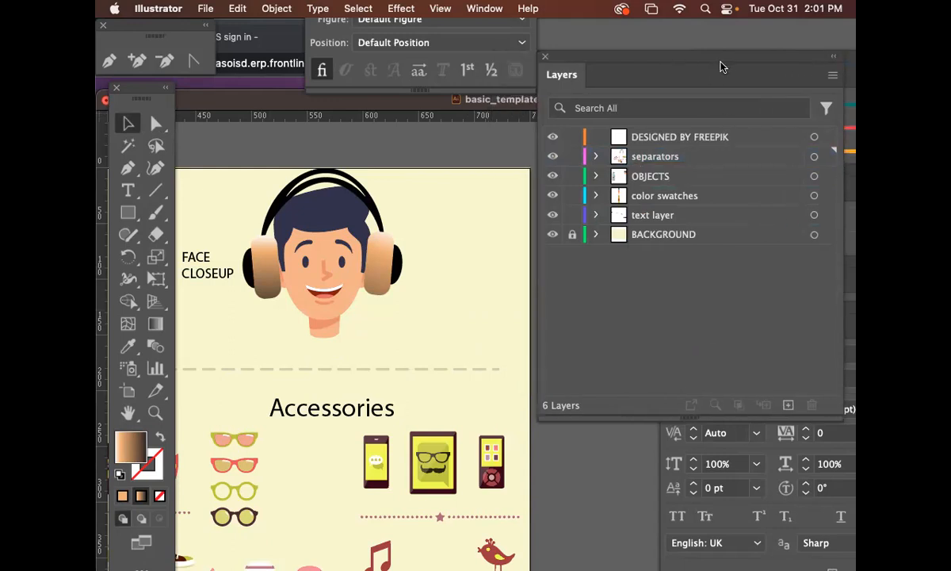
Step: Switch to Photoshop and open the image yoshigei G.jpeg from the Downloads folder
mouse_move(464, 555)
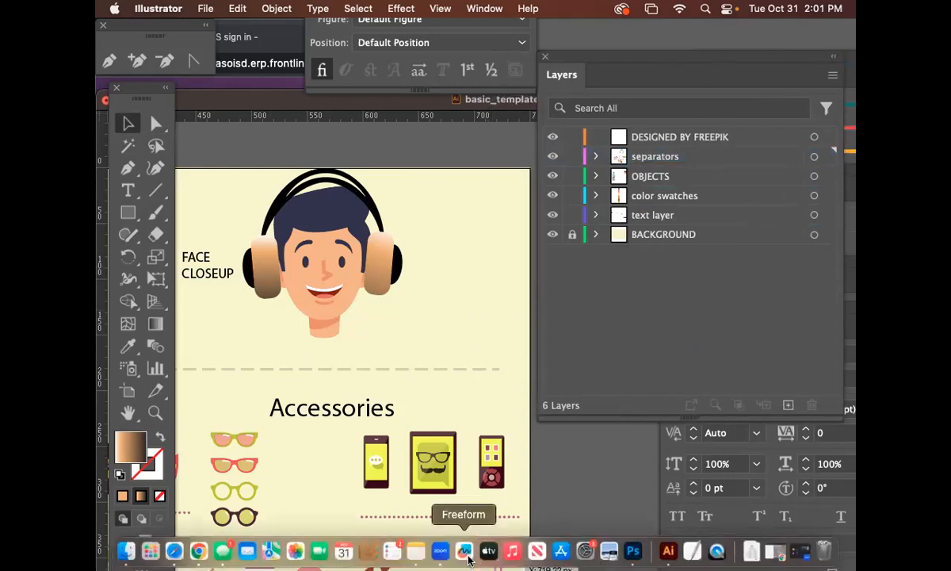
left_click(634, 551)
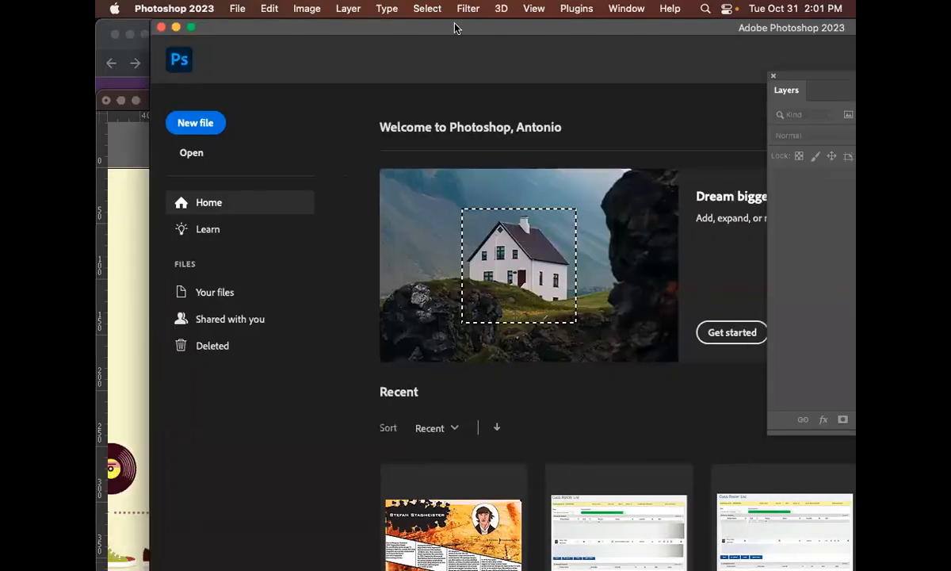
left_click_drag(454, 28, 434, 27)
left_click(238, 8)
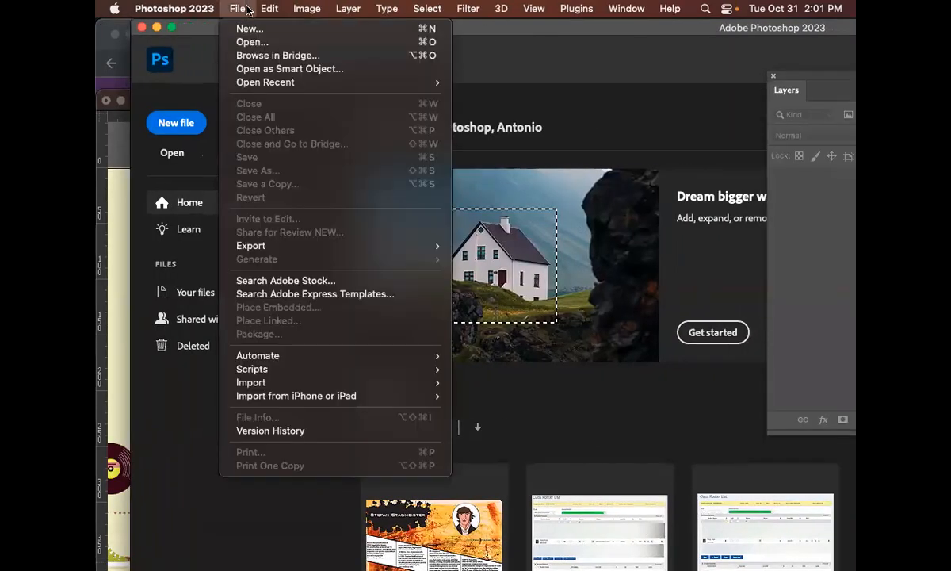
mouse_move(264, 88)
left_click(264, 43)
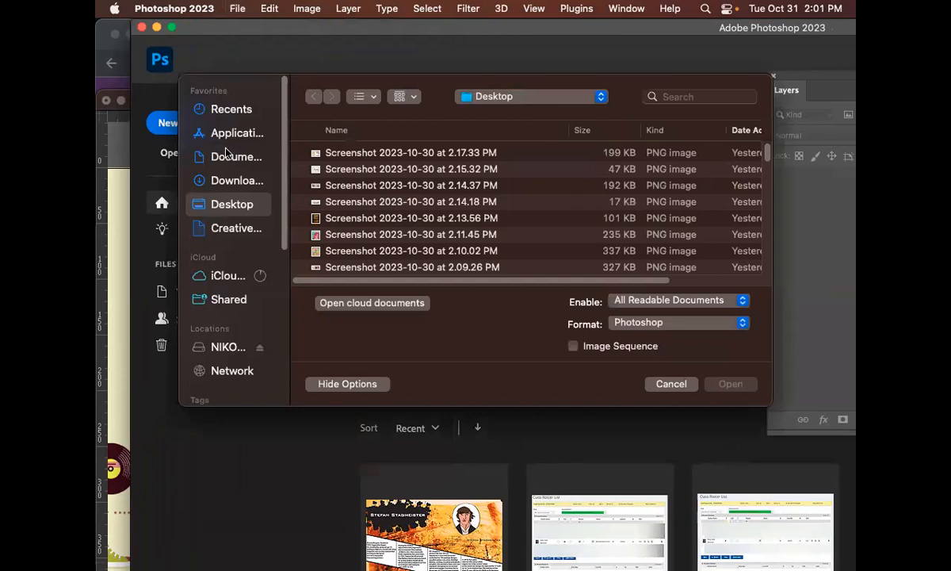
left_click(228, 157)
left_click(231, 179)
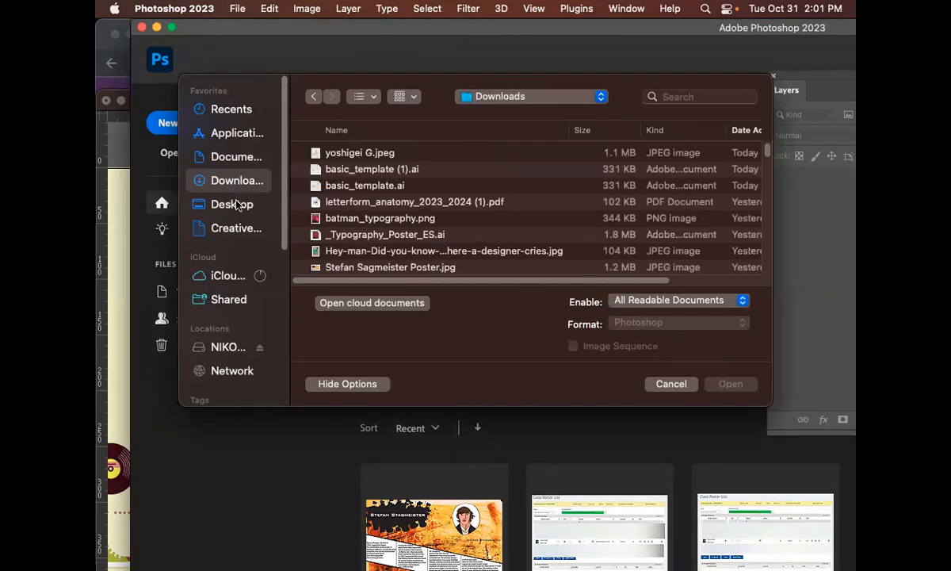
left_click(314, 149)
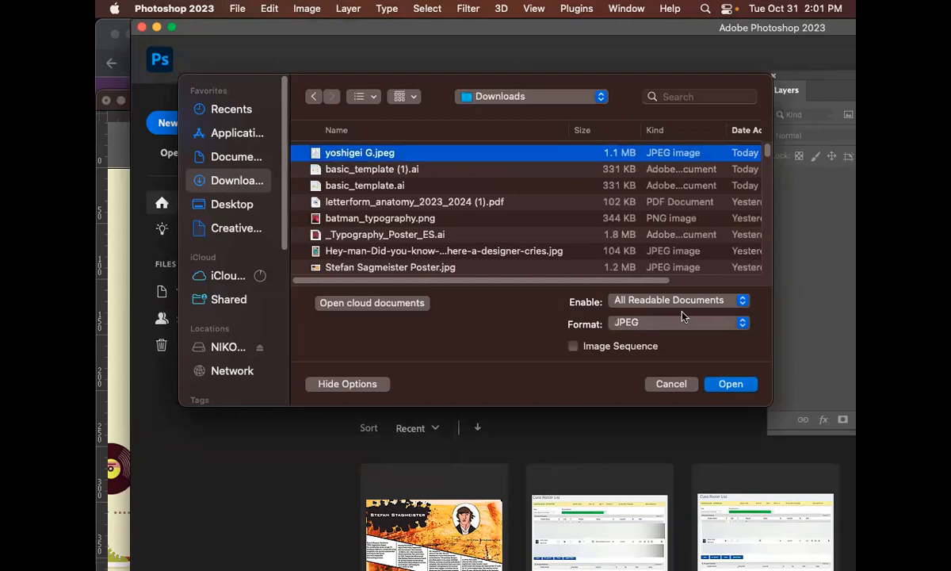
left_click(730, 383)
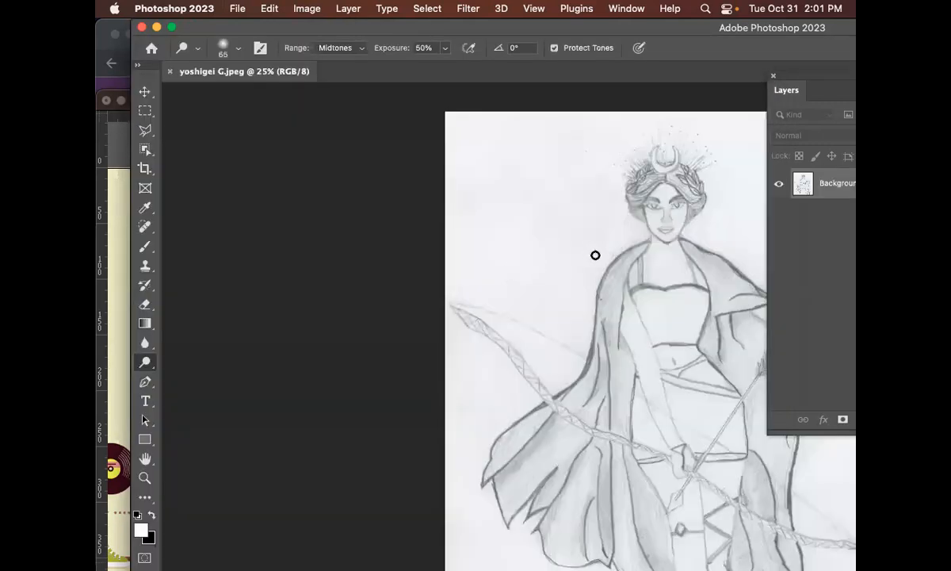
Step: Float the drawing in its own document window and place the Layers panel fully visible beside it
left_click_drag(187, 68, 297, 98)
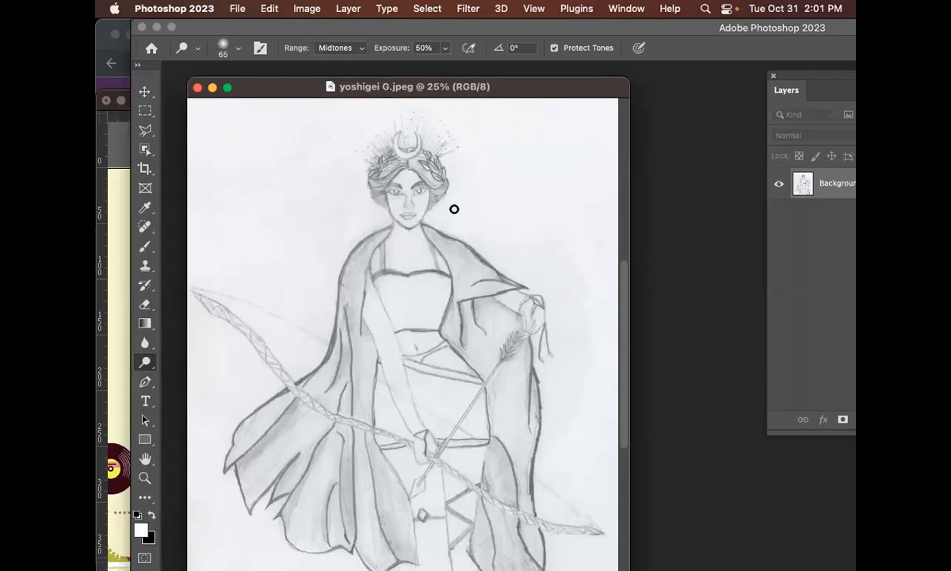
left_click_drag(531, 87, 526, 81)
left_click_drag(794, 84, 658, 100)
Step: Convert the locked Background into a regular layer and change the image mode to Grayscale, discarding the color information
double_click(731, 212)
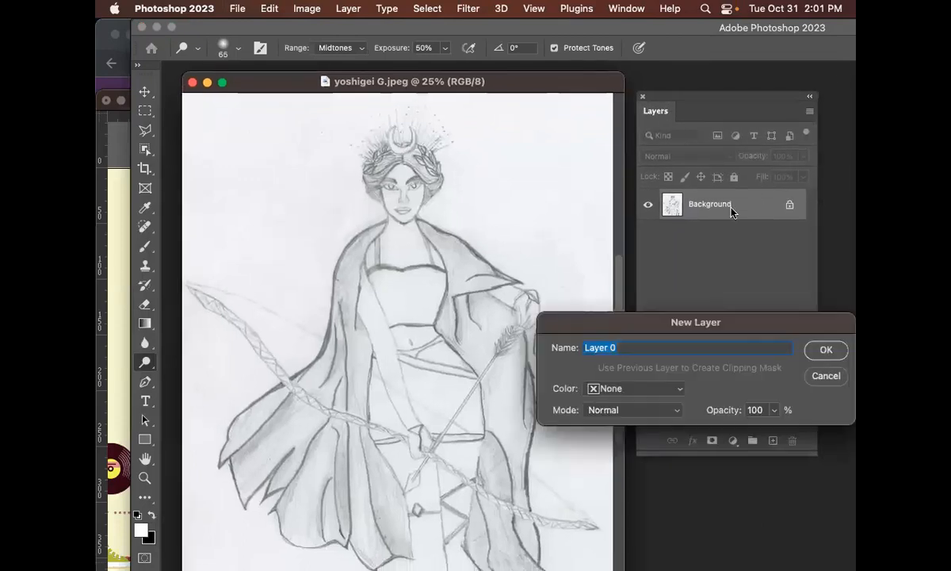
left_click(826, 350)
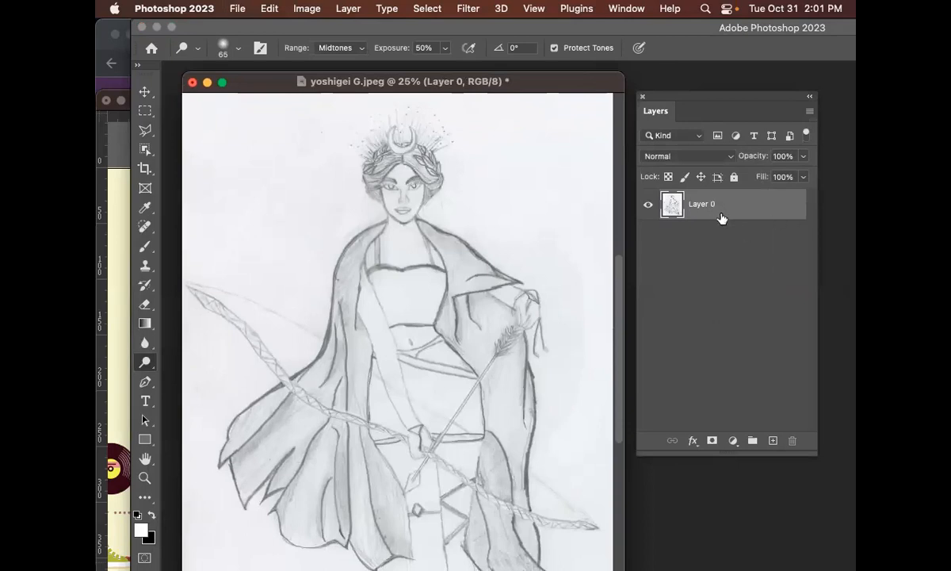
left_click(302, 8)
mouse_move(315, 35)
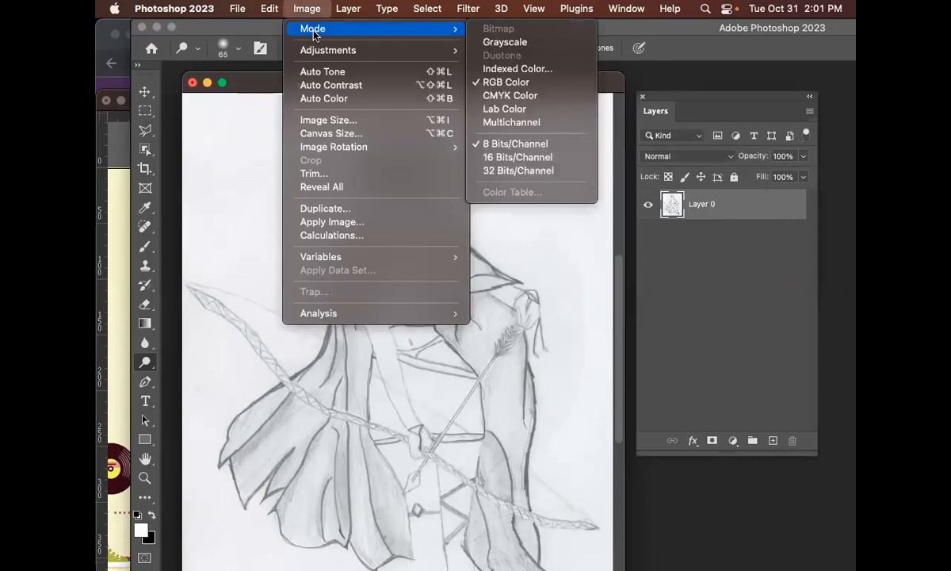
left_click(505, 43)
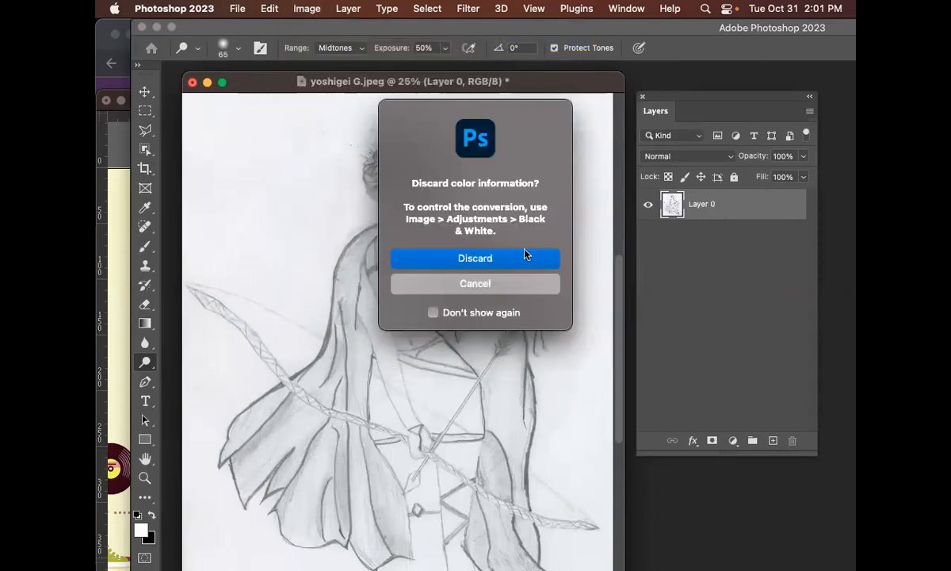
left_click(475, 258)
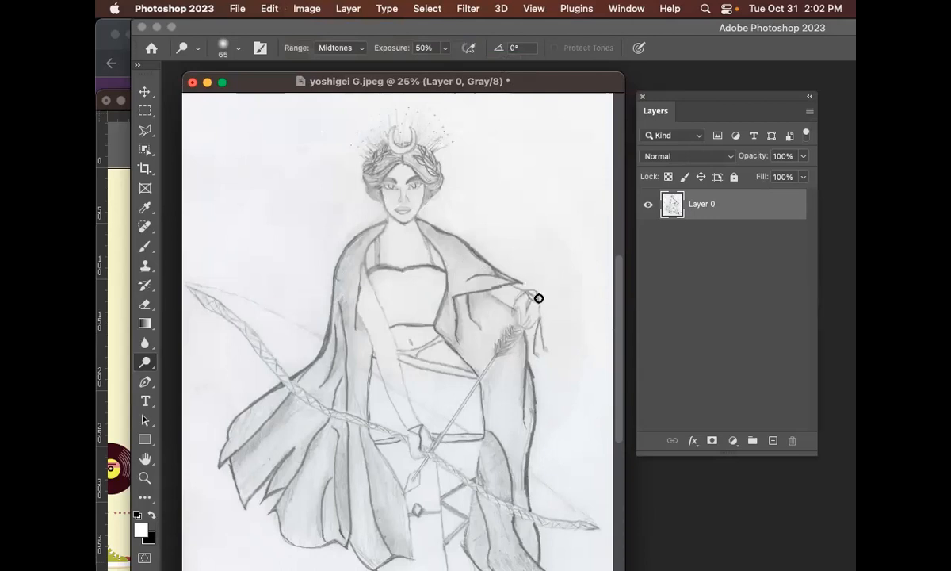
Step: Zoom out to show the whole drawing and enlarge its document window so that empty space surrounds the image
key("super+equal")
key("super+equal")
key("super+equal")
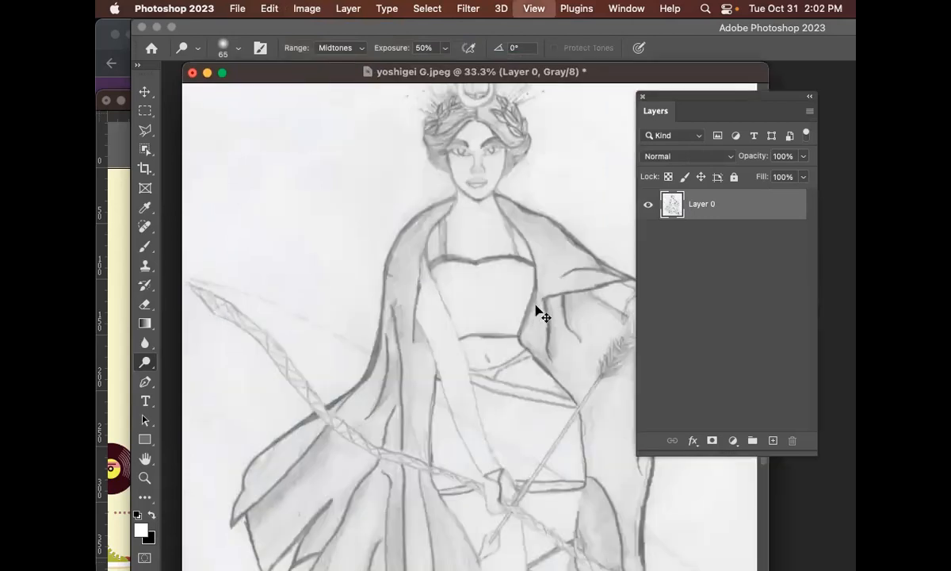
key("super+minus")
key("super+minus")
key("super+minus")
key("super+minus")
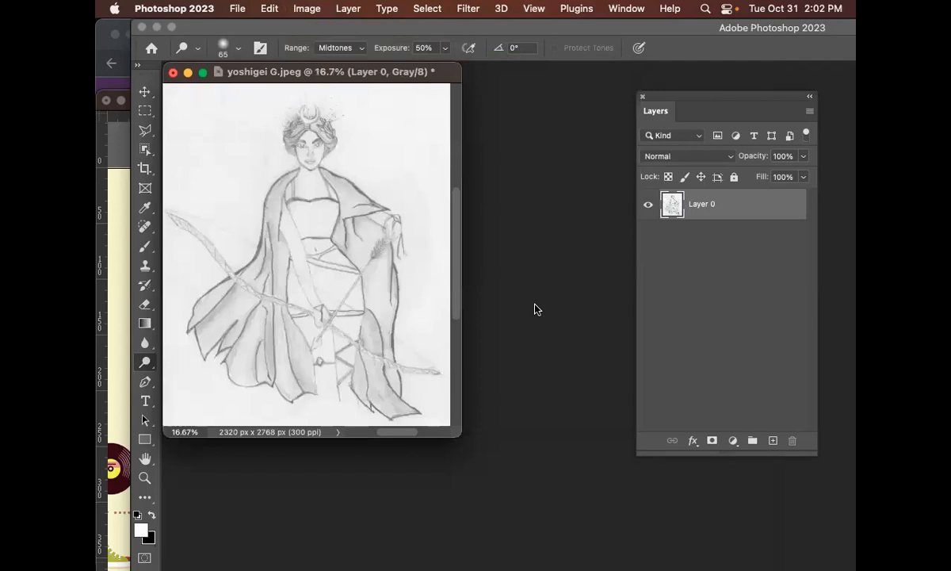
left_click_drag(460, 436, 588, 476)
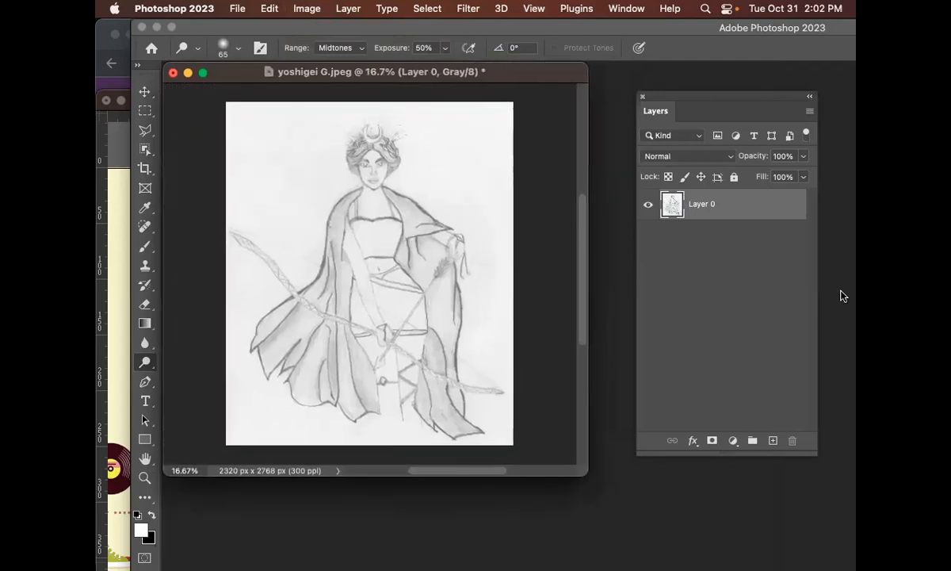
Step: Duplicate the drawing layer, naming the upper copy "original", and hide the lower layer
key("super+j")
left_click(650, 236)
double_click(727, 205)
type("0")
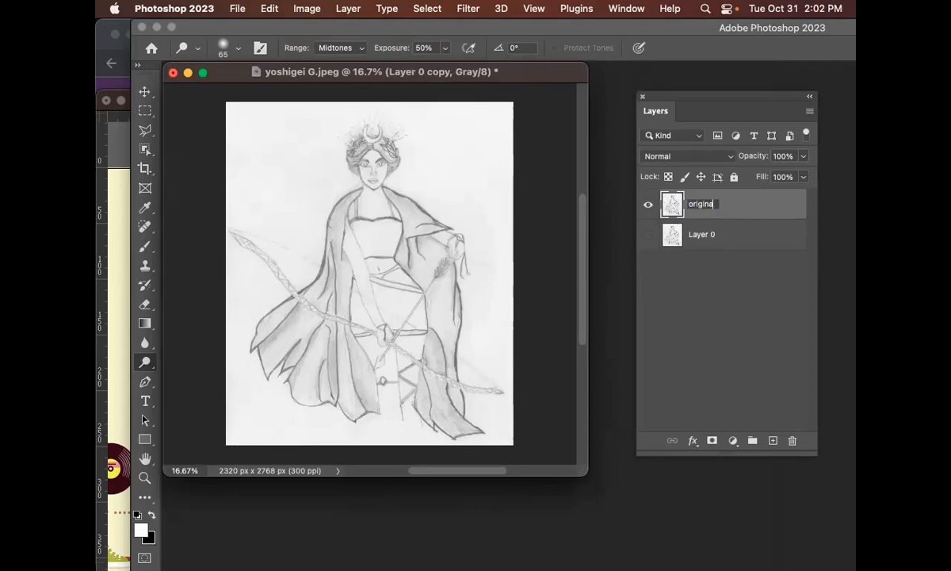
type("rigina")
key("Return")
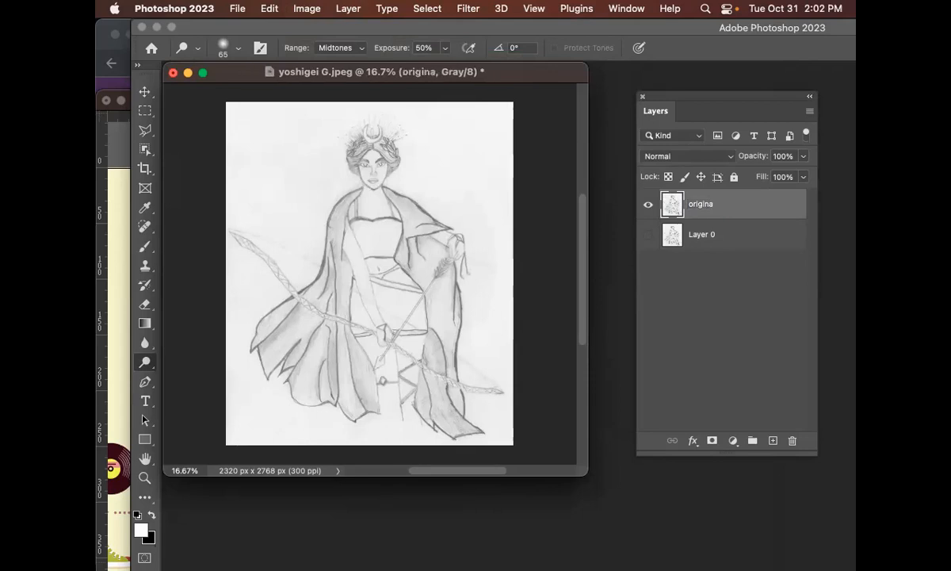
double_click(719, 207)
type("original")
key("Return")
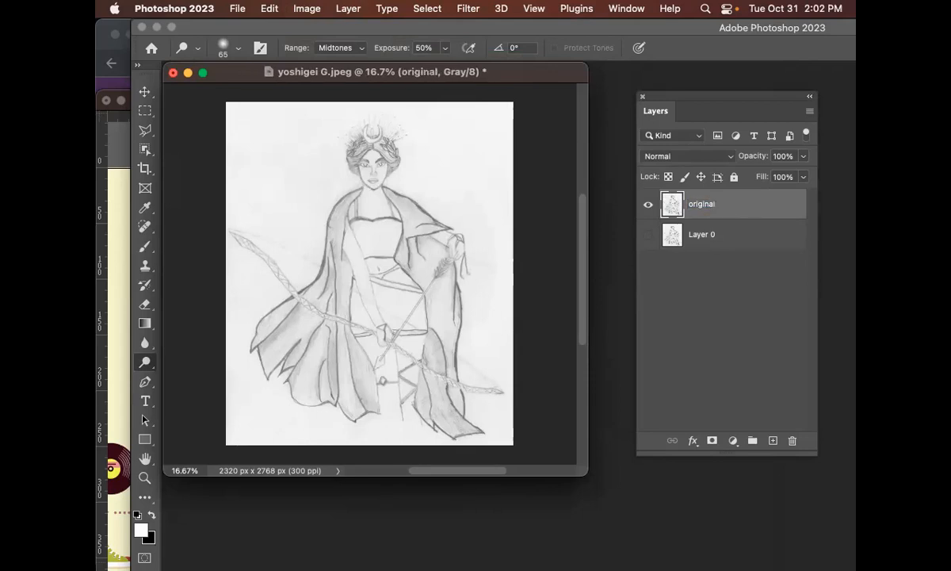
Step: Darken the pencil lines and whiten the paper on the "original" layer using Levels with input values 143, 0.56 and 217
scroll(441, 248, "up", 1)
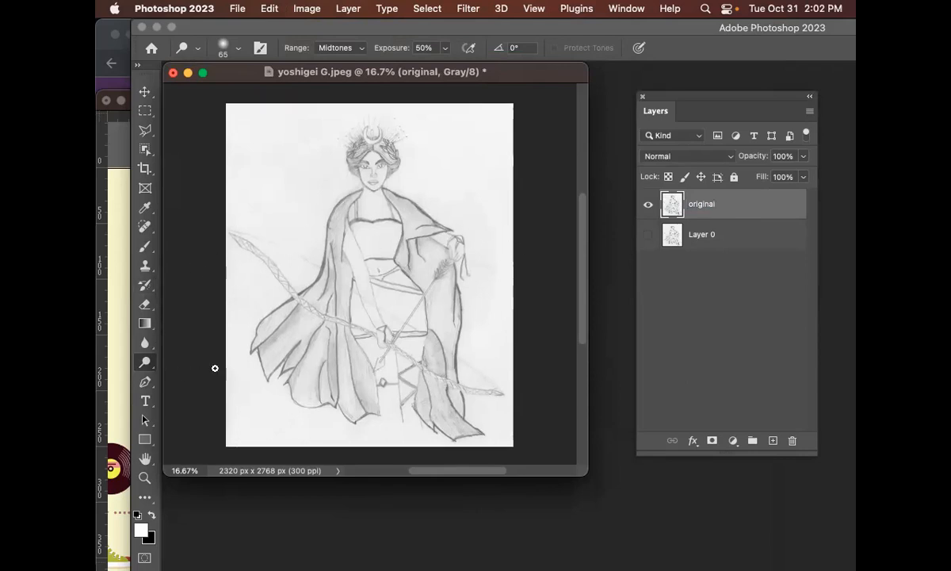
key("super+plus")
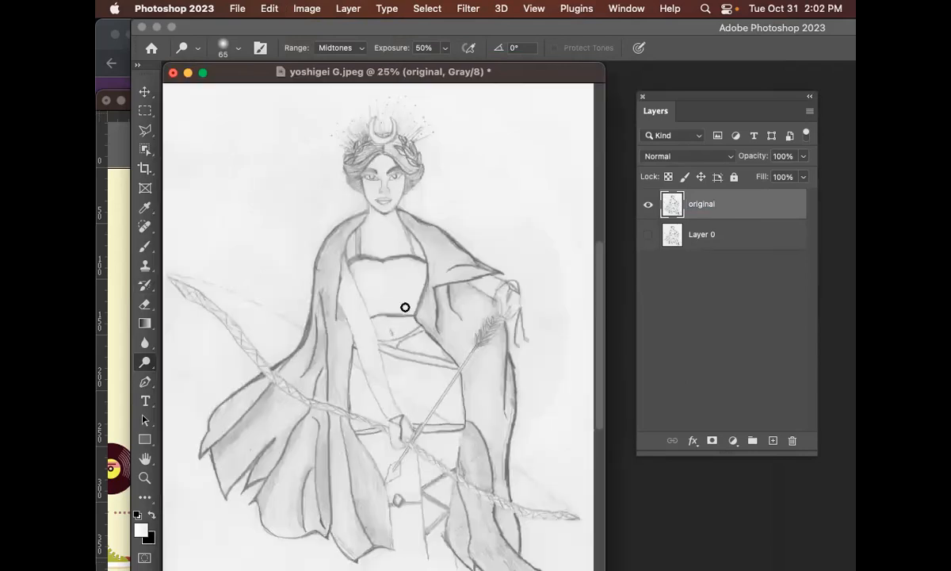
key("super+l")
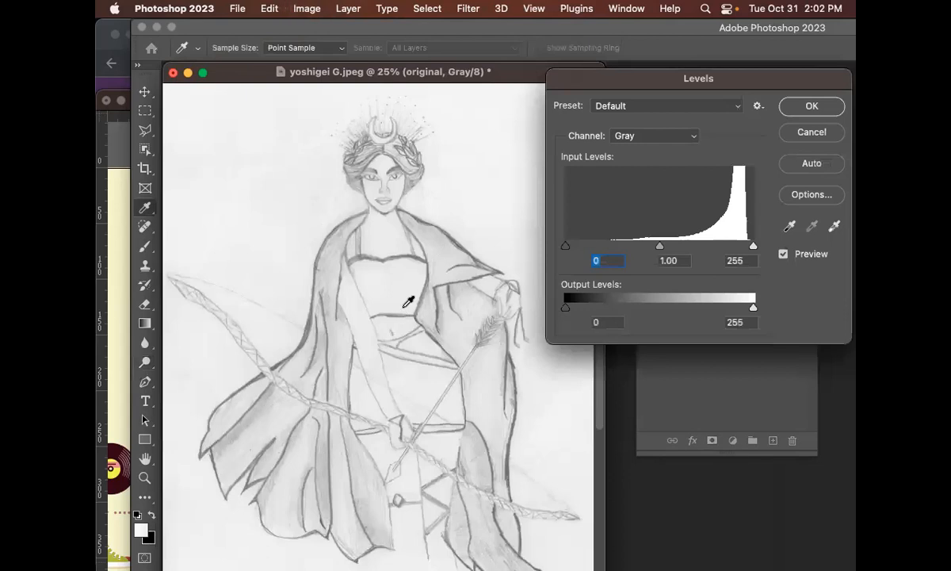
mouse_move(565, 247)
left_mouse_down()
mouse_move(703, 248)
mouse_move(693, 247)
left_mouse_up()
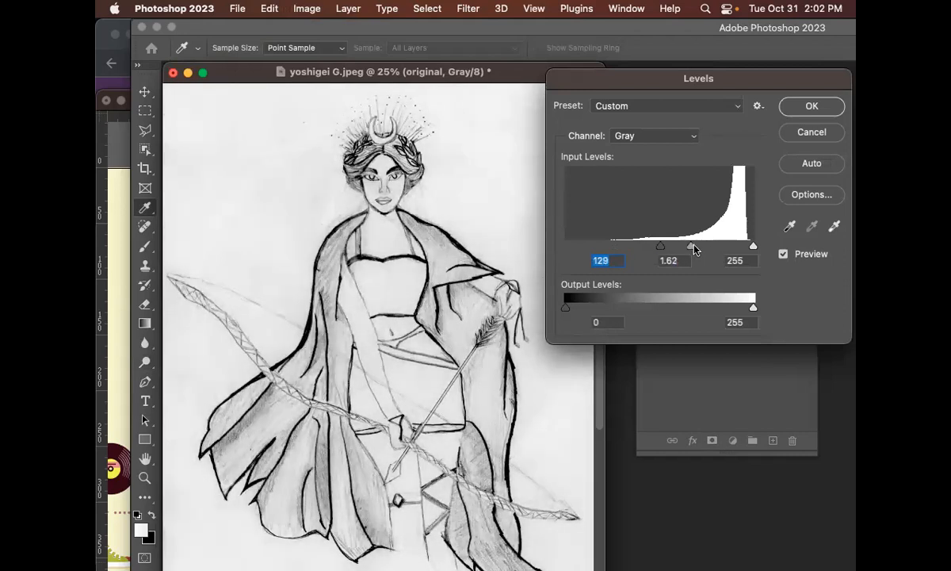
mouse_move(753, 246)
left_mouse_down()
mouse_move(671, 246)
mouse_move(708, 248)
left_mouse_up()
left_click(704, 248)
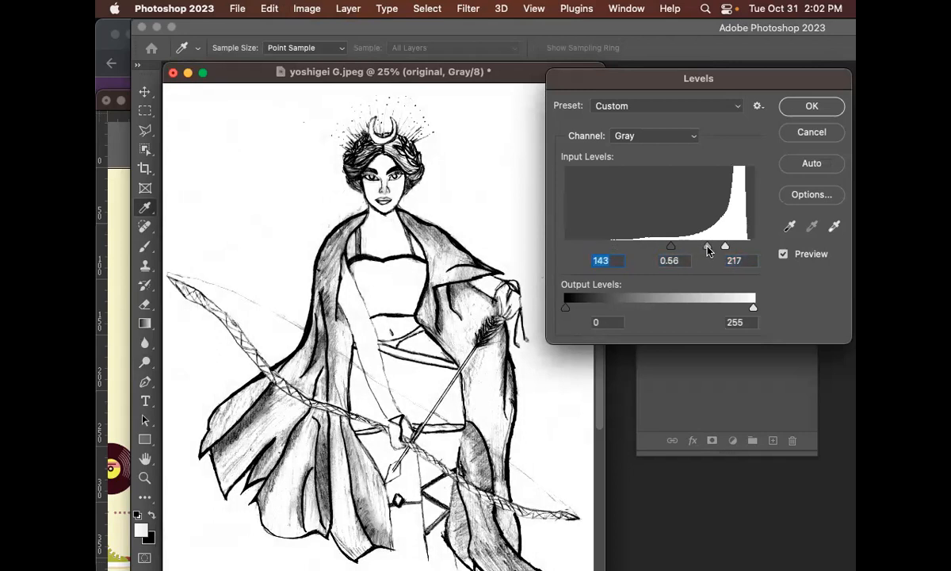
left_click(708, 248)
left_click(815, 106)
key("o")
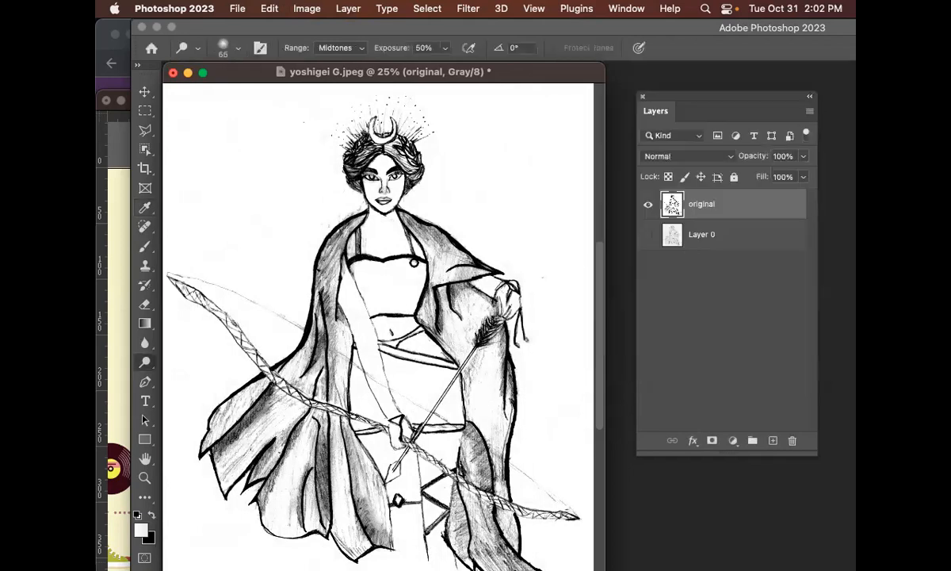
Step: Outline the background area between the hair, neck and shoulder on the image's left side with the Polygonal Lasso and delete it
left_click(144, 477)
mouse_move(381, 213)
left_mouse_down()
mouse_move(480, 260)
mouse_move(410, 249)
mouse_move(382, 229)
left_mouse_up()
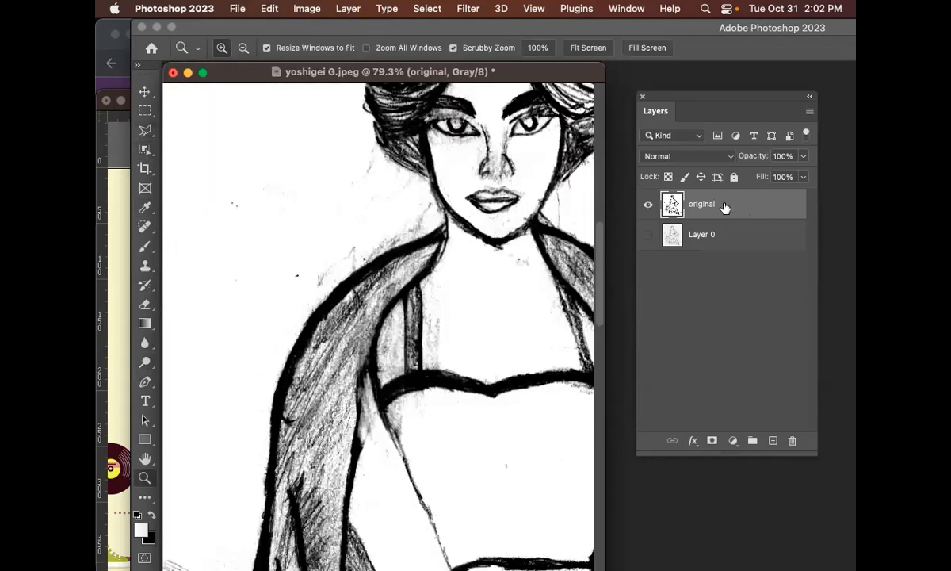
mouse_move(145, 129)
left_mouse_down()
mouse_move(185, 136)
mouse_move(142, 134)
mouse_move(184, 149)
left_mouse_up()
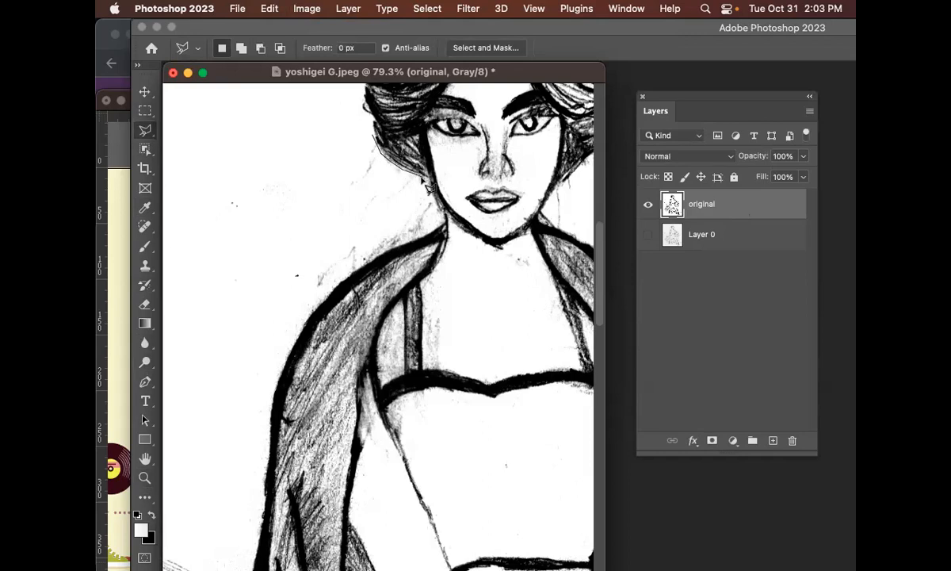
left_click(447, 226)
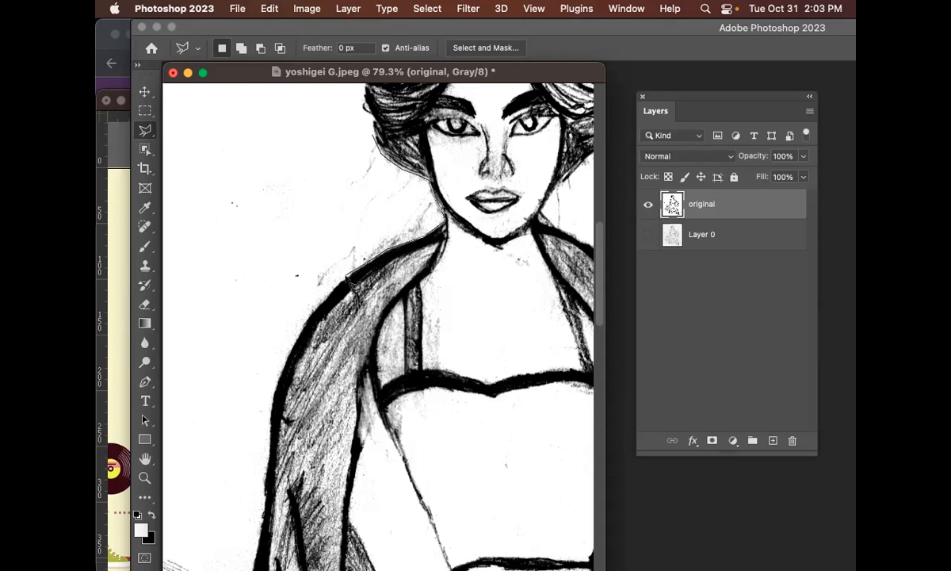
left_click(309, 308)
left_click(240, 287)
left_click(187, 176)
left_click(195, 144)
left_click(248, 113)
left_click(295, 115)
left_click(321, 121)
double_click(376, 140)
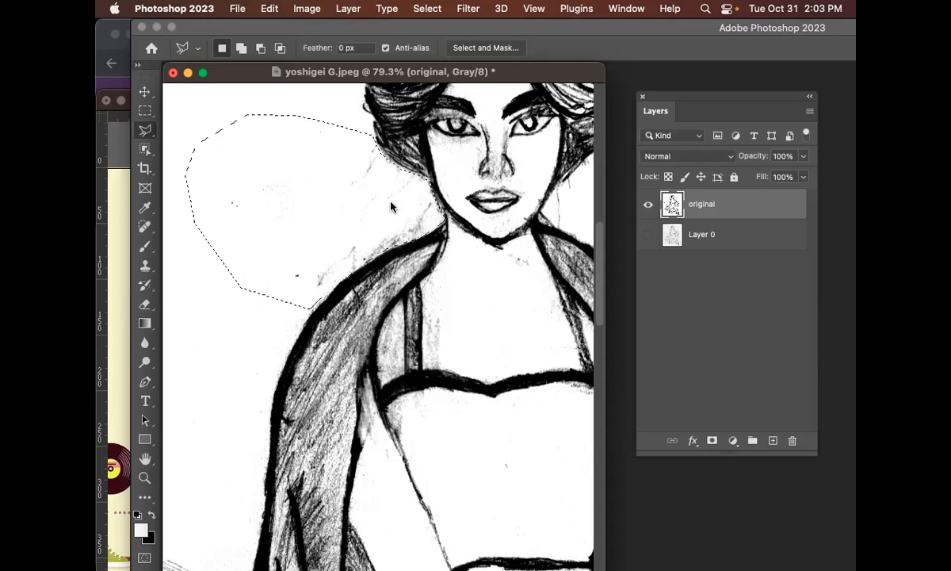
key("Delete")
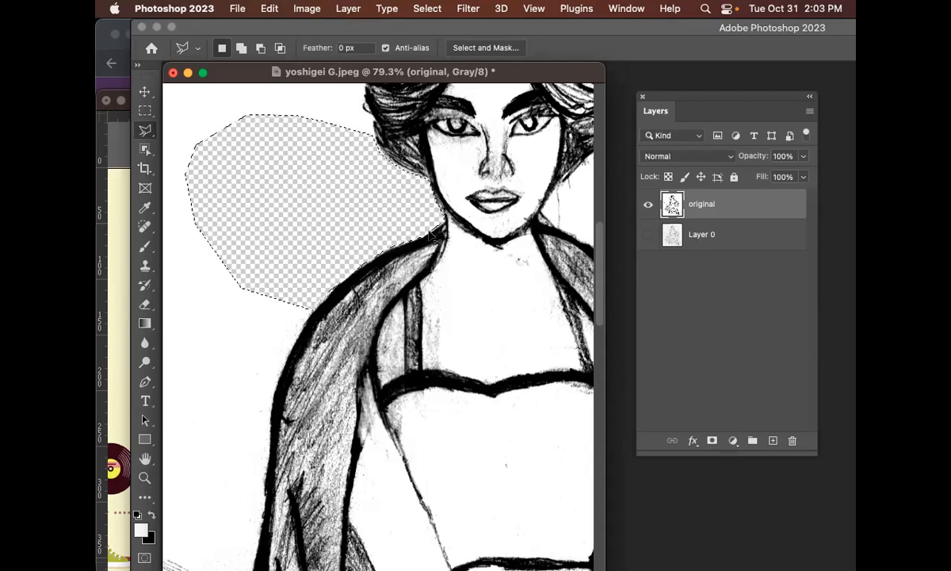
Step: Outline the background area between the hair, neck and shoulder on the image's right side with the Polygonal Lasso and delete it
scroll(420, 226, "right", 5)
scroll(420, 226, "up", 1)
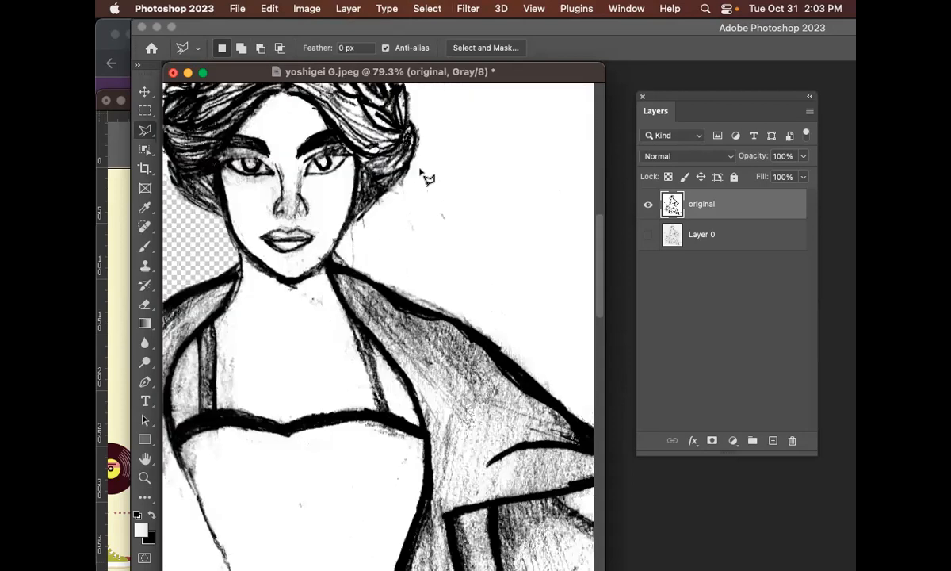
left_click(422, 164)
left_click(379, 204)
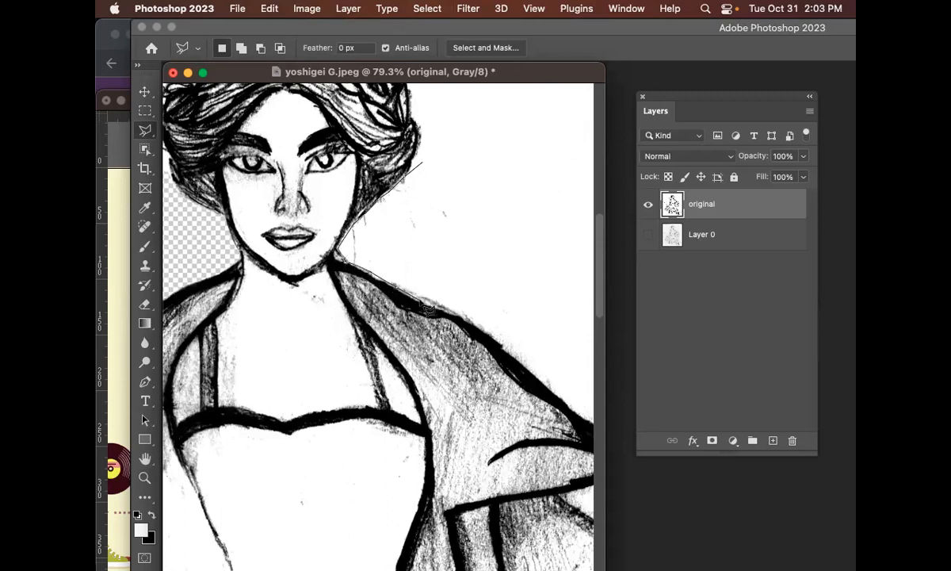
left_click(519, 283)
left_click(529, 238)
left_click(523, 190)
left_click(486, 155)
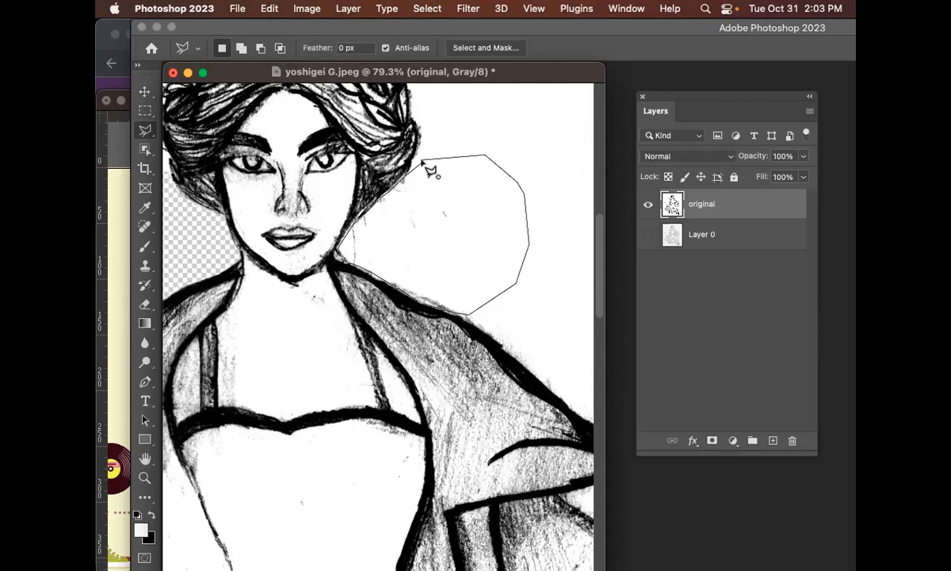
left_click(426, 169)
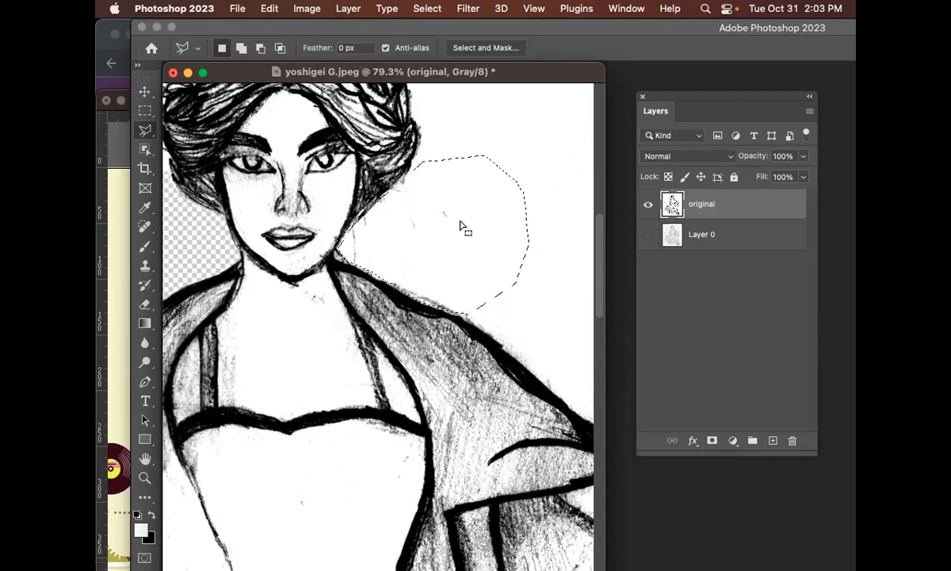
key("BackSpace")
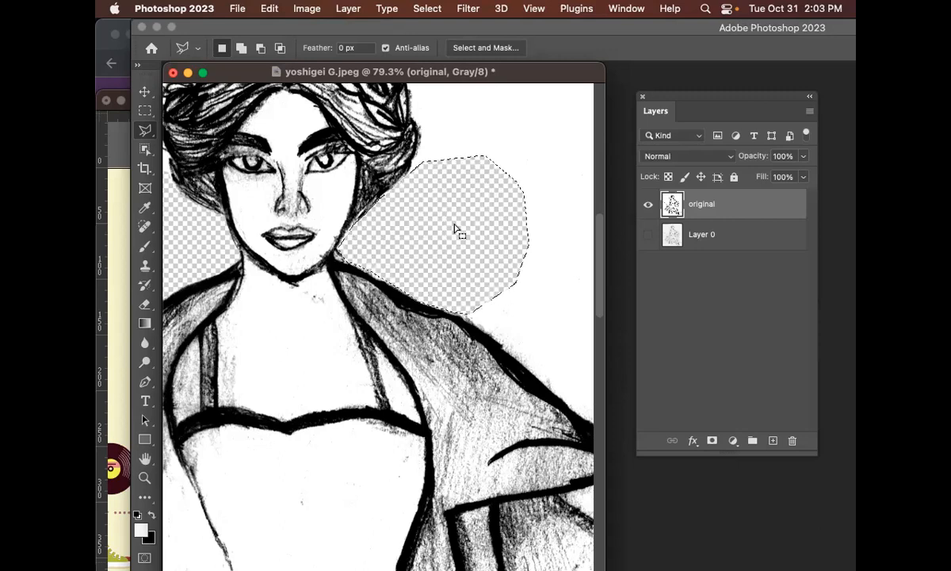
Step: Undo the deletion of the background area beside the hair on the image's right side, clear its selection and switch to the freehand Lasso
key("super+d")
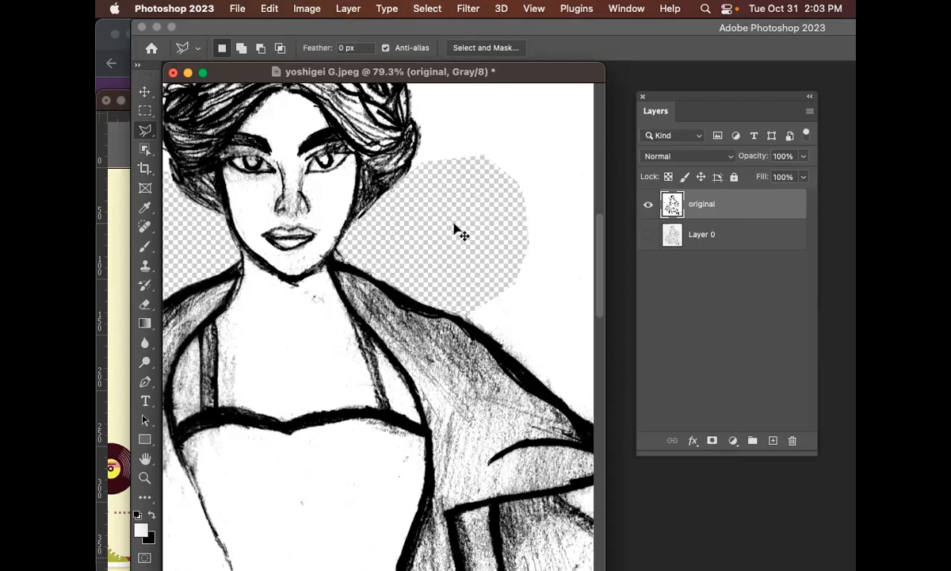
key("super+z")
key("super+z")
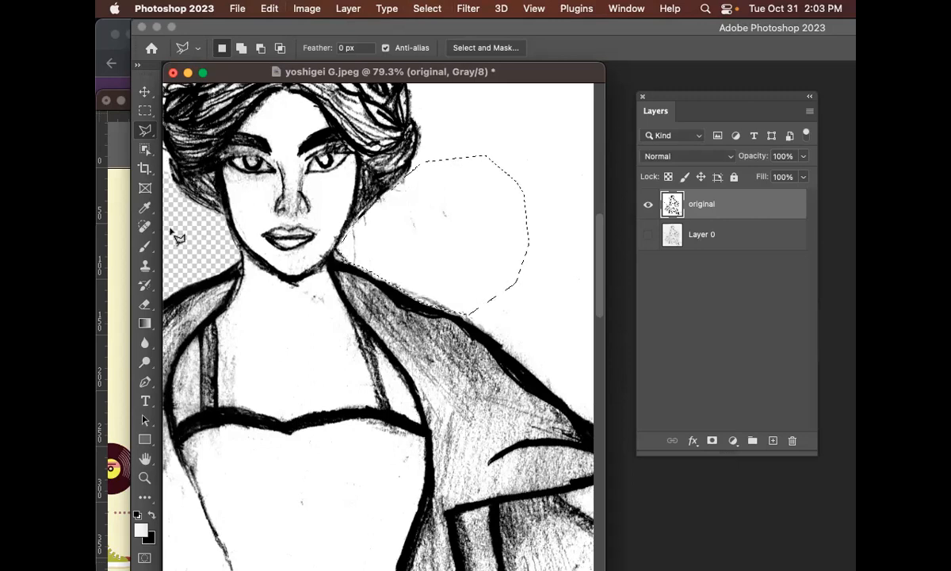
left_click(145, 130)
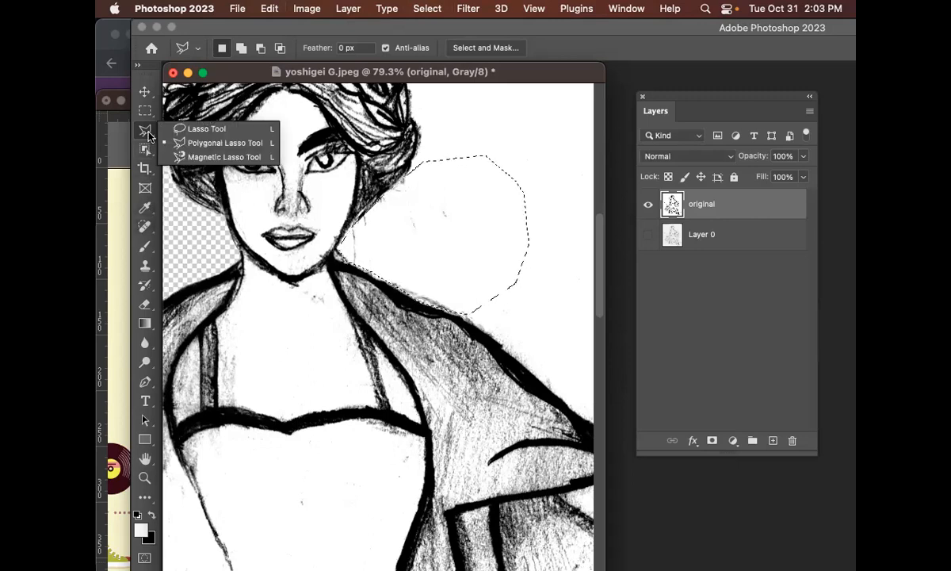
left_click(205, 129)
left_click(412, 202)
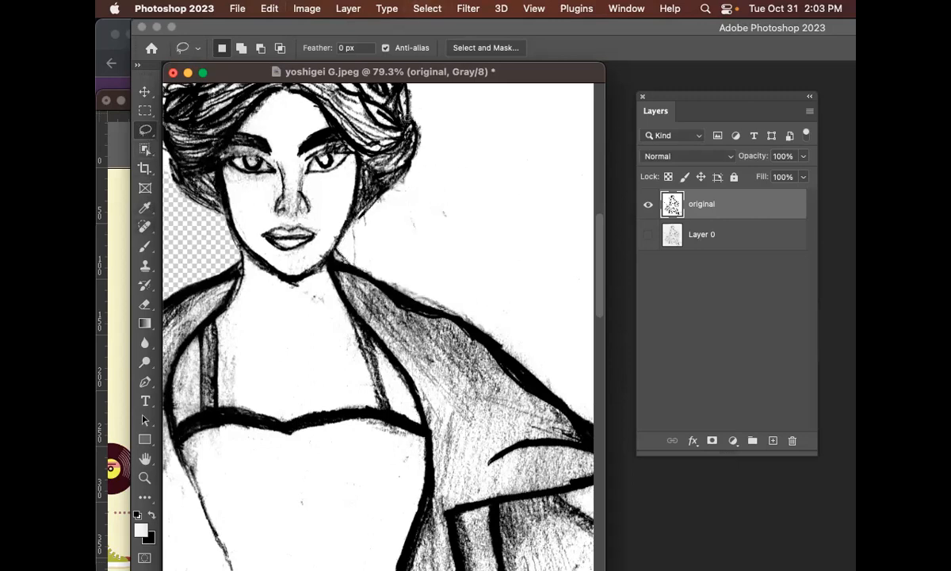
left_click(352, 49)
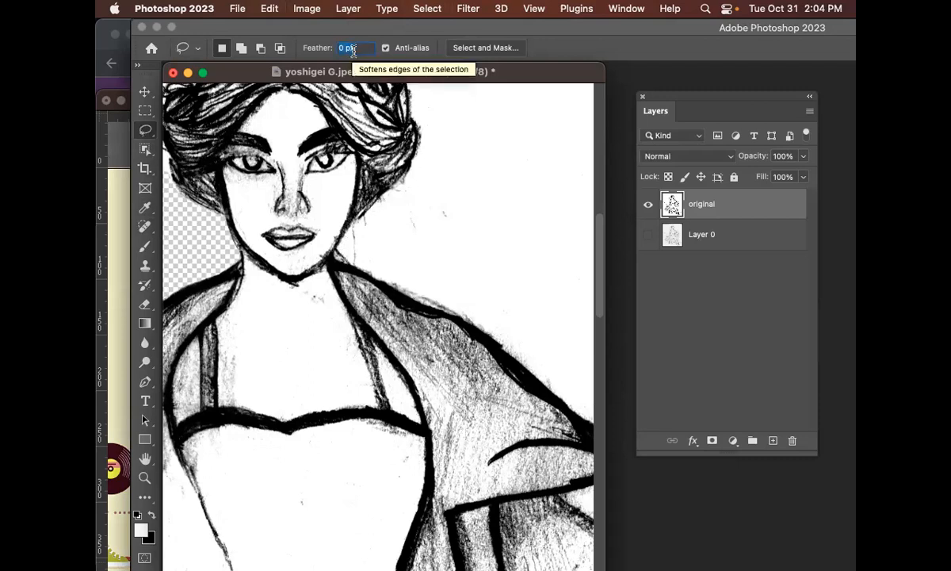
type("20")
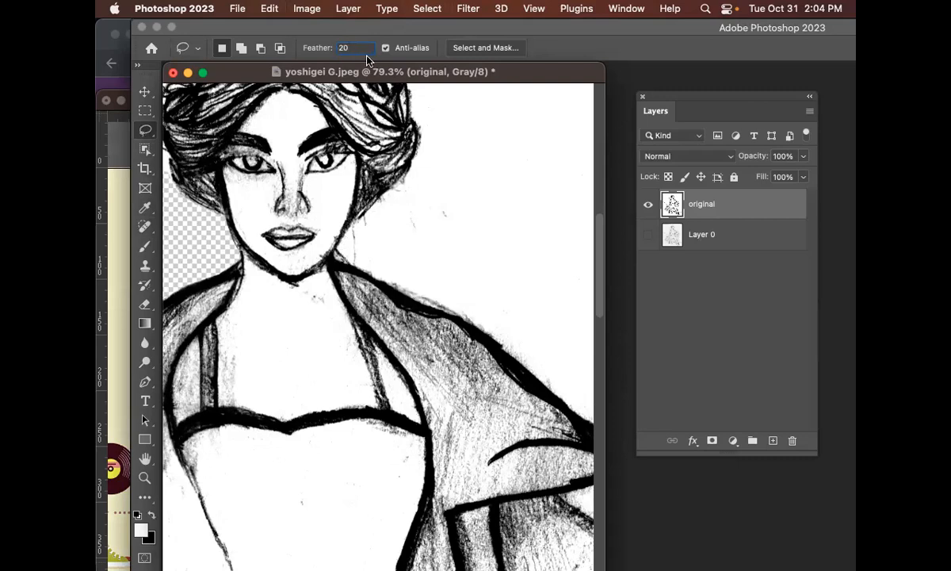
key("BackSpace")
key("BackSpace")
key("Return")
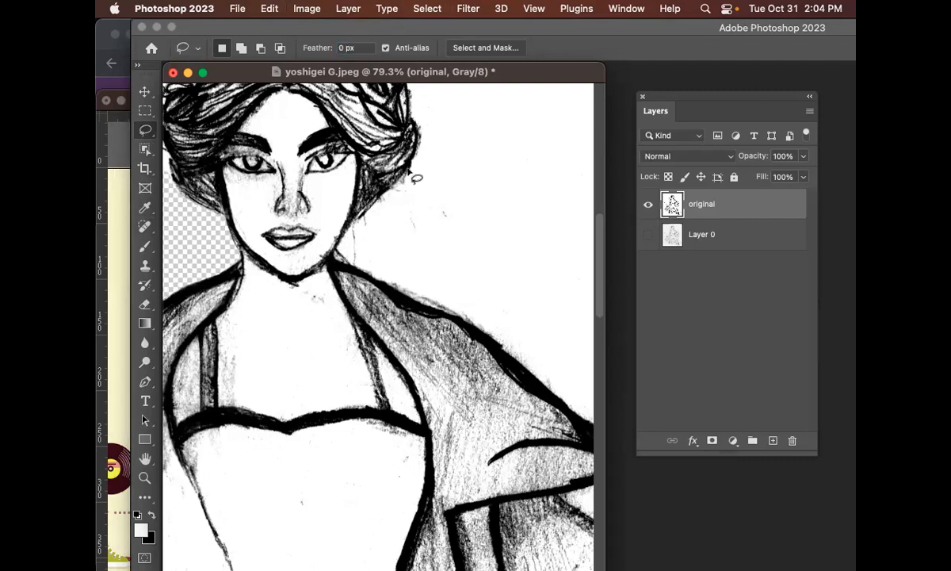
Step: Outline the background area beside the hair on the image's right side with the freehand Lasso, delete it and deselect
mouse_move(426, 148)
left_mouse_down()
mouse_move(380, 209)
mouse_move(340, 238)
mouse_move(341, 252)
mouse_move(388, 271)
mouse_move(506, 169)
mouse_move(472, 150)
left_mouse_up()
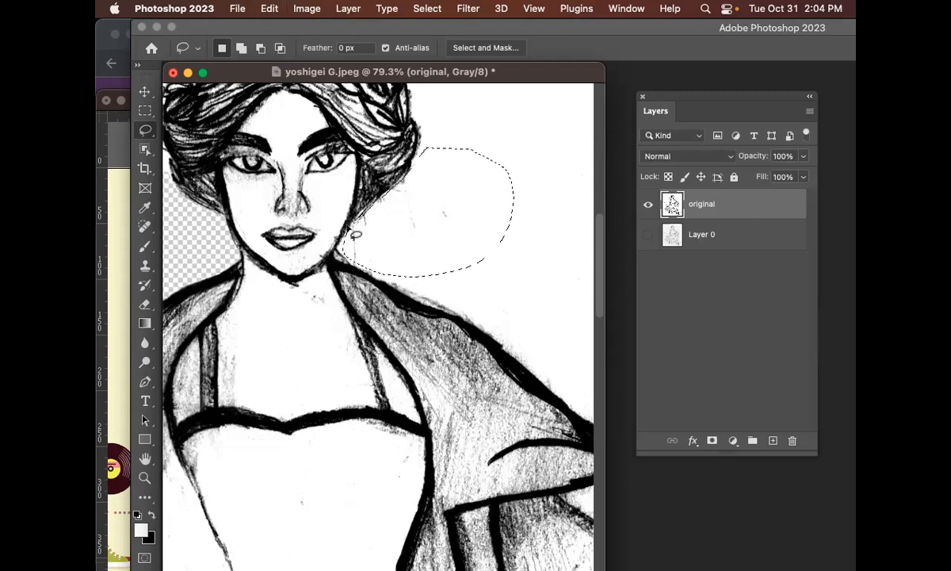
key("BackSpace")
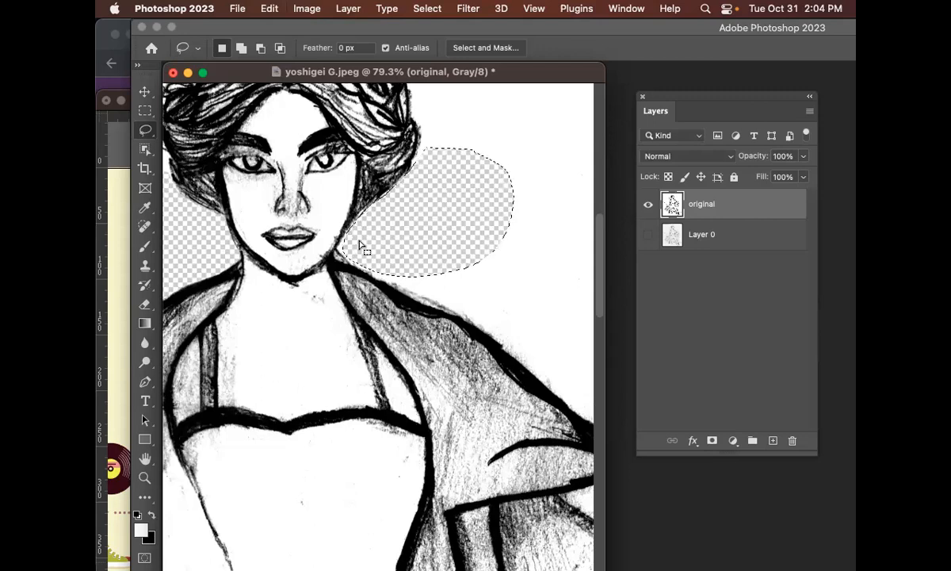
key("super+d")
Step: Start saving the drawing as a new Photoshop file and enter the file name Renessme
key("super+minus")
key("super+minus")
key("super+minus")
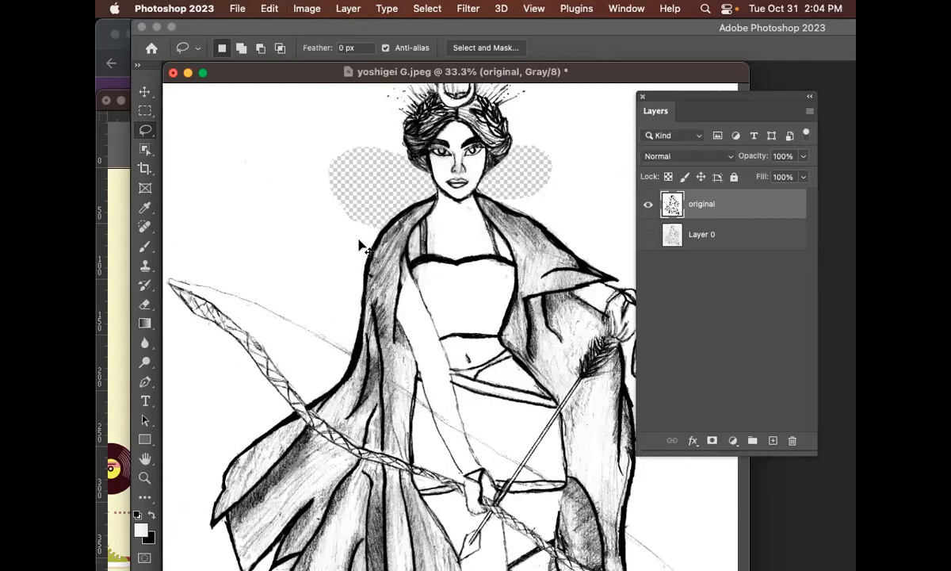
key("super+minus")
left_click_drag(331, 79, 396, 72)
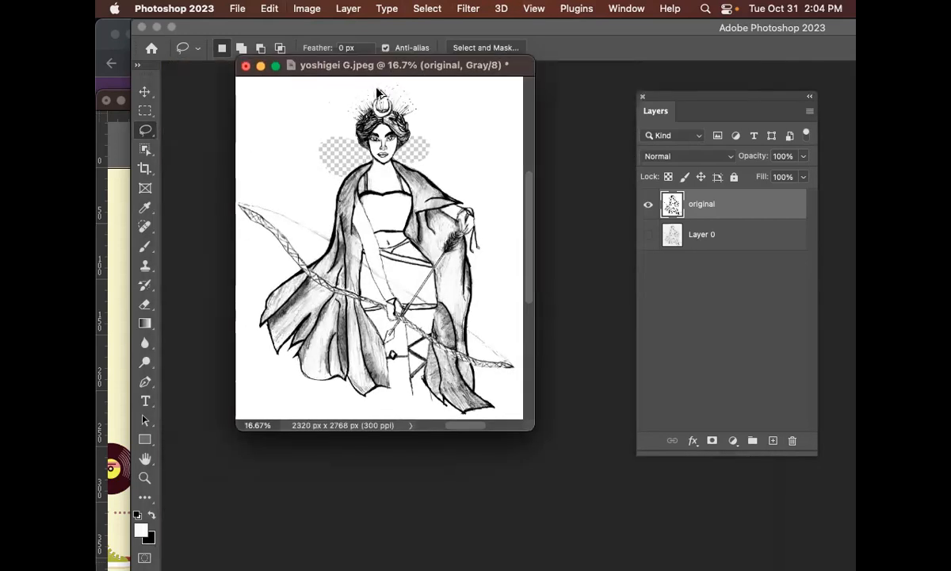
key("super+shift+s")
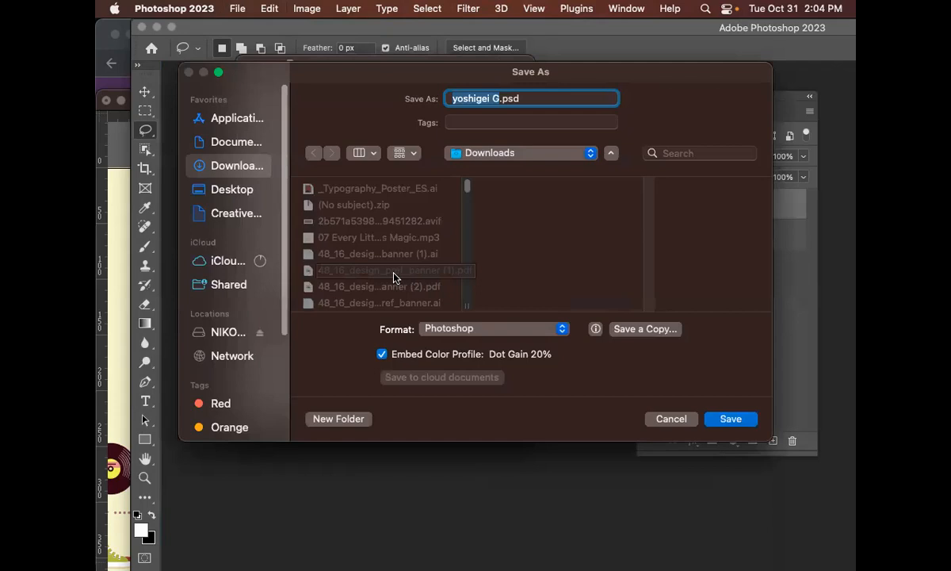
type("dian")
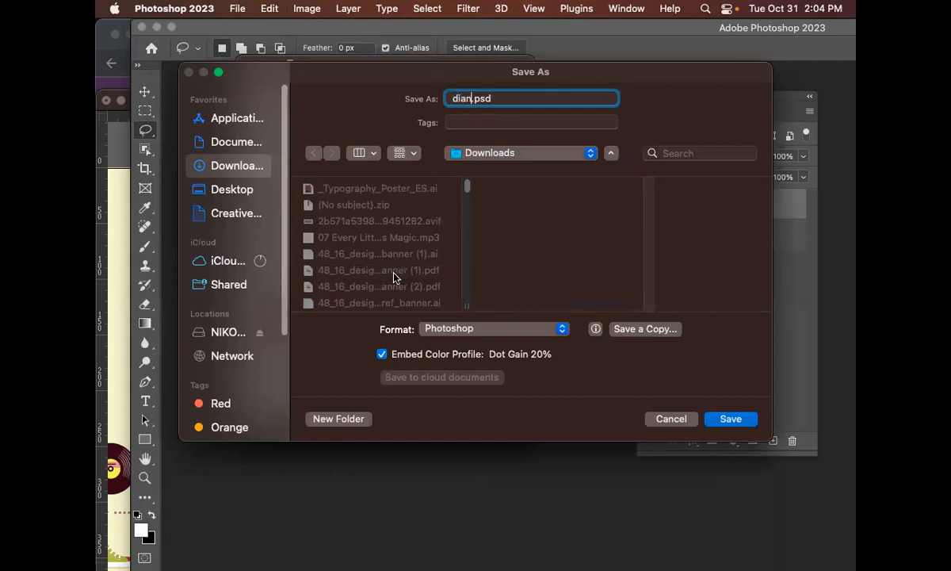
type("a_")
key("BackSpace")
key("BackSpace")
key("BackSpace")
type("esme")
key("BackSpace")
key("BackSpace")
key("BackSpace")
key("BackSpace")
key("BackSpace")
type("REnes")
key("BackSpace")
type("enessme")
Step: Save the Photoshop file in the "Adobe Illustrator stuff" folder with Maximize Compatibility on
left_click(470, 151)
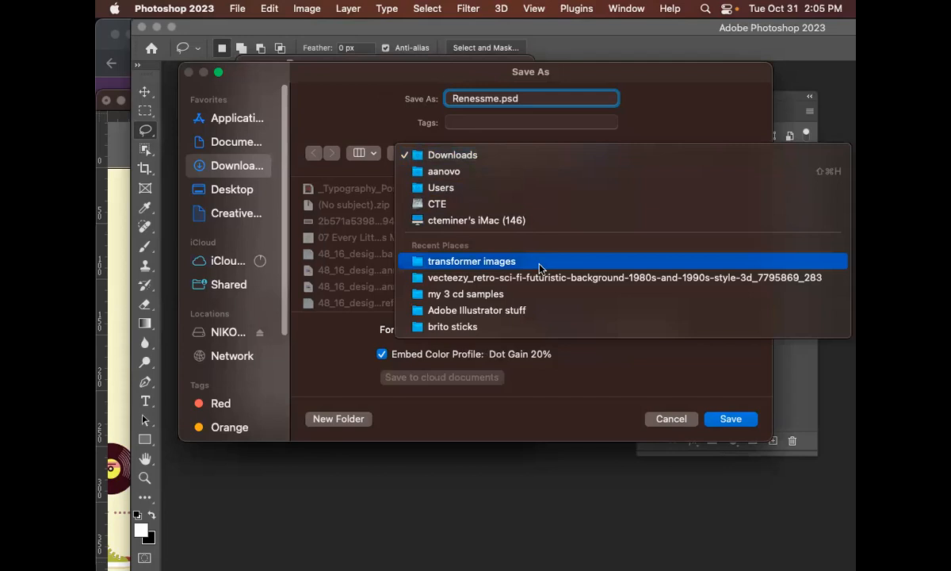
left_click(541, 311)
left_click(738, 419)
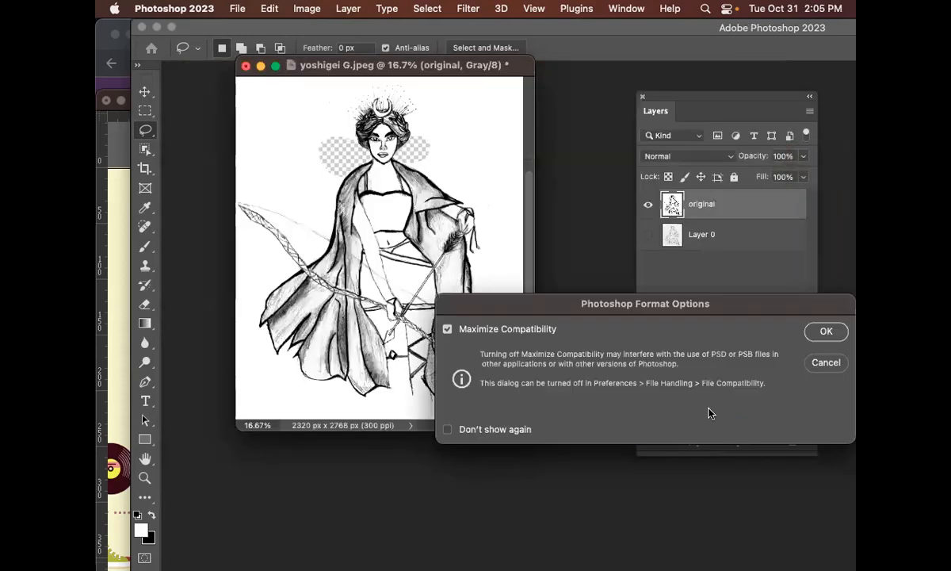
left_click(826, 332)
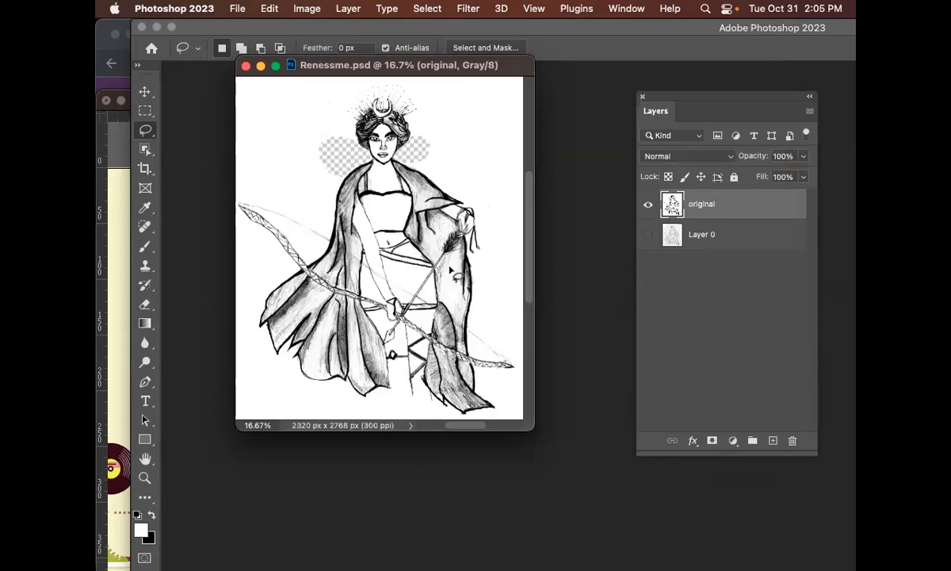
Step: Switch to the basic_template document in Illustrator, hide the OBJECTS layer and check which artwork sits on the separators layer
left_click(116, 267)
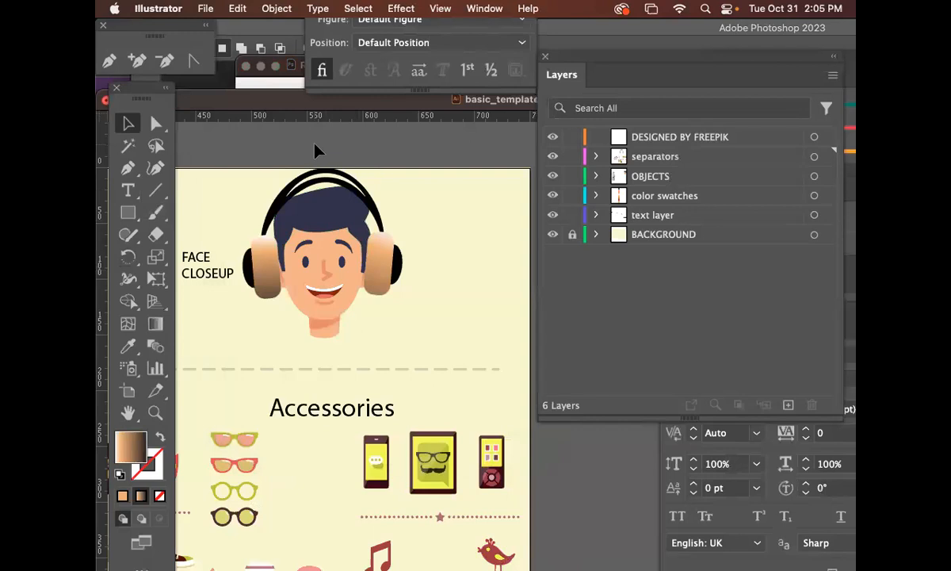
key("super+0")
key("super+minus")
key("super+minus")
left_click_drag(481, 231, 338, 146)
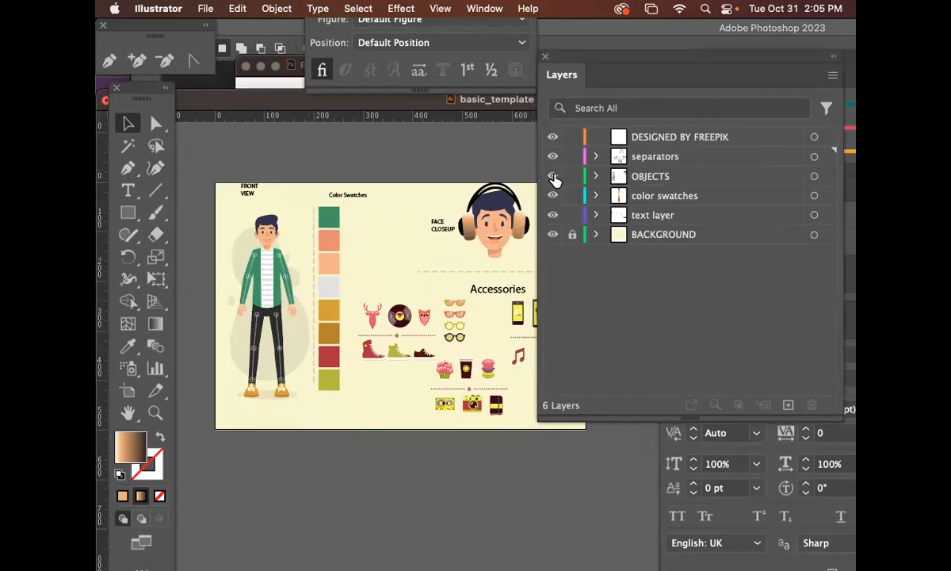
left_click(554, 176)
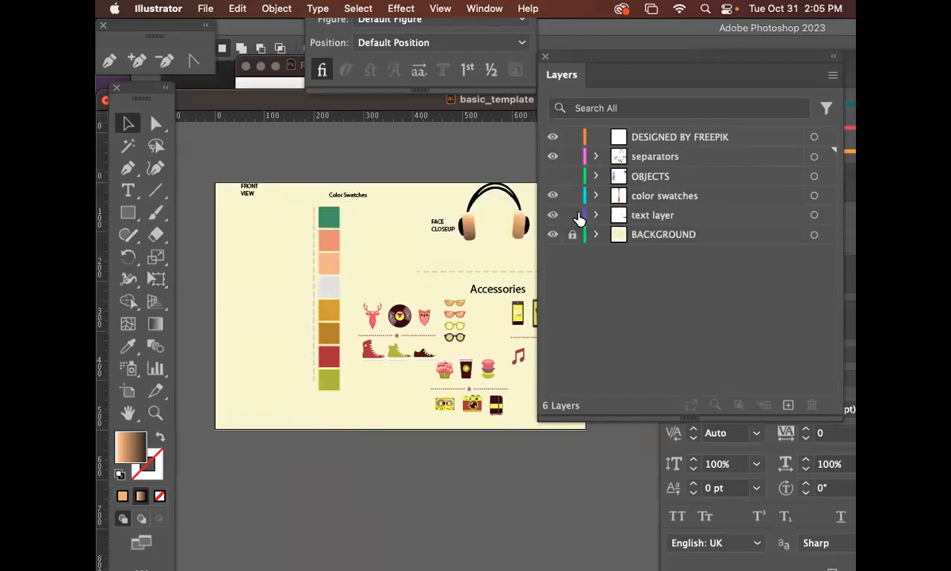
left_click(571, 233)
left_click(552, 157)
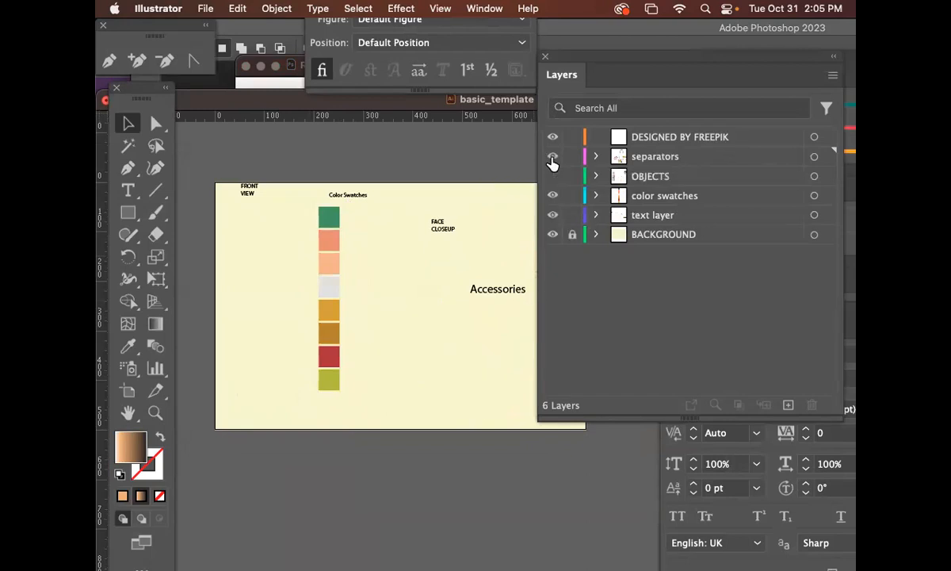
left_click(553, 156)
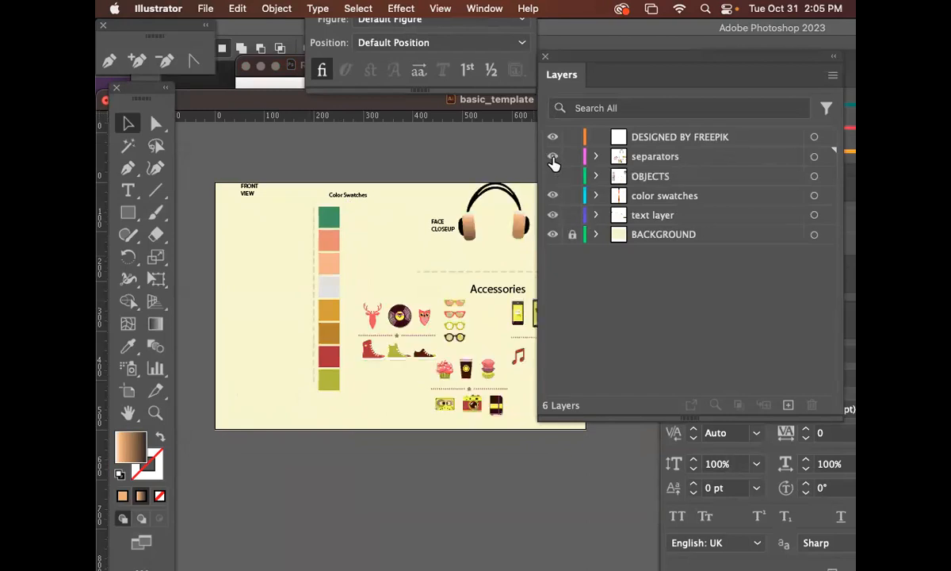
Step: Select the accessories, glasses, devices, shoes, snacks, cassette, camera and notebook on the separators layer and move them to the OBJECTS layer
left_click_drag(460, 213, 406, 193)
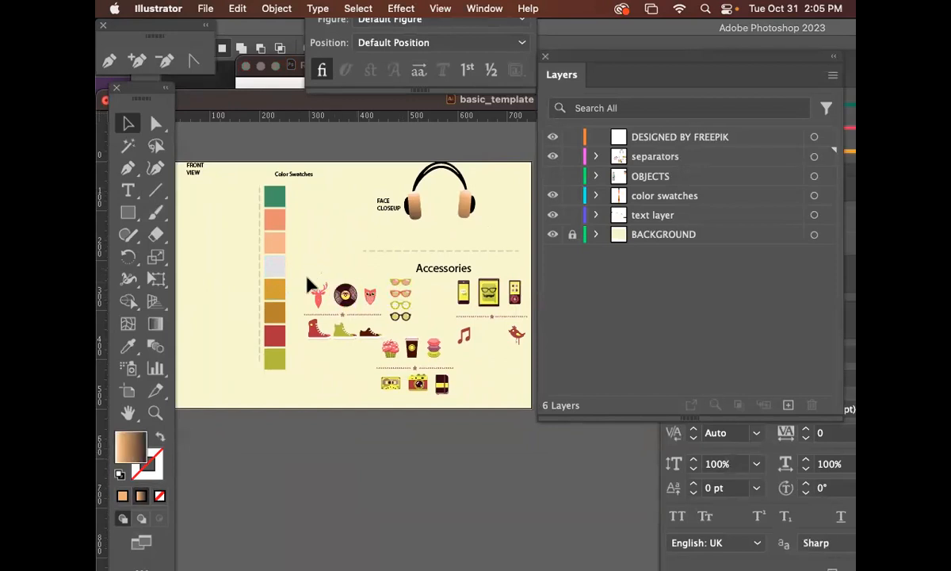
left_click_drag(300, 276, 526, 303)
left_click(405, 317, "shift")
left_click(368, 333, "shift")
left_click(345, 336, "shift")
left_click(319, 333, "shift")
left_click(393, 353, "shift")
left_click(414, 349, "shift")
left_click(433, 348, "shift")
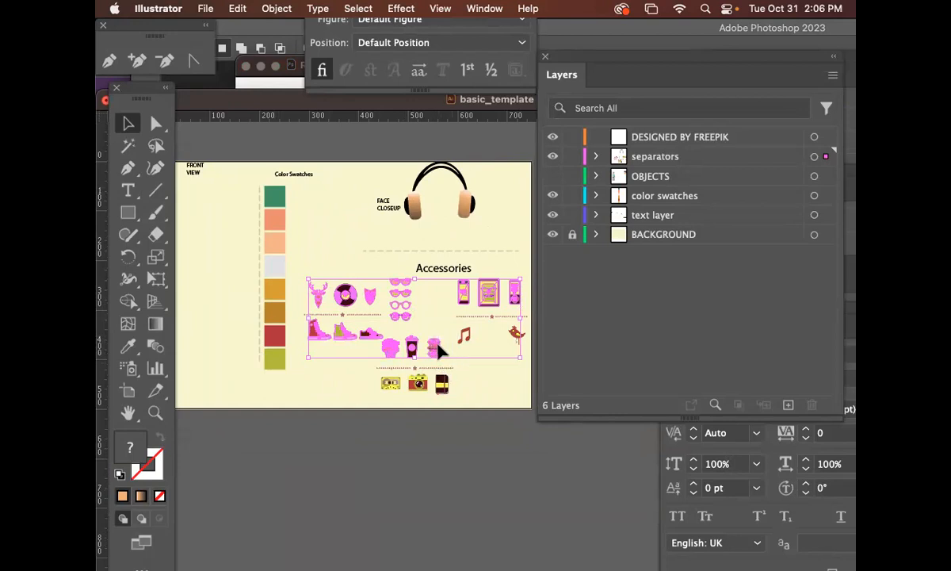
left_click(396, 385, "shift")
left_click(423, 386, "shift")
left_click(441, 386, "shift")
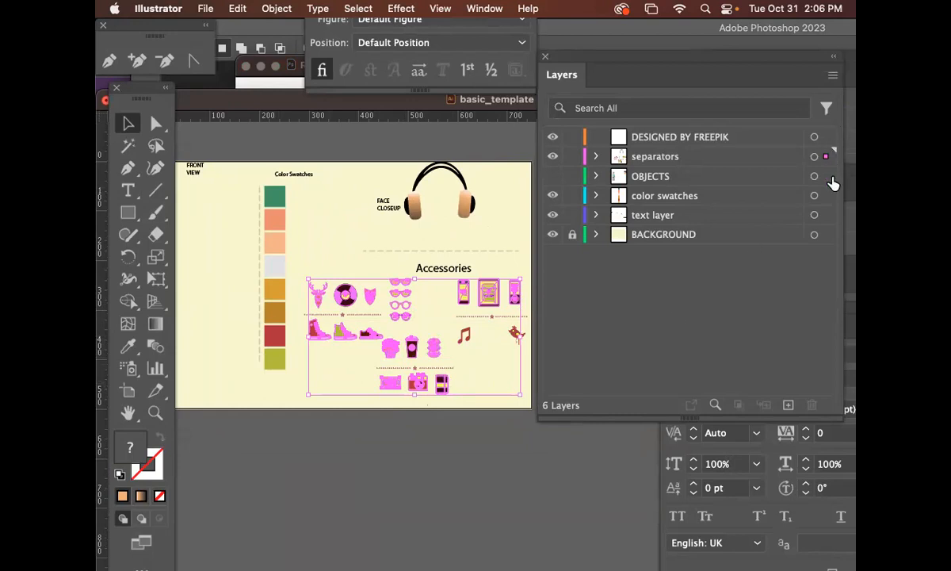
left_click_drag(825, 156, 826, 176)
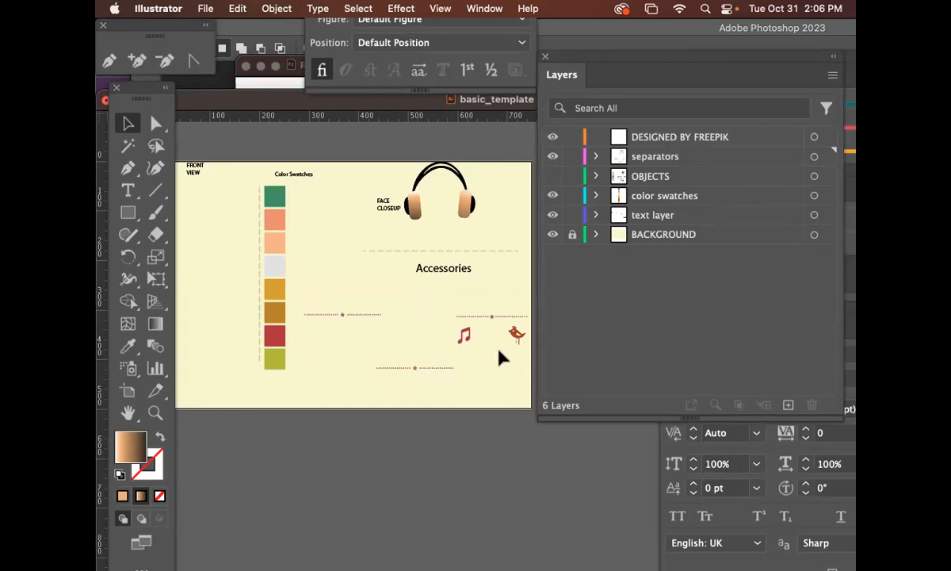
Step: Move the music note and the bird from the separators layer to the OBJECTS layer
left_click_drag(465, 317, 529, 339)
left_click(528, 337, "shift")
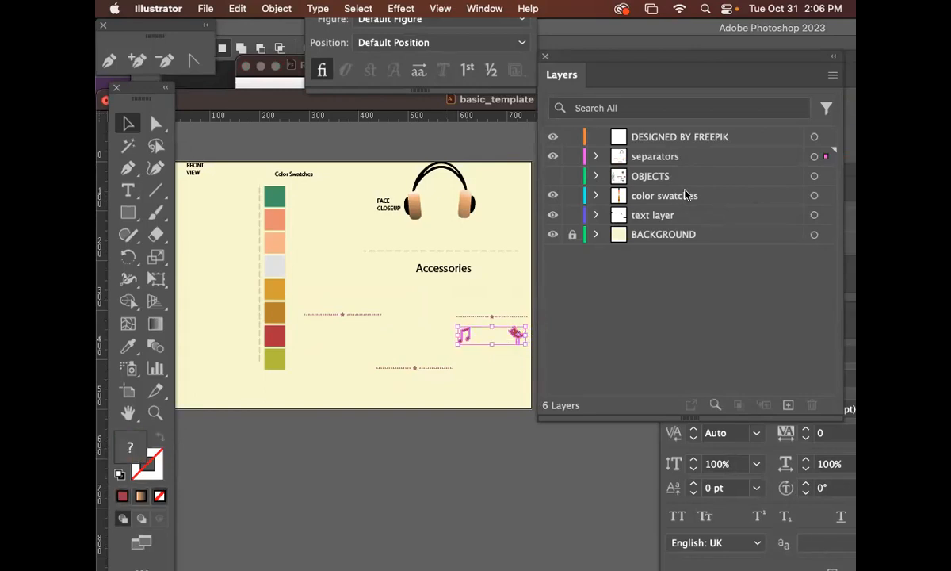
left_click_drag(828, 163, 828, 176)
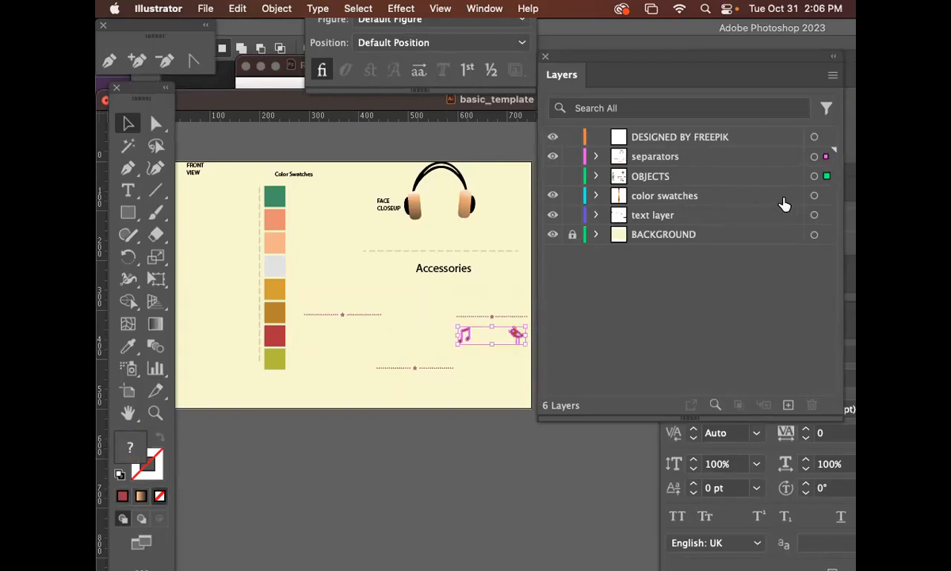
left_click(553, 176)
left_click(553, 176)
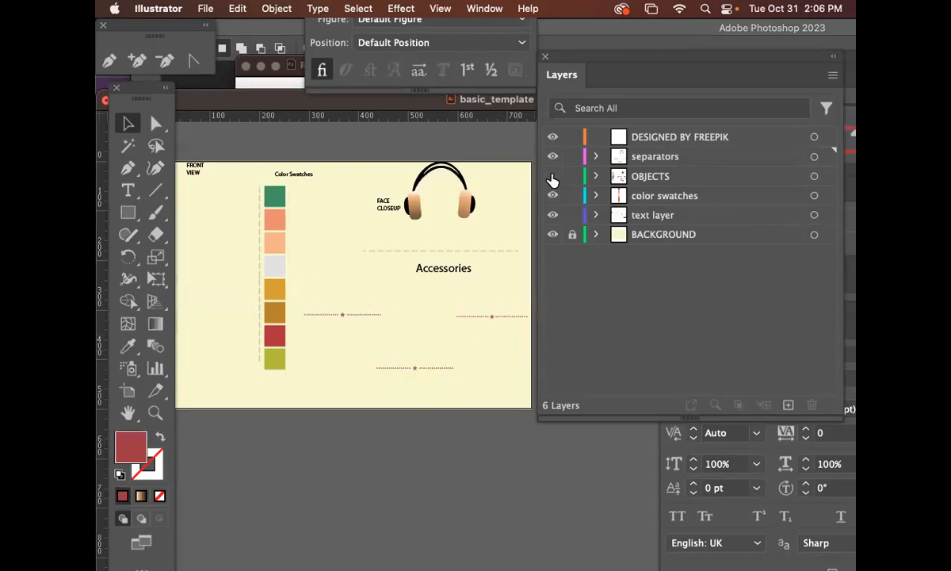
Step: Show the OBJECTS layer and move the face closeup's headphones onto it from the separators layer
left_click(472, 208)
left_click(552, 176)
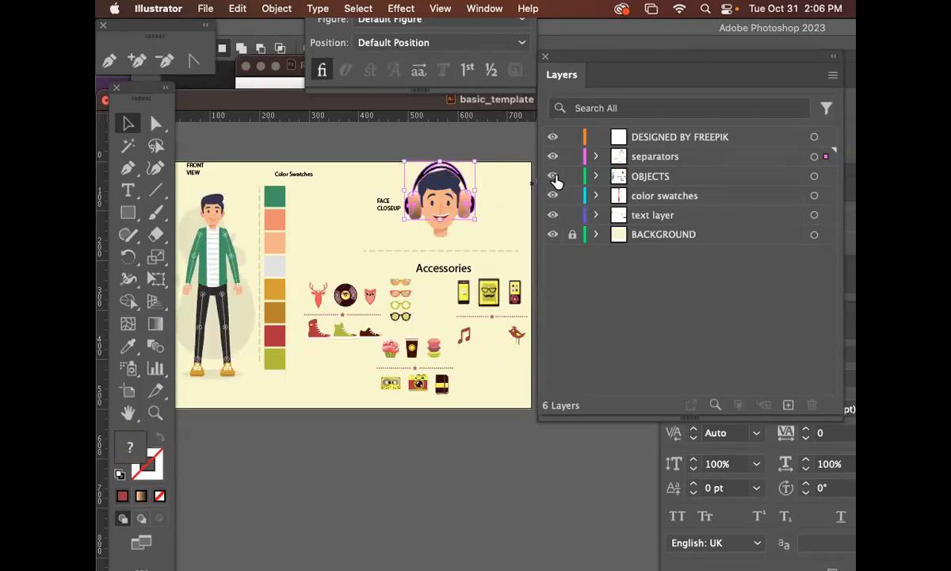
left_click_drag(830, 157, 828, 176)
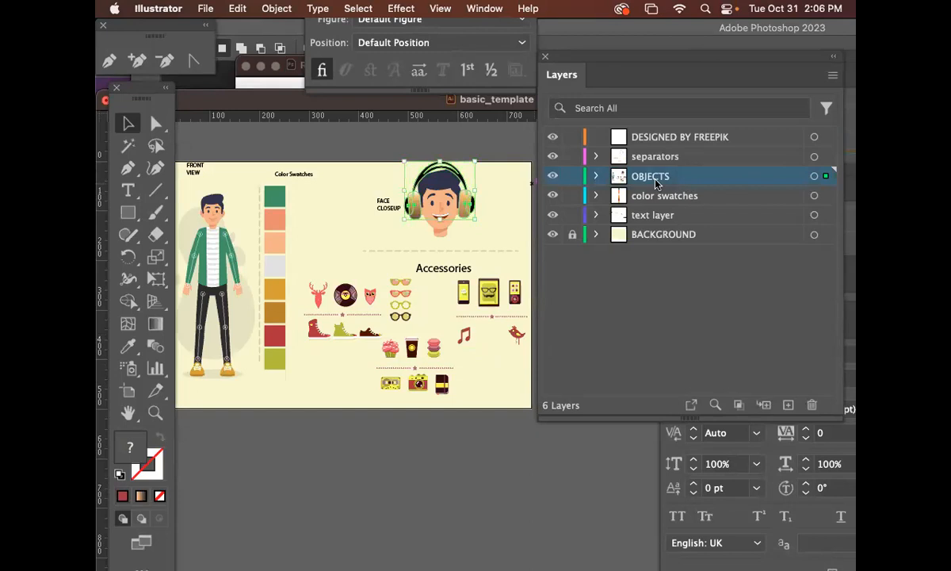
Step: Toggle the OBJECTS layer's visibility to check its contents, leaving the layer hidden
left_click(552, 176)
left_click(553, 176)
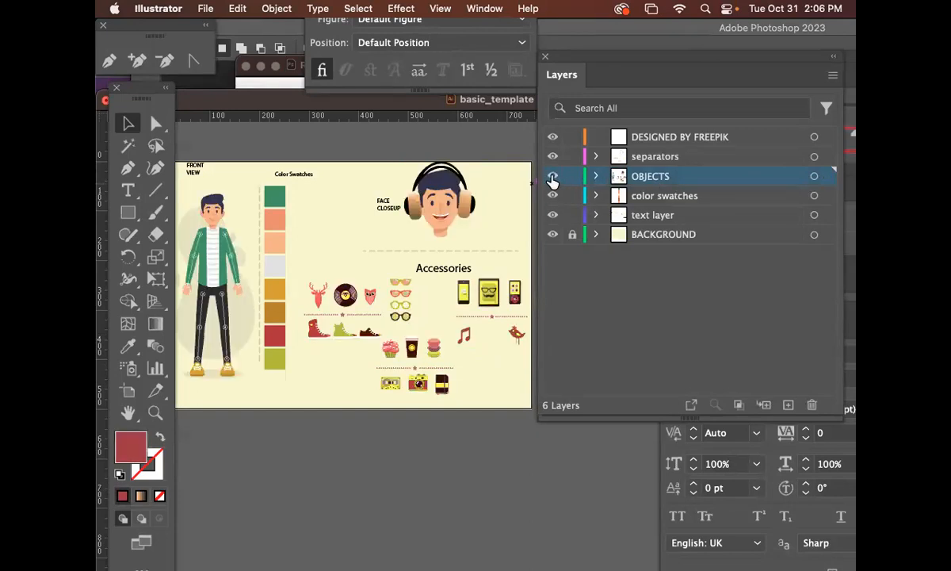
left_click(553, 176)
left_click(553, 176)
left_click(552, 176)
left_click(553, 176)
left_click(552, 176)
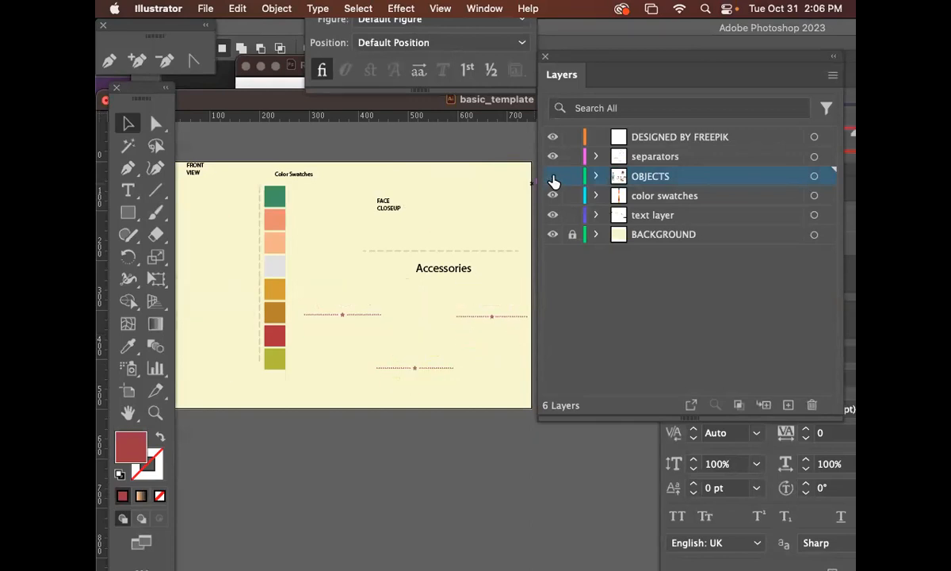
Step: Make the separators layer active through its dashed lines and create a new layer above it named "artwork for character"
left_click(465, 250)
left_click_drag(385, 259, 415, 264)
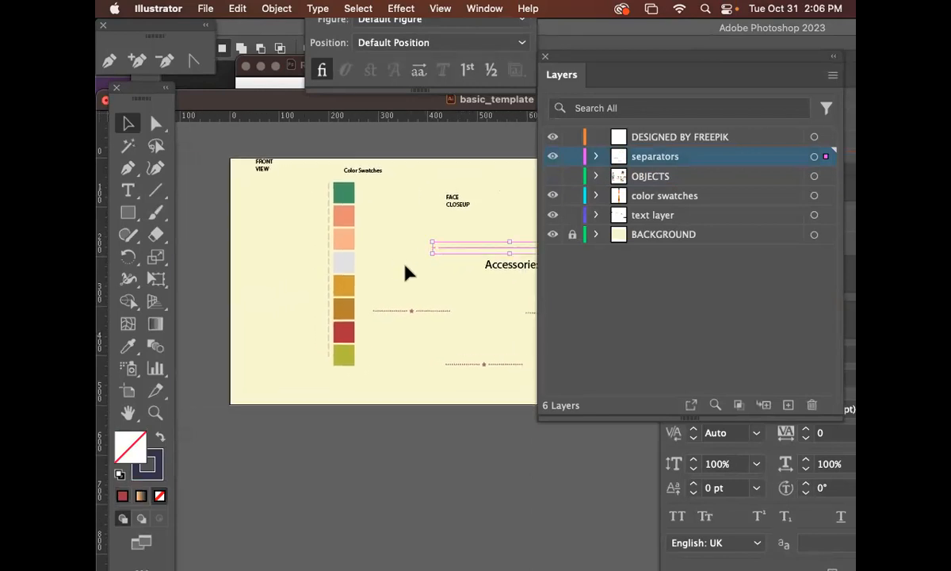
left_click(328, 252)
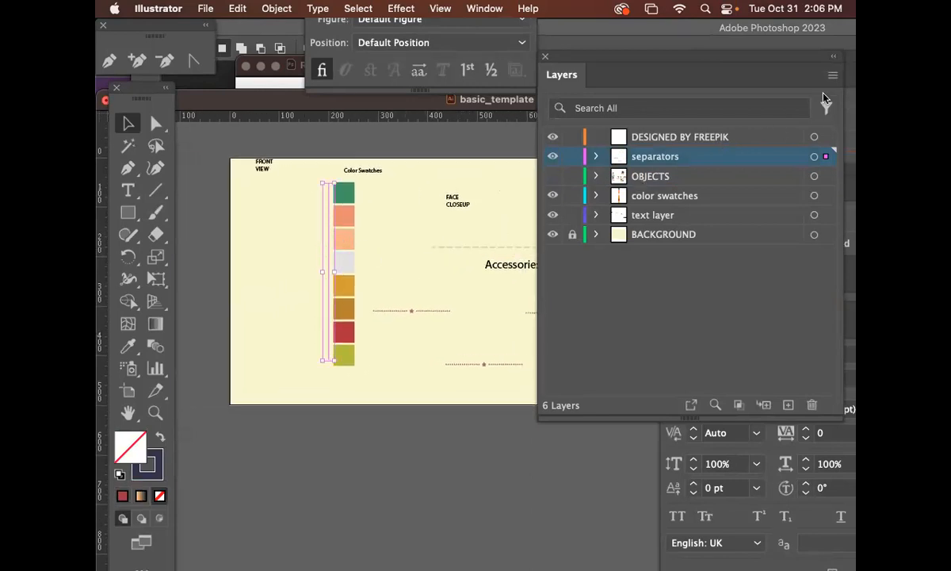
left_click(833, 75)
left_click(787, 77)
type("artwork fofr")
key("BackSpace")
key("BackSpace")
key("BackSpace")
type("r cah")
key("BackSpace")
key("BackSpace")
type("hrad")
key("BackSpace")
key("BackSpace")
key("BackSpace")
type("aracter")
key("Return")
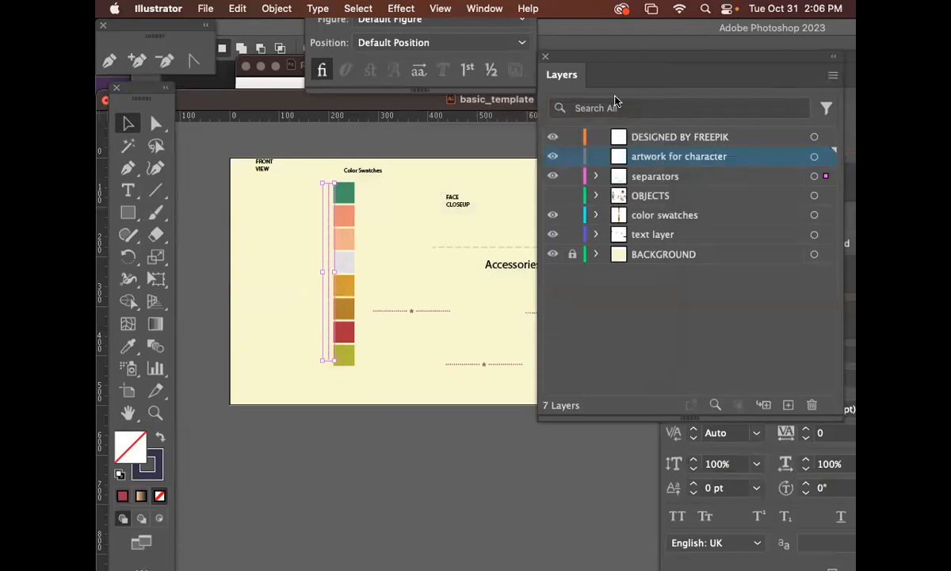
Step: Place Renessme.psd as a linked image on the artwork for character layer
key("super+shift+p")
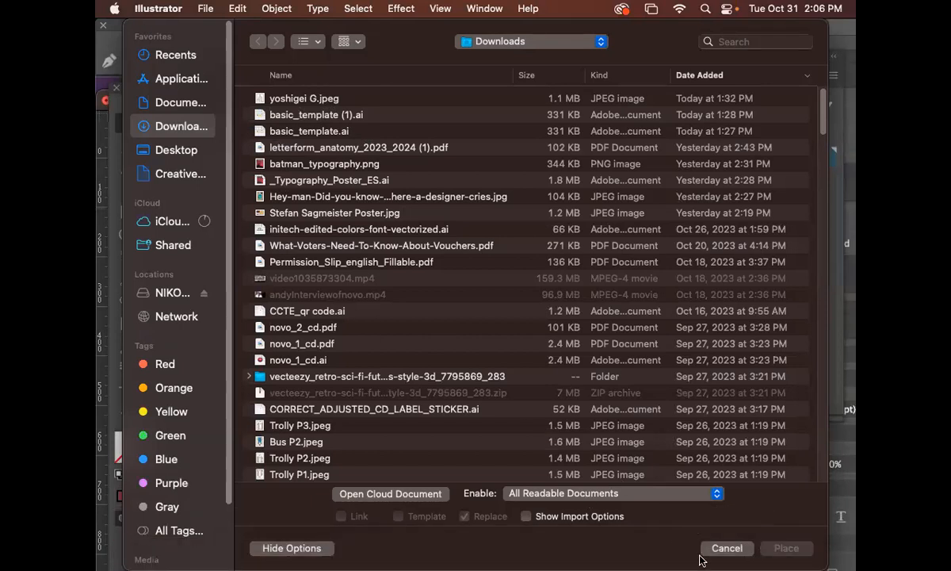
left_click(722, 44)
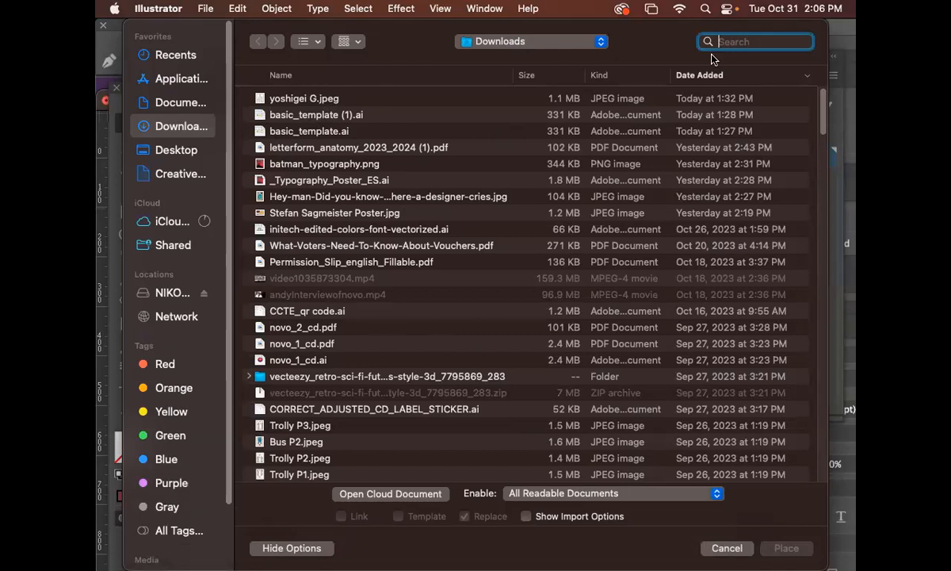
type("renessme")
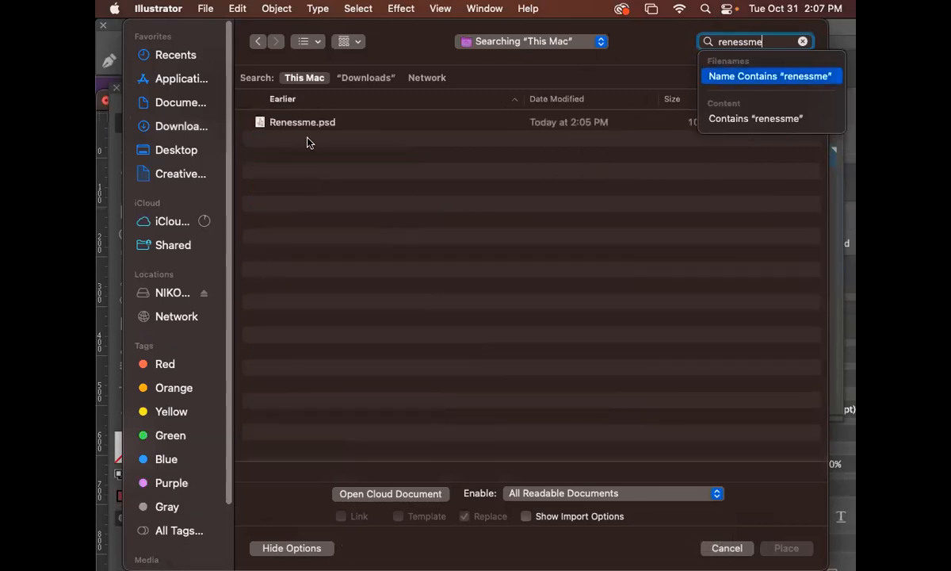
left_click(317, 126)
left_click(317, 125)
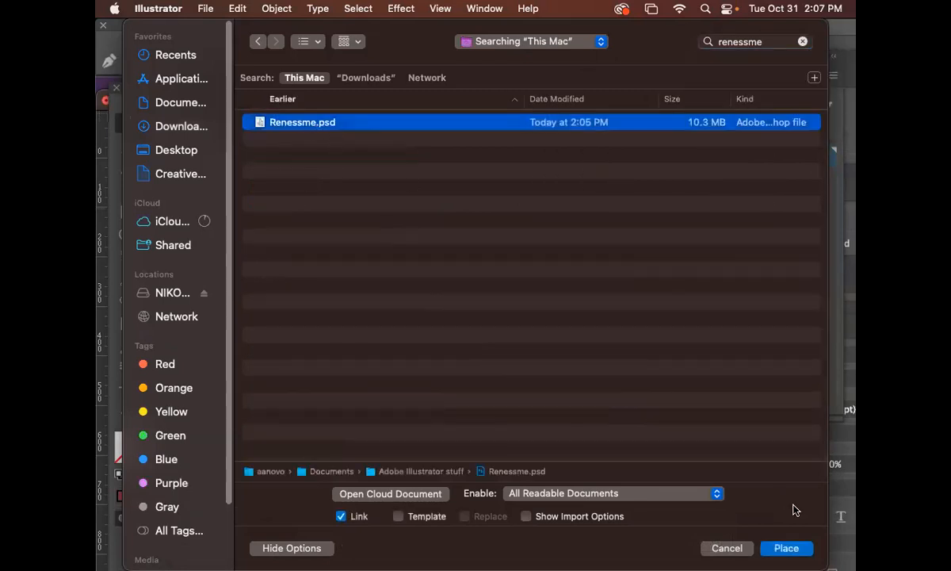
left_click(787, 548)
mouse_move(206, 181)
left_mouse_down()
mouse_move(404, 362)
mouse_move(437, 420)
left_mouse_up()
Step: Position the placed character drawing on the artboard beneath the FRONT VIEW label
mouse_move(265, 300)
left_mouse_down()
mouse_move(441, 315)
mouse_move(390, 319)
left_mouse_up()
mouse_move(493, 404)
left_mouse_down()
mouse_move(539, 418)
mouse_move(437, 398)
mouse_move(377, 329)
left_mouse_up()
mouse_move(357, 260)
left_mouse_down()
mouse_move(463, 318)
mouse_move(251, 285)
mouse_move(184, 293)
left_mouse_up()
left_click_drag(318, 246, 393, 259)
Step: Move the color swatches, their label and the vertical dashed separator away from the drawing to widen the front view area
mouse_move(315, 135)
left_mouse_down()
mouse_move(364, 252)
mouse_move(372, 440)
left_mouse_up()
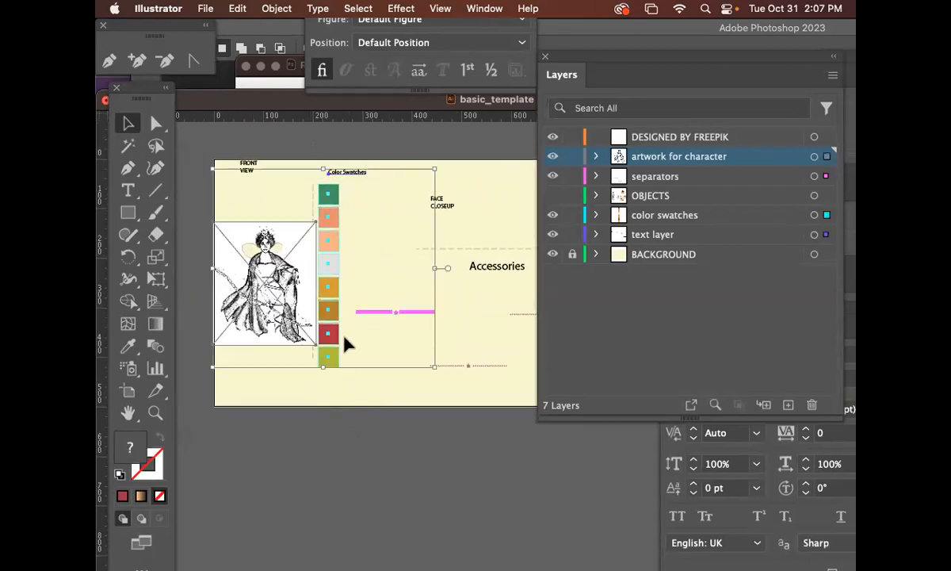
left_click_drag(333, 273, 382, 266)
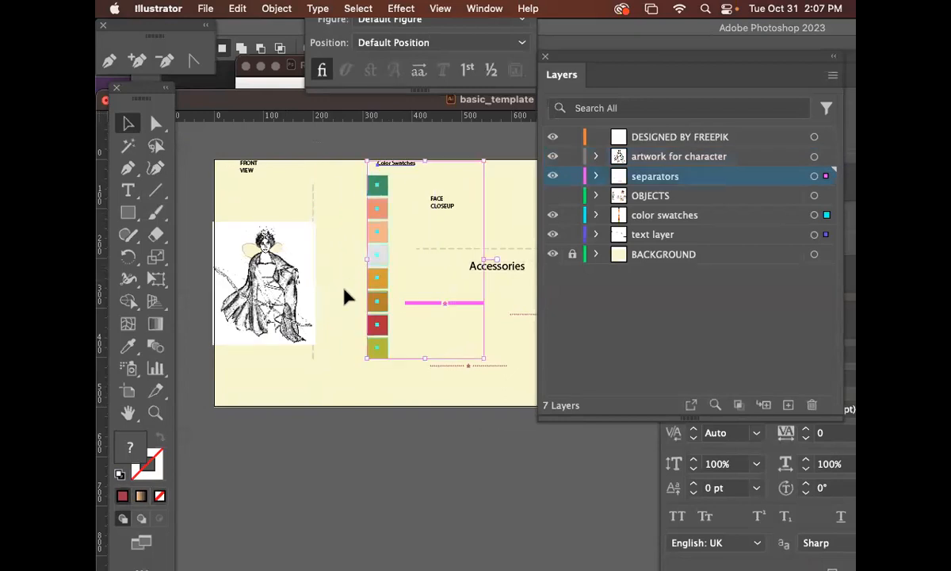
left_click_drag(312, 204, 353, 210)
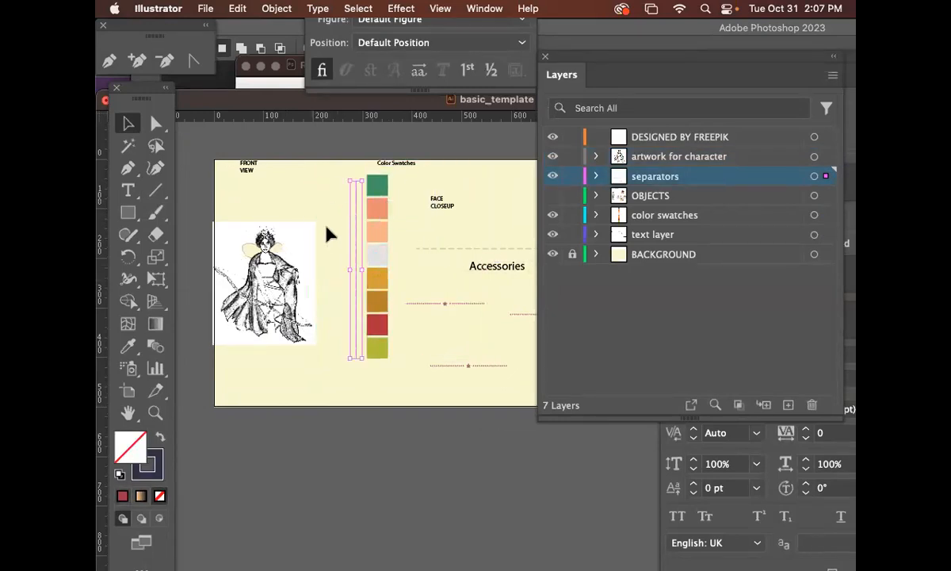
Step: Enlarge the placed drawing to fill the front view area and duplicate it onto the pasteboard left of the artboard
scroll(333, 238, "left", 3)
mouse_move(342, 260)
left_mouse_down()
mouse_move(361, 222)
mouse_move(323, 225)
left_mouse_up()
left_click_drag(359, 310, 400, 384)
left_click_drag(377, 347, 384, 325)
left_click_drag(317, 314, 264, 310)
Step: Select the duplicated drawing on the pasteboard and open the Image Trace settings
left_click(341, 314)
key("super+equal")
key("super+equal")
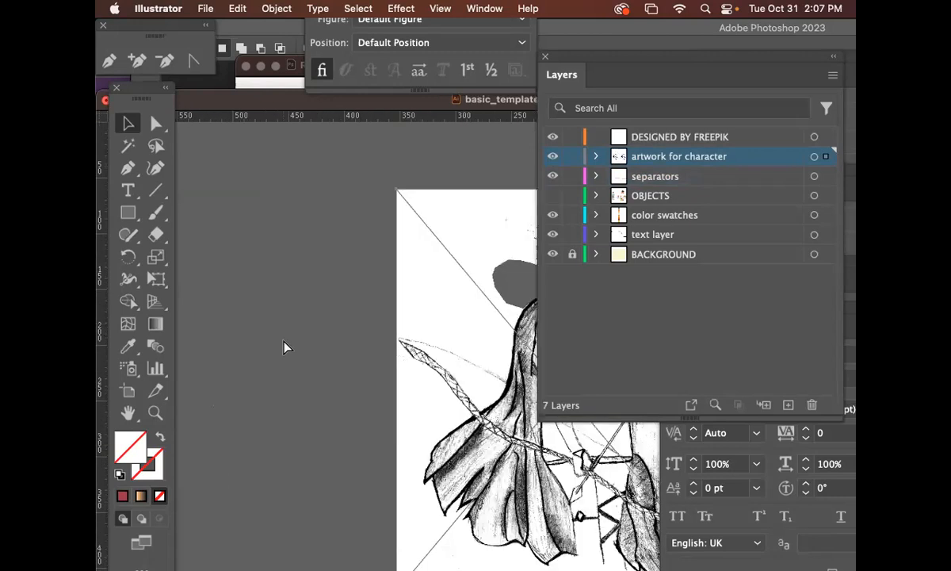
key("super+equal")
left_click_drag(432, 349, 234, 306)
left_click_drag(401, 306, 386, 306)
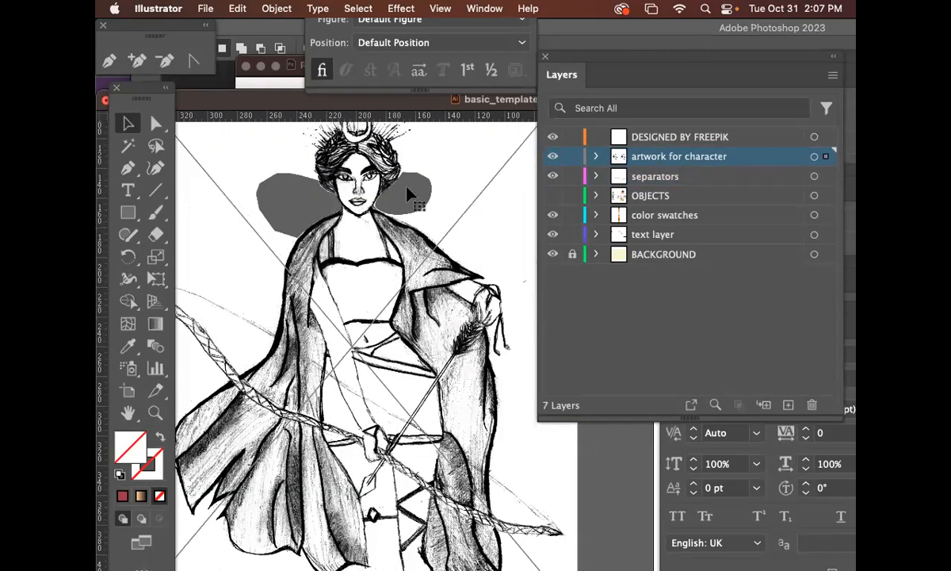
left_click(401, 8)
mouse_move(474, 7)
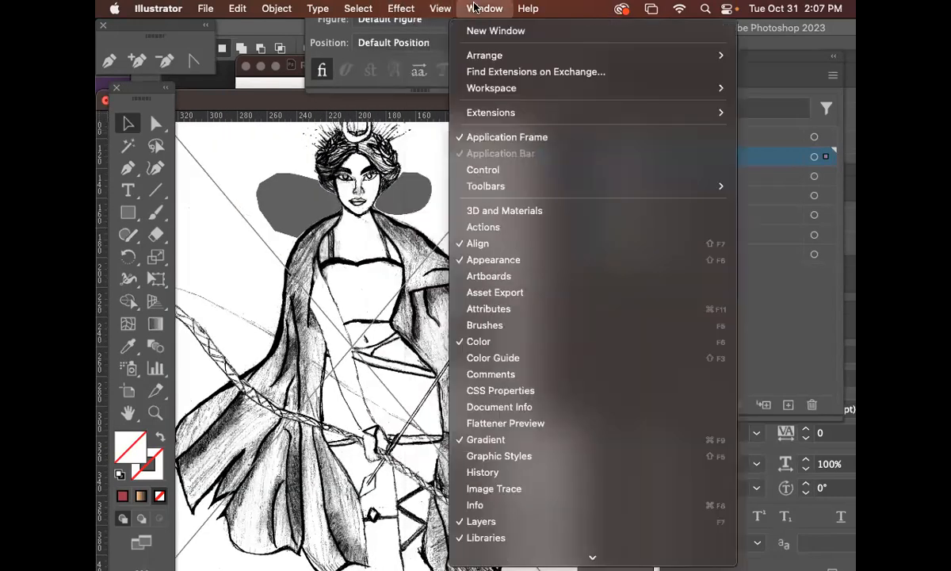
scroll(523, 491, "down", 3)
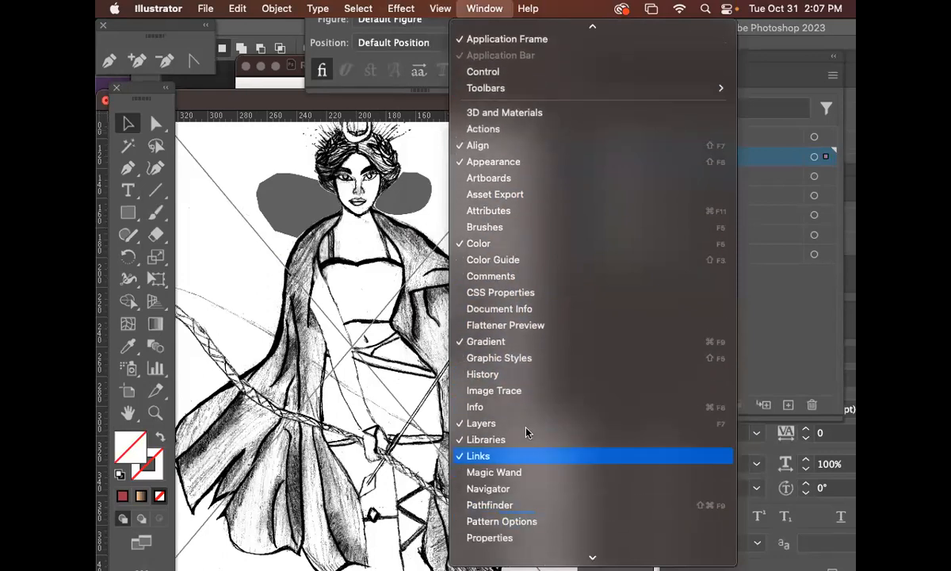
left_click(526, 391)
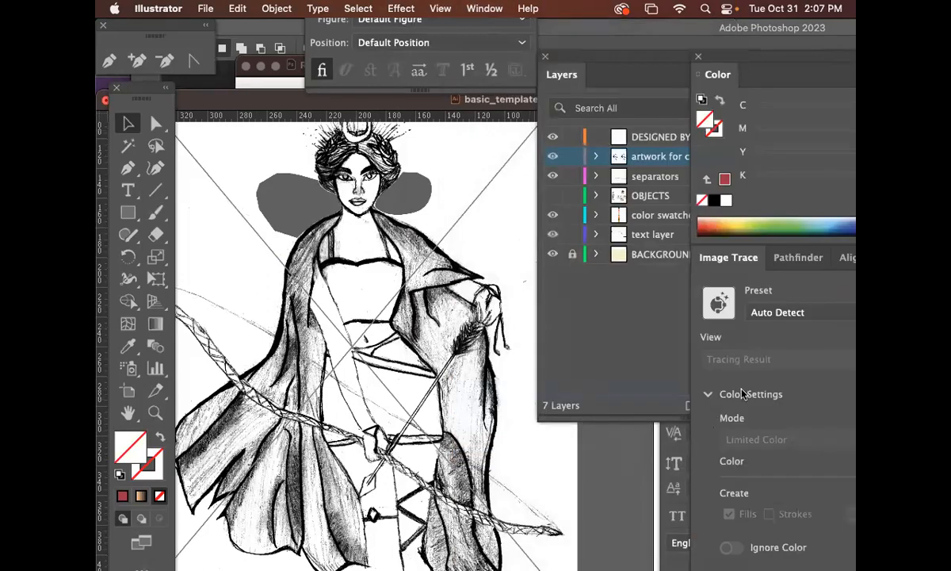
Step: Separate the Image Trace panel from the color and alignment panels so all its settings are accessible
mouse_move(741, 261)
left_mouse_down()
mouse_move(532, 156)
mouse_move(576, 81)
mouse_move(642, 74)
mouse_move(640, 89)
mouse_move(602, 84)
left_mouse_up()
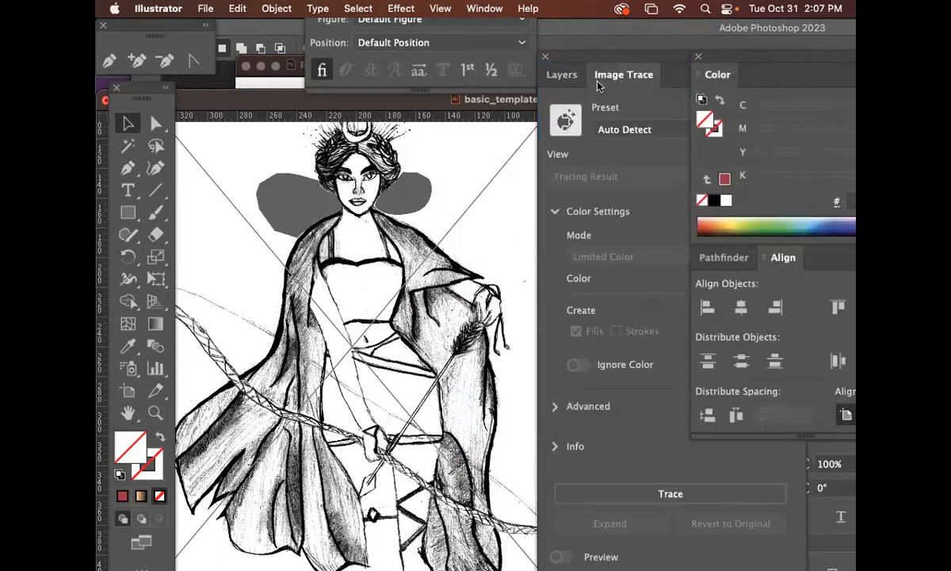
left_click_drag(715, 59, 766, 72)
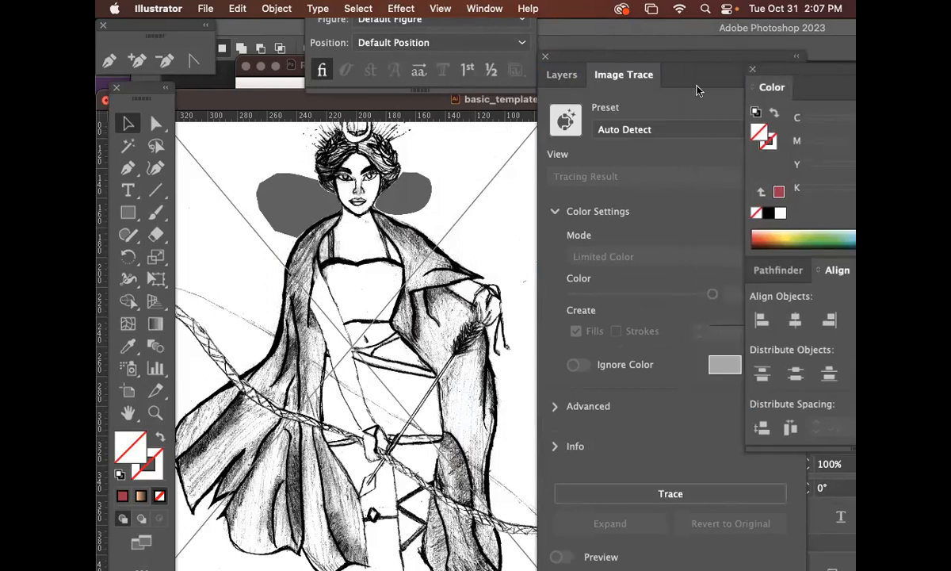
left_click_drag(630, 82, 563, 126)
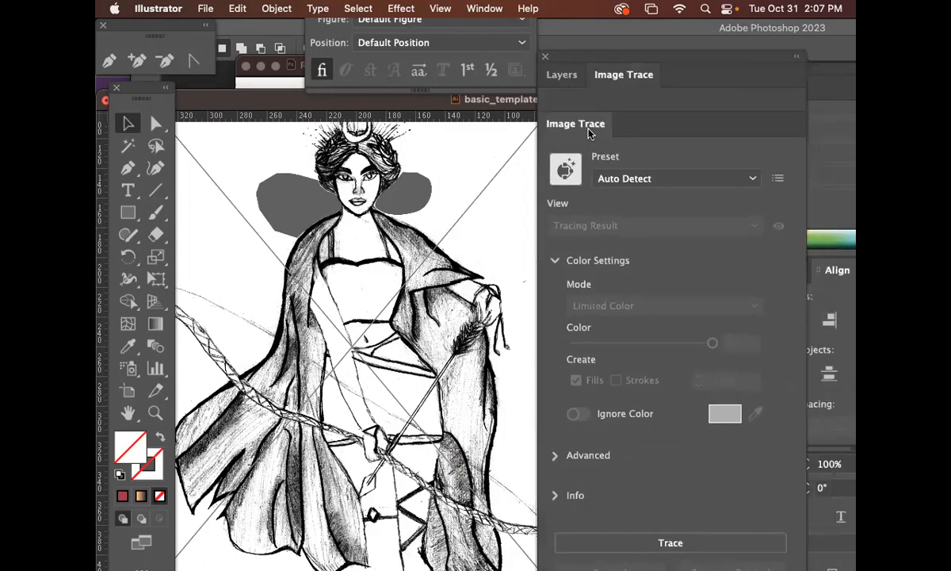
Step: Trace the duplicated drawing with the Photo preset and expand the tracing into editable paths
left_click(745, 179)
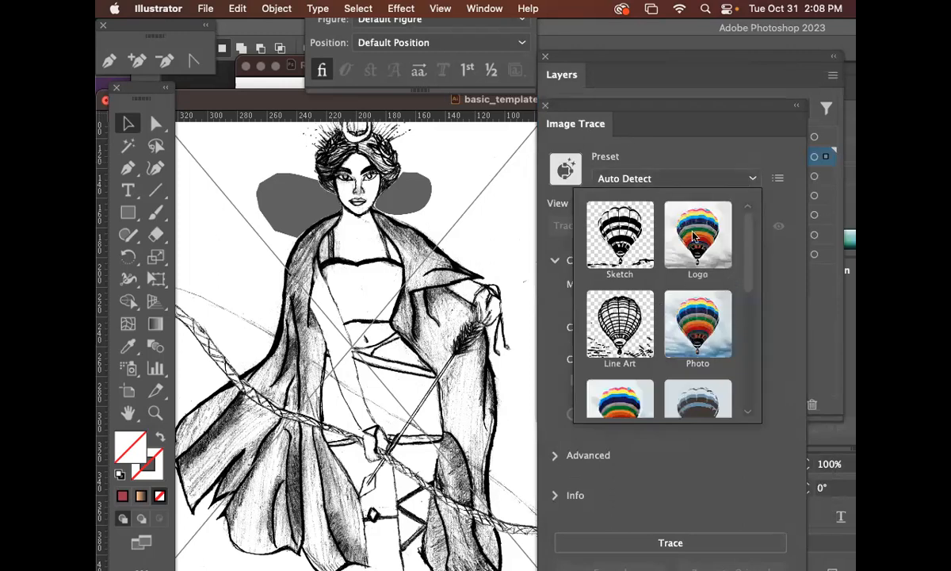
left_click_drag(747, 284, 753, 325)
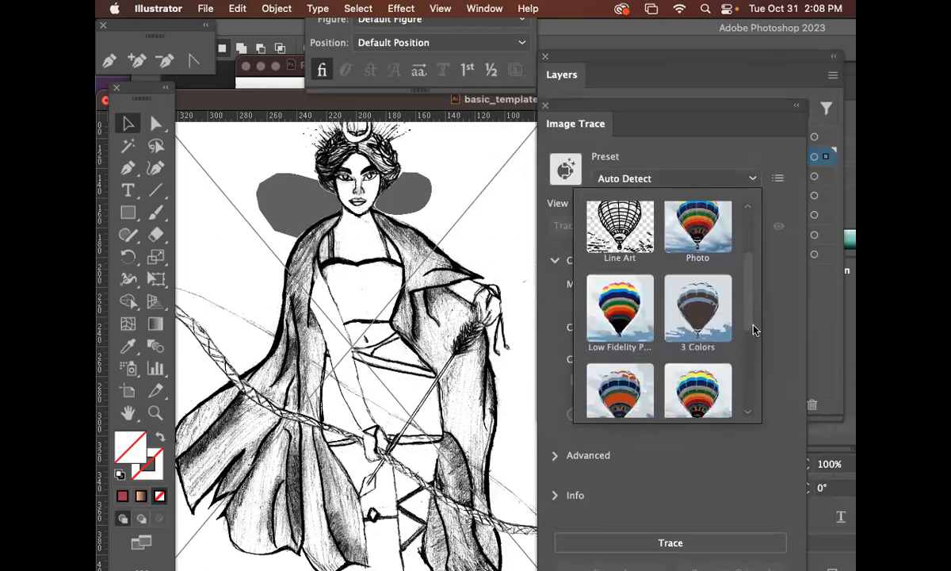
left_click(672, 230)
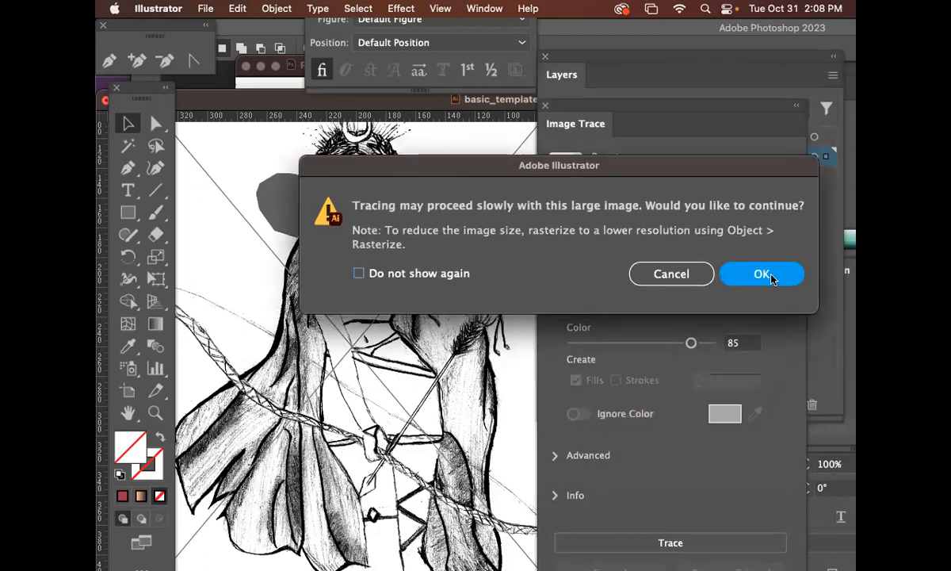
left_click(763, 274)
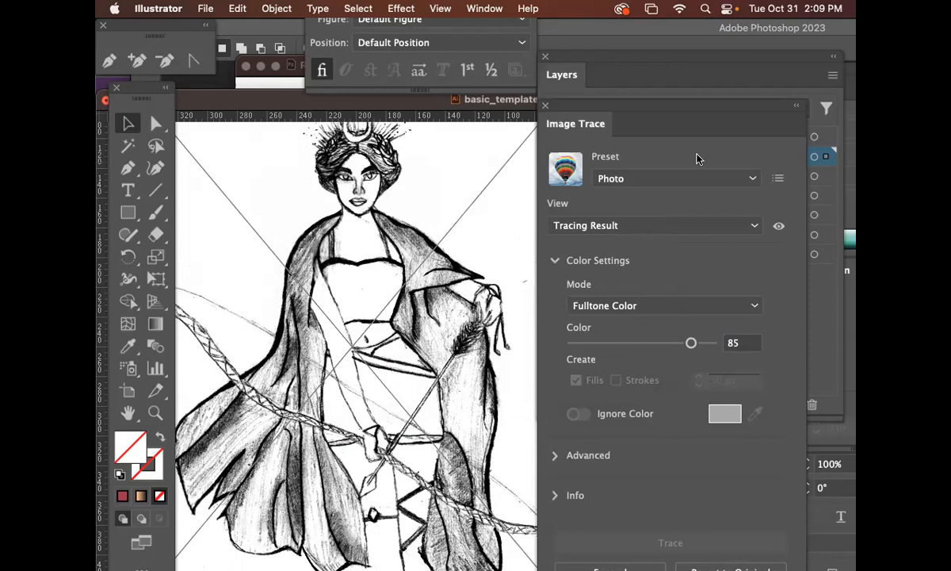
left_click_drag(604, 111, 641, 30)
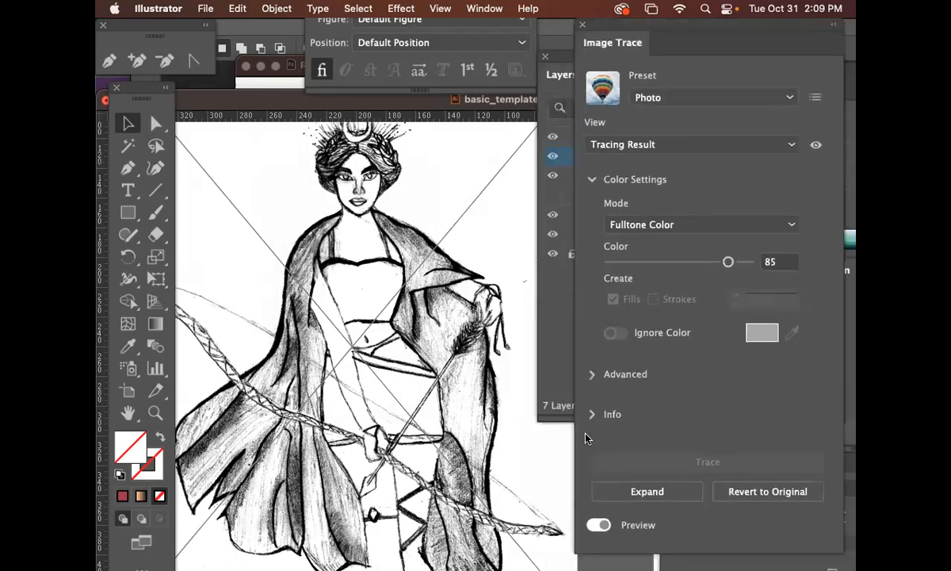
left_click(644, 492)
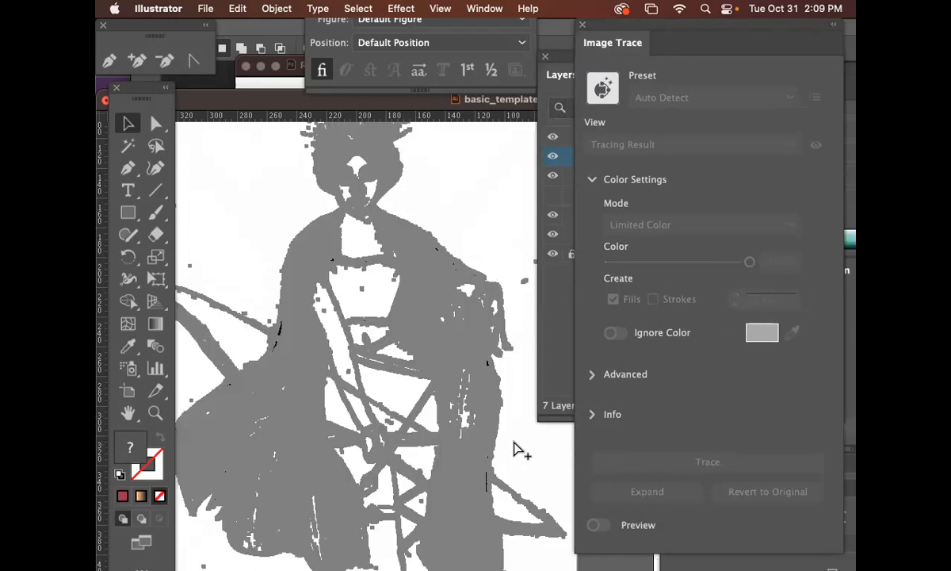
Step: Move the untraced drawing off the artboard to the pasteboard below the traced copy
key("super+minus")
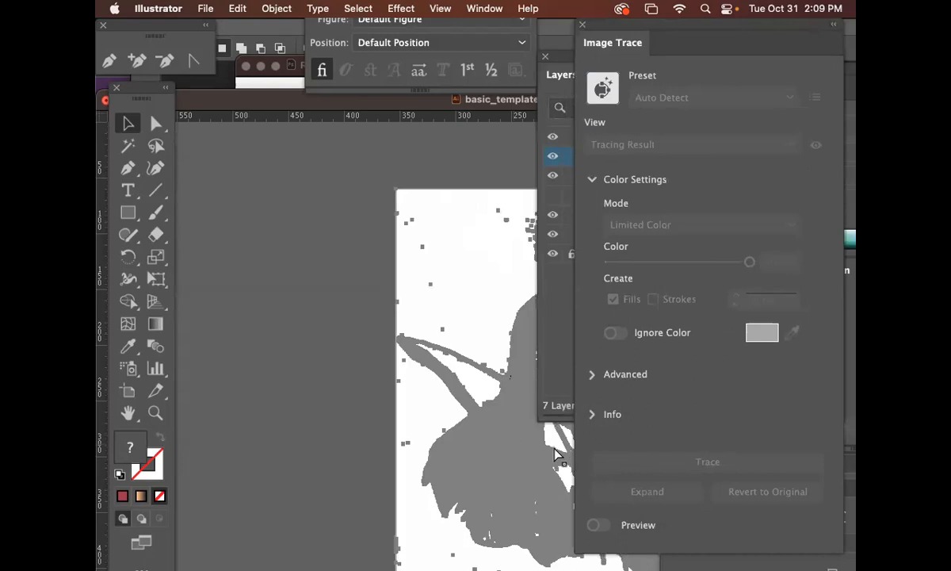
key("super+minus")
key("super+minus")
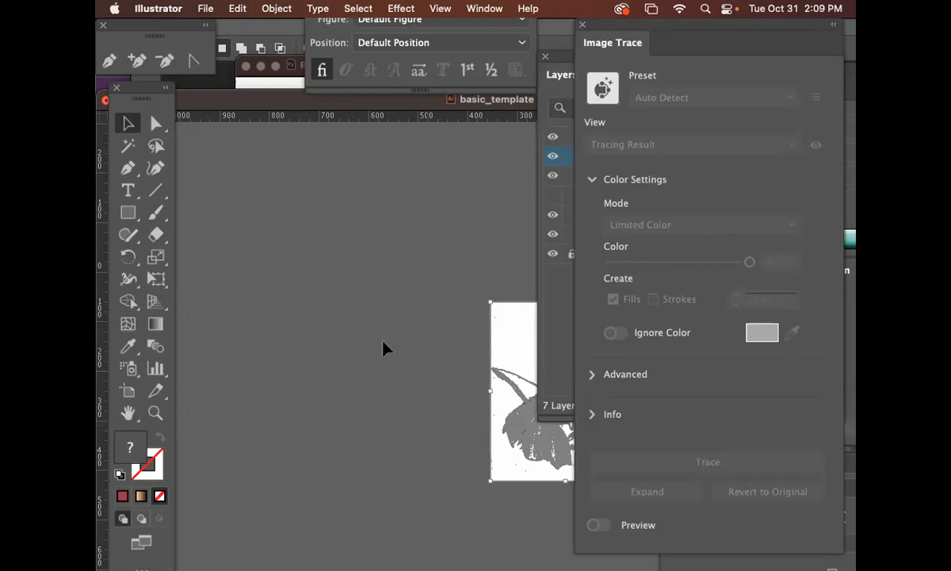
left_click(383, 341)
key("super+0")
left_click(384, 343)
key("super+plus")
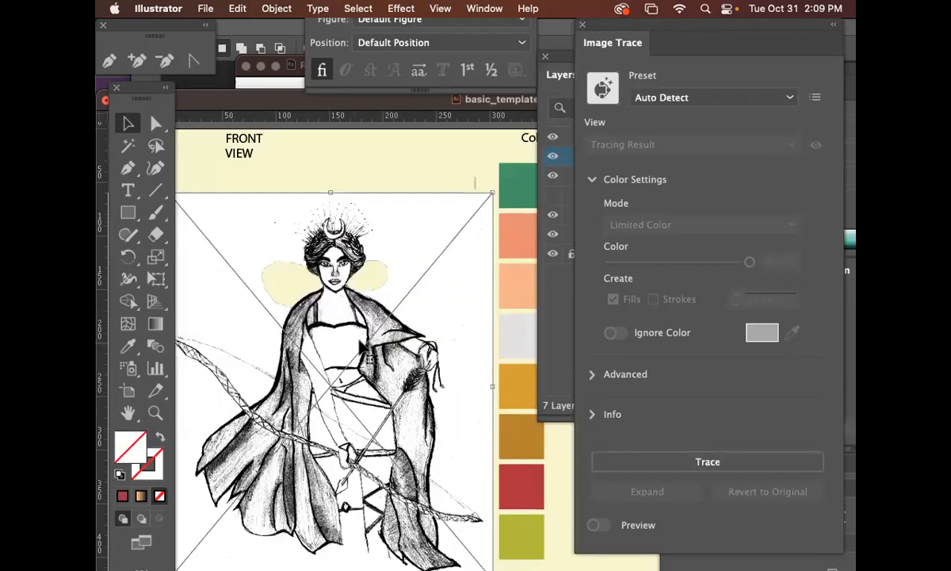
key("super+minus")
key("super+minus")
mouse_move(520, 377)
left_mouse_down()
mouse_move(403, 262)
mouse_move(370, 255)
mouse_move(327, 431)
mouse_move(259, 490)
left_mouse_up()
left_click(277, 309)
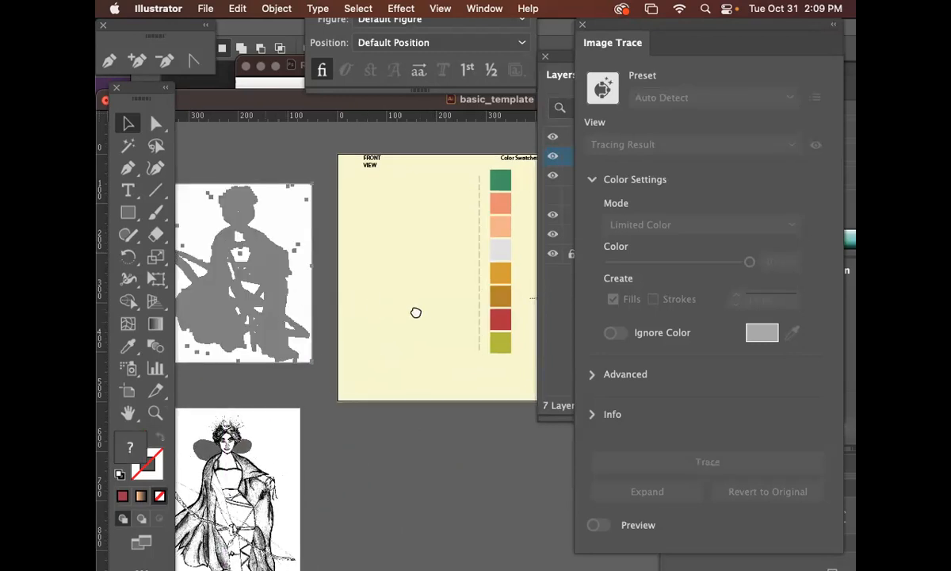
left_click_drag(416, 313, 571, 345)
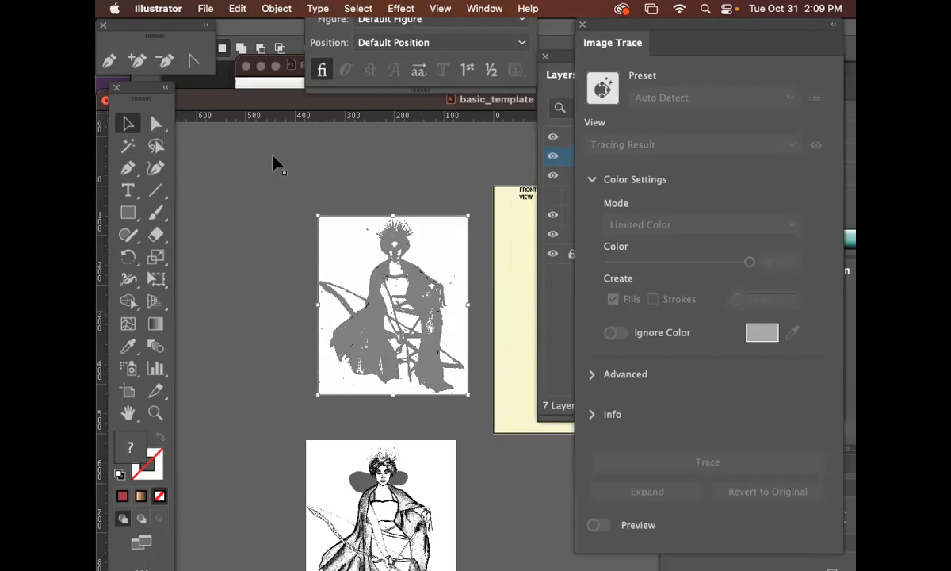
Step: Delete the white background shapes surrounding the traced character
key("a")
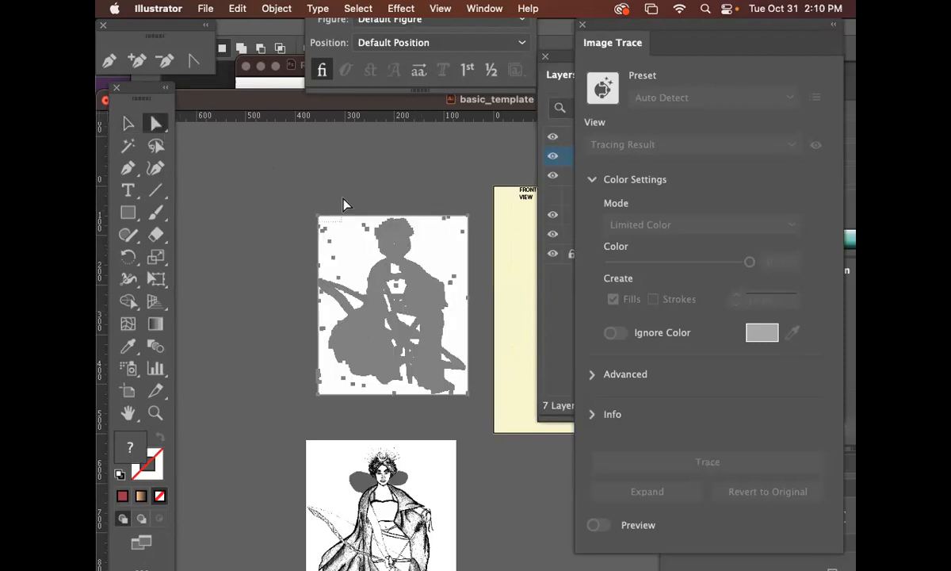
left_click(346, 233)
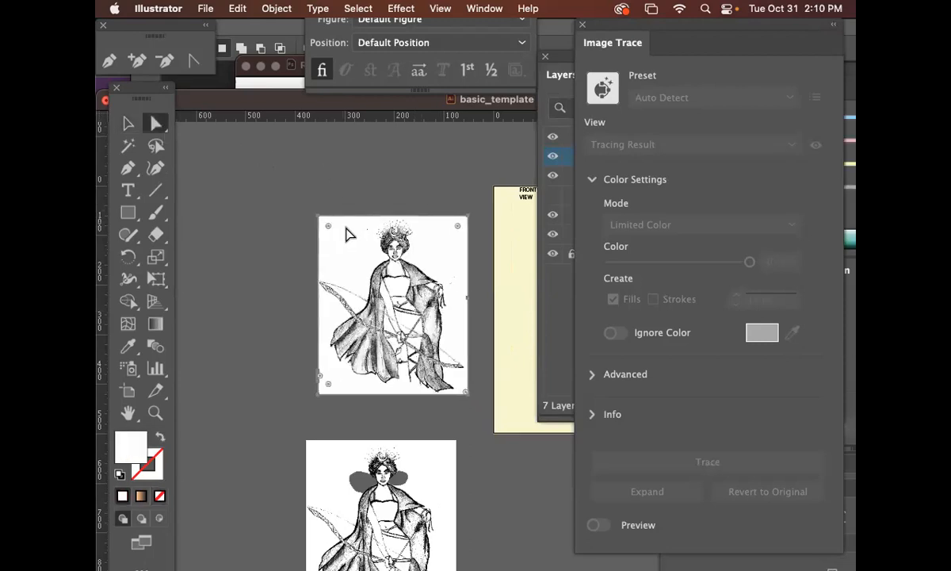
key("Delete")
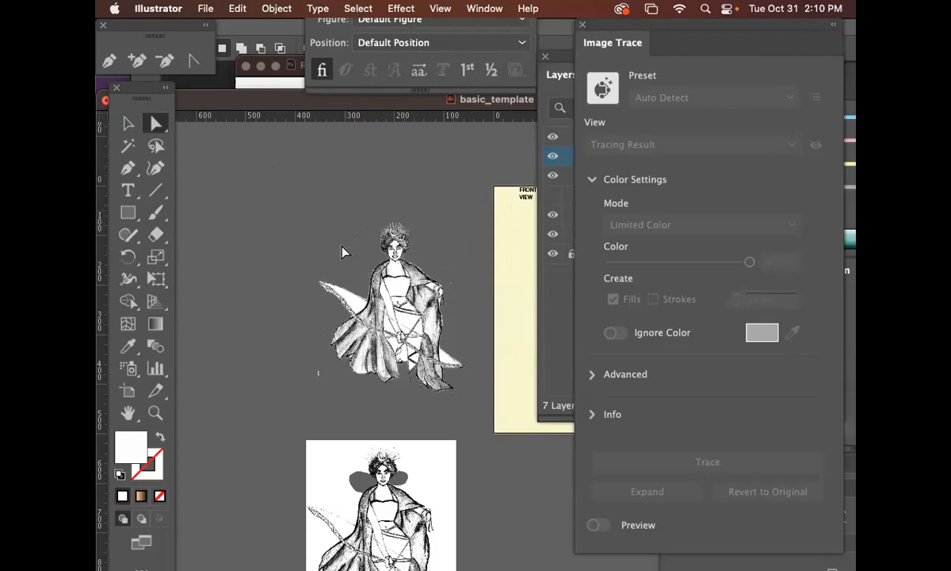
left_click(319, 393)
key("Delete")
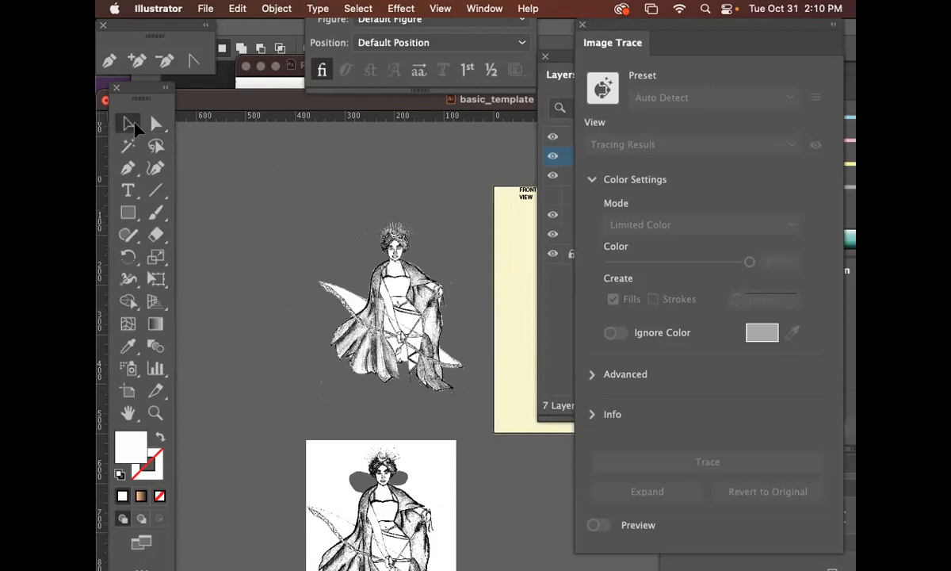
Step: Delete the white fill enclosed between the character's bow and its string
left_click(354, 308)
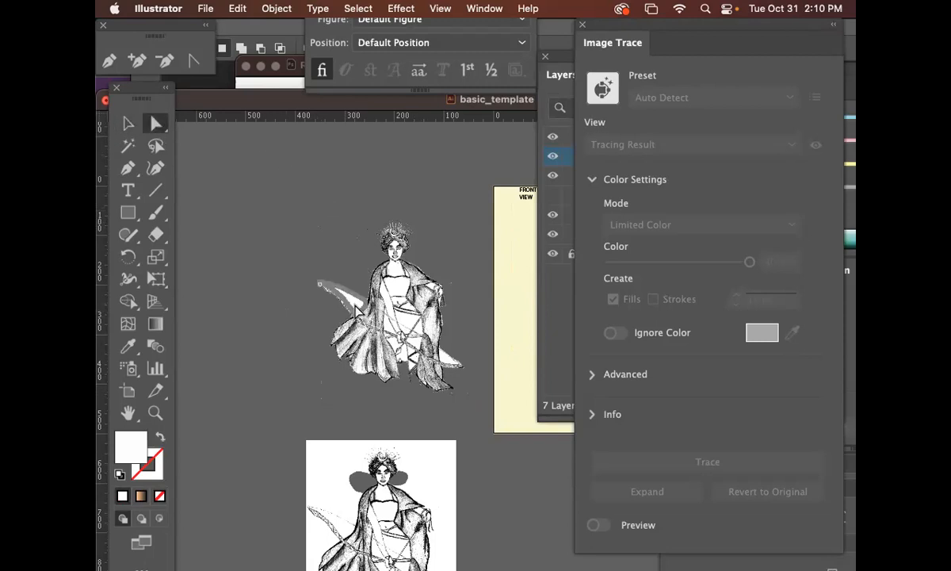
key("Delete")
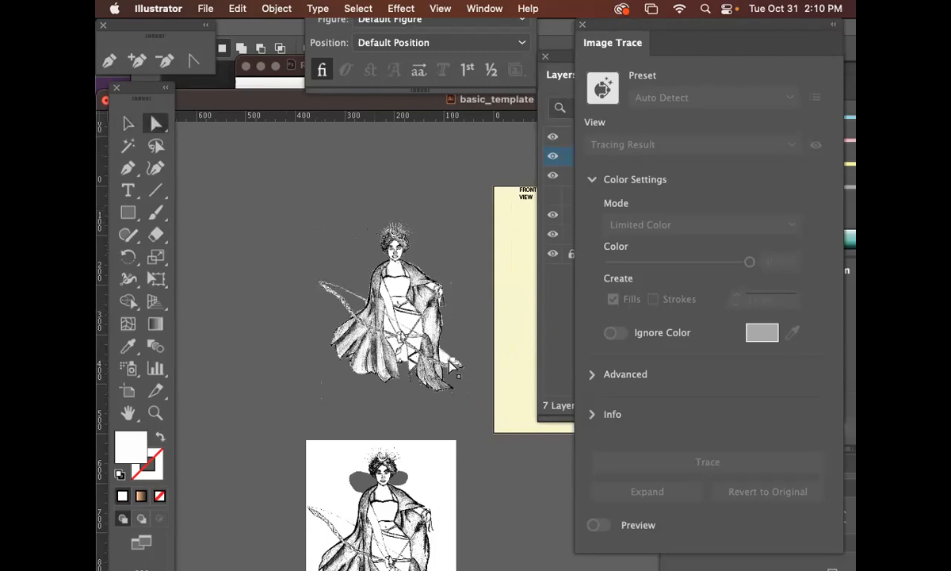
key("Delete")
Step: Move the cleaned vector character onto the artboard beneath the FRONT VIEW label, beside the vertical dashed separator
left_click(128, 123)
left_click_drag(398, 202, 195, 168)
left_click(238, 267)
mouse_move(373, 282)
left_mouse_down()
mouse_move(321, 280)
mouse_move(411, 292)
mouse_move(404, 276)
left_mouse_up()
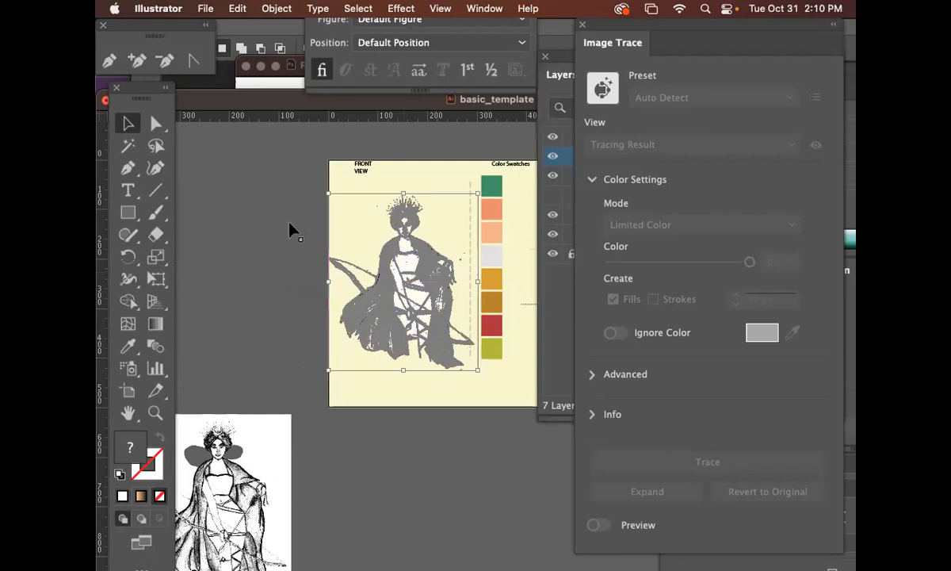
left_click_drag(426, 263, 424, 261)
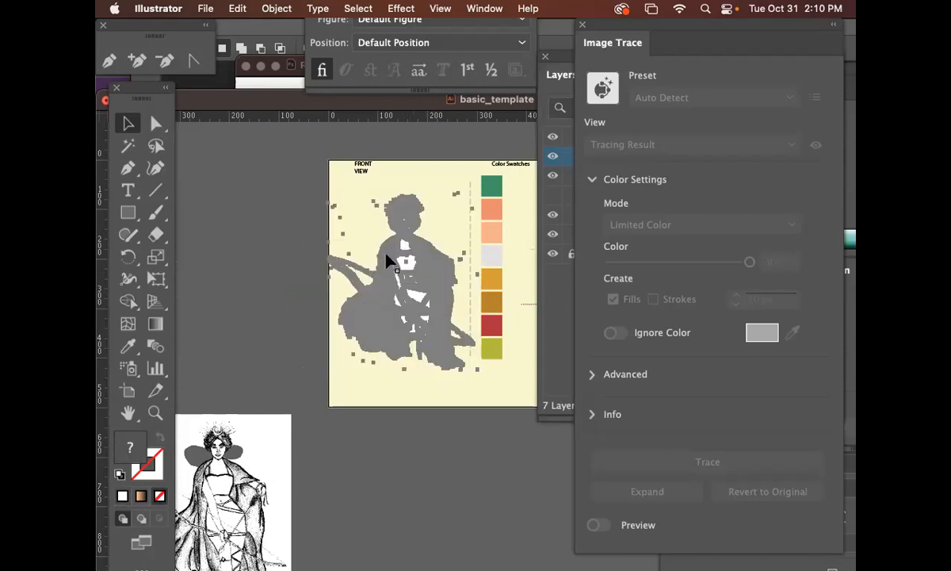
key("super+=")
key("super+=")
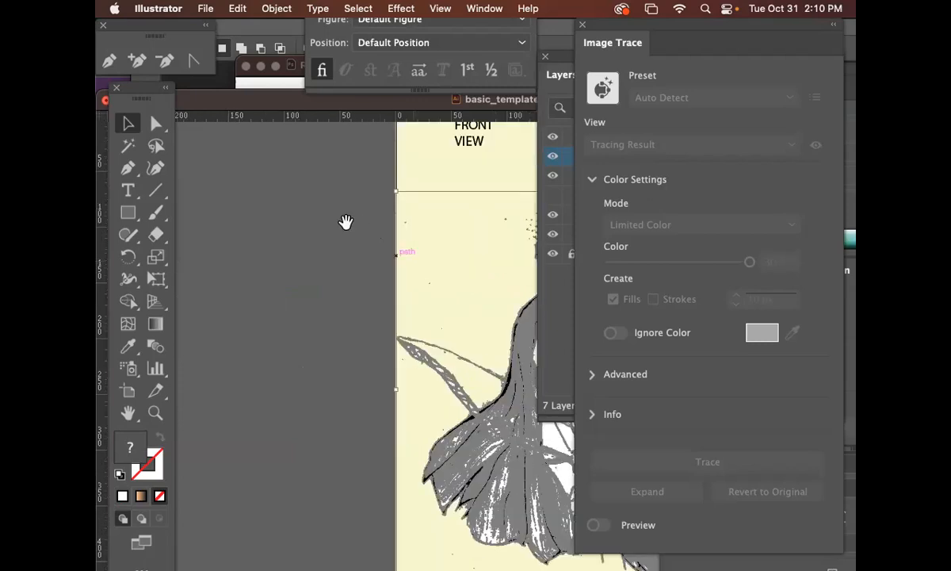
Step: Examine how the traced character sits against the artboard's edges and the dashed separator
left_click_drag(291, 214, 237, 213)
left_click_drag(463, 257, 492, 253)
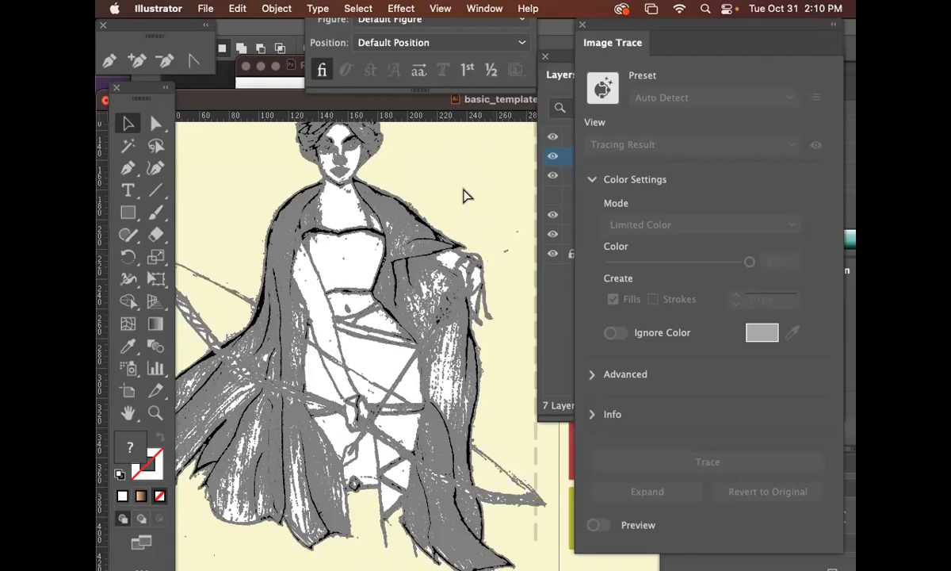
key("super+-")
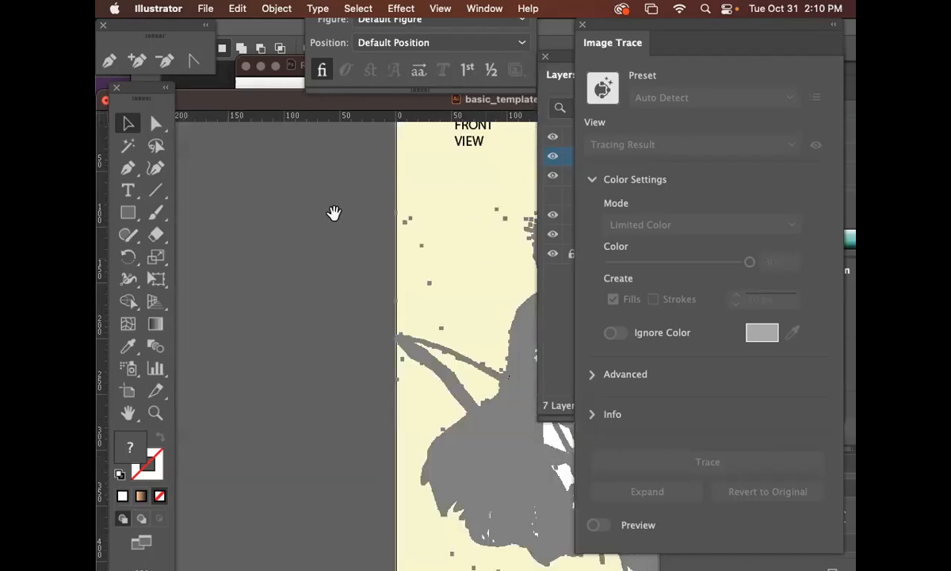
scroll(322, 217, "right", 5)
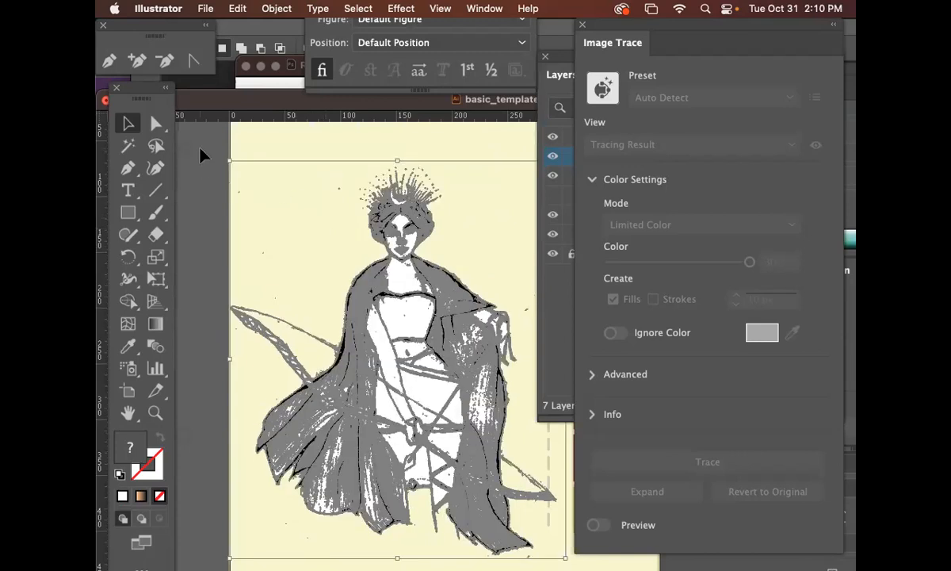
key("super+z")
scroll(390, 247, "right", 2)
scroll(390, 247, "down", 2)
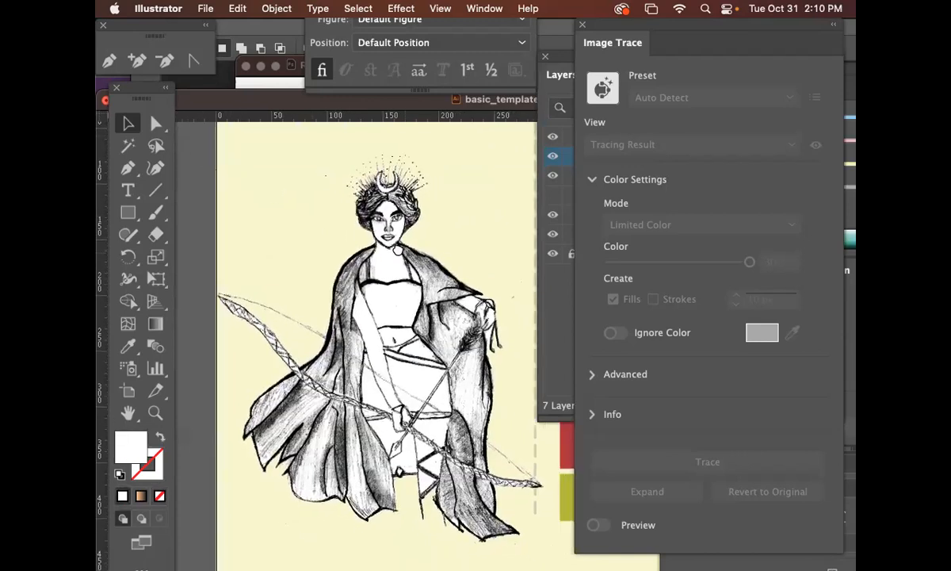
key("super+shift+z")
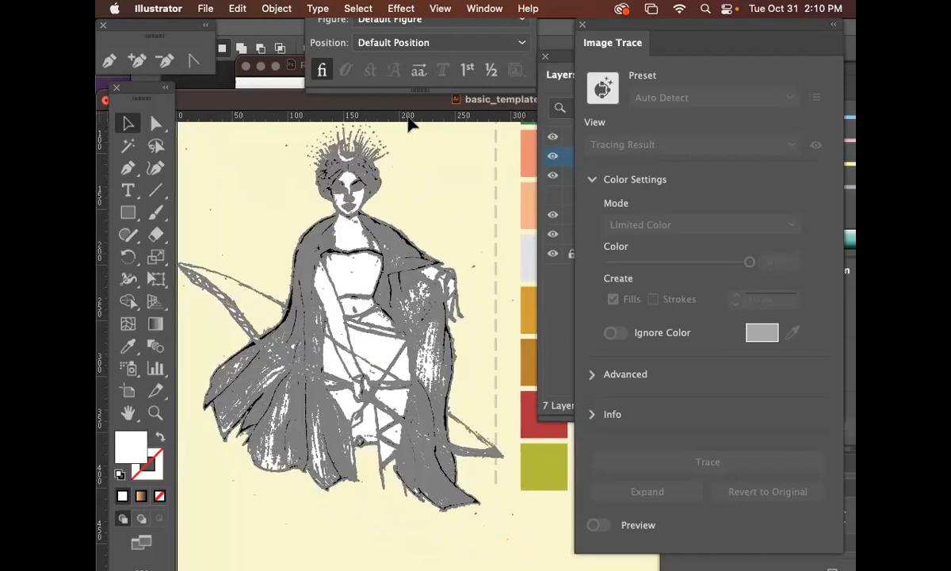
Step: Set the character artwork's blending mode to Multiply and deselect it
left_click(499, 8)
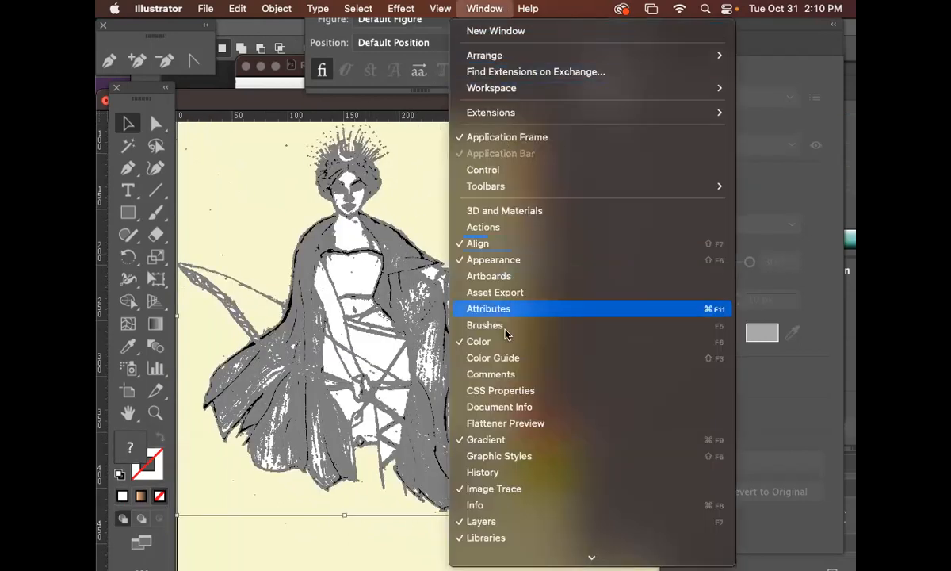
mouse_move(504, 561)
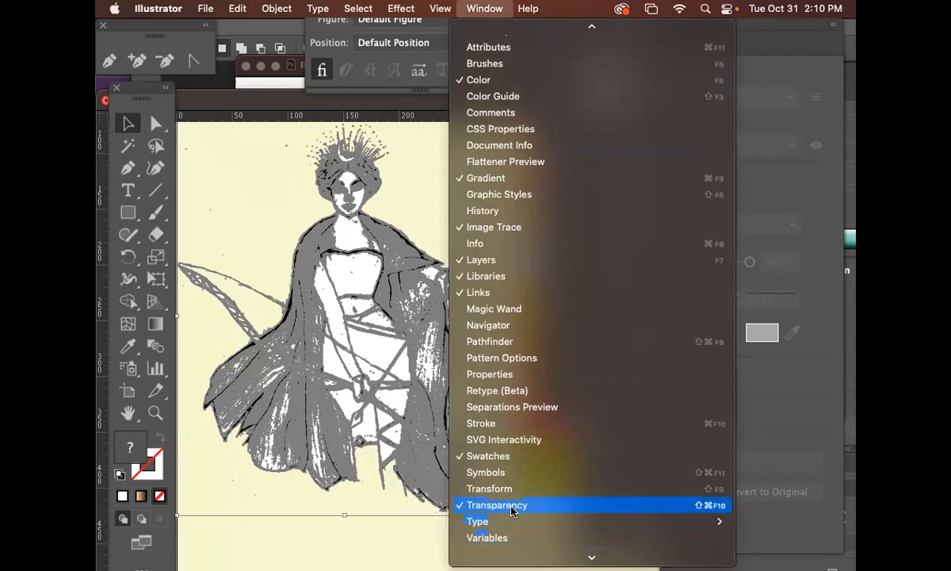
left_click(511, 508)
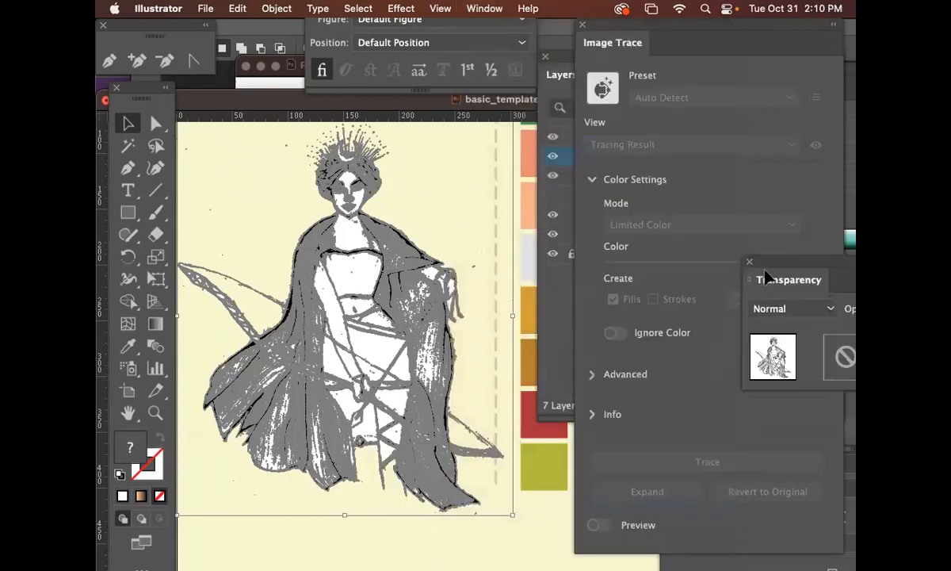
left_click_drag(761, 264, 596, 229)
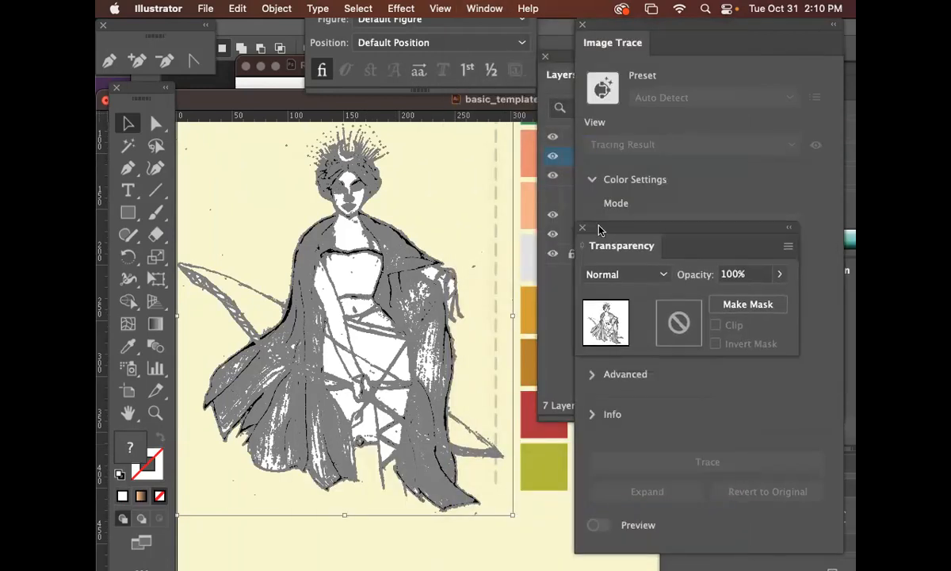
left_click(646, 274)
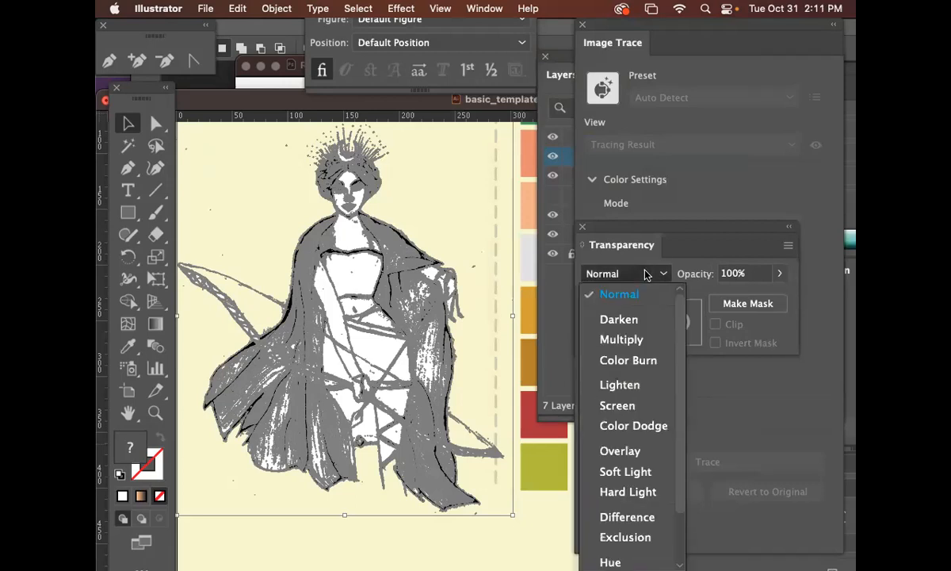
left_click(651, 336)
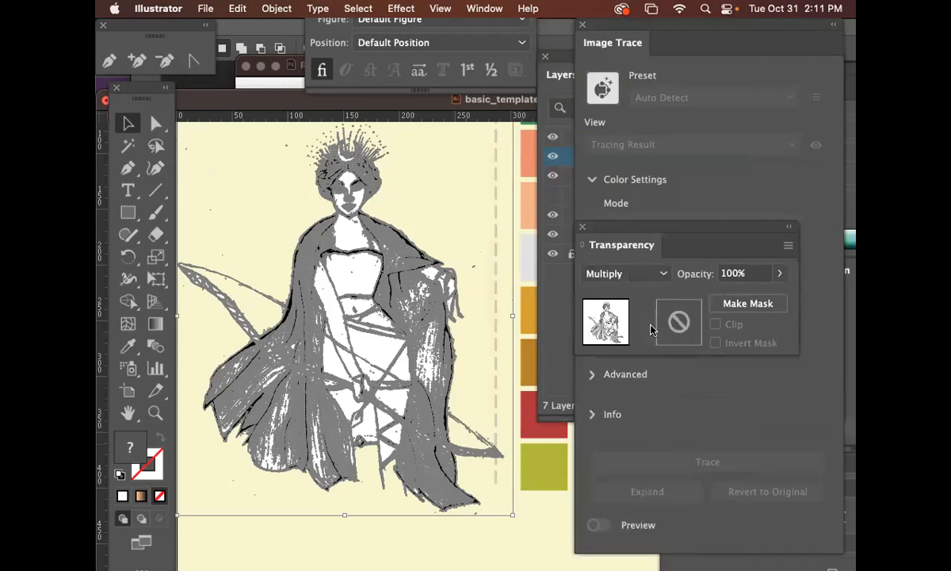
left_click(537, 512)
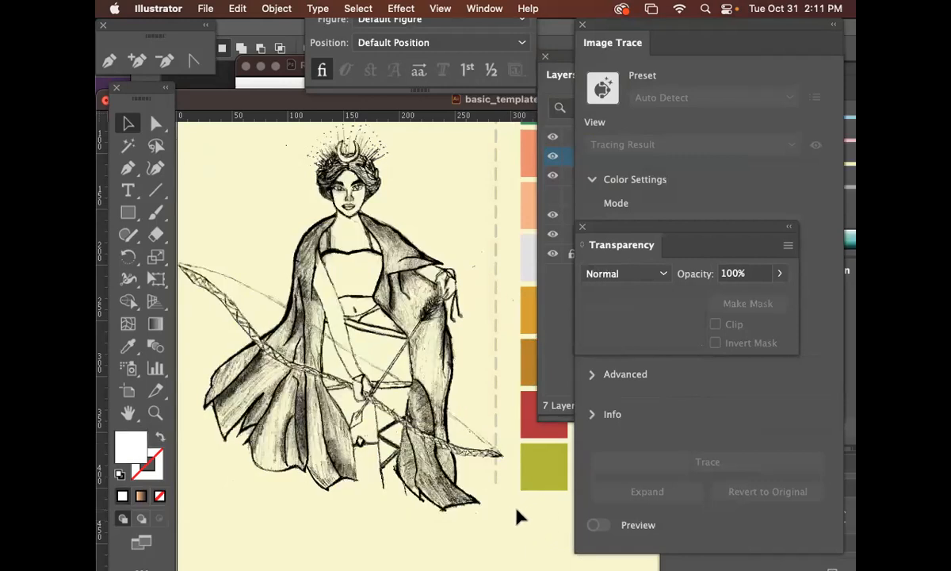
Step: Try rasterizing the character as RGB at High (300 ppi) with a white background, and undo it
key("super+minus")
key("super+minus")
left_click_drag(519, 391, 344, 347)
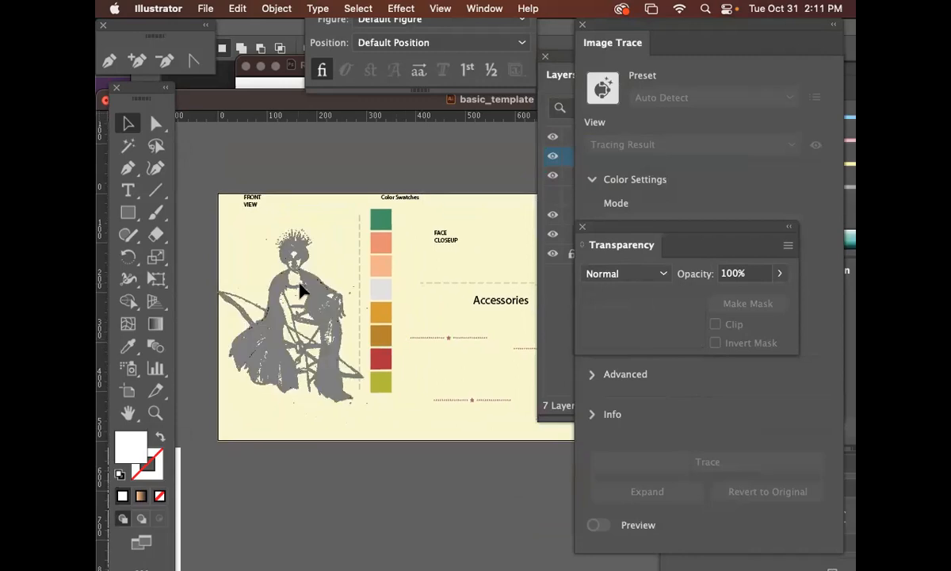
left_click(305, 246)
left_click(234, 8)
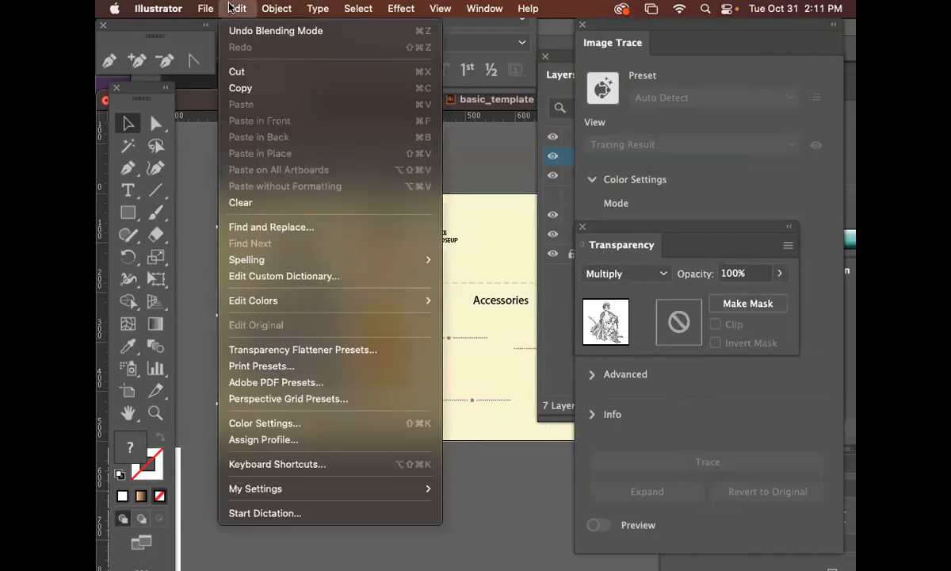
mouse_move(263, 8)
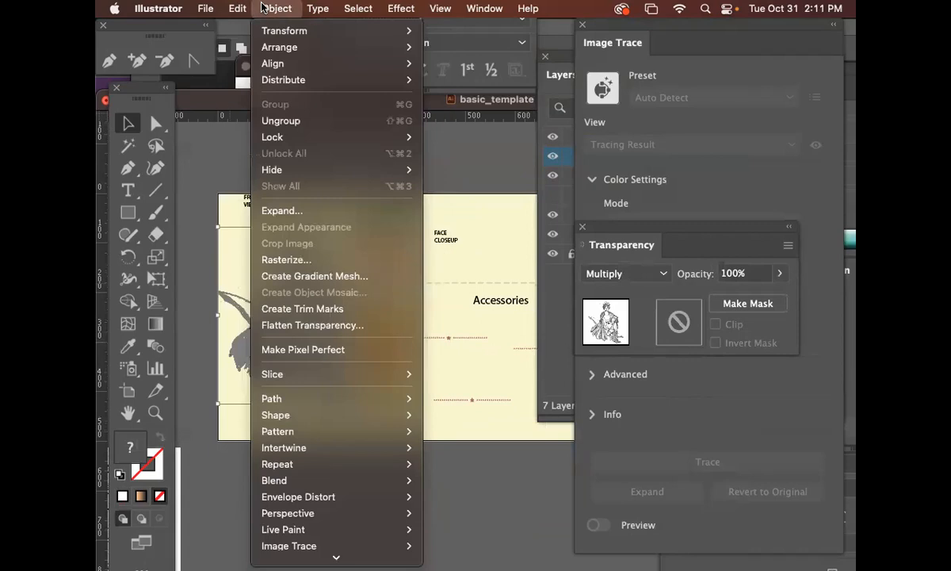
left_click(295, 259)
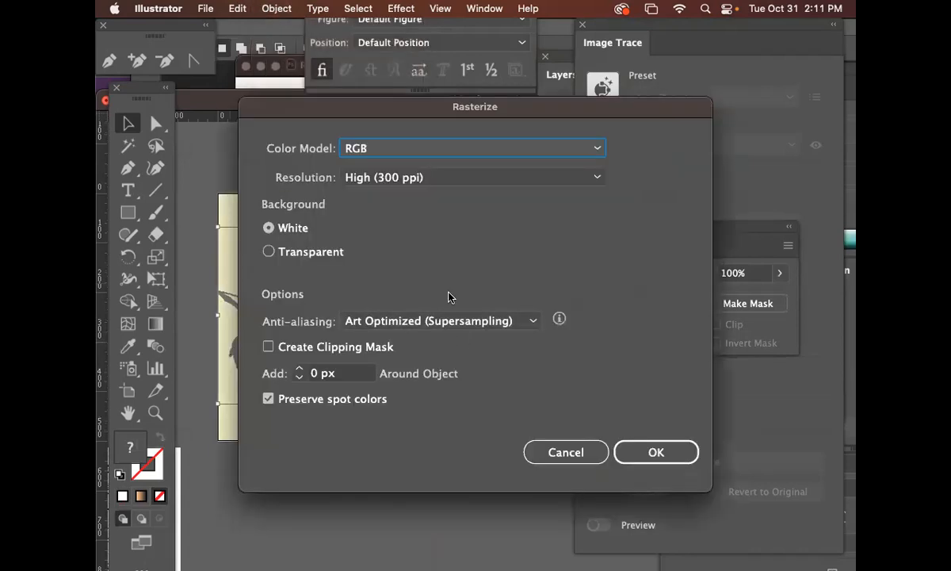
left_click(651, 455)
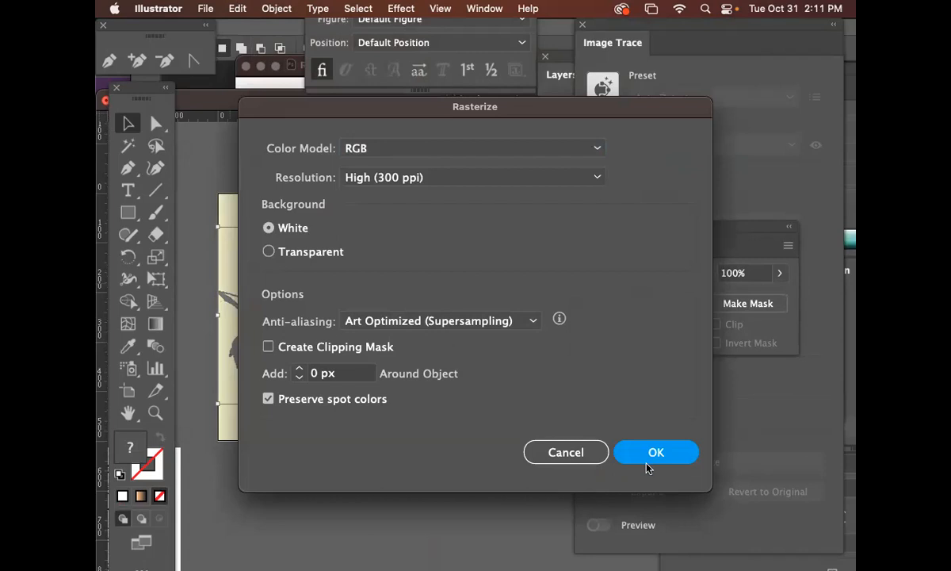
left_click(647, 466)
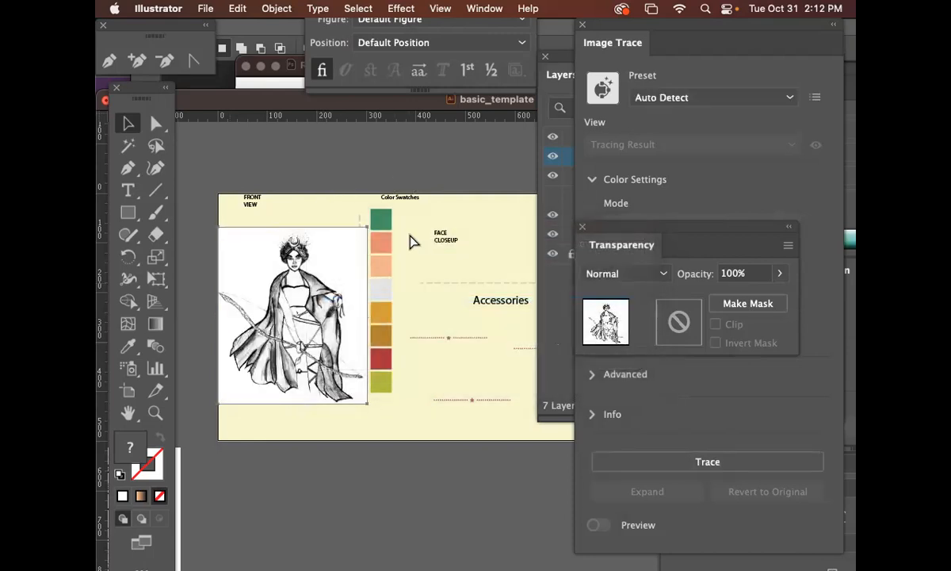
key("super+z")
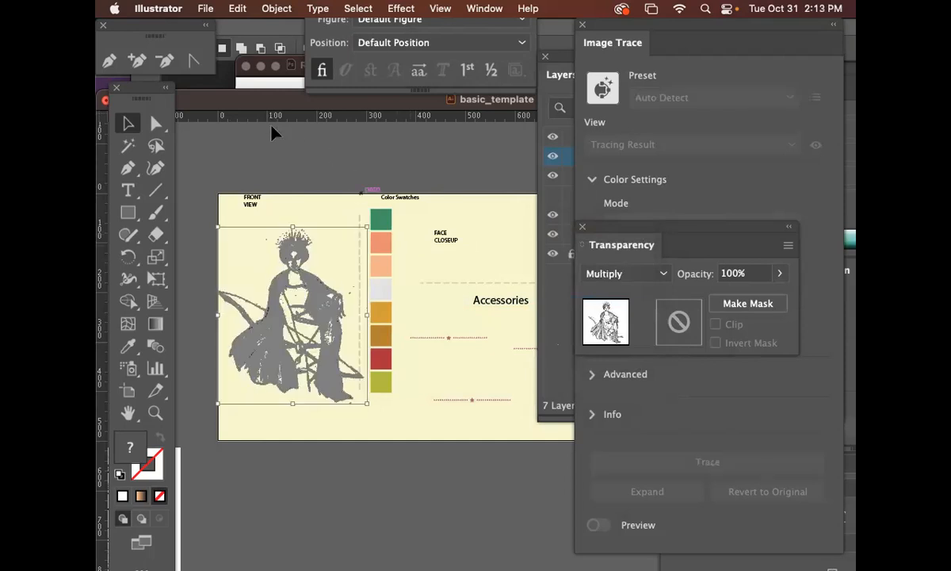
Step: Rasterize the character with the Grayscale color model, High (300 ppi) resolution and a transparent background
left_click(346, 10)
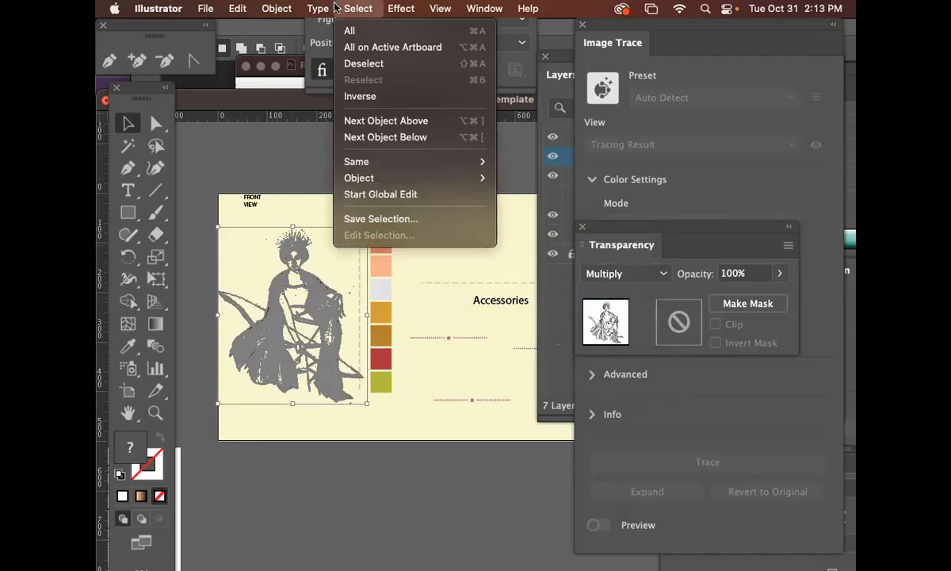
mouse_move(333, 8)
mouse_move(270, 8)
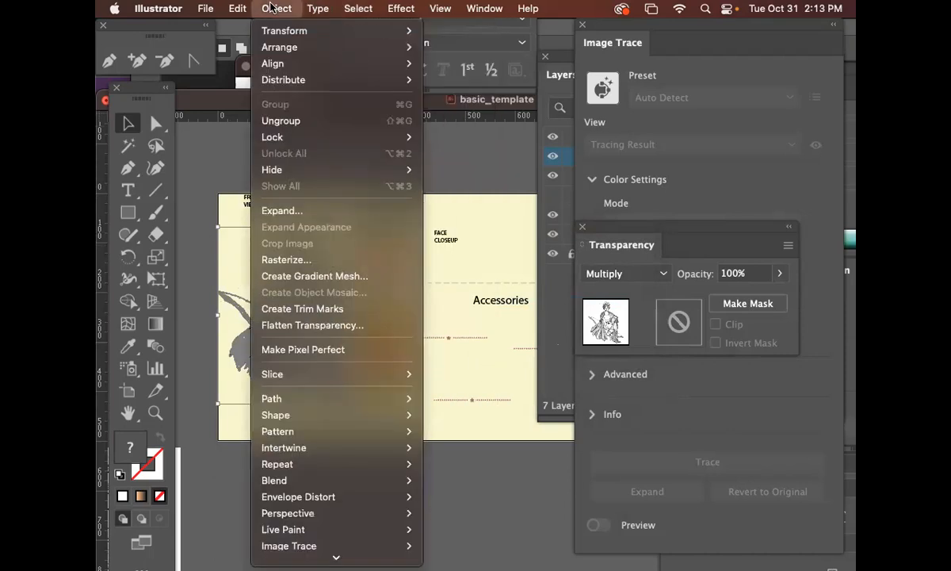
left_click(285, 260)
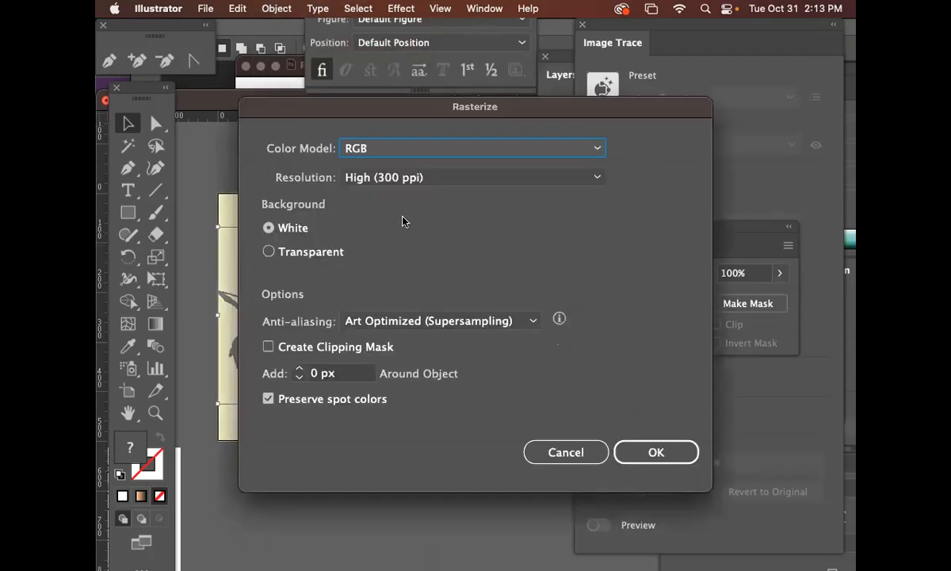
left_click(286, 251)
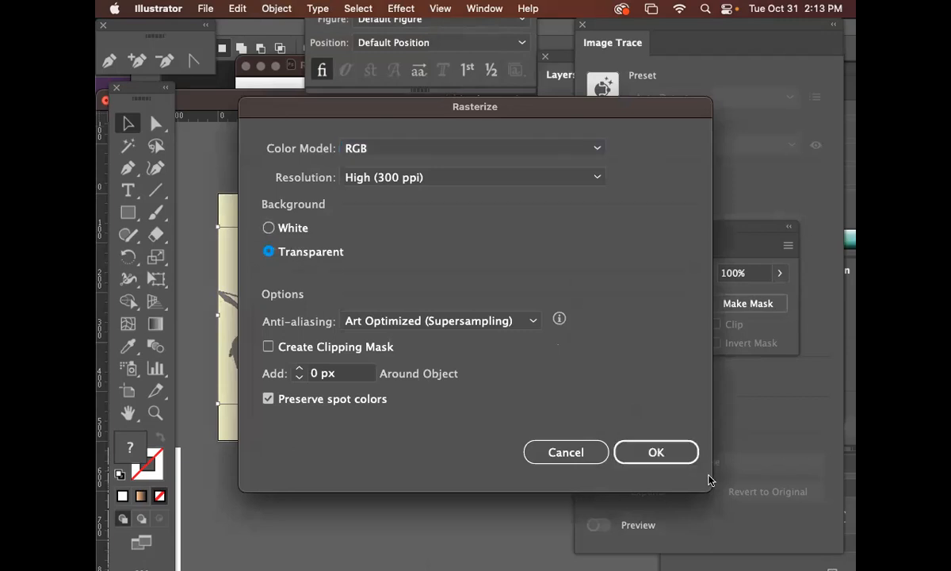
left_click(592, 148)
left_click(571, 188)
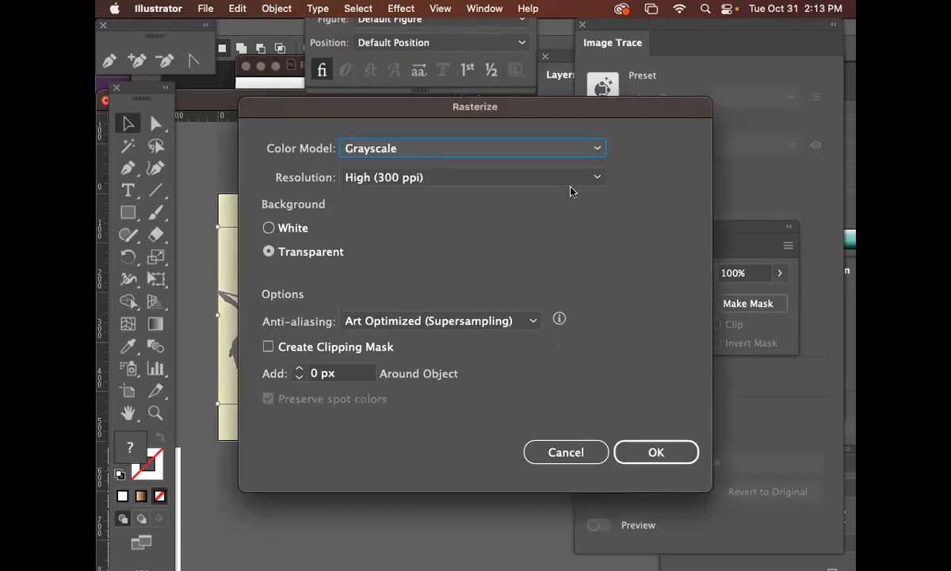
left_click(656, 452)
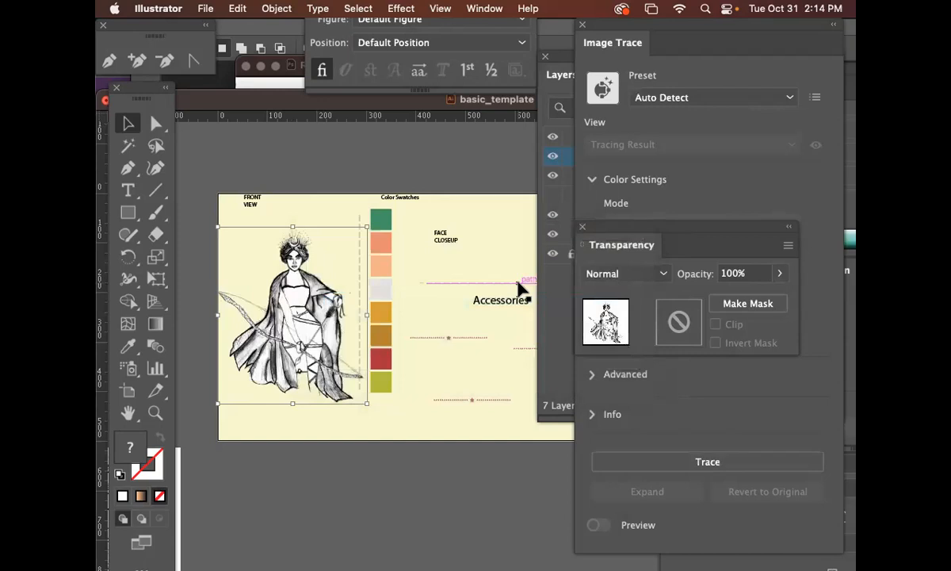
Step: Move the rasterized character down toward the lower edge of the artboard, making room above its head
left_click(336, 182)
left_click(314, 289)
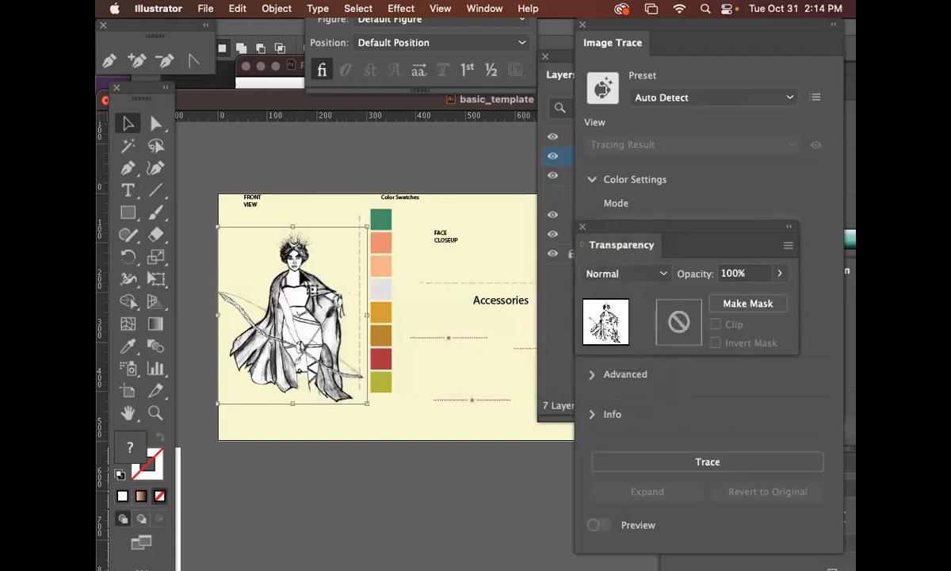
left_click_drag(324, 314, 325, 341)
Step: Create a layer named CHARACTER NAME and move it above the DESIGNED BY FREEPIK layer
left_click(545, 309)
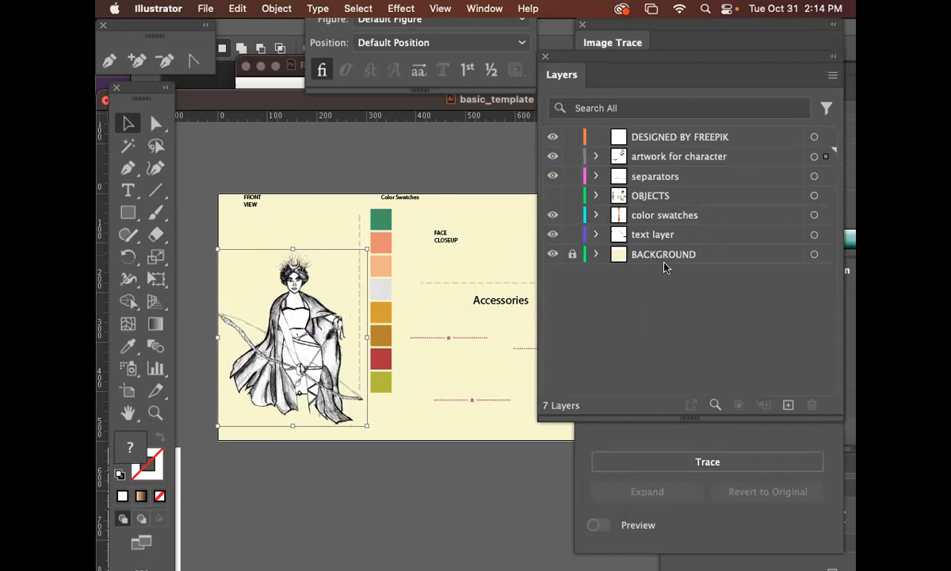
left_click(832, 75)
left_click(810, 79)
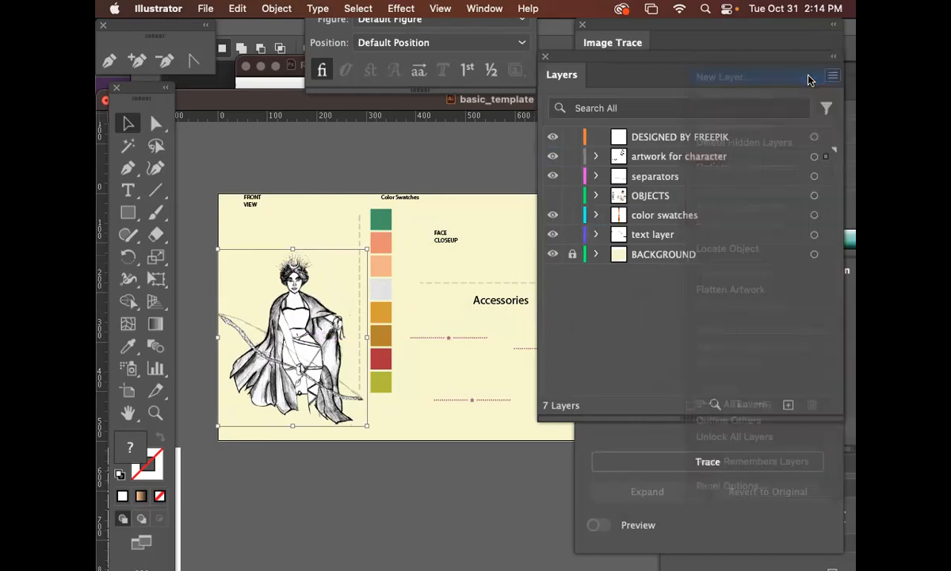
type("CAHRAC")
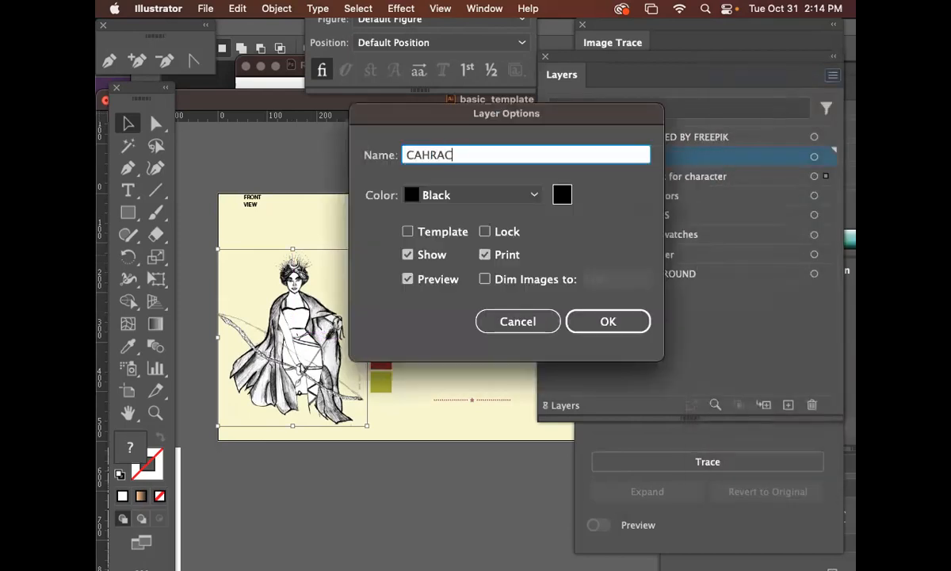
key("BackSpace")
key("BackSpace")
key("BackSpace")
key("BackSpace")
key("BackSpace")
type("HARACTE")
key("BackSpace")
key("BackSpace")
type("TER NAME")
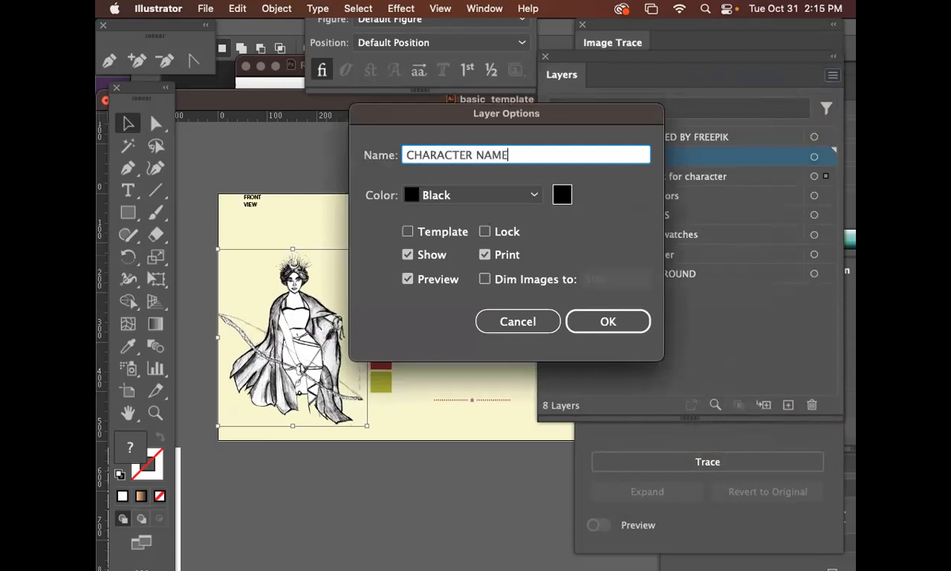
key("Return")
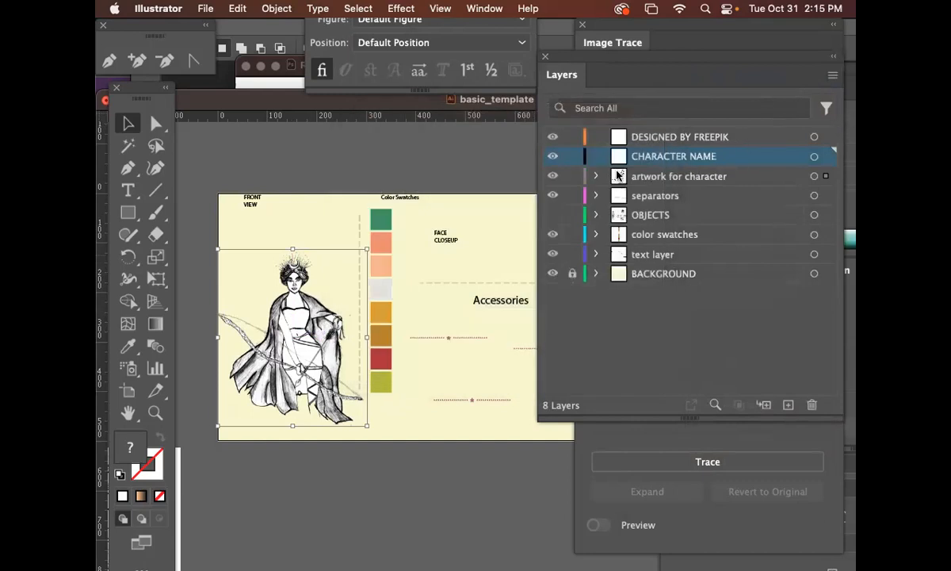
left_click_drag(734, 162, 739, 131)
Step: Move the FRONT VIEW label down beside the character's head
left_click(274, 246)
left_click_drag(245, 209, 234, 276)
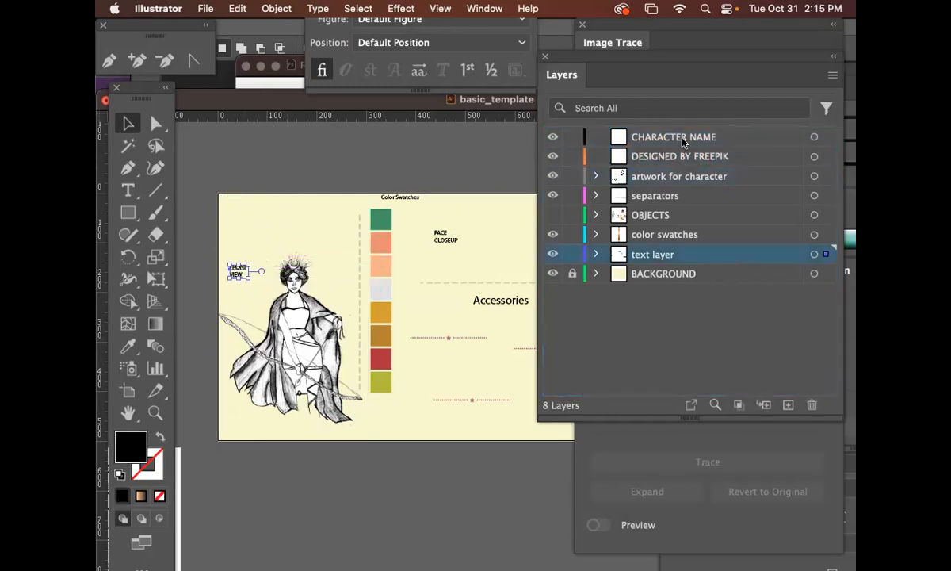
Step: Add the title text RENESSME on the CHARACTER NAME layer, enlarge it and place it above the character
left_click(128, 190)
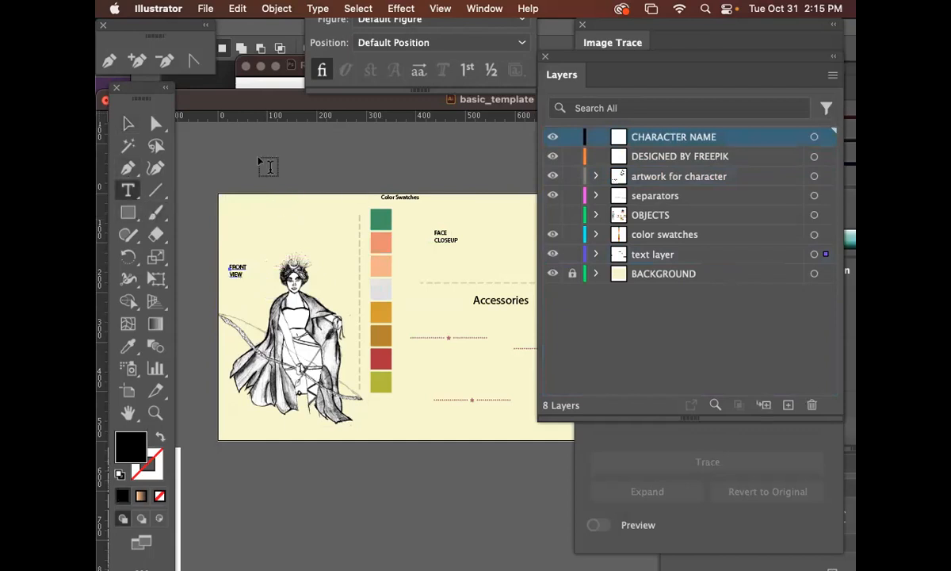
left_click(246, 154)
type("RENE")
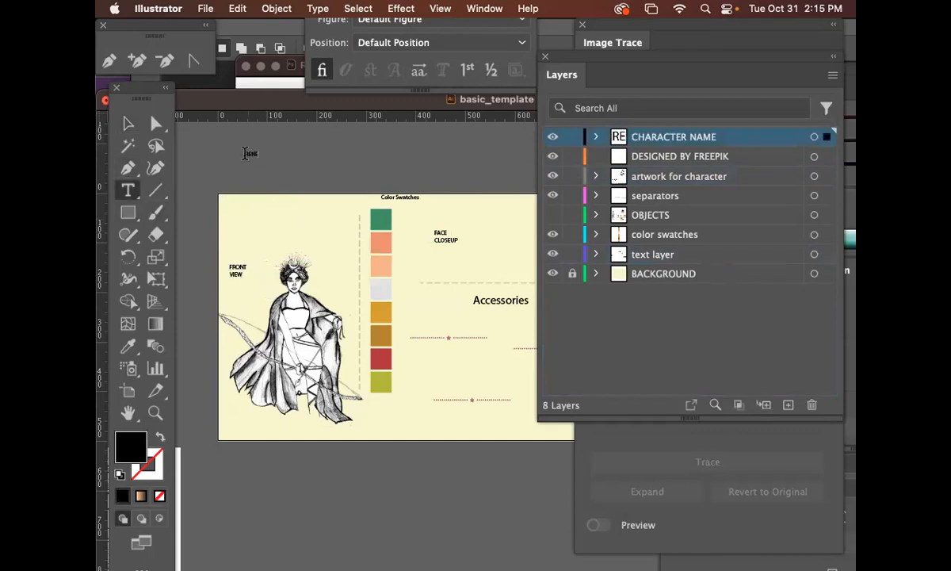
type("SME")
left_click(128, 123)
left_click_drag(279, 170, 318, 227)
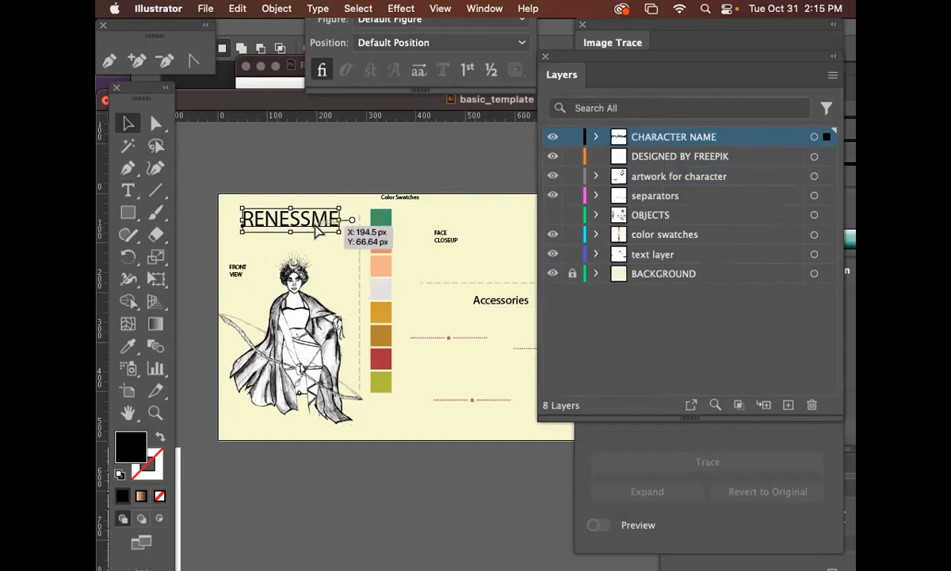
Step: Change the font of the RENESSME title to Gill Sans
key("super+t")
left_click_drag(735, 315, 524, 104)
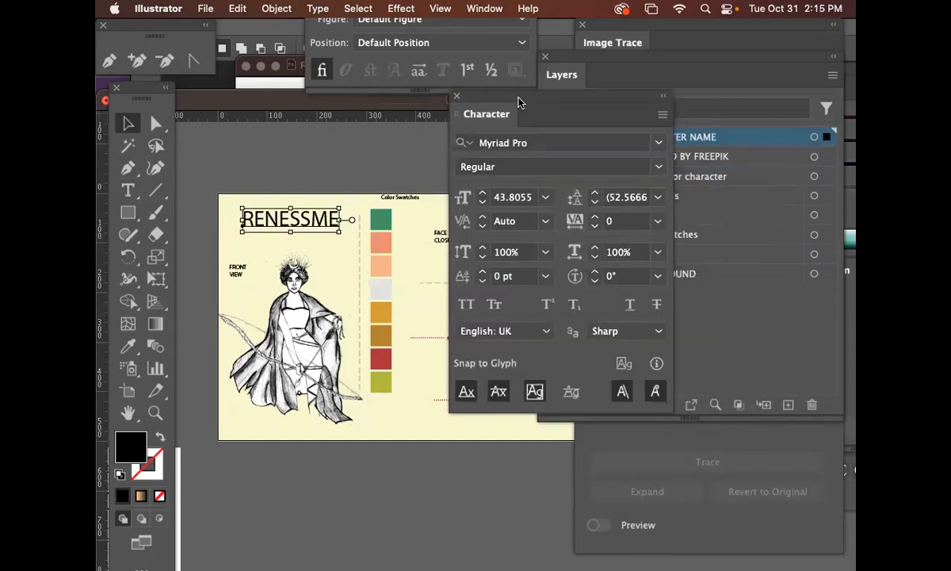
left_click(659, 143)
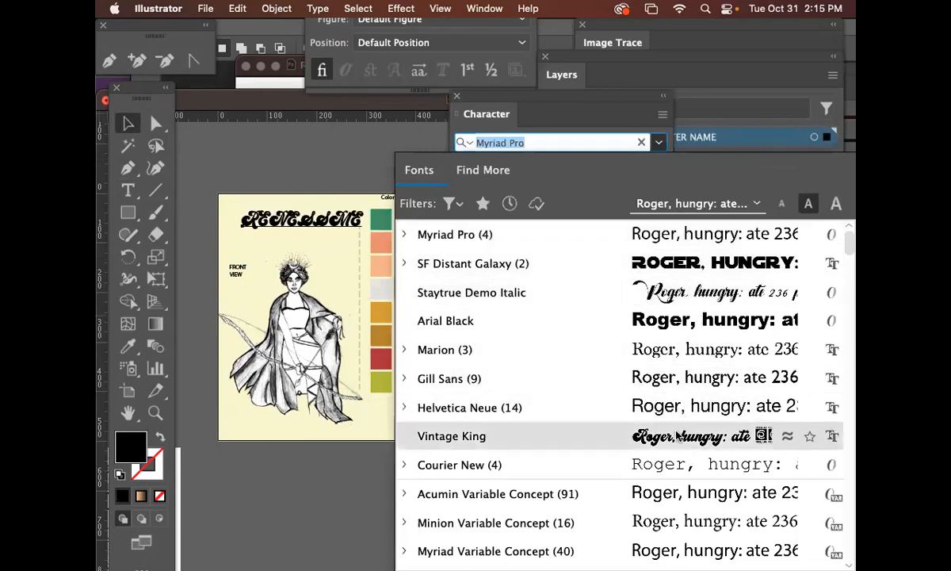
scroll(690, 520, "down", 10)
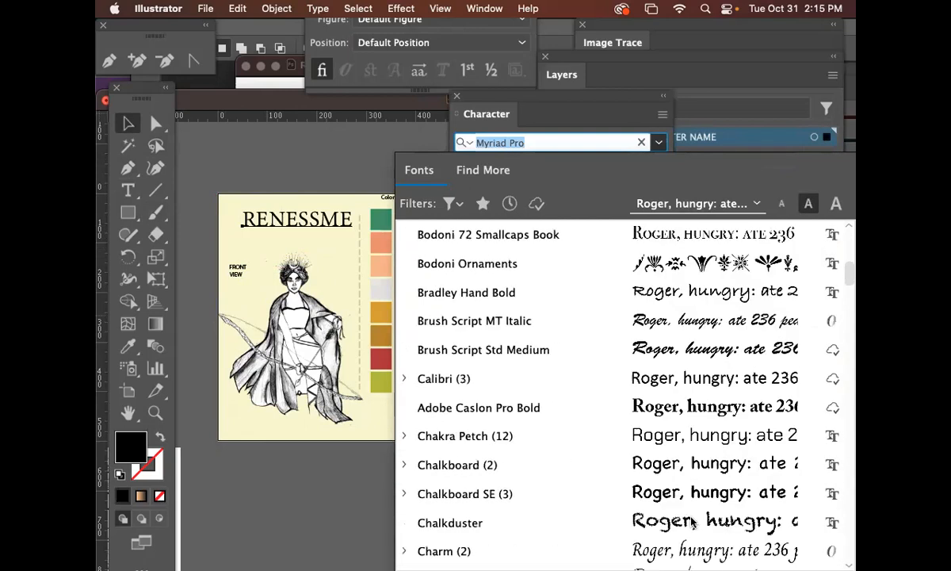
scroll(692, 521, "down", 10)
scroll(694, 523, "down", 15)
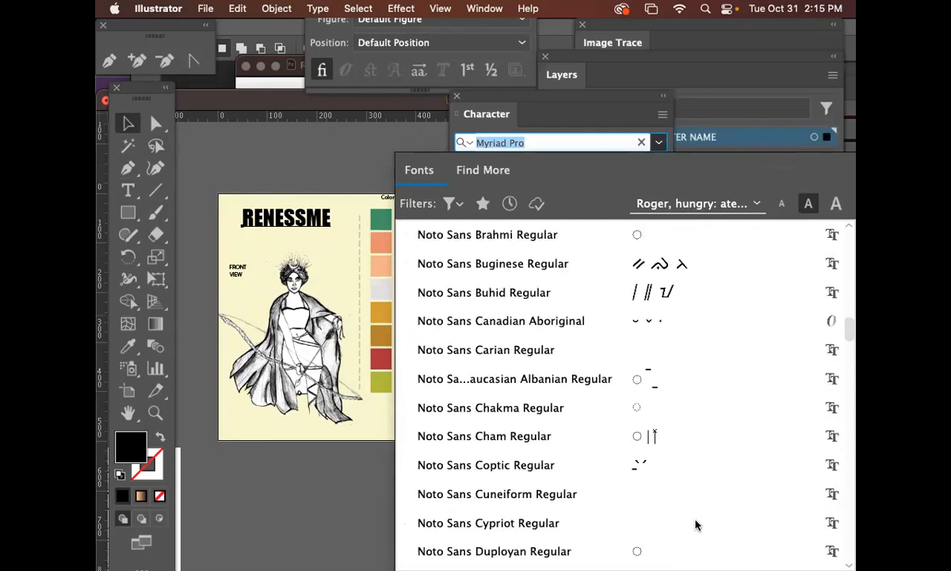
scroll(696, 525, "up", 20)
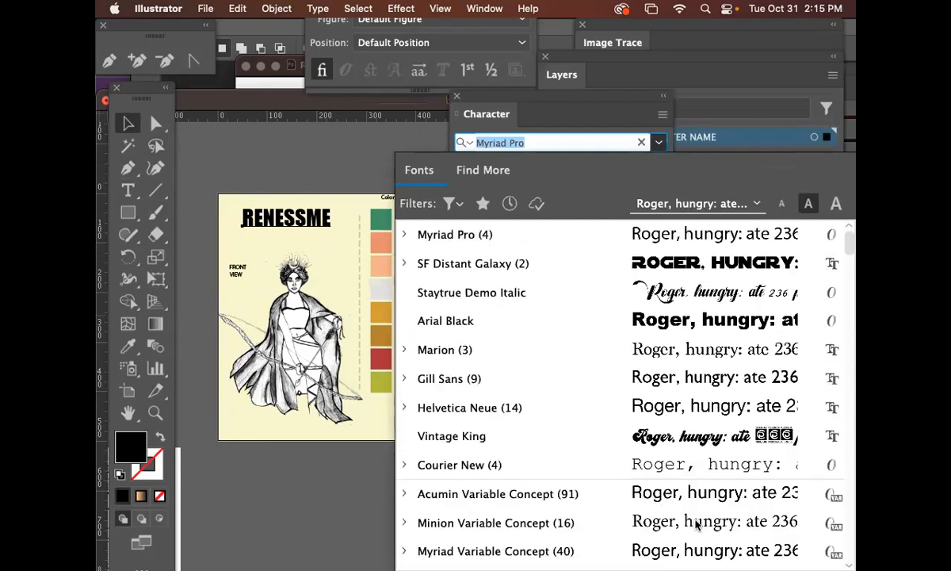
left_click(702, 388)
Step: Enlarge the RENESSME title slightly and center it above the character between the artboard edge and the dashed separator
left_click(321, 159)
left_click(316, 222)
left_click(335, 164)
left_click(329, 229)
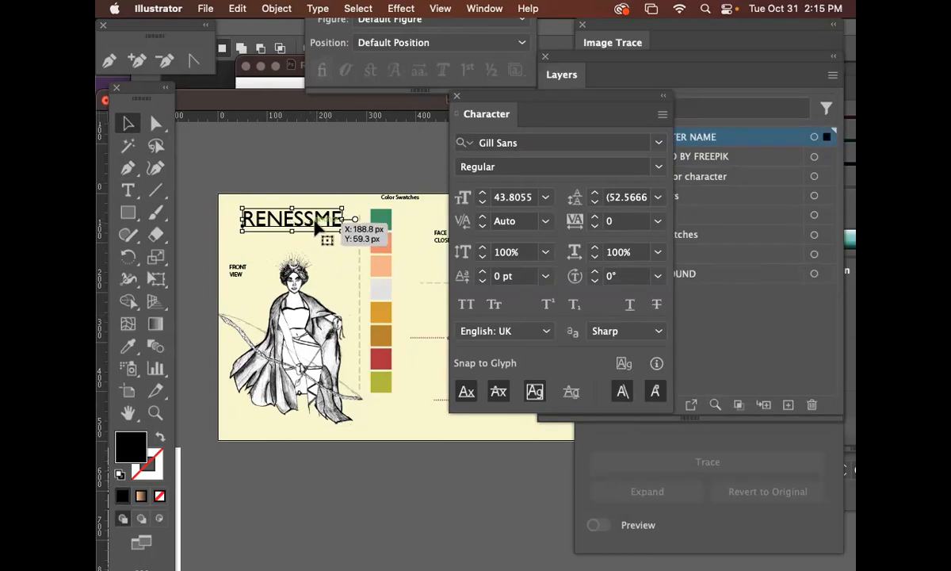
left_click(341, 127)
left_click(318, 216)
left_click(337, 162)
left_click(336, 230)
left_click_drag(344, 236, 351, 236)
left_click(346, 179)
scroll(346, 286, "down", 3)
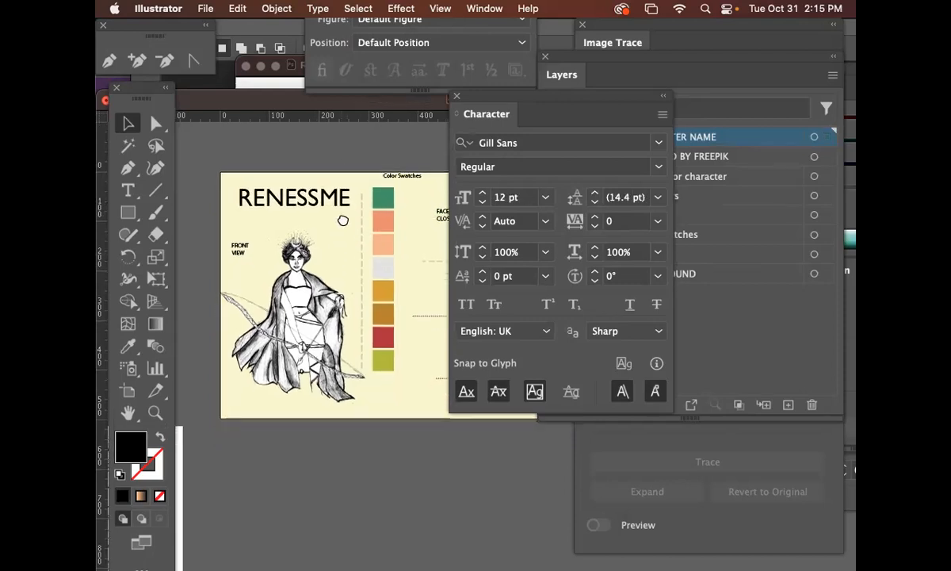
Step: Cut the character drawing, paste it in place on a new layer named "character front view artwork", and lock that layer
left_click(234, 197)
left_click(243, 193)
left_click(298, 258)
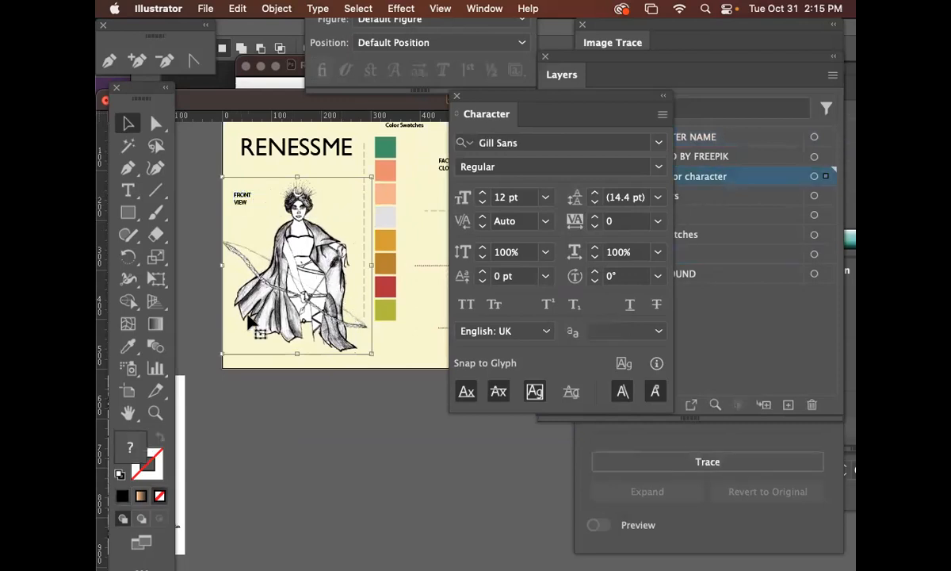
left_click(767, 355)
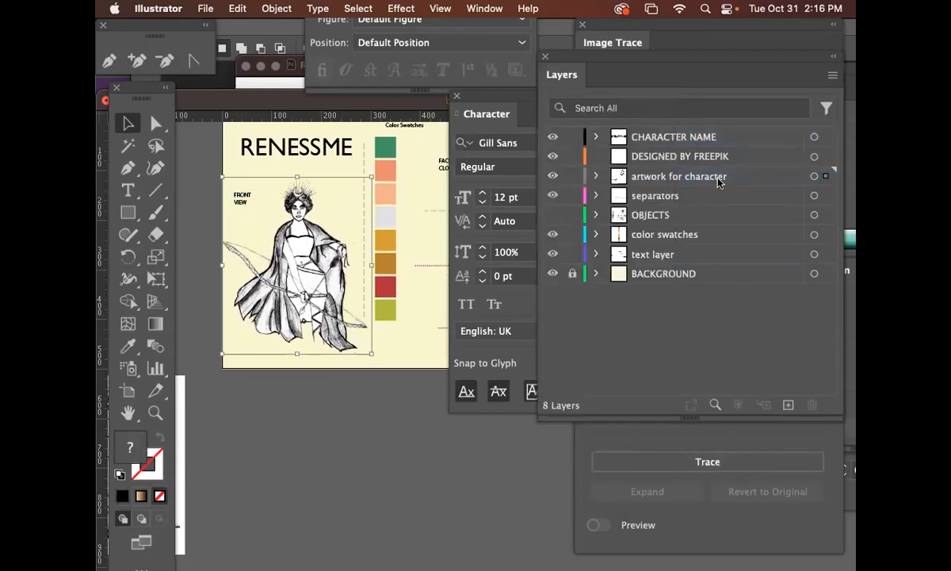
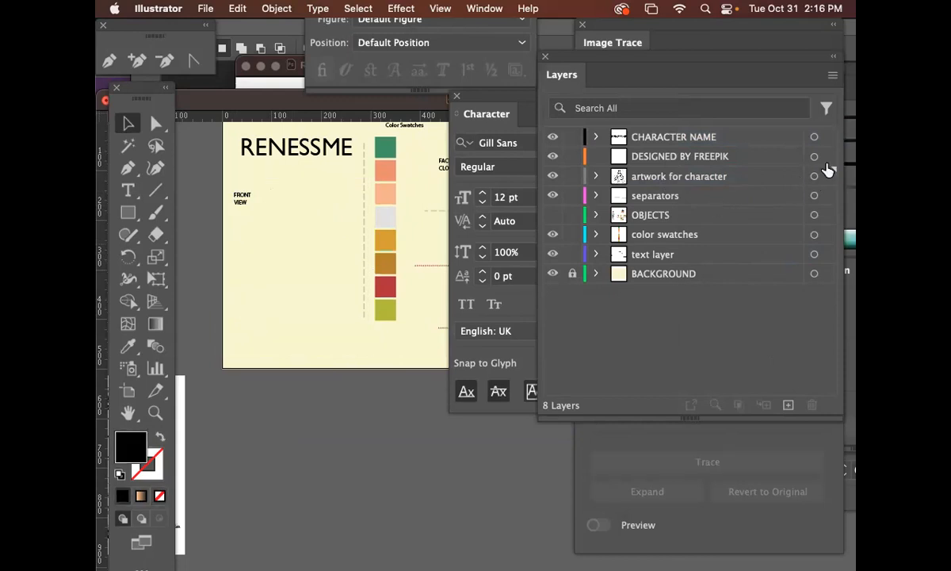
left_click(833, 76)
left_click(807, 78)
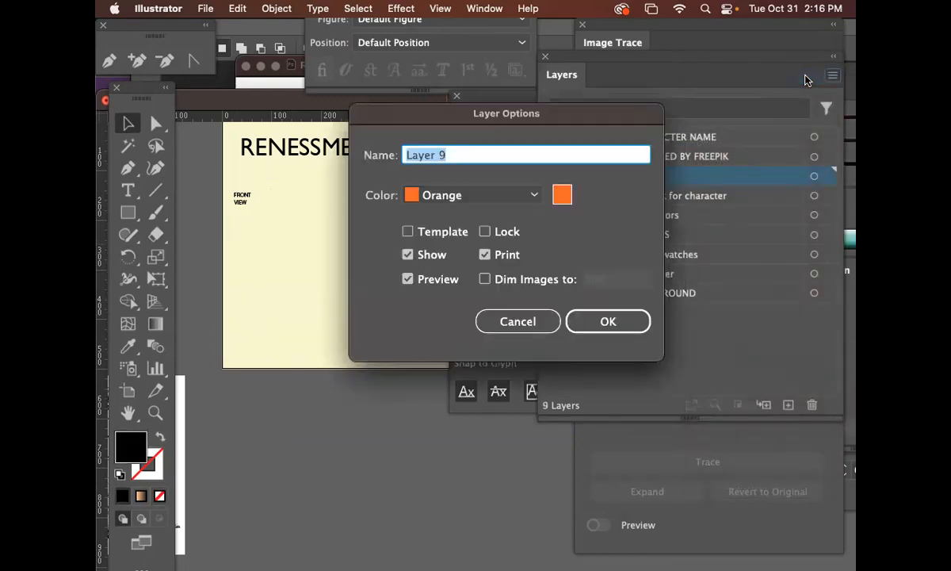
type("ca")
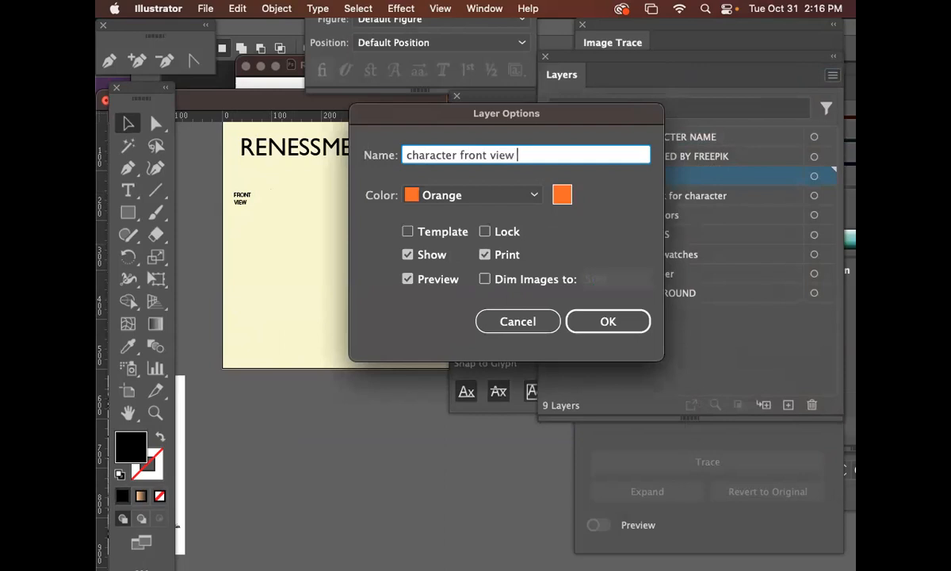
type("racter front view artwork")
key("Return")
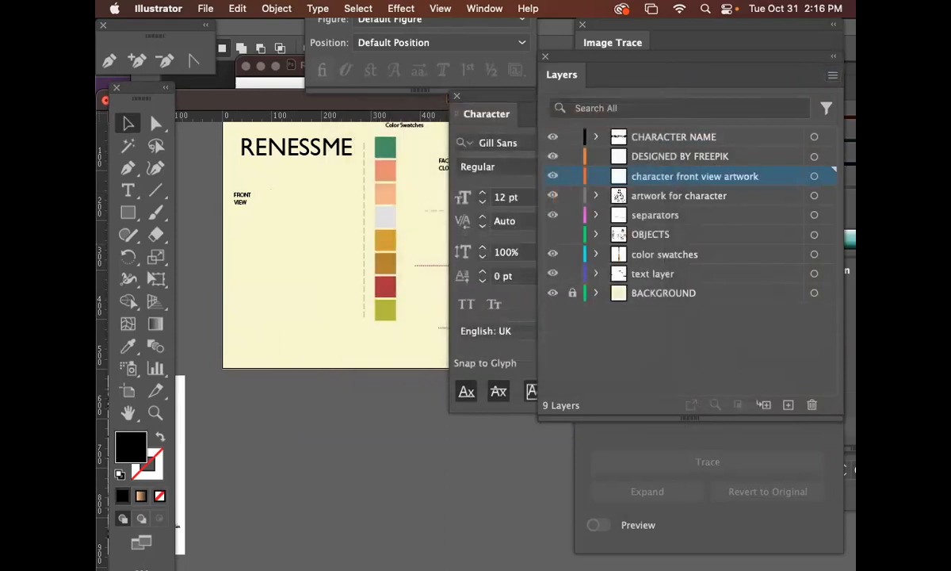
left_click(573, 178)
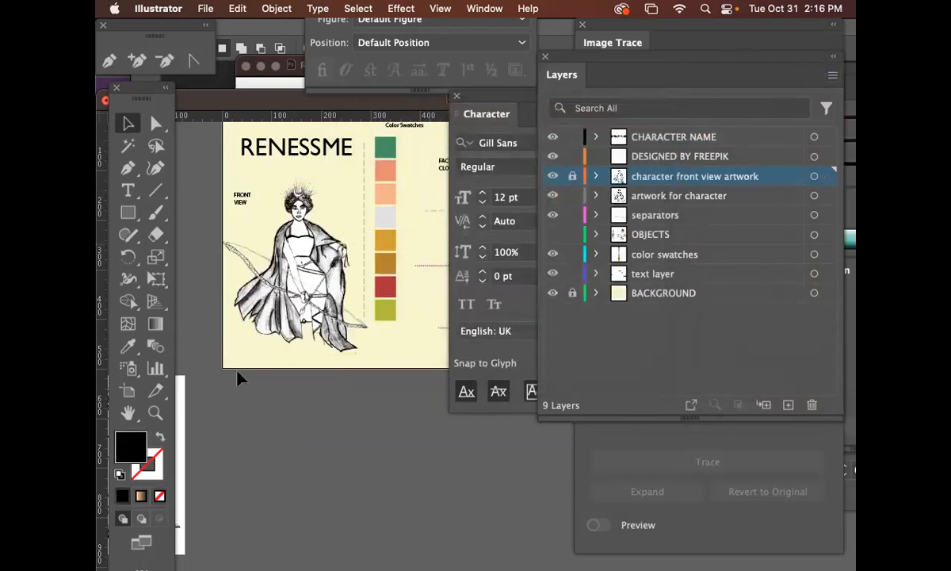
Step: Create a layer named "character head color" directly above the character front view artwork layer
left_click(155, 412)
left_click_drag(254, 251, 371, 313)
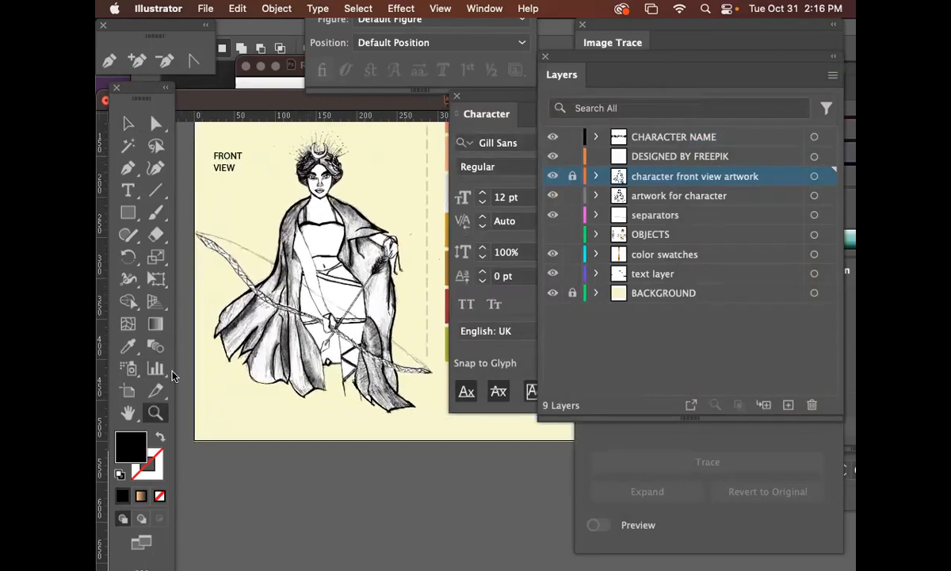
left_click_drag(337, 191, 479, 394)
left_click_drag(308, 176, 385, 276)
left_click_drag(425, 319, 441, 325)
left_click_drag(401, 298, 352, 276)
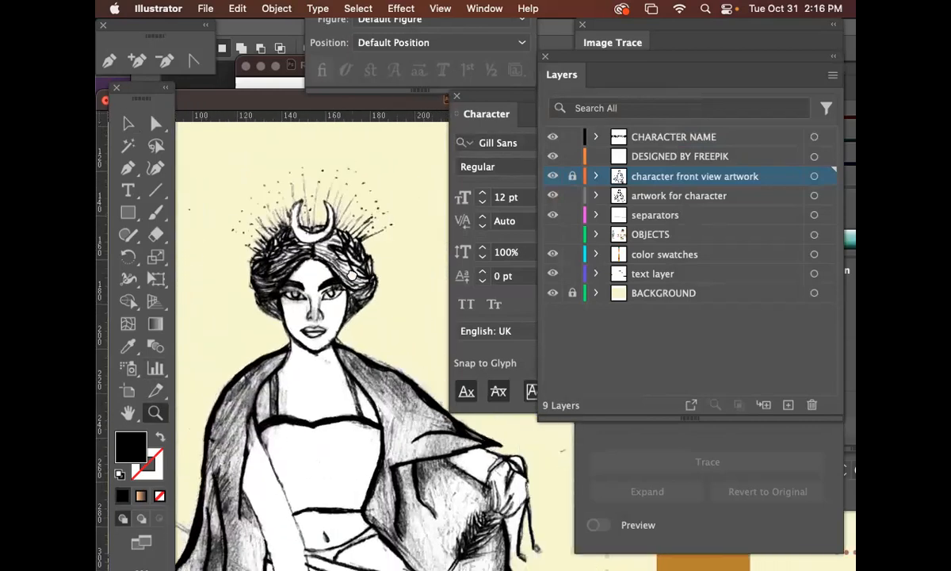
left_click(128, 167)
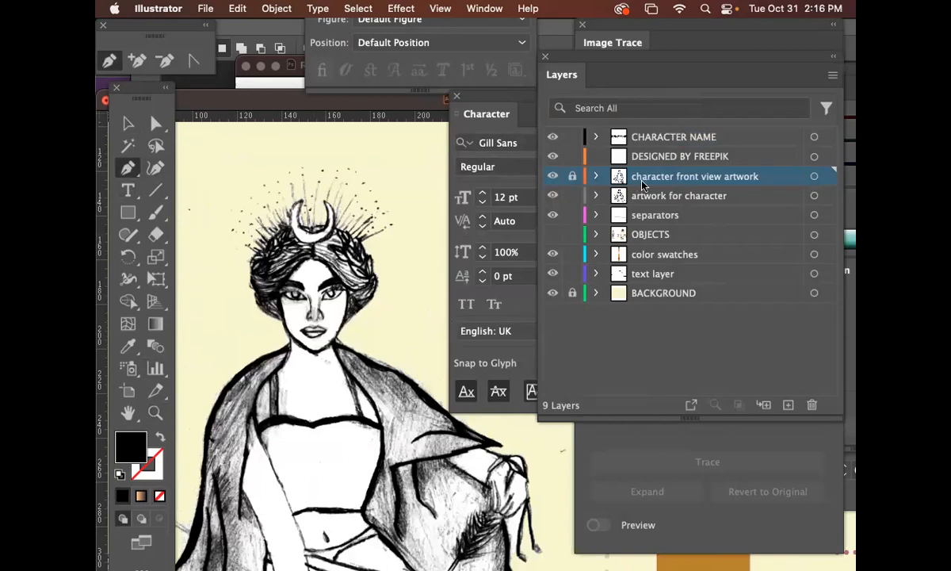
left_click(832, 76)
left_click(791, 83)
type("character head")
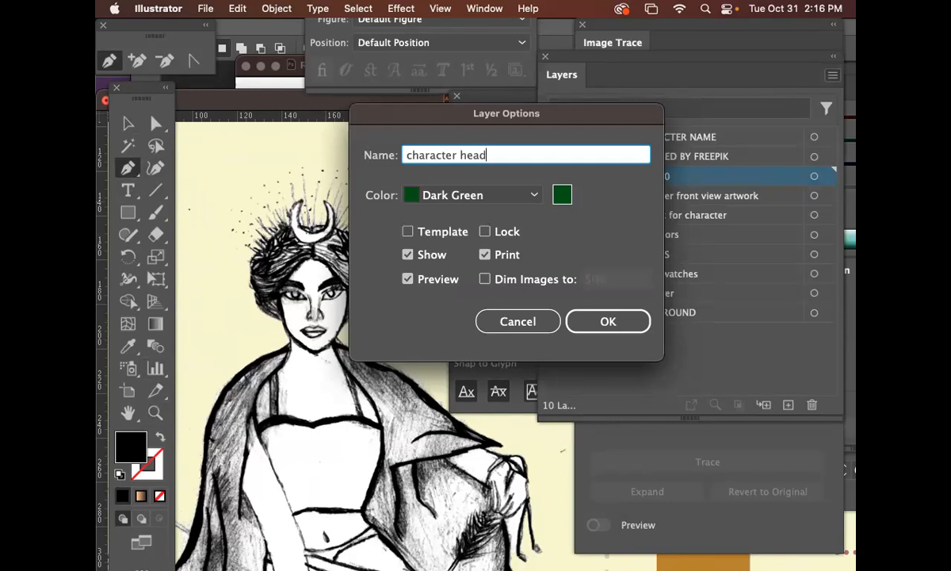
key("Return")
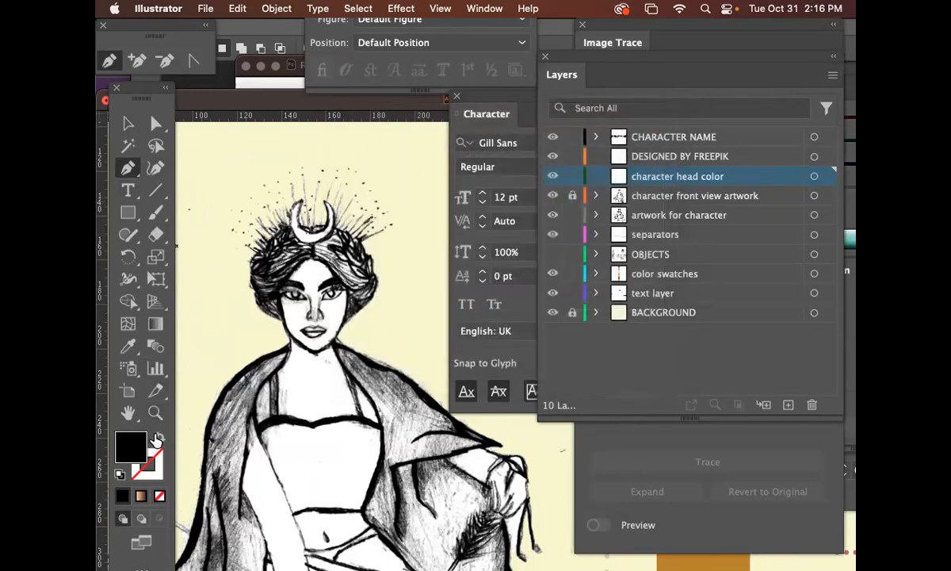
Step: Set no fill with a black stroke and trace the outer edge of the crescent moon headpiece with the Pen tool
left_click(157, 438)
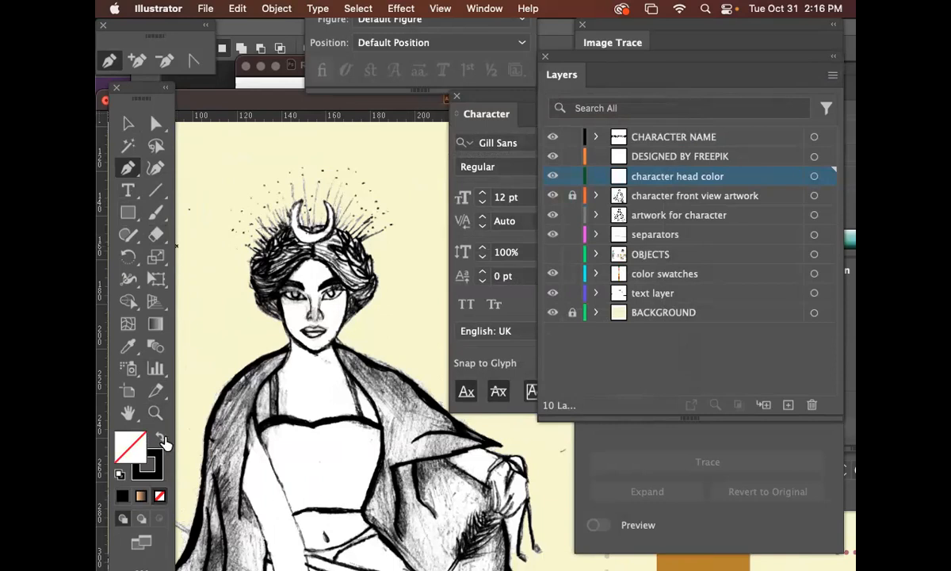
left_click(160, 438)
left_click(159, 438)
left_click(127, 168)
key("super+equal")
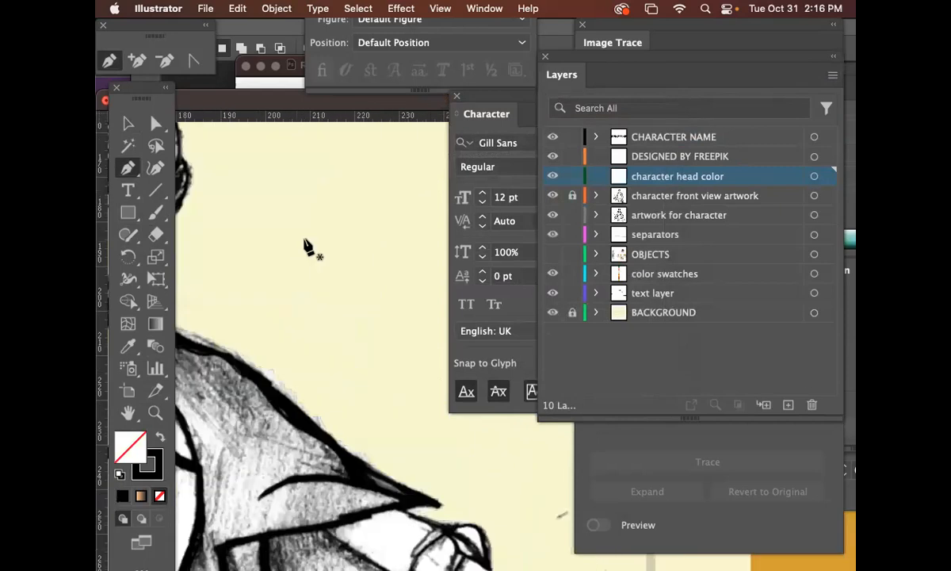
left_click_drag(381, 310, 504, 403)
left_click(299, 213)
left_click_drag(277, 284, 349, 295)
left_click(284, 280)
mouse_move(358, 228)
left_mouse_down()
mouse_move(329, 170)
mouse_move(348, 219)
left_mouse_up()
left_click(344, 212)
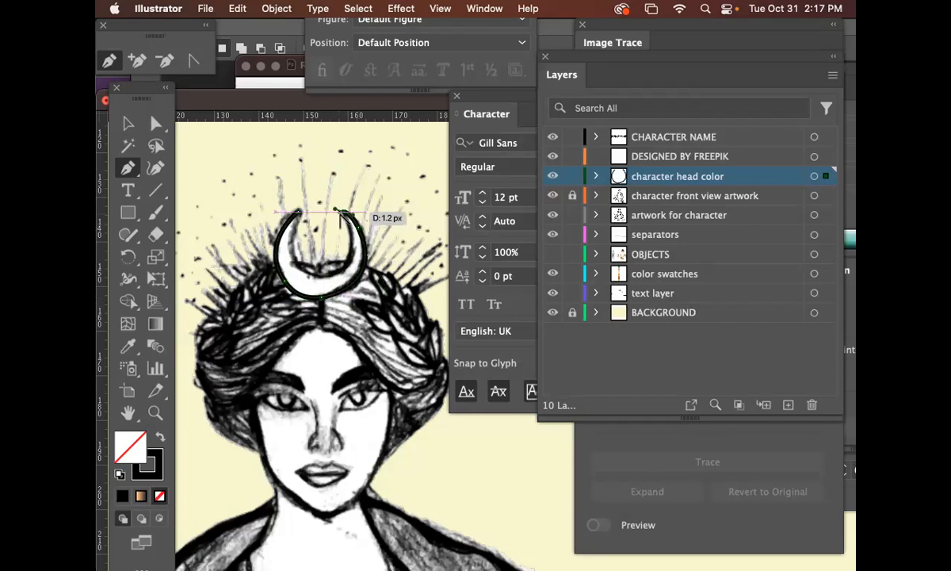
Step: Trace the inner curve of the crescent moon with the Pen tool back to the starting tip, closing the path
left_click_drag(351, 255, 312, 278)
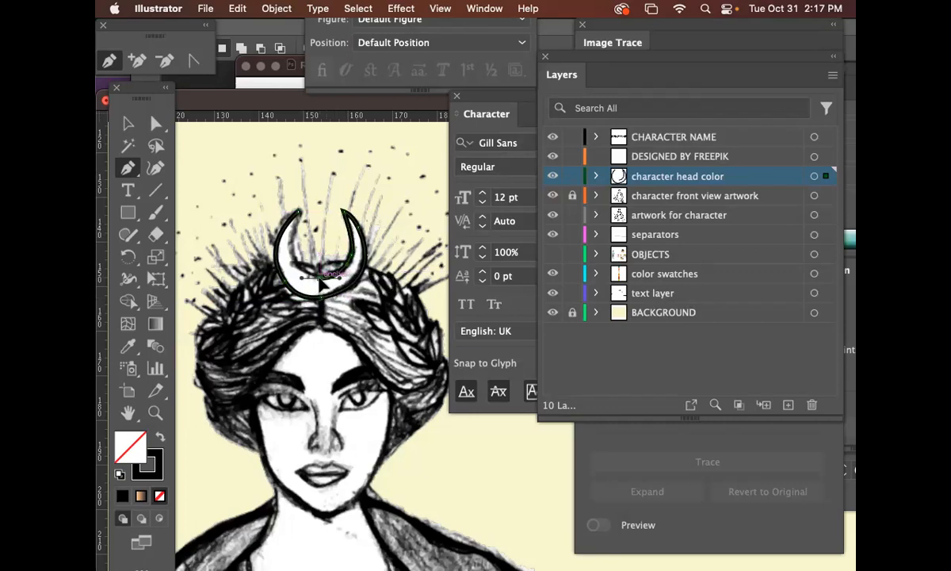
left_click(292, 251)
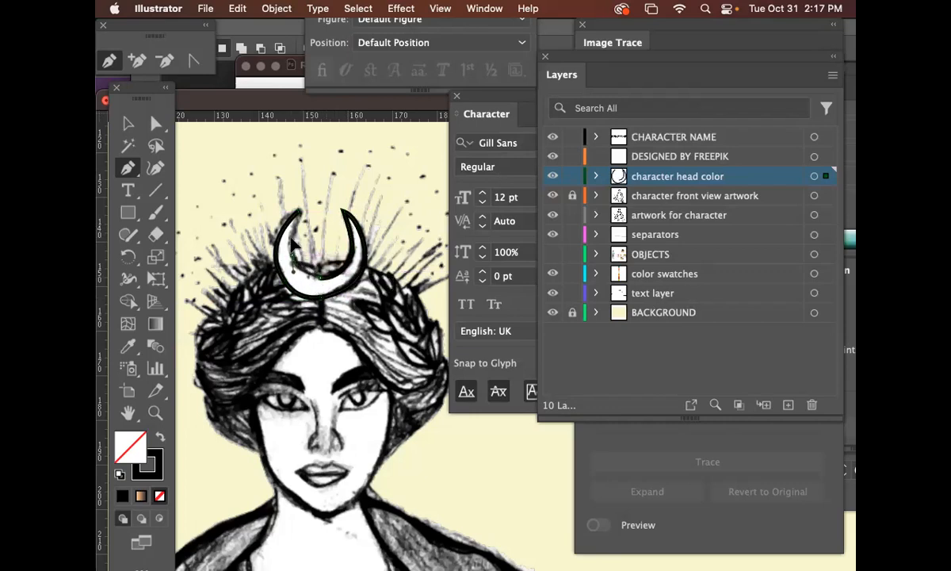
left_click(300, 211)
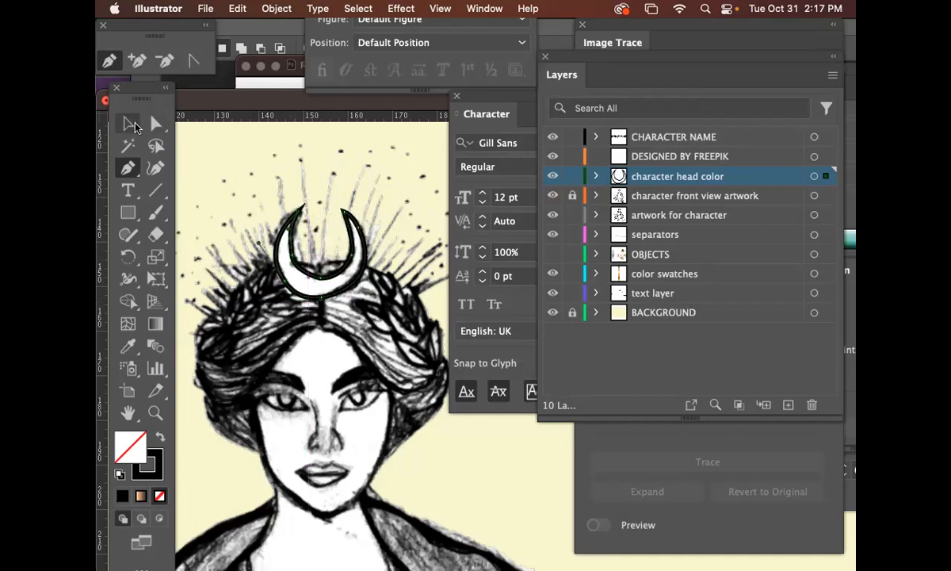
Step: Swap the crescent's stroke and fill so it is solid black, and adjust the lower part of its inner curve with Direct Selection
left_click(131, 124)
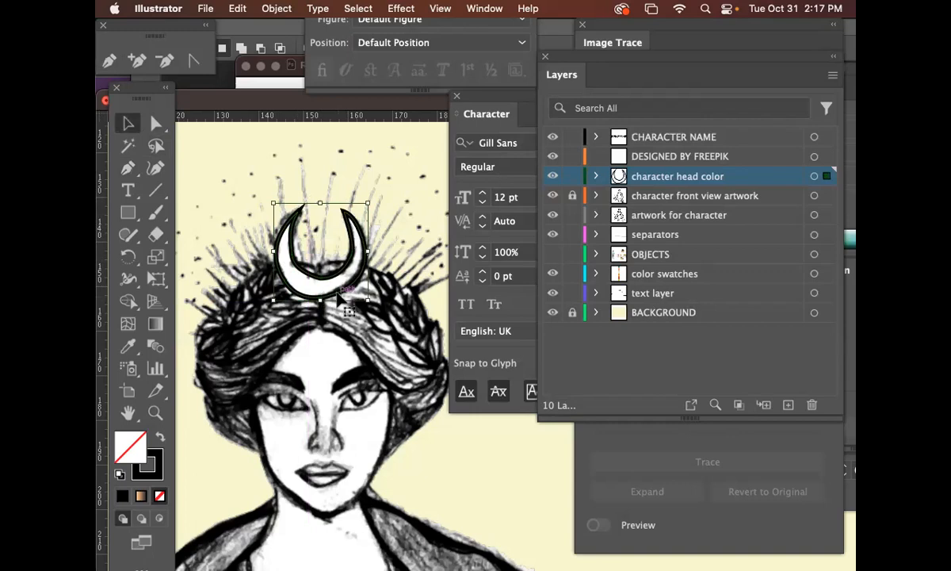
left_click(161, 439)
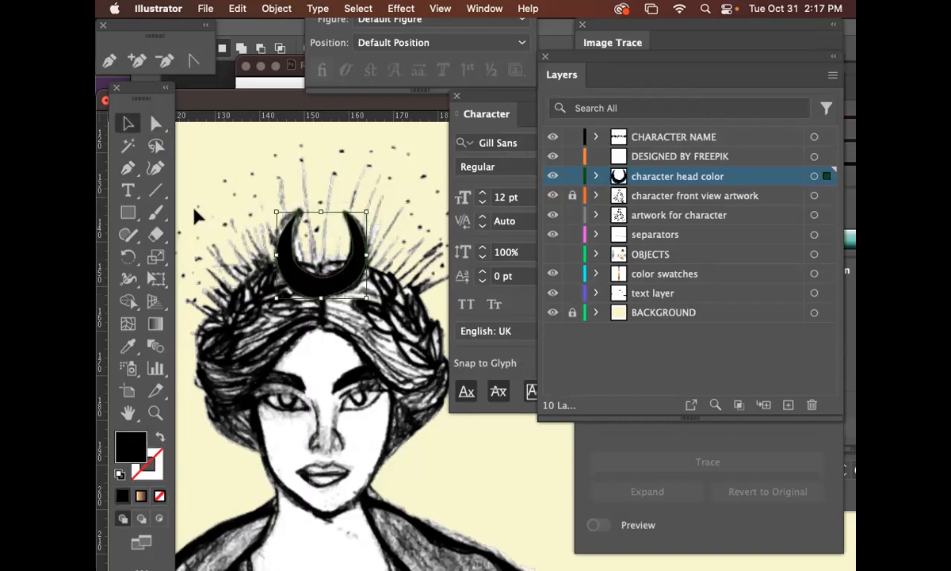
left_click(156, 123)
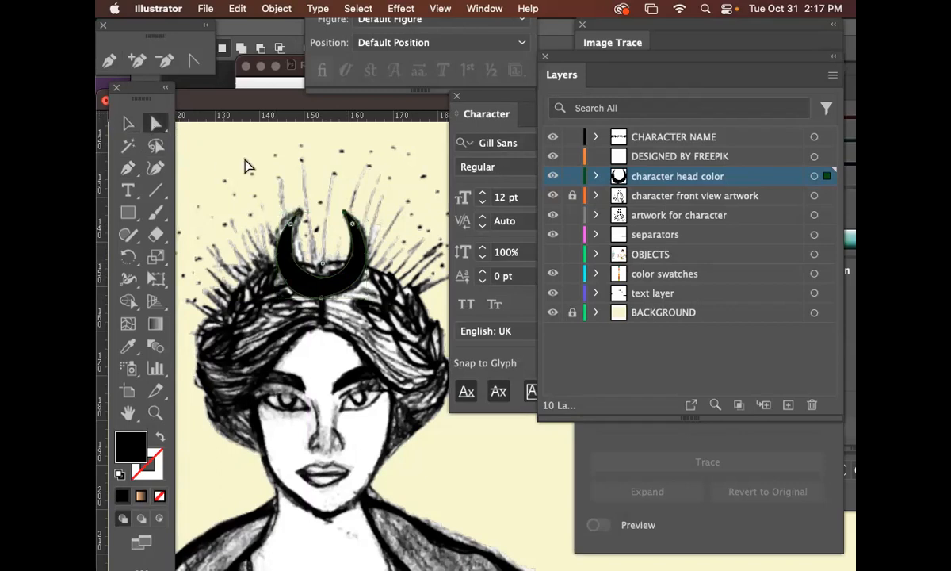
left_click(353, 258)
left_click_drag(354, 256, 321, 282)
left_click(209, 209)
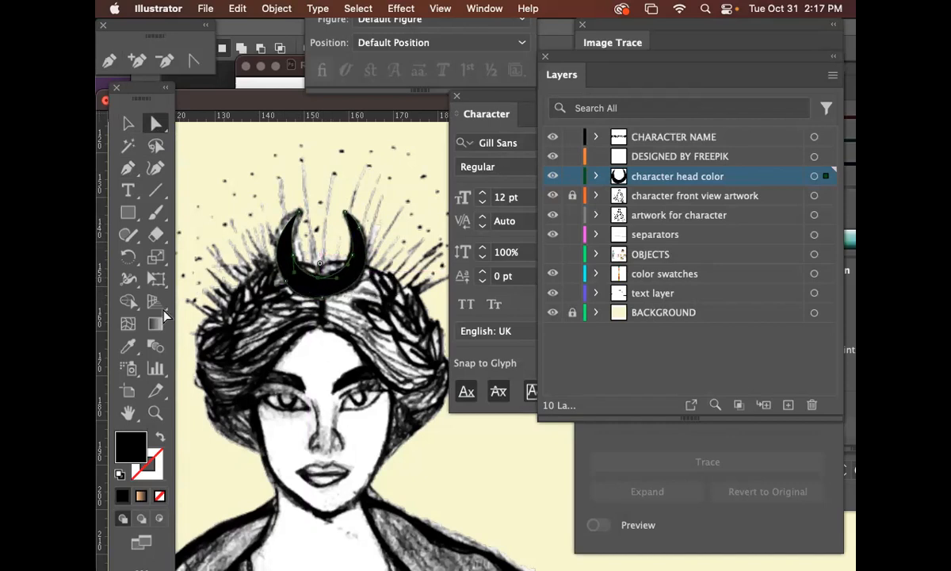
Step: Set the crescent's fill color to yellow F4ED08
double_click(132, 448)
mouse_move(459, 302)
left_mouse_down()
mouse_move(463, 271)
mouse_move(445, 272)
mouse_move(450, 287)
left_mouse_up()
left_click(429, 98)
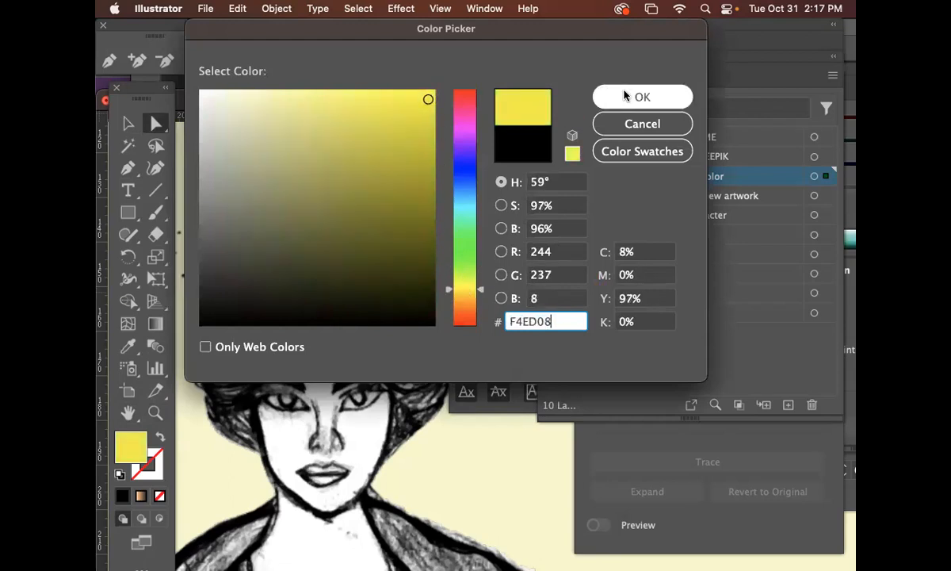
left_click(626, 97)
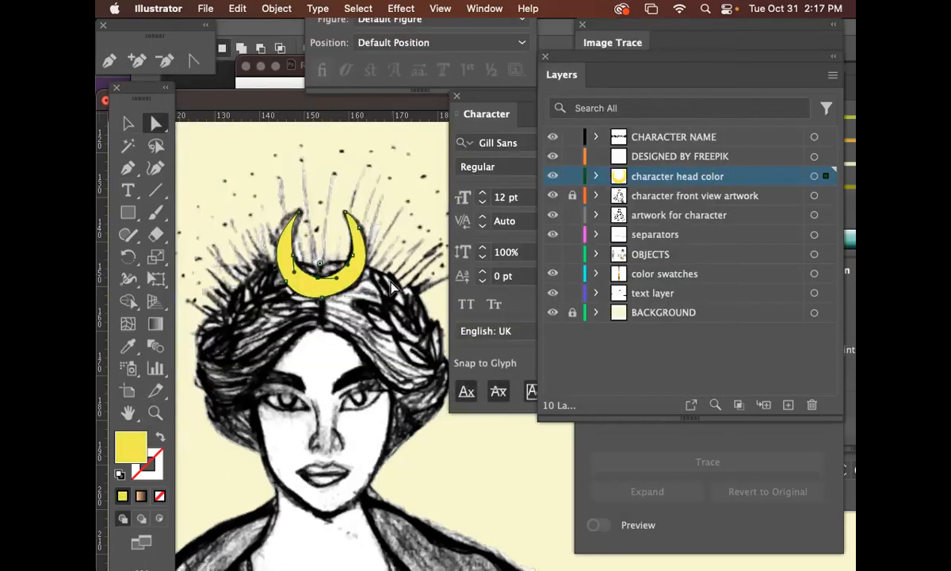
Step: Add a gradient mesh point on the left arm of the yellow crescent with the Mesh tool
key("v")
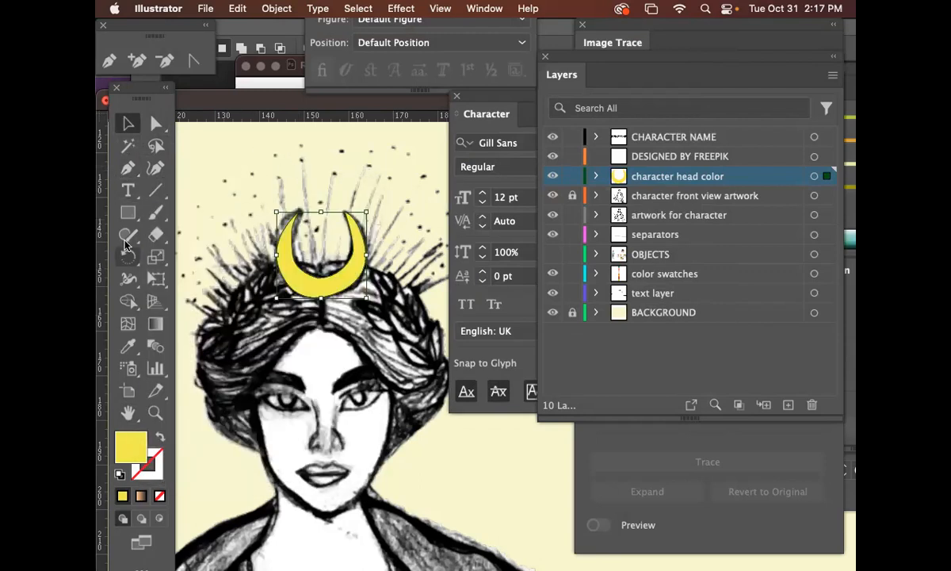
left_click(129, 330)
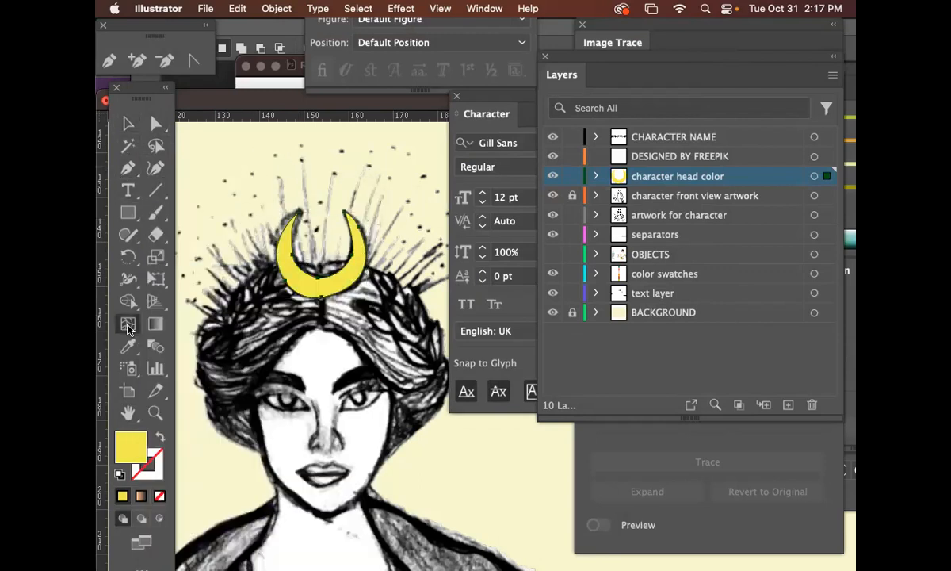
key("super")
left_click(290, 263)
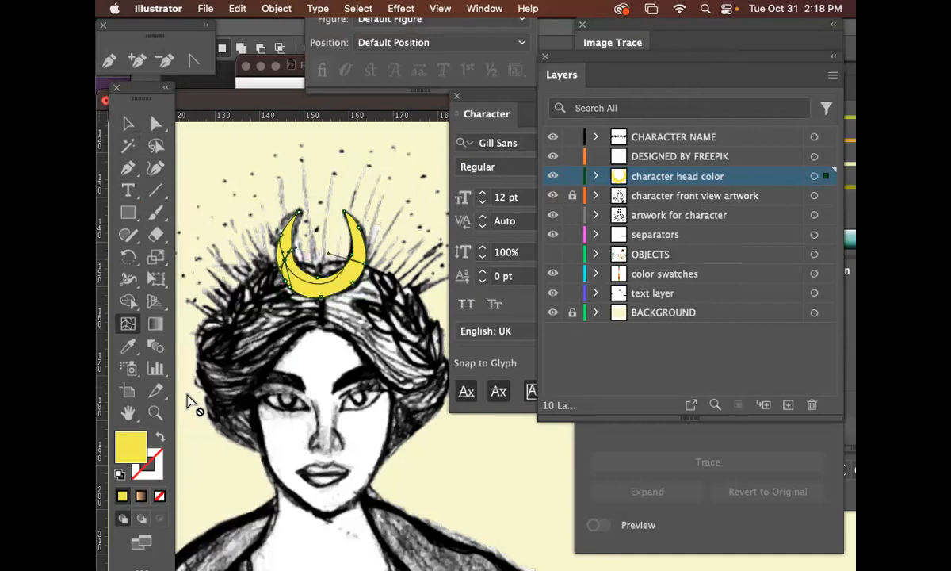
left_click(155, 413)
left_click_drag(259, 273, 425, 340)
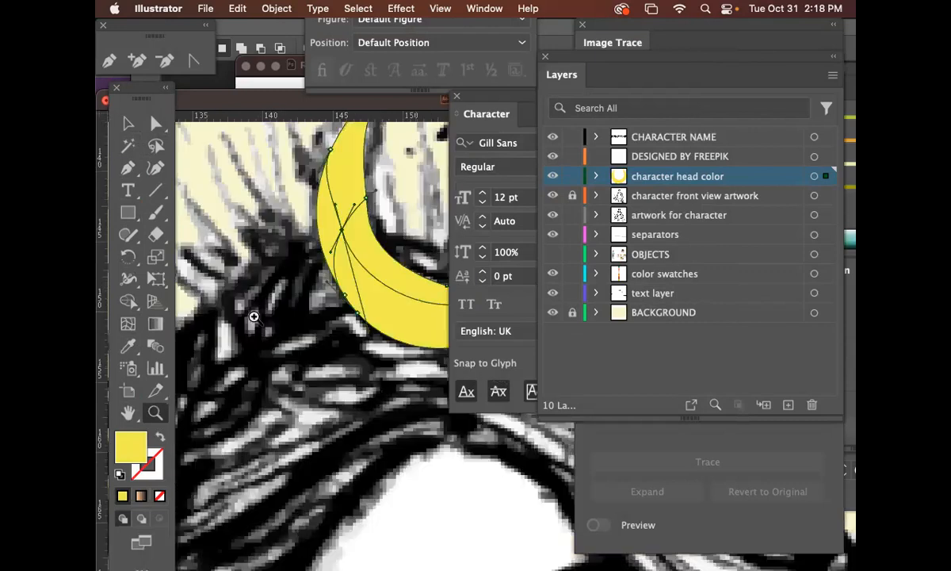
Step: Try pale yellow F4F2CB as the color of the mesh point on the crescent's left arm
double_click(132, 454)
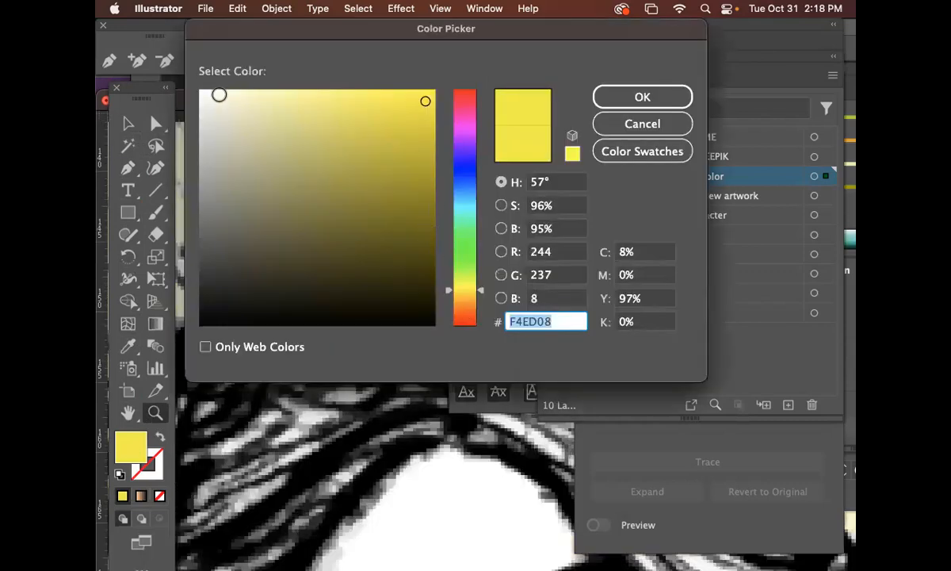
left_click(238, 99)
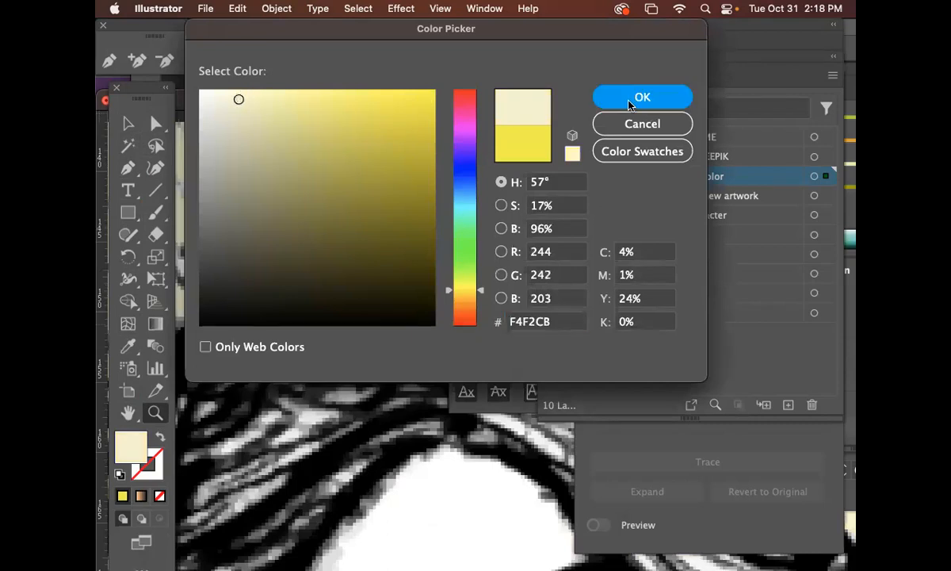
left_click(629, 105)
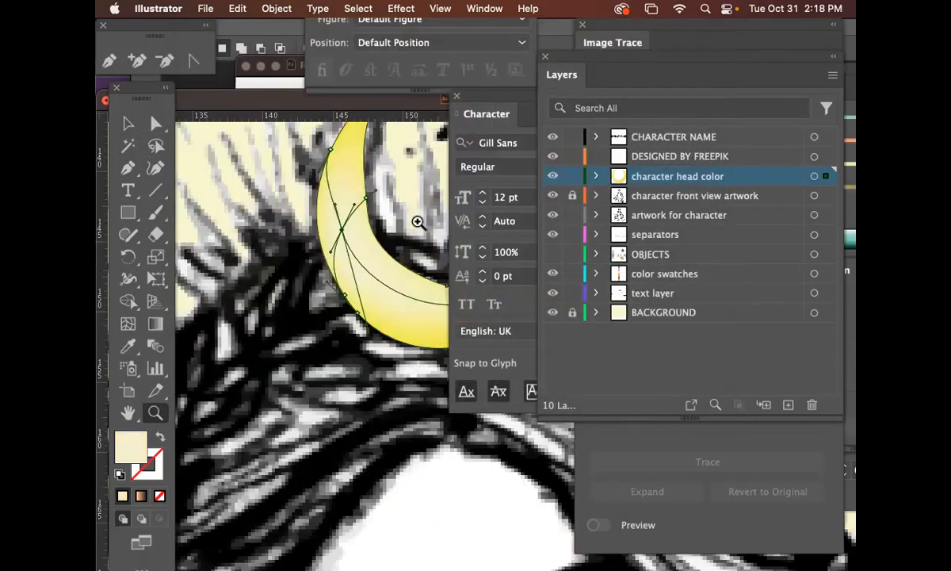
Step: Recolor the left arm's mesh point orange E5880C, darken it to brown, and deselect the crescent
double_click(132, 448)
left_click_drag(466, 297, 465, 304)
left_click(424, 113)
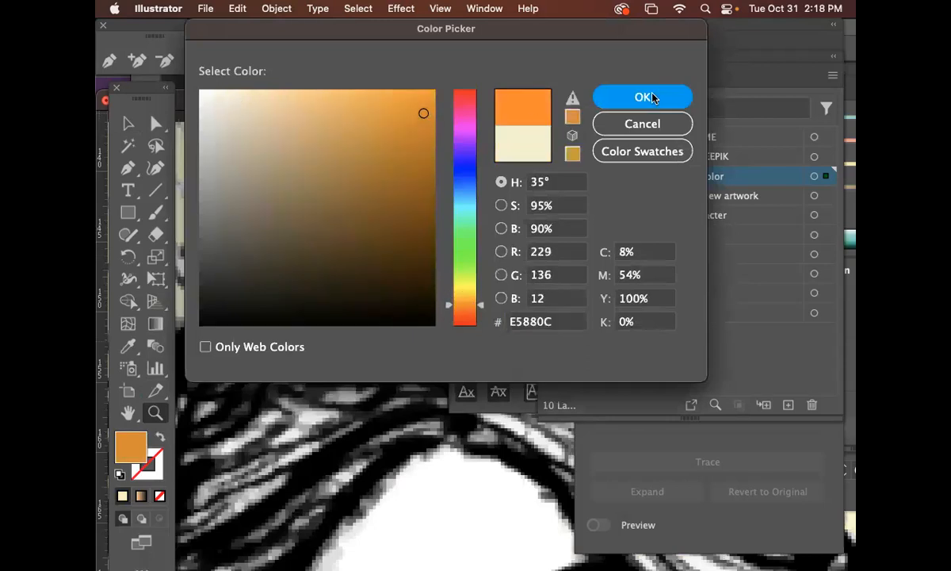
left_click(647, 97)
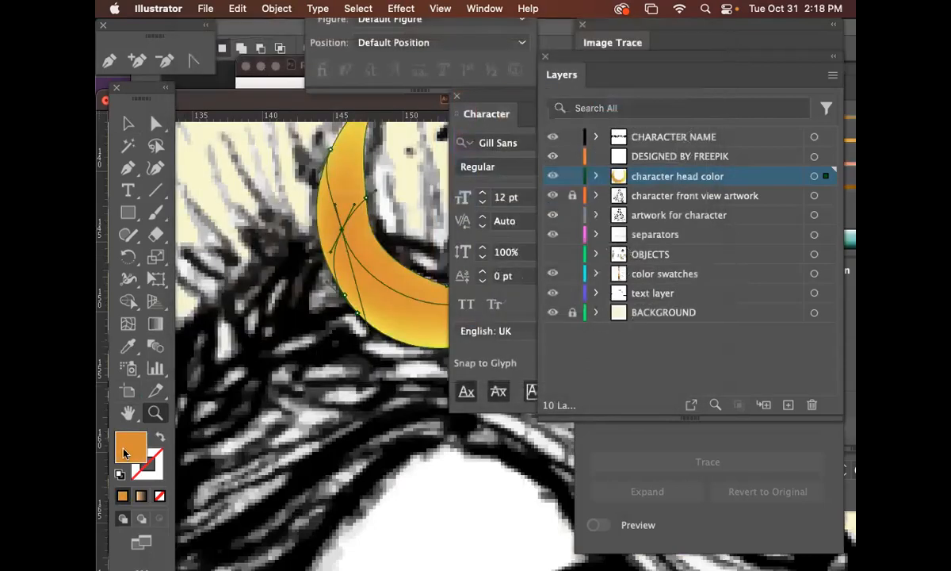
double_click(125, 451)
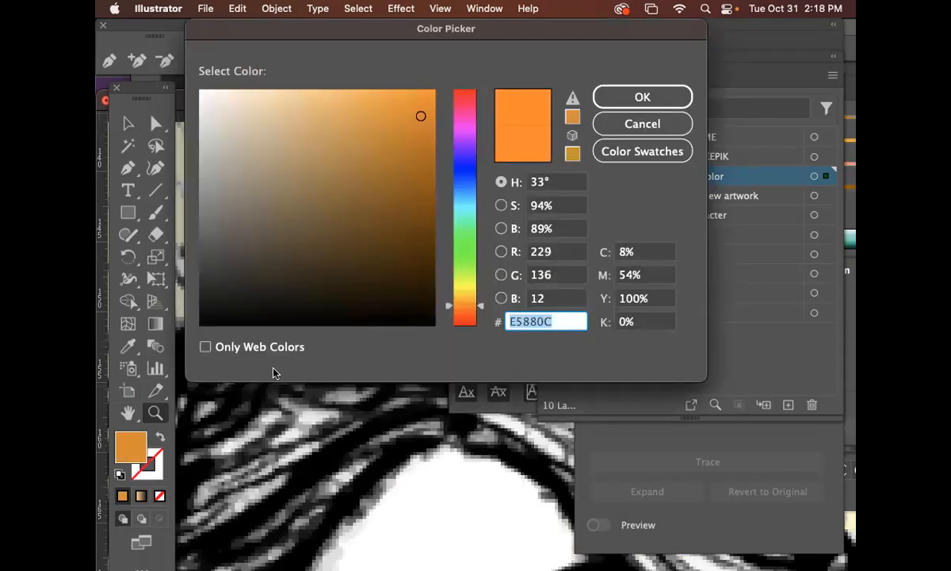
left_click(429, 193)
left_click(614, 96)
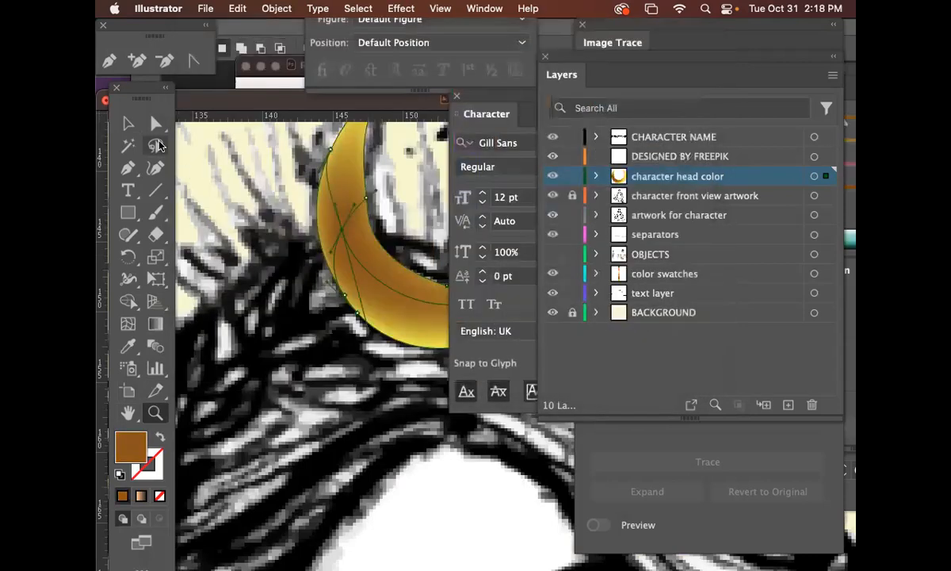
left_click(155, 123)
left_click(226, 241)
key("super+minus")
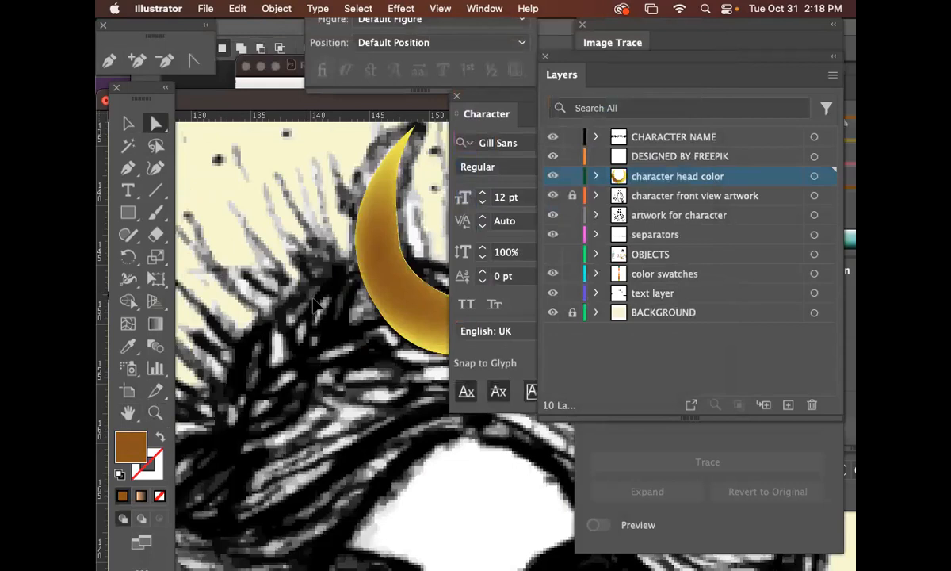
Step: Add a mesh point on the crescent's right arm with the Mesh tool, color it dark olive, and deselect the crescent
scroll(416, 248, "right", 3)
left_click(394, 261)
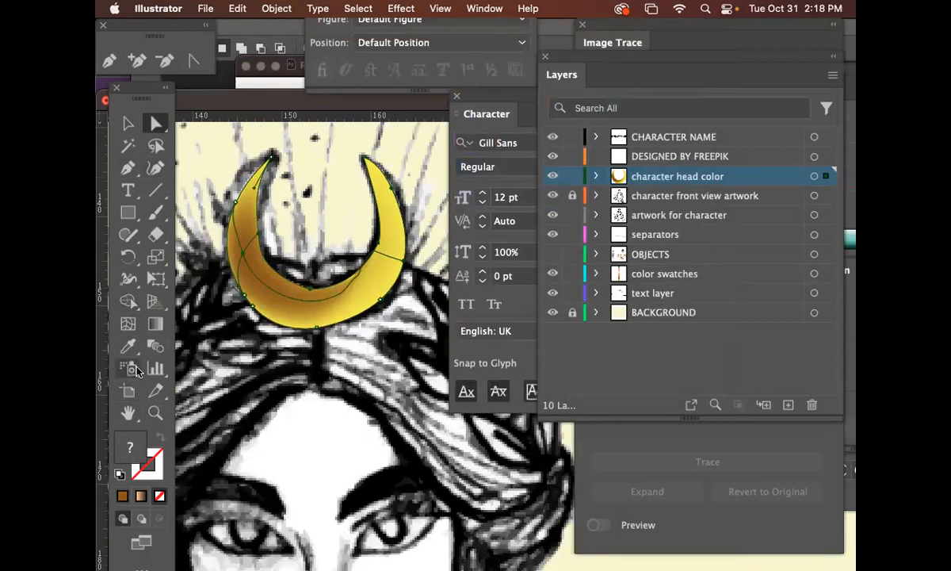
left_click(128, 323)
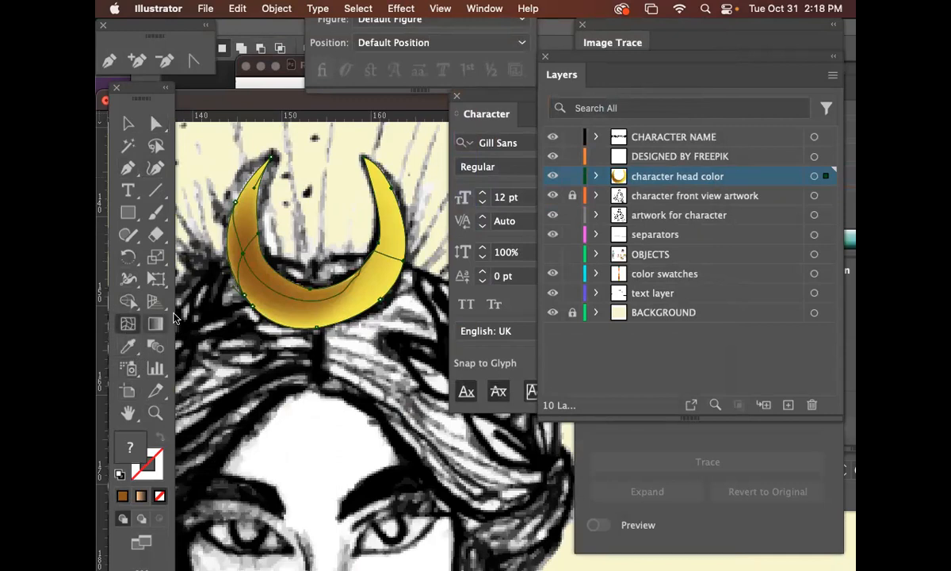
left_click(396, 237)
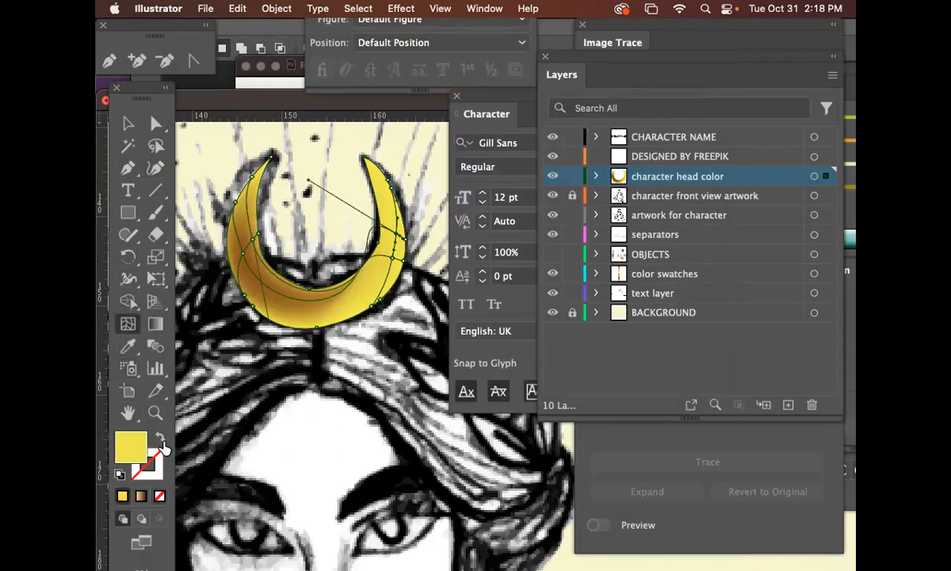
double_click(132, 449)
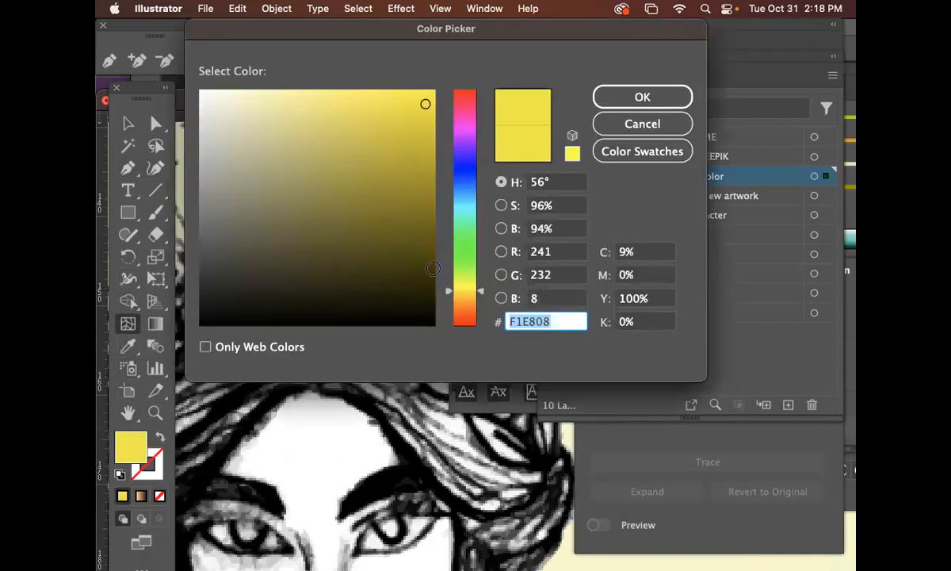
left_click(424, 230)
left_click(641, 96)
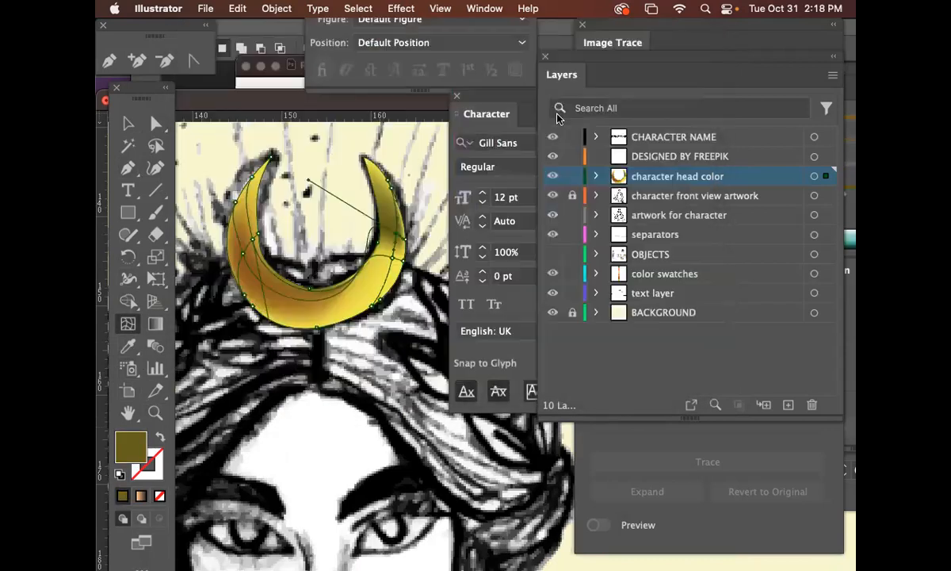
left_click(156, 123)
left_click(384, 420)
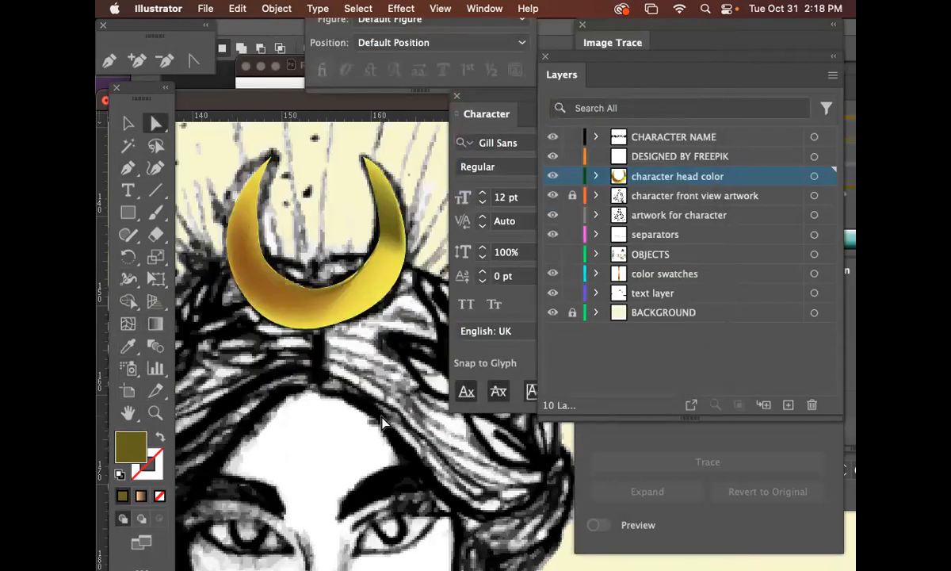
Step: Select the whole crescent headpiece with the Selection tool
key("super+minus")
key("super+minus")
key("super+minus")
key("super+minus")
key("super+equal")
left_click_drag(467, 414, 336, 274)
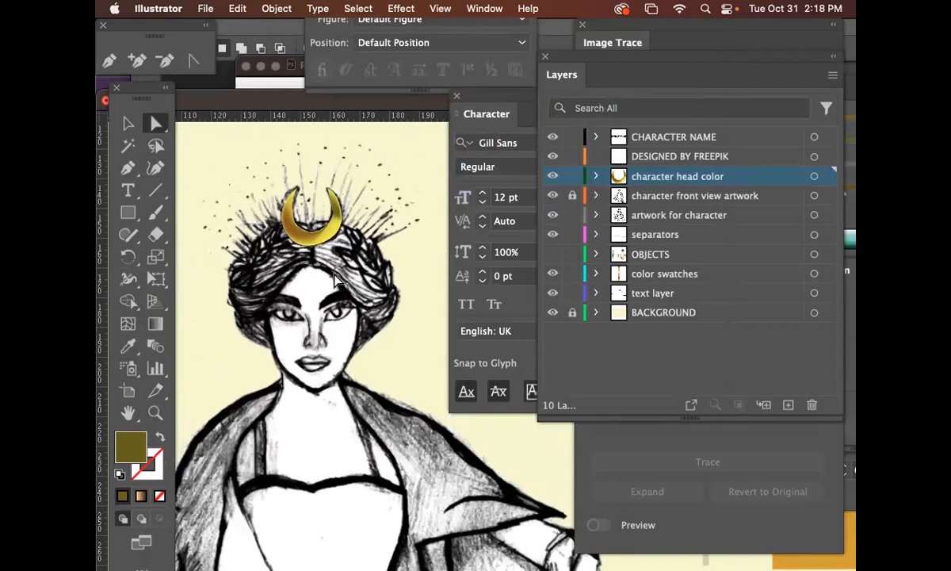
left_click(156, 414)
left_click(287, 199)
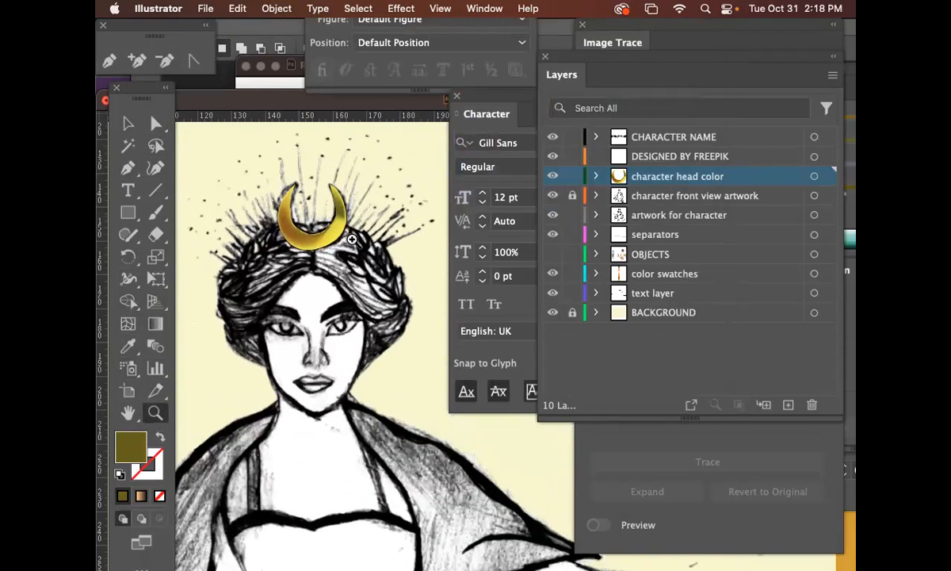
left_click(128, 124)
left_click(284, 226)
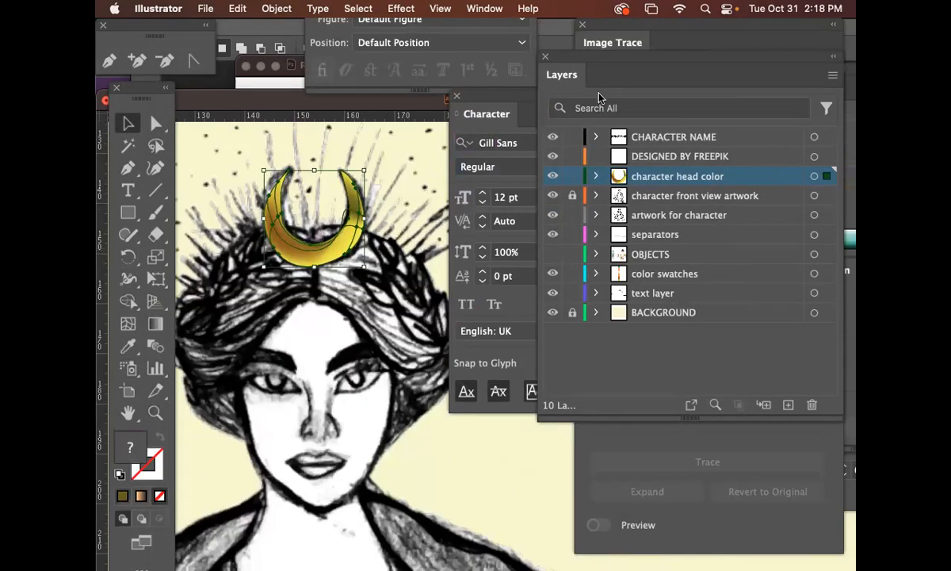
Step: Rearrange the floating Layers, Image Trace, Character and Color windows to clear space around the character's head
mouse_move(600, 56)
left_mouse_down()
mouse_move(738, 315)
mouse_move(739, 167)
left_mouse_up()
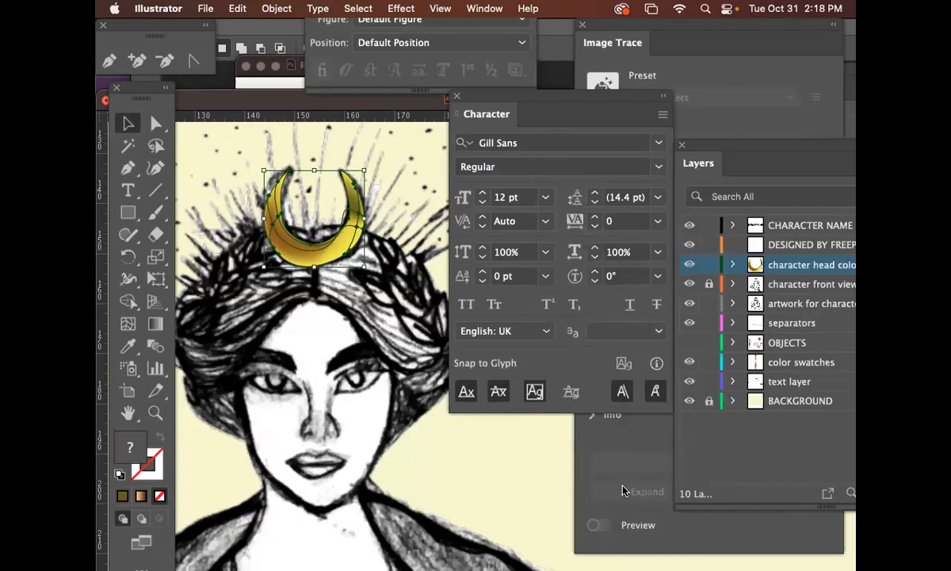
left_click(625, 285)
left_click_drag(586, 33, 669, 456)
mouse_move(544, 103)
left_mouse_down()
mouse_move(628, 76)
mouse_move(759, 62)
mouse_move(662, 43)
left_mouse_up()
left_click(601, 397)
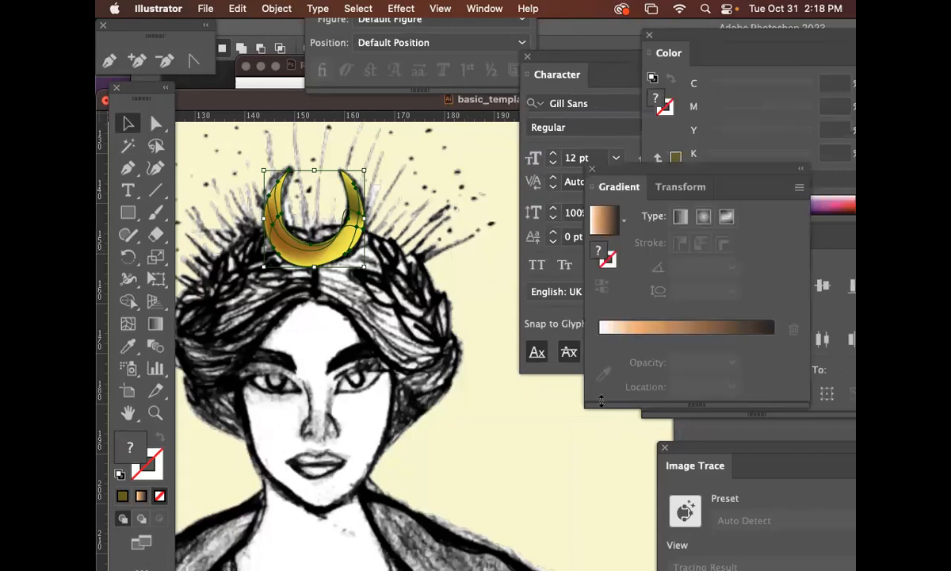
left_click(827, 350)
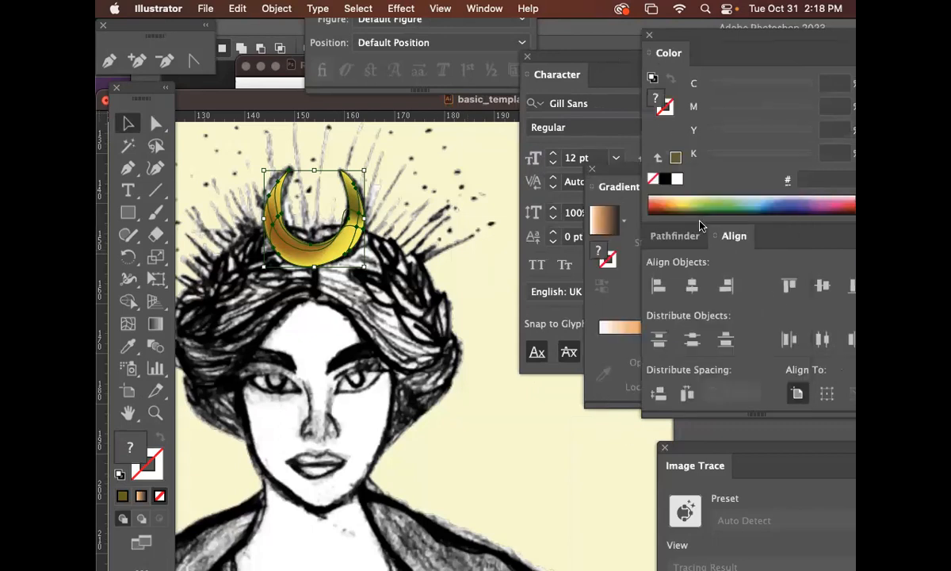
left_click_drag(722, 46, 530, 325)
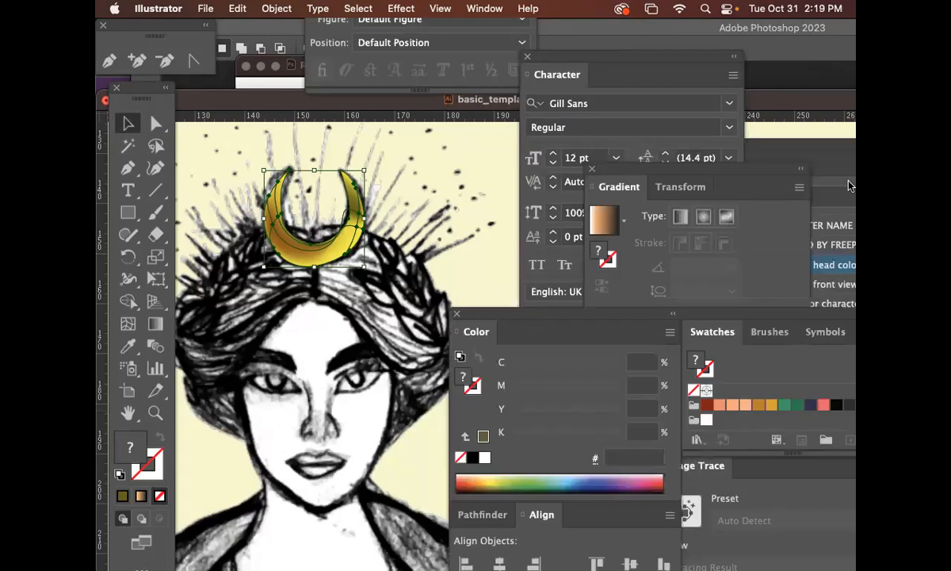
left_click(769, 188)
left_click_drag(753, 147, 662, 140)
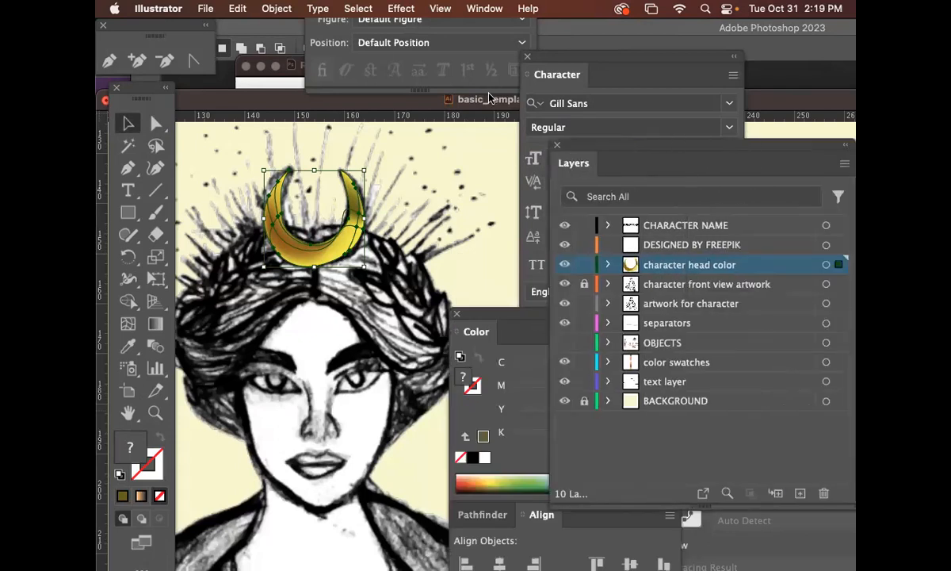
Step: Show the Transparency settings, set the crescent's blending mode to Multiply, and deselect it
left_click(484, 8)
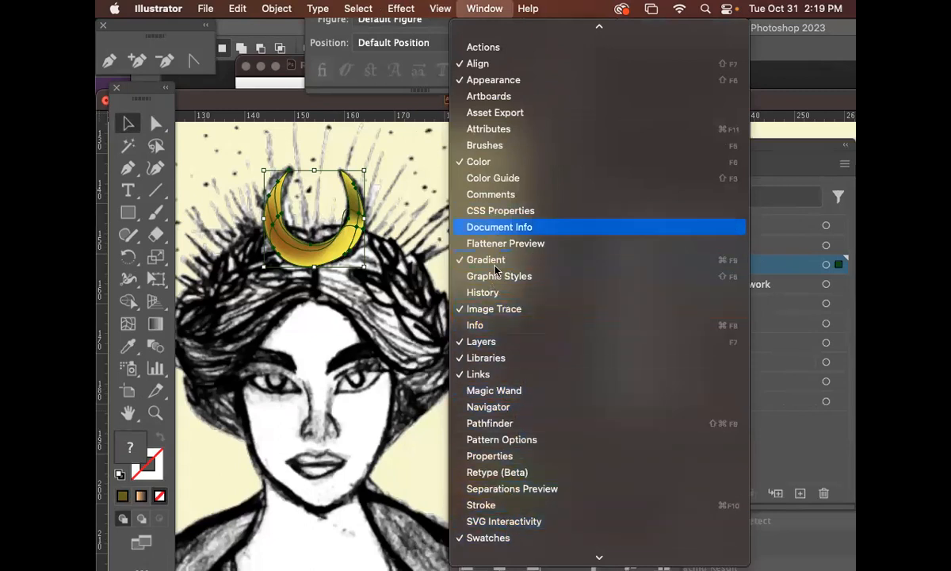
left_click(499, 407)
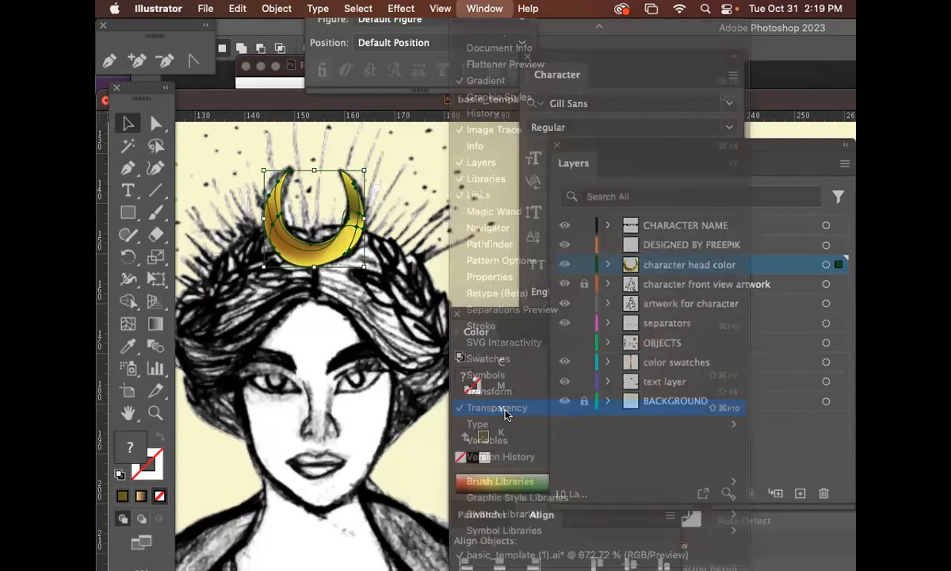
left_click(638, 274)
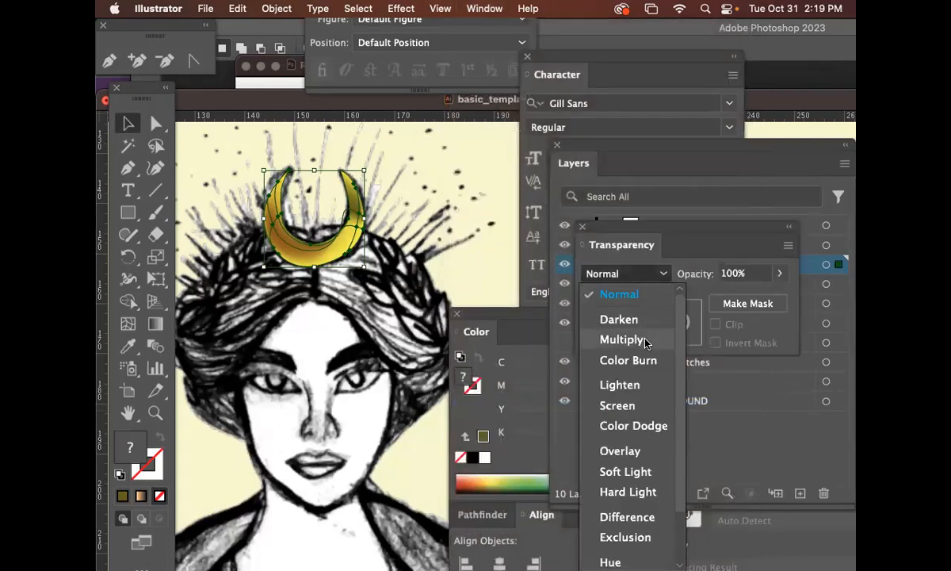
left_click(623, 339)
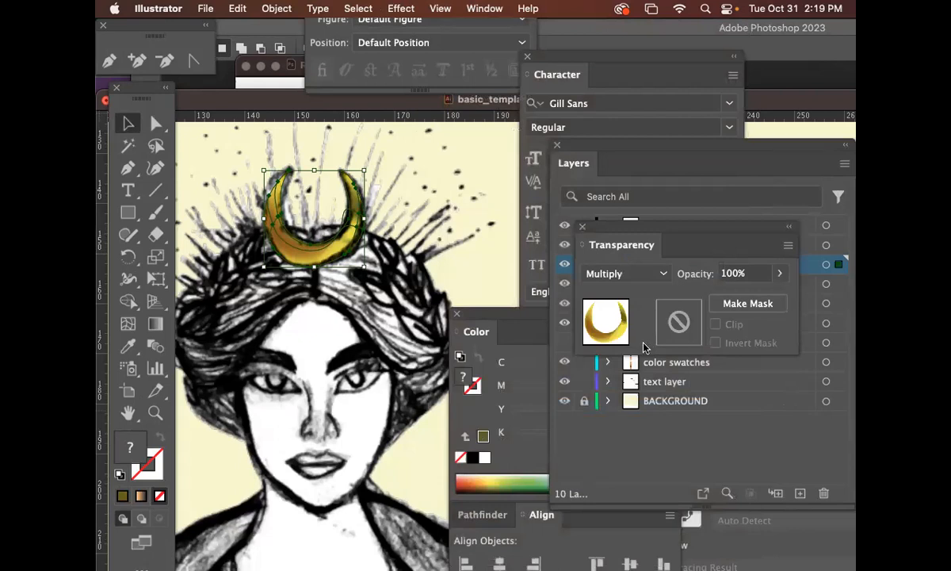
left_click_drag(658, 240, 667, 200)
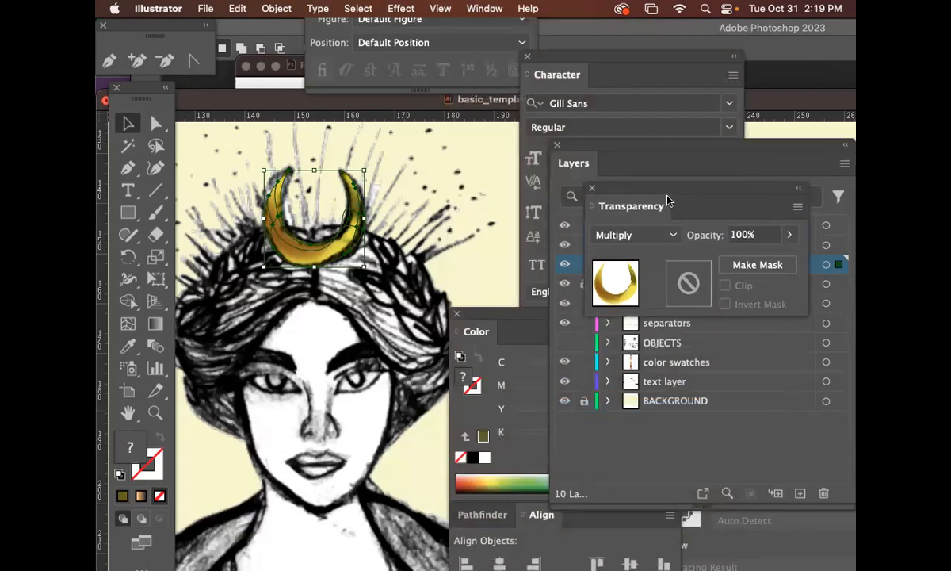
left_click(408, 367)
Step: Start a Pen tool outline of the face at the center hairline, tracing the left temple and cheek down to the jaw
scroll(412, 373, "down", 6)
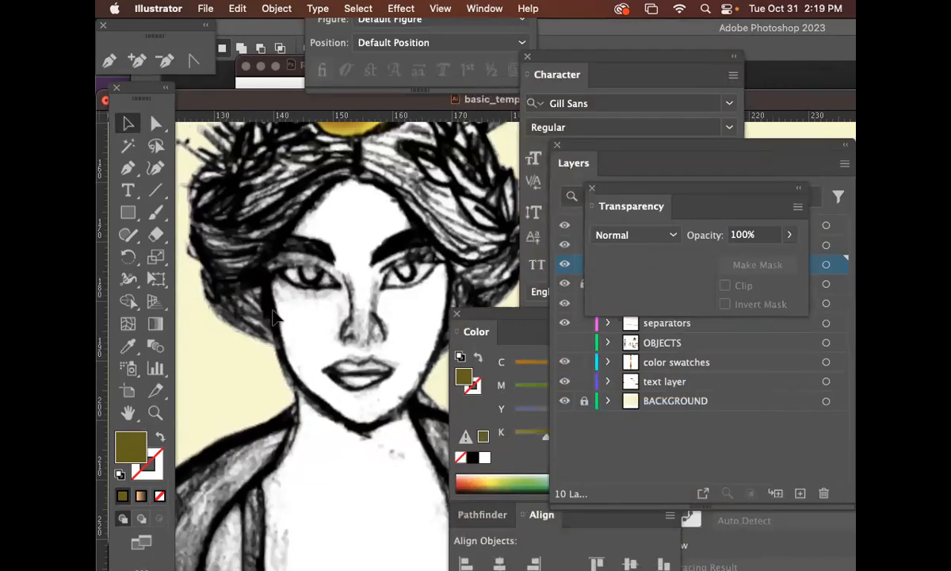
key("super+minus")
key("super+minus")
left_click_drag(396, 372, 306, 265)
left_click(127, 171)
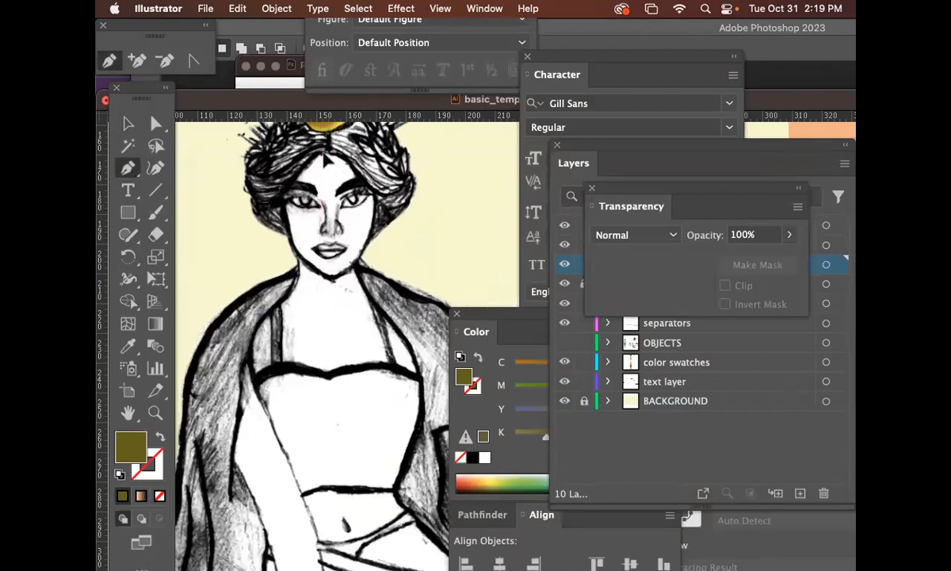
left_click(323, 154)
left_click_drag(289, 189, 284, 198)
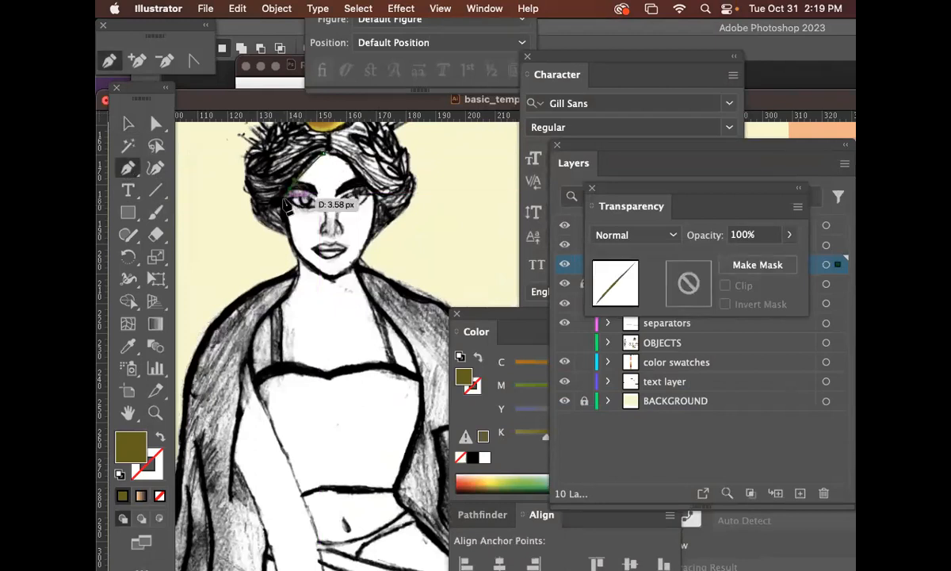
left_click_drag(291, 240, 303, 261)
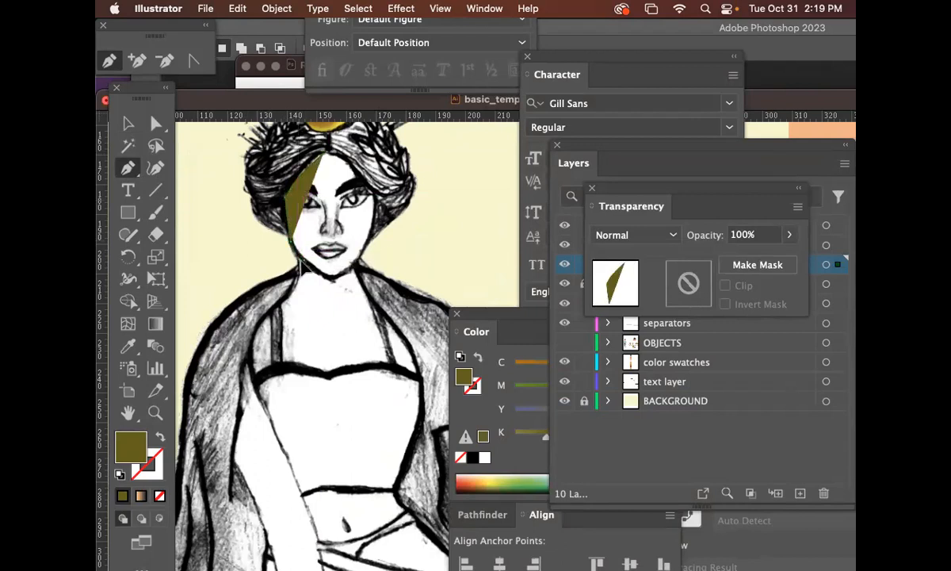
Step: Continue the face outline around the chin and up the right cheek to the forehead, close it, and refine the right temple
left_click(324, 276)
left_click(339, 276)
left_click(352, 265)
left_click_drag(371, 230, 375, 214)
left_click(372, 203)
left_click(367, 185)
left_click(360, 172)
left_click(340, 151)
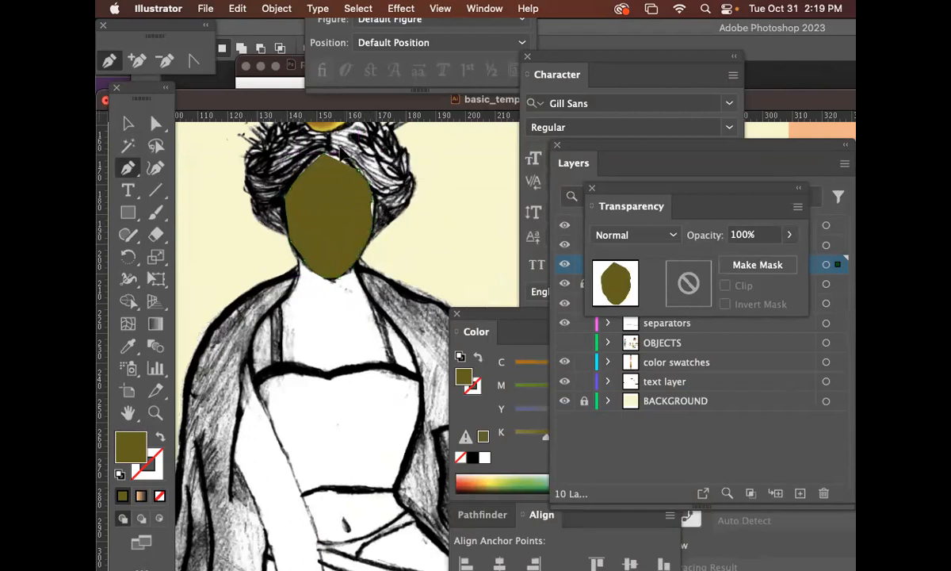
left_click_drag(340, 151, 314, 153)
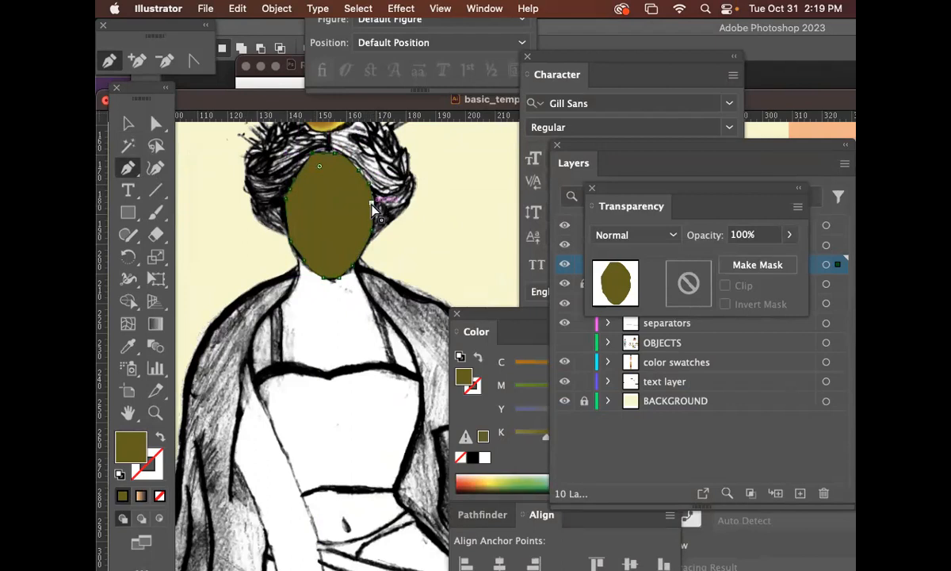
left_click_drag(374, 207, 371, 198)
Step: Fill the face shape with the light peach color sampled from the third swatch of the character sheet
key("super+minus")
key("super+minus")
key("super+minus")
left_click_drag(401, 295, 246, 210)
left_click_drag(412, 238, 302, 203)
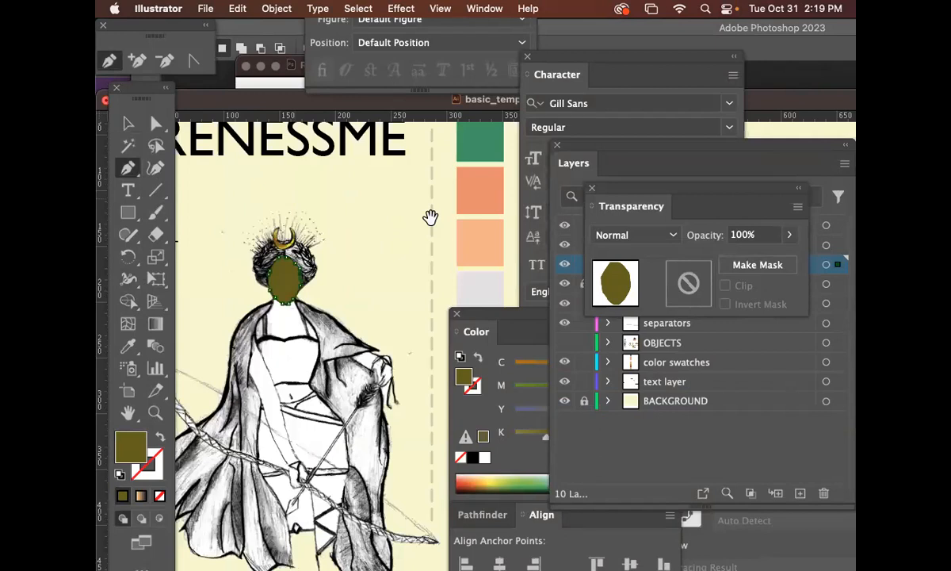
left_click_drag(431, 217, 347, 228)
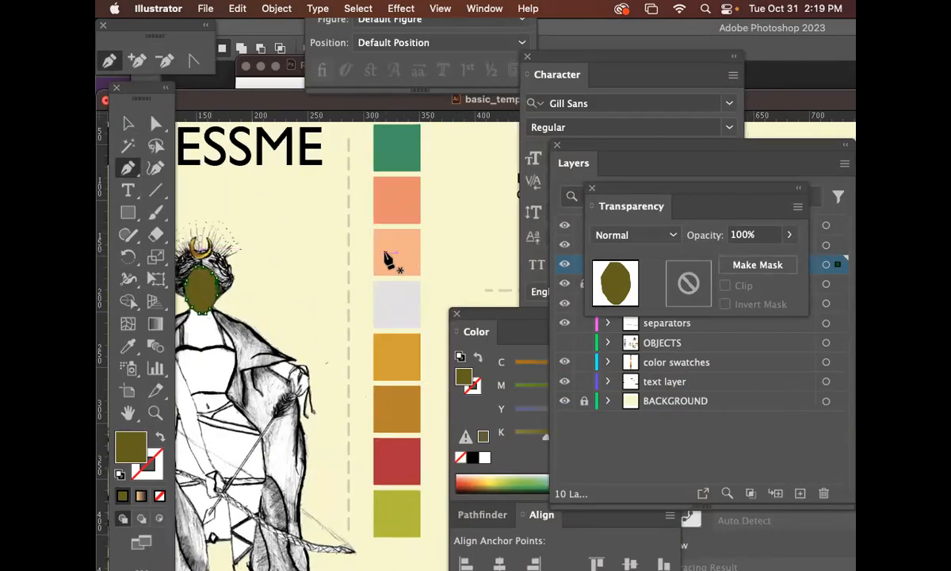
key("super+minus")
left_click_drag(459, 284, 359, 212)
left_click_drag(507, 243, 422, 212)
left_click_drag(513, 295, 424, 260)
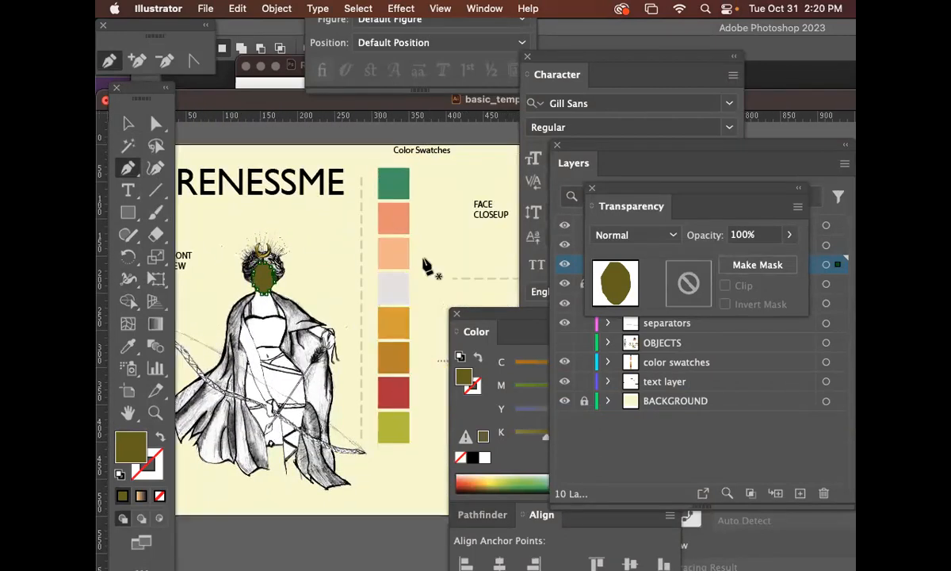
left_click(129, 349)
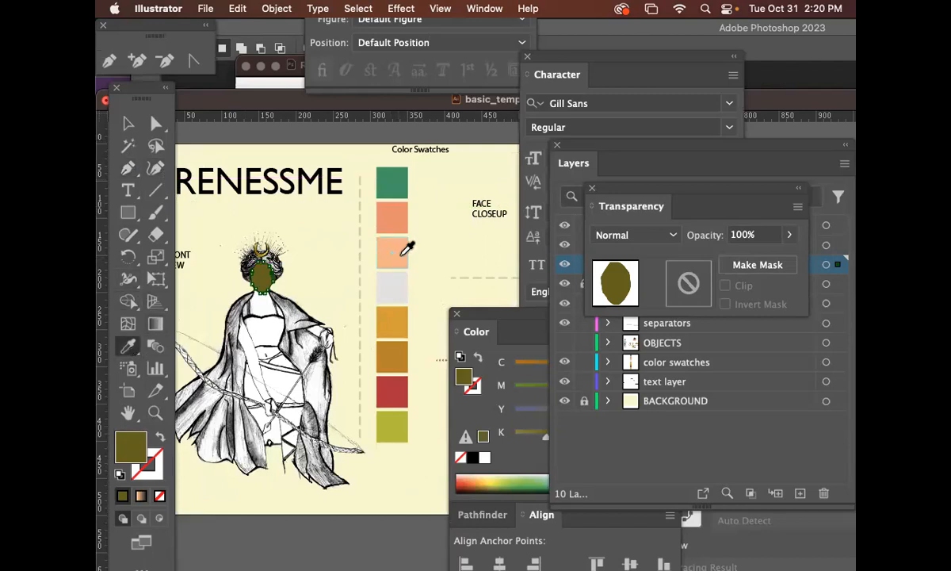
left_click(401, 254)
Step: Reselect the face shape and set its blending mode to Multiply
left_click(155, 413)
left_click_drag(268, 254, 507, 345)
left_click_drag(291, 278, 399, 237)
left_click(155, 124)
left_click(302, 213)
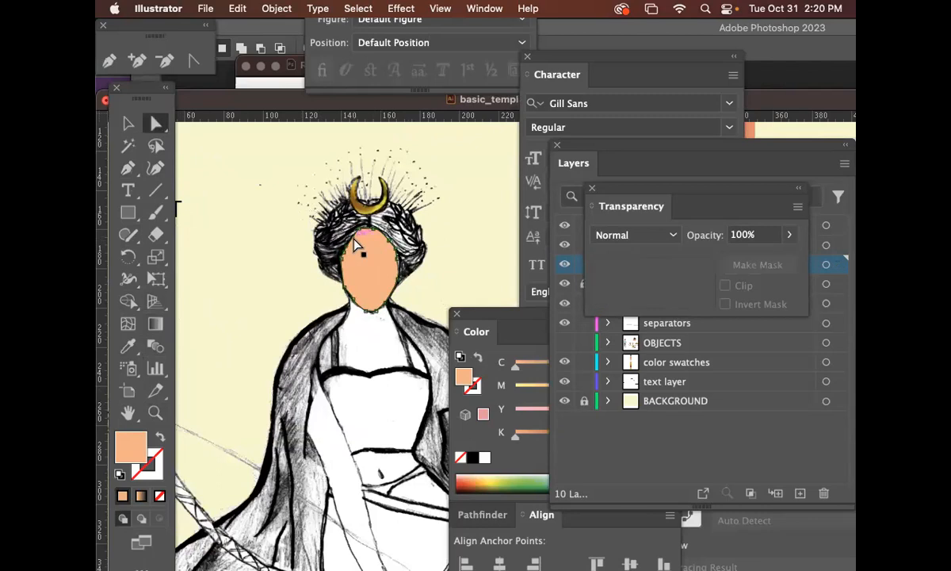
left_click(354, 242)
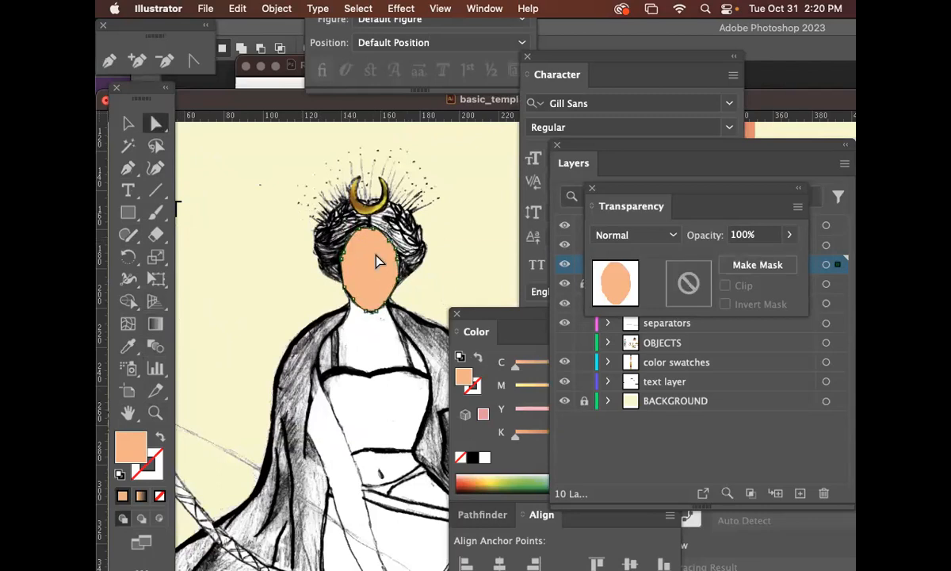
left_click_drag(464, 240, 411, 216)
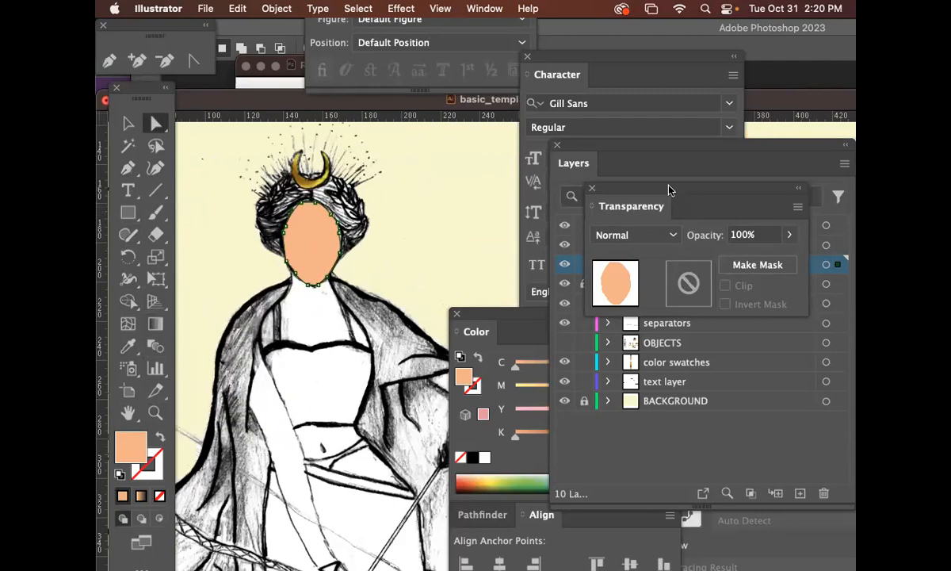
left_click(670, 235)
left_click(667, 302)
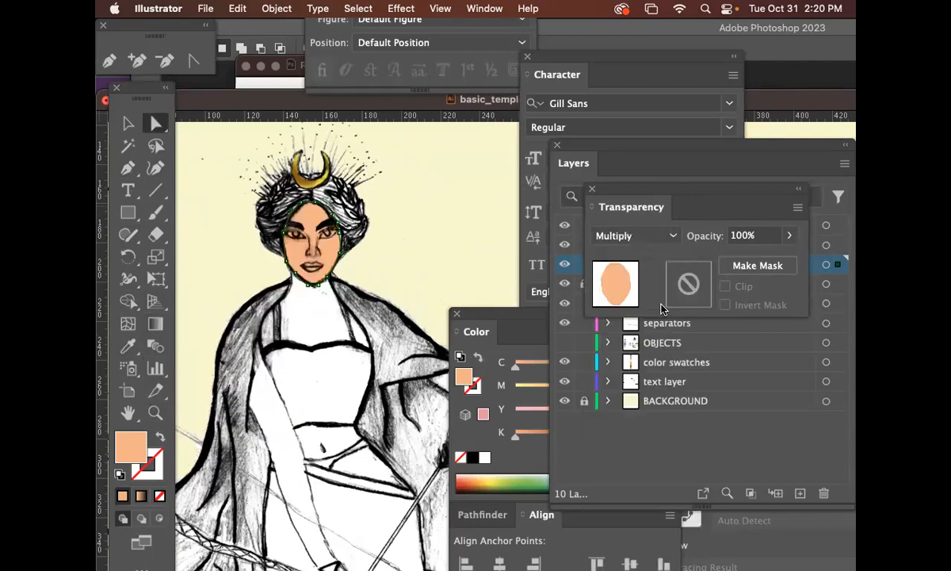
Step: Try several spectrum colors on the face shape, settle on orange fill E56B25, and deselect it
left_click(334, 255)
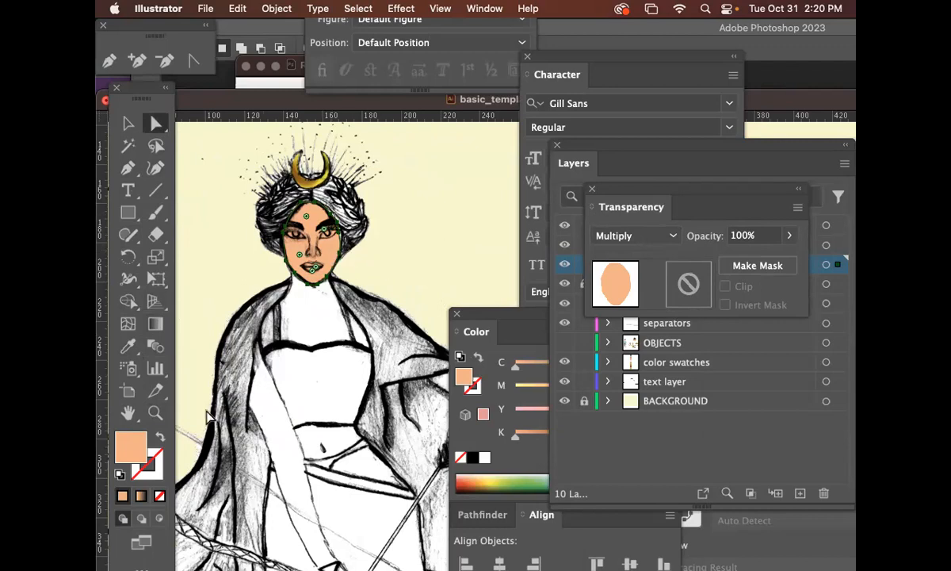
left_click(479, 478)
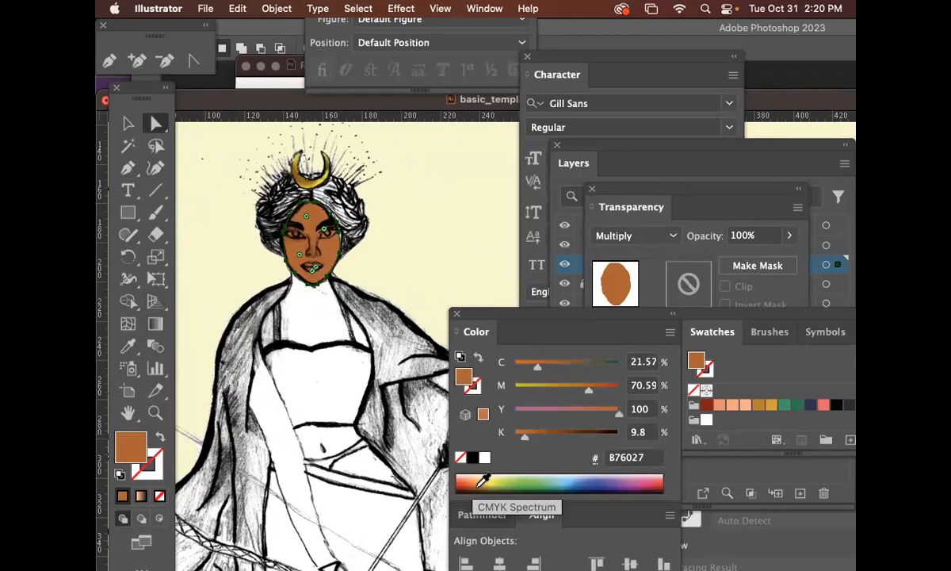
left_click(485, 479)
left_click(478, 481)
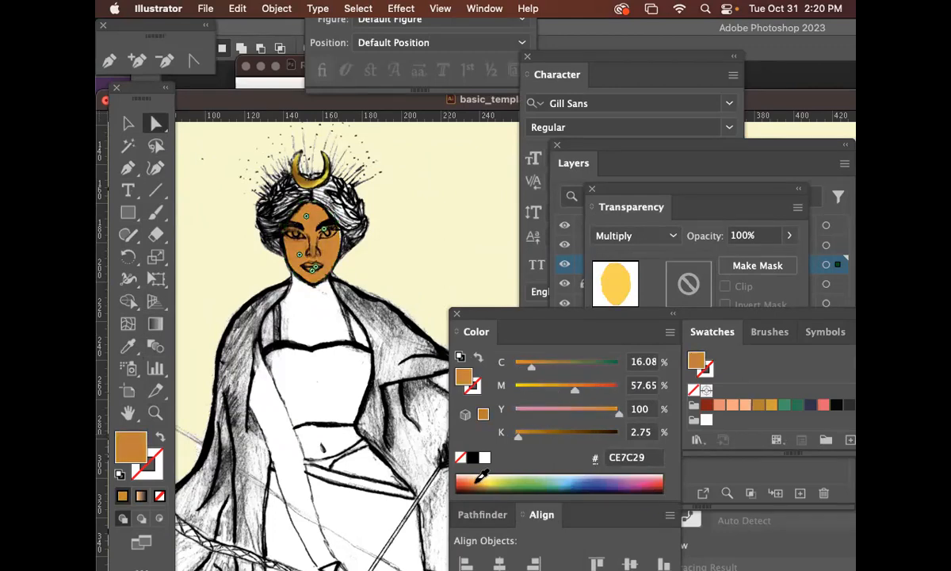
left_click(479, 481)
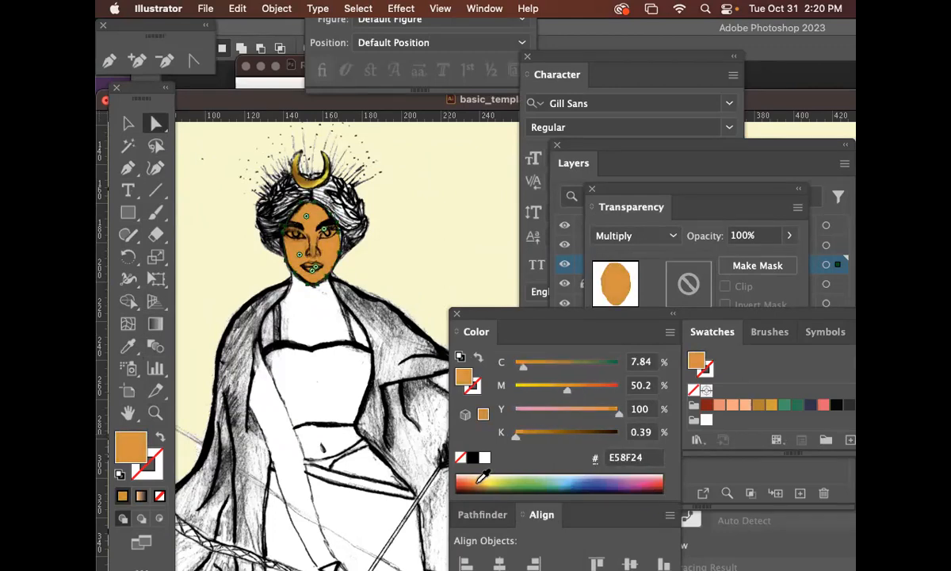
left_click_drag(481, 475, 491, 480)
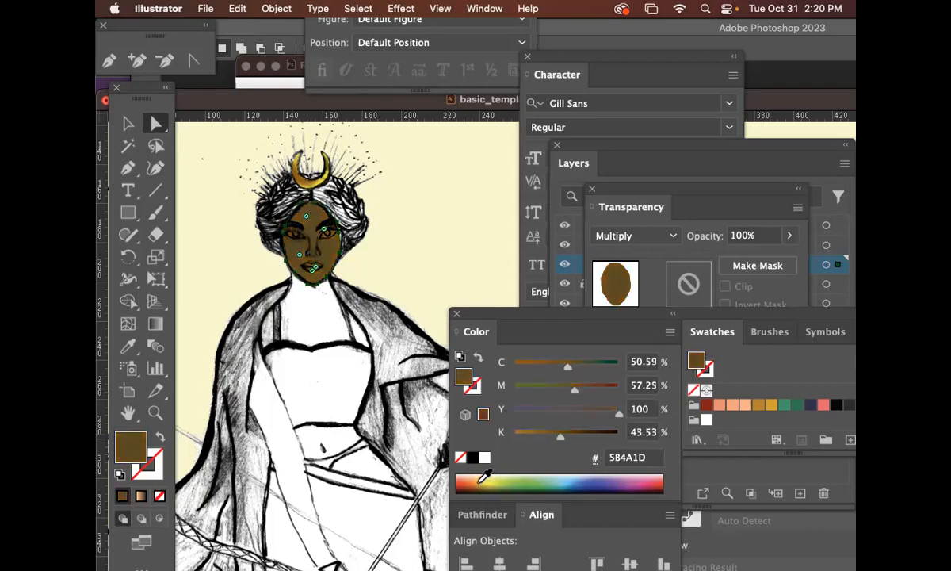
left_click(479, 481)
left_click(477, 478)
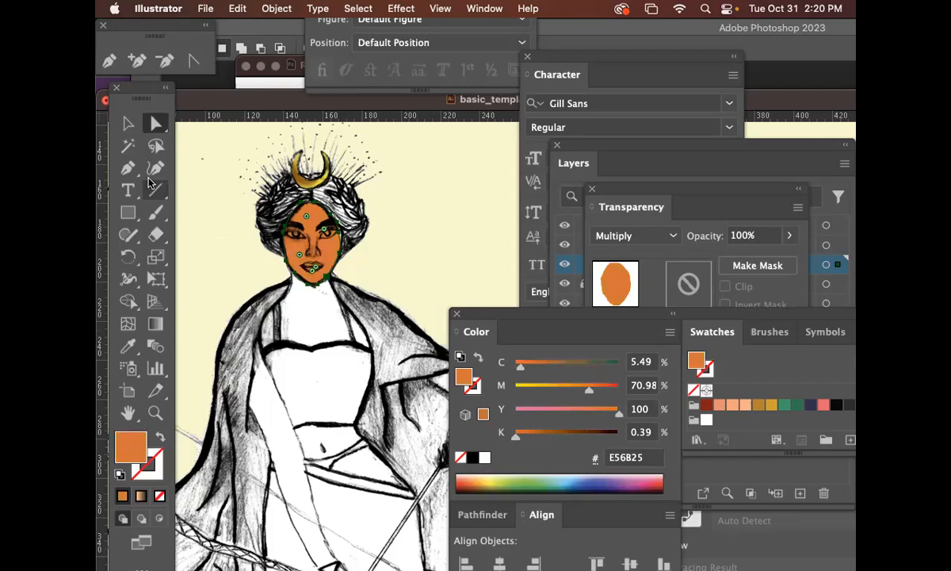
left_click(213, 175)
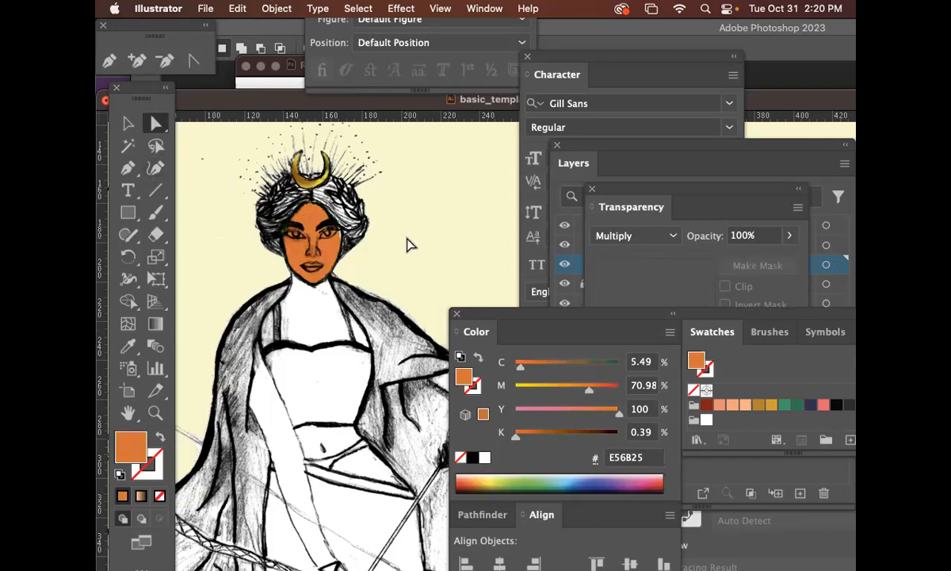
Step: Move the face shape's anchor points at both temples outward so the orange fill reaches the drawn outline
left_click(329, 256)
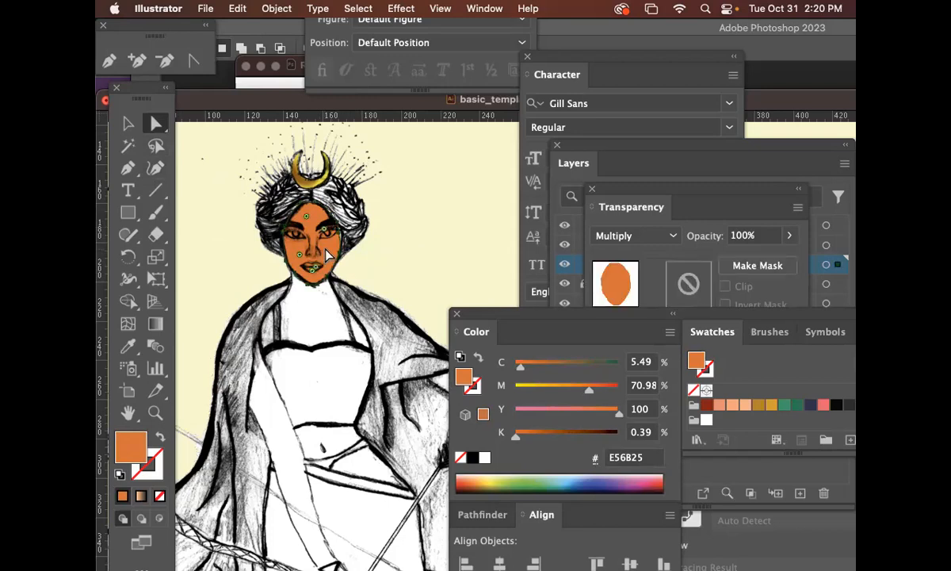
left_click(154, 412)
left_click_drag(329, 218, 476, 321)
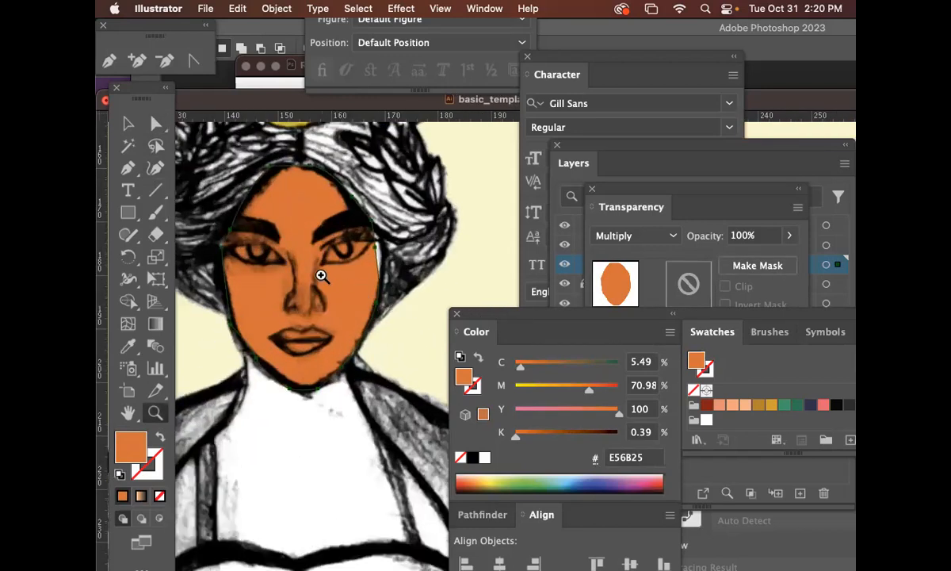
left_click(155, 123)
left_click(419, 243)
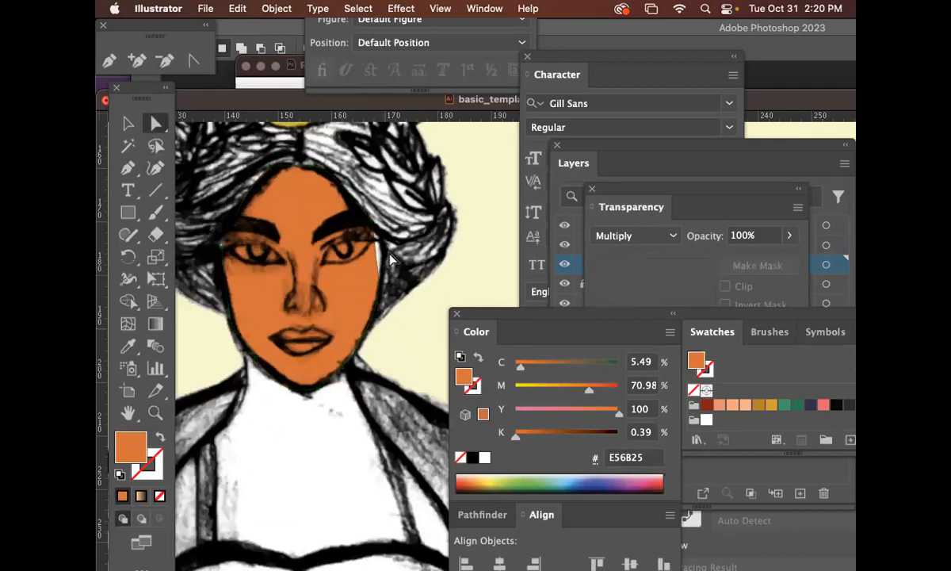
left_click(378, 251)
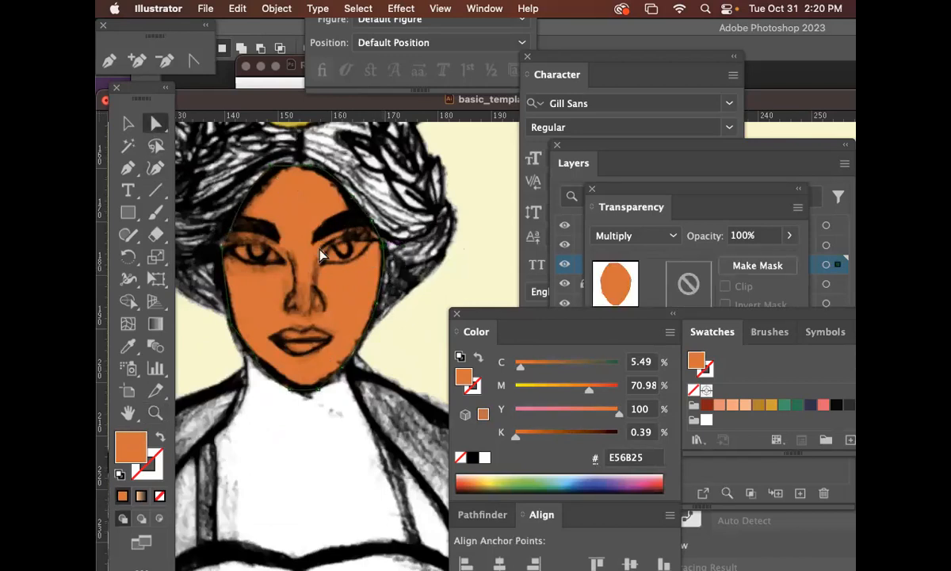
left_click_drag(222, 247, 217, 247)
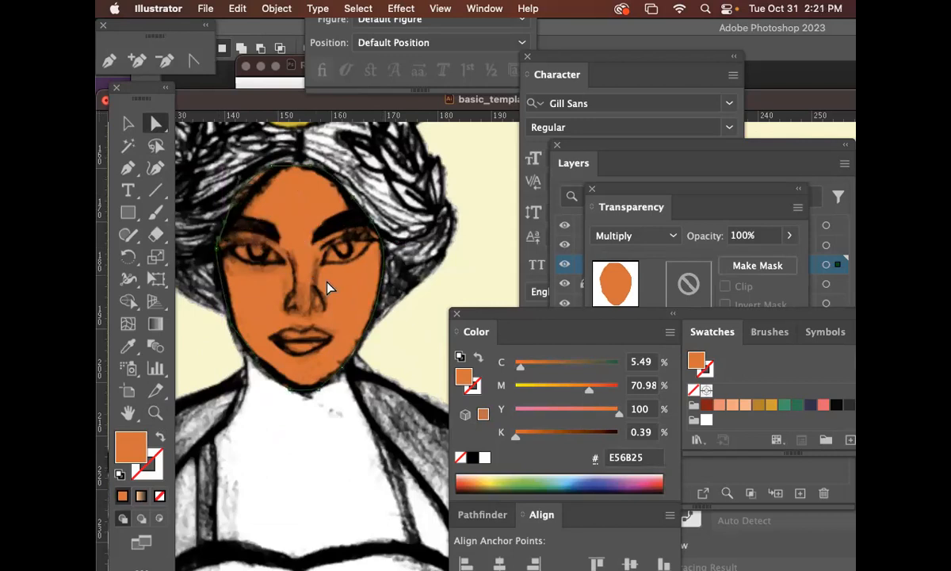
scroll(316, 301, "up", 3)
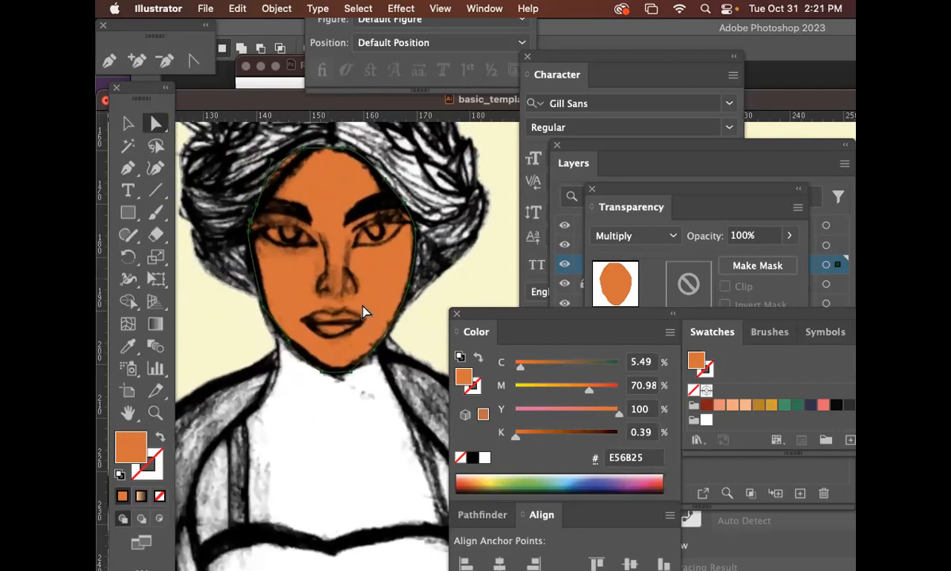
Step: Try to place a copy of the orange face shape beside the character's head
left_click(329, 258)
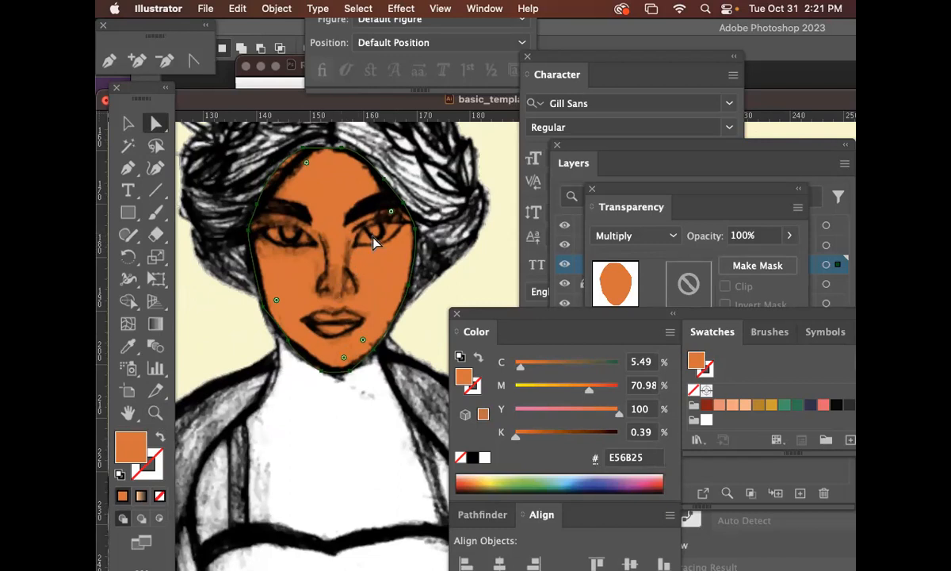
left_click(127, 124)
scroll(258, 191, "right", 3)
left_click_drag(238, 241, 476, 229)
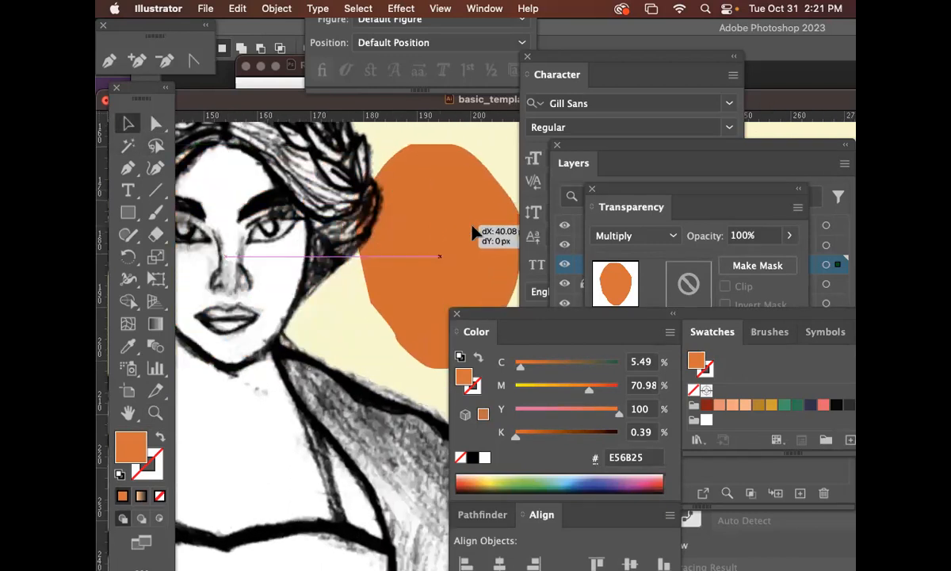
key("cmd+z")
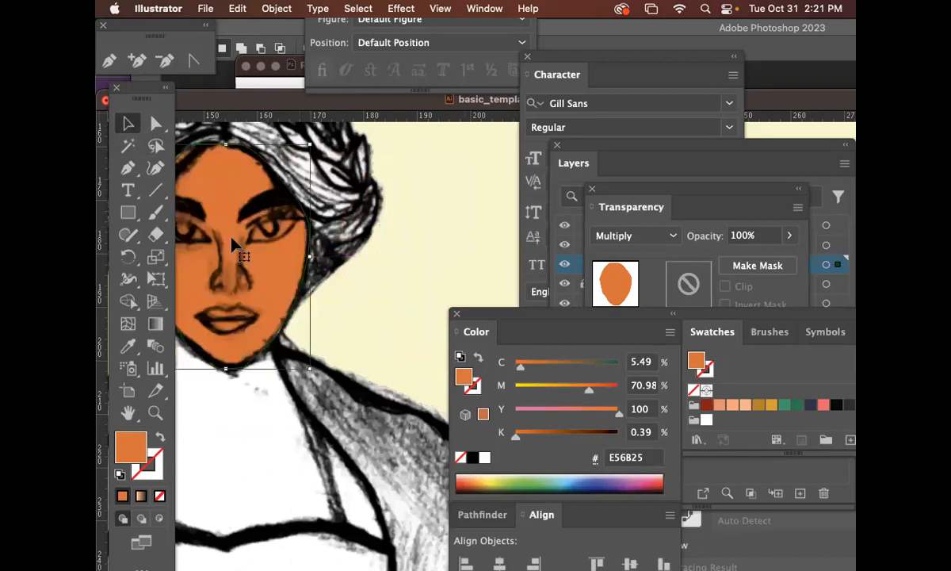
left_click_drag(234, 252, 466, 233)
left_click_drag(408, 240, 392, 220)
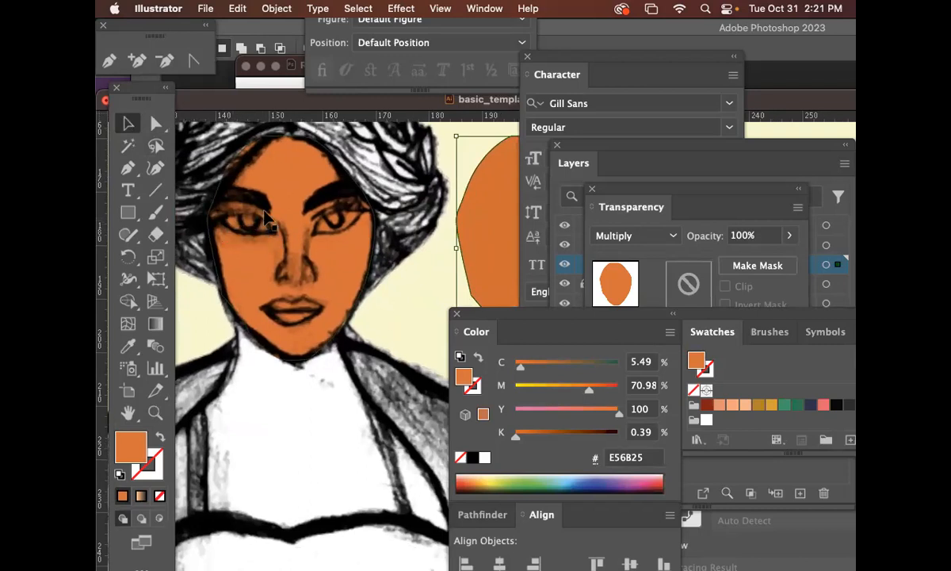
Step: Try to outline the eye at the face's left with the Pen tool as a closed orange shape
left_click(128, 168)
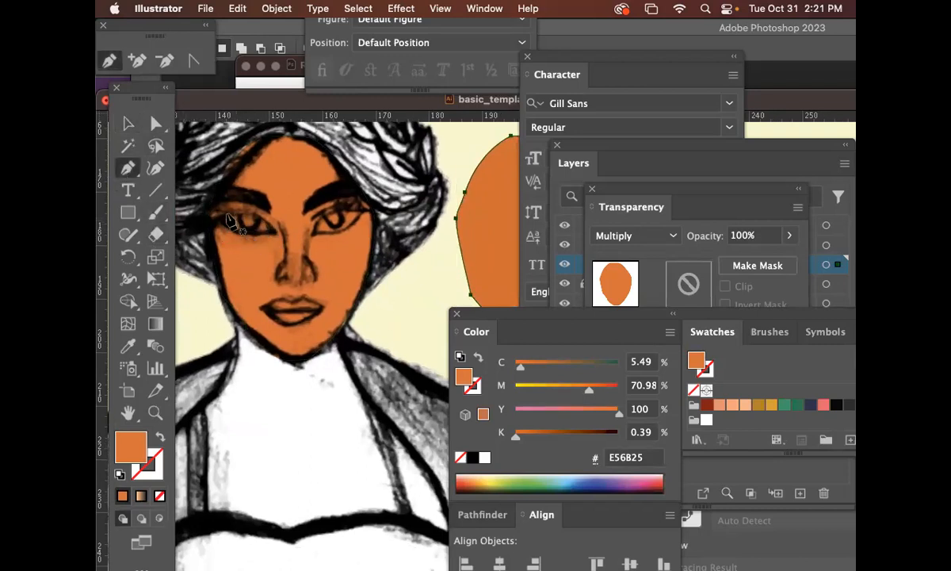
left_click(223, 215)
left_click_drag(274, 229, 289, 252)
left_click(273, 230)
left_click_drag(231, 229, 205, 217)
left_click(223, 215)
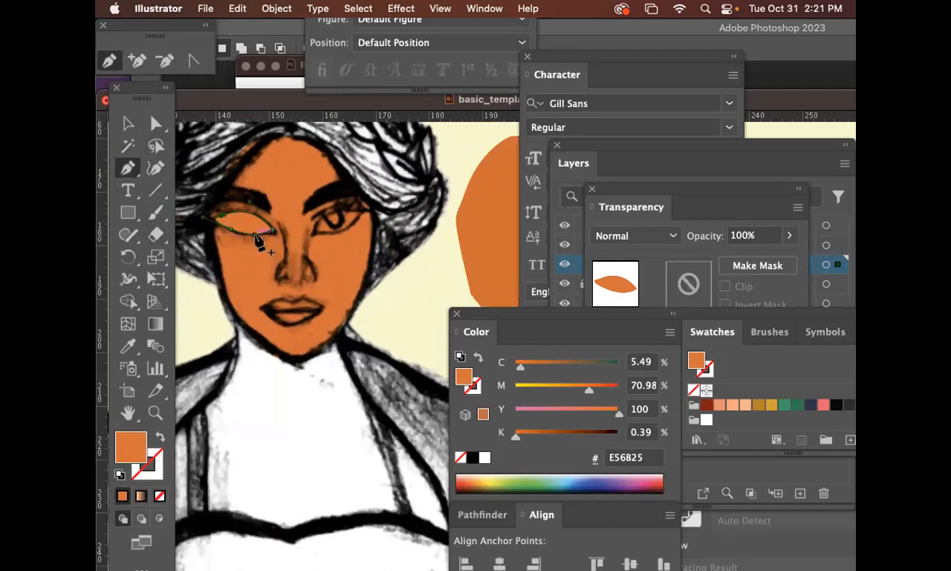
Step: Undo the orange eye shape and the copied face shape
key("super+z")
key("super+z")
key("super+z")
key("super+z")
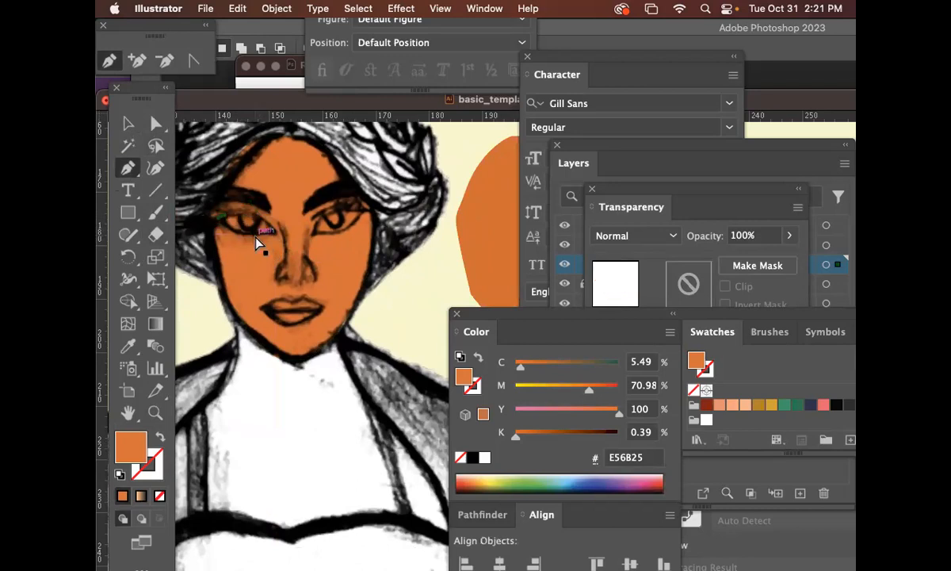
key("super+z")
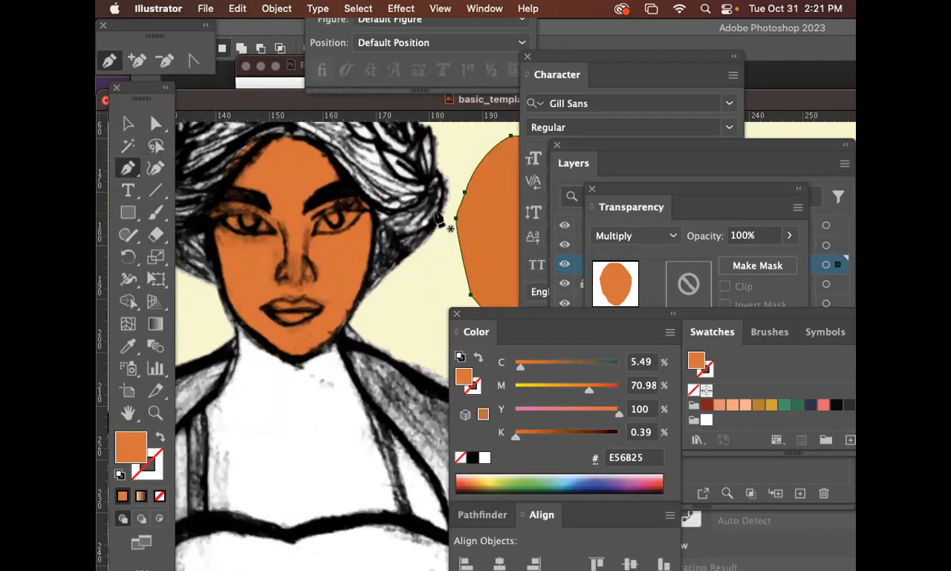
key("super+z")
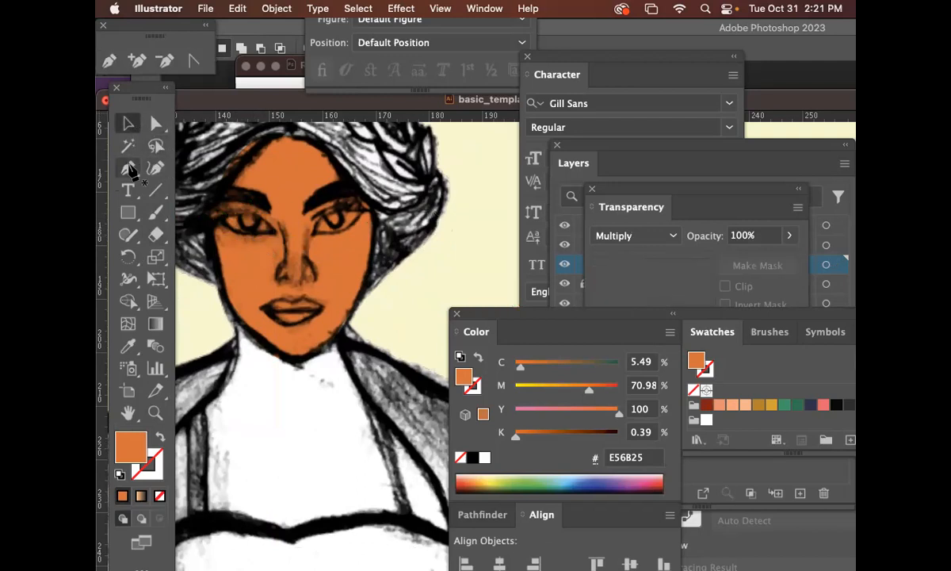
Step: Set the Pen tool's fill color to green 0BCE0B
double_click(132, 458)
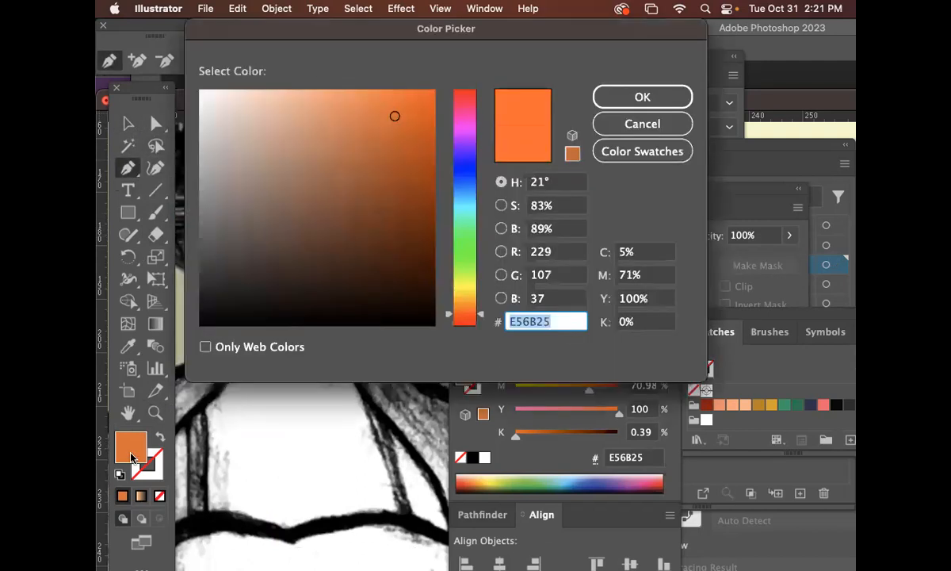
left_click(426, 233)
left_click(465, 246)
left_click(421, 134)
left_click(424, 133)
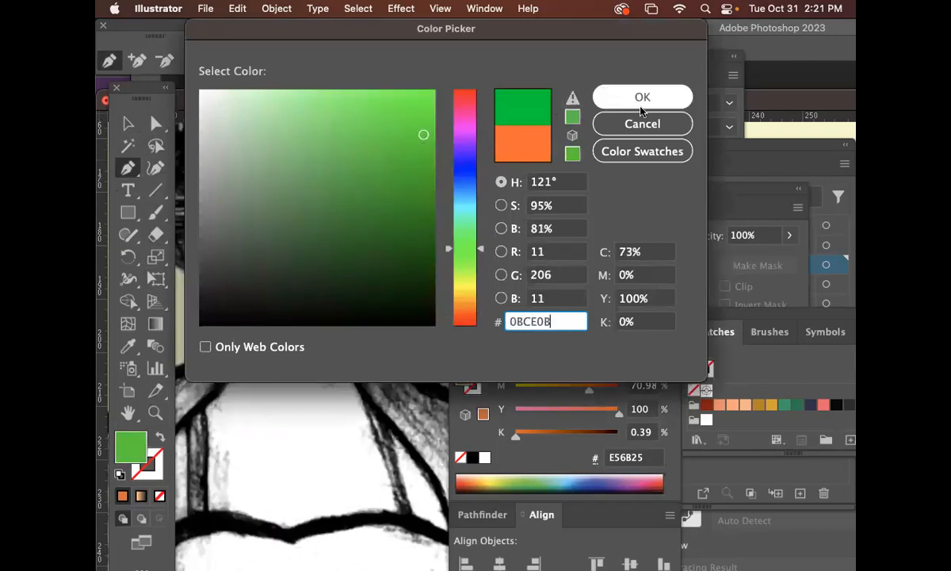
left_click(601, 97)
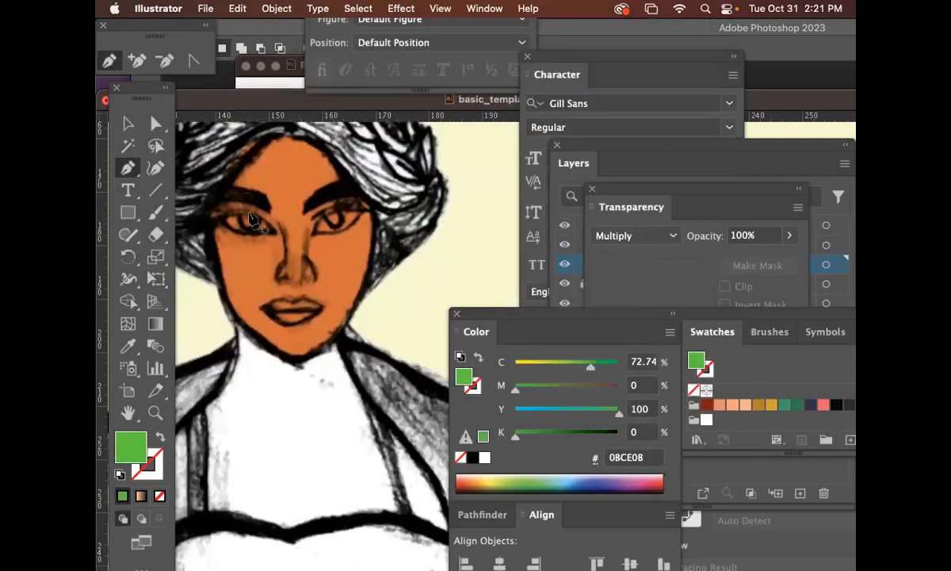
Step: Outline both of the character's eyes with the Pen tool as closed green shapes over the orange face
left_click_drag(256, 221, 222, 221)
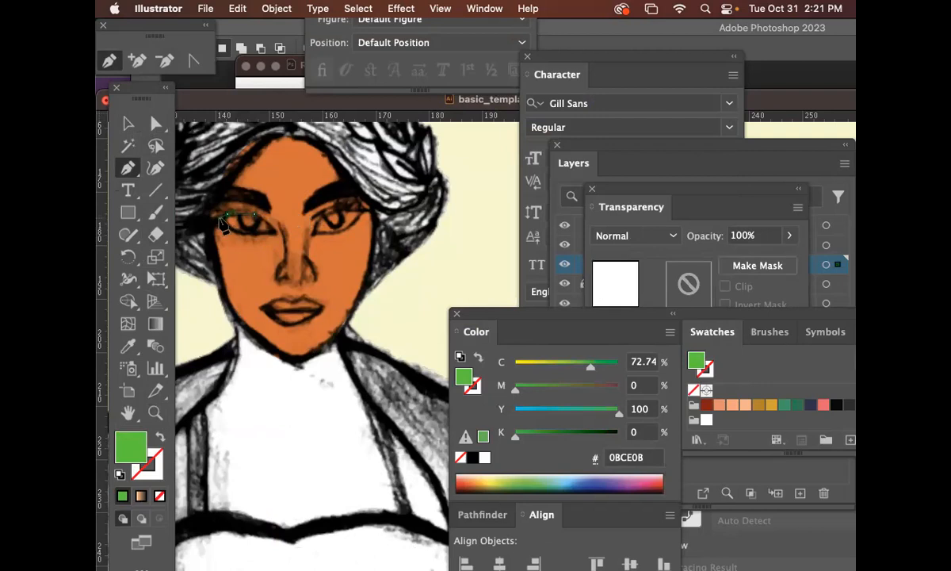
left_click(236, 232)
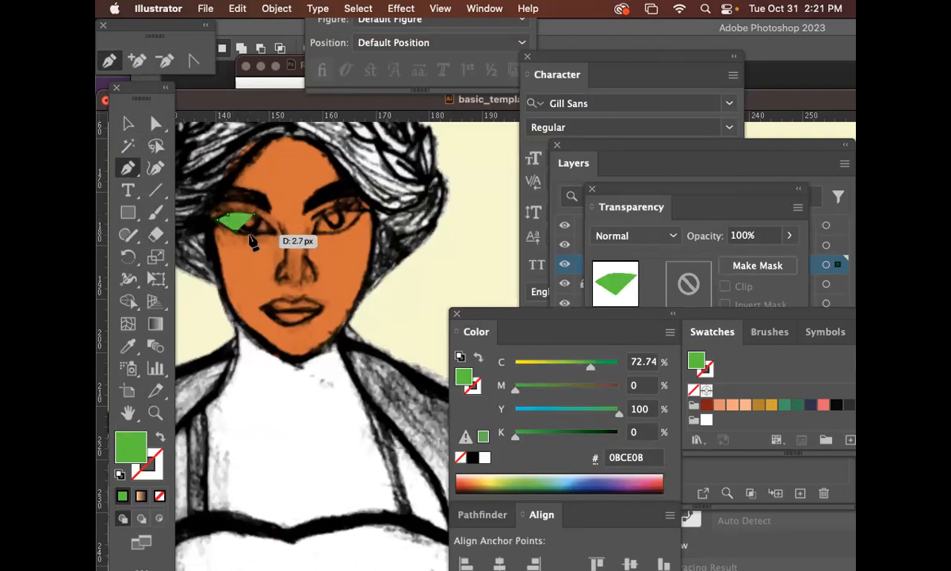
left_click(255, 235)
left_click_drag(261, 237, 252, 216)
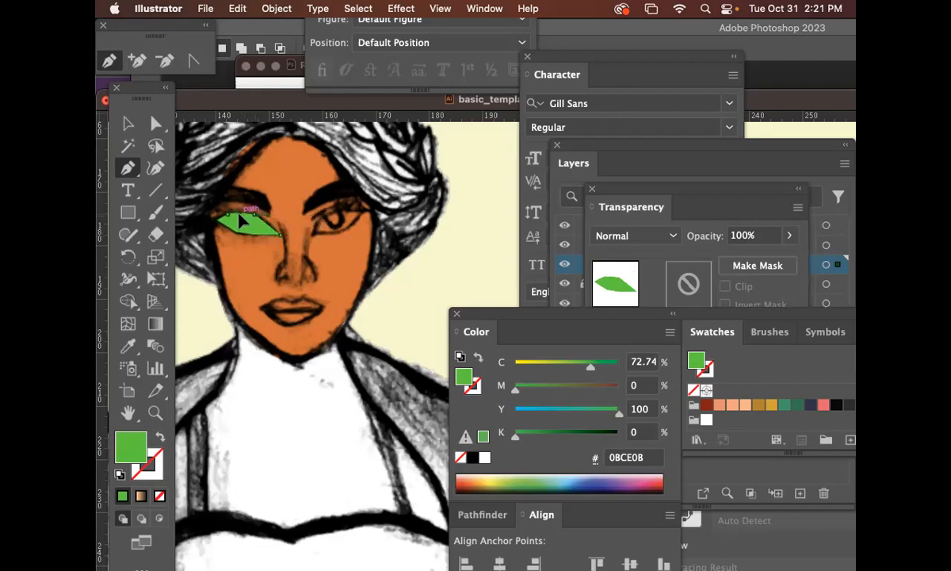
left_click(241, 212)
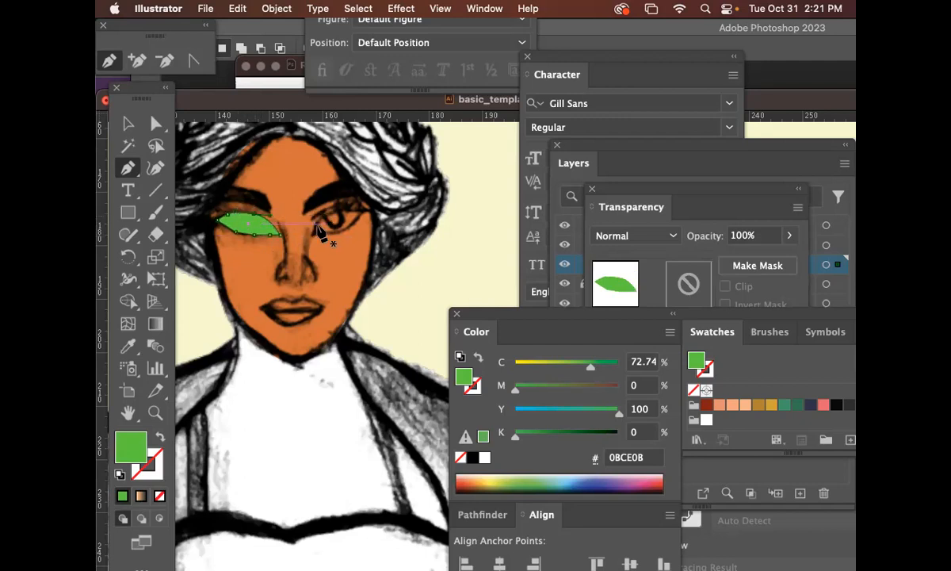
mouse_move(314, 231)
left_mouse_down()
mouse_move(328, 211)
mouse_move(388, 209)
mouse_move(321, 231)
left_mouse_up()
left_click(313, 232)
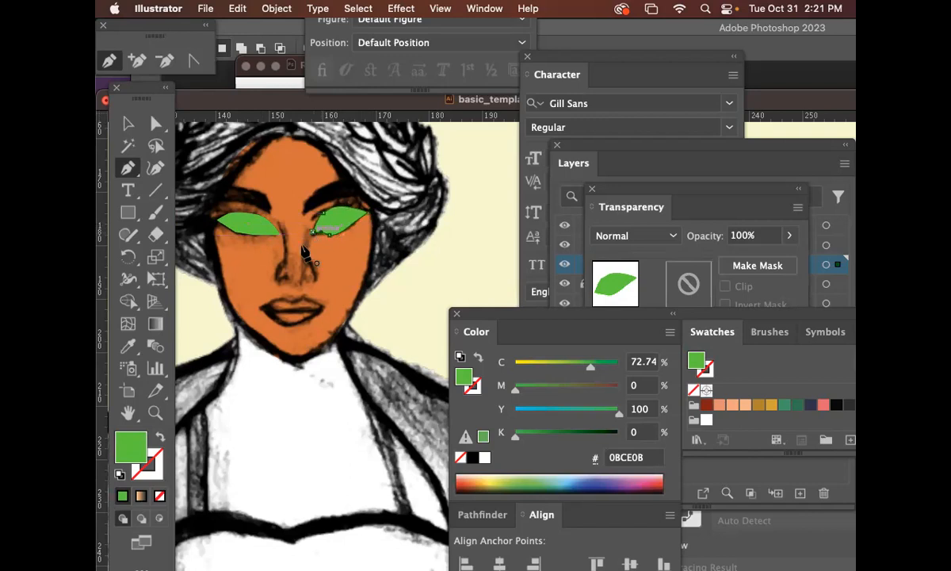
Step: Subtract the green eye shape at the face's left from the orange face with the Pathfinder Minus Front operation
left_click(128, 123)
left_click(316, 277)
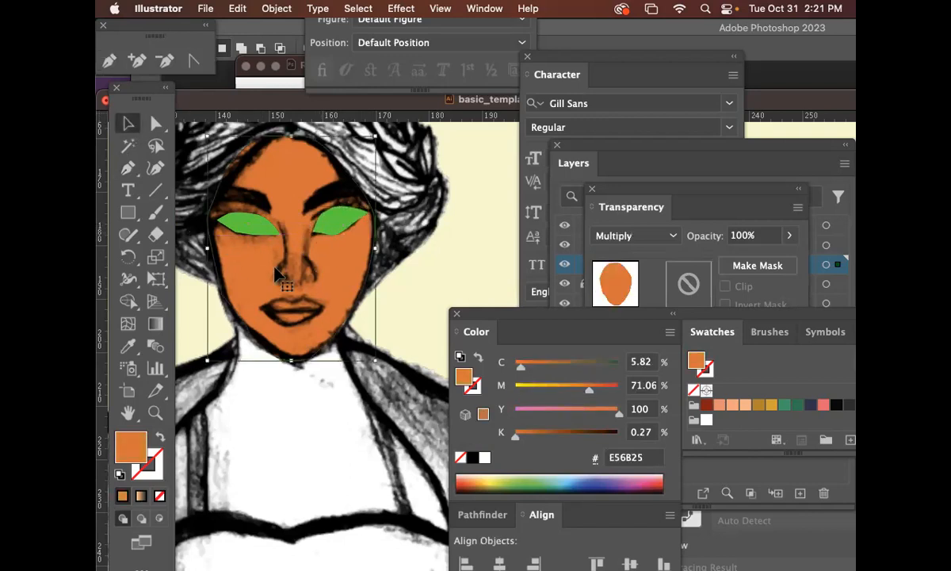
left_click(252, 229)
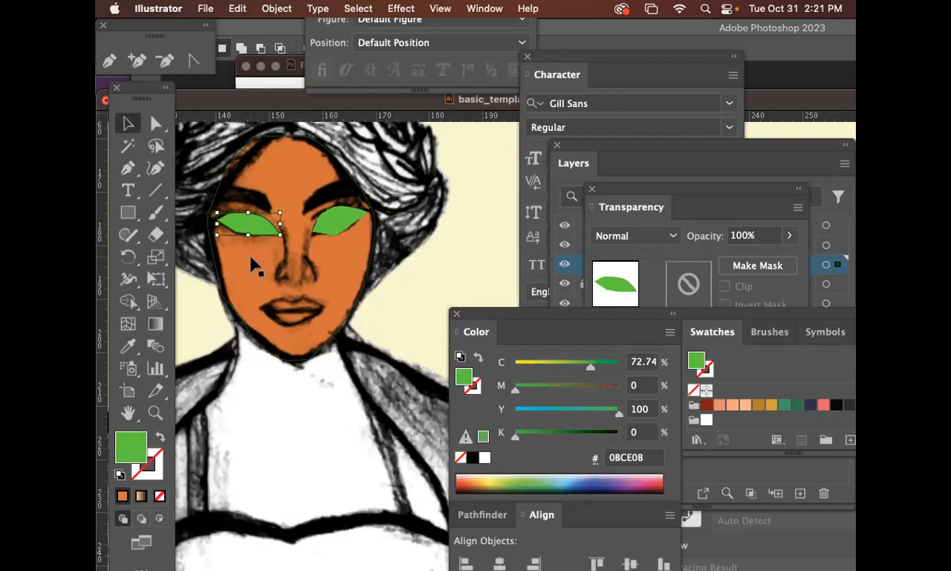
left_click(262, 279, "shift")
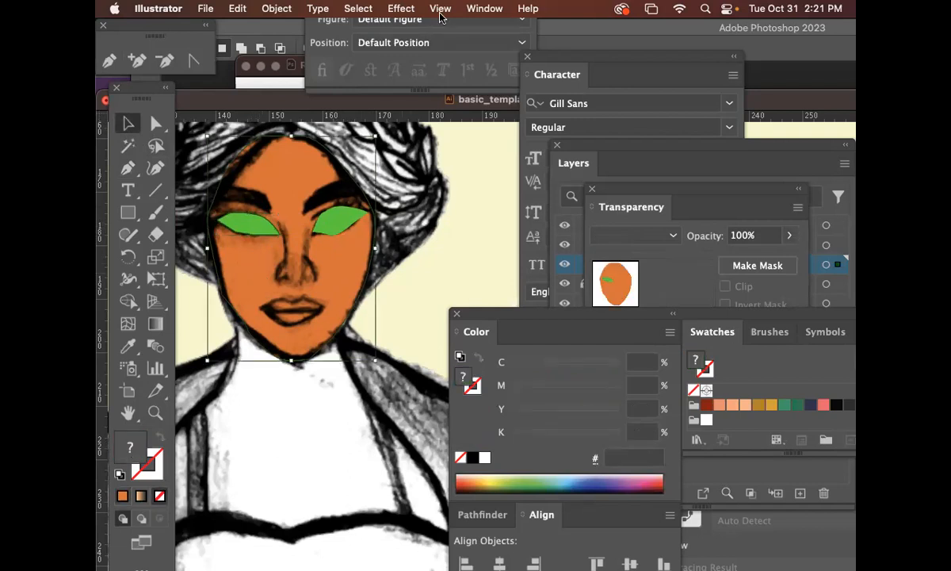
left_click(482, 9)
mouse_move(500, 558)
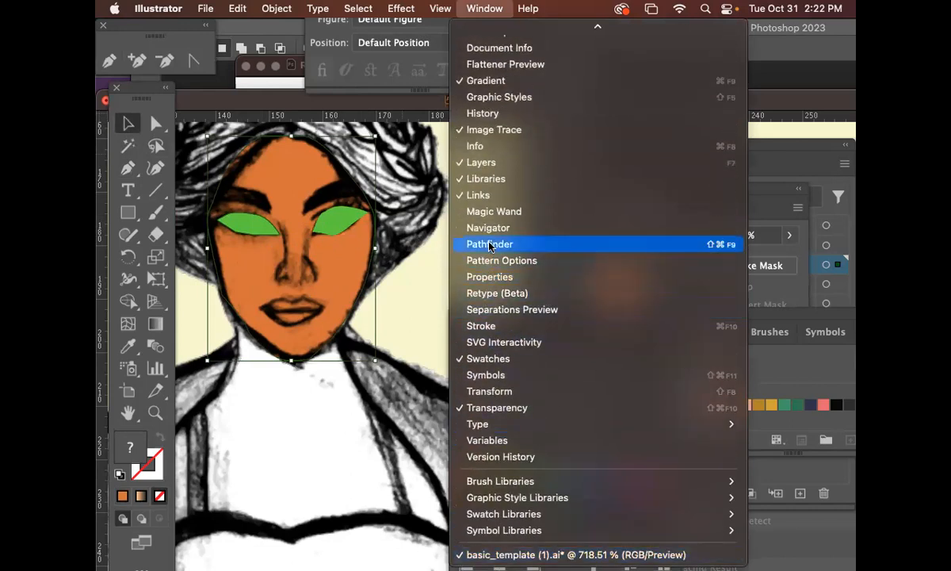
left_click(490, 245)
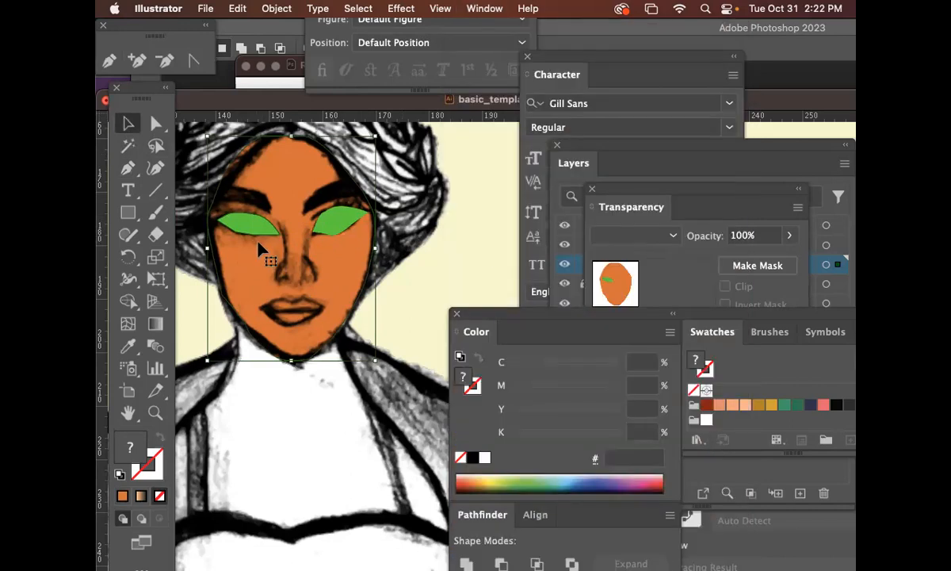
left_click_drag(522, 327, 570, 109)
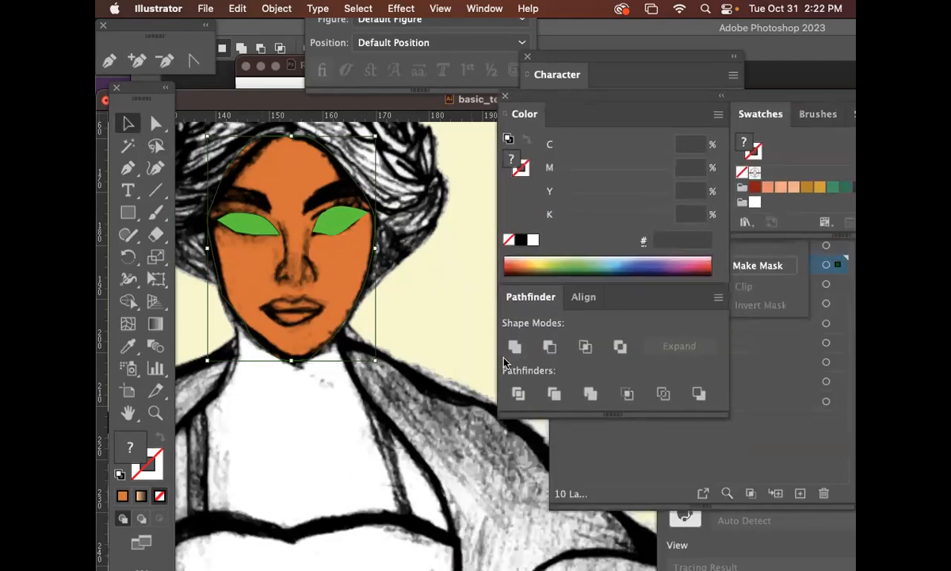
left_click(550, 353)
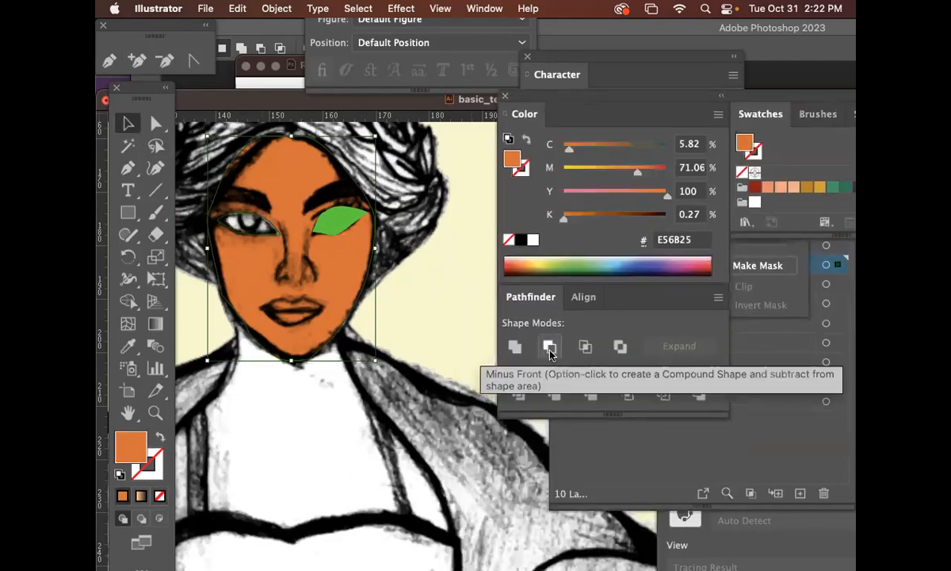
Step: Cut the green eye shape at the face's right out of the orange face with Minus Front
left_click(341, 228)
left_click(354, 271, "shift")
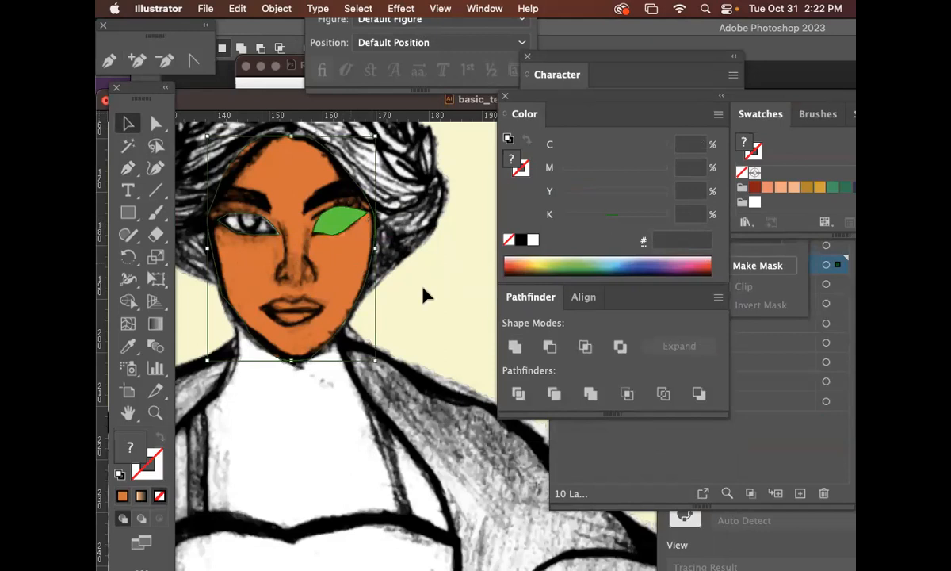
left_click(548, 350)
Step: Move the cut-out face shape beside the head to inspect its eye holes, and undo the moves
left_click_drag(330, 270, 464, 300)
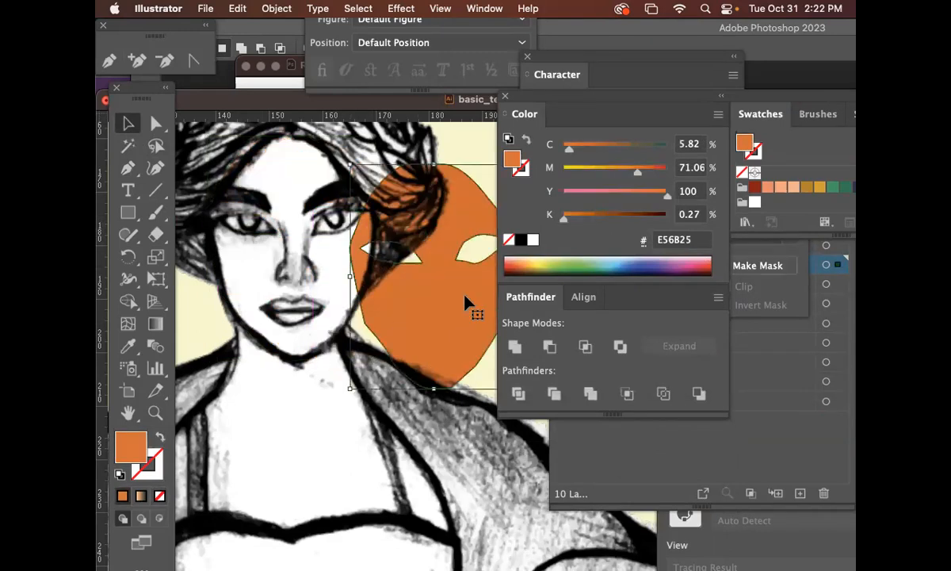
left_click_drag(400, 293, 231, 295)
left_click_drag(304, 298, 446, 297)
key("cmd+z")
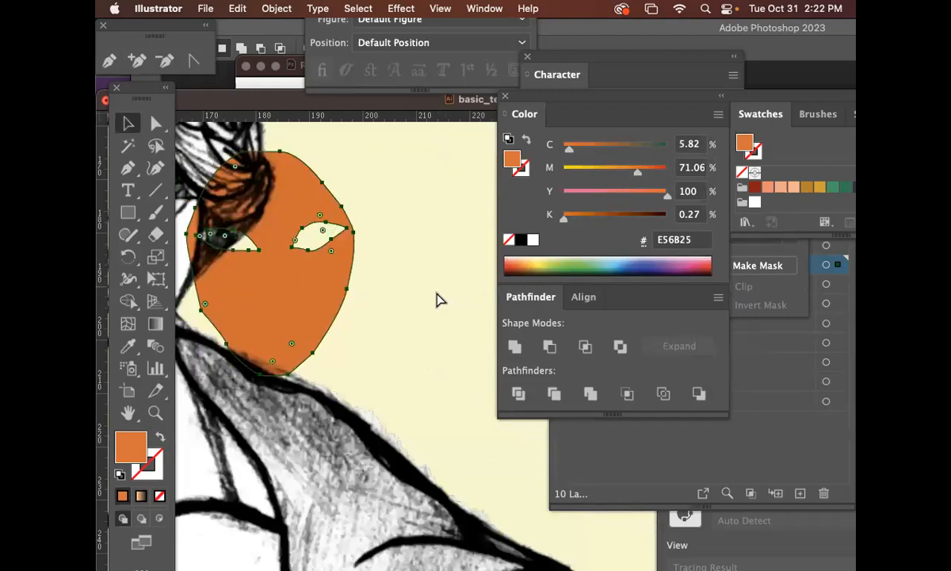
key("cmd+z")
scroll(482, 282, "left", 6)
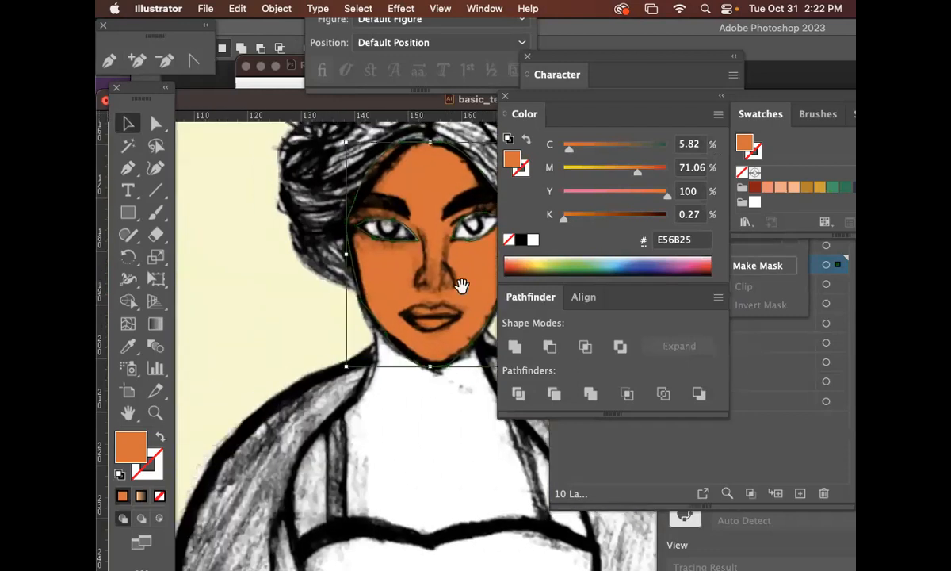
Step: Create a new layer named "eyes only" above the character head color layer
left_click(757, 448)
left_click(845, 164)
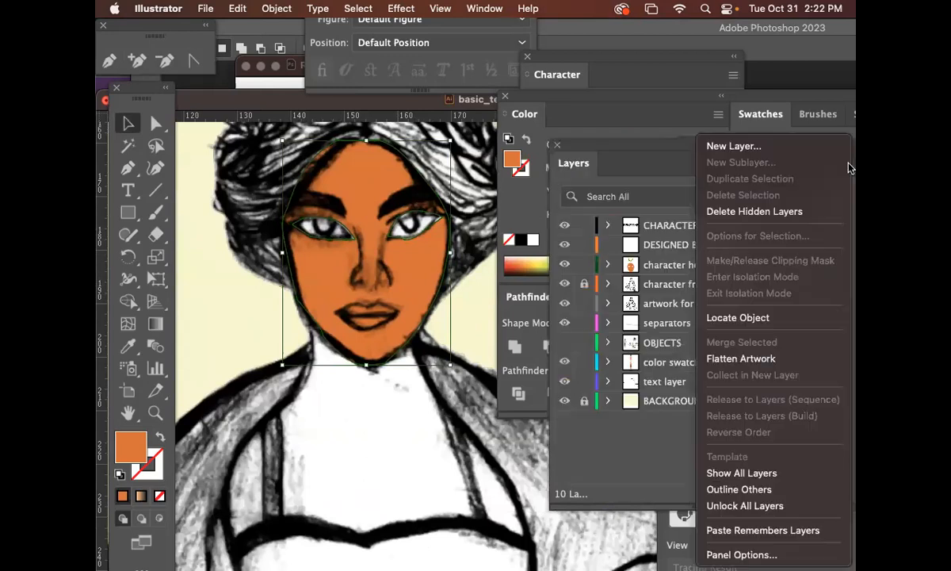
left_click(789, 146)
type("eyes only")
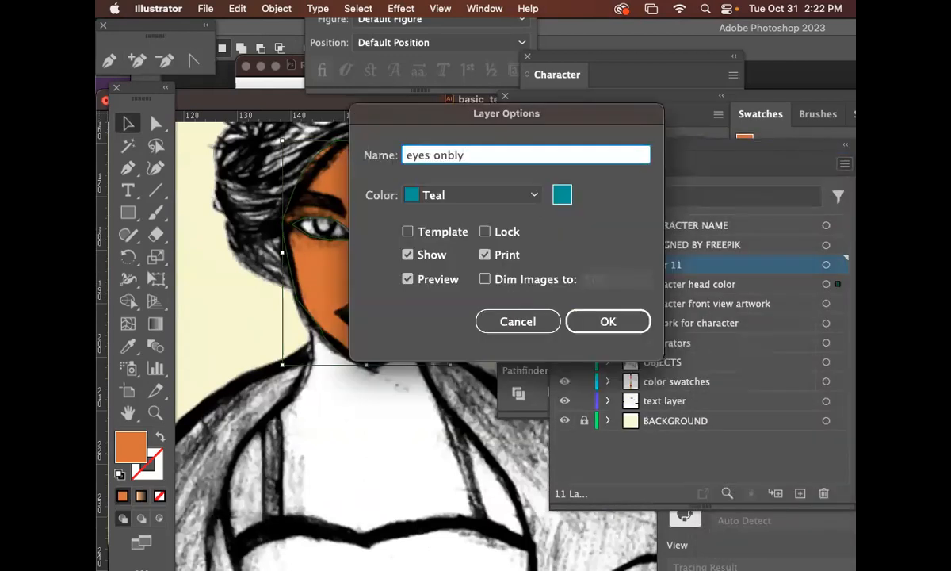
key("Return")
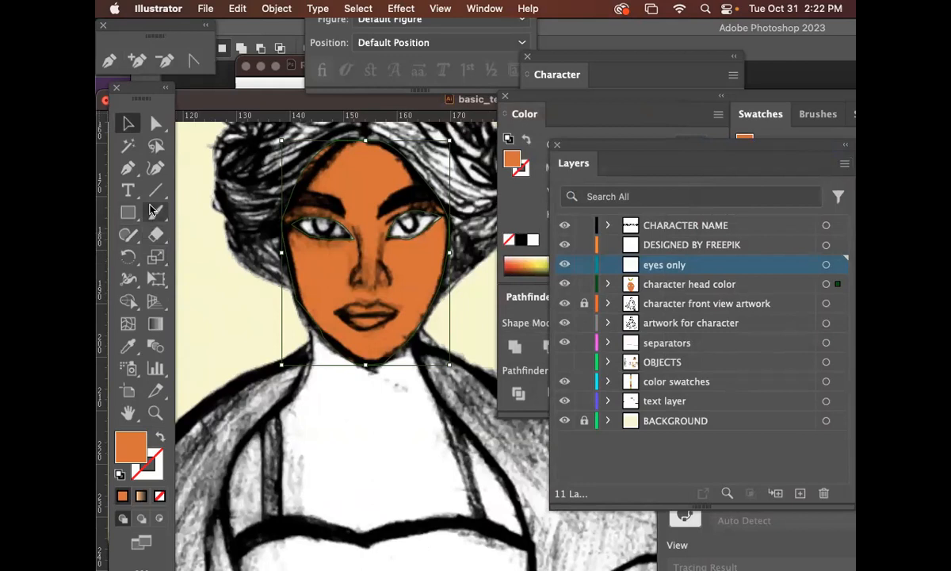
Step: Trace the iris of the eye at the face's left with the Pen tool as a closed shape on the eyes only layer
left_click_drag(128, 212, 190, 257)
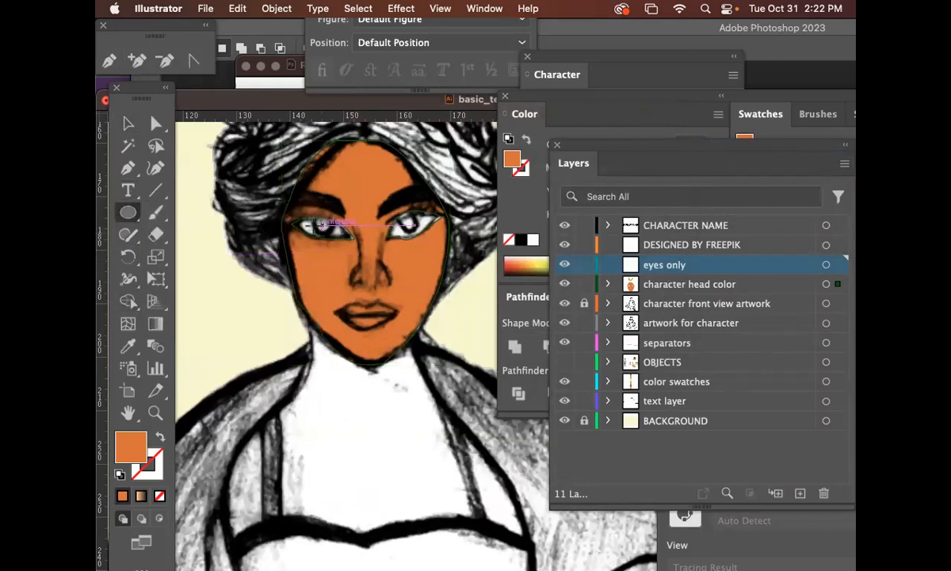
left_click(156, 412)
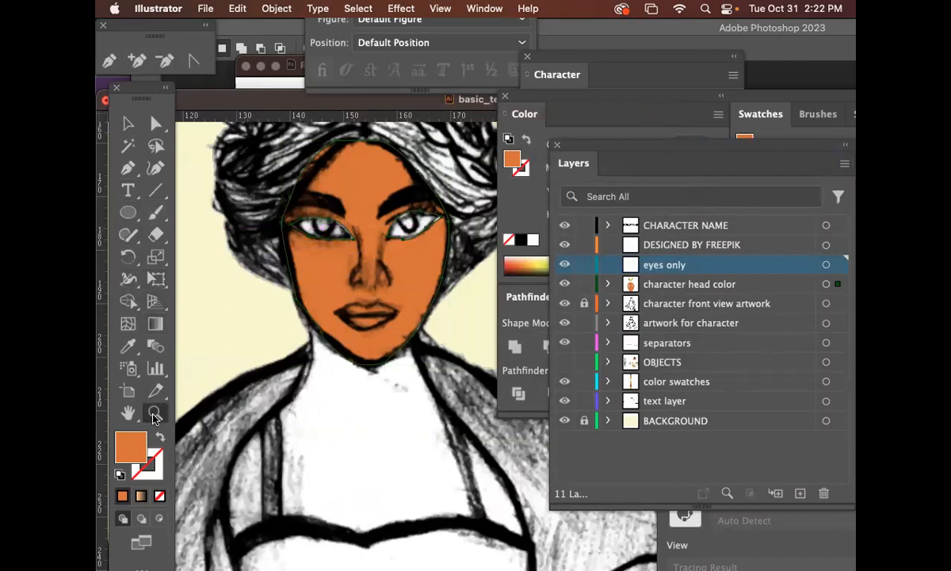
left_click(316, 211)
left_click(128, 169)
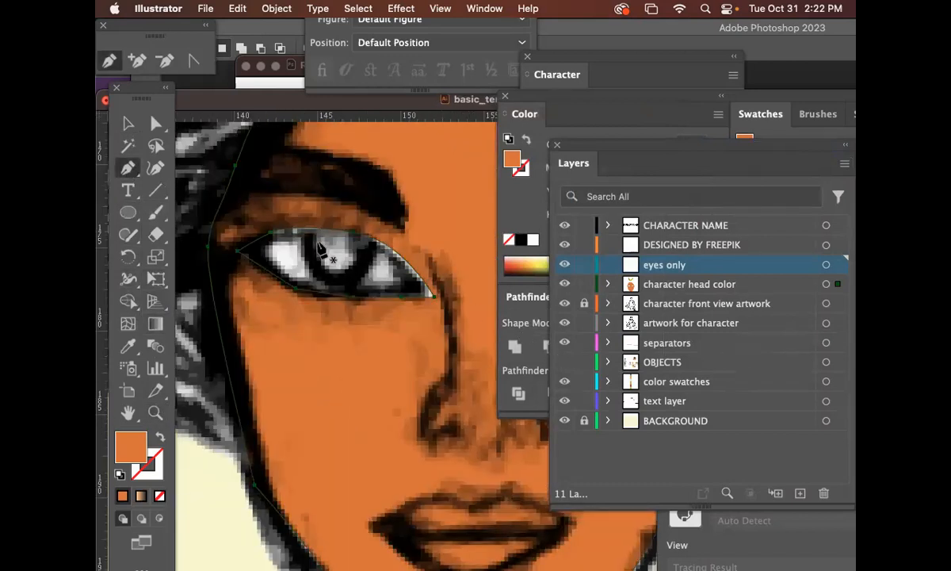
left_click(308, 231)
left_click_drag(336, 282, 374, 243)
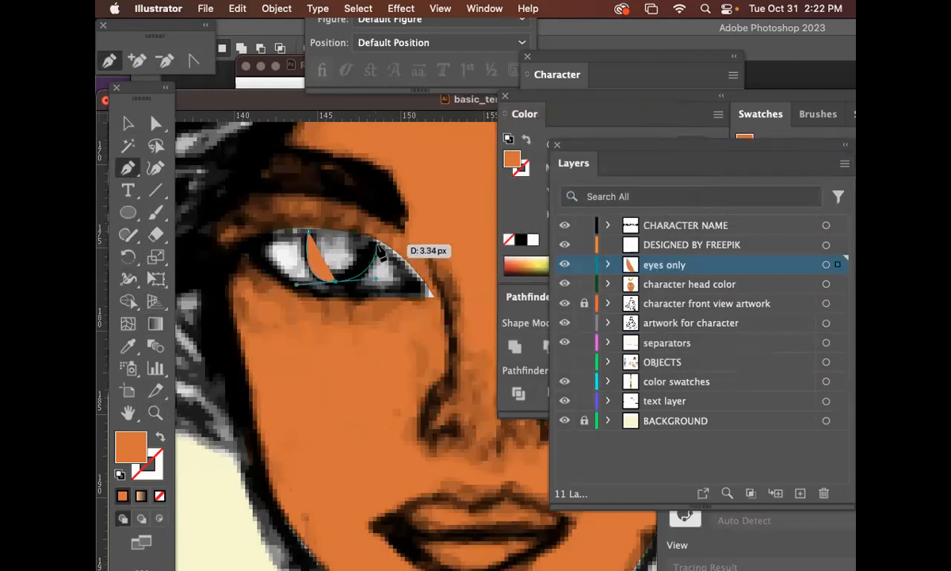
left_click_drag(309, 232, 311, 235)
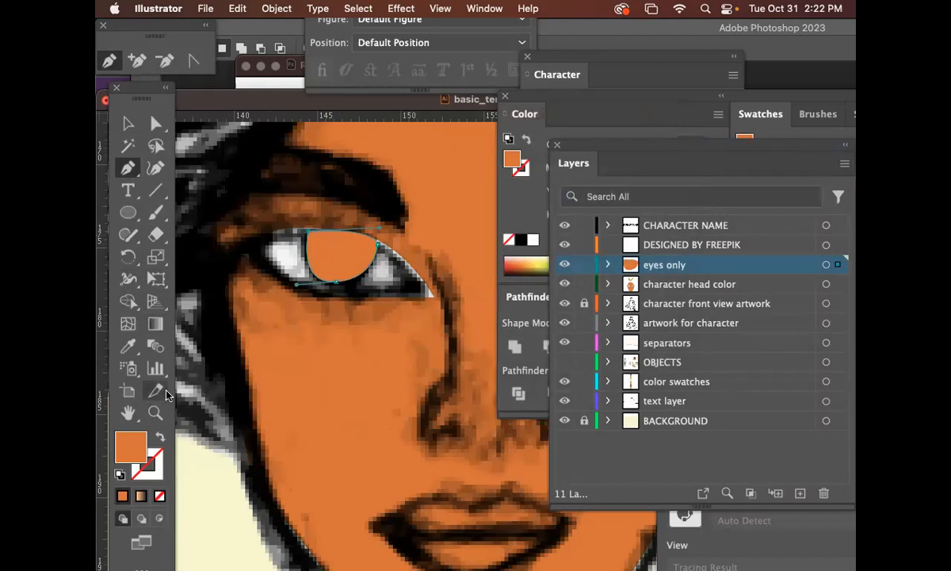
Step: Set the traced iris shape's fill color to dark green 067F03
double_click(136, 446)
left_click_drag(466, 290, 461, 236)
left_click(466, 249)
left_click(430, 207)
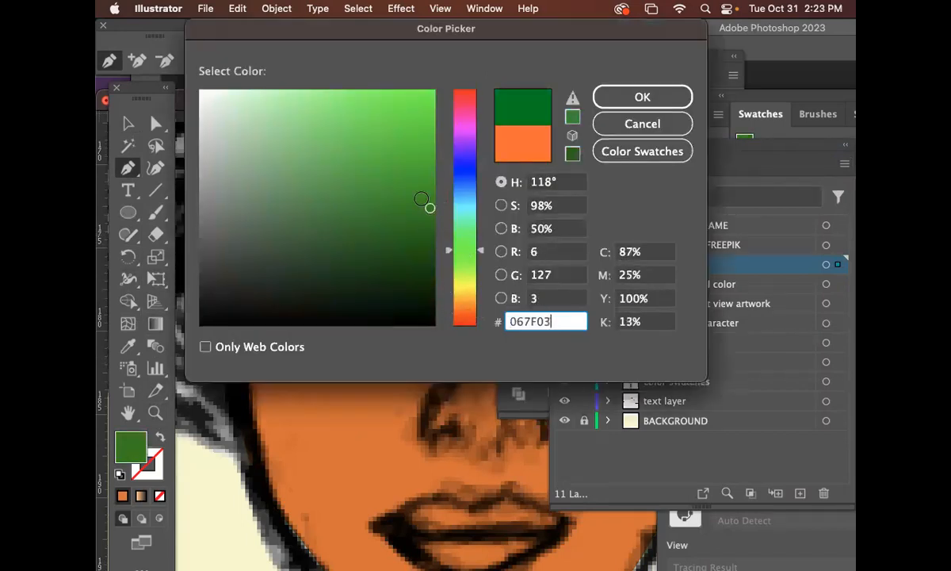
left_click(661, 102)
Step: Set the green iris shape's blending mode to Multiply
left_click_drag(613, 147, 537, 342)
left_click(662, 328)
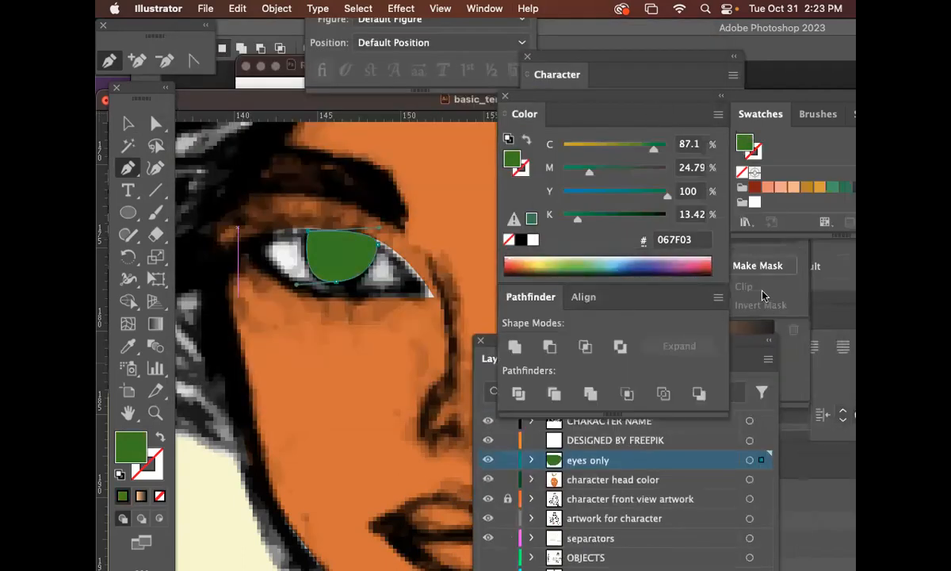
left_click(762, 281)
left_click(668, 236)
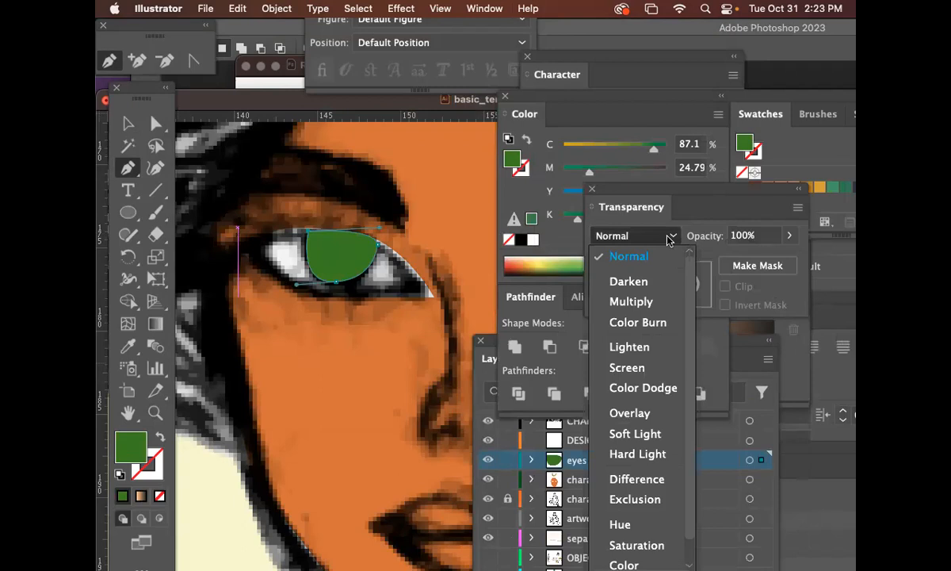
left_click(648, 301)
key("v")
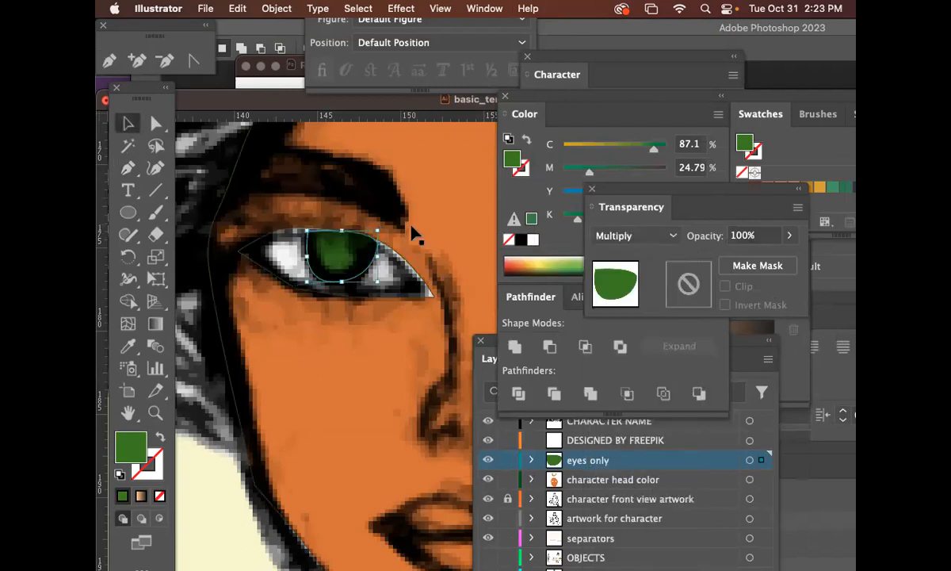
Step: Trace the iris of the eye at the face's right with the Pen tool as a closed orange shape
left_click(386, 207)
key("super+minus")
key("super+minus")
key("super+minus")
scroll(397, 232, "right", 5)
scroll(397, 232, "down", 2)
left_click(155, 413)
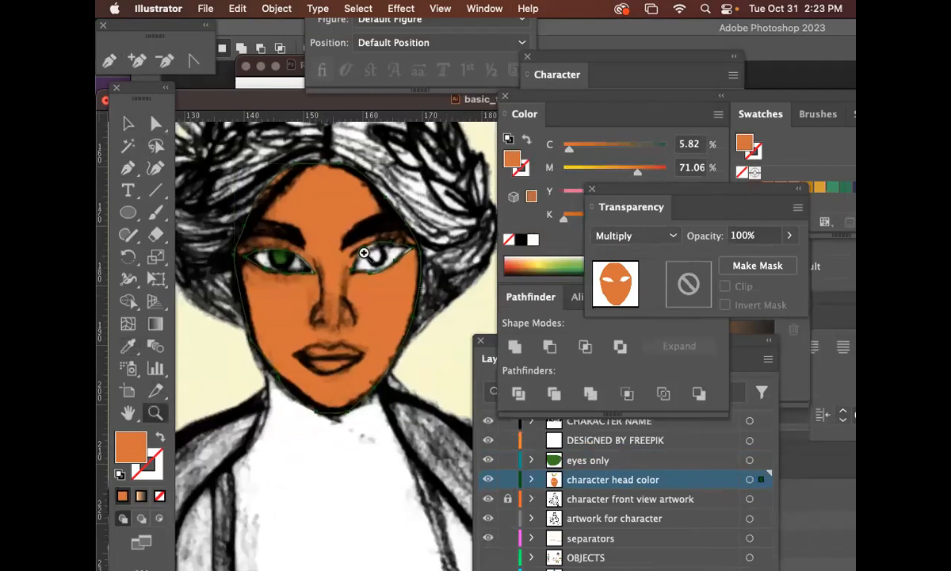
left_click(366, 255)
left_click(395, 284)
key("p")
left_click(332, 246)
left_click_drag(364, 283, 400, 262)
left_click(390, 243)
left_click(379, 213)
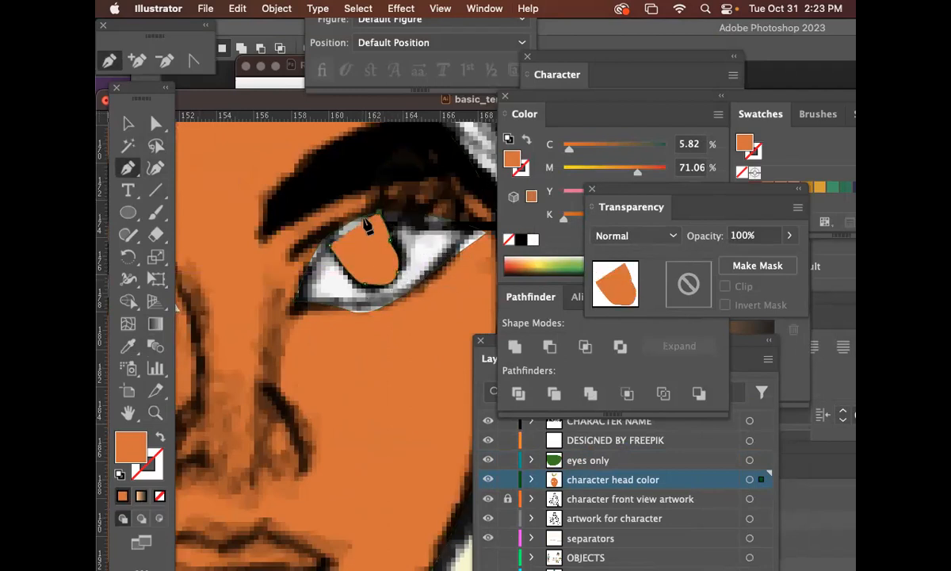
left_click_drag(331, 246, 320, 278)
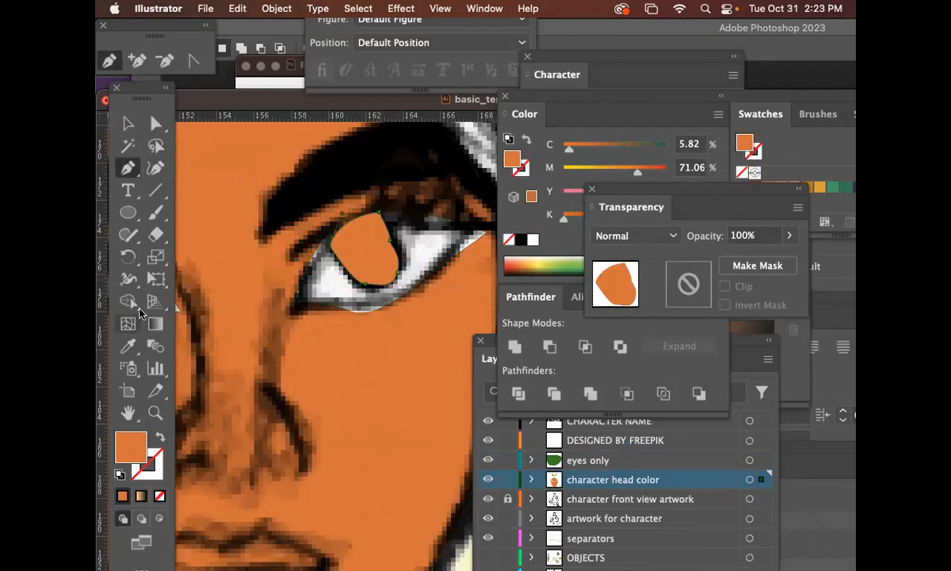
Step: Copy the green Multiply appearance of the first iris onto the second iris with the Eyedropper tool
left_click(128, 346)
scroll(317, 261, "left", 5)
key("super+minus")
key("super+minus")
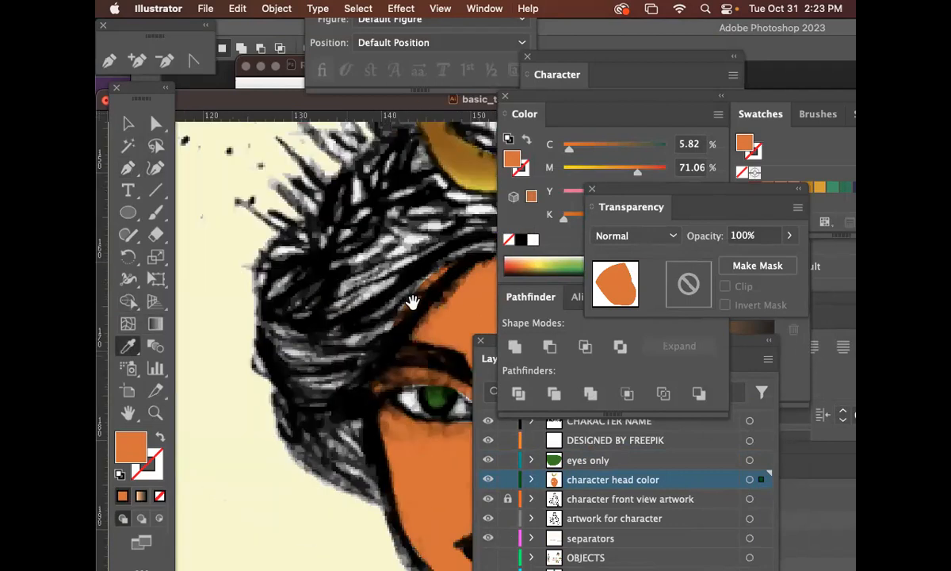
left_click_drag(412, 302, 236, 180)
left_click(256, 276)
left_click(128, 123)
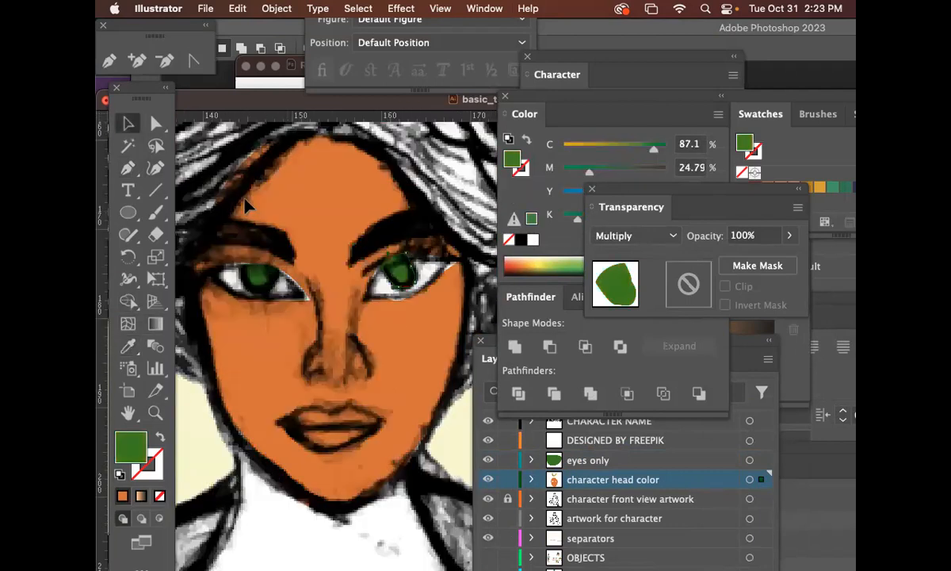
left_click(321, 225)
key("super+minus")
key("super+minus")
key("super+minus")
left_click_drag(450, 349, 194, 159)
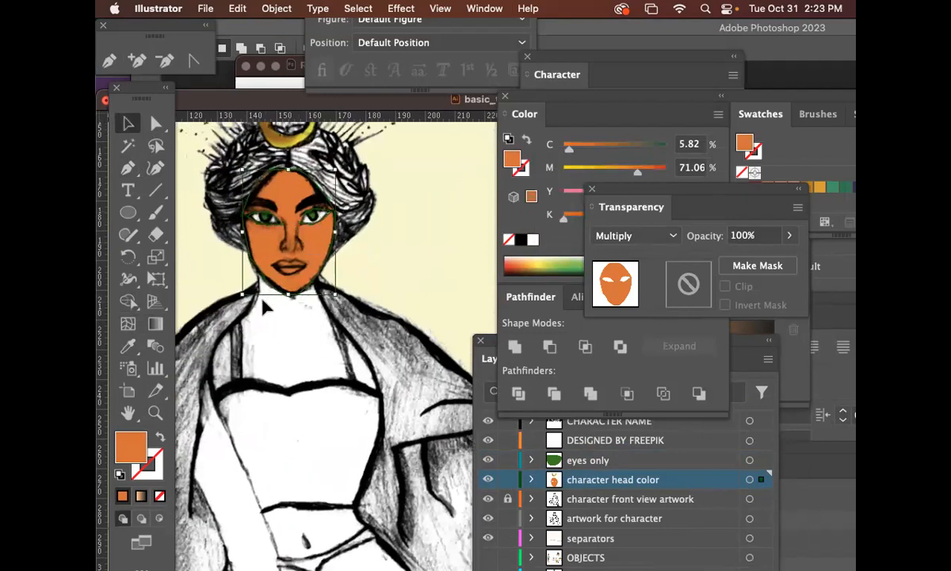
Step: Trace a closed lip shape over the mouth with the Pen tool and fill it with red #B73125
left_click(156, 413)
left_click(295, 248)
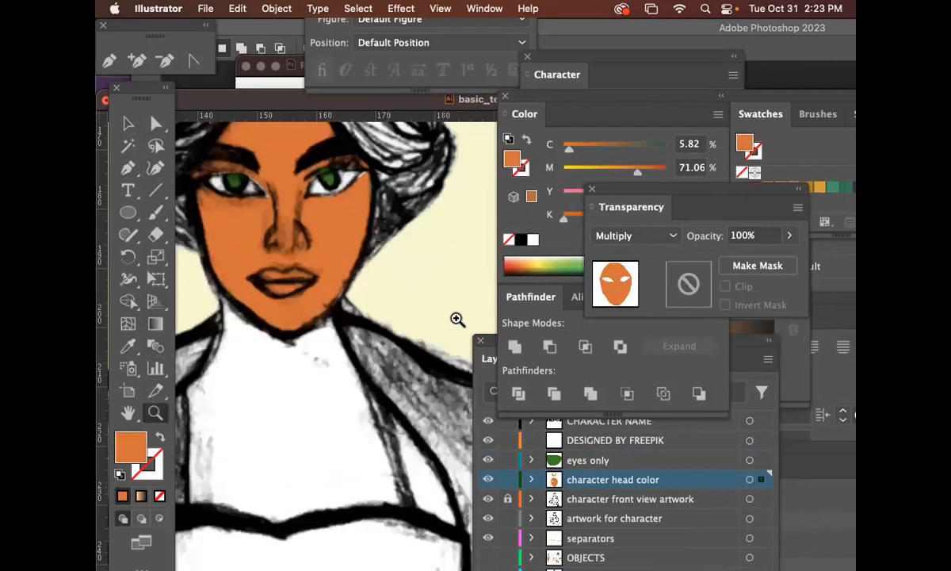
left_click(129, 167)
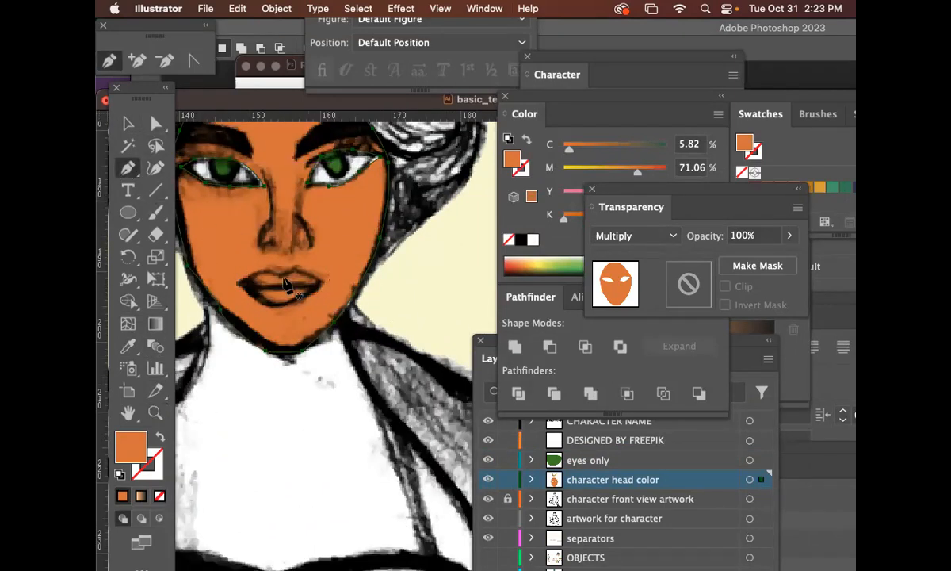
left_click(278, 276)
left_click(265, 271)
left_click(239, 281)
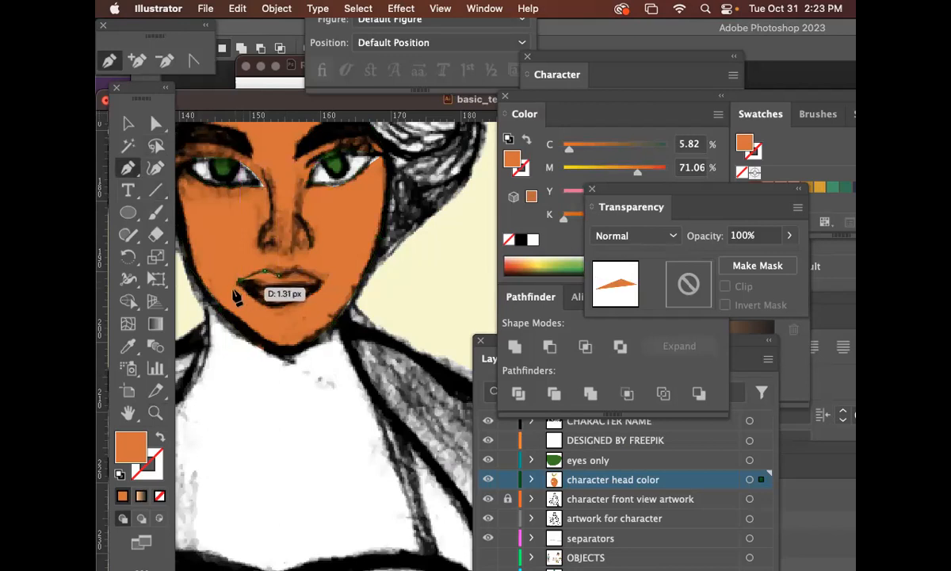
left_click(279, 304)
left_click(287, 306)
left_click(314, 293)
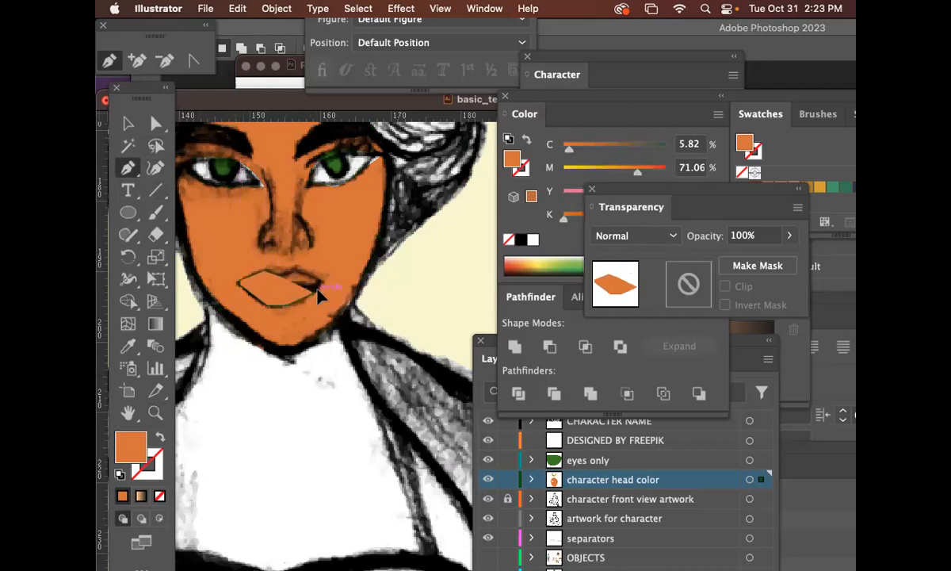
left_click(320, 286)
left_click(295, 267)
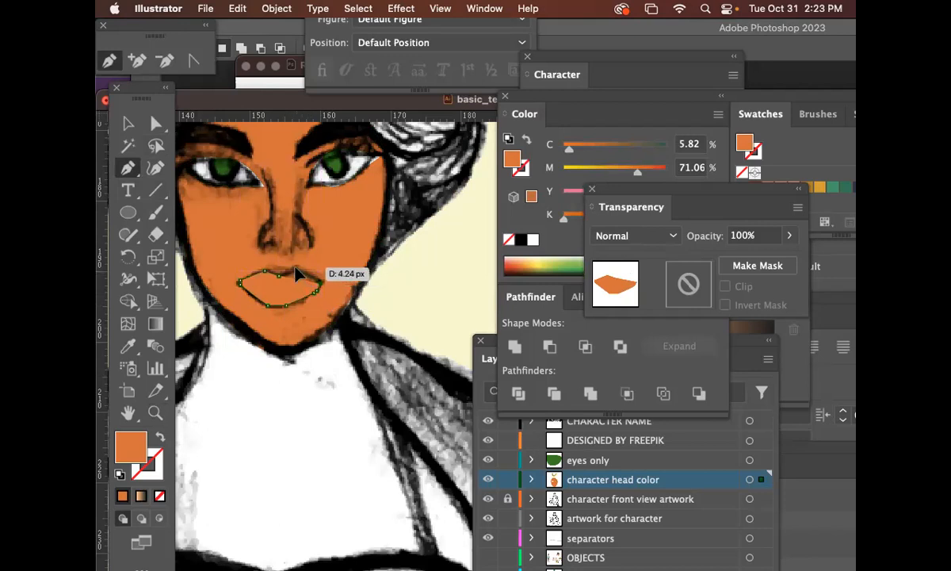
left_click_drag(279, 274, 282, 278)
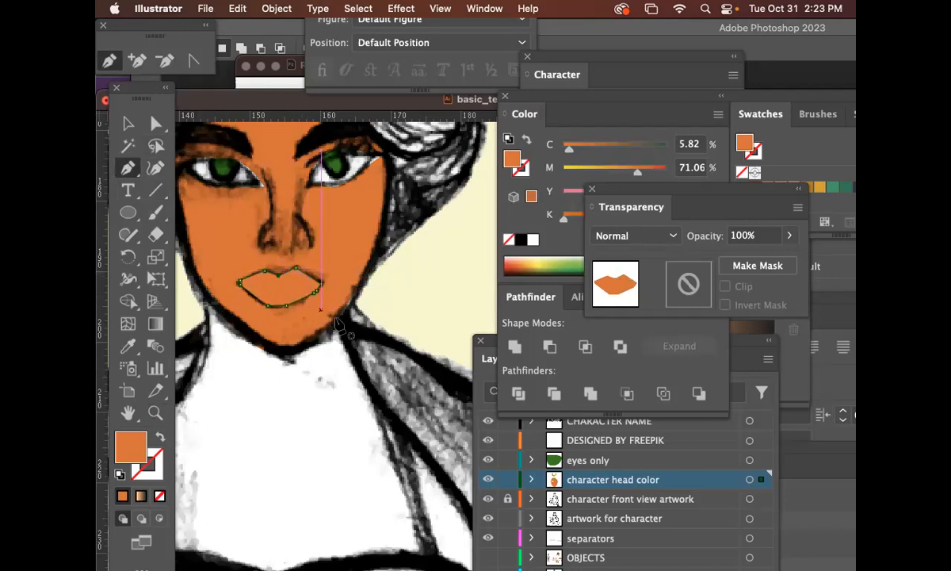
left_click(529, 262)
left_click(508, 267)
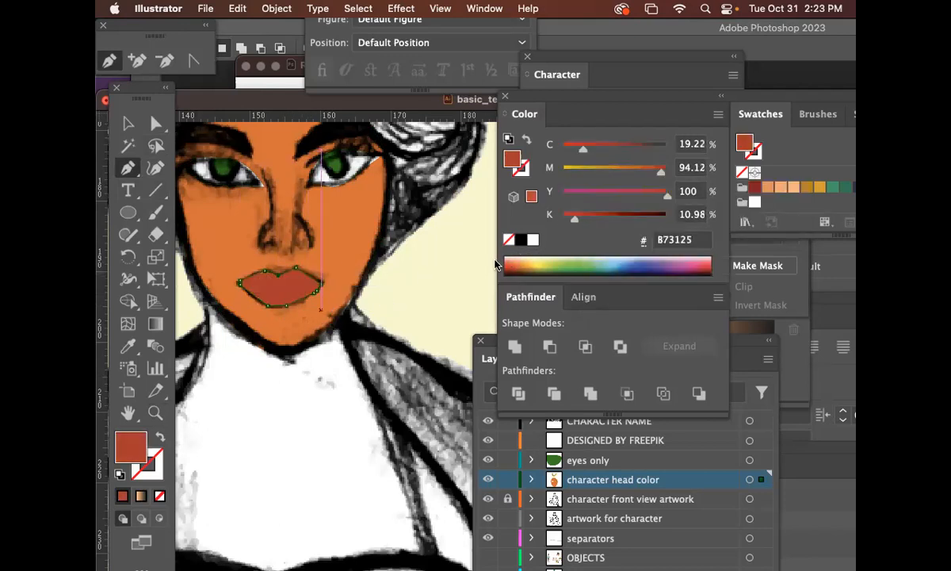
Step: Try to cut the red lip shape out of the orange face shape with Minus Front, and undo it
left_click(127, 123)
key("super+minus")
left_click_drag(393, 234, 134, 108)
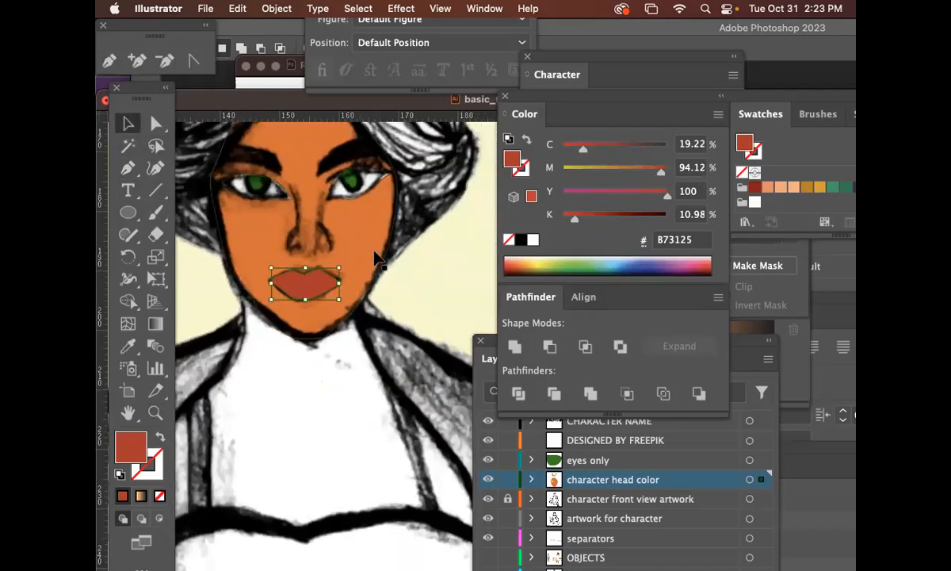
left_click(372, 255)
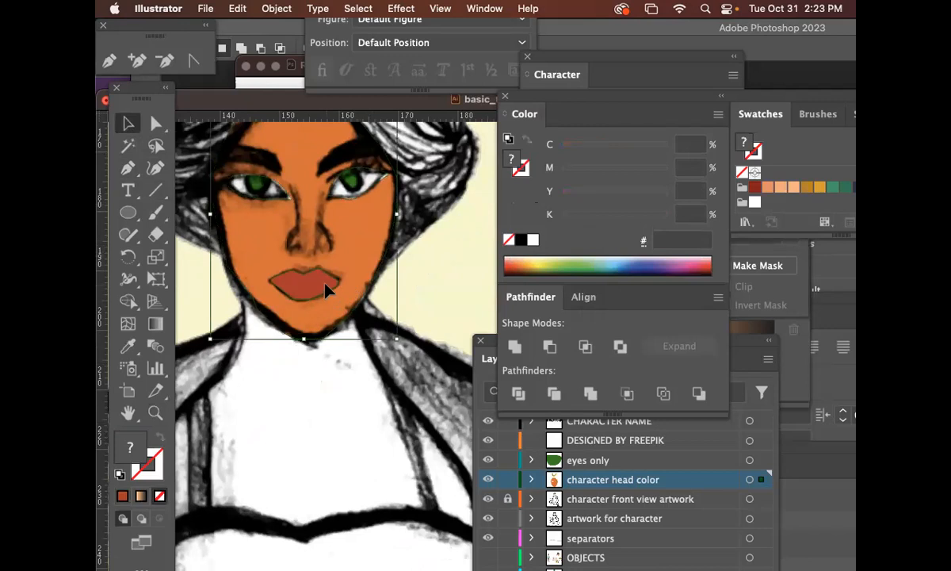
left_click(333, 281)
left_click(371, 254, "shift")
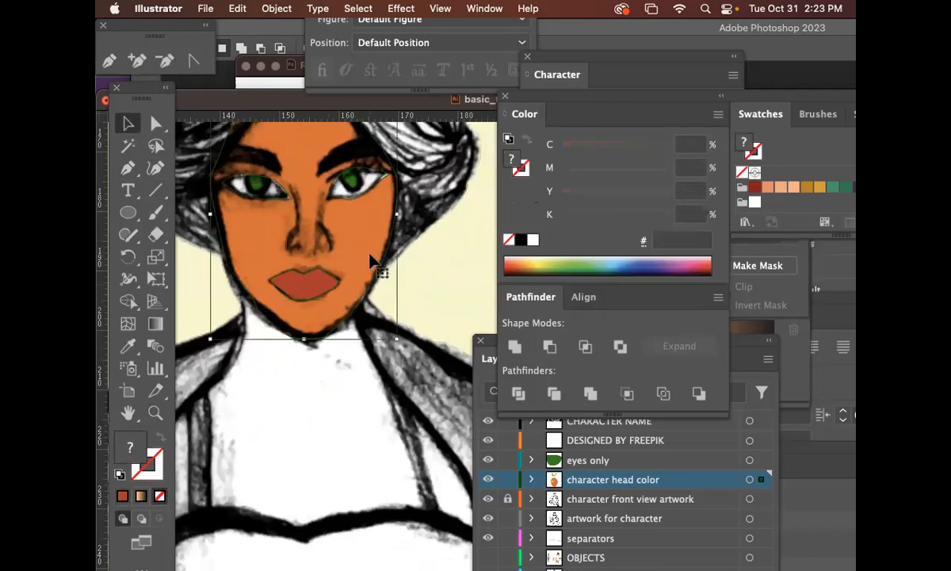
left_click(550, 347)
left_click(442, 291)
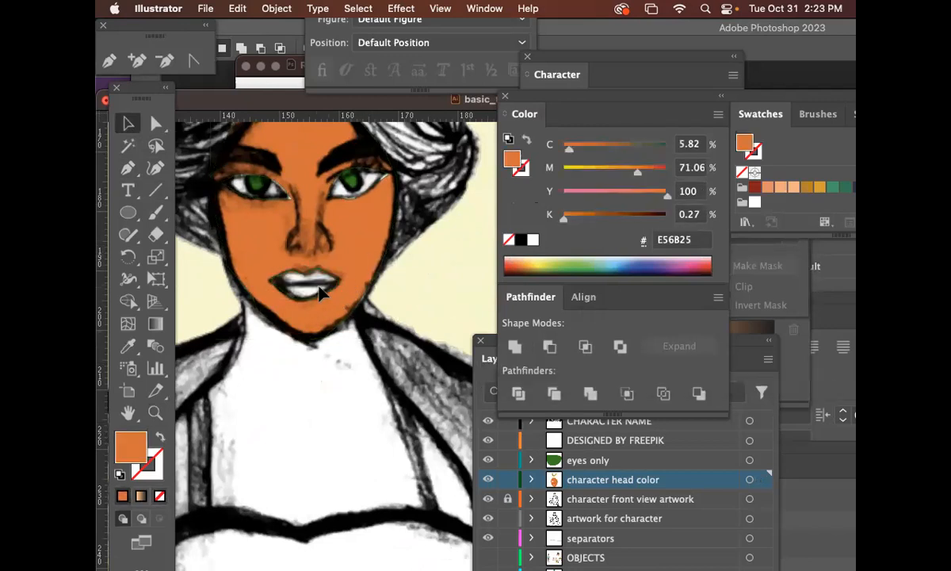
key("super+z")
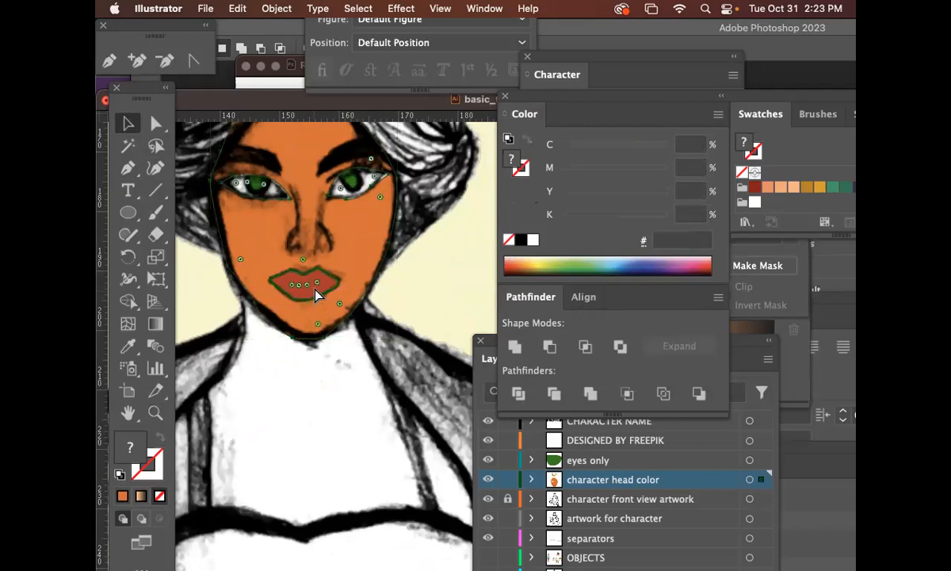
Step: Select the face and lip shapes together and subtract the lips from the face with Minus Front
left_click(357, 278, "shift")
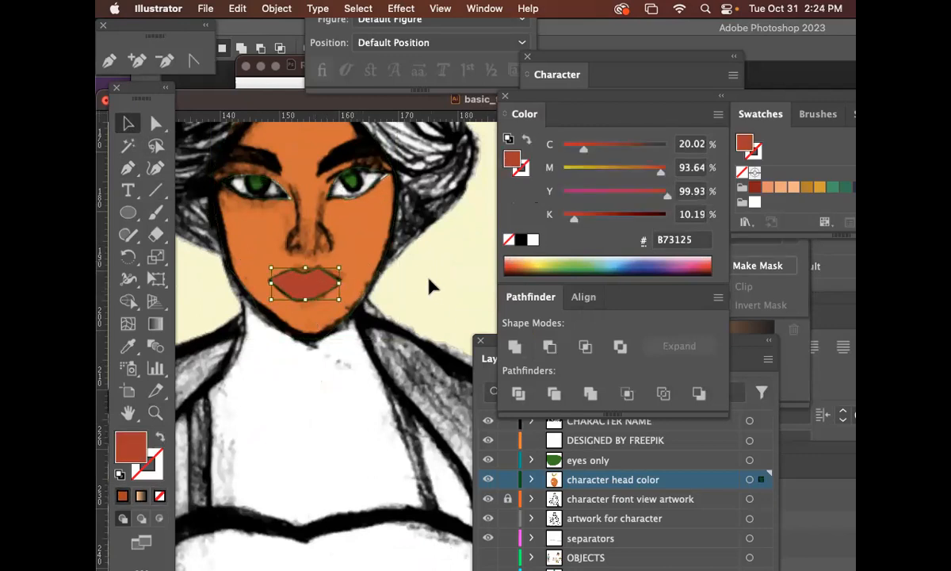
left_click(354, 270)
left_click(317, 284, "shift")
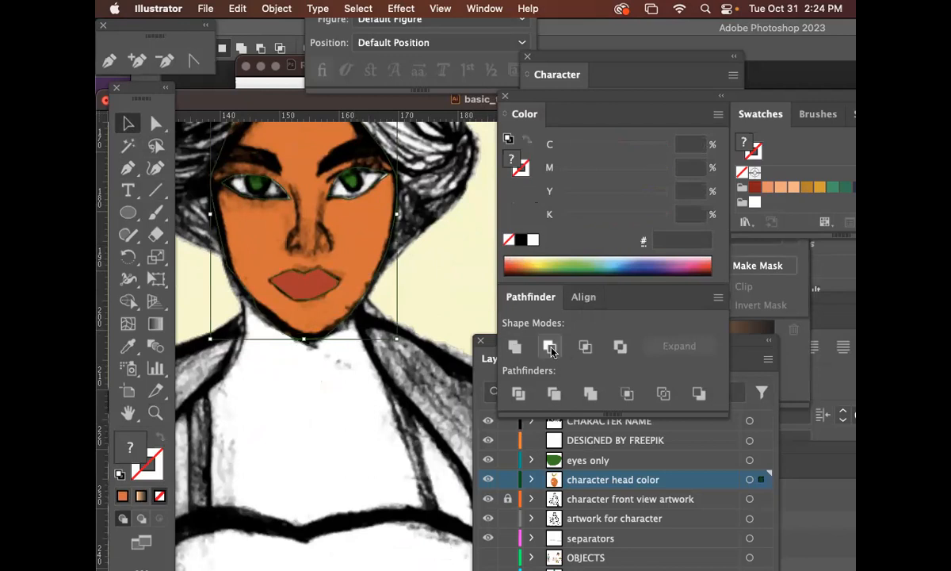
left_click(550, 348)
Step: Rename the "eyes only" layer as "eyes only and lips"
left_click(710, 442)
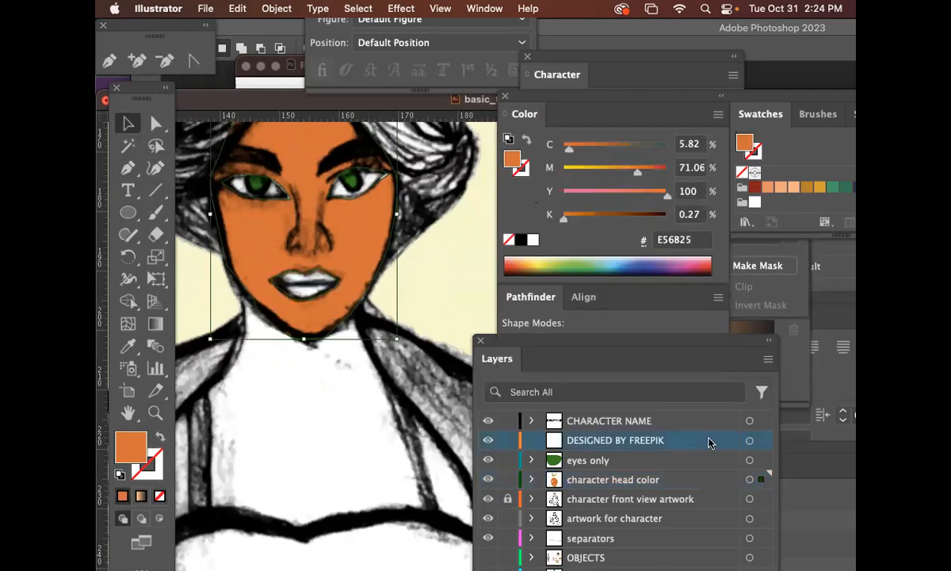
left_click_drag(724, 344, 781, 124)
left_click(700, 239)
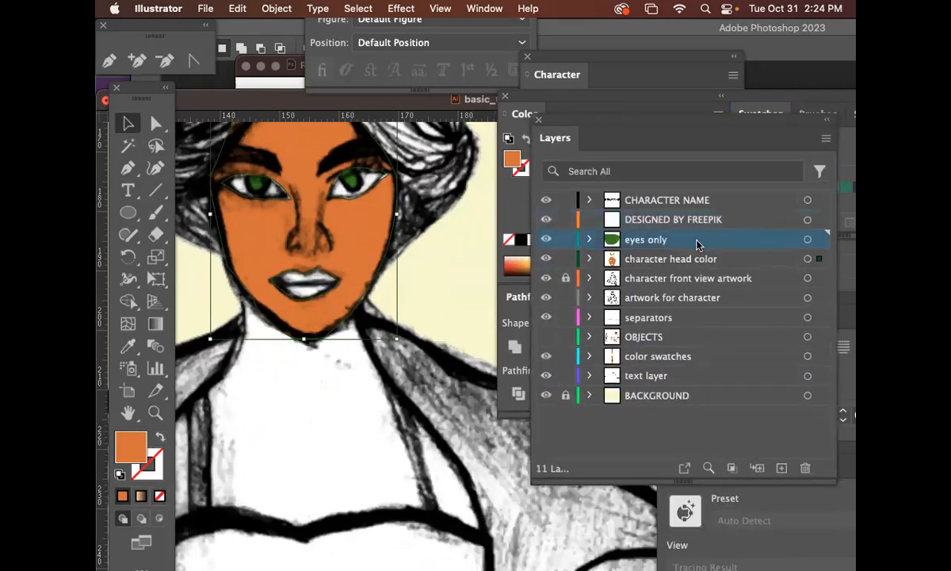
double_click(701, 239)
left_click(501, 151)
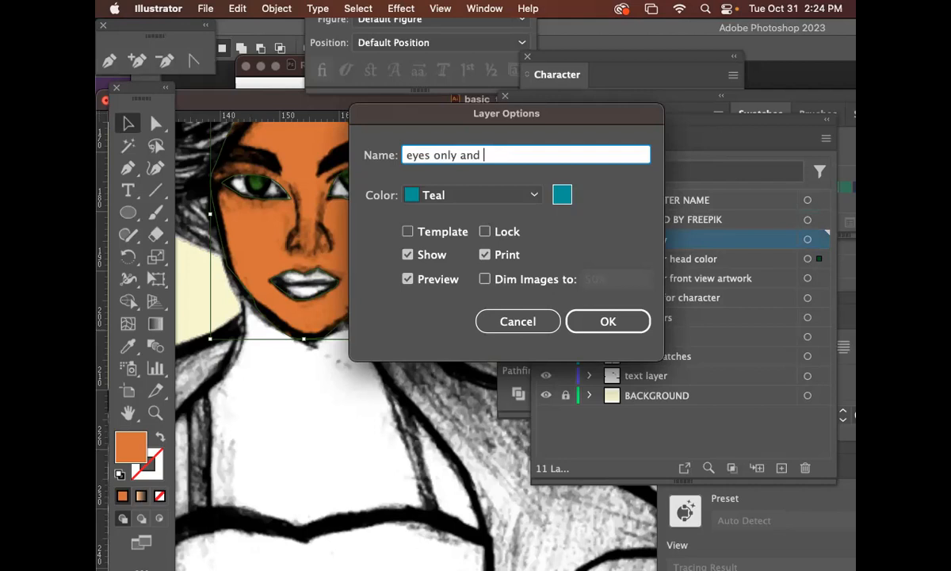
key("Return")
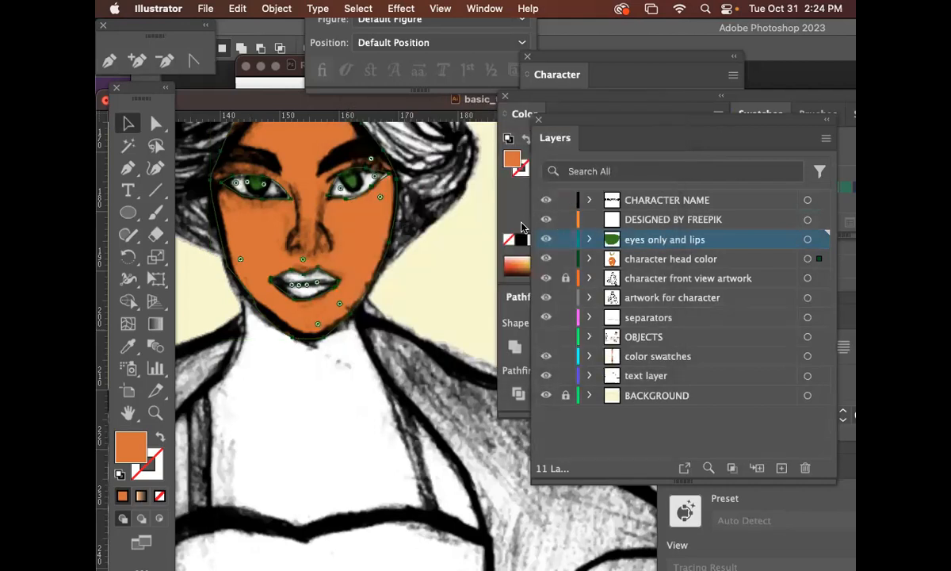
Step: Try to paste the copied face shapes into the character head color layer, and undo the paste
left_click(591, 252)
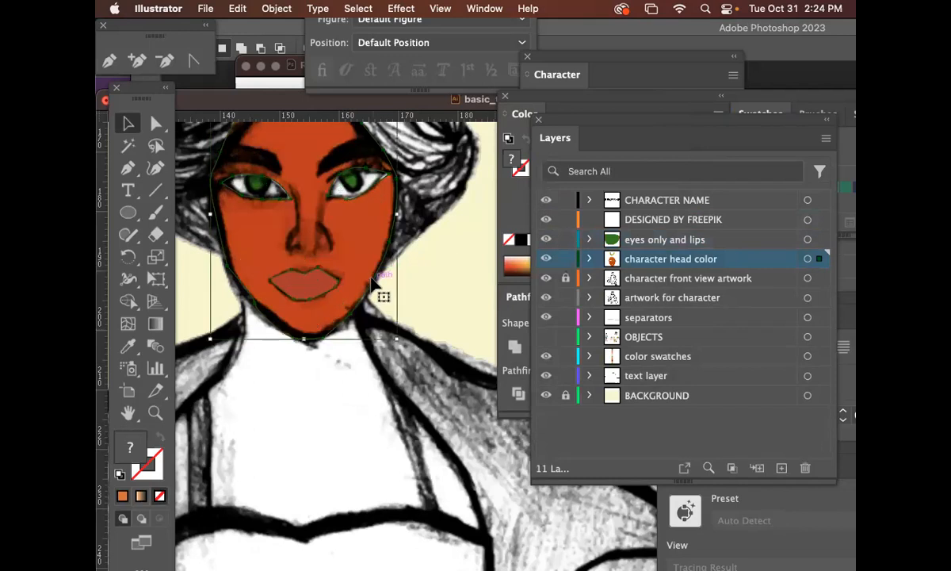
left_click(438, 291)
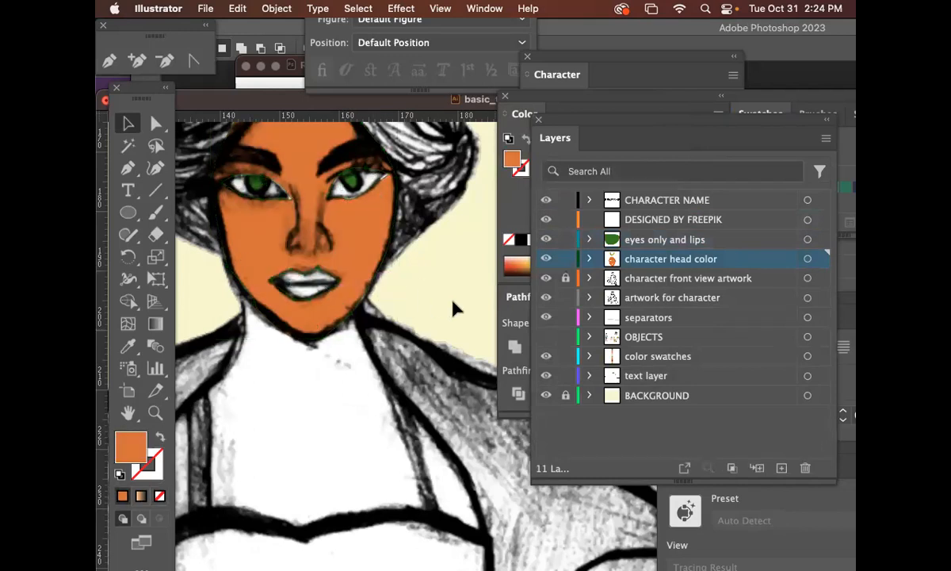
key("super+v")
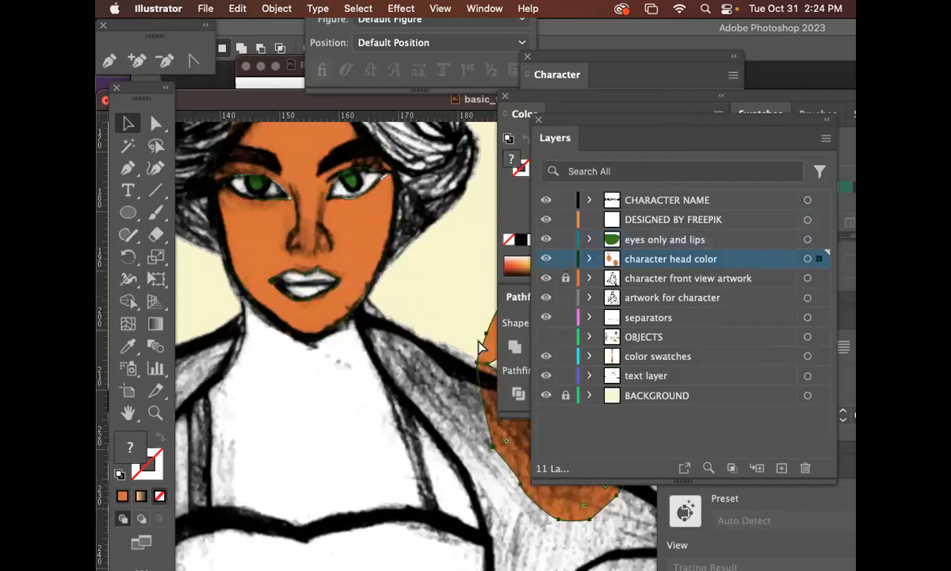
key("super+z")
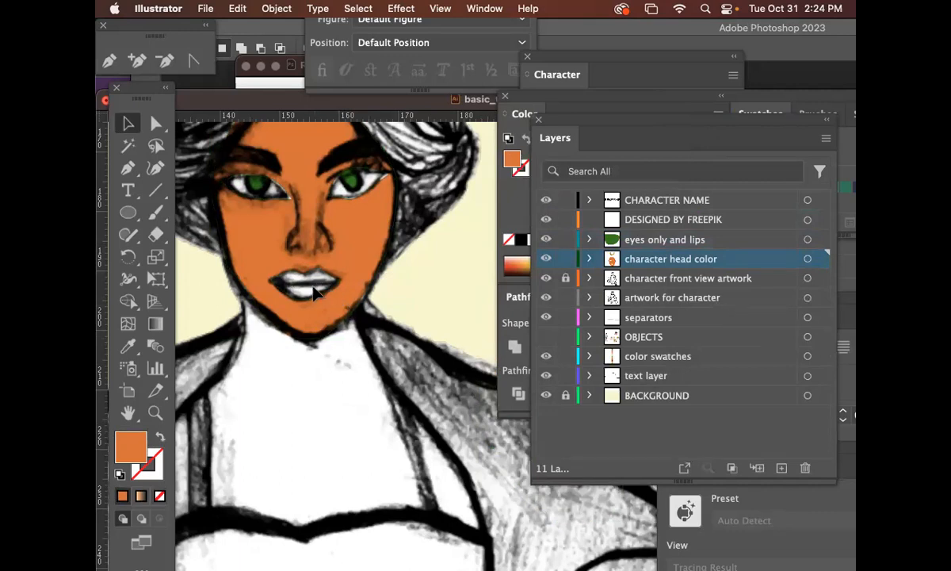
Step: Lock the character head color layer and trace the lips as a closed Pen path on the "eyes only and lips" layer
left_click_drag(454, 302, 508, 295)
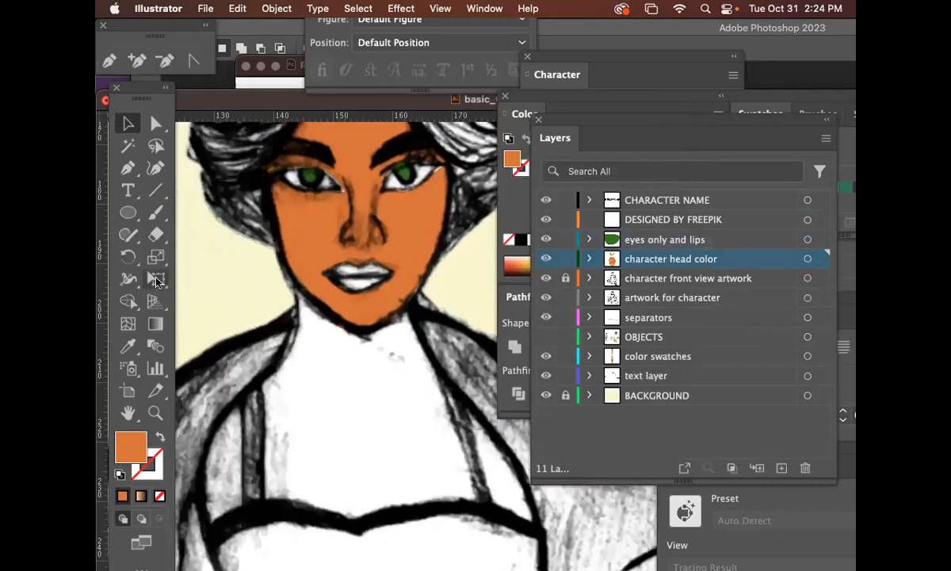
left_click(731, 241)
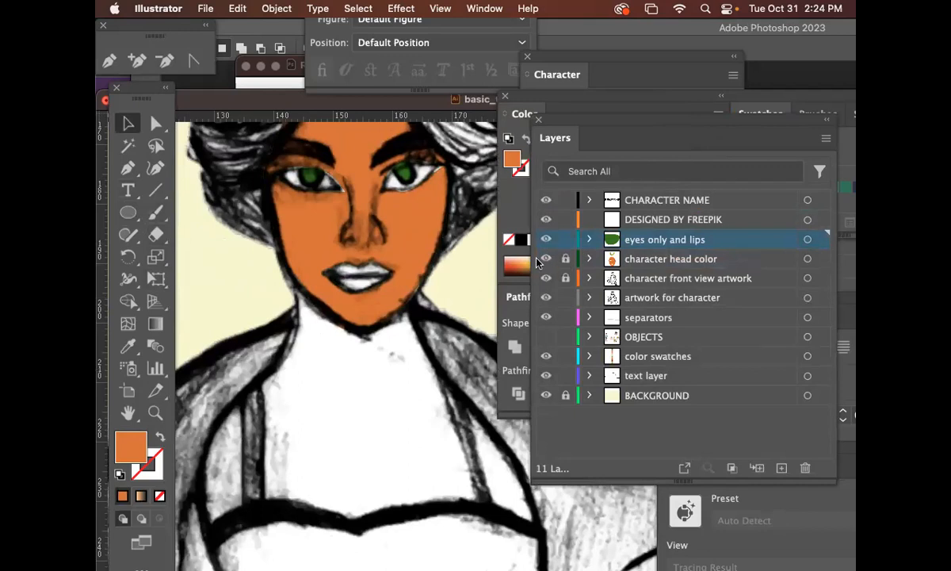
left_click(128, 168)
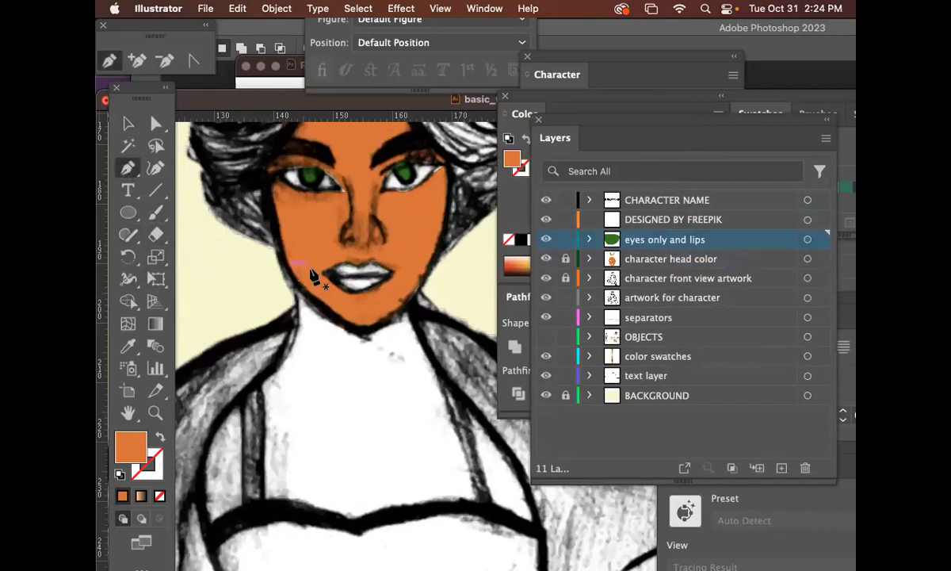
left_click(325, 272)
left_click_drag(357, 292, 378, 290)
left_click(392, 276)
left_click(371, 260)
left_click(358, 266)
left_click(345, 262)
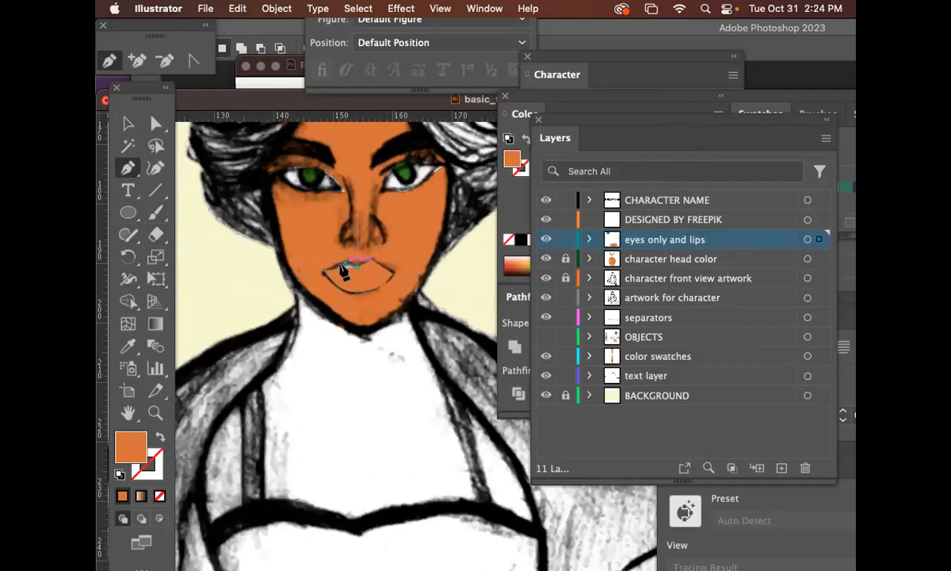
left_click(325, 272)
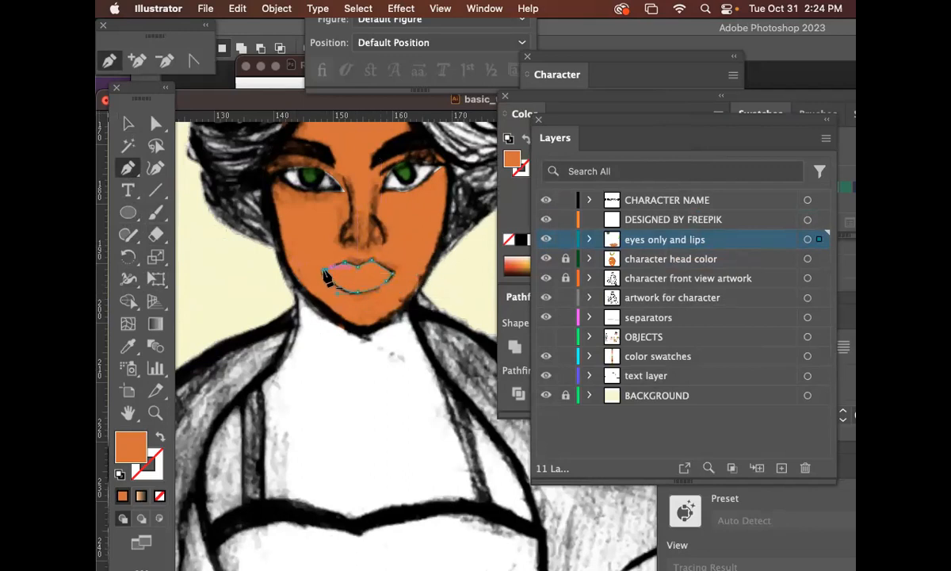
Step: Fill the new lip shape with the red sampled from the artboard's color swatches using the Eyedropper, and return to the face
left_click(127, 346)
key("super+minus")
key("super+minus")
left_click_drag(480, 410, 188, 293)
left_click_drag(422, 342, 305, 306)
left_click_drag(461, 307, 306, 267)
left_click_drag(450, 287, 169, 312)
left_click_drag(448, 348, 490, 176)
left_click_drag(501, 374, 504, 178)
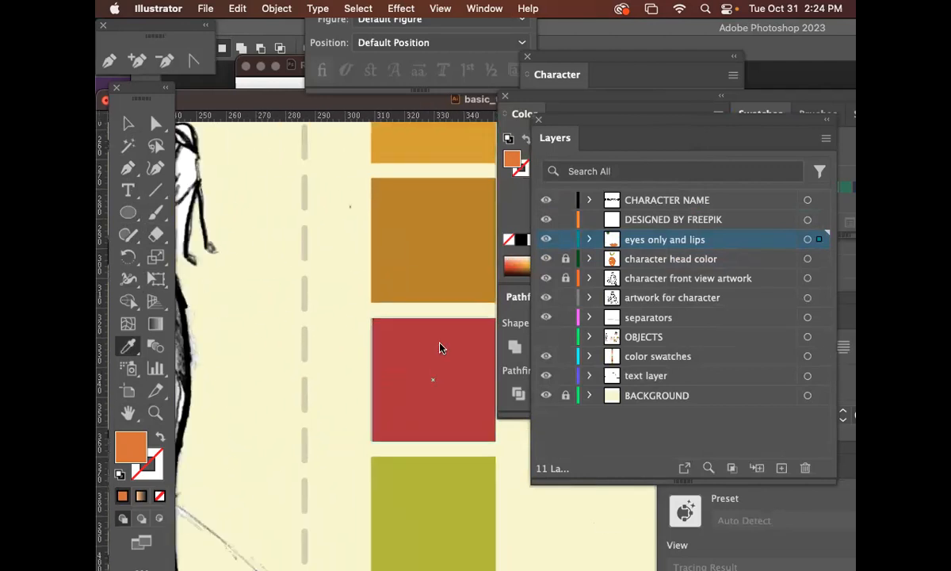
left_click(441, 358)
key("super+minus")
key("super+minus")
key("super+minus")
left_click_drag(480, 332, 294, 294)
left_click_drag(406, 263, 368, 245)
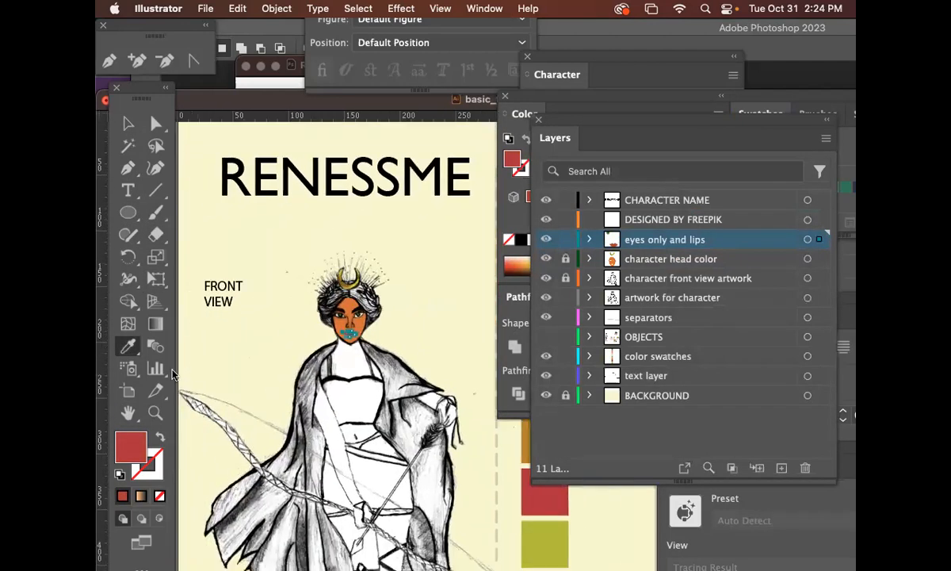
left_click(155, 413)
left_click_drag(318, 344, 588, 430)
left_click_drag(346, 451, 233, 430)
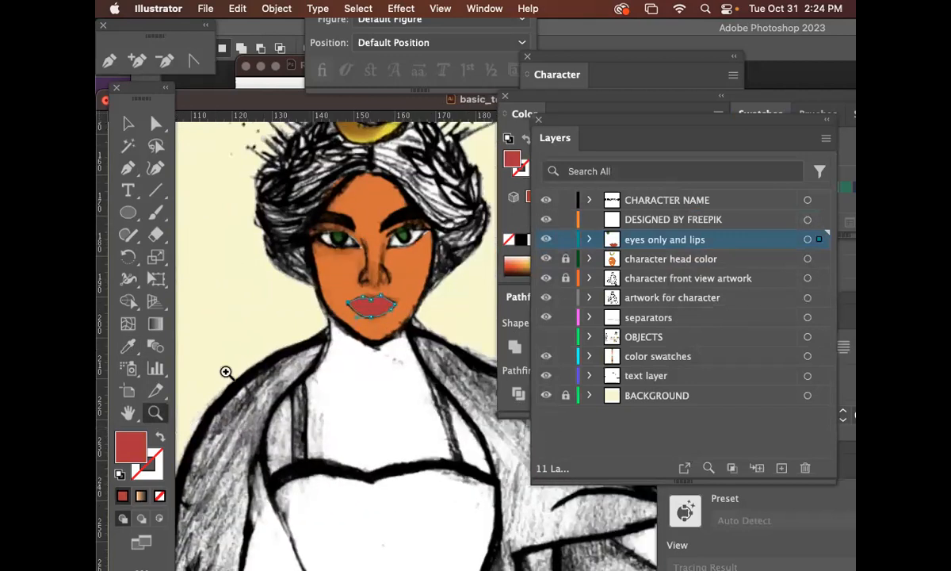
Step: Rearrange the floating Layers, Gradient, Character and Color panels to uncover the Transparency settings for the lips
left_click(127, 123)
left_click_drag(566, 119, 656, 353)
left_click(740, 331)
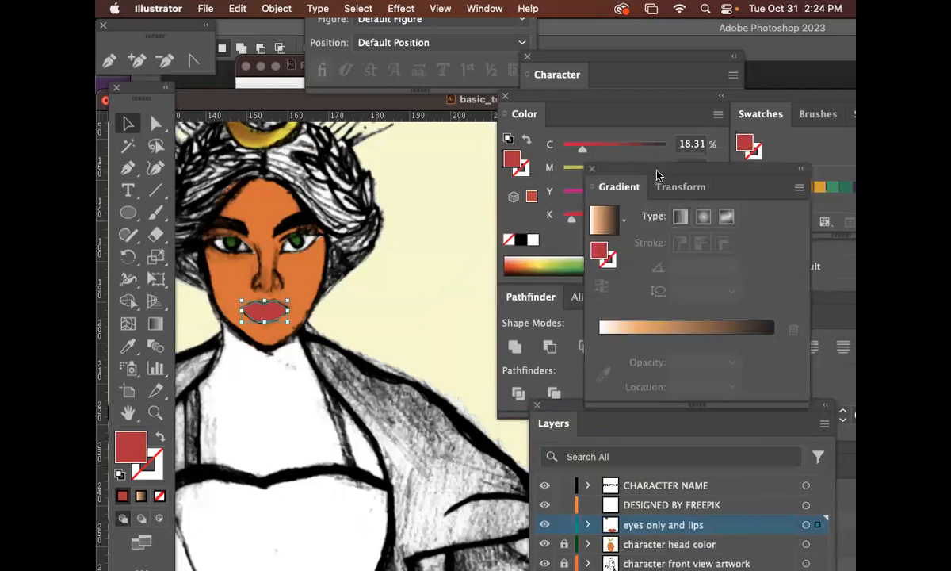
left_click_drag(658, 172, 819, 458)
left_click(737, 370)
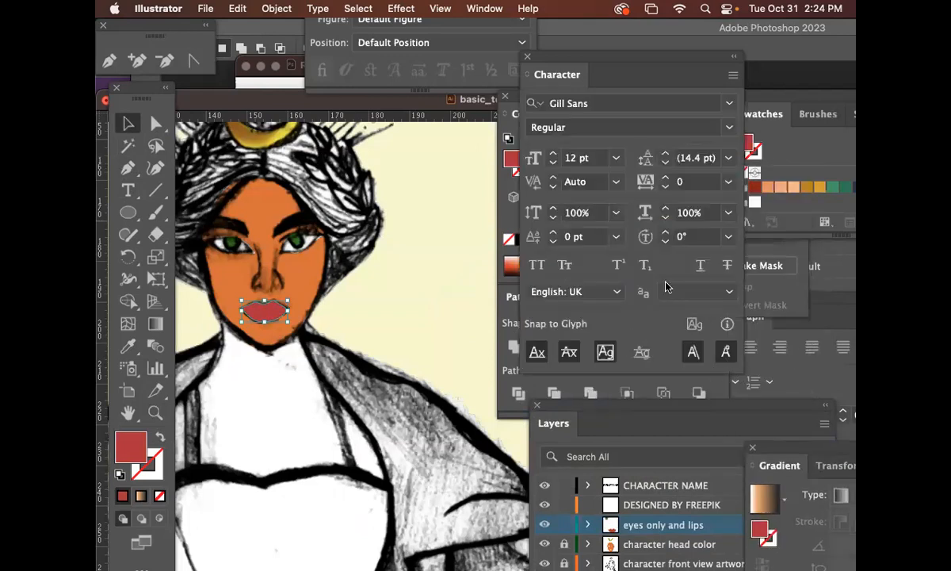
left_click_drag(570, 58, 690, 370)
left_click_drag(531, 91, 773, 119)
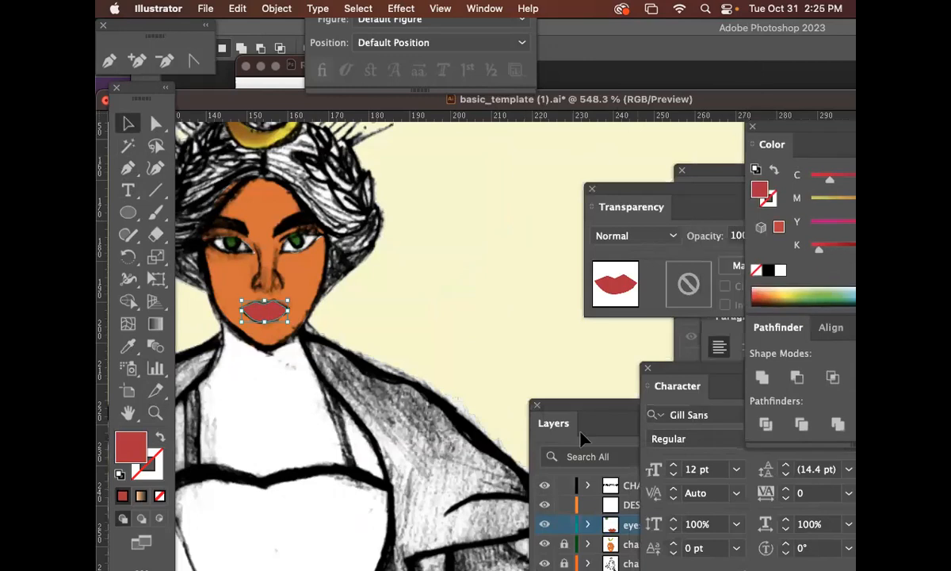
Step: Set the lip shape's blending mode to Multiply so the drawn lip lines show through
left_click(630, 236)
left_click(653, 302)
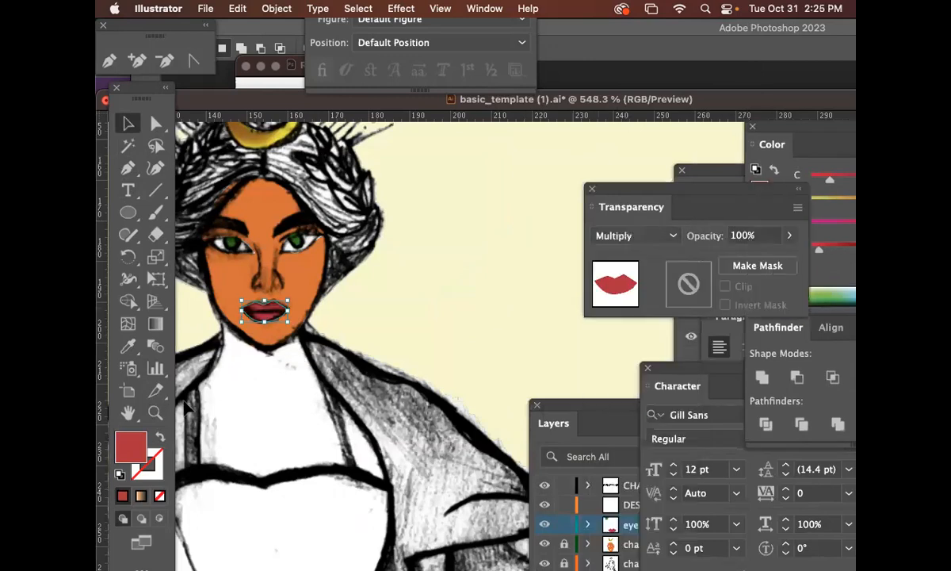
left_click(156, 412)
left_click_drag(254, 309, 700, 362)
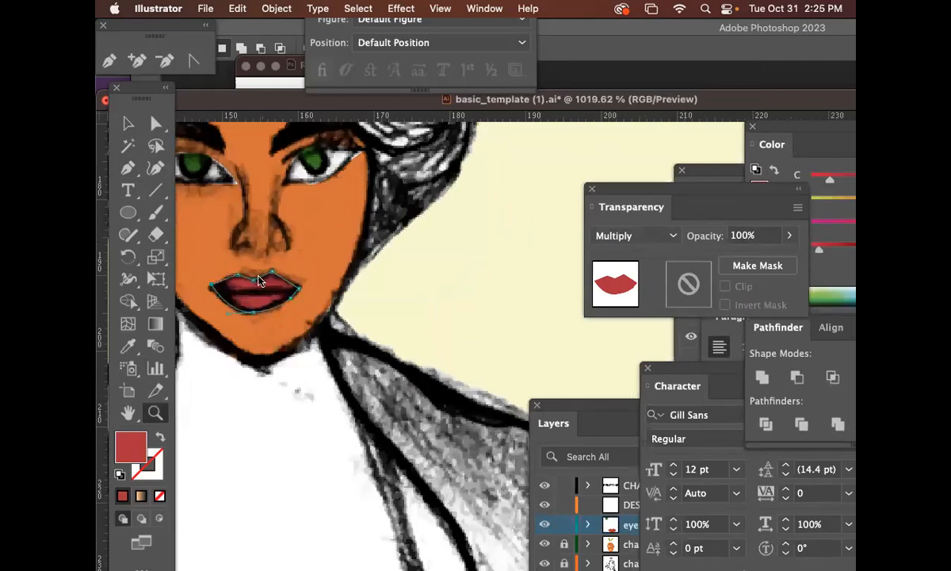
Step: Lower the lip shape's opacity to 80% and deselect it
left_click(789, 235)
mouse_move(786, 257)
left_mouse_down()
mouse_move(754, 262)
mouse_move(775, 263)
left_mouse_up()
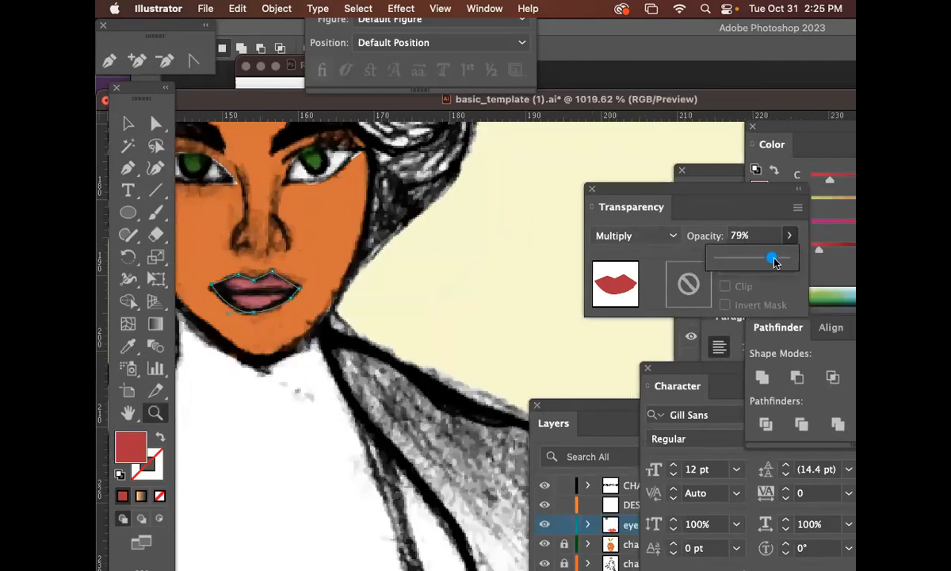
left_click(128, 123)
left_click(411, 240)
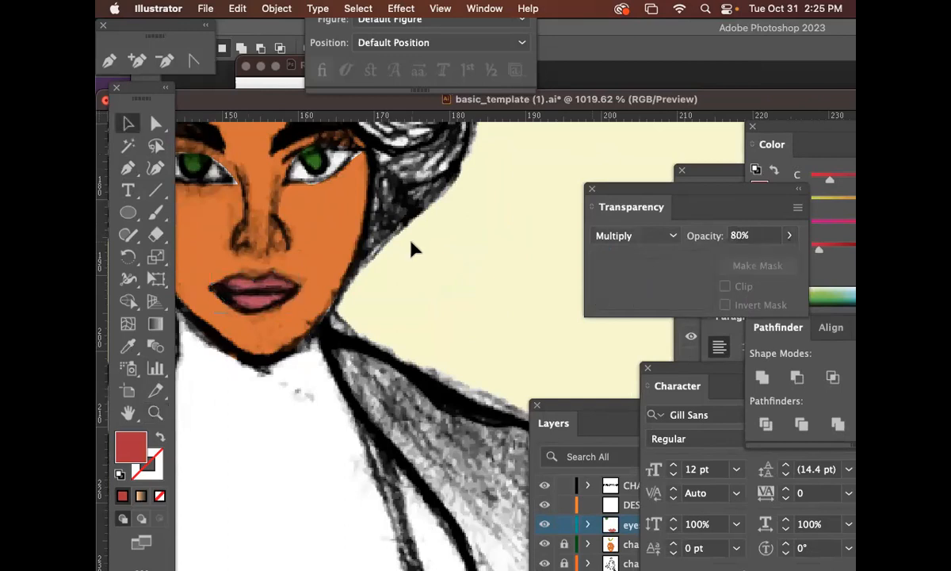
Step: Look over the colored face in the context of the whole character sheet artboard
key("super+minus")
key("super+minus")
key("super+minus")
key("super+minus")
mouse_move(472, 379)
left_mouse_down()
mouse_move(325, 250)
mouse_move(372, 280)
mouse_move(347, 231)
mouse_move(328, 234)
left_mouse_up()
mouse_move(329, 438)
left_mouse_down()
mouse_move(412, 390)
mouse_move(358, 320)
mouse_move(346, 333)
left_mouse_up()
key("super+minus")
key("super+minus")
left_click_drag(561, 331, 297, 267)
key("super+minus")
key("super+minus")
left_click_drag(486, 325, 383, 323)
left_click_drag(467, 302, 523, 224)
left_click_drag(484, 282, 484, 329)
left_click(291, 363)
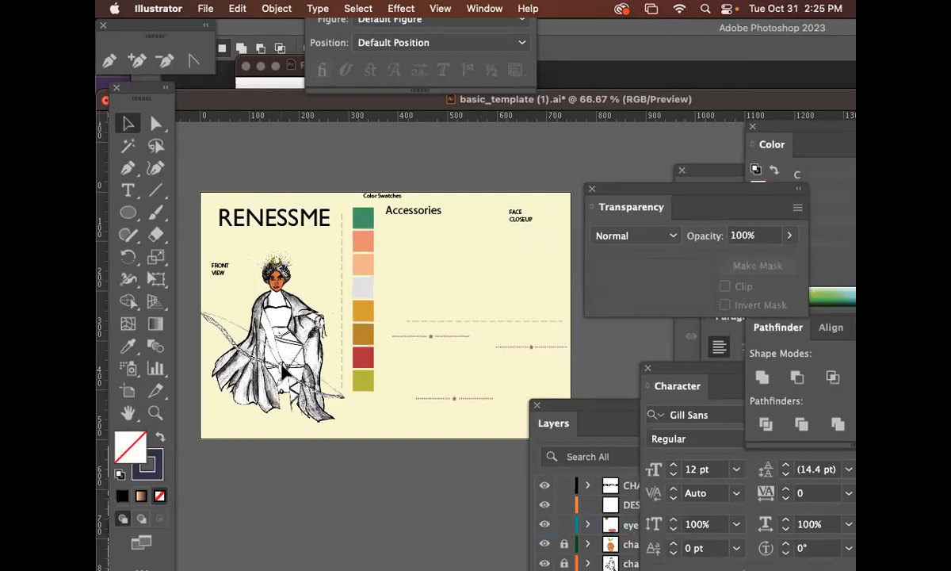
Step: Examine the front-view figure's uncolored clothing, bow and arrow
key("super+equal")
key("super+equal")
scroll(324, 337, "left", 10)
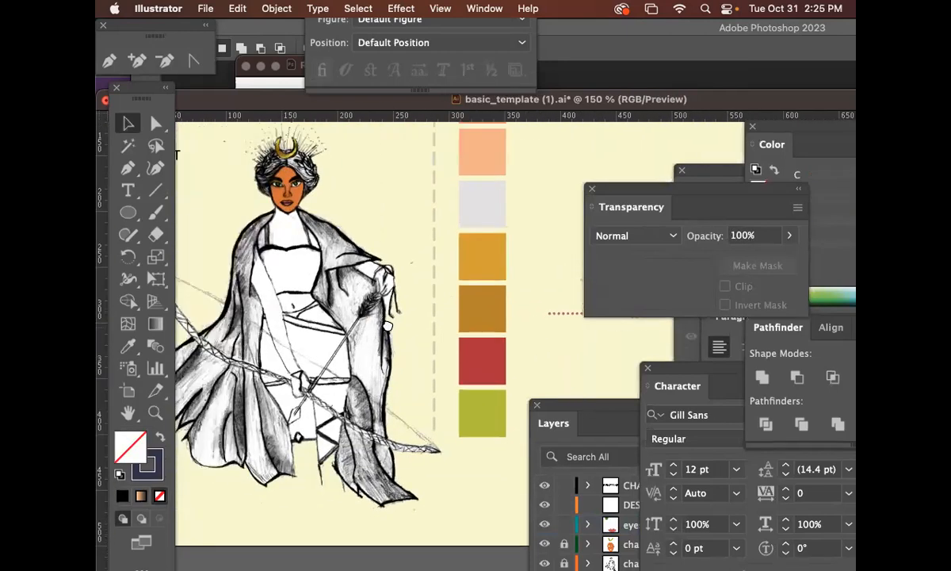
scroll(397, 343, "left", 3)
scroll(397, 342, "down", 3)
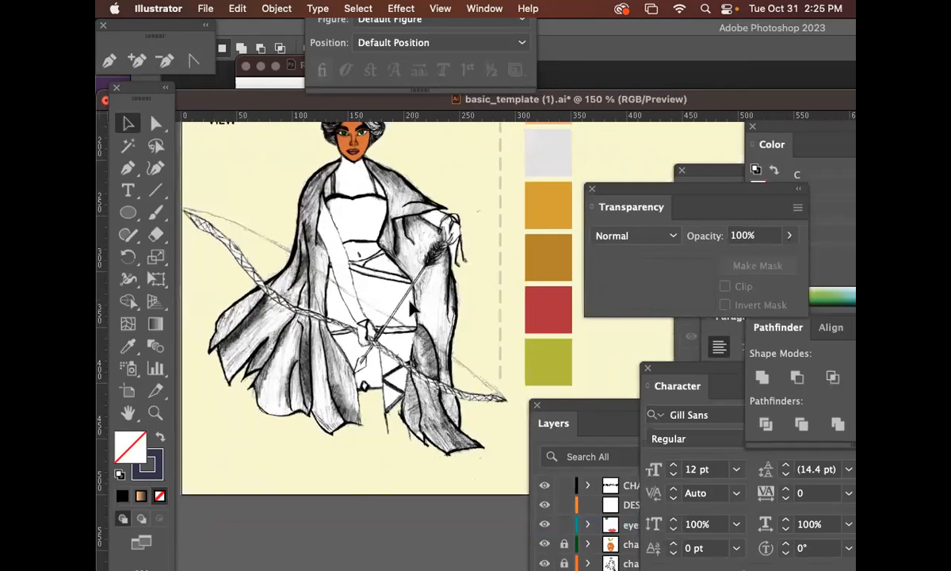
scroll(443, 374, "up", 5)
scroll(443, 375, "right", 3)
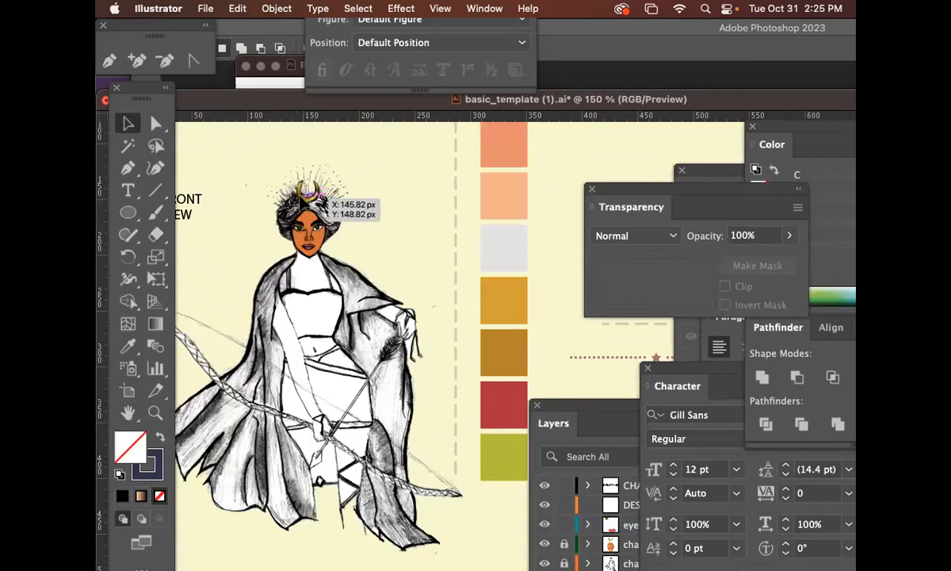
scroll(341, 238, "left", 3)
scroll(341, 238, "down", 1)
scroll(254, 236, "down", 2)
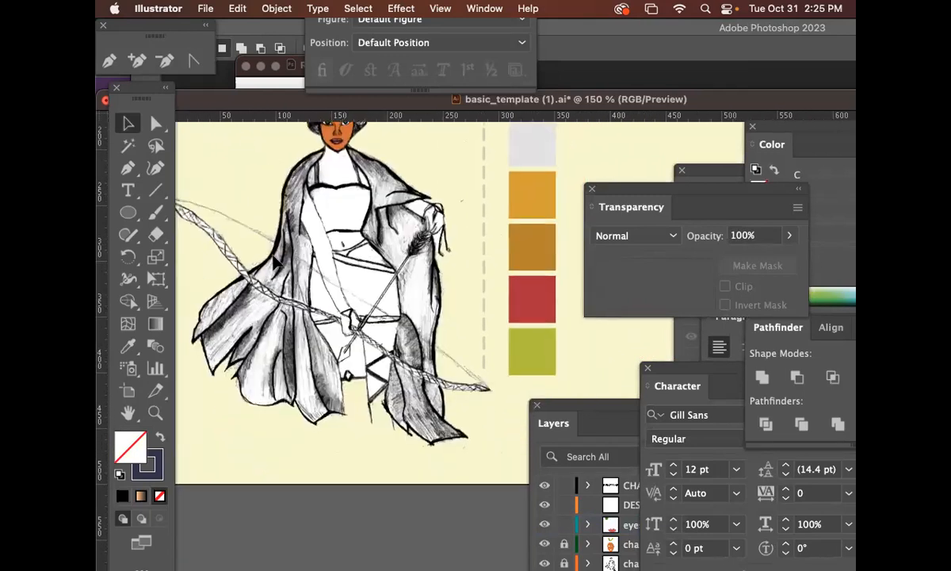
scroll(254, 237, "left", 2)
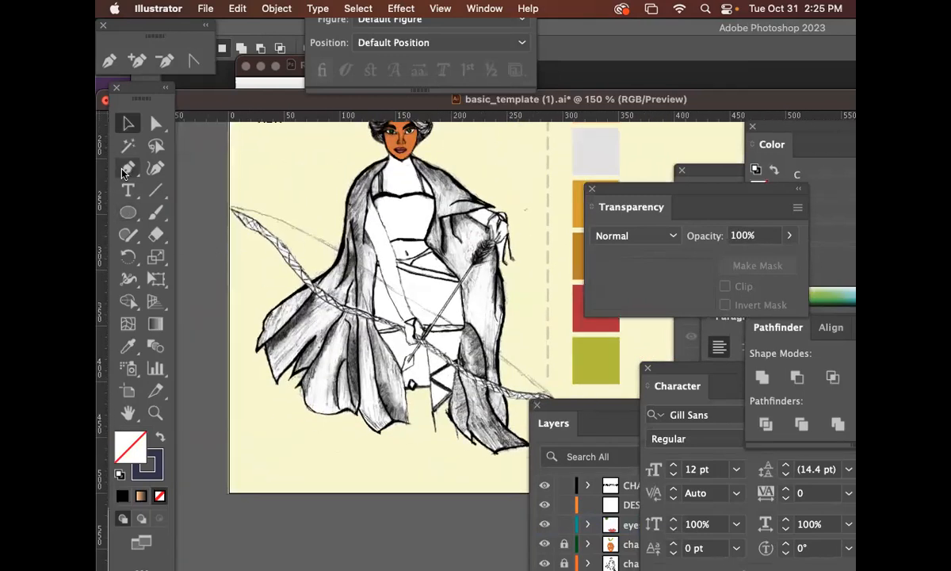
Step: Create a layer named "accessorie 1 bow and arrow" for Pen tracing and move the Layers panel clear of the drawing
left_click(122, 168)
left_click(623, 401)
left_click_drag(623, 400, 723, 176)
left_click(781, 176)
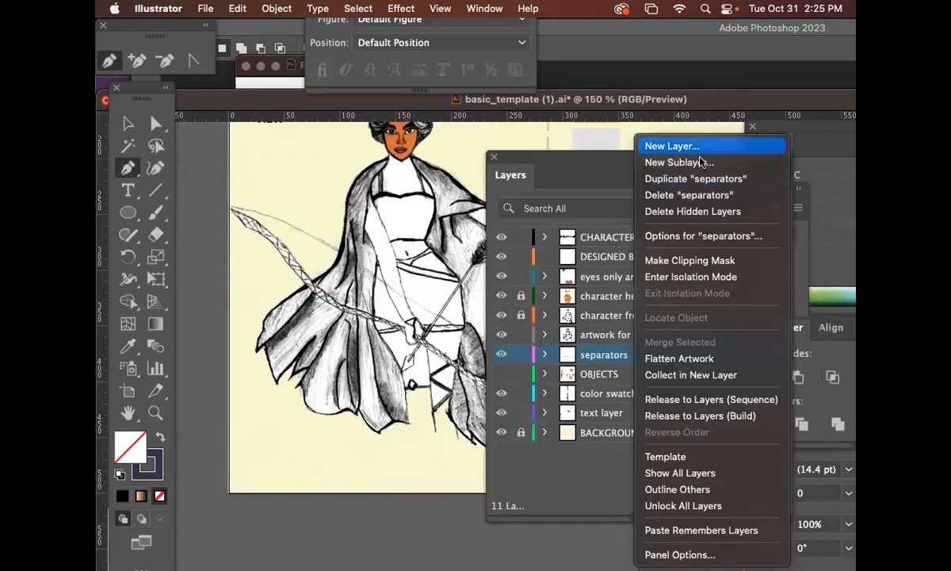
left_click(675, 144)
type("accessorie 1 bow and arrow")
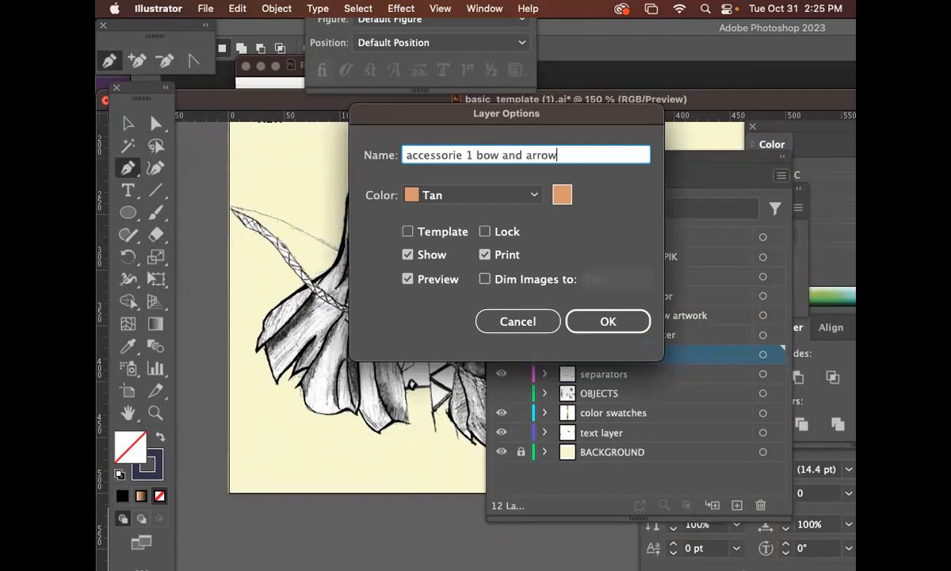
key("Return")
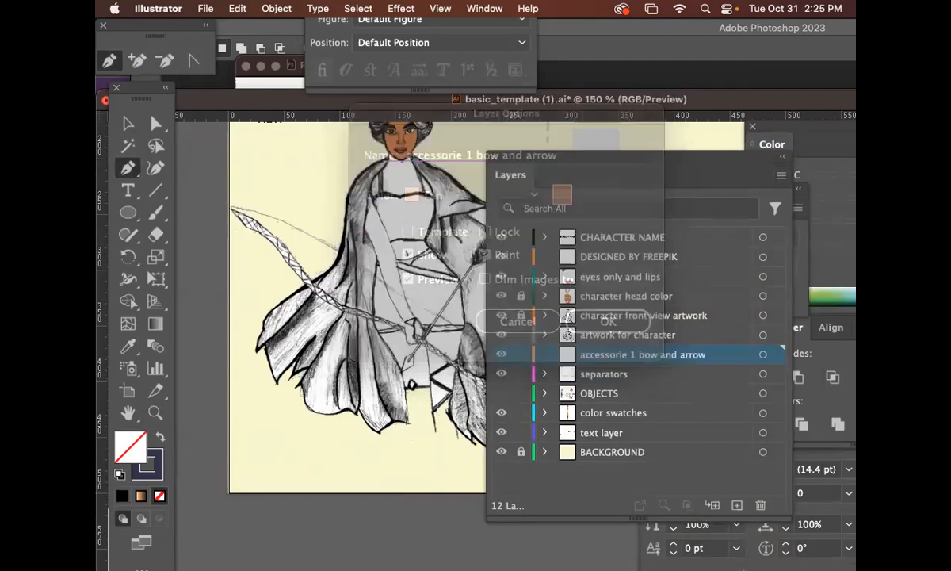
left_click_drag(556, 152, 745, 166)
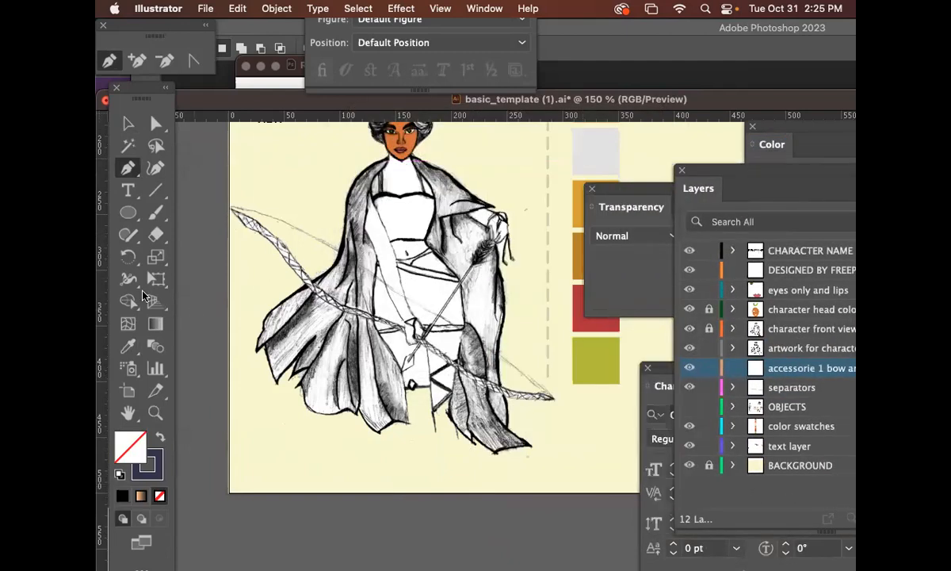
Step: Trace the lower edge of the drawn bow with the Pen tool, from the tip at the artboard's edge to the opposite tip
key("super+plus")
left_click_drag(179, 216, 301, 240)
left_click(242, 173)
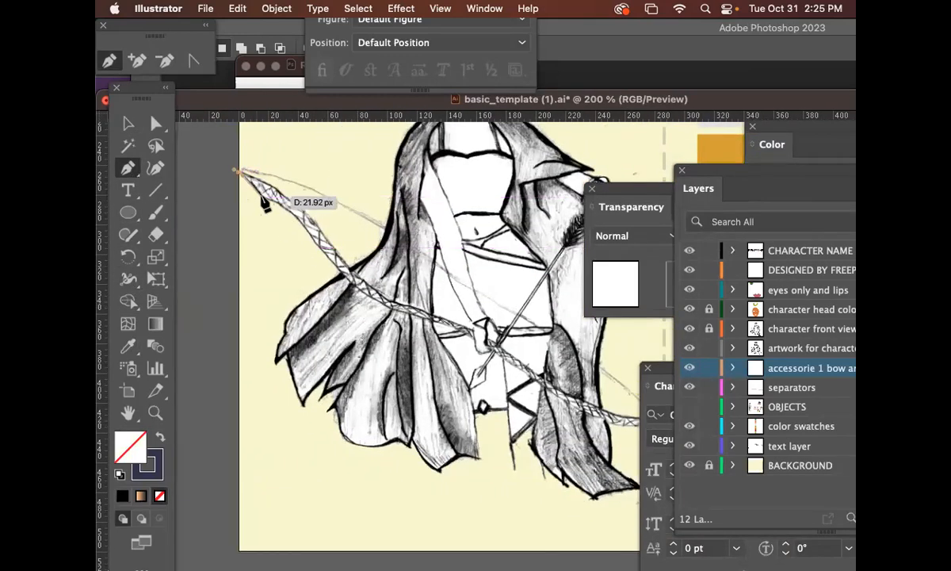
left_click(275, 199)
left_click(309, 221)
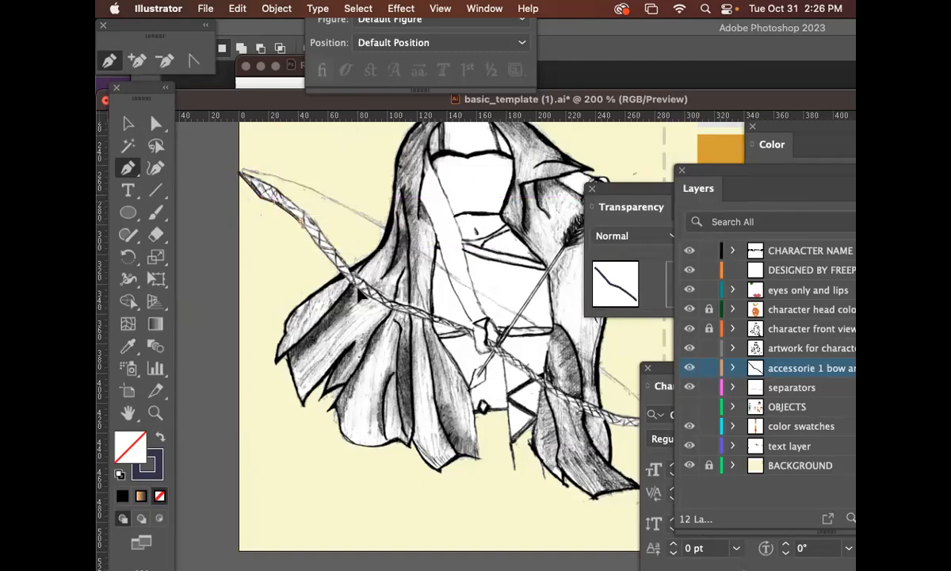
left_click_drag(387, 310, 390, 311)
scroll(389, 310, "right", 2)
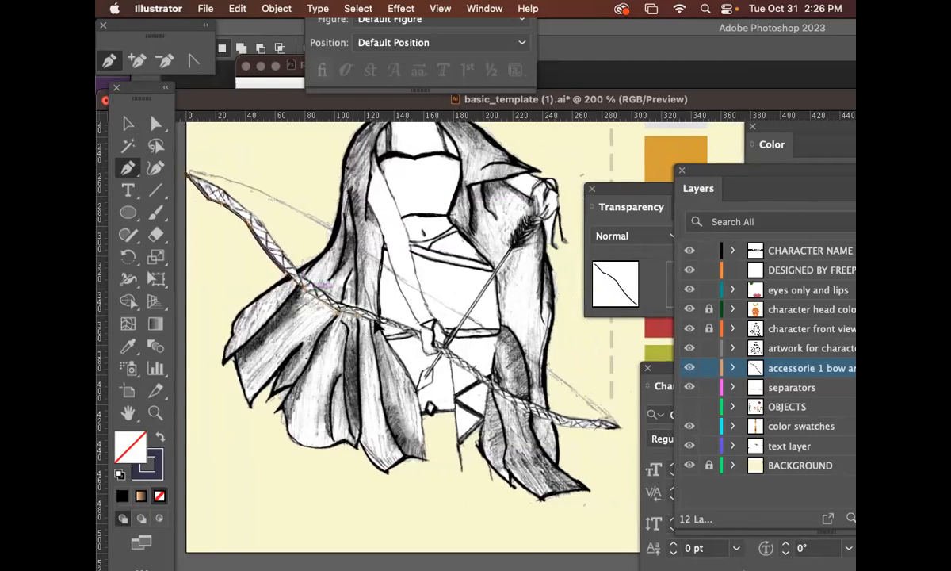
scroll(393, 317, "right", 2)
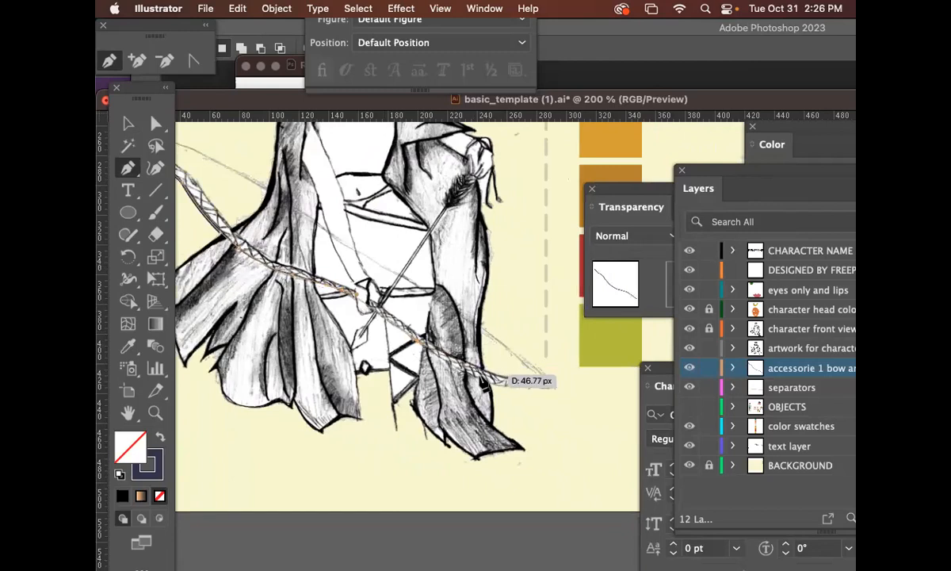
left_click_drag(474, 377, 531, 391)
left_click(555, 387)
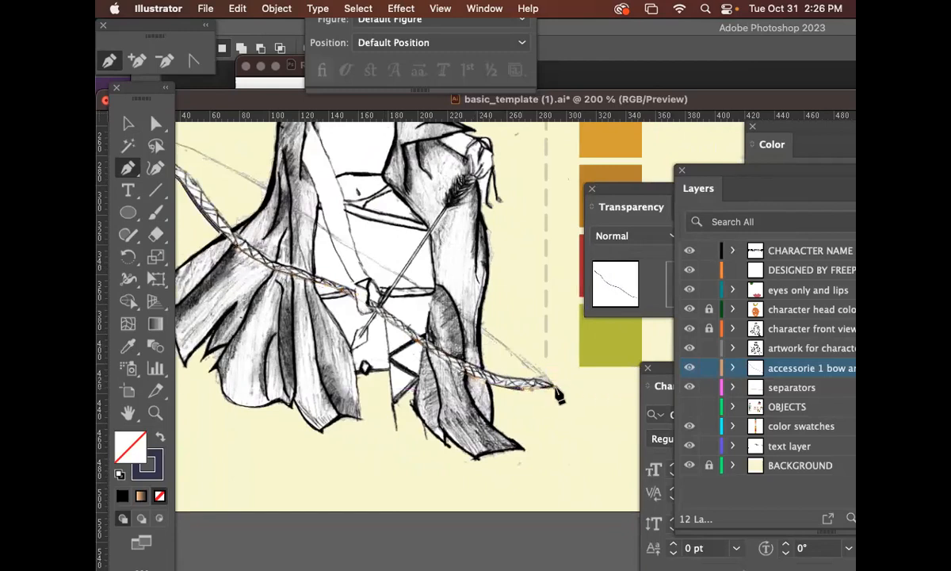
Step: Continue the bow path back from the far tip along the upper edge, past the hand and toward the cloak
left_click(538, 378)
left_click_drag(473, 366, 421, 339)
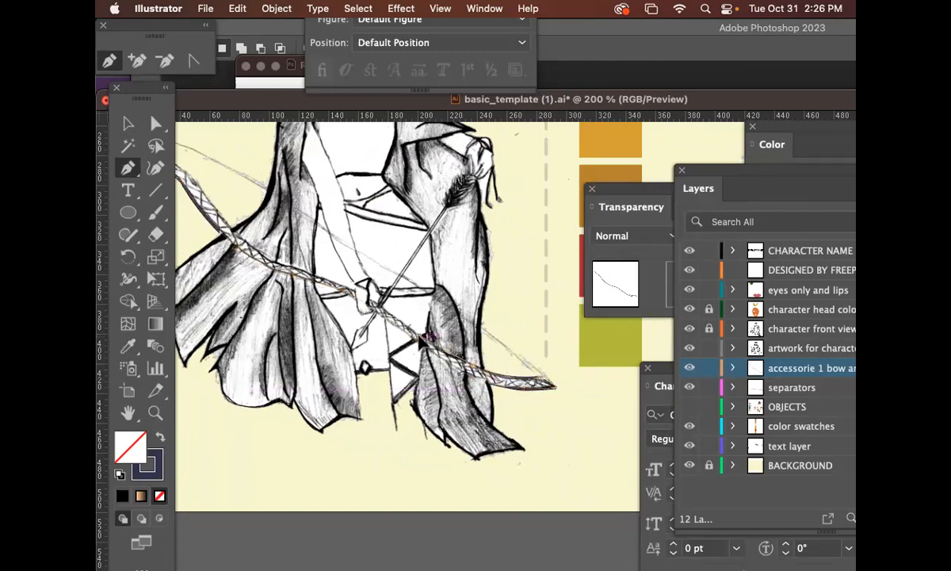
left_click(381, 304)
left_click_drag(312, 274, 396, 380)
key("space")
key("super+plus")
key("super+plus")
key("super+plus")
key("space")
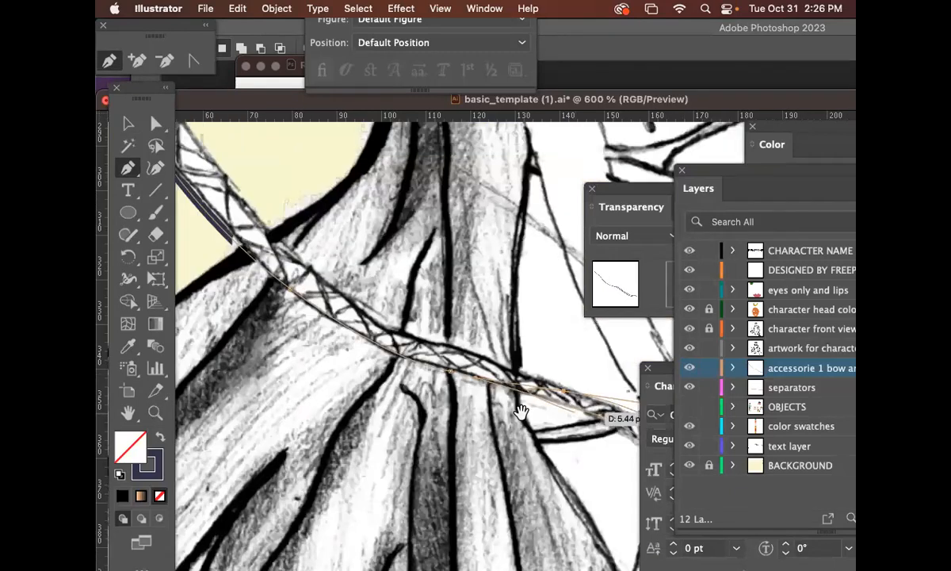
Step: Trace the rest of the bow's upper edge across the cloak and close the path at its starting tip
left_click_drag(602, 416, 536, 401)
left_click(429, 341)
key("space")
left_click_drag(341, 322, 501, 349)
key("space")
left_click_drag(469, 320, 523, 399)
key("space")
key("space")
left_click_drag(436, 295, 543, 434)
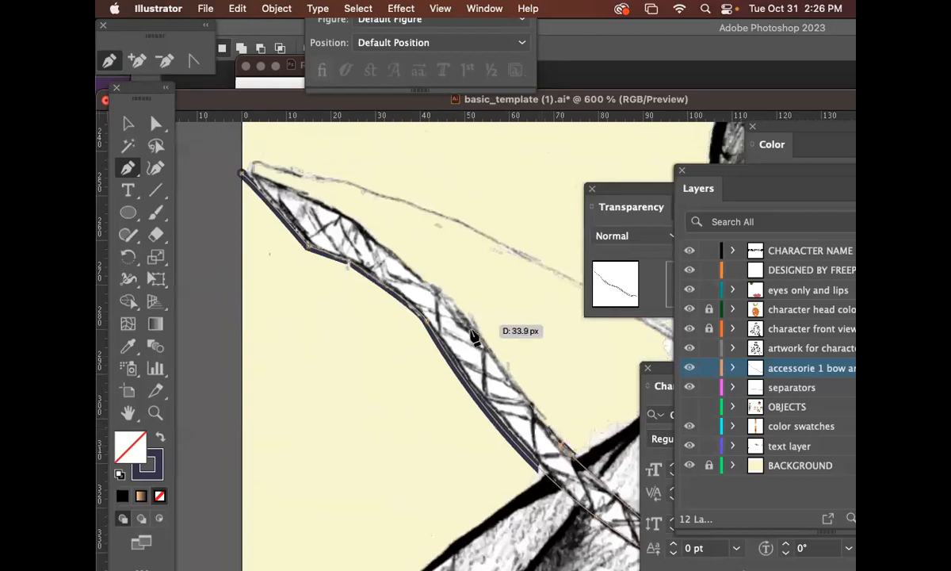
key("space")
left_click_drag(434, 294, 495, 350)
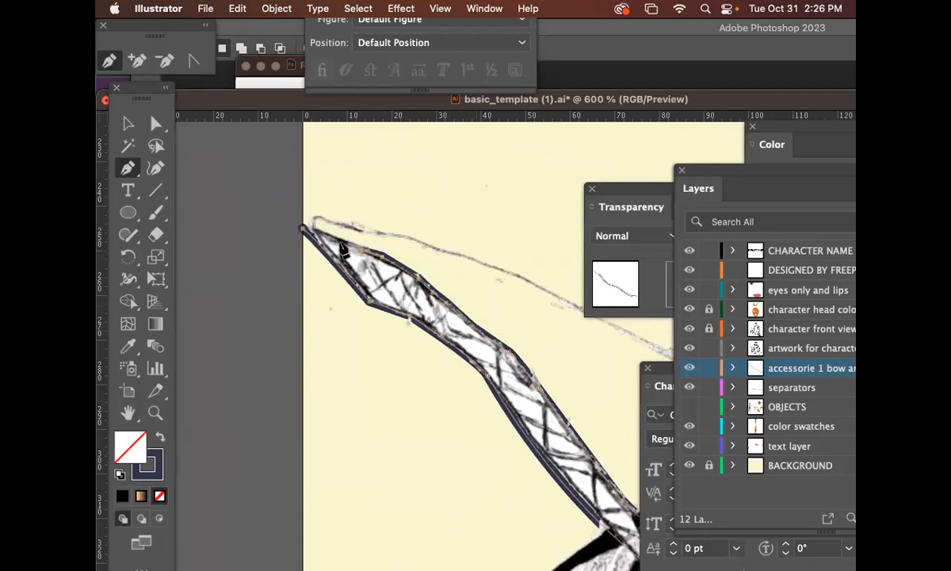
left_click_drag(303, 229, 287, 224)
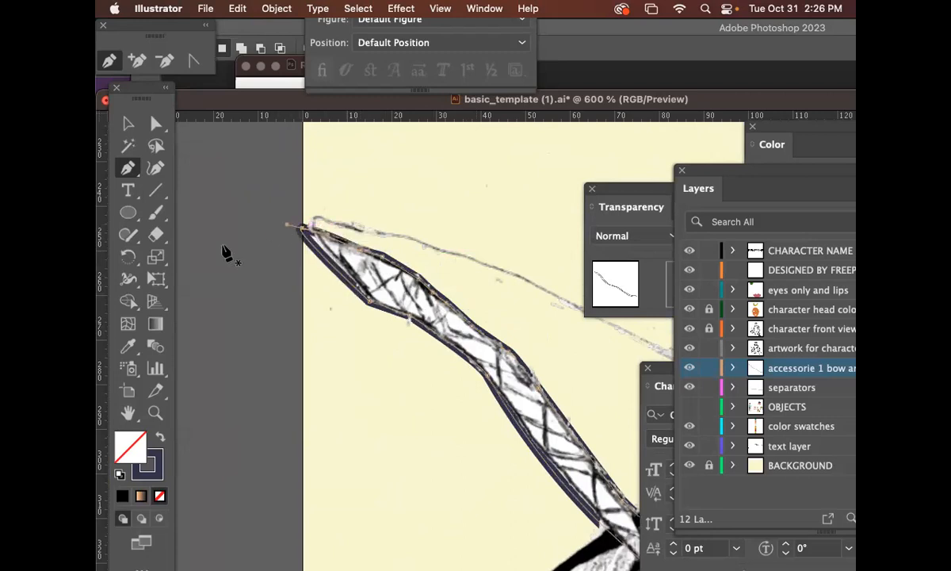
left_click(302, 229)
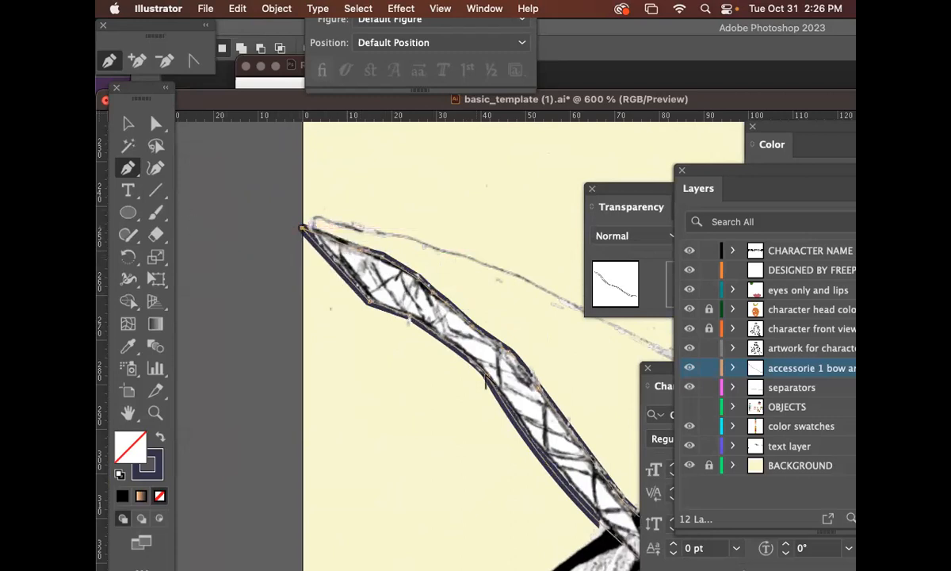
Step: Switch the bow outline's stroke color to its fill and change that fill to a golden yellow
left_click(161, 438)
double_click(131, 445)
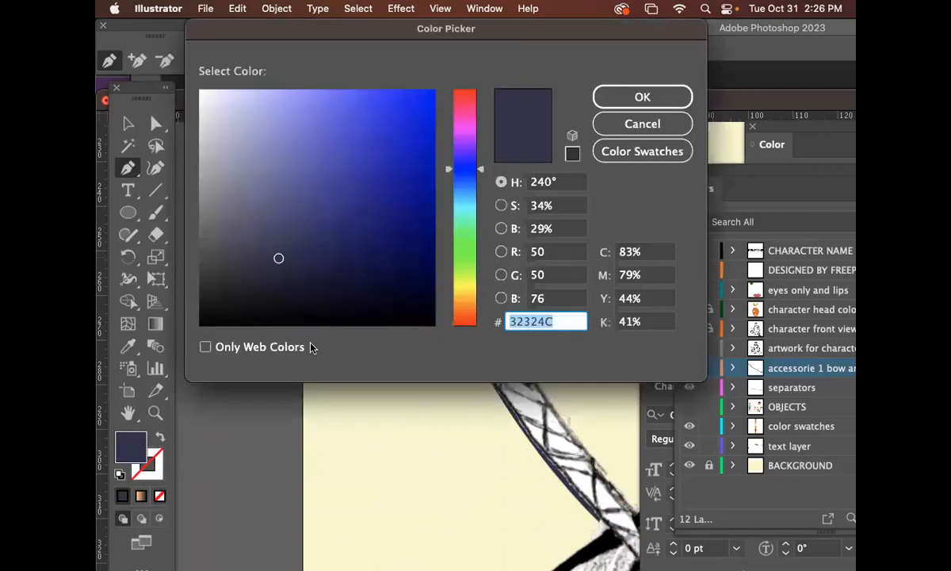
left_click_drag(463, 283, 431, 295)
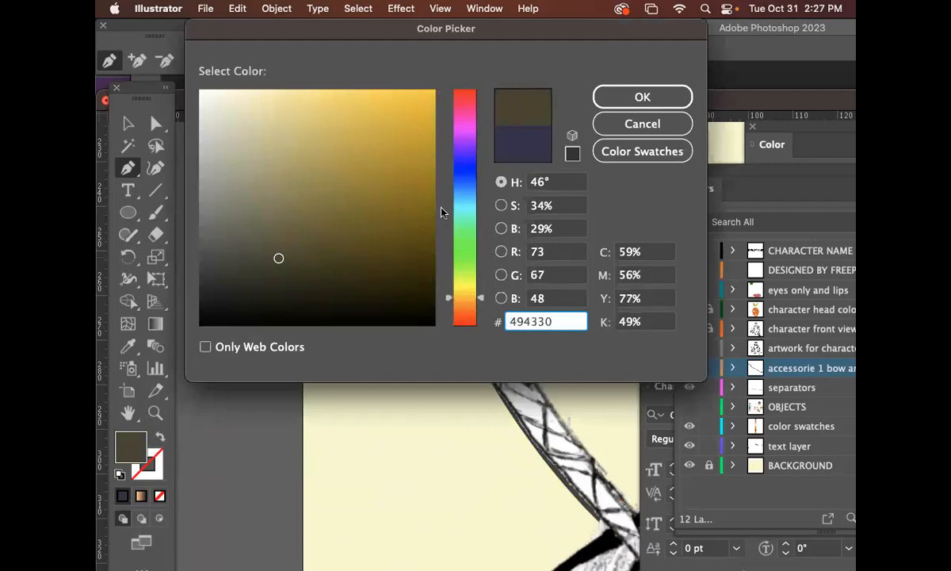
left_click(423, 130)
left_click(657, 96)
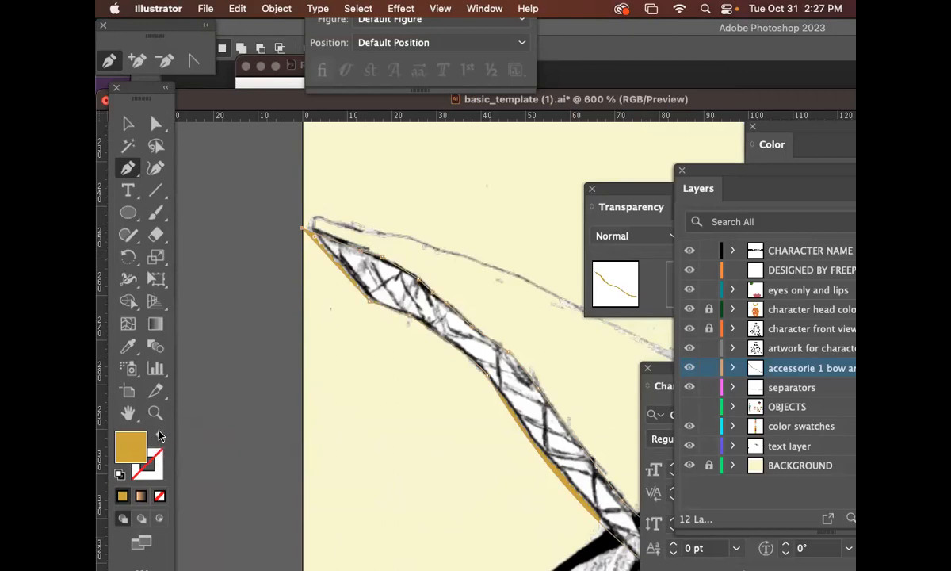
Step: Move the bow and arrow layer to the top of the layer stack, keeping the bow filled gold with no stroke
left_click(160, 435)
left_click_drag(588, 374, 510, 362)
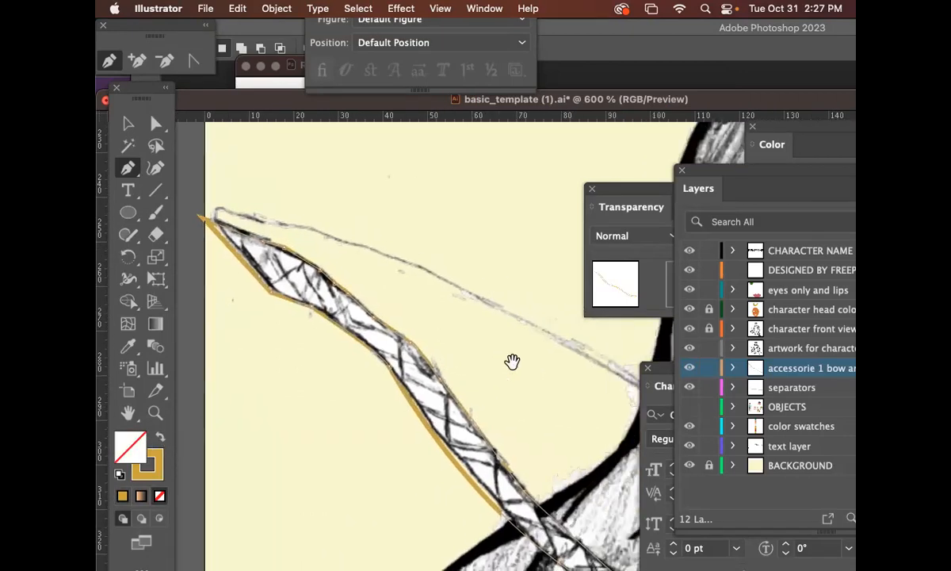
left_click_drag(824, 271, 773, 234)
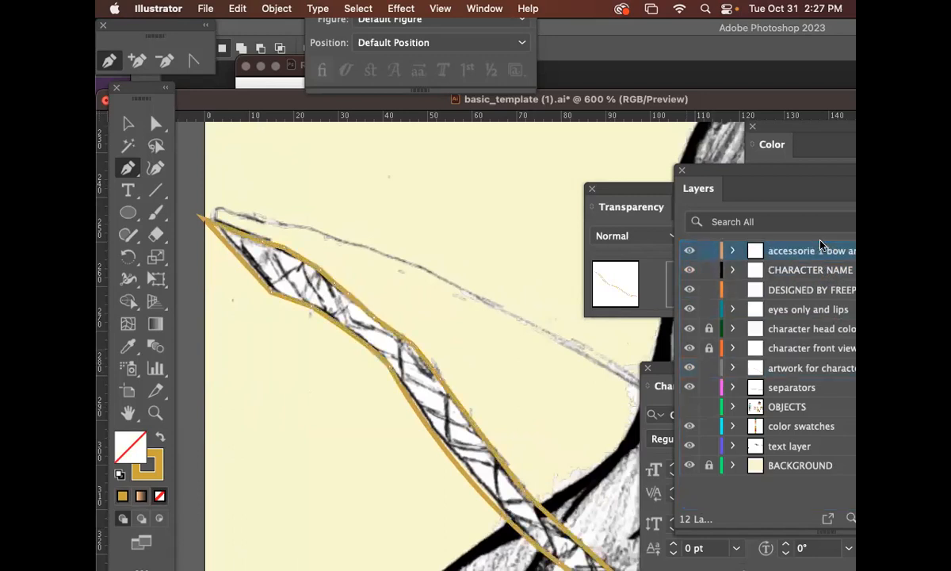
left_click(161, 438)
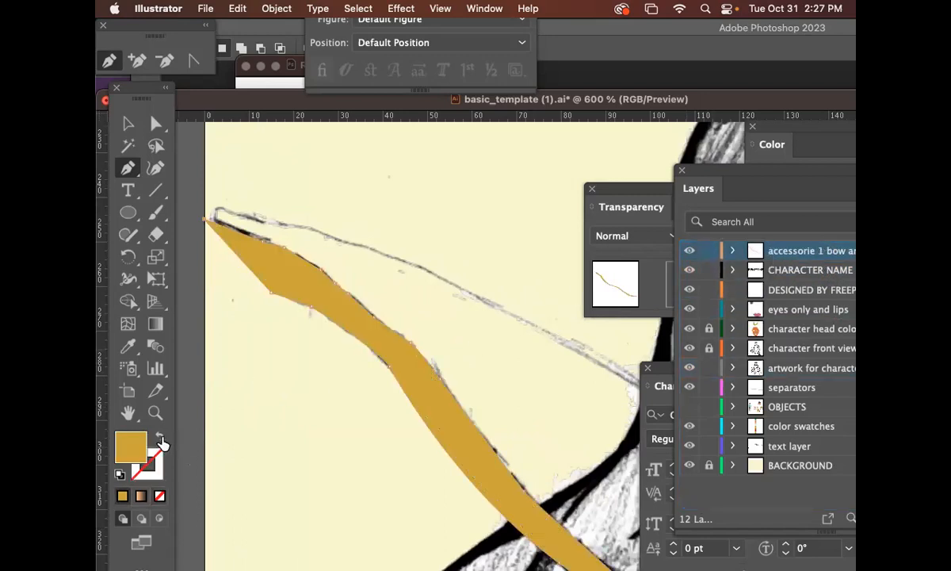
Step: Move the gold bow shape up and to the right, away from the drawn bow on the figure
key("super+minus")
key("super+minus")
left_click_drag(565, 372, 234, 153)
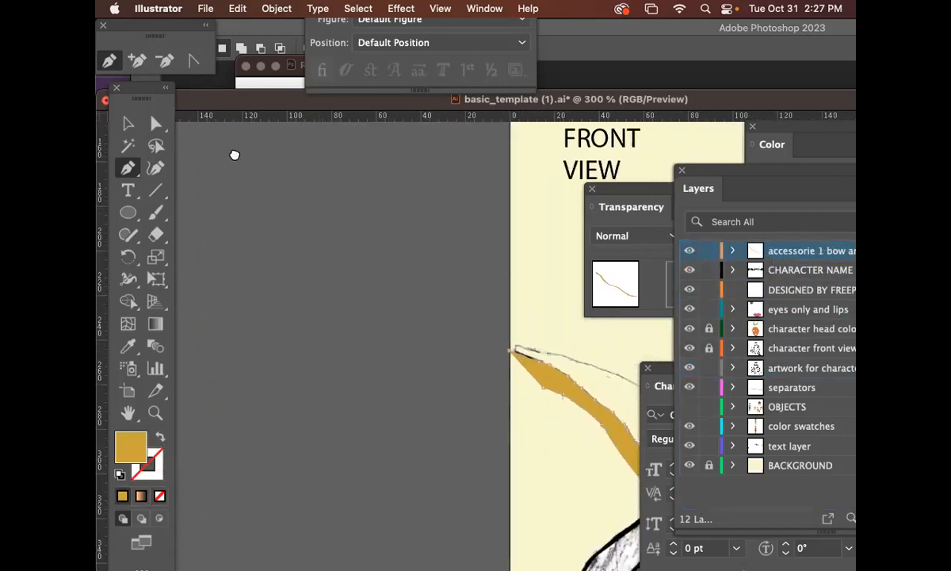
left_click_drag(366, 230, 313, 216)
left_click_drag(483, 298, 369, 239)
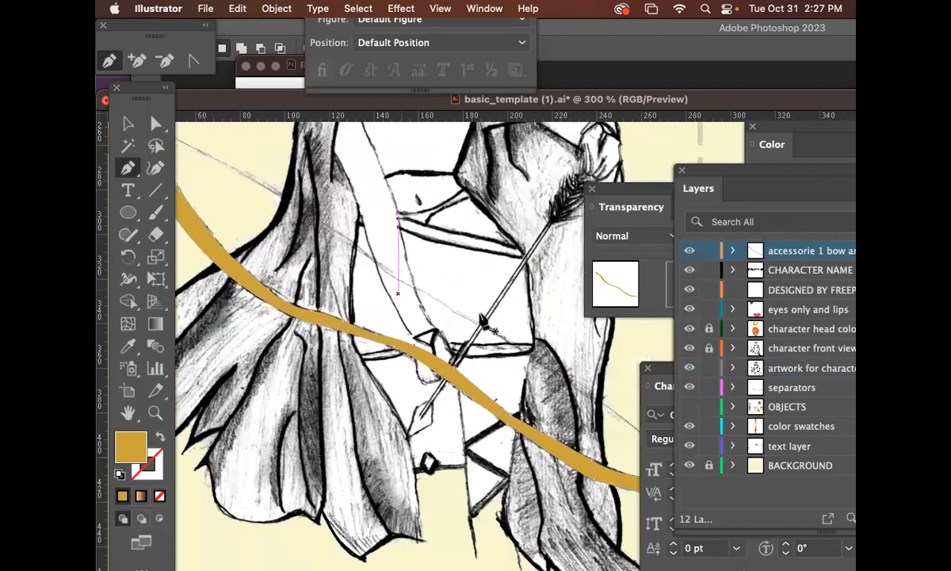
left_click_drag(558, 357, 429, 274)
left_click_drag(547, 440, 529, 432)
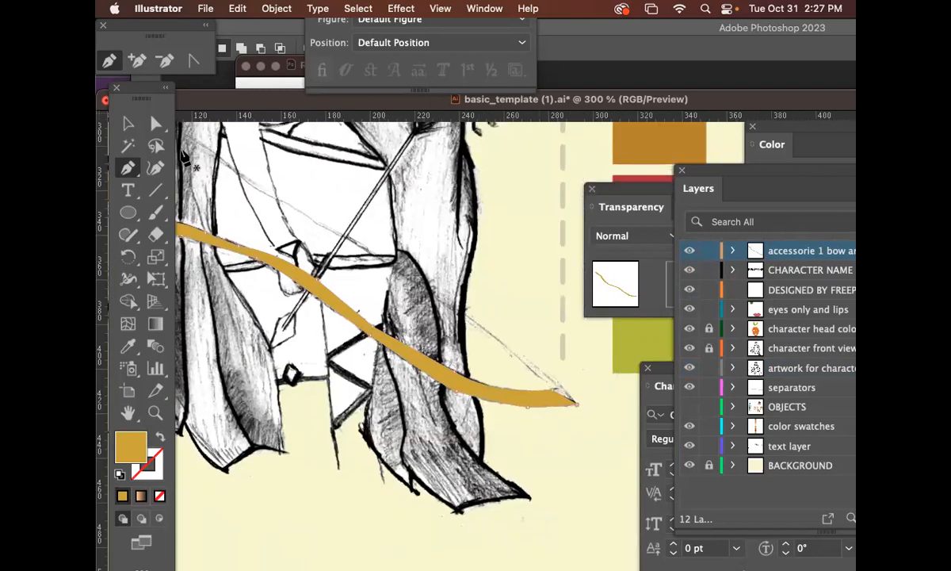
left_click(127, 123)
left_click_drag(471, 376, 528, 330)
Step: Rotate the gold bow shape until it stands nearly upright beside the figure
key("super+minus")
left_click_drag(569, 373, 385, 308)
key("r")
left_click_drag(579, 417, 372, 459)
left_click_drag(438, 341, 467, 425)
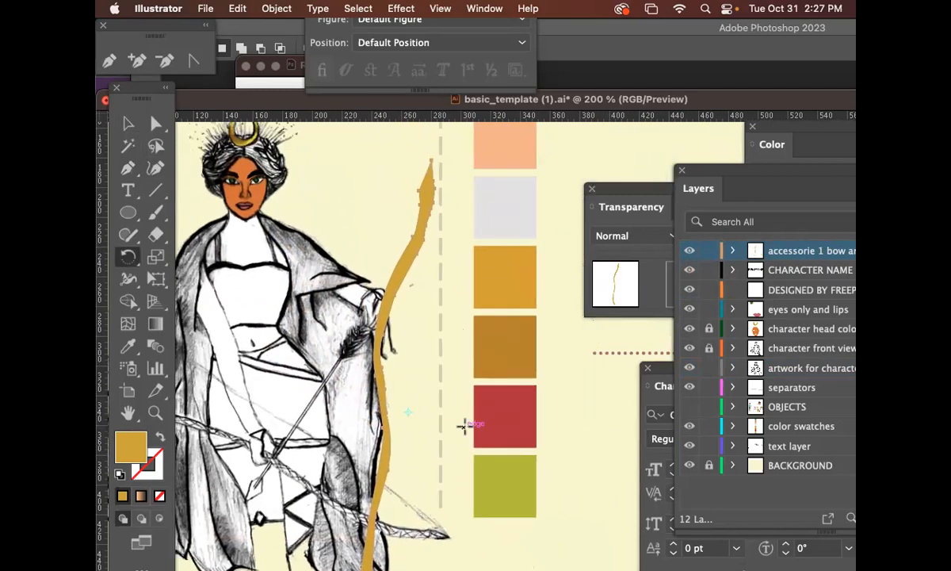
Step: Place the upright bow beneath the Accessories heading, beside the color swatches
key("super+minus")
key("super+minus")
key("super+minus")
key("v")
left_click_drag(356, 312, 395, 238)
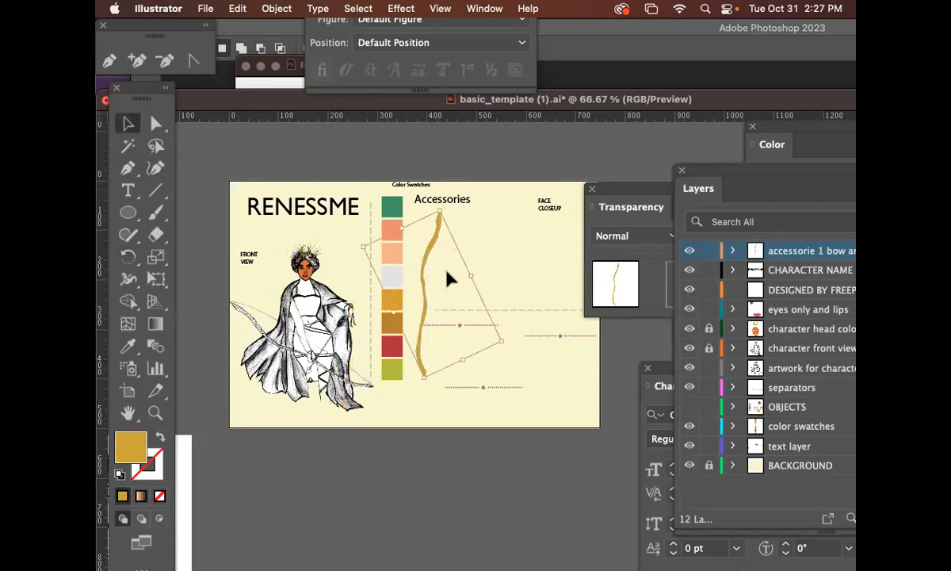
key("super+equal")
key("super+equal")
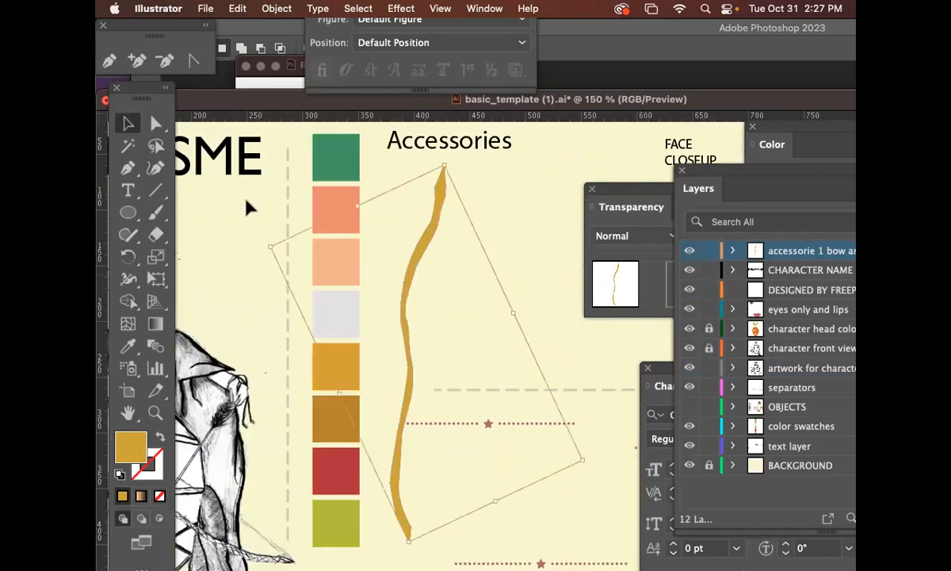
Step: Draw a straight bowstring from the bow's upper tip to its lower tip with the Pen tool, using the default white fill and black stroke
left_click(130, 169)
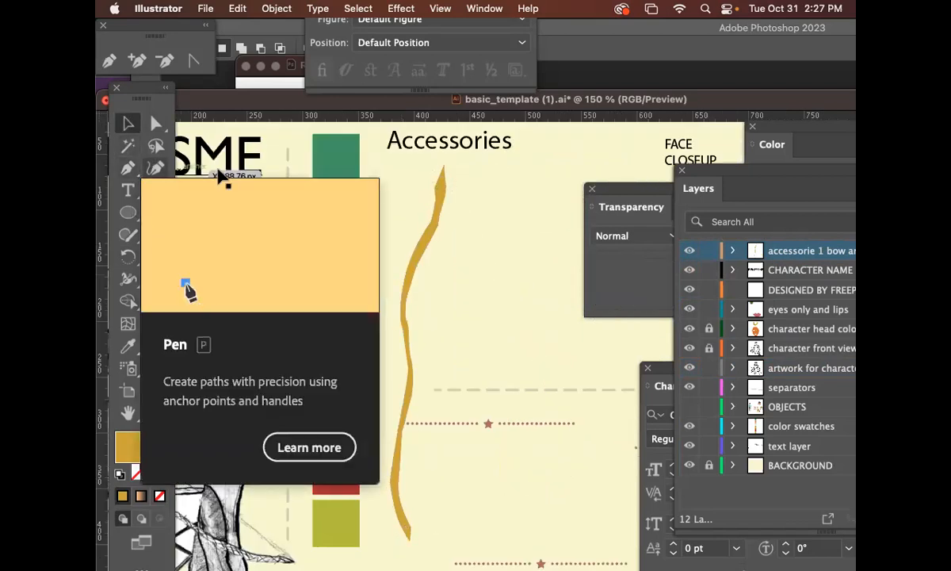
key("p")
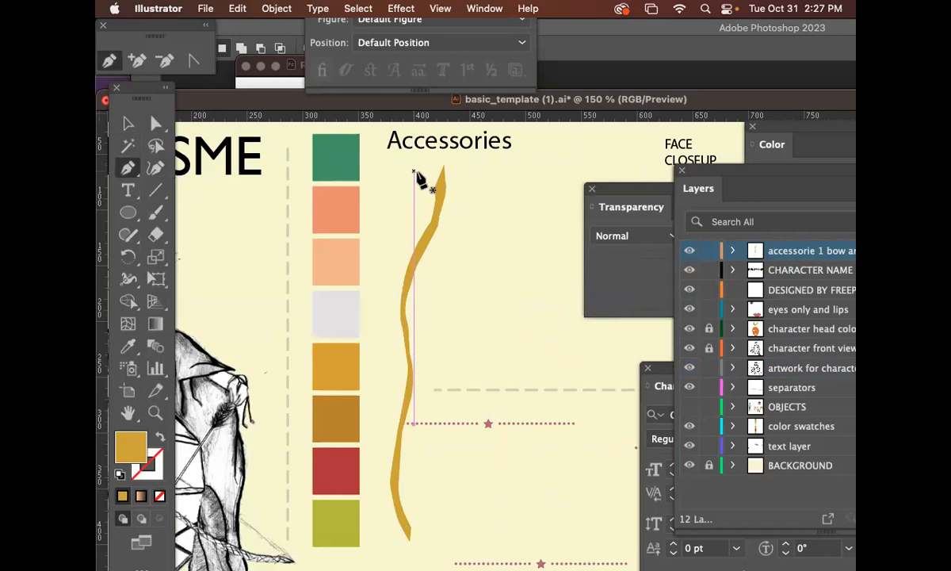
key("super+=")
key("super+=")
left_click_drag(400, 166, 431, 309)
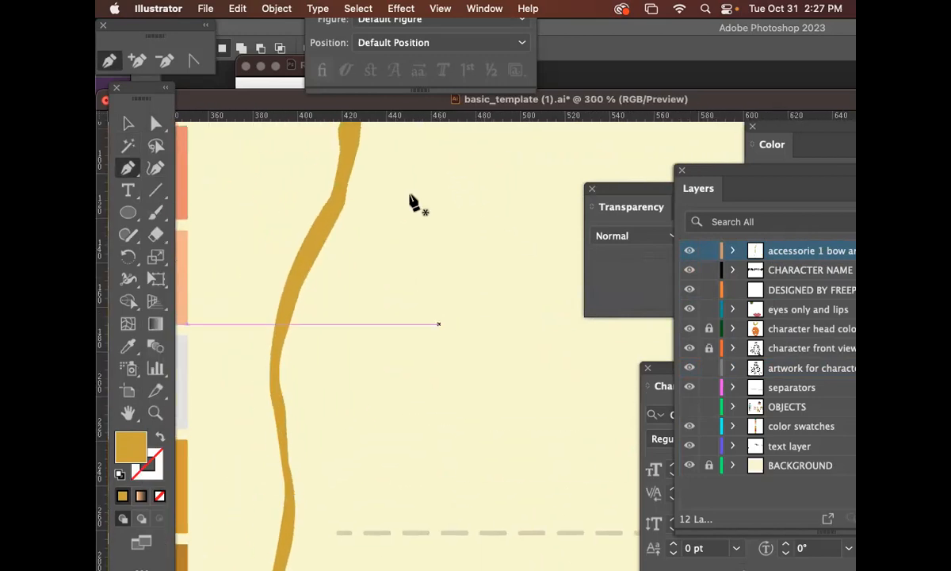
left_click_drag(412, 202, 425, 352)
left_click(365, 241)
left_click(369, 242)
left_click_drag(388, 318, 406, 200)
left_click_drag(424, 501, 424, 101)
left_click_drag(426, 297, 411, 248)
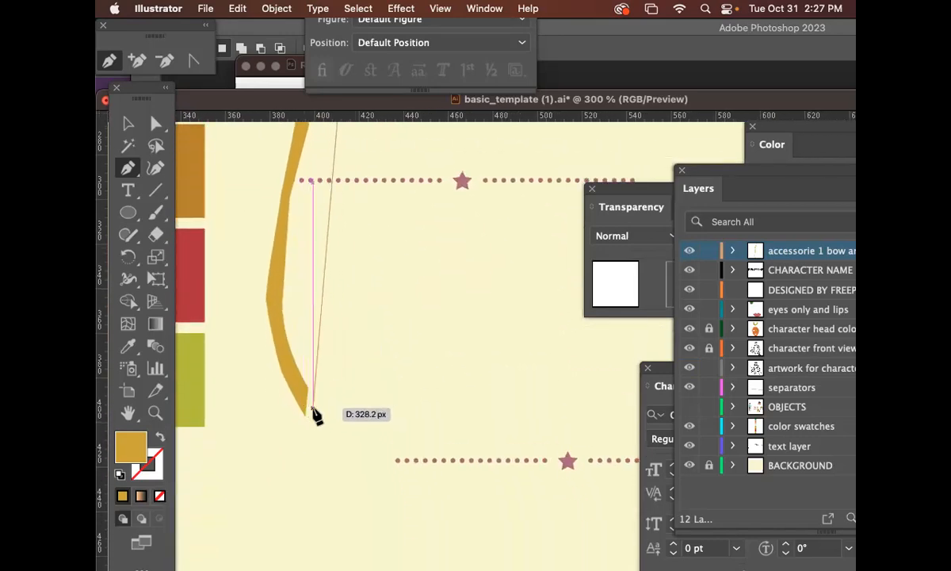
left_click_drag(311, 419, 305, 445)
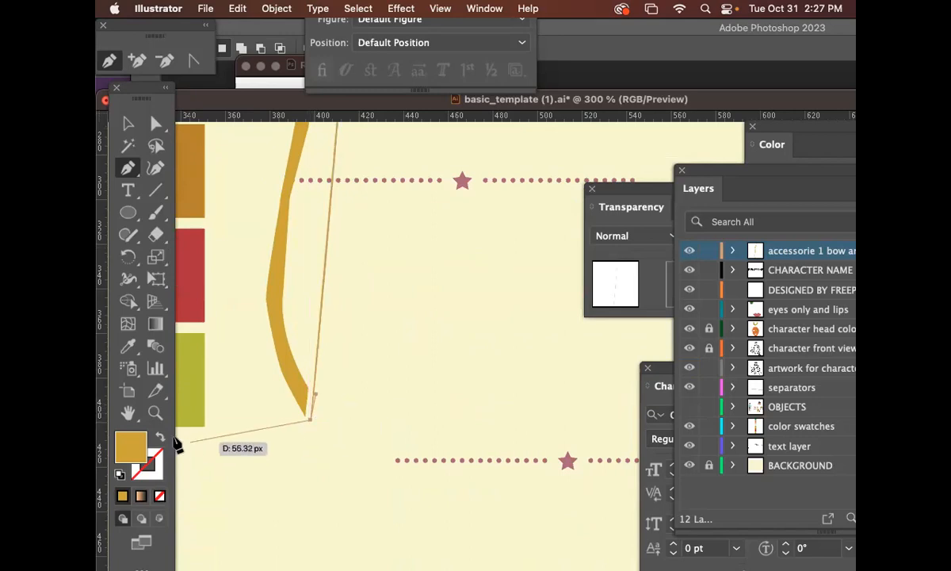
left_click(120, 475)
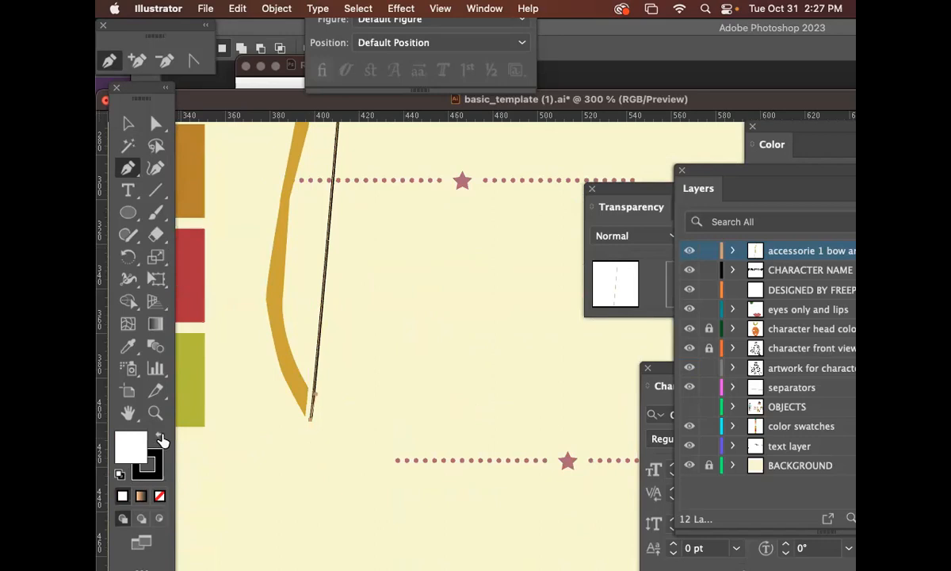
Step: Reshape the gold bow's lower tip by moving its end anchor across the bowstring
left_click(157, 123)
key("super")
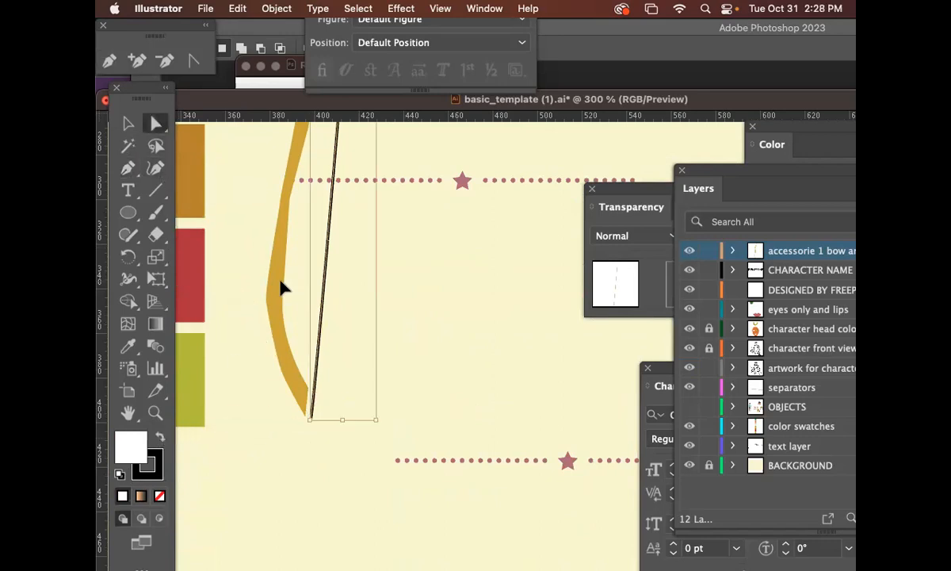
left_click(282, 288)
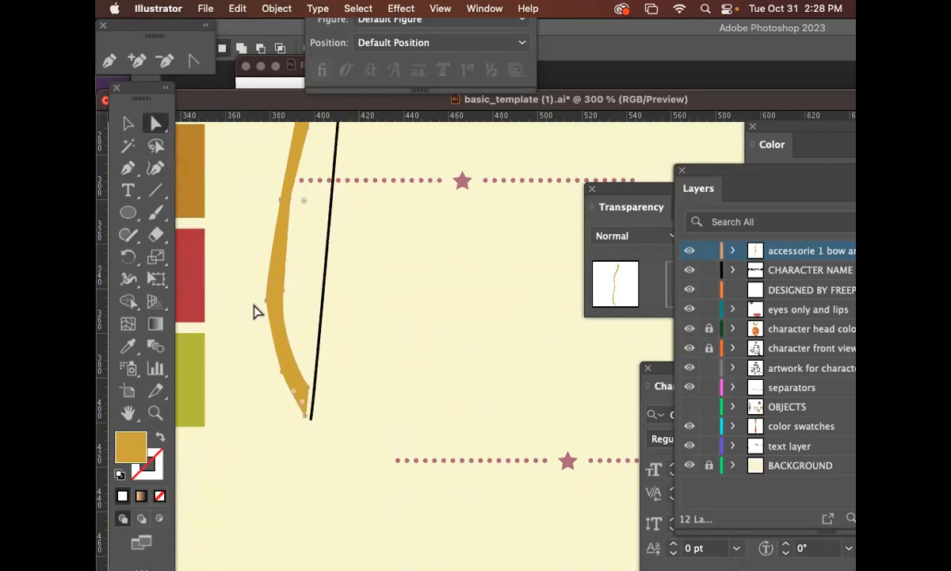
left_click(316, 389)
left_click_drag(310, 425, 325, 432)
key("super+equal")
key("super+equal")
key("super+equal")
key("super+equal")
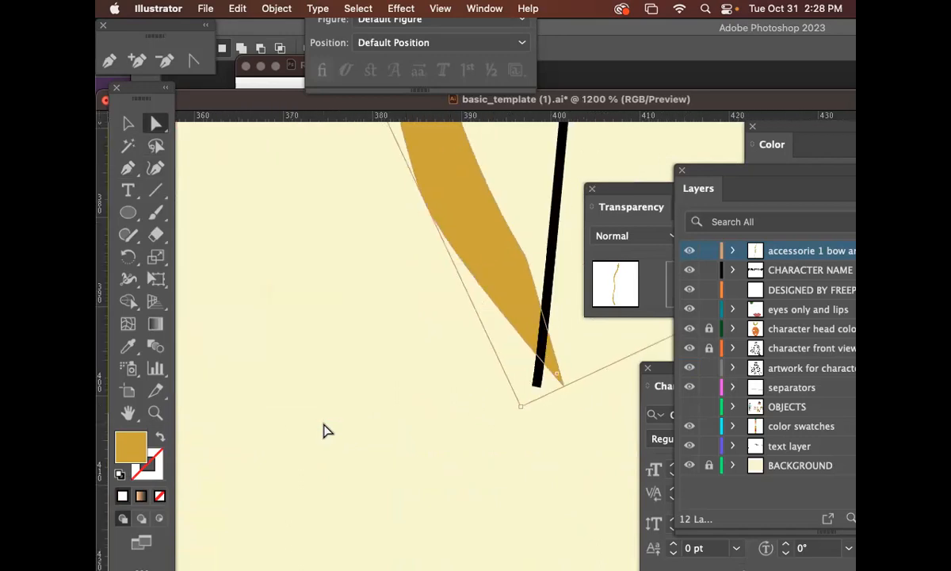
Step: Adjust the bowstring's lower end anchor at the bow's lower tip
left_click_drag(433, 346, 352, 284)
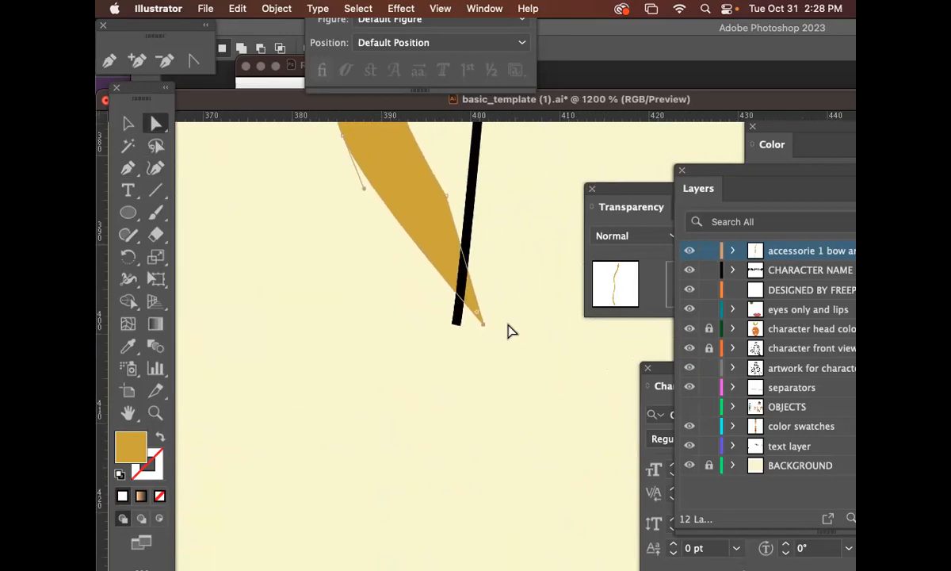
left_click(459, 332)
left_click_drag(459, 331, 411, 363)
key("super+minus")
key("super+minus")
key("super+minus")
key("super+minus")
key("super+minus")
key("super+minus")
key("super+minus")
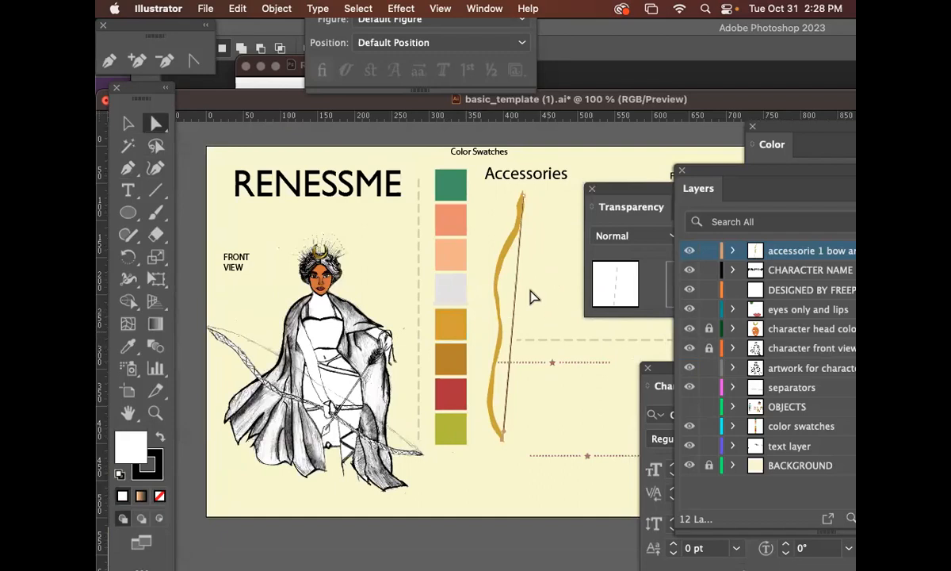
Step: Move the dashed and dotted star separator lines to the right, clear of the bow
left_click(128, 123)
scroll(527, 261, "right", 5)
scroll(528, 261, "down", 1)
left_click_drag(384, 300, 528, 267)
left_click_drag(387, 320, 545, 299)
left_click_drag(429, 413, 534, 401)
Step: Select the bow together with its string and rotate them until the string stands vertical beneath the Accessories heading
left_click(341, 296)
left_click(307, 252)
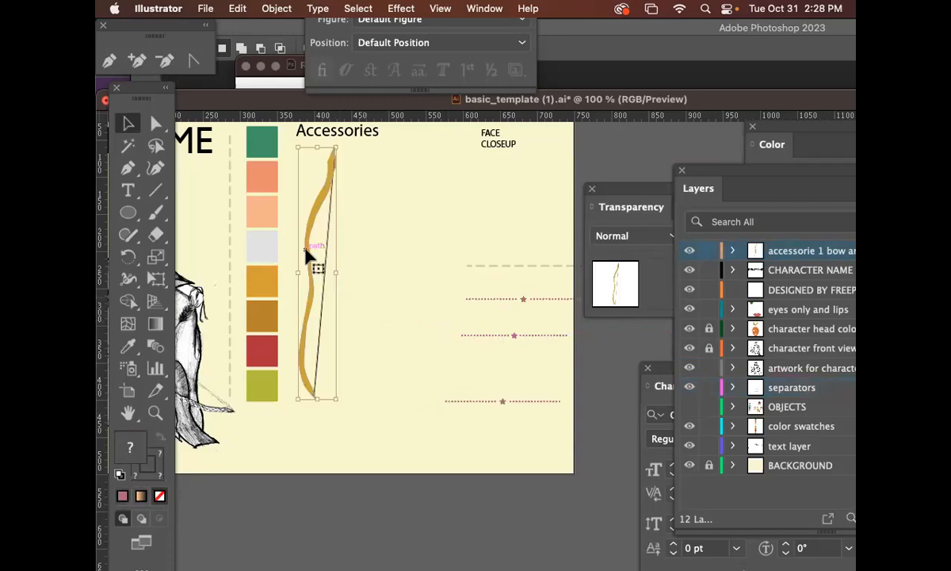
left_click(318, 242)
left_click_drag(325, 208, 322, 205)
key("r")
left_click_drag(367, 240, 371, 248)
Step: Add a text note beside the bow's upper end, starting with the title "Bow-"
left_click(155, 412)
left_click_drag(351, 175, 555, 352)
left_click_drag(340, 198, 436, 376)
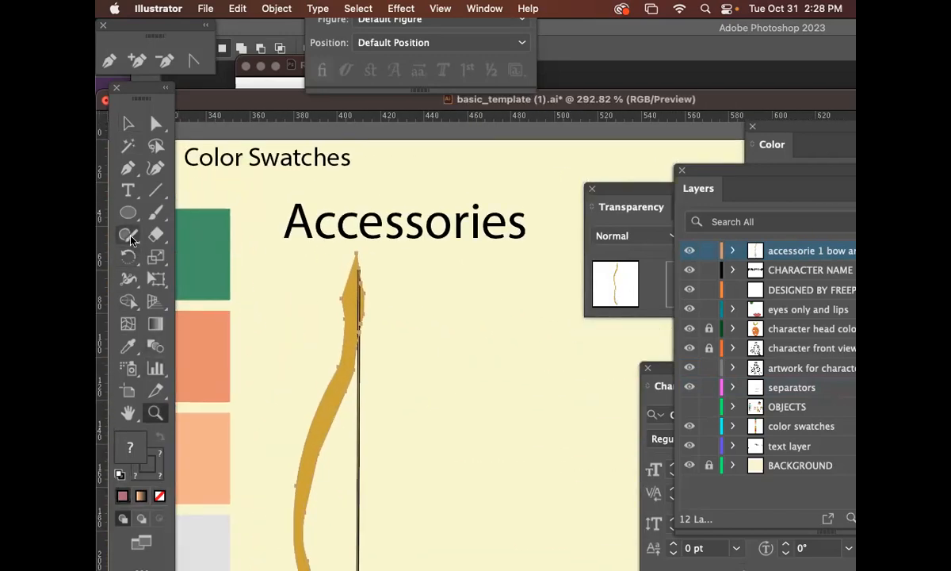
left_click(128, 190)
left_click(398, 295)
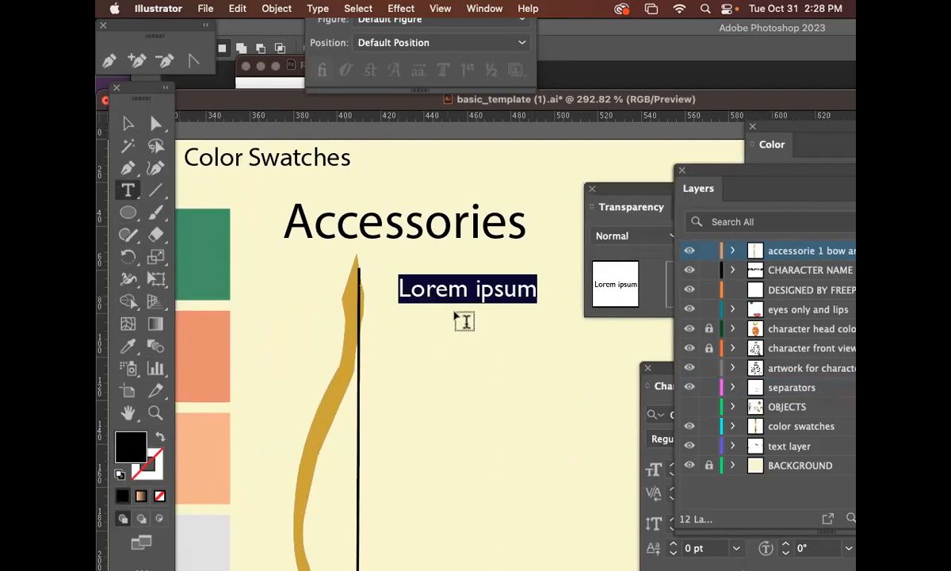
type("BOw")
key("BackSpace")
key("BackSpace")
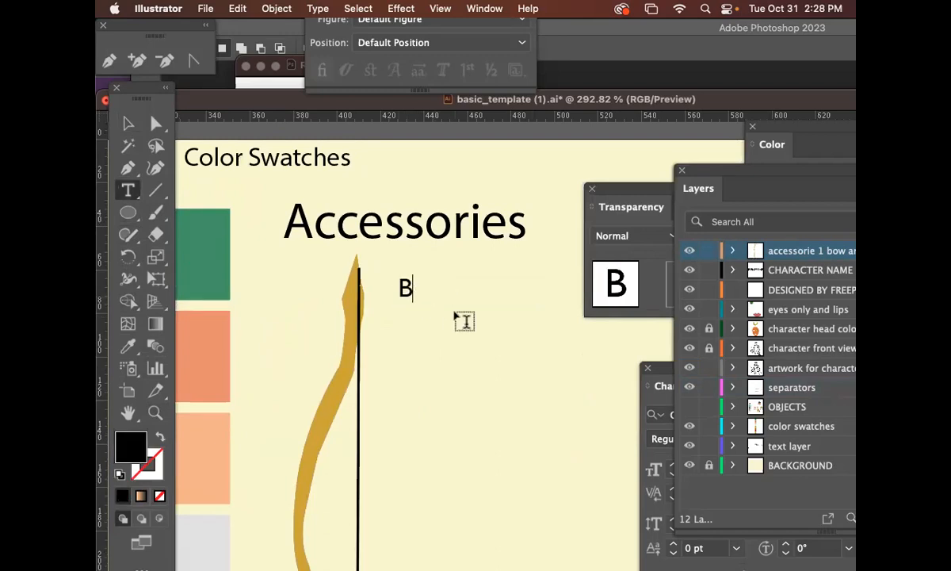
type("ow")
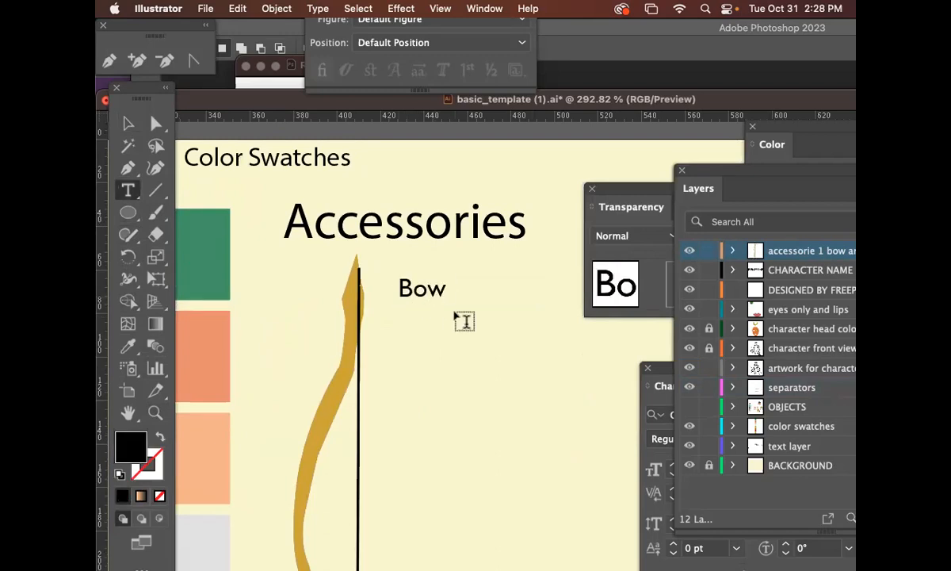
type("-")
Step: Add the description "Made of wood from the tree of wisdom" on three lines beneath the note's title
key("Return")
type("MAd")
key("BackSpace")
key("BackSpace")
type("ade o")
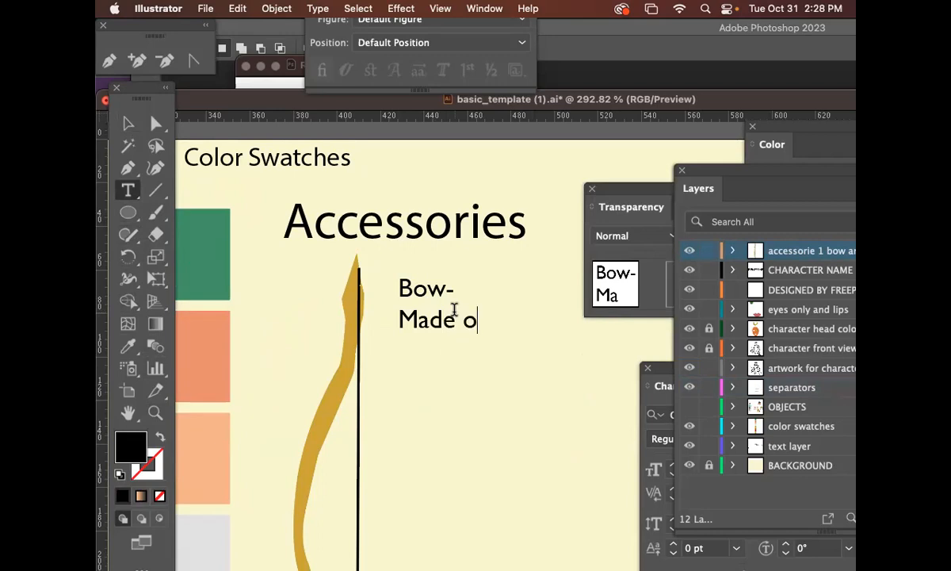
type("f worod")
key("Return")
type("from the")
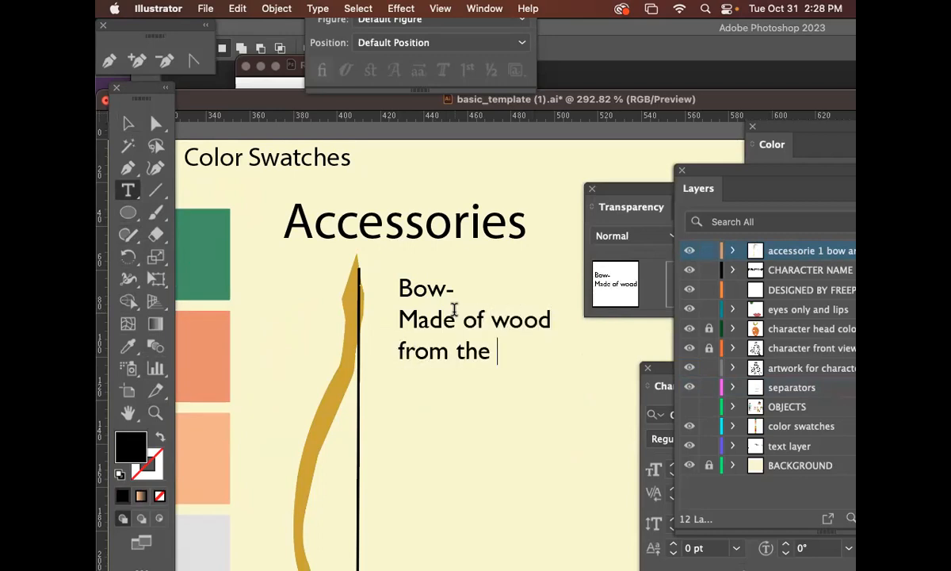
type(" tree")
key("Return")
type("of wisdom")
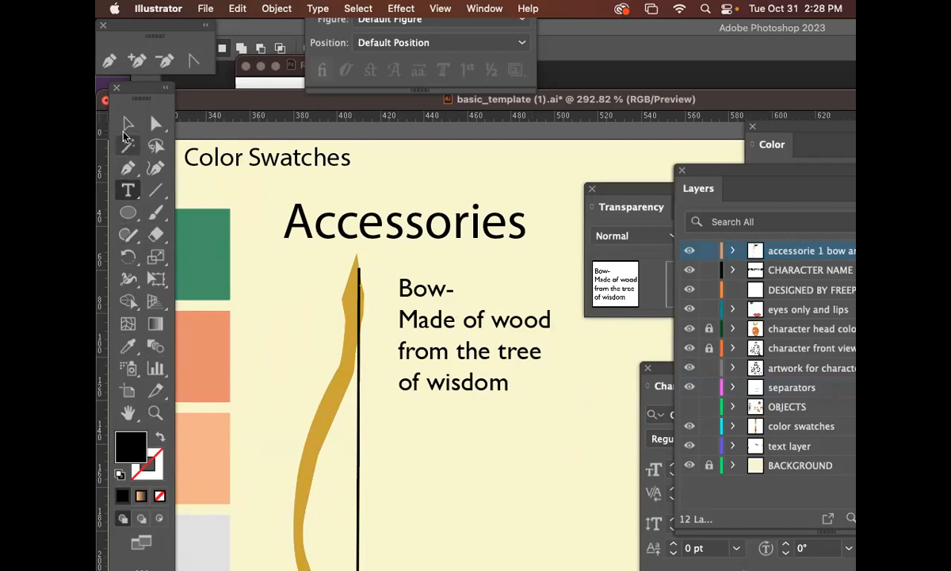
Step: Extend the bow description with "( tree was hit by lightning in ancient times)", broken over three lines
left_click(123, 134)
double_click(498, 383)
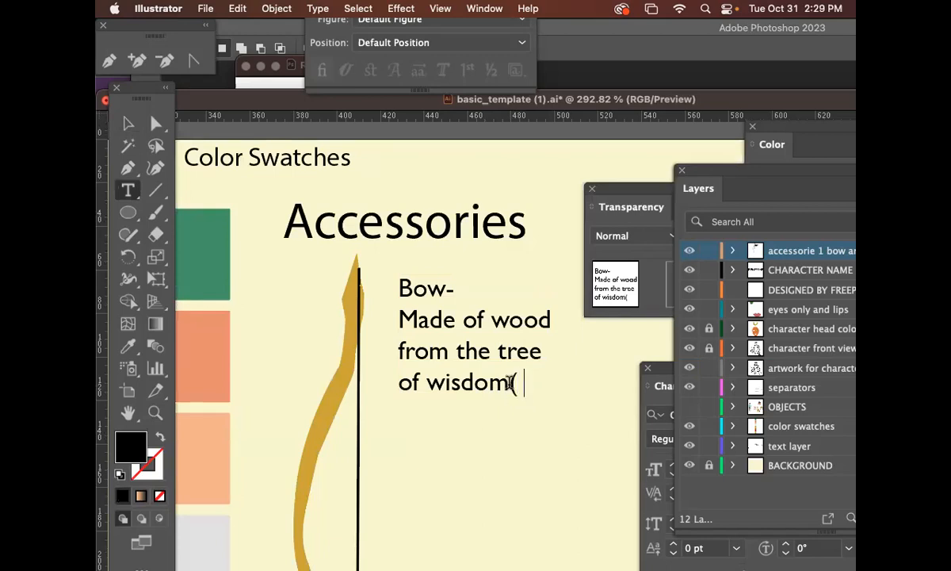
type("tree")
key("Return")
type("was hit b")
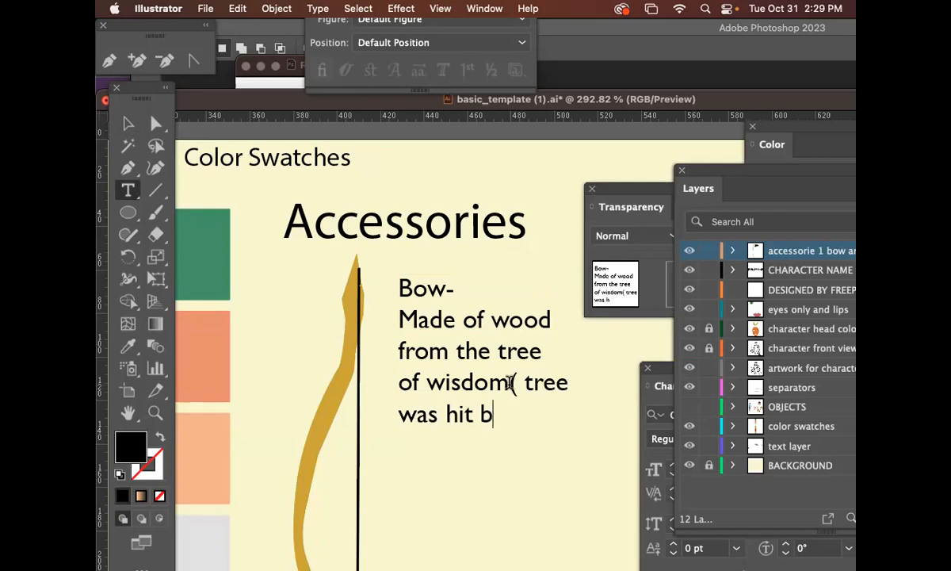
type("y lightnigng")
key("BackSpace")
key("BackSpace")
key("BackSpace")
type("ng")
key("Return")
type("in anc")
key("BackSpace")
type("ncn")
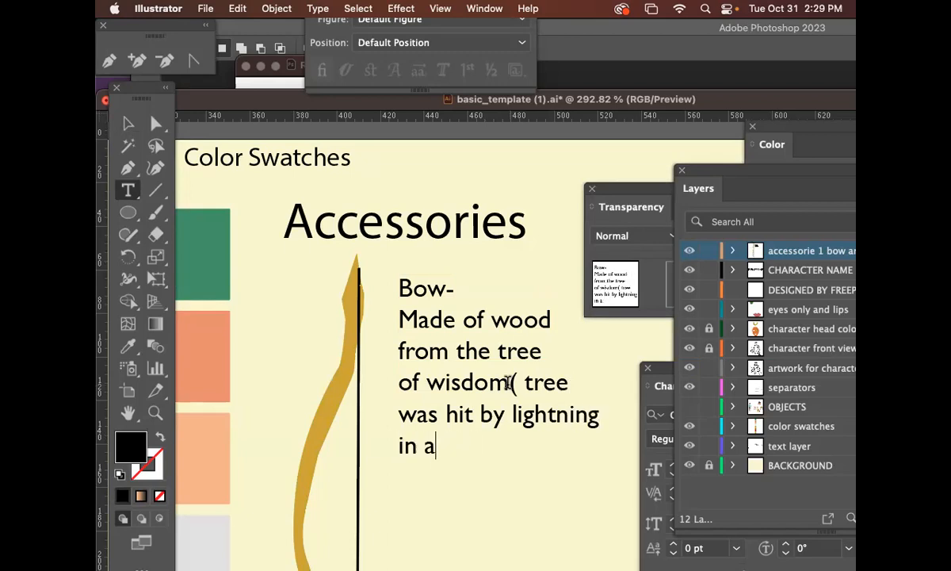
type("ent times)")
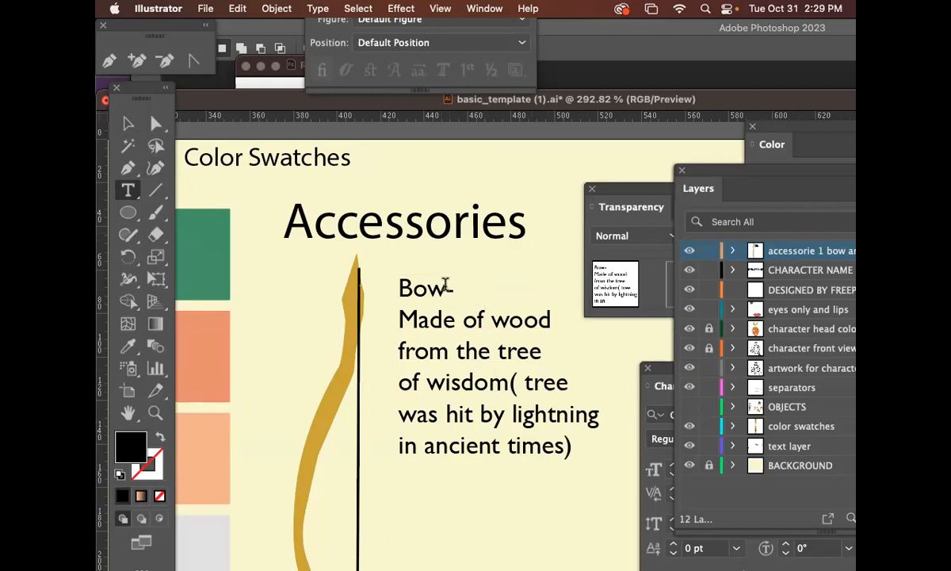
Step: Change the font of the word "Bow" in the note's title to Georgia
left_click_drag(445, 284, 388, 282)
key("super+t")
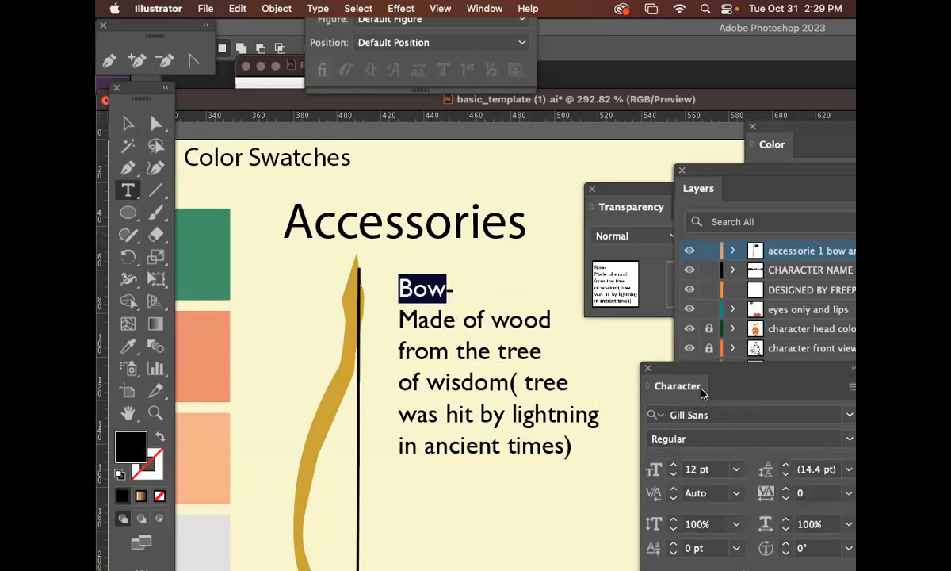
left_click(751, 415)
type("Geneva")
key("Down")
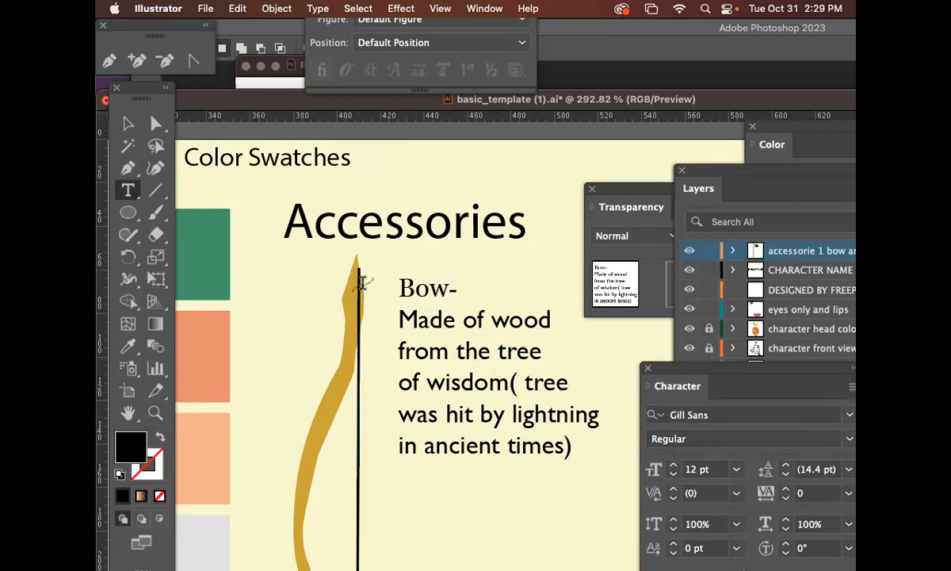
Step: Increase the font size of the word "Bow" to 21 pt
double_click(416, 274)
left_click(674, 465)
left_click(674, 466)
left_click(674, 465)
left_click(673, 466)
left_click(674, 465)
left_click(674, 466)
left_click(673, 465)
left_click(673, 466)
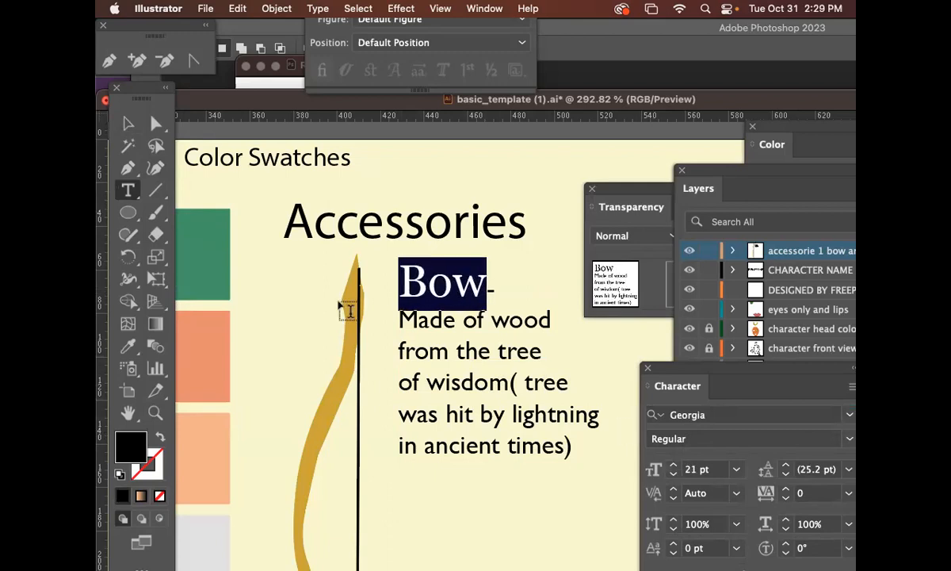
Step: Move the bow description right and slightly down, away from the bow, and save the document
left_click(127, 123)
key("super+minus")
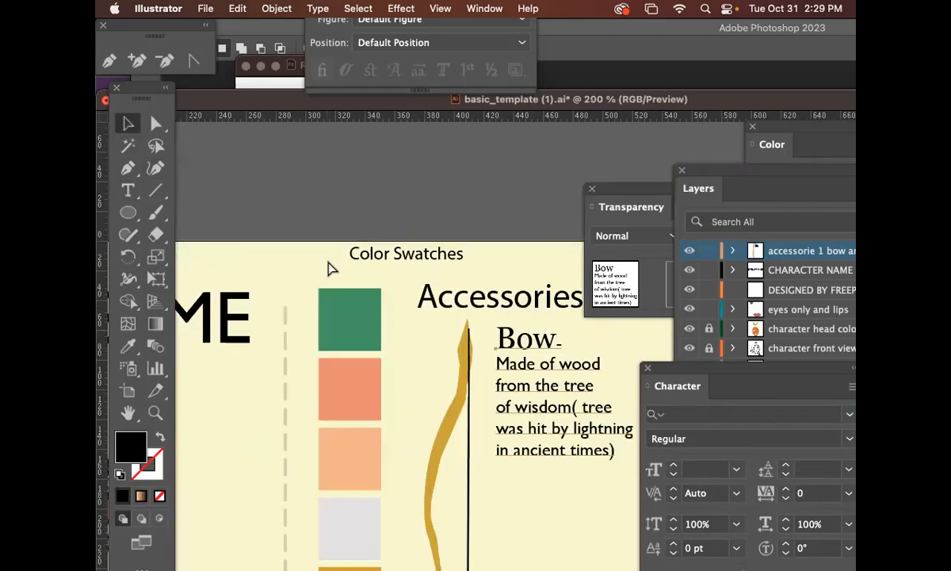
key("super+minus")
scroll(486, 345, "down", 5)
scroll(486, 345, "right", 6)
left_click_drag(322, 207, 356, 204)
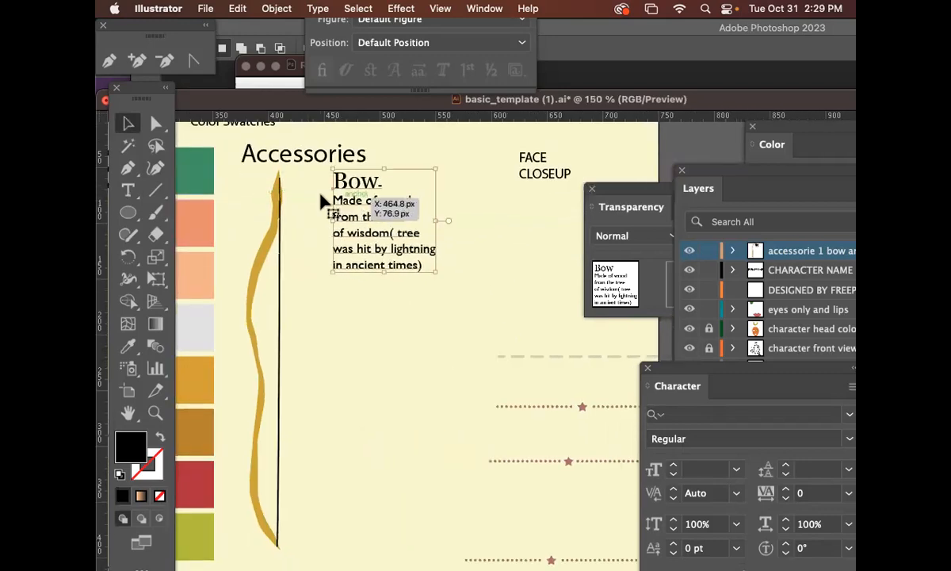
key("super+s")
left_click(355, 219)
left_click_drag(343, 200, 342, 232)
Step: Create a new layer named "pointers" above the bow and arrow layer
left_click(127, 212)
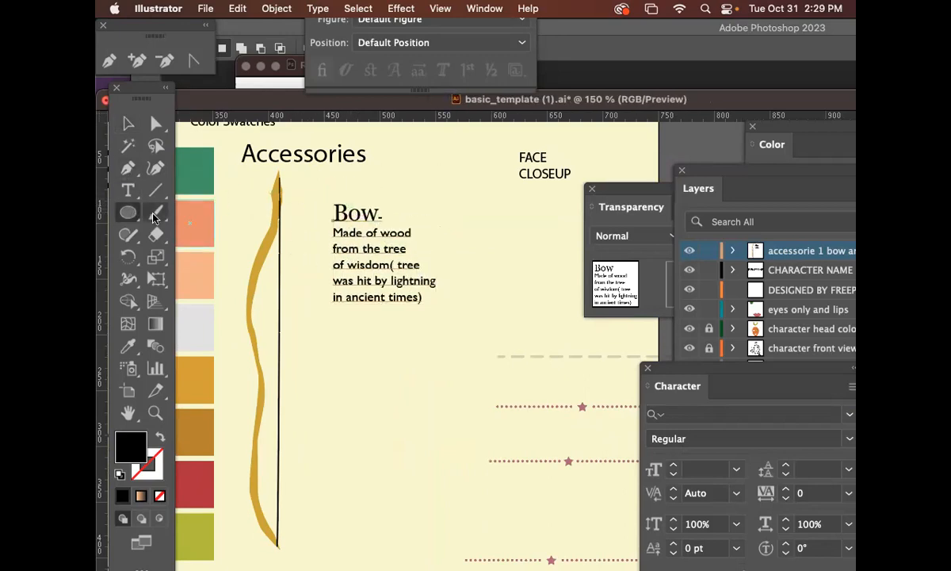
key("super+=")
key("super+=")
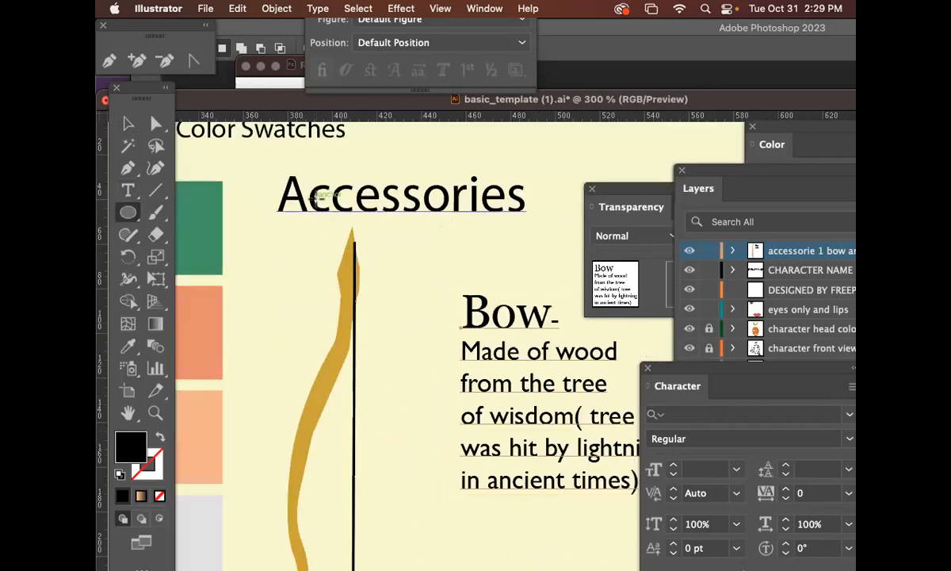
left_click(745, 172)
left_click_drag(746, 172, 509, 139)
left_click(732, 156)
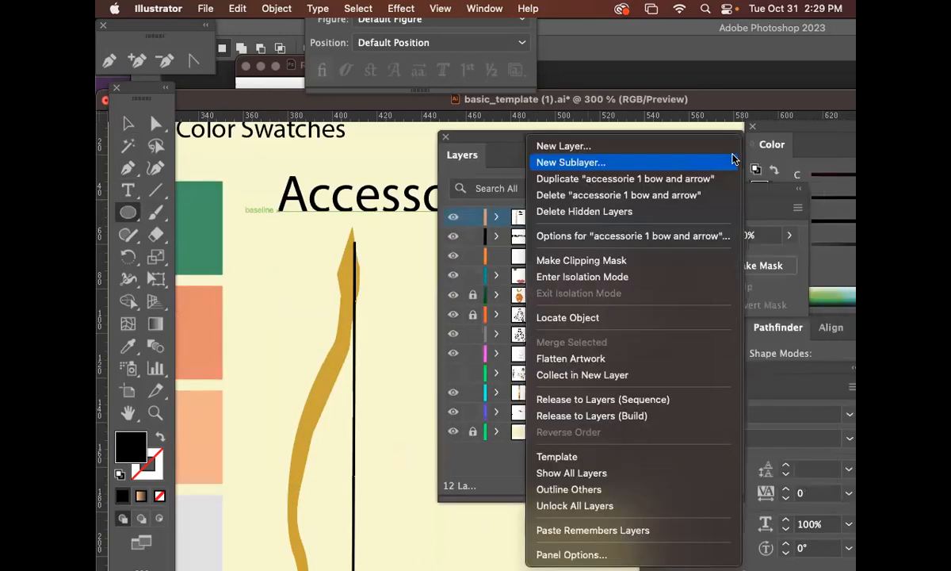
left_click(663, 145)
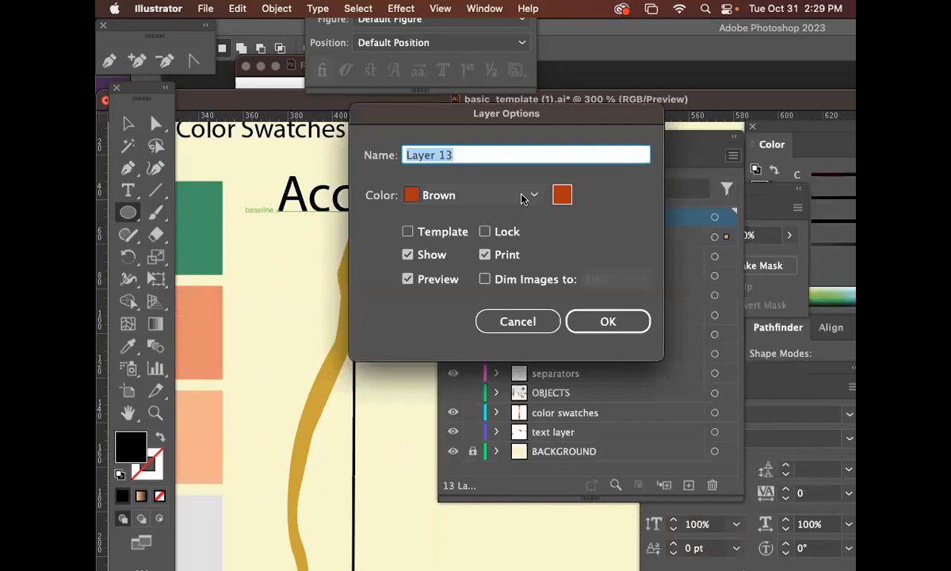
type("point")
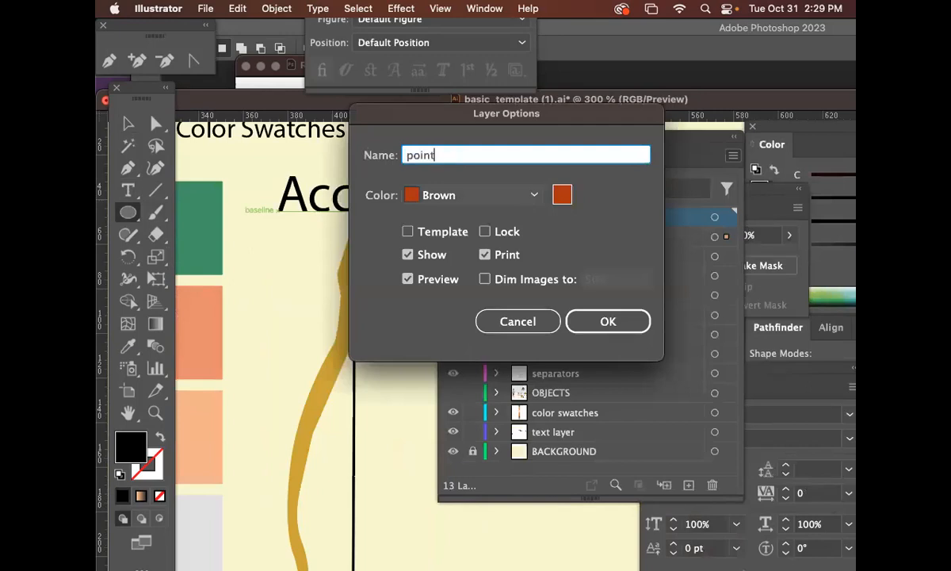
type("ers")
key("Return")
left_click_drag(336, 264, 437, 228)
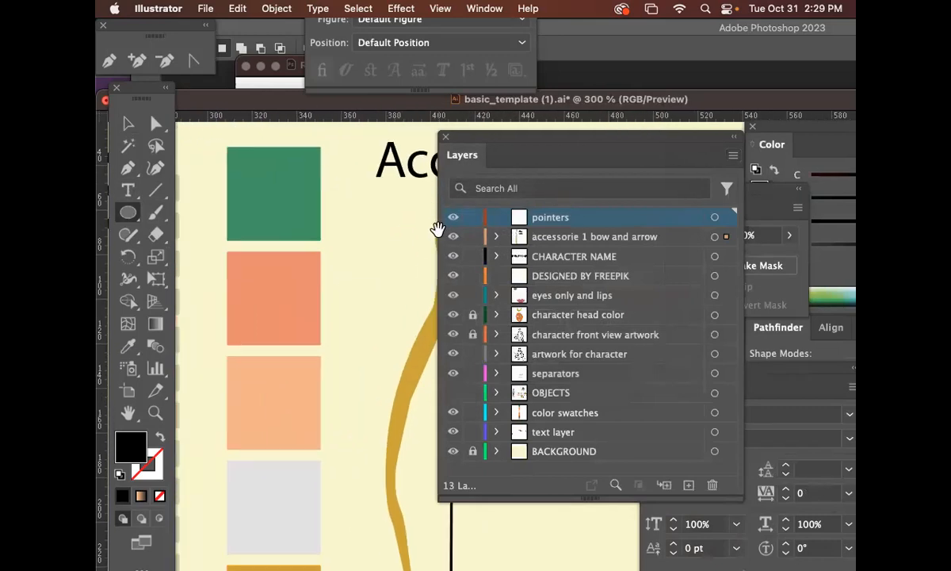
key("super+minus")
scroll(378, 265, "down", 3)
scroll(378, 266, "right", 5)
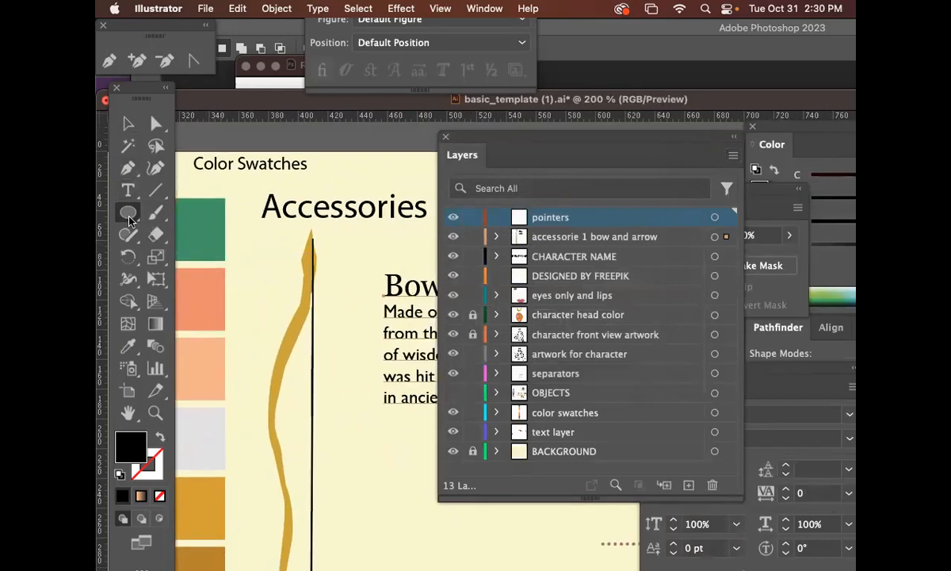
Step: Draw a small circle to the right of the bow's upper end and move it slightly down towards the note's title
left_click_drag(331, 266, 332, 270)
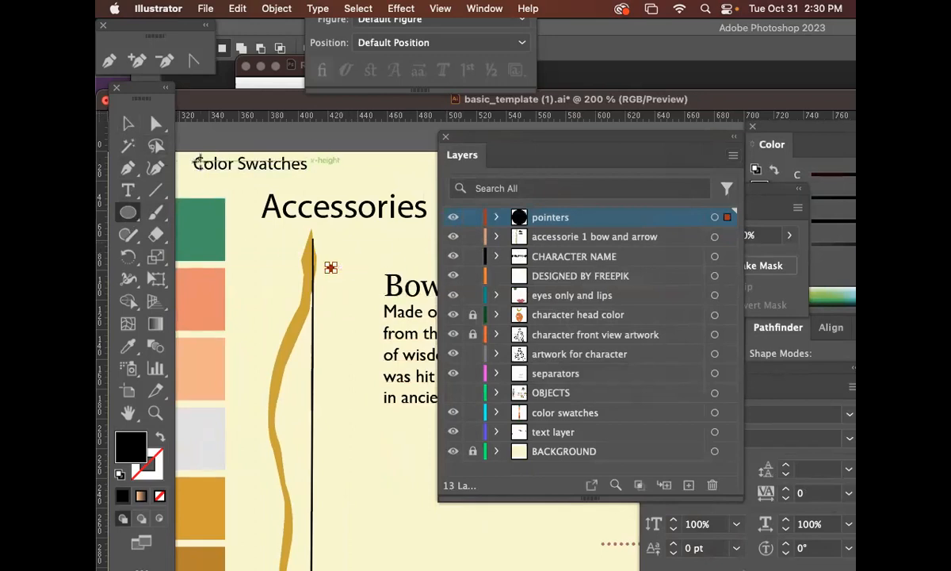
key("v")
left_click_drag(332, 268, 329, 304)
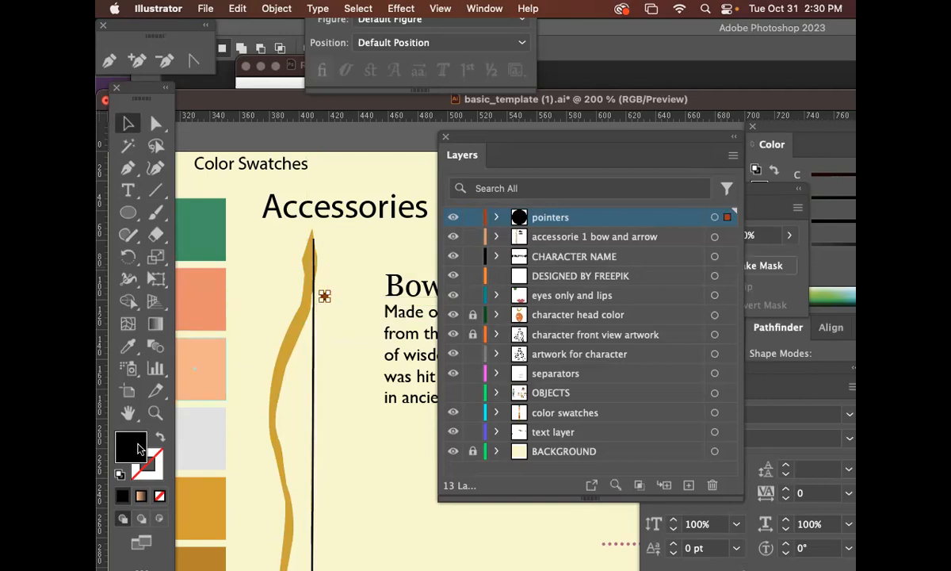
Step: Fill the small pointer circle with a bright red
double_click(131, 444)
left_click(466, 322)
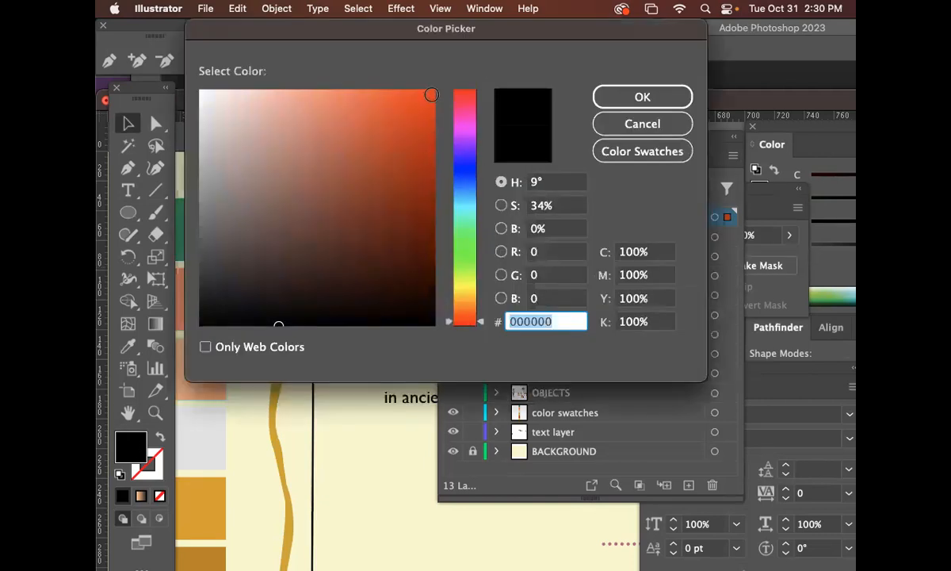
left_click(430, 97)
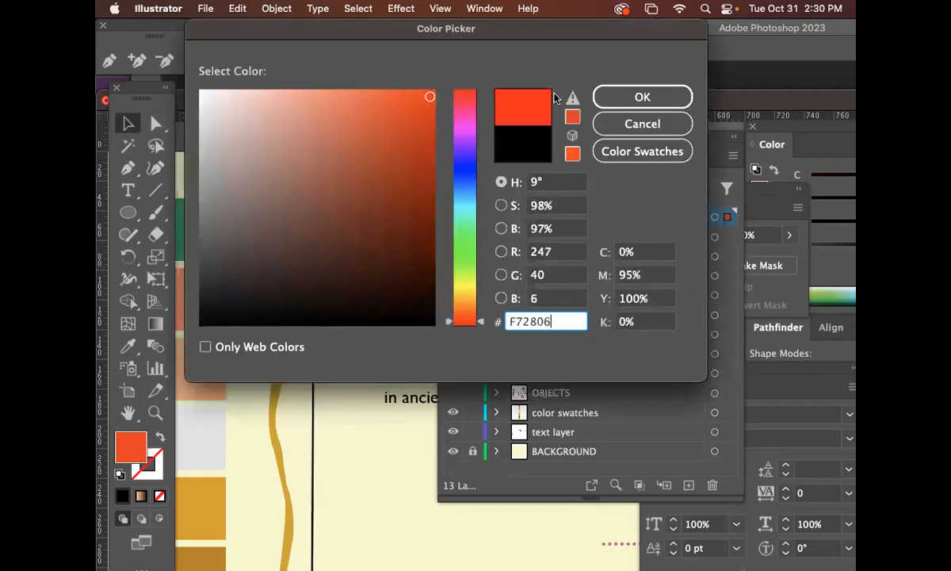
left_click(460, 92)
left_click(641, 97)
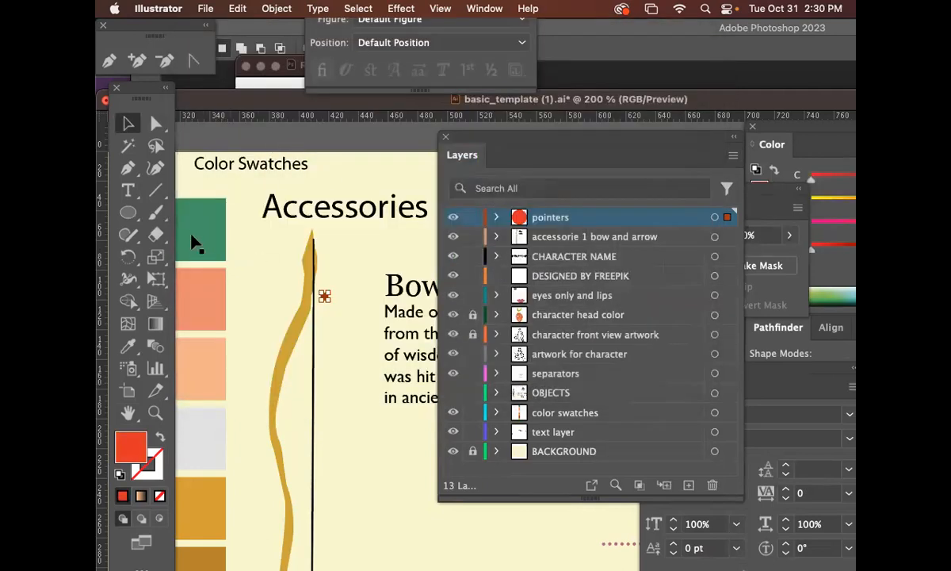
Step: Draw a straight horizontal pointer line with the Pen tool from the red dot towards the "Bow" title
left_click(155, 412)
left_click_drag(364, 280, 476, 417)
left_click(128, 167)
left_click(282, 315)
left_click(386, 314)
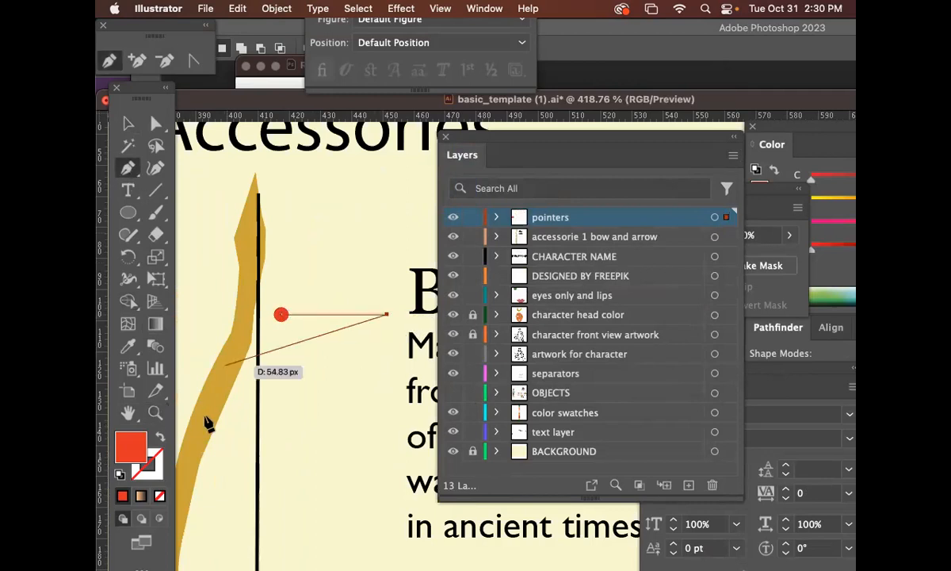
Step: Give the pointer line a black stroke and no fill
left_click(120, 475)
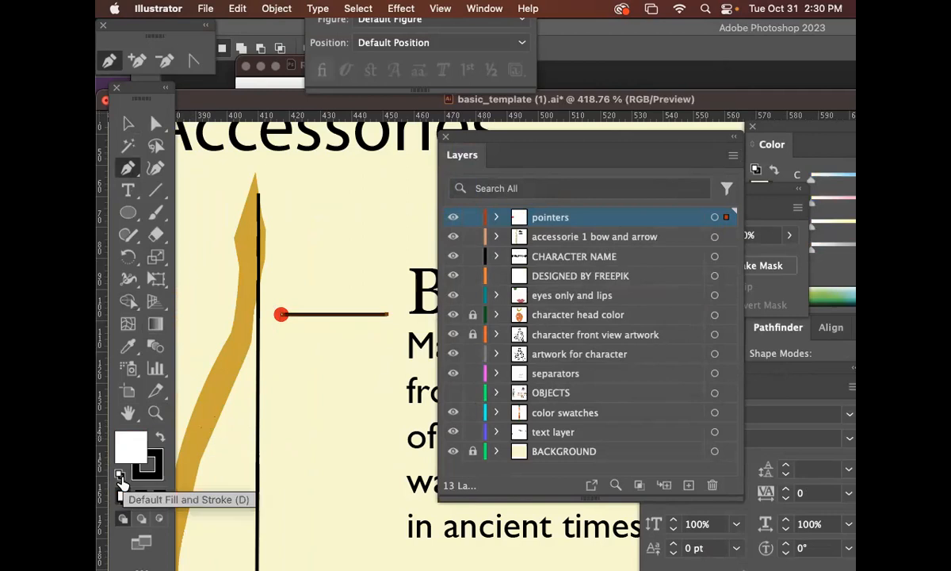
left_click(158, 439)
left_click(157, 439)
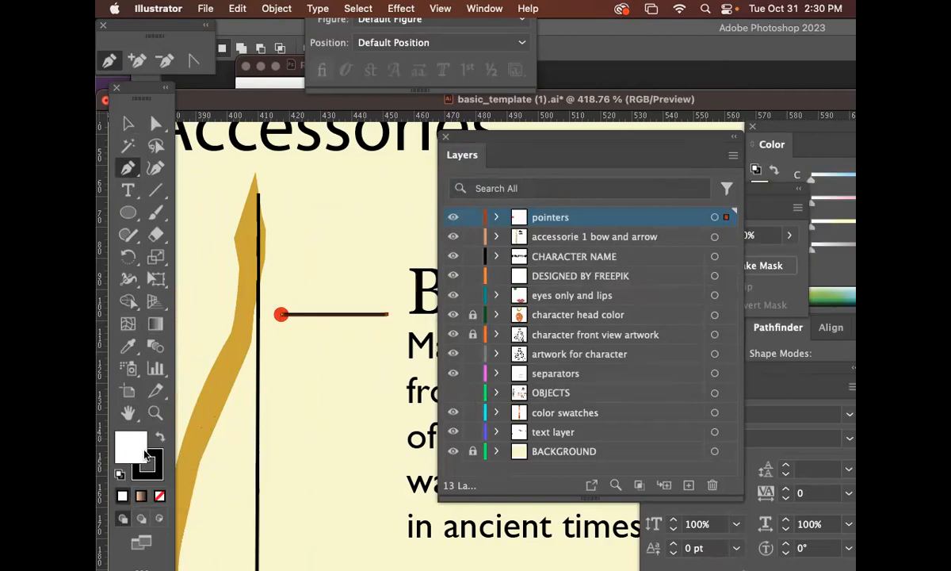
left_click(159, 497)
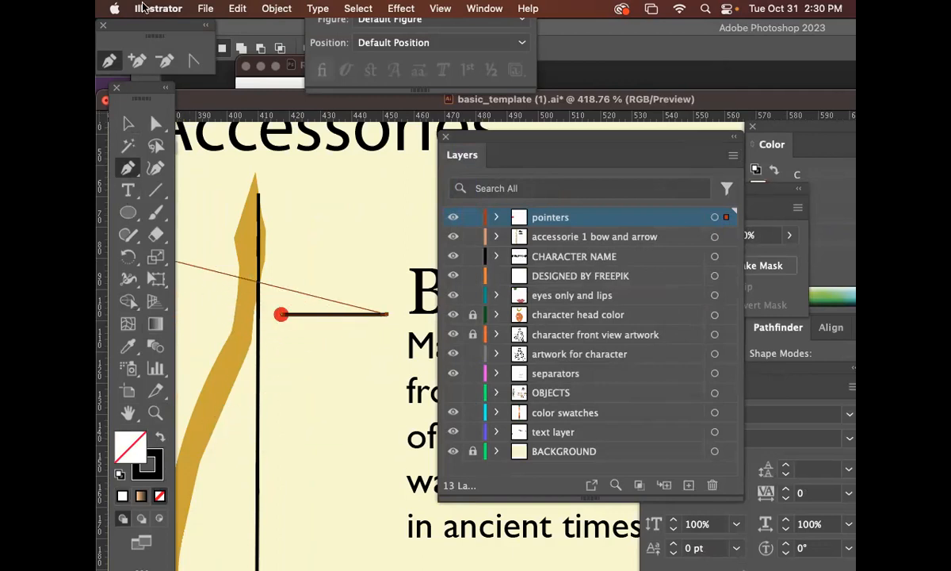
left_click(127, 125)
left_click(281, 319)
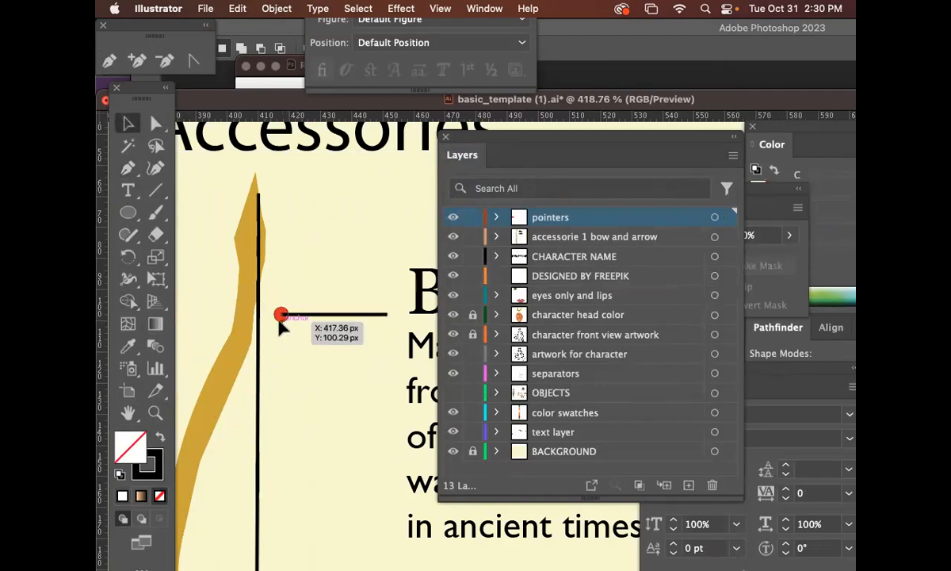
left_click(346, 354)
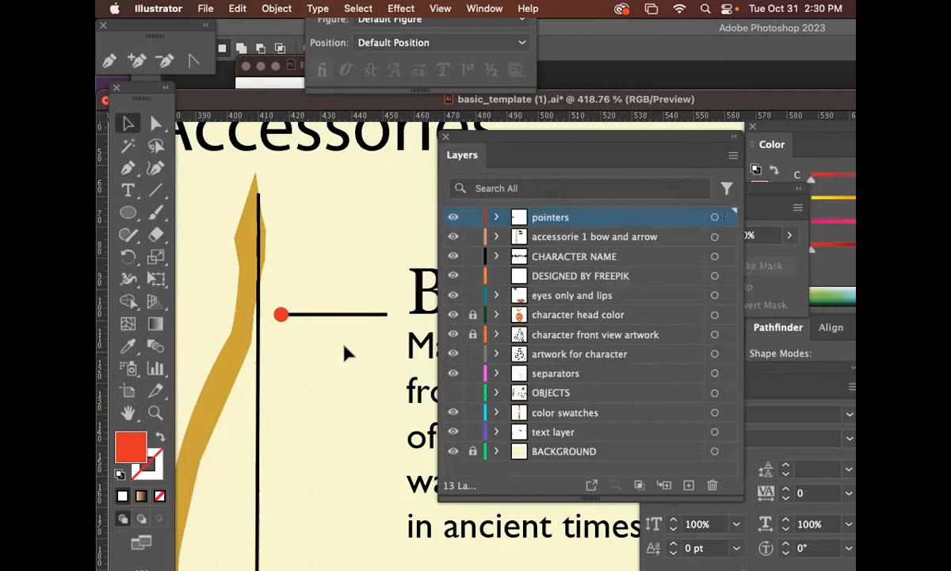
left_click_drag(289, 299, 294, 299)
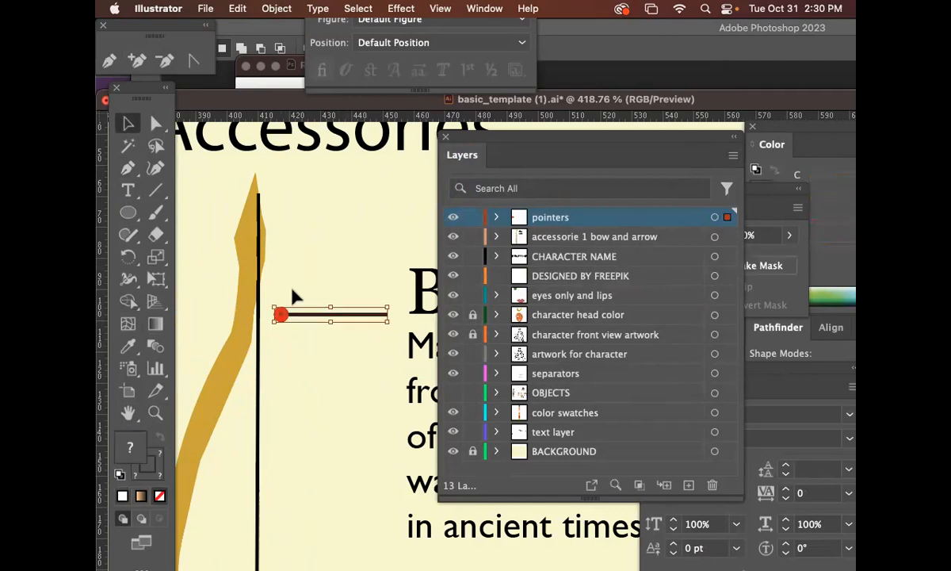
left_click(309, 346)
Step: Move the bow description left and slightly down so its title meets the end of the pointer line
key("super+=")
key("super+=")
left_click_drag(257, 293, 447, 346)
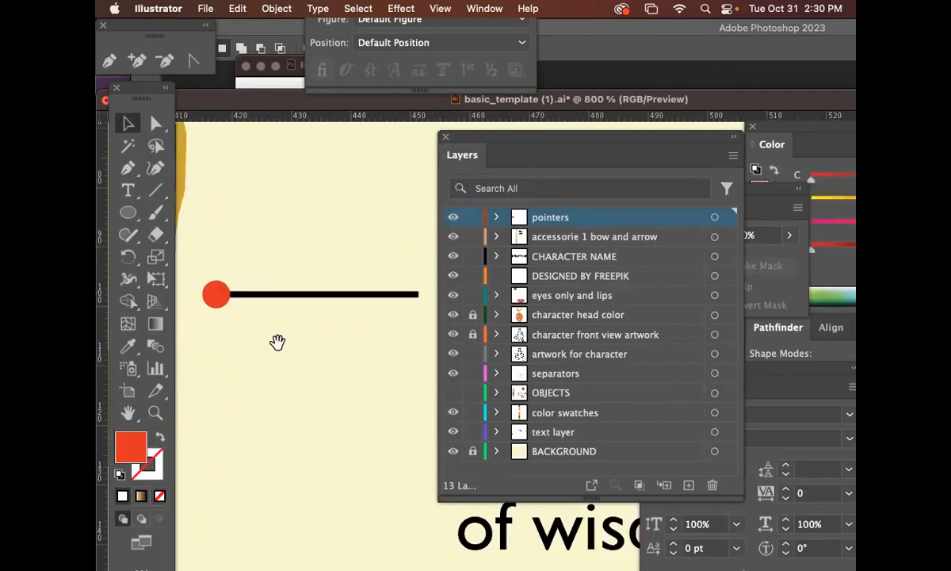
left_click_drag(277, 343, 363, 302)
left_click_drag(475, 153, 784, 299)
left_click_drag(446, 409, 495, 469)
left_click_drag(431, 316, 432, 261)
left_click_drag(500, 323, 300, 314)
left_click_drag(466, 279, 440, 265)
key("super+=")
key("super+=")
key("super+minus")
key("super+minus")
key("super+minus")
key("super+minus")
left_click(434, 255)
key("super+minus")
left_click_drag(500, 385, 332, 304)
left_click_drag(401, 394, 435, 323)
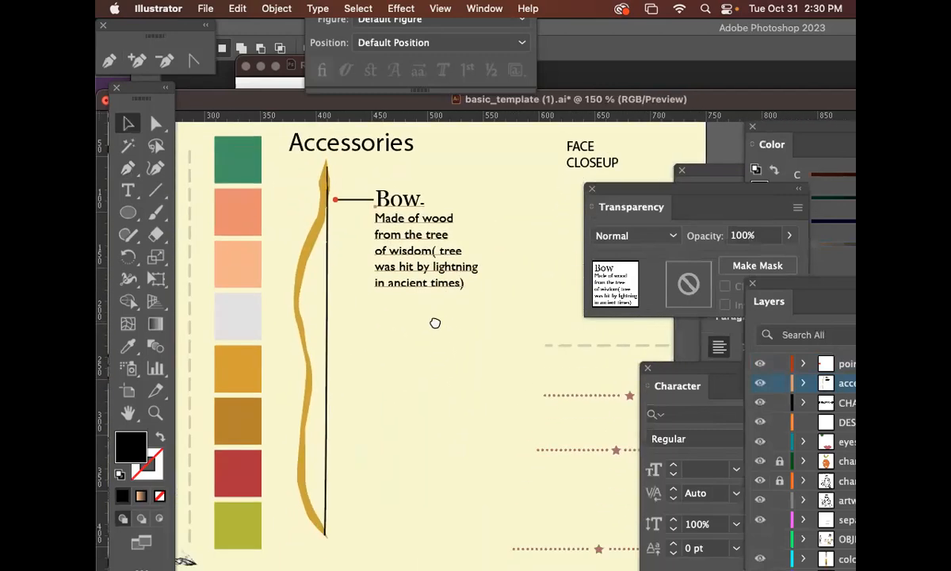
left_click(382, 395)
left_click_drag(382, 395, 396, 364)
left_click_drag(424, 332, 457, 394)
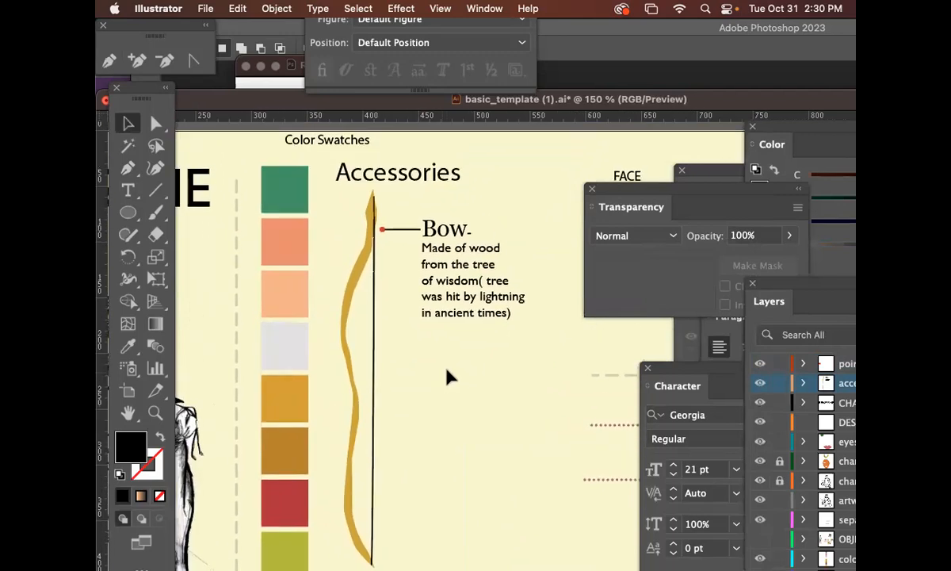
Step: Set the leading of the description lines below the "Bow" title to 11 pt
left_click(457, 283)
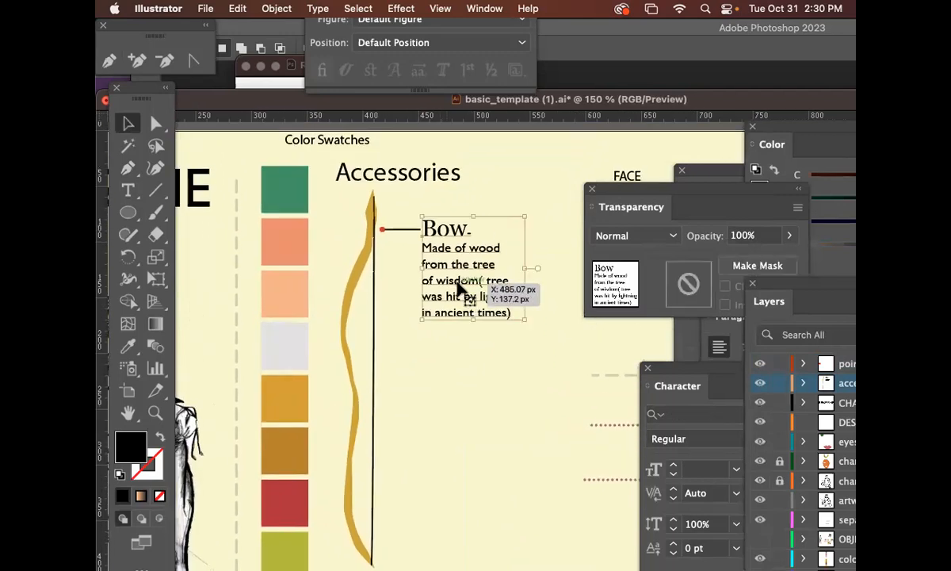
left_click(474, 348)
double_click(455, 249)
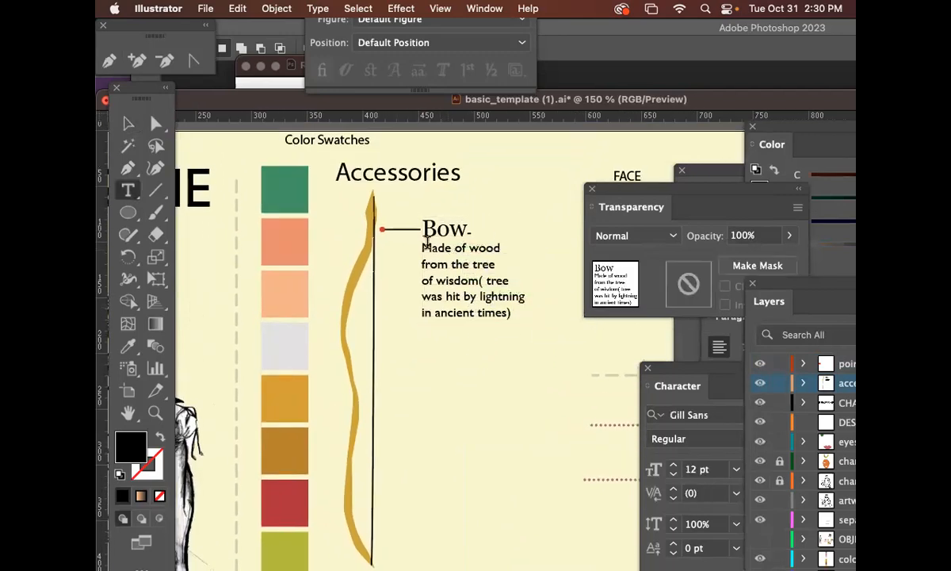
left_click_drag(423, 247, 544, 340)
left_click(648, 368)
key("super+t")
left_click_drag(716, 368, 621, 169)
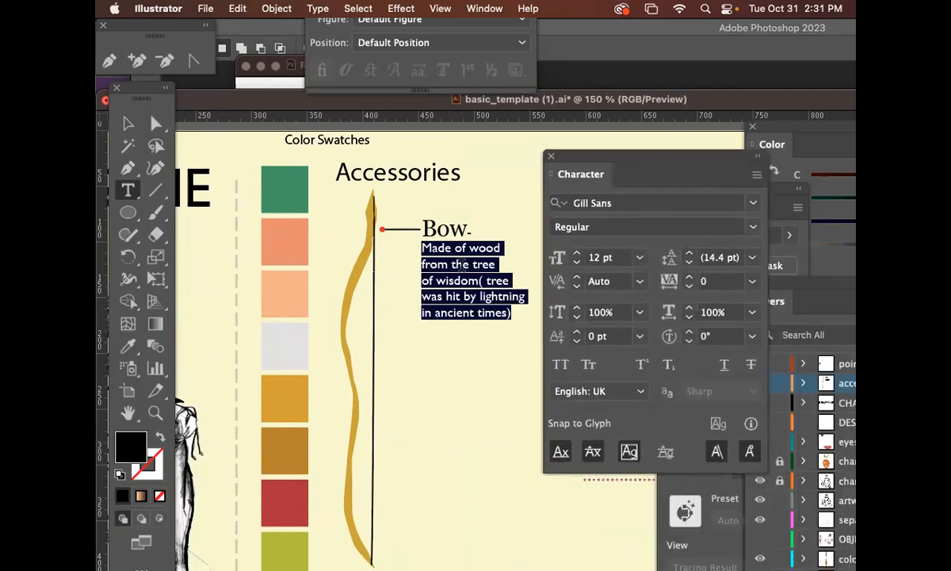
key("super+equal")
key("super+equal")
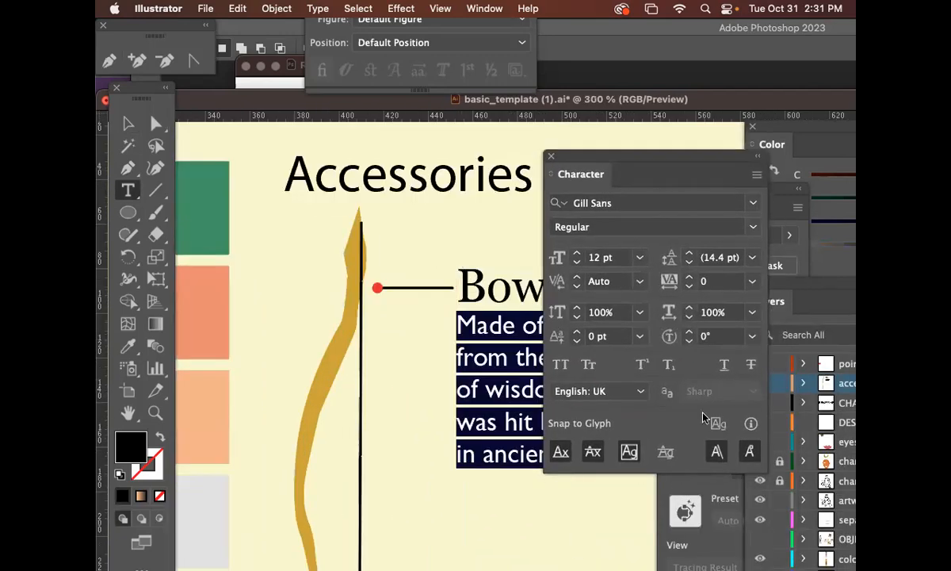
left_click_drag(612, 155, 673, 151)
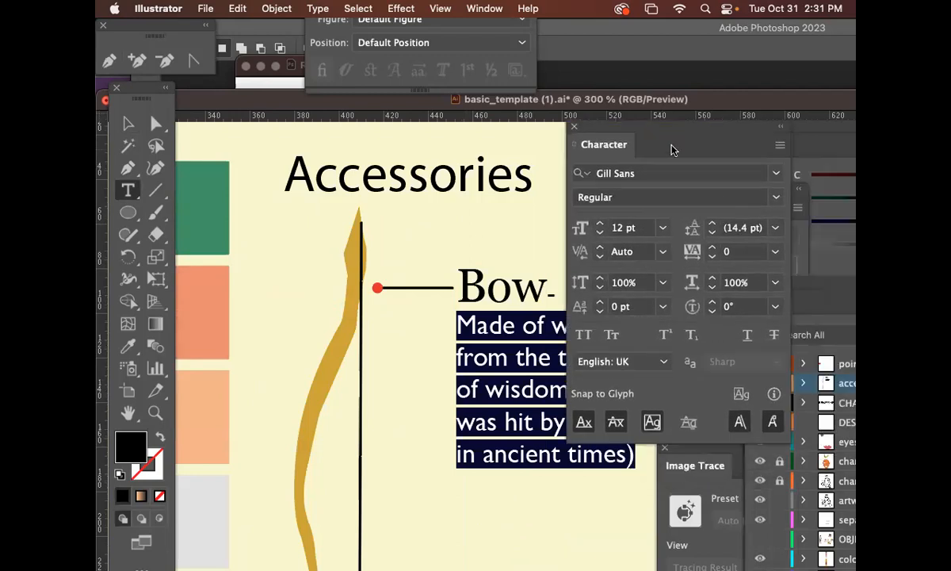
left_click(711, 233)
left_click(711, 232)
left_click(711, 234)
left_click(711, 232)
left_click(711, 232)
left_click(711, 232)
left_click(711, 232)
left_click(711, 232)
left_click(711, 232)
left_click(711, 232)
left_click(711, 223)
left_click(710, 223)
left_click(710, 224)
left_click(711, 223)
left_click(710, 223)
left_click(710, 223)
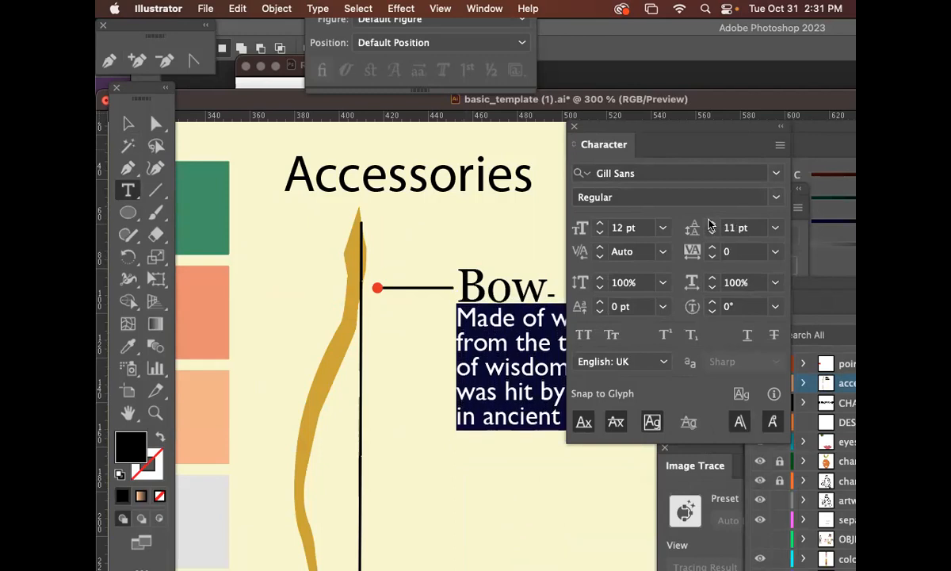
left_click_drag(657, 132, 792, 138)
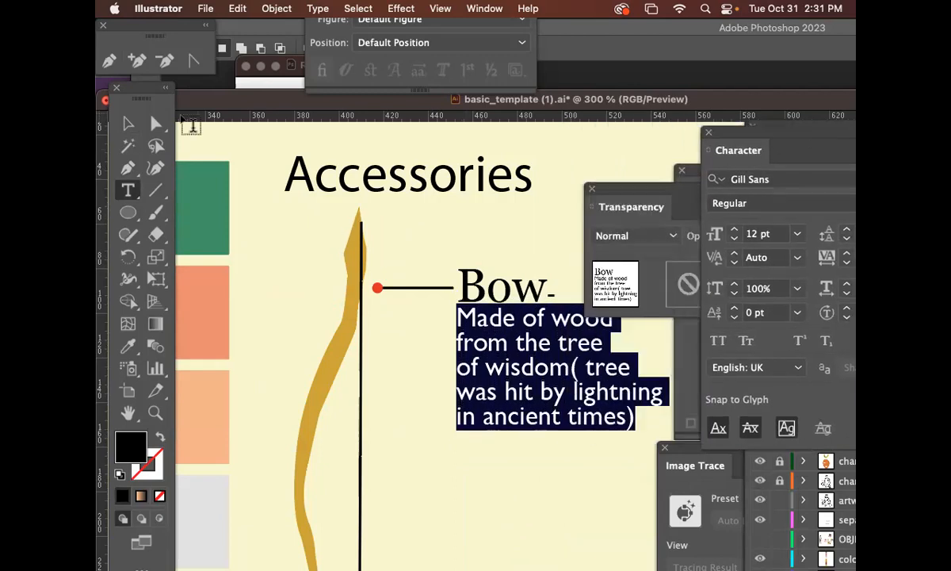
left_click(128, 123)
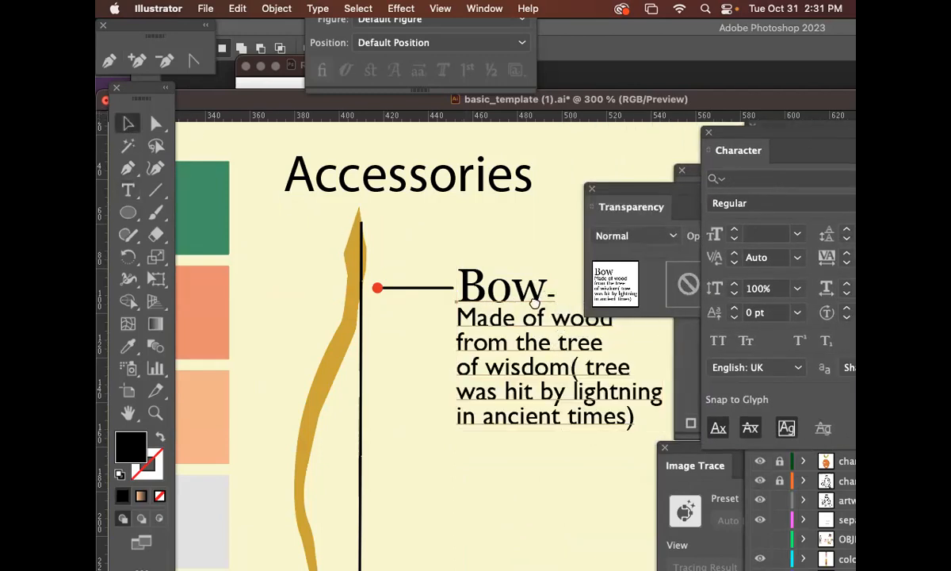
Step: Set only the description lines below the "Bow" title to the Italic style
left_click_drag(533, 301, 404, 240)
left_click_drag(760, 152, 672, 146)
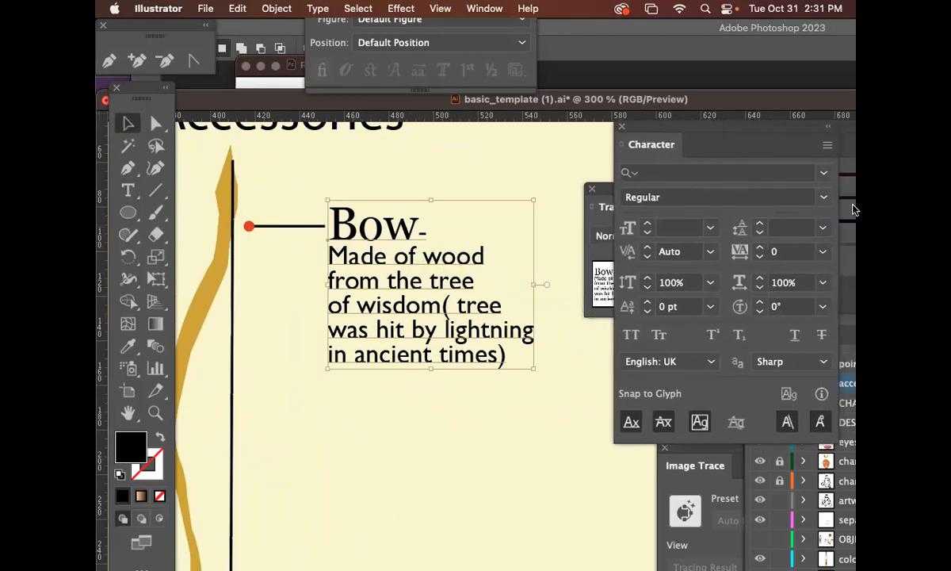
left_click(823, 198)
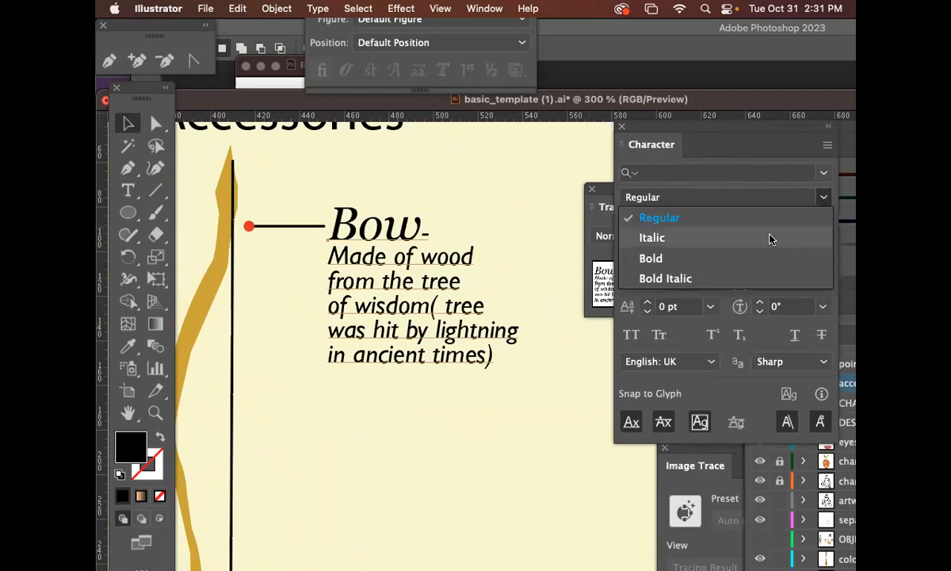
double_click(330, 249)
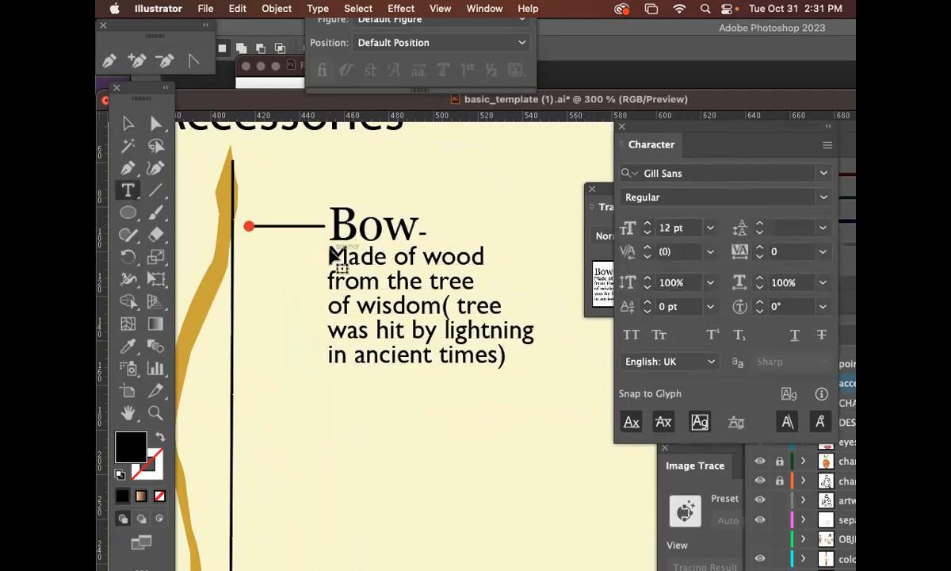
left_click_drag(329, 256, 531, 358)
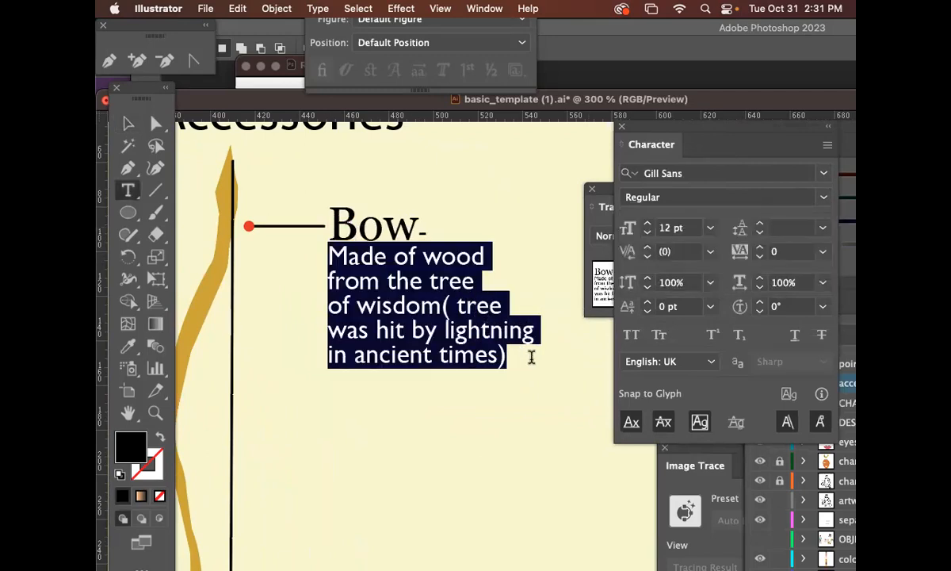
left_click(823, 198)
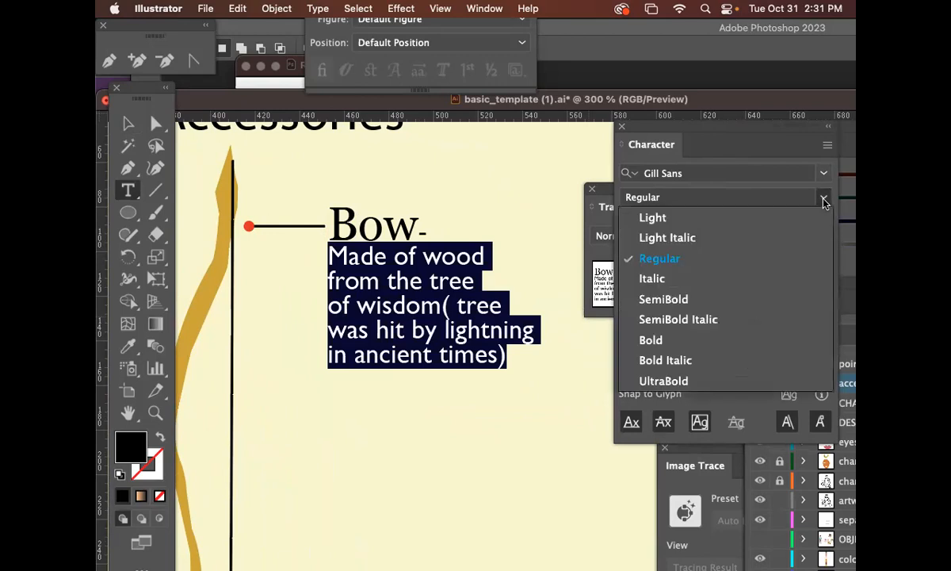
left_click(753, 278)
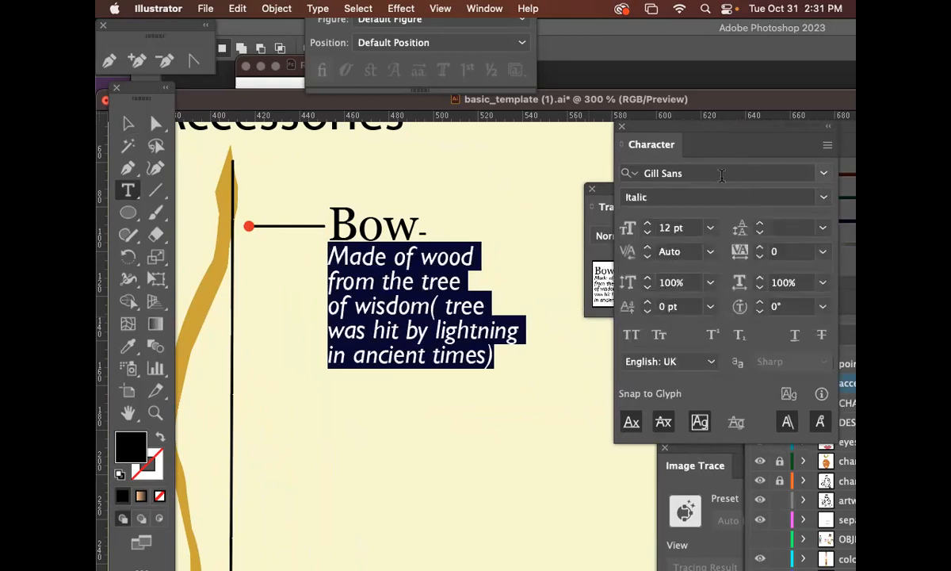
Step: Change the font of the description lines to Minion Variable Concept
left_click(823, 173)
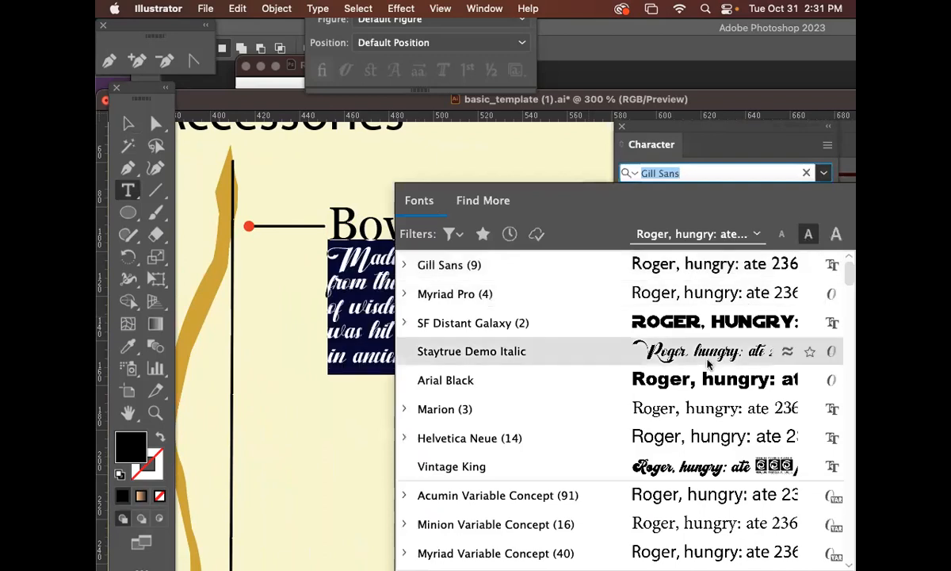
left_click(672, 531)
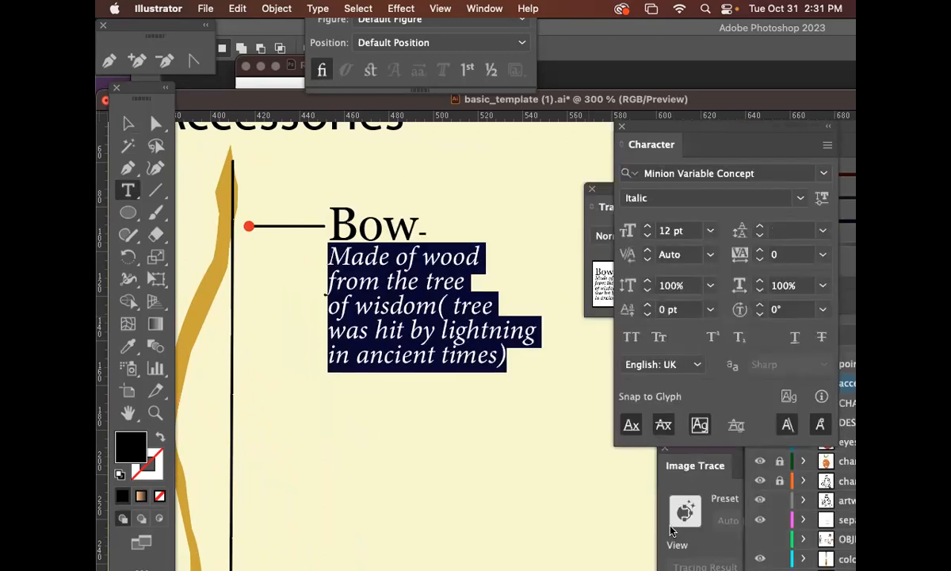
left_click(128, 123)
left_click(426, 410)
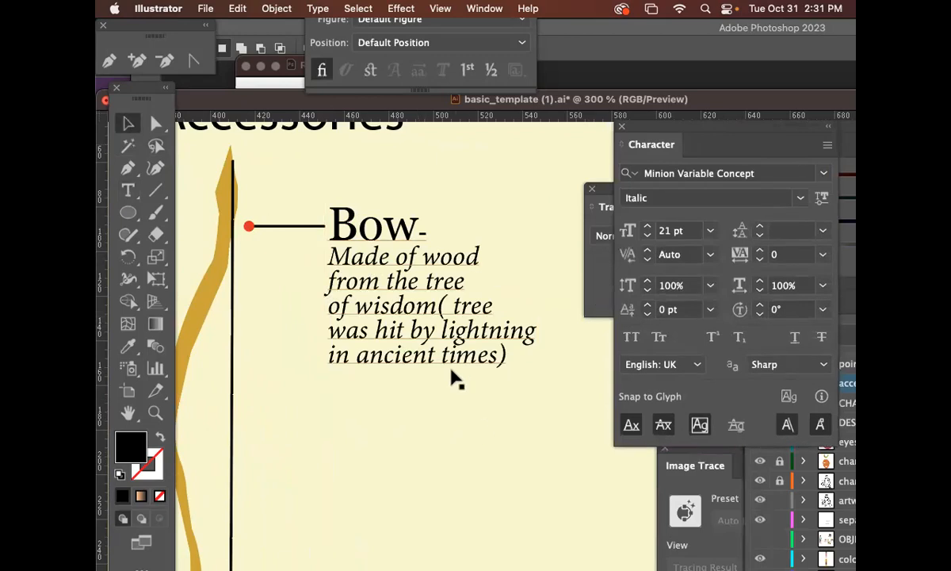
Step: Increase the leading of the line "Made of wood" to 17 pt to separate it from the title
key("super+equal")
scroll(319, 259, "left", 3)
key("t")
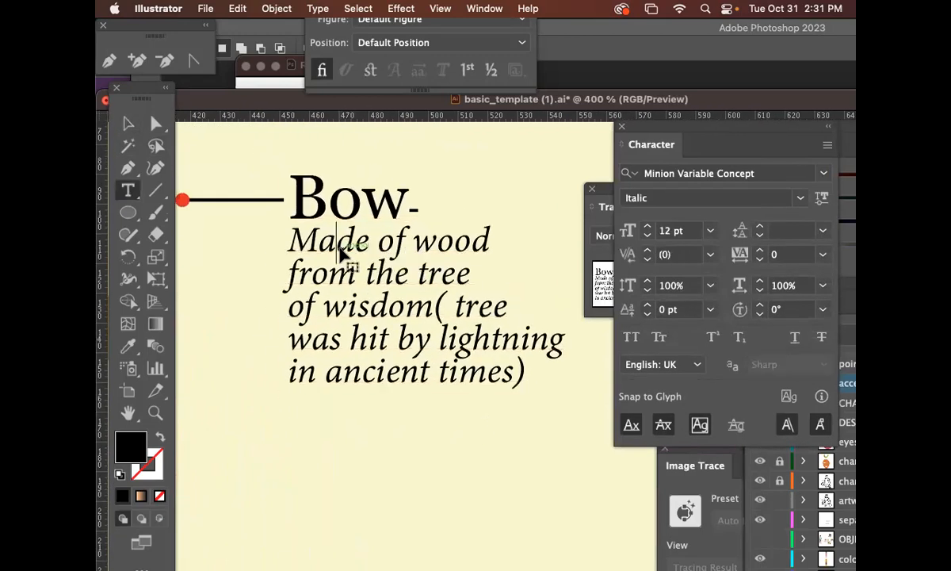
left_click_drag(294, 238, 505, 240)
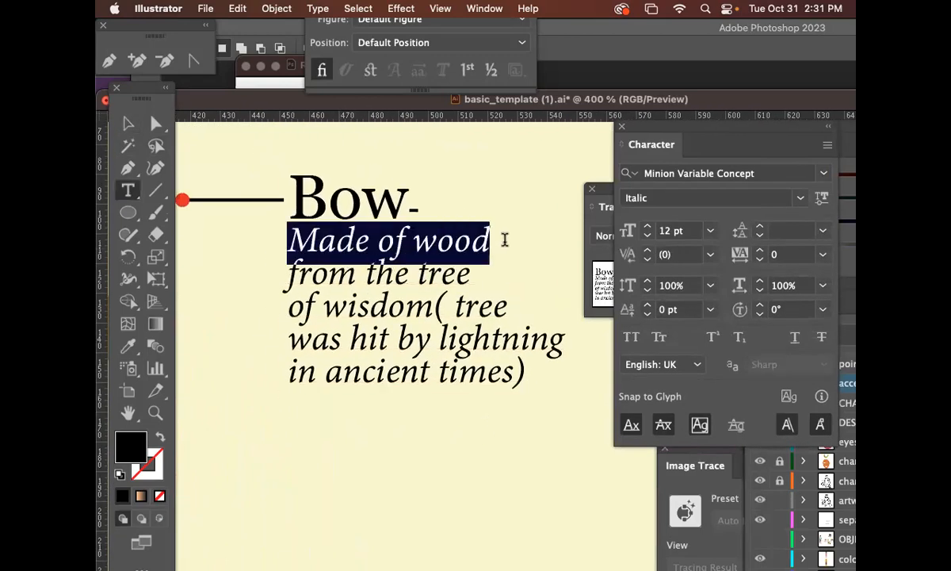
left_click(759, 225)
left_click(758, 226)
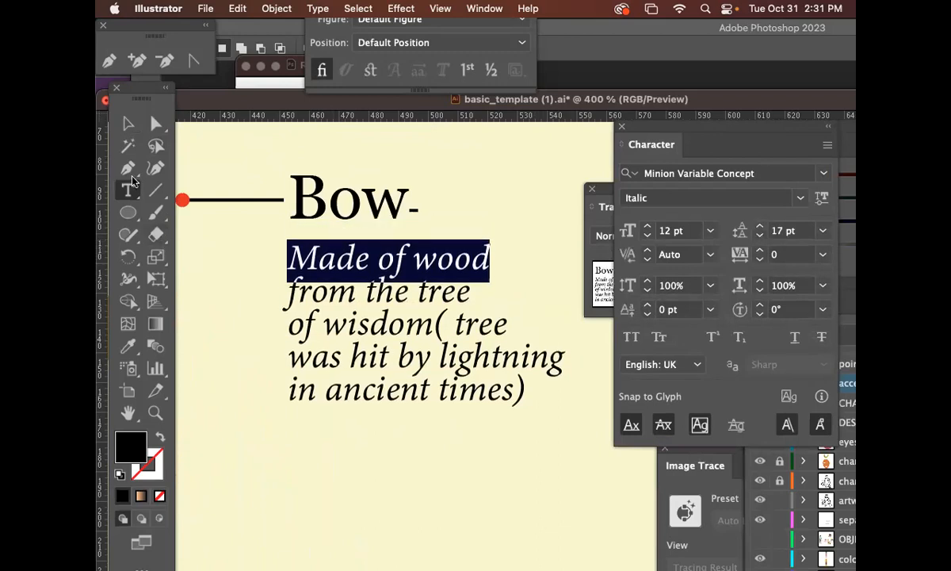
Step: Draw a horizontal black line with no fill between the "Bow" title and its description using the Pen tool
left_click(127, 168)
left_click_drag(289, 227, 521, 229)
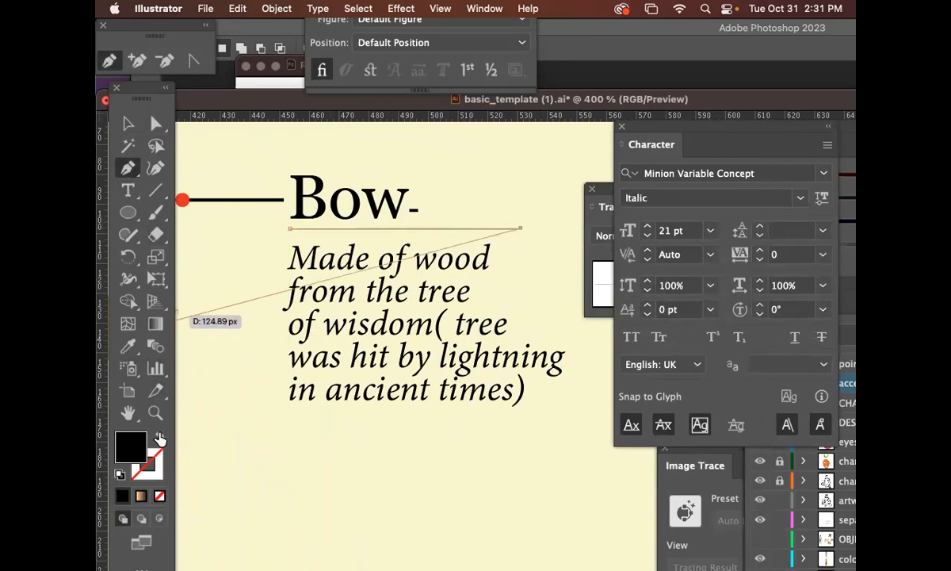
left_click(160, 437)
key("v")
left_click(370, 422)
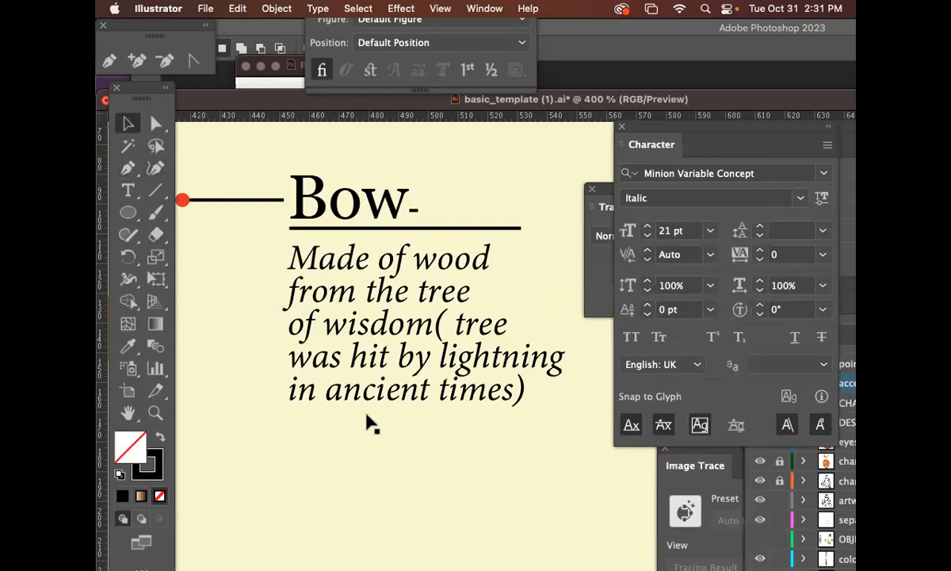
Step: Review the underlined Bow label up close and how it sits within the whole character sheet
key("super+minus")
key("super+equal")
key("super+equal")
key("super+equal")
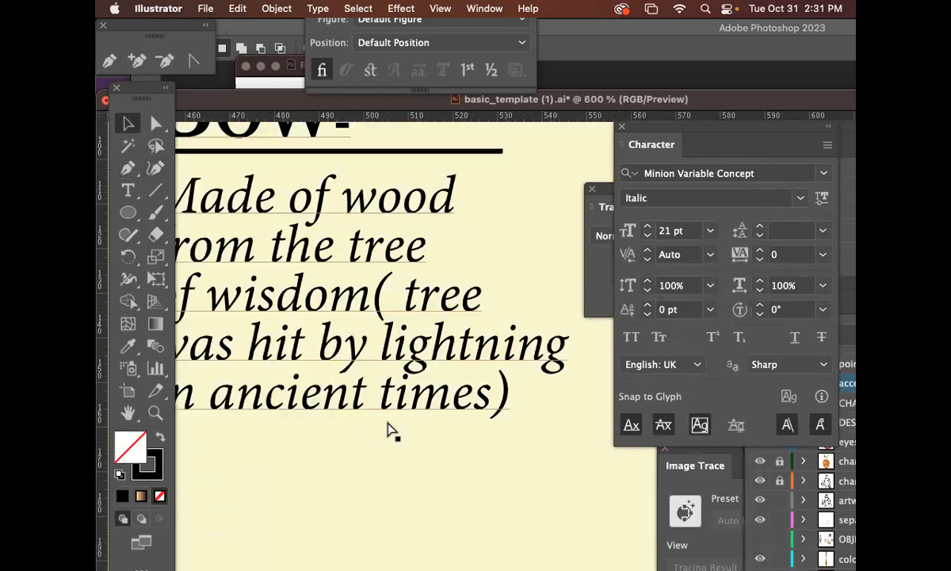
key("super+minus")
key("super+minus")
key("super+minus")
key("super+minus")
key("super+minus")
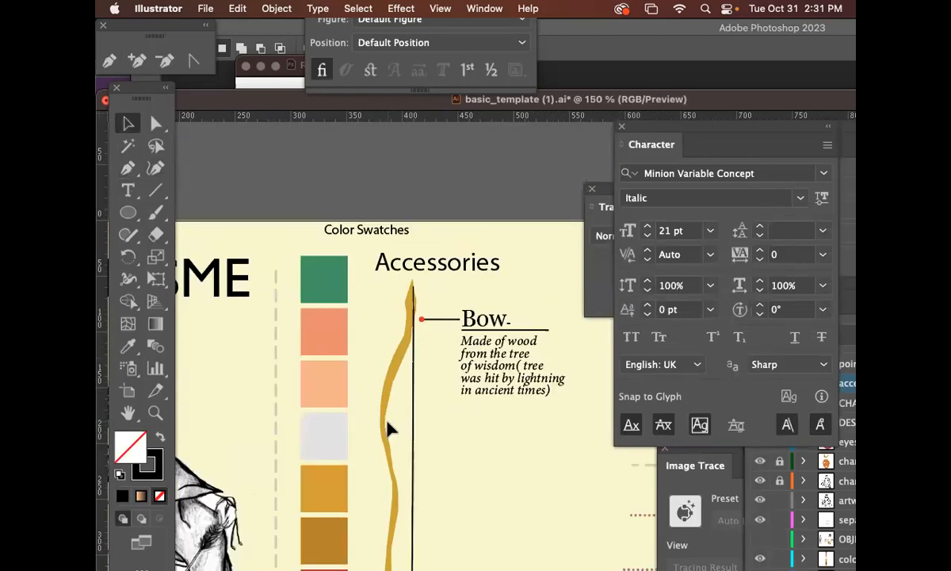
left_click_drag(503, 440, 342, 288)
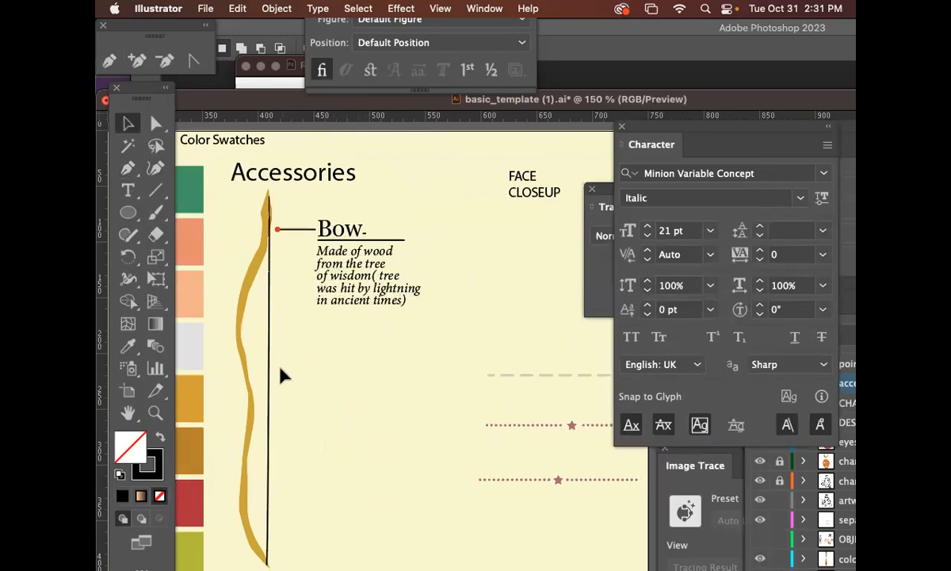
key("super+minus")
key("super+minus")
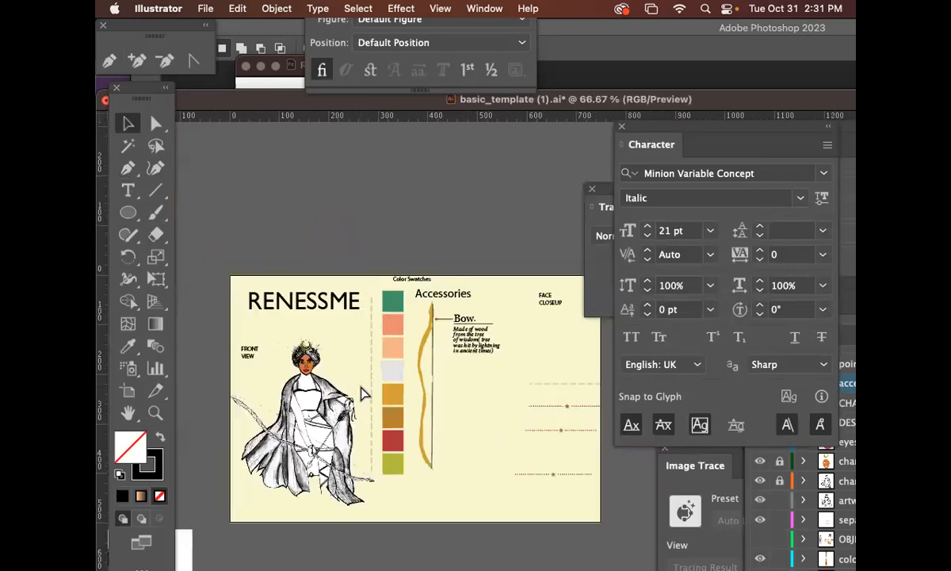
scroll(348, 392, "down", 4)
key("z")
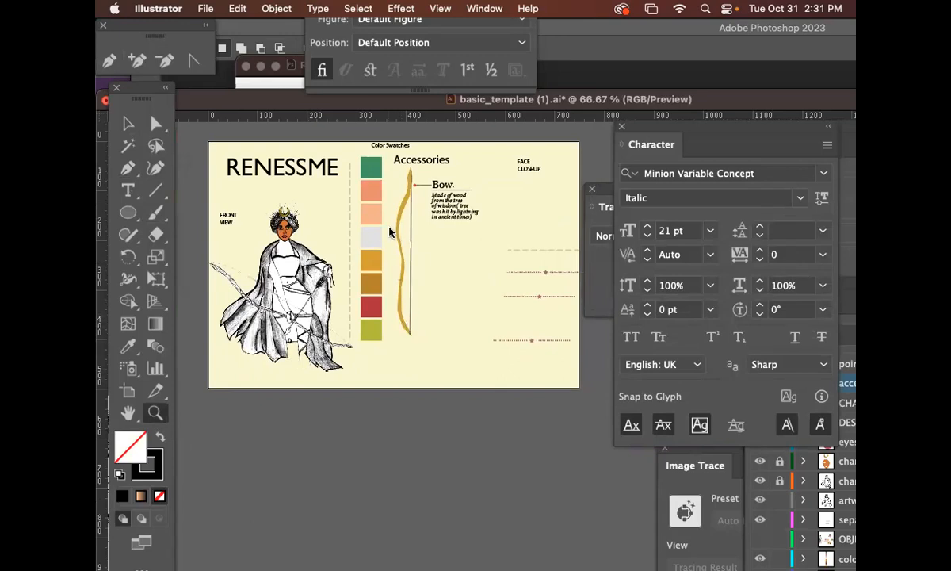
left_click(520, 170)
left_click_drag(283, 397, 438, 165)
key("v")
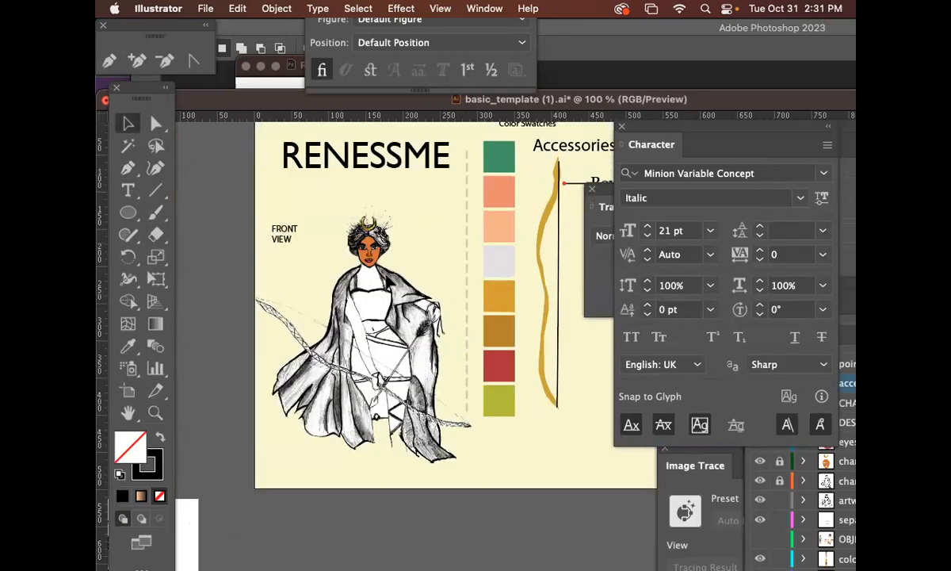
left_click(367, 247)
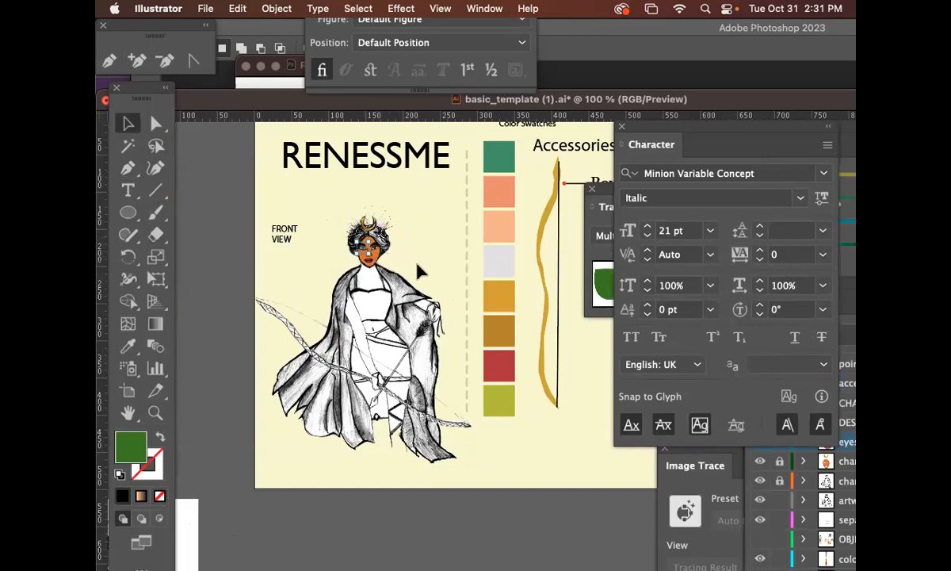
left_click_drag(465, 259, 397, 177)
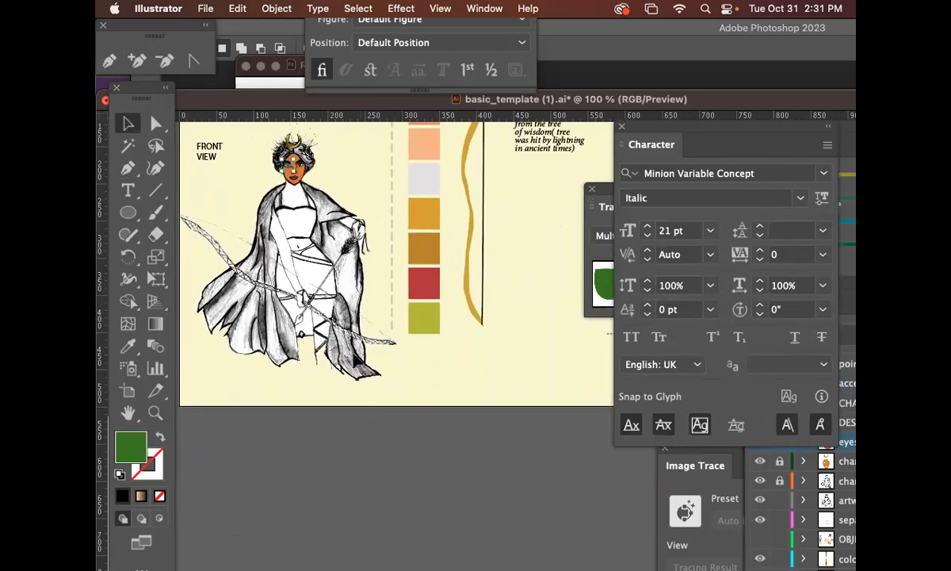
left_click_drag(341, 271, 281, 331)
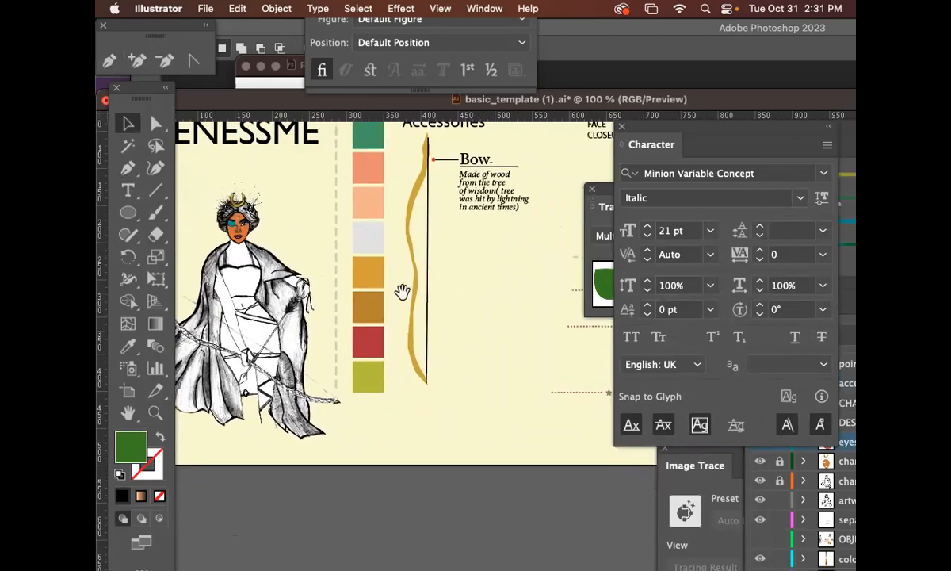
left_click_drag(401, 293, 322, 317)
left_click_drag(230, 341, 350, 283)
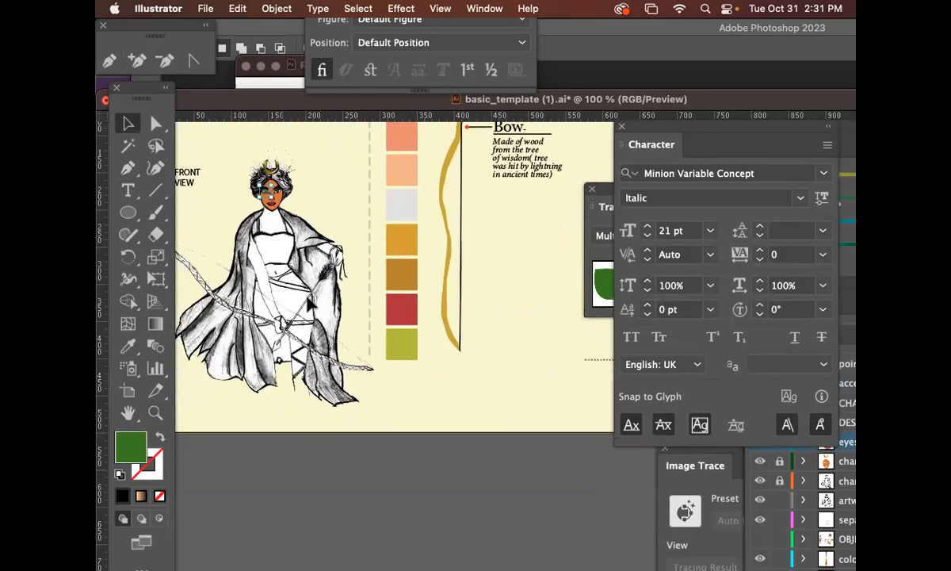
scroll(365, 321, "right", 5)
scroll(366, 321, "up", 2)
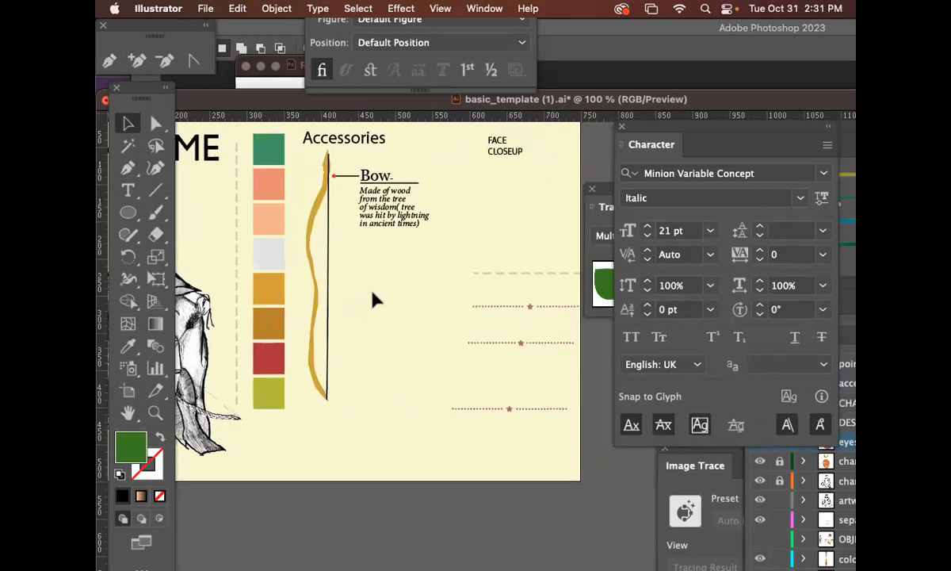
scroll(381, 301, "left", 4)
scroll(380, 301, "up", 3)
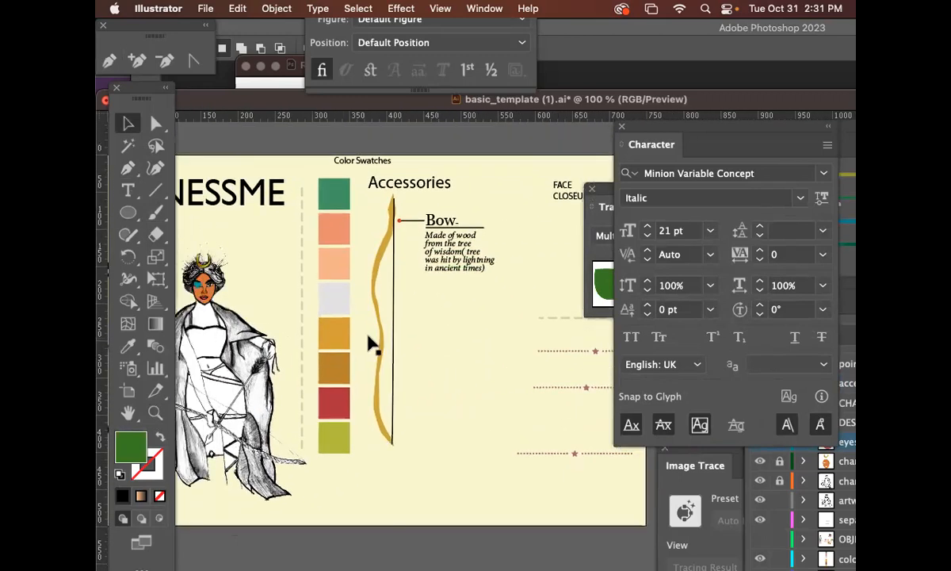
scroll(370, 343, "left", 5)
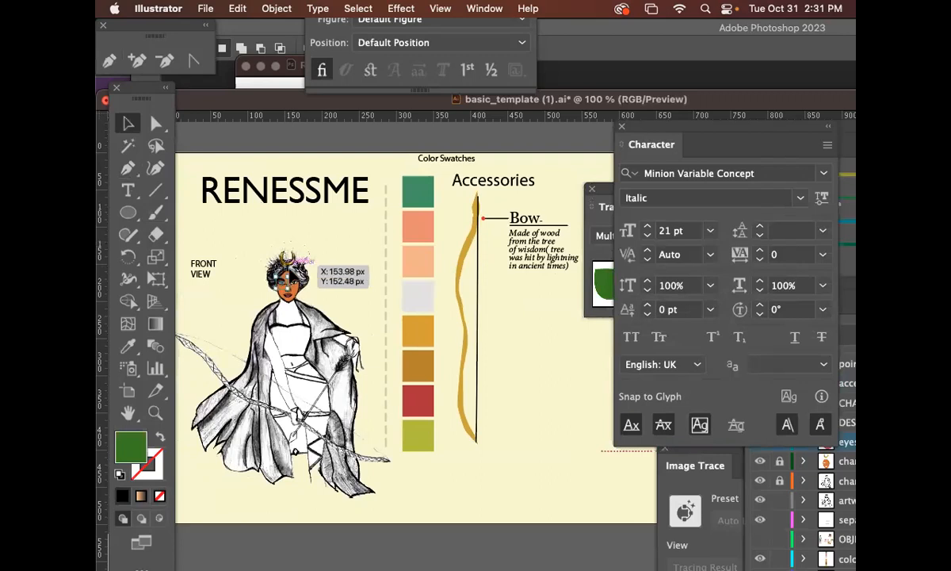
Step: Examine the hand-drawn figure's bow and arrow up close and compare them with the Accessories section
left_click(156, 412)
left_click_drag(258, 238, 214, 261)
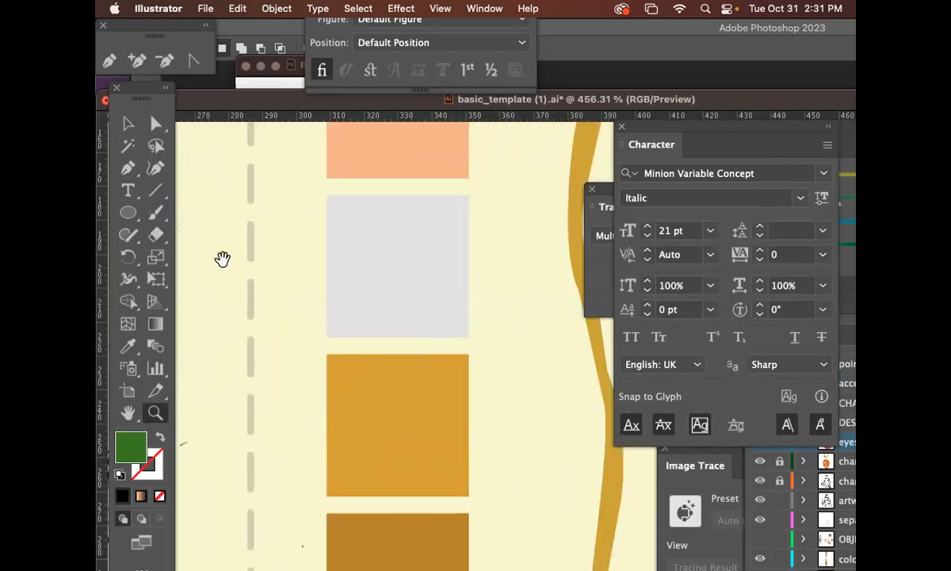
key("super+minus")
key("super+minus")
key("super+minus")
key("super+minus")
left_click_drag(387, 302, 377, 215)
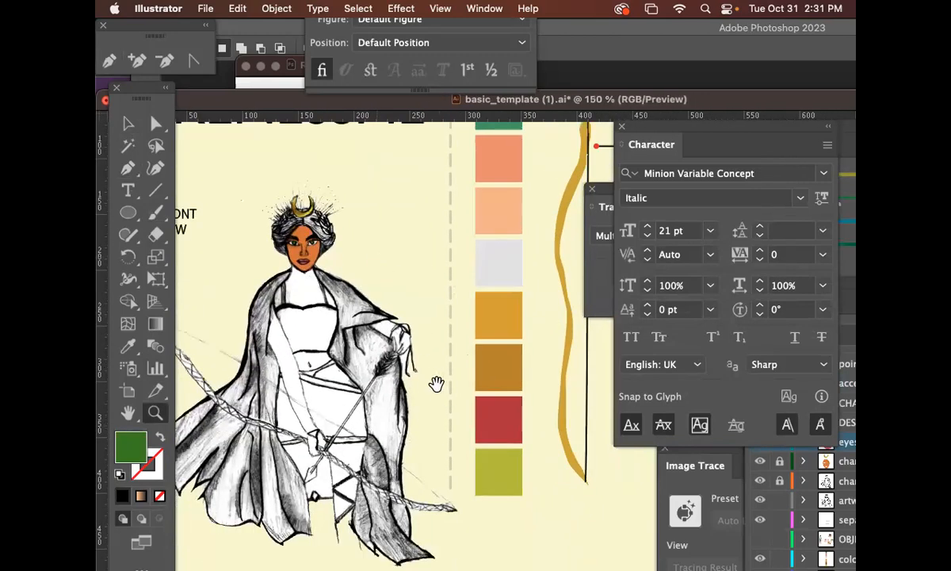
left_click_drag(388, 325, 414, 339)
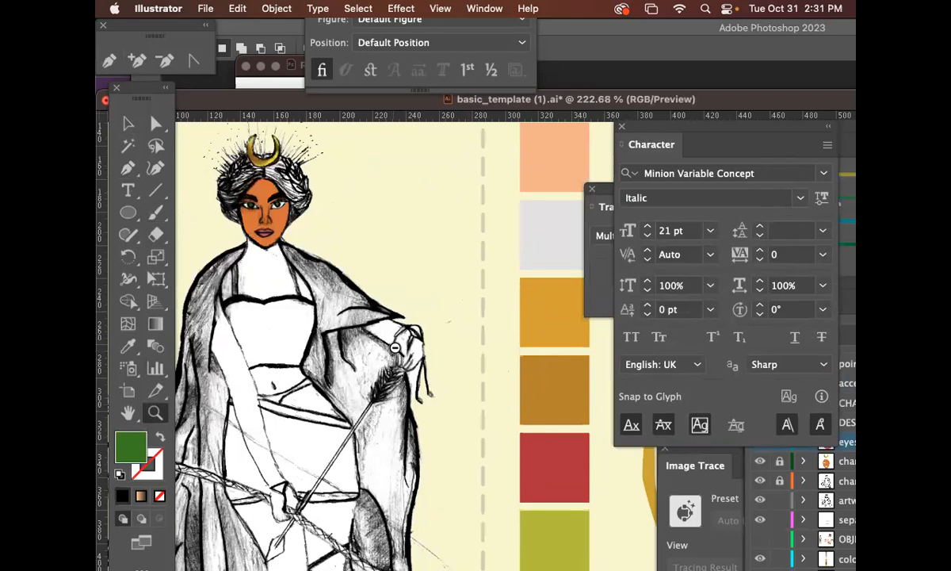
left_click_drag(317, 420, 349, 321)
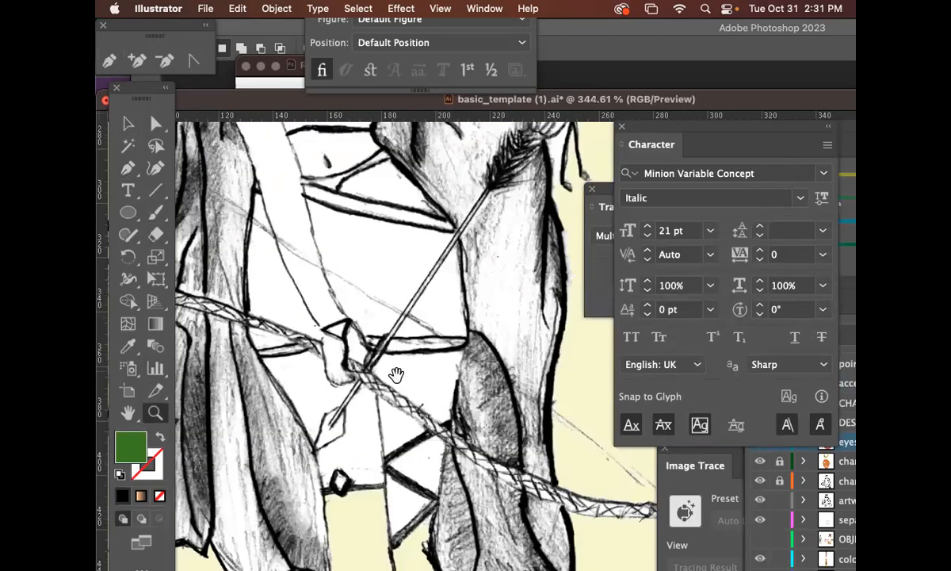
scroll(371, 352, "up", 3)
scroll(310, 283, "down", 5)
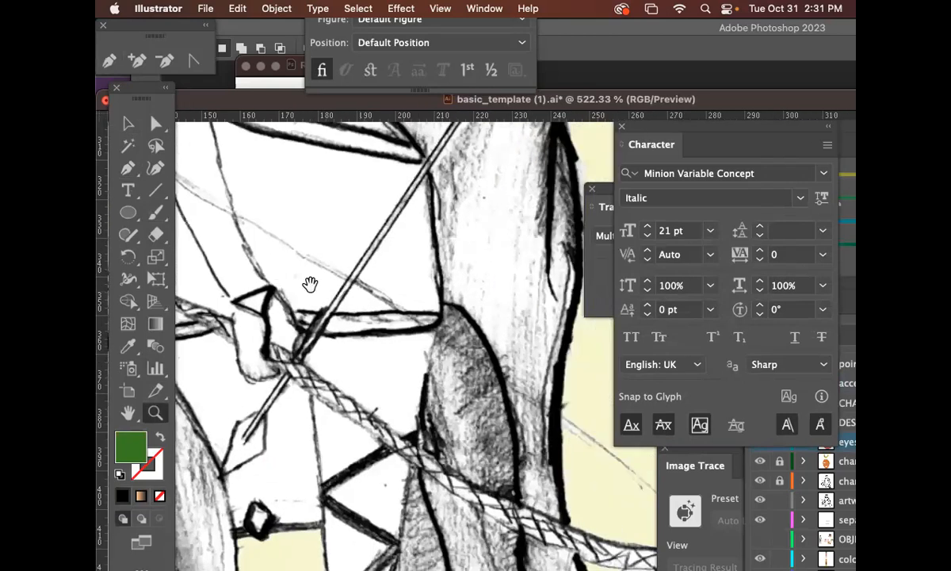
scroll(464, 317, "right", 10)
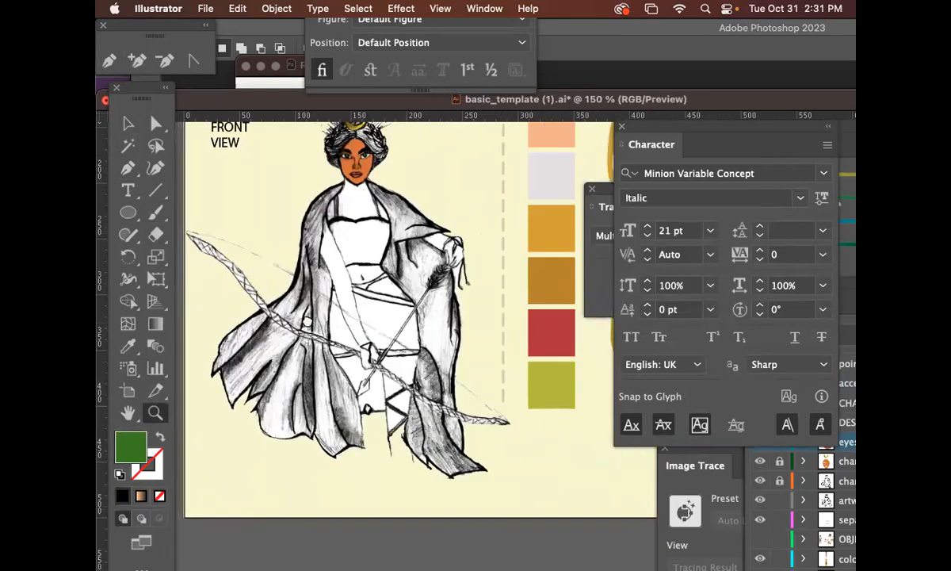
left_click_drag(456, 250, 391, 328)
left_click(129, 125)
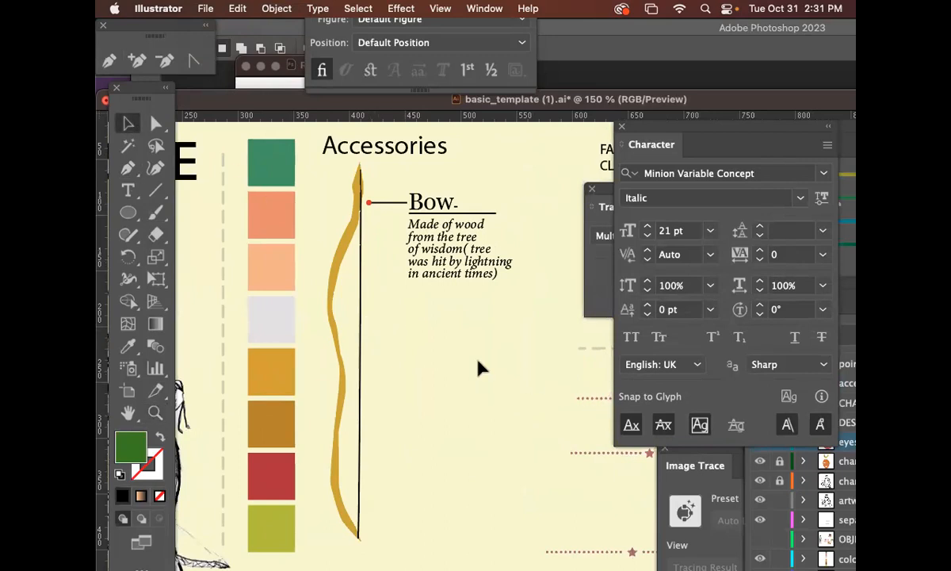
Step: Save the character sheet document
key("super+s")
key("super+minus")
key("super+minus")
key("super+minus")
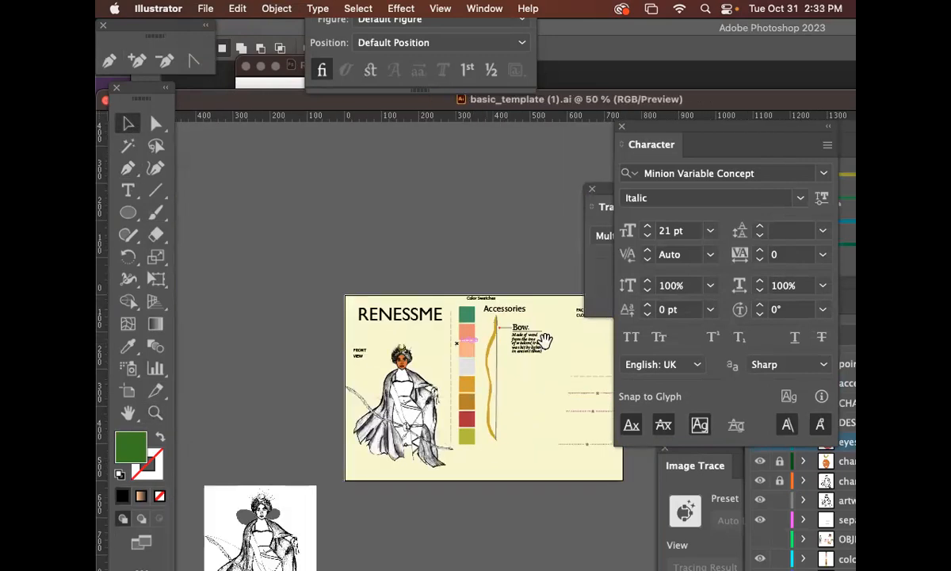
left_click_drag(543, 332, 395, 250)
scroll(394, 250, "left", 5)
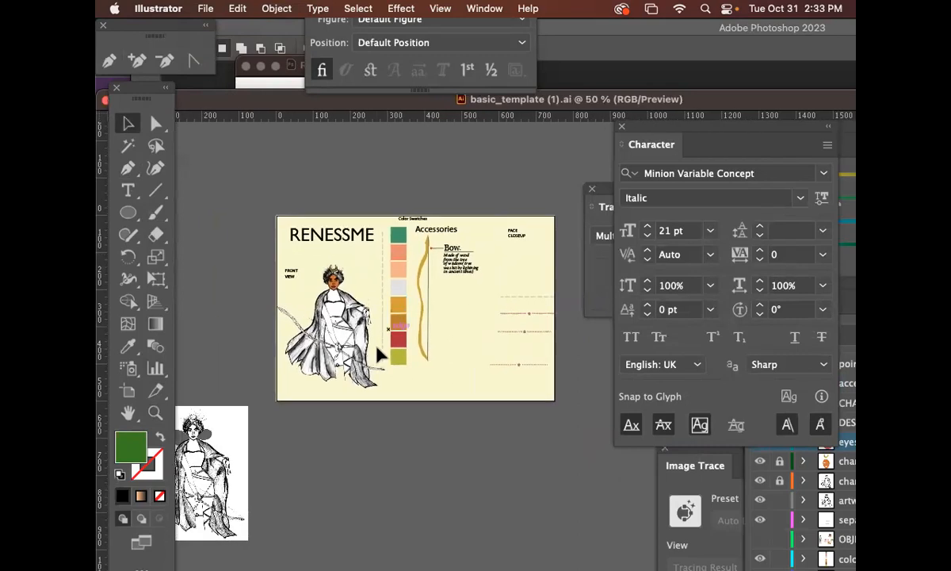
Step: Place a copy of the "FACE CLOSEUP" label below the bow's description, beside the bow
left_click(157, 417)
left_click_drag(348, 224, 546, 449)
left_click_drag(398, 405, 376, 395)
scroll(376, 395, "right", 5)
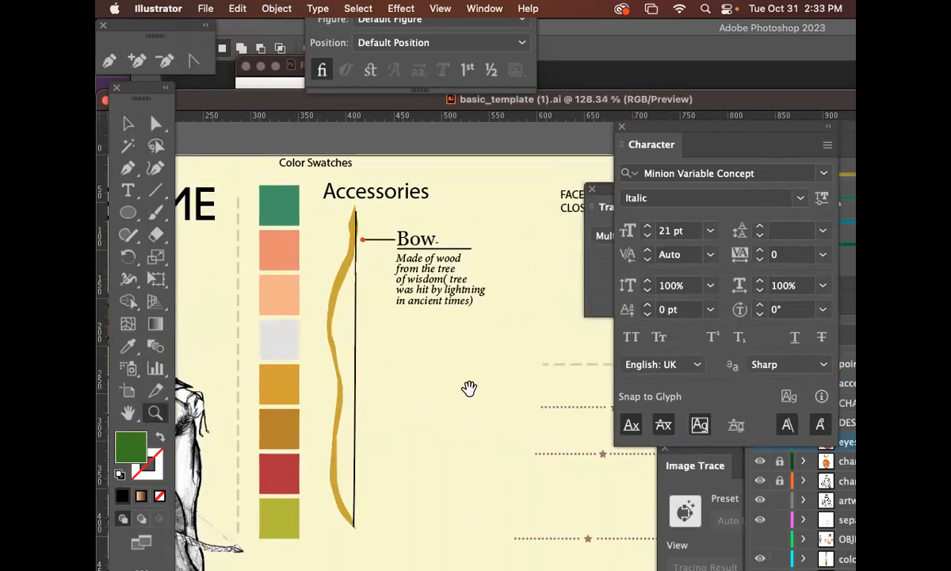
left_click(128, 122)
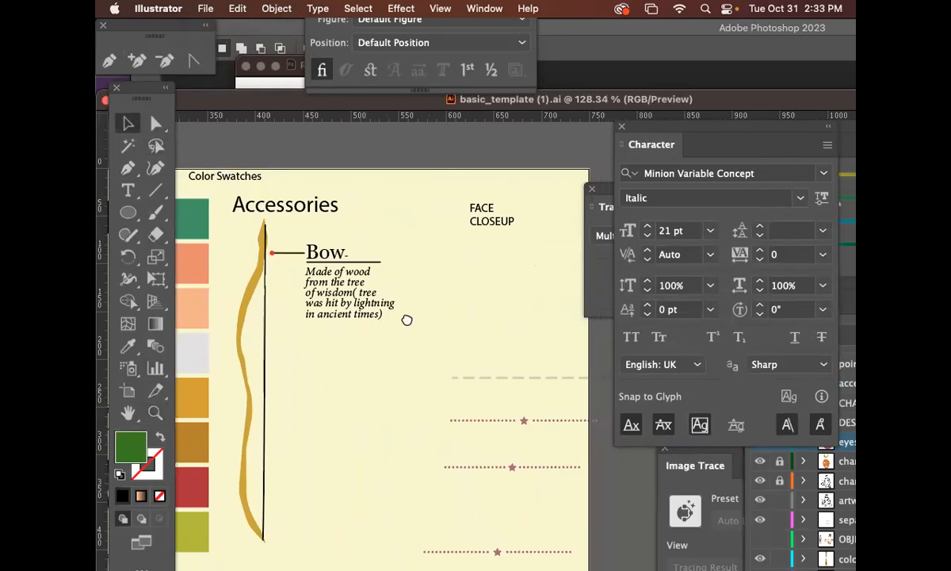
scroll(403, 318, "down", 3)
left_click_drag(509, 136, 352, 300)
Step: Replace the copied label's text with "SPECIAL SKILLS/POWERS"
triple_click(359, 296)
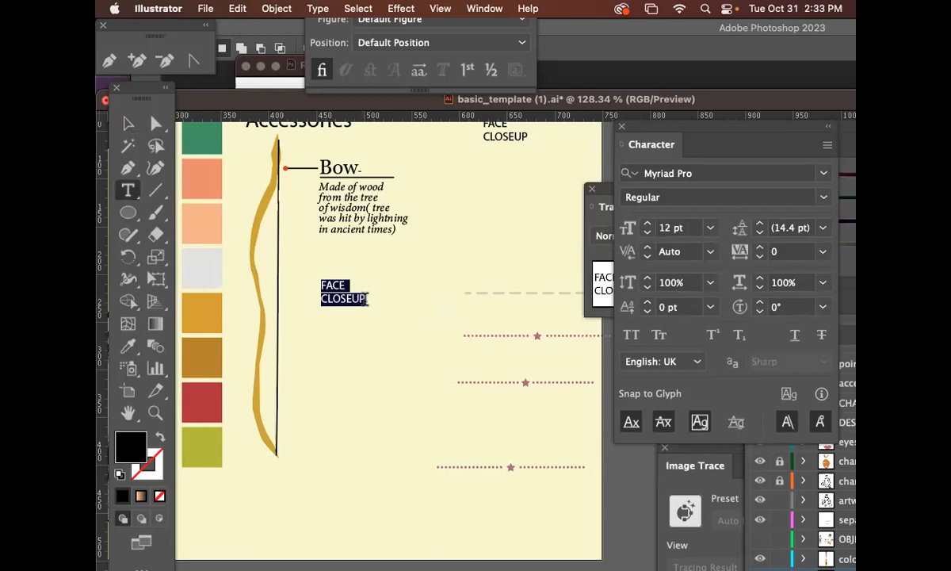
type("S")
key("BackSpace")
type("EP")
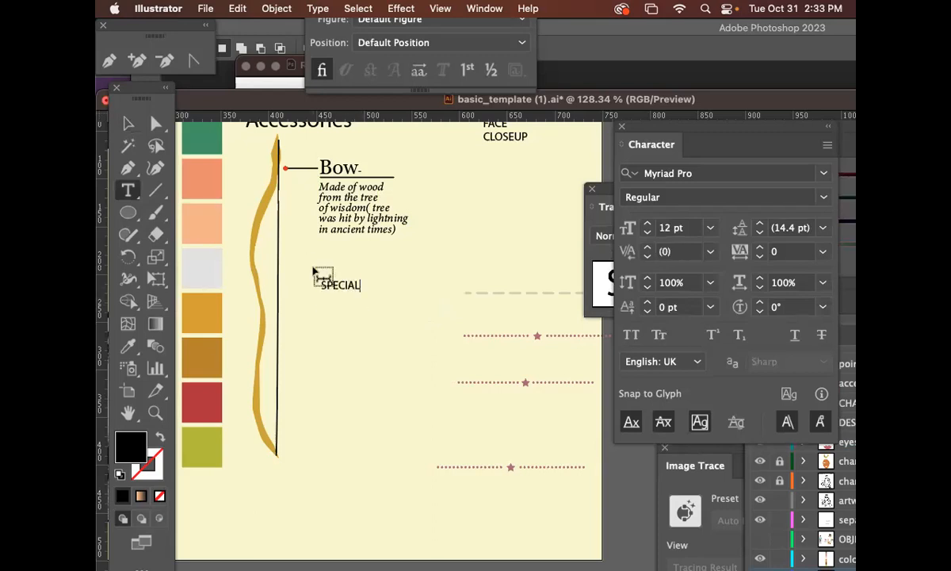
key("BackSpace")
key("BackSpace")
type("SKILLS/POWERS")
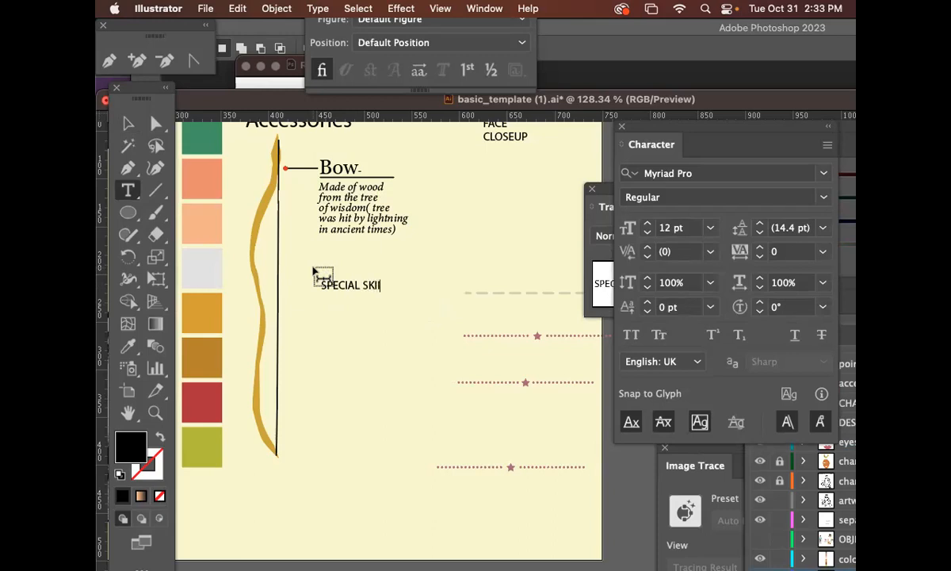
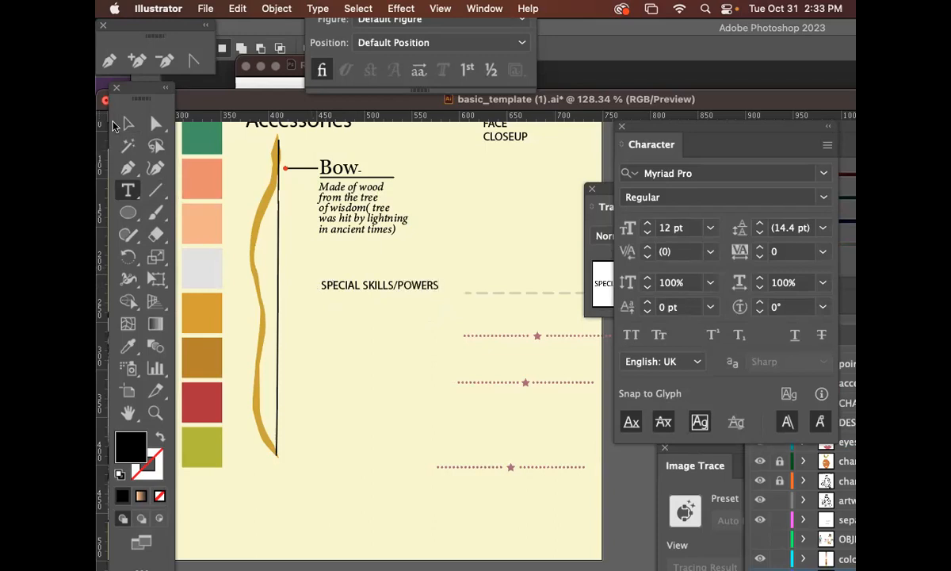
key("Escape")
Step: Review the placement of the "SPECIAL SKILLS/POWERS" label against the rest of the character sheet
key("super+minus")
key("super+minus")
key("super+minus")
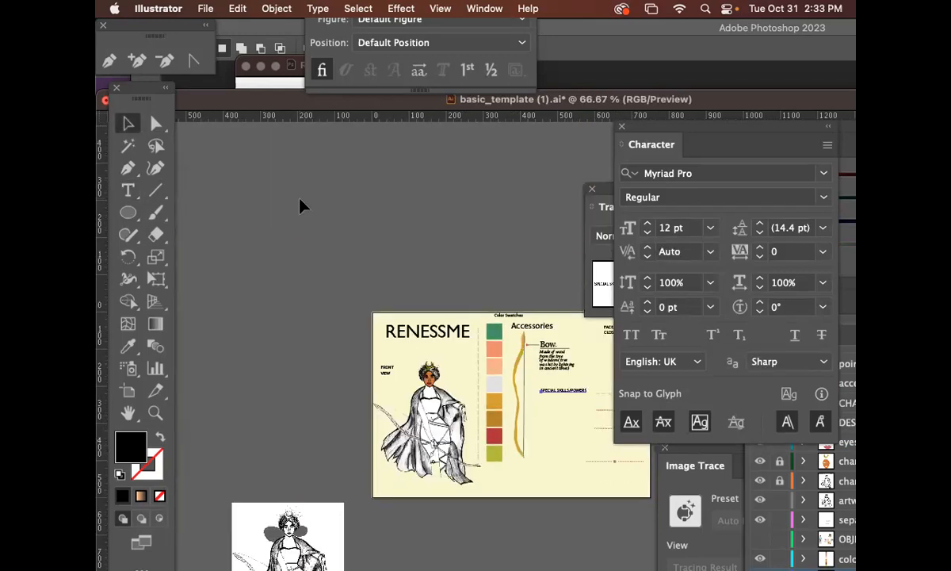
left_click_drag(457, 365, 357, 292)
left_click(156, 412)
left_click_drag(361, 256, 497, 334)
left_click(130, 124)
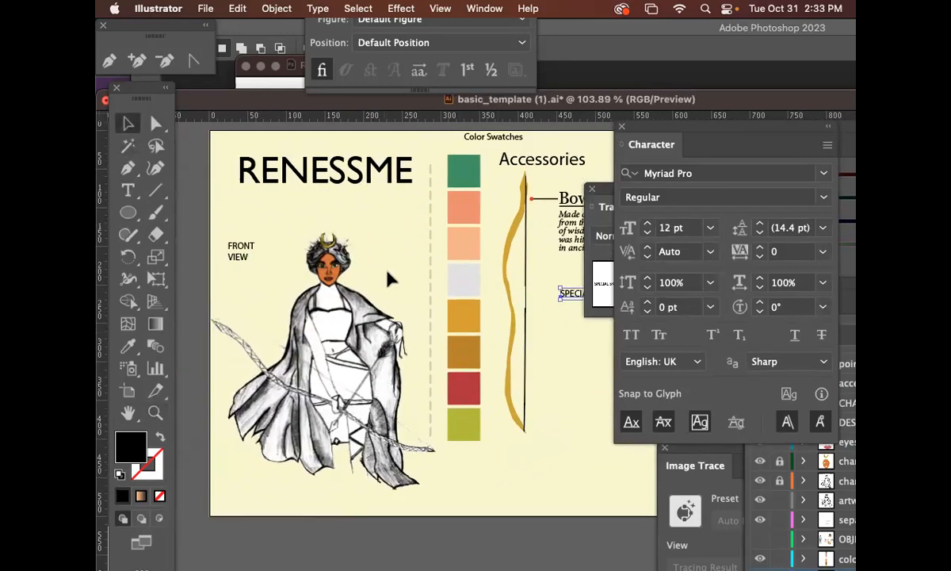
scroll(357, 257, "right", 3)
scroll(356, 257, "down", 2)
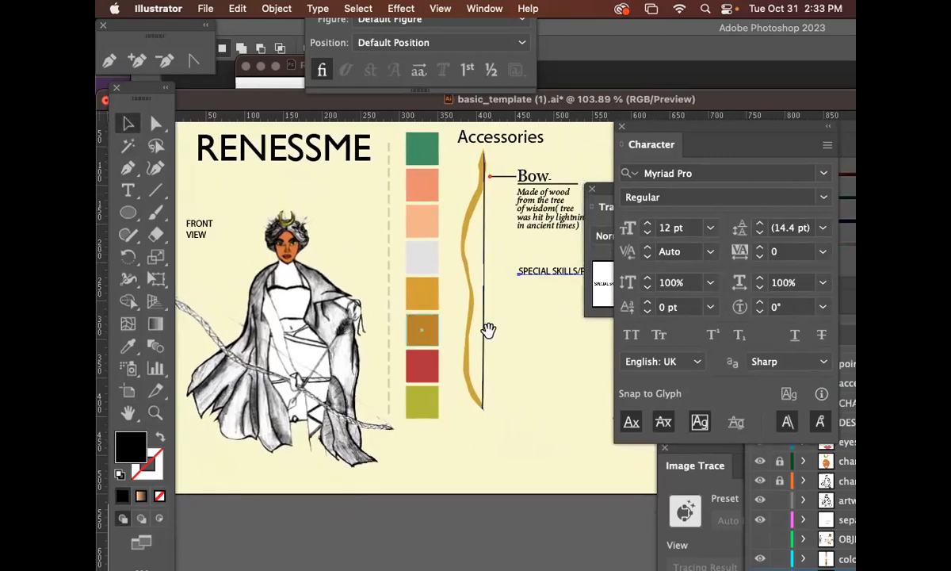
scroll(360, 320, "right", 5)
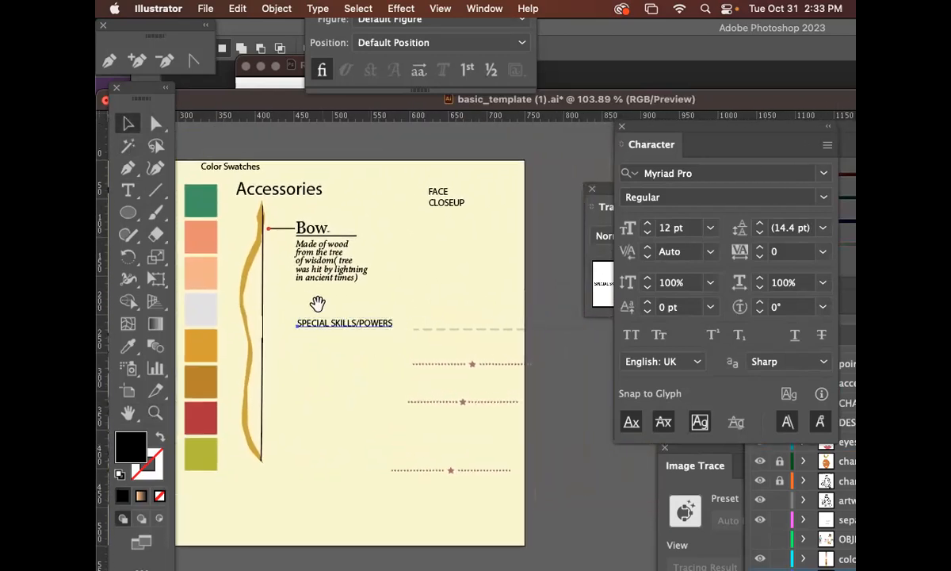
scroll(463, 301, "left", 3)
scroll(425, 310, "right", 2)
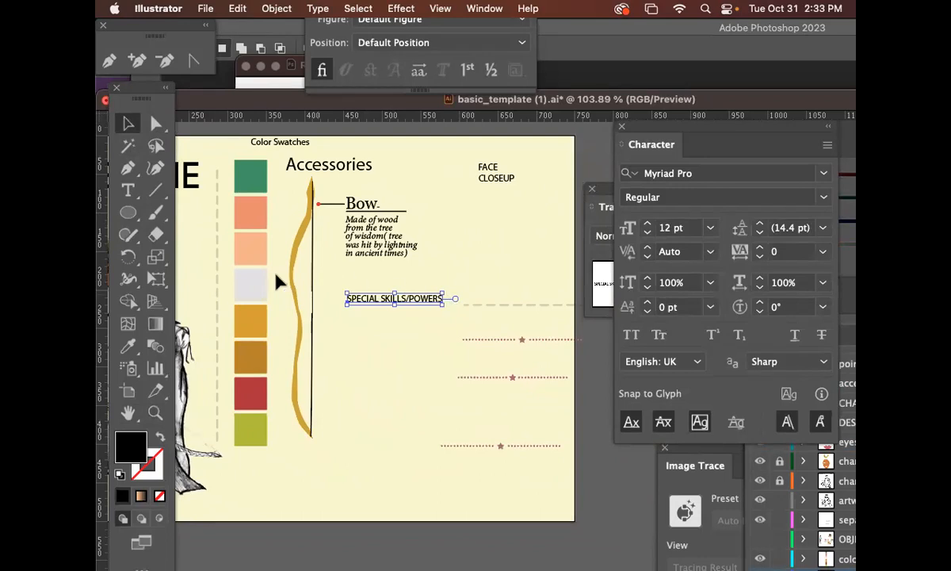
Step: Move the horizontal dashed divider beside the bow, between its description and the "SPECIAL SKILLS/POWERS" label
scroll(251, 254, "left", 2)
scroll(251, 253, "down", 1)
left_click_drag(524, 287, 379, 257)
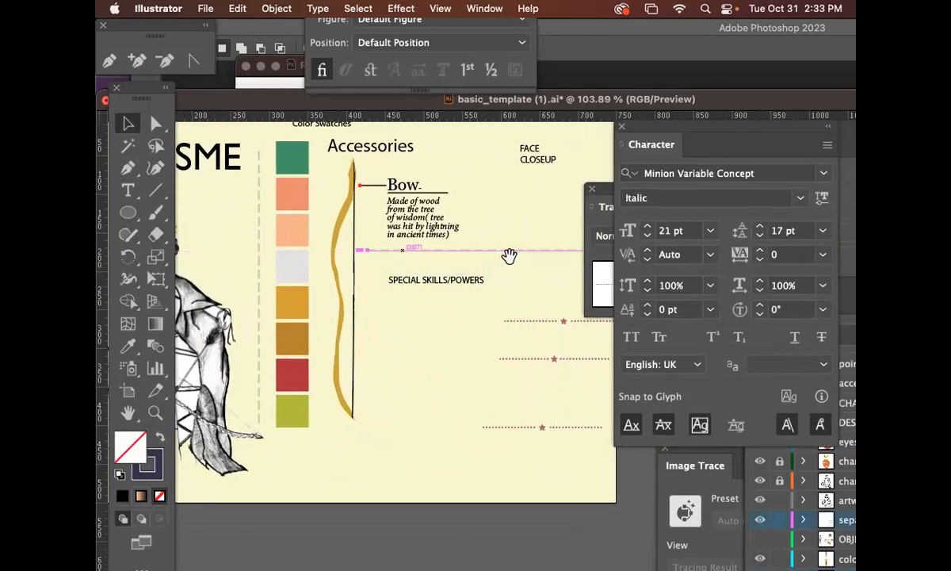
scroll(509, 256, "right", 4)
scroll(452, 333, "left", 5)
scroll(453, 334, "up", 2)
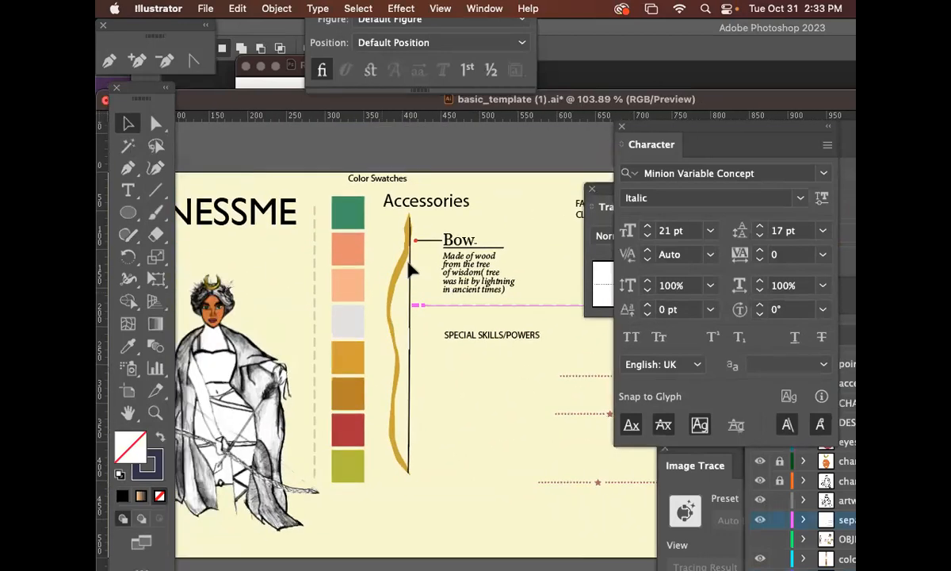
Step: Select the red square among the color swatches to pick up its fill, and save the document
scroll(411, 269, "left", 3)
left_click(413, 210)
left_click(413, 283)
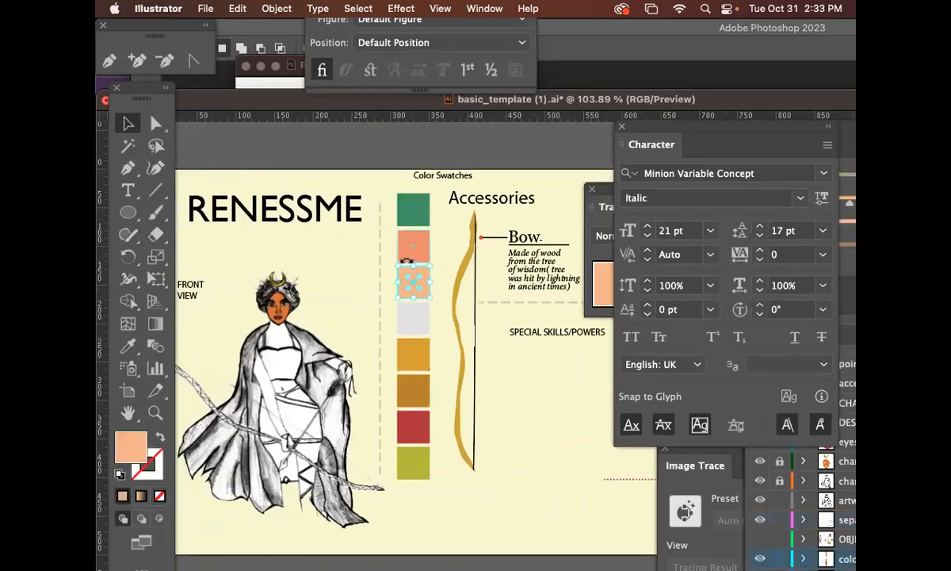
scroll(413, 317, "down", 5)
left_click(423, 339)
scroll(424, 317, "left", 1)
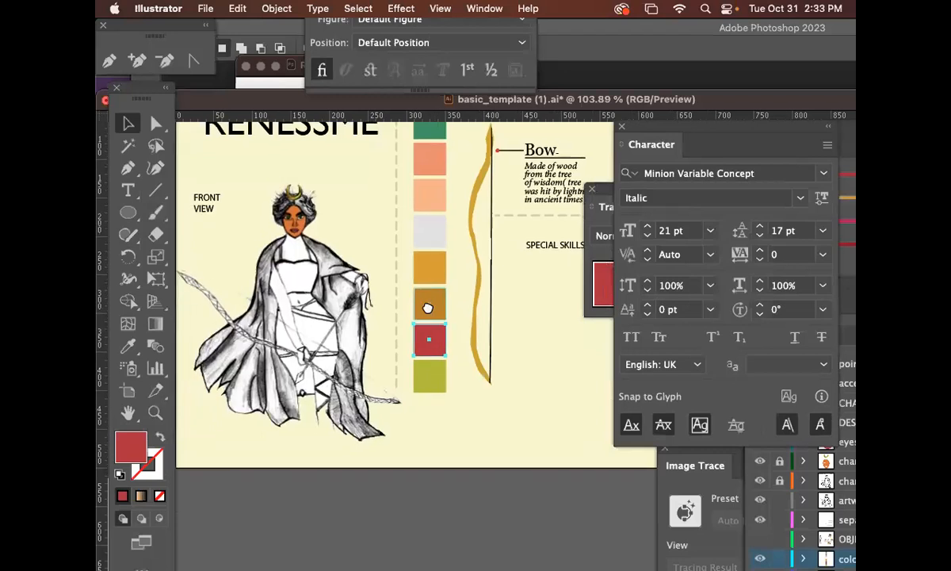
scroll(383, 278, "up", 3)
scroll(383, 279, "left", 1)
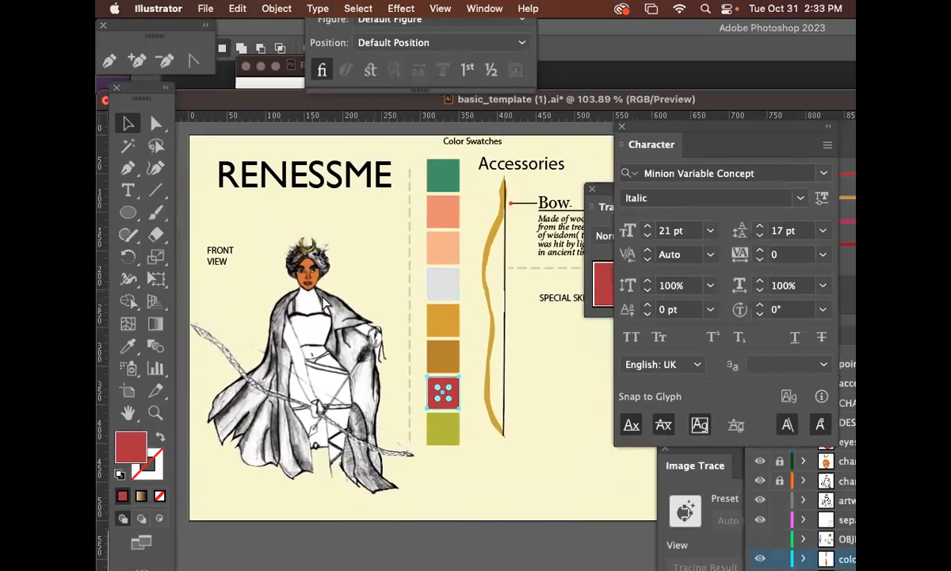
key("super+s")
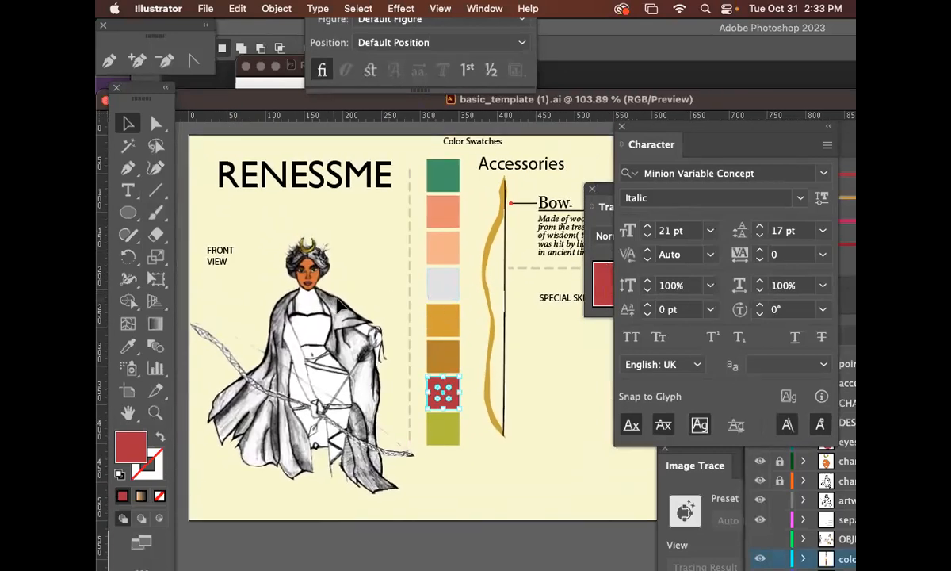
Step: Draw a thin red rectangle as an underline beneath the "RENESSME" title, spanning slightly more than its width
left_click(128, 168)
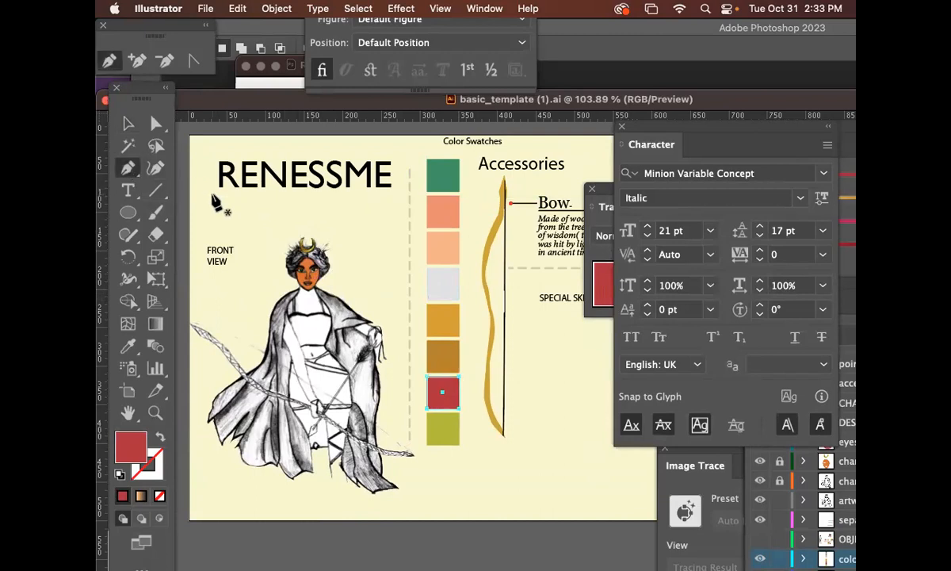
left_click(129, 185)
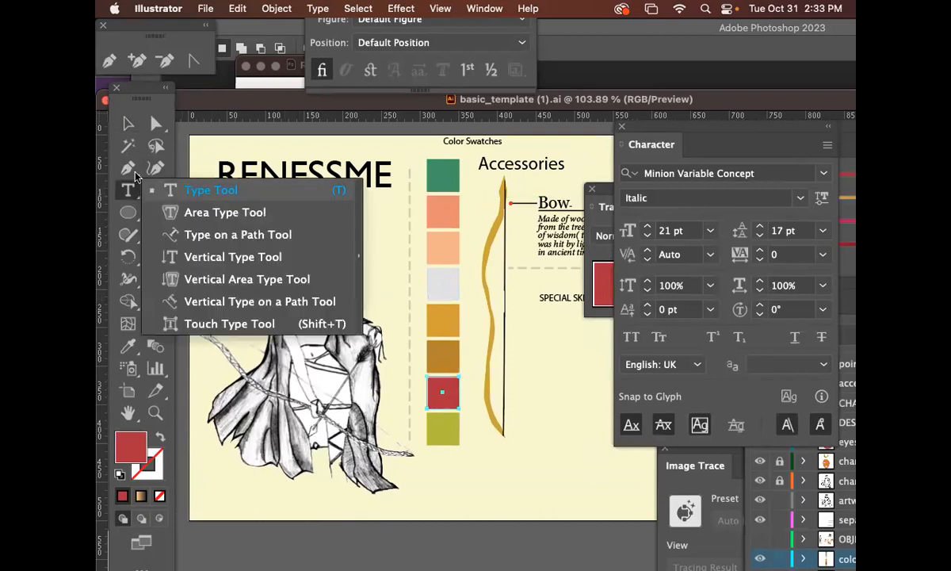
left_click(128, 167)
left_click(129, 212)
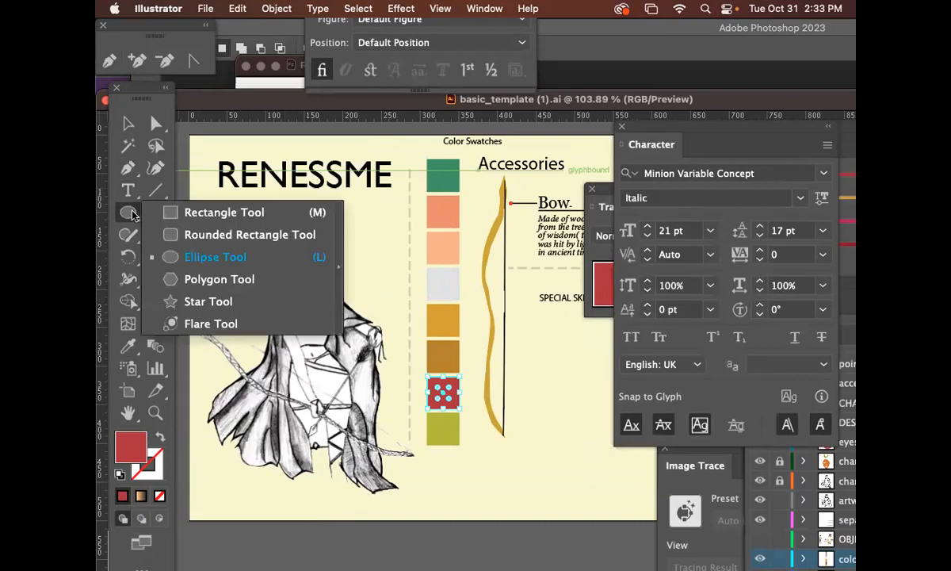
left_click(198, 211)
mouse_move(196, 190)
left_mouse_down()
mouse_move(410, 197)
mouse_move(399, 195)
left_mouse_up()
left_click(128, 123)
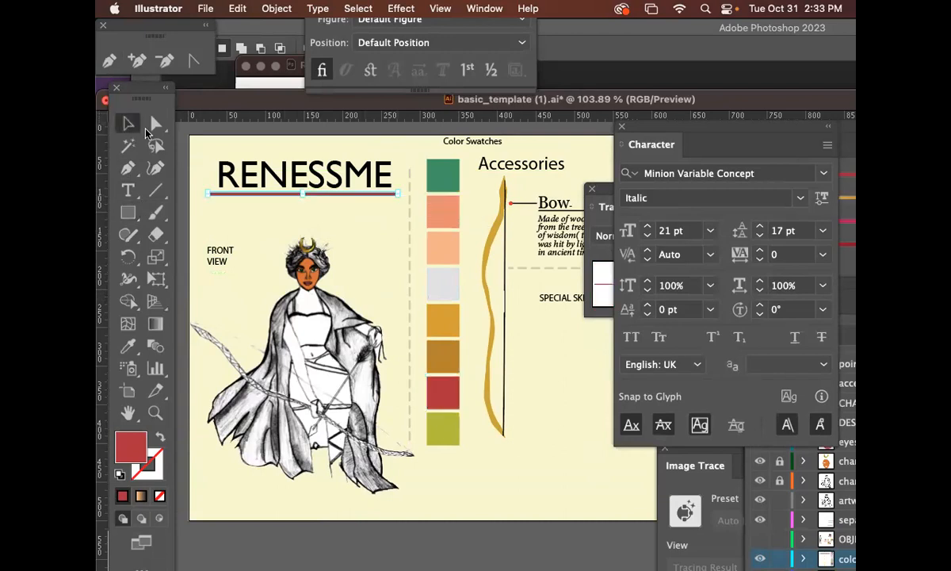
Step: Create a large area-text frame filled with placeholder text on the empty canvas below the artboard
left_click(441, 249)
scroll(438, 247, "down", 5)
scroll(438, 247, "right", 5)
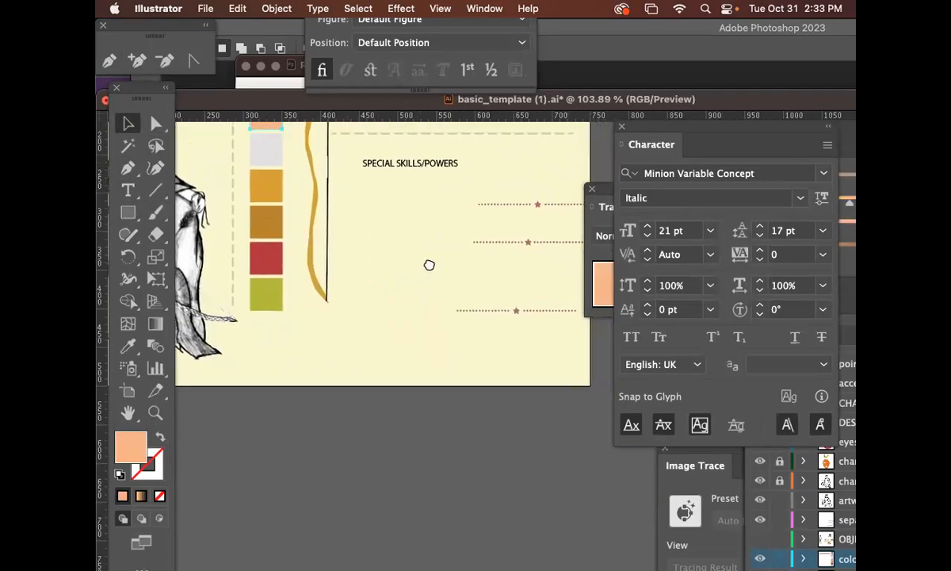
scroll(429, 265, "left", 2)
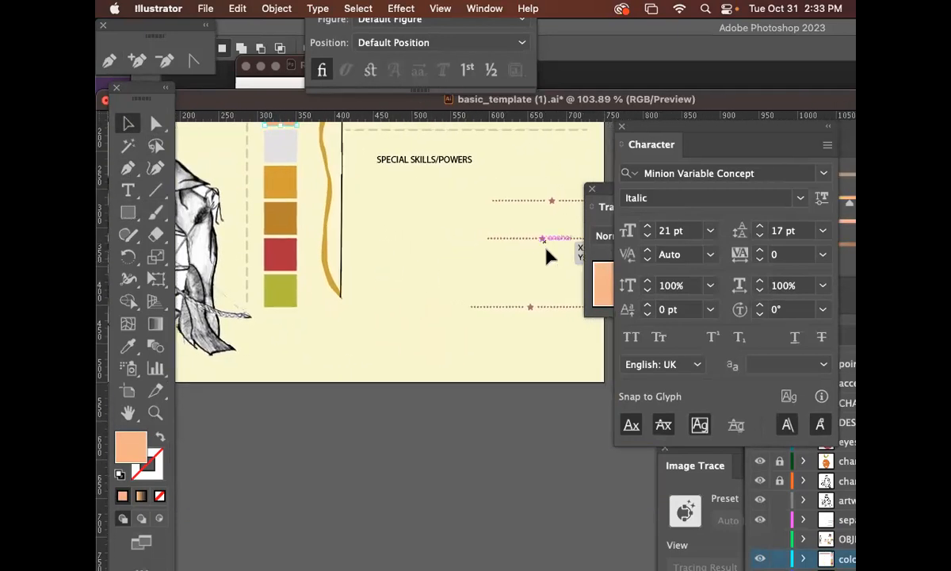
left_click(679, 174)
key("space")
left_click_drag(384, 459, 384, 274)
key("space")
left_click_drag(388, 309, 345, 228)
left_click(126, 192)
left_click_drag(214, 161, 606, 468)
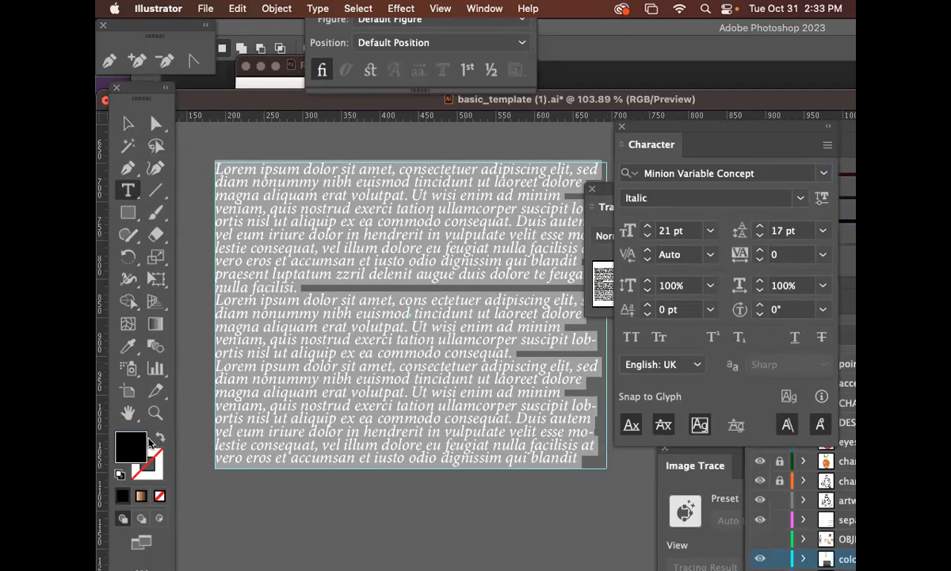
Step: Set the font of all the placeholder text to Webdings
left_click(127, 122)
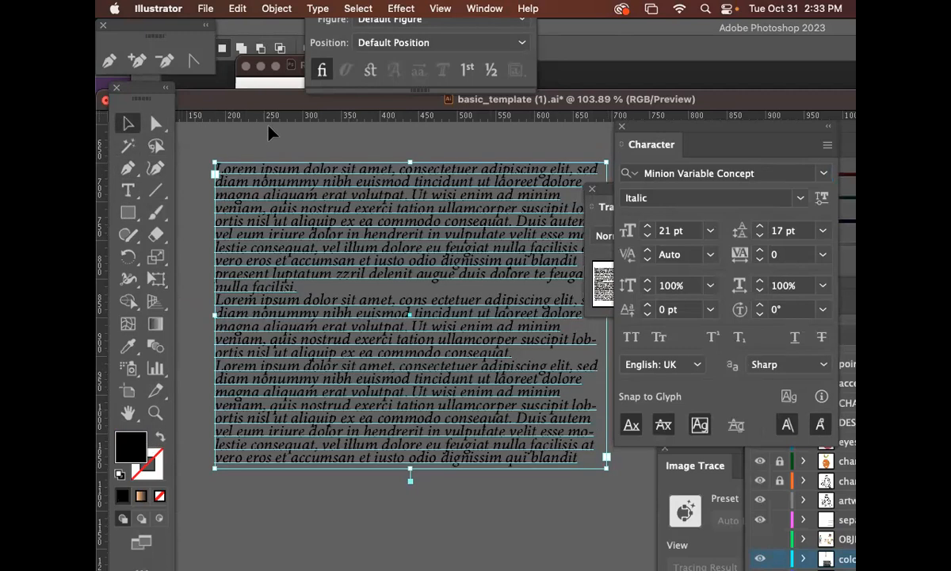
triple_click(364, 221)
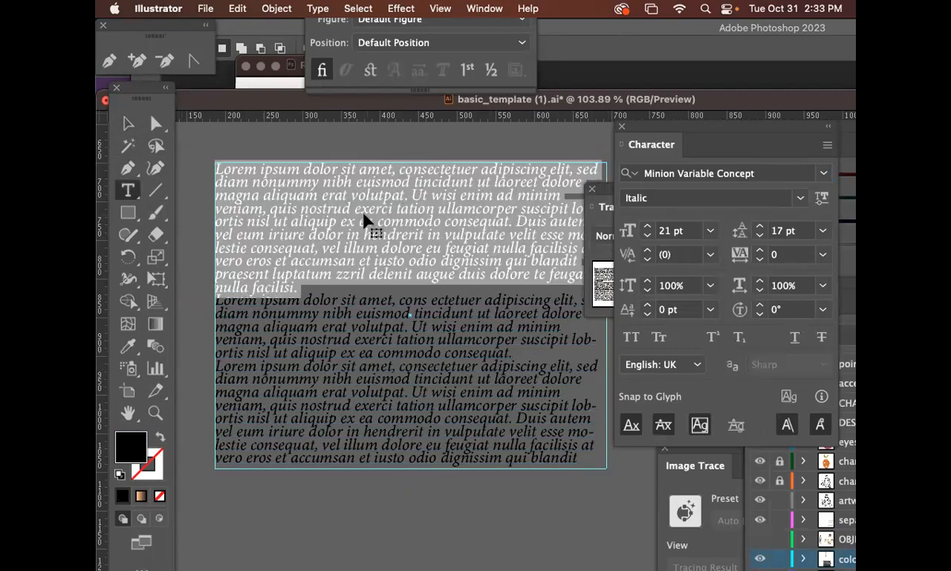
key("super+a")
left_click(692, 174)
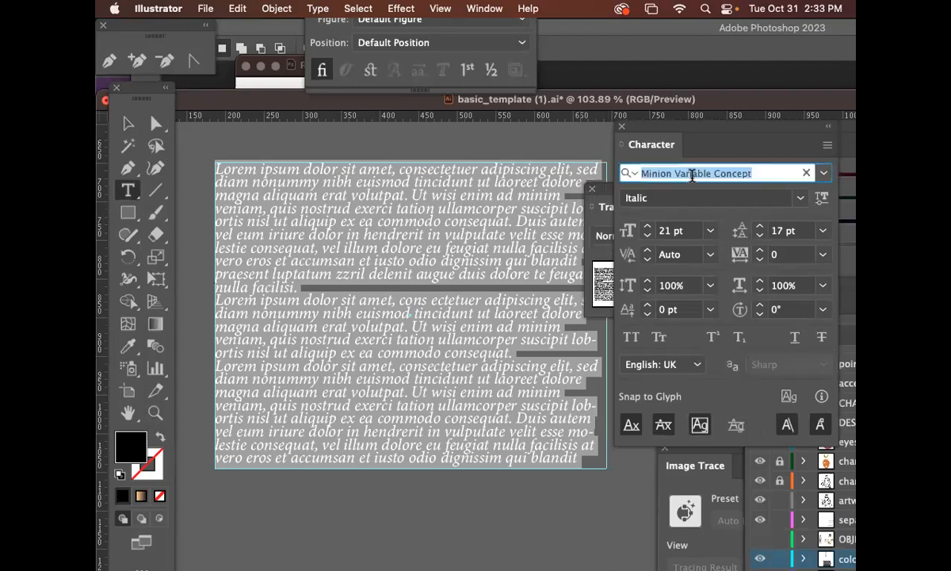
type("web")
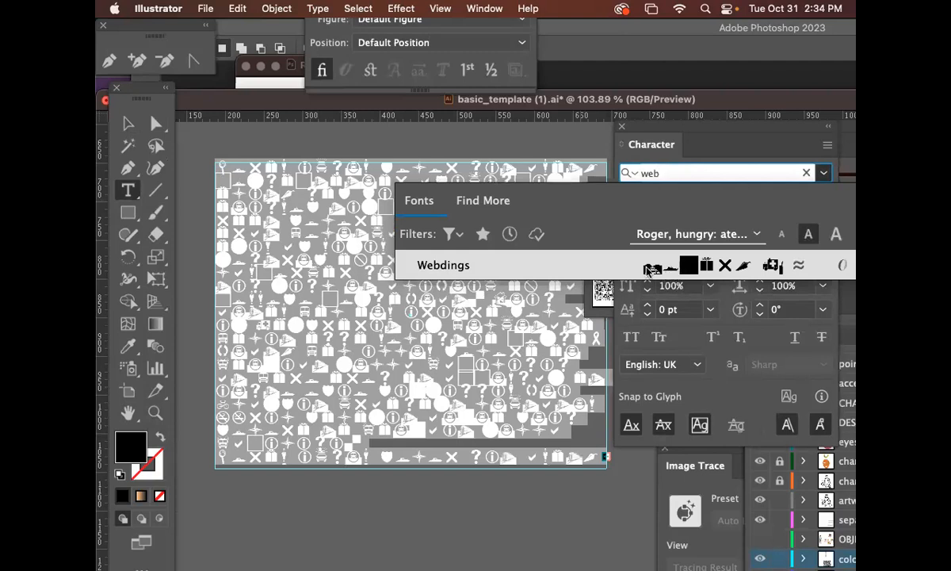
left_click(689, 270)
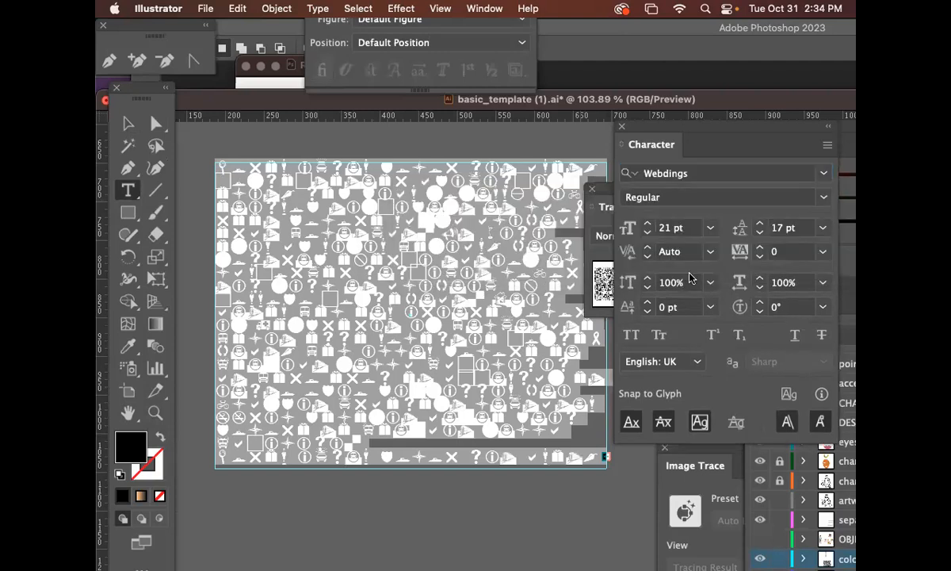
Step: Give the Webdings symbol text a white fill and no stroke
left_click(155, 412)
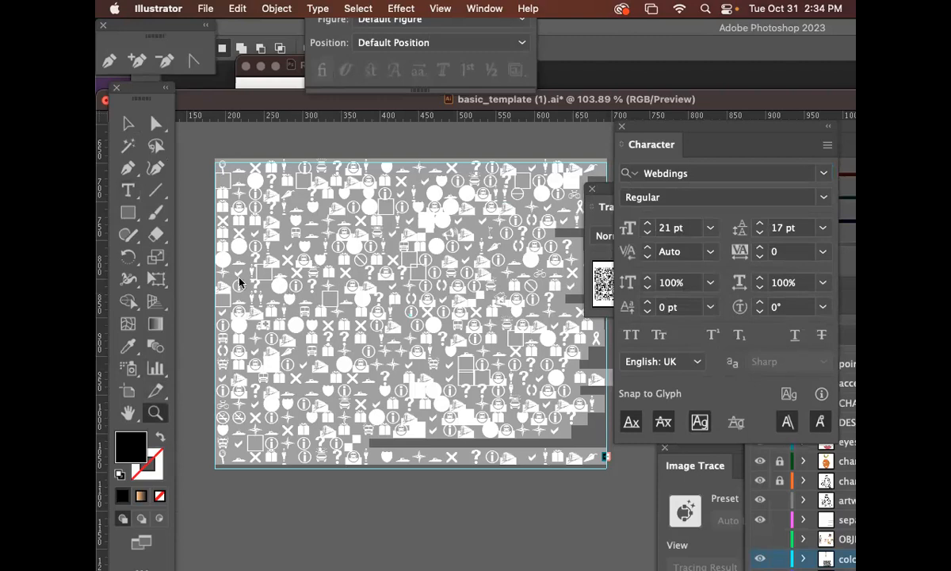
left_click(120, 474)
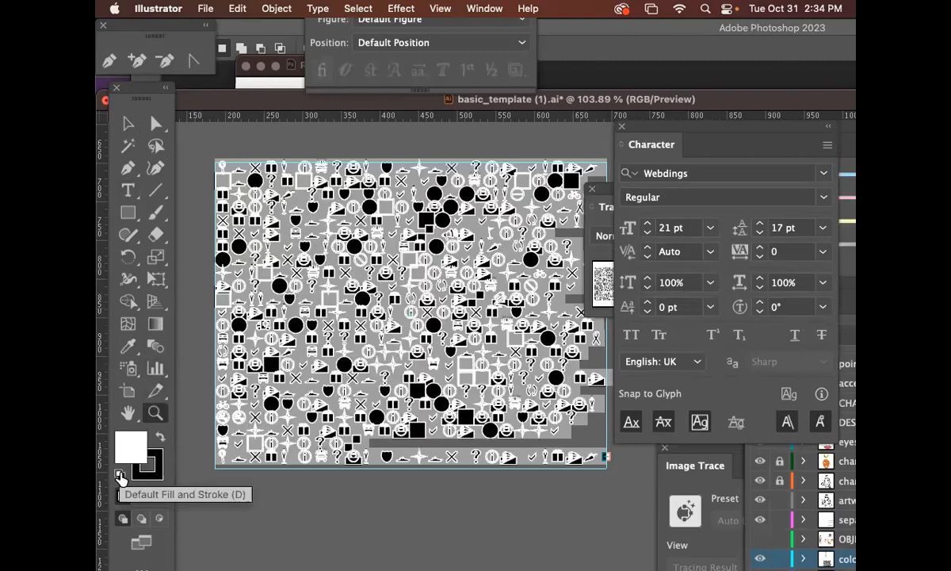
left_click(159, 496)
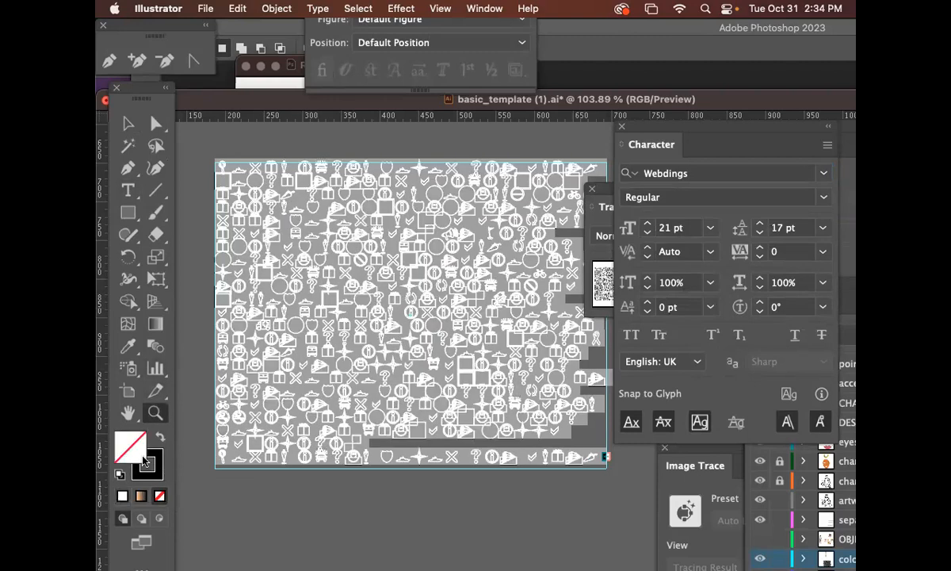
left_click(120, 475)
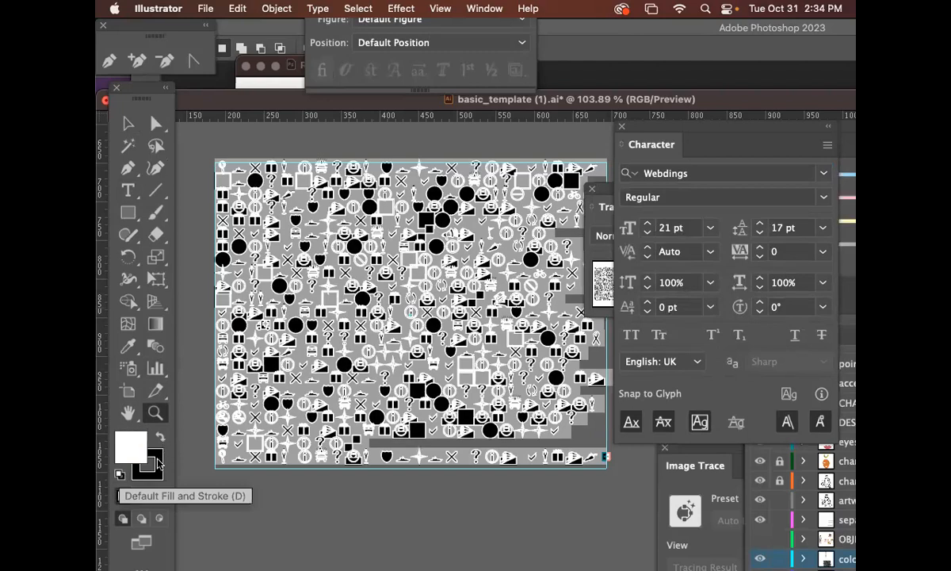
left_click(157, 464)
left_click(159, 496)
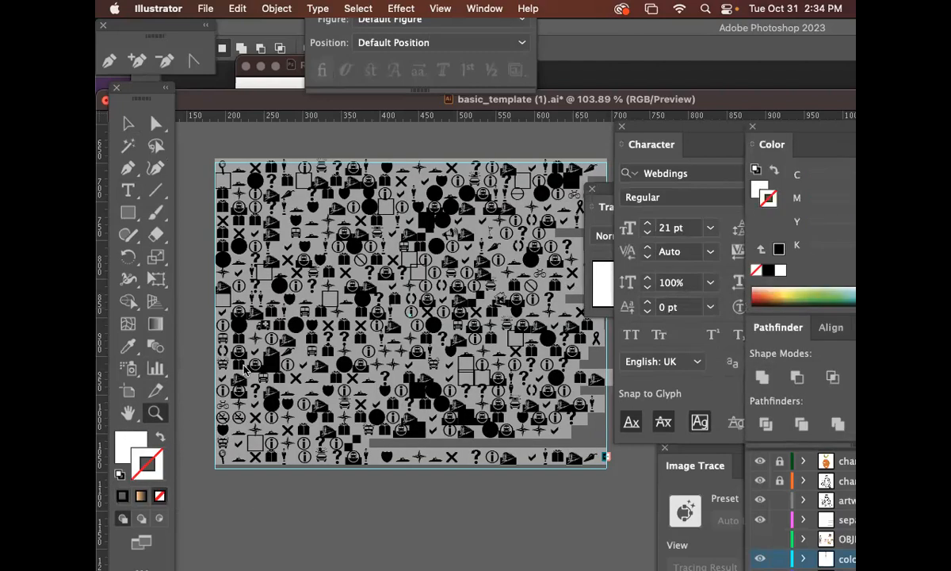
Step: Examine the Webdings symbols across the text block for icons that suit the special skills section
left_click_drag(306, 194, 435, 308)
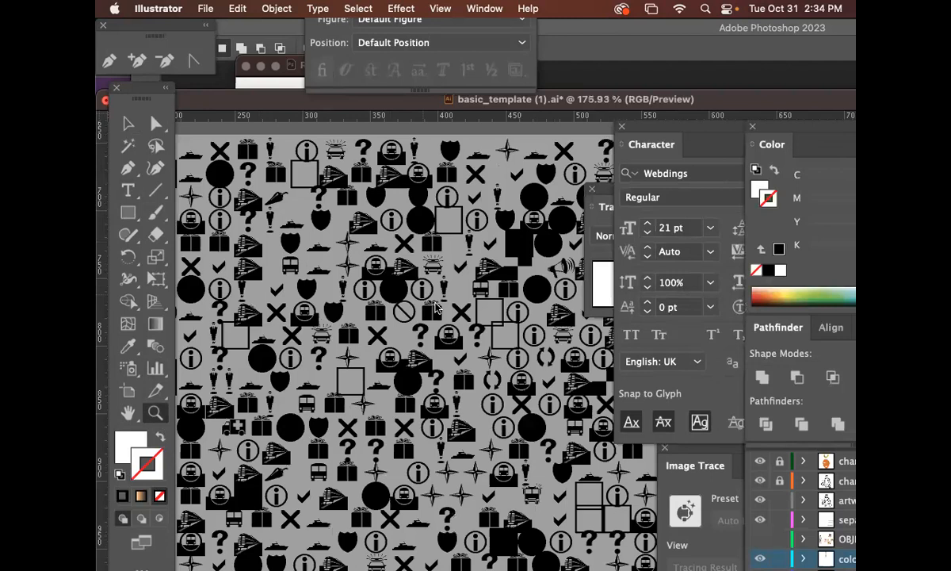
left_click_drag(337, 303, 423, 335)
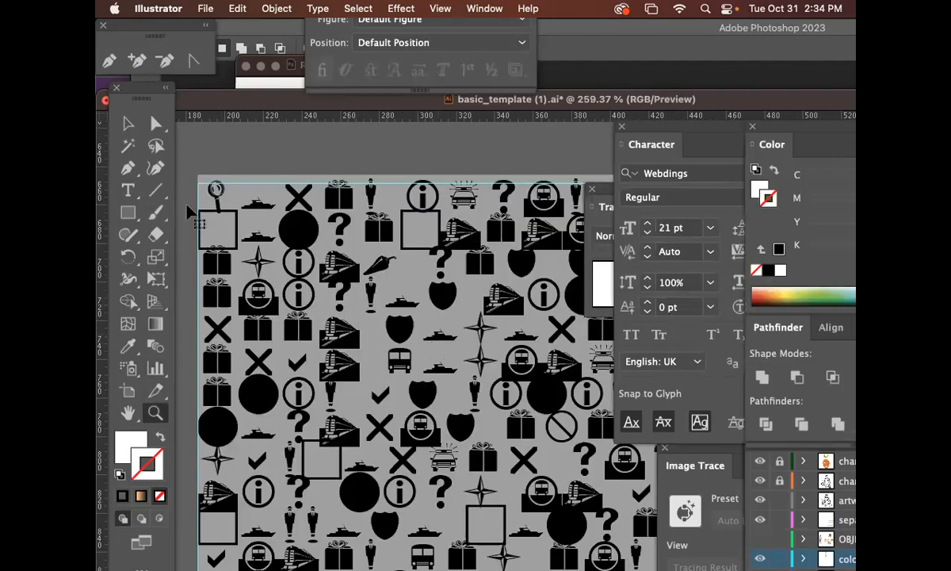
left_click(127, 123)
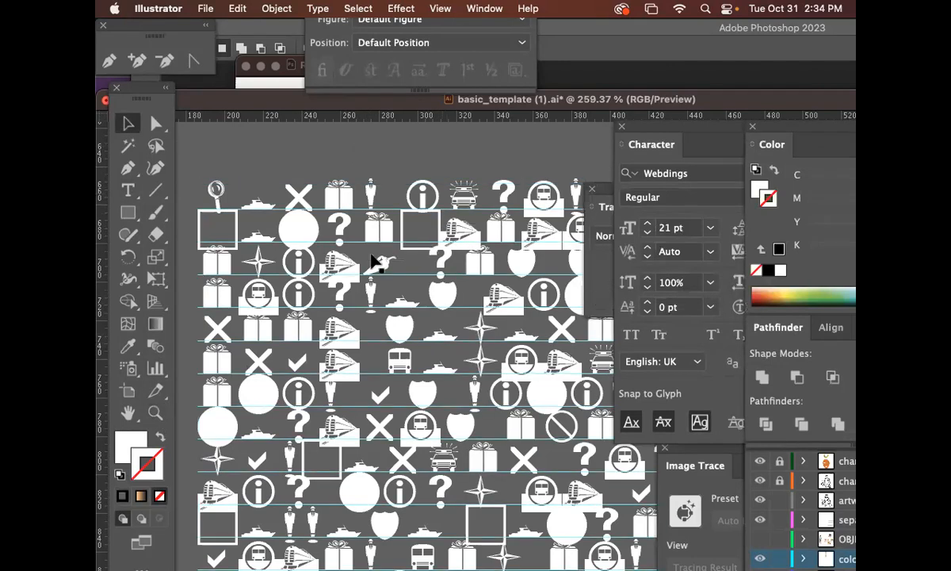
scroll(379, 259, "left", 3)
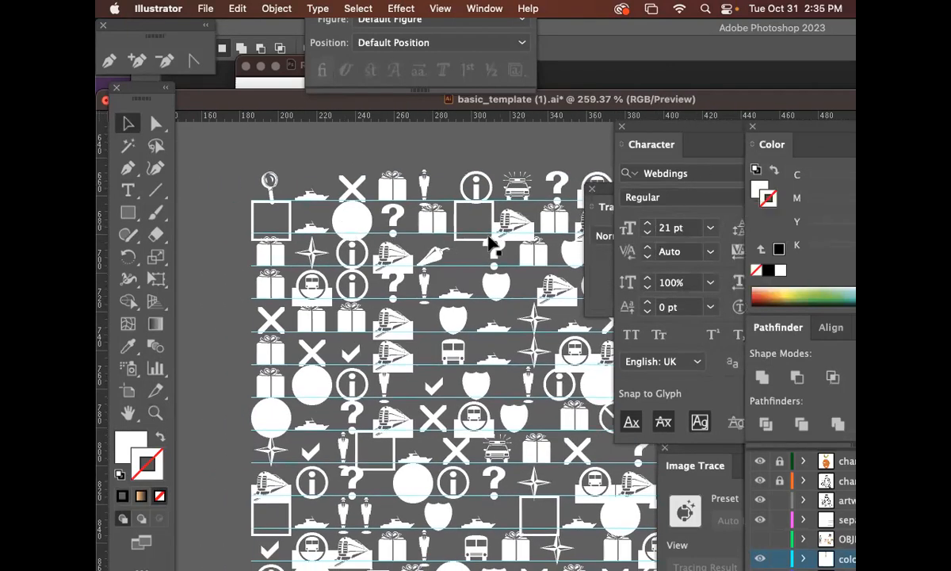
scroll(507, 237, "right", 5)
scroll(432, 238, "right", 8)
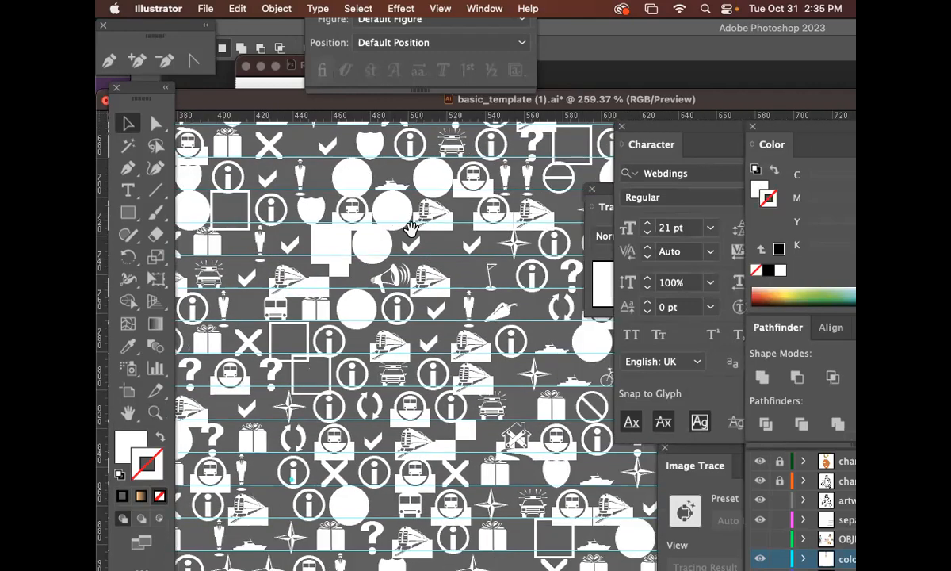
scroll(411, 228, "right", 5)
scroll(410, 229, "down", 3)
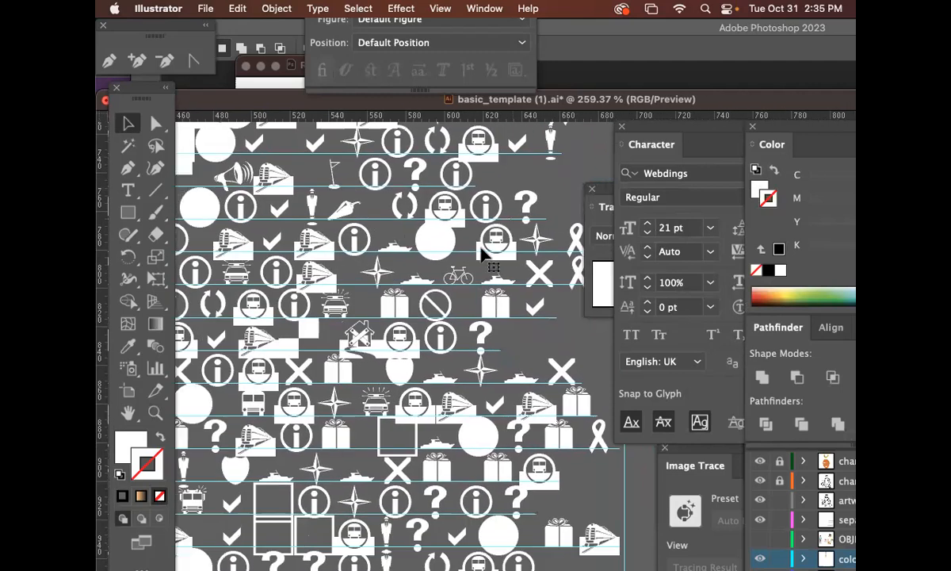
scroll(481, 252, "down", 5)
scroll(482, 252, "right", 1)
Step: Copy a single train symbol from the Webdings text and place it as a separate object on the empty canvas beside the block
key("t")
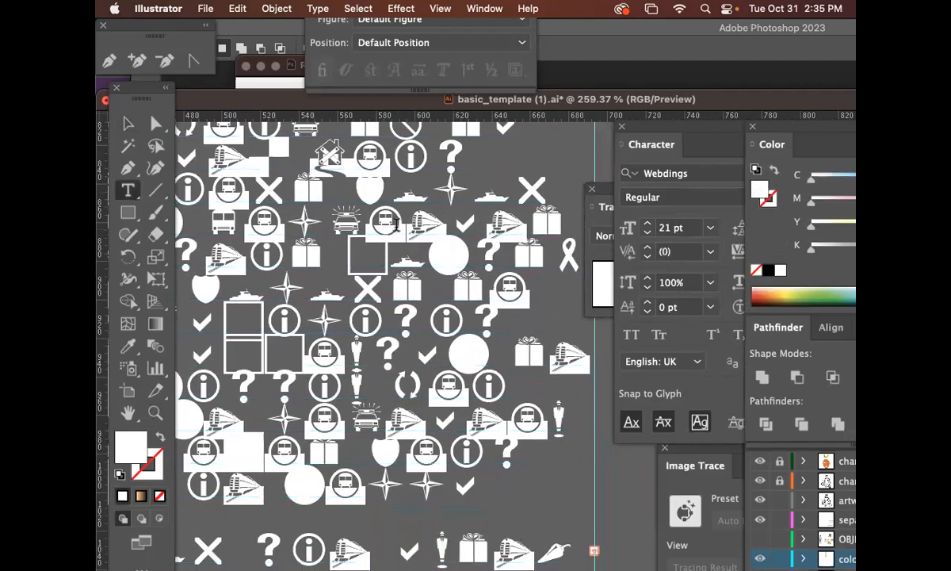
double_click(446, 226)
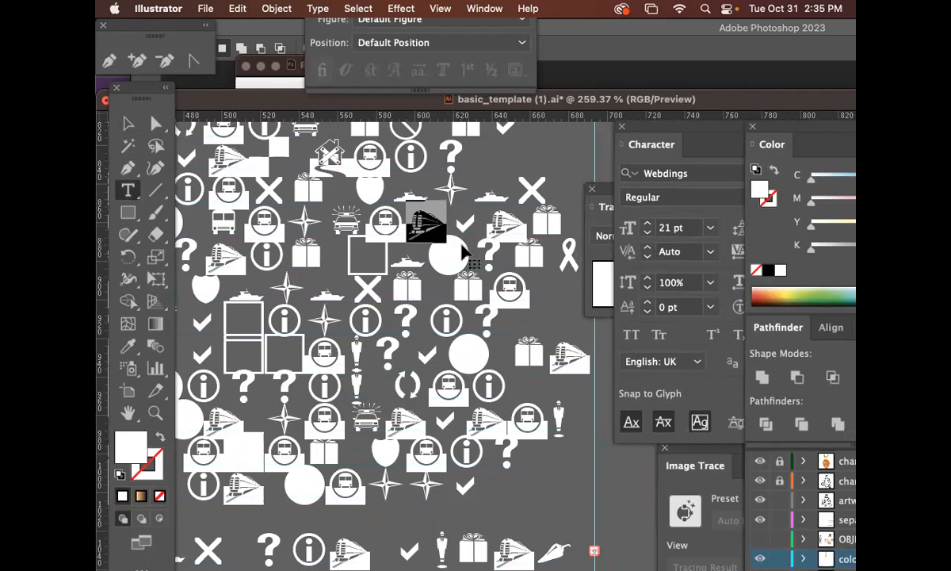
key("Escape")
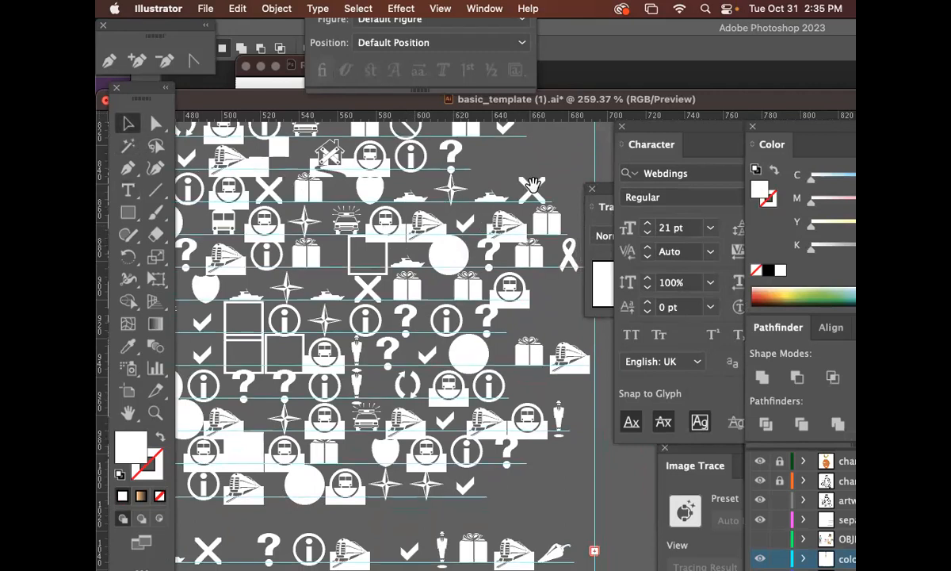
scroll(533, 185, "right", 10)
scroll(349, 192, "right", 2)
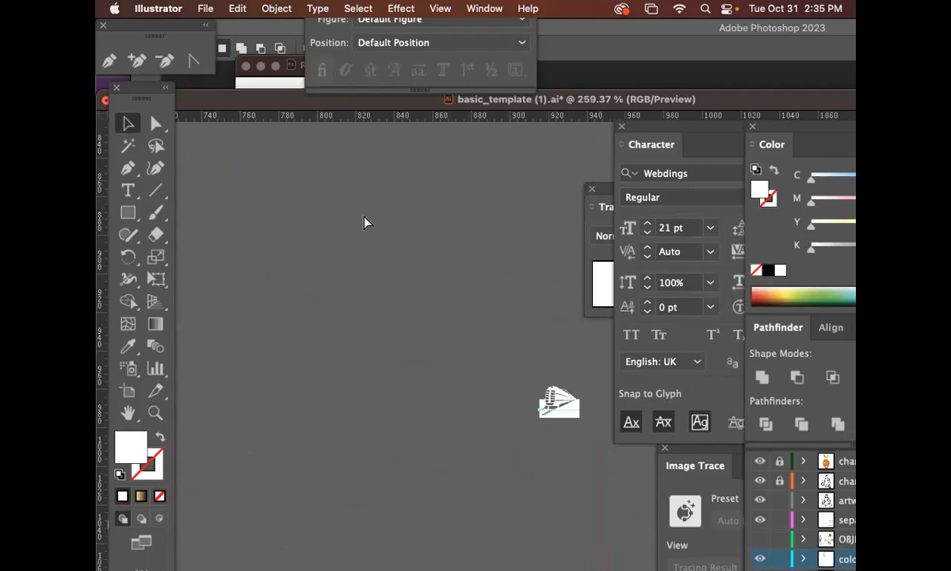
Step: Copy a single gift box symbol from the Webdings text and place it as a separate object near the train symbol
scroll(353, 214, "left", 7)
double_click(338, 200)
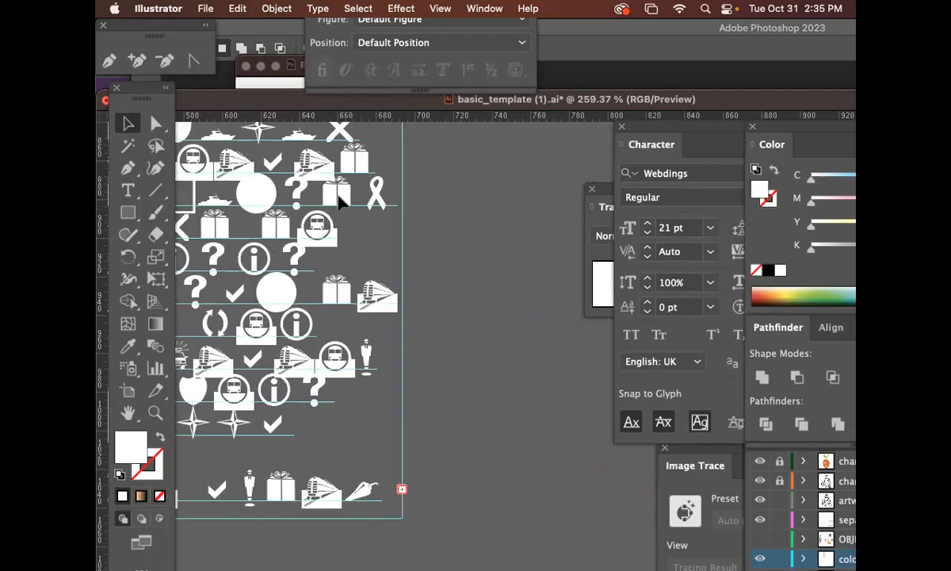
left_click_drag(289, 228, 261, 226)
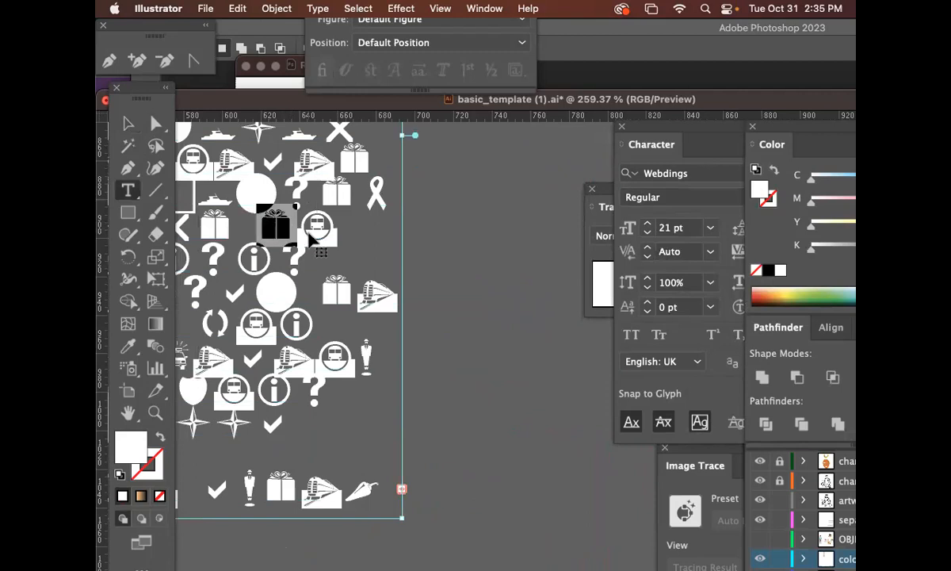
key("Escape")
scroll(476, 250, "right", 5)
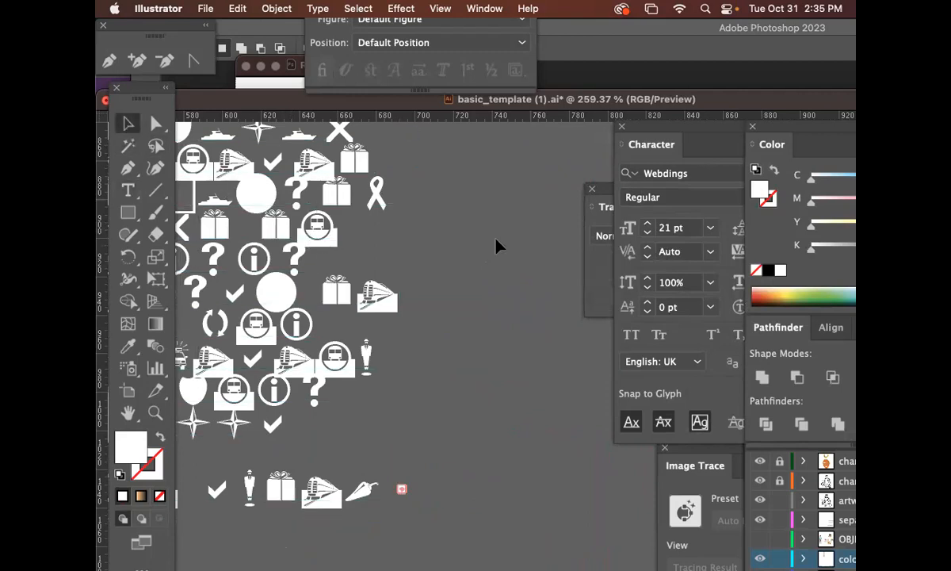
scroll(444, 262, "down", 2)
scroll(444, 262, "right", 3)
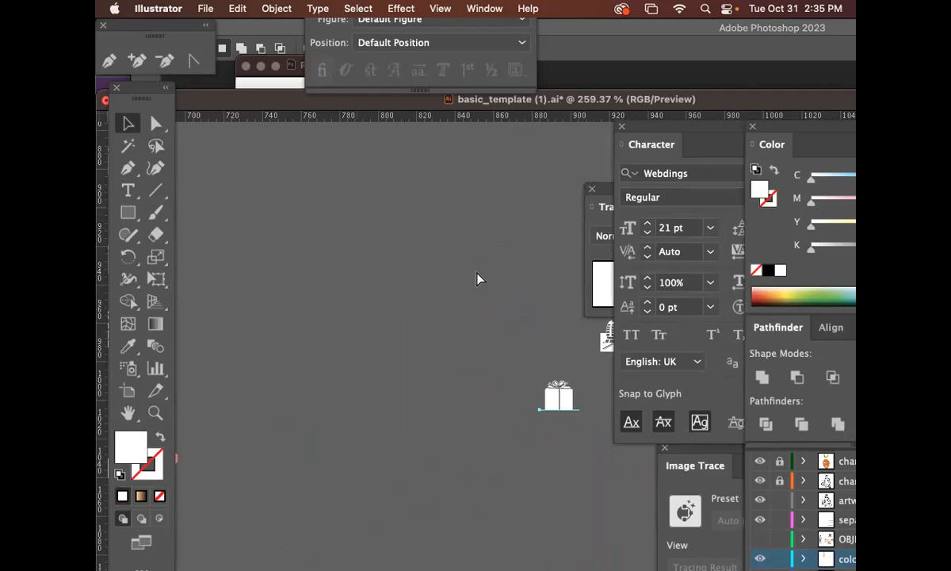
Step: Arrange the gift and train symbols side by side and enlarge both to about 79 pt
left_click_drag(410, 329, 397, 253)
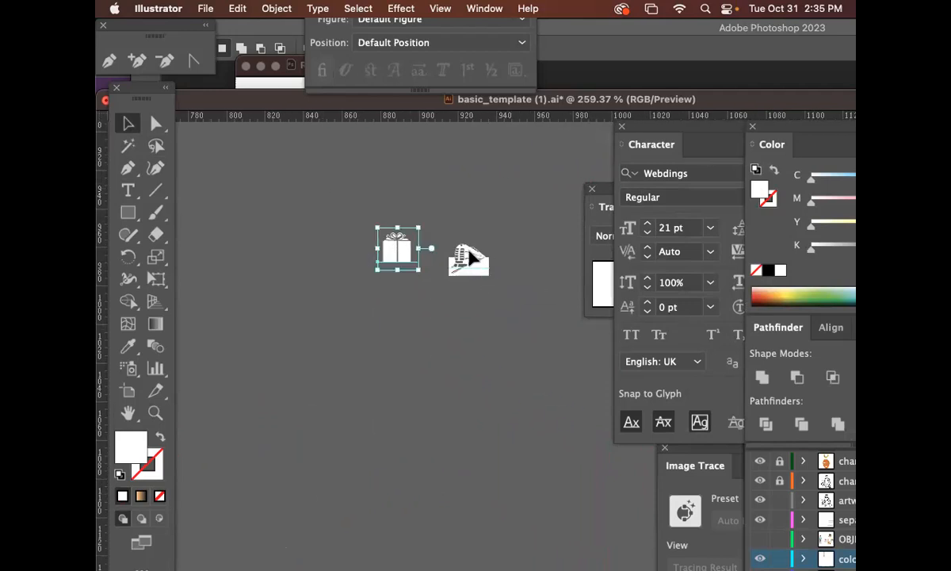
left_click_drag(467, 252, 445, 234)
left_click(451, 283)
left_click_drag(373, 226, 536, 343)
Step: Convert the enlarged gift and train symbols from text to outlines
left_click(322, 267)
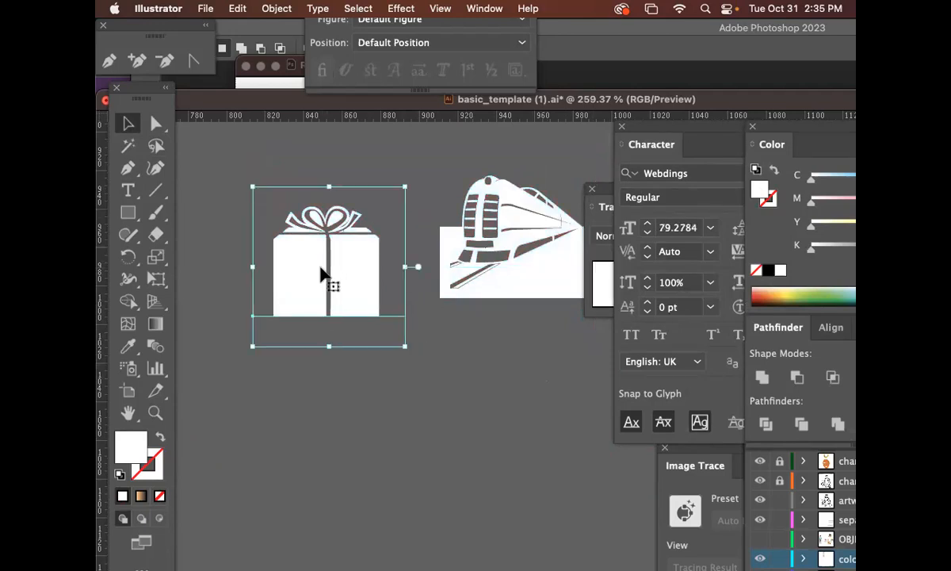
key("super+shift+o")
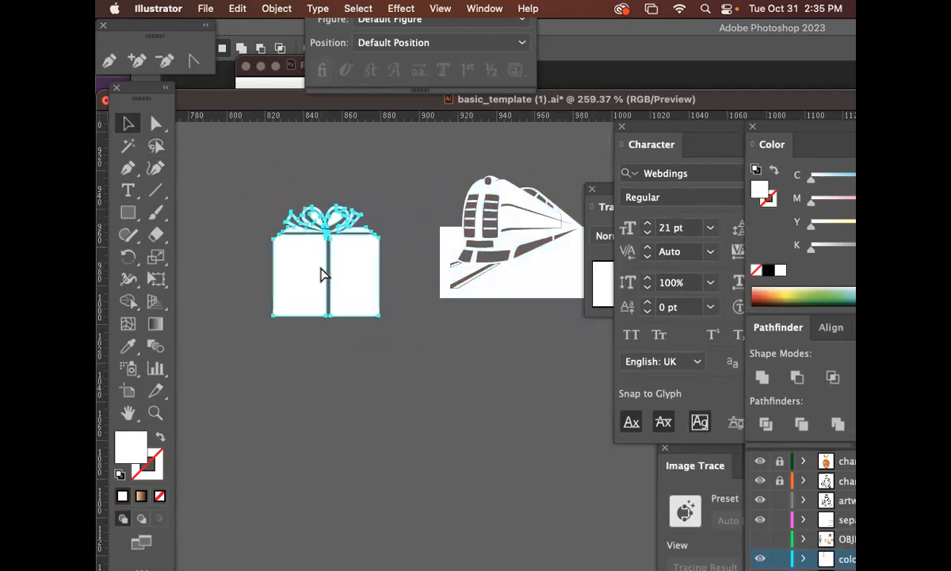
left_click(484, 276)
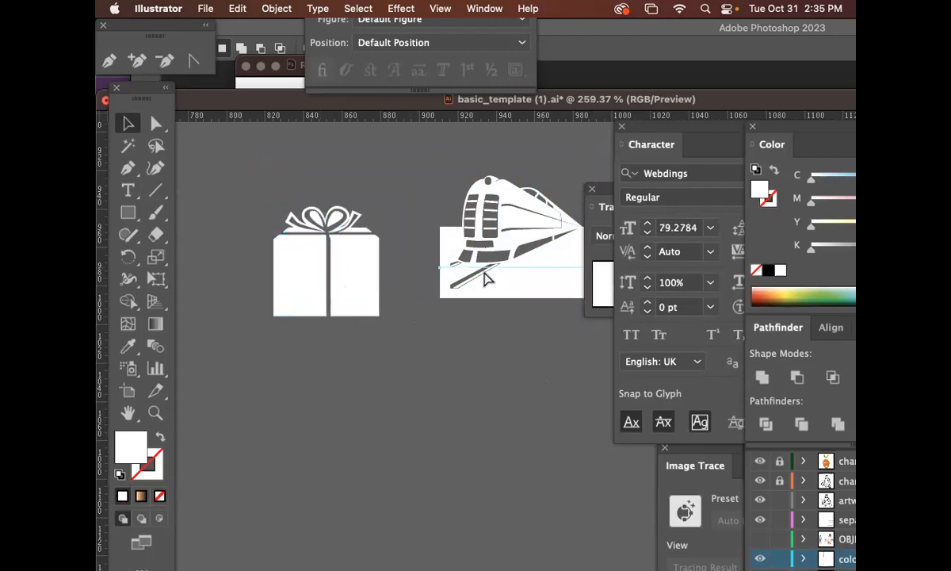
key("super+shift+o")
left_click(451, 395)
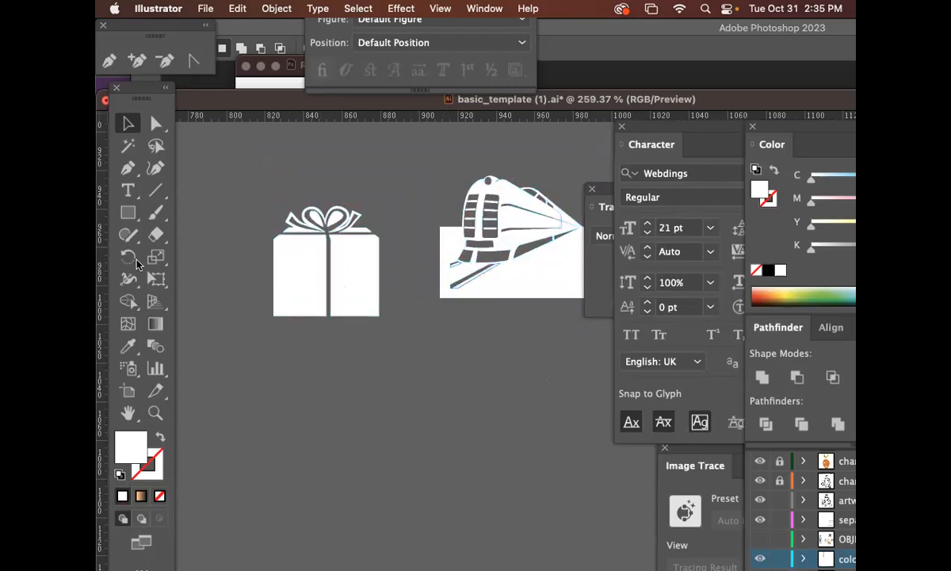
Step: Fill the outlined gift box with the brown-to-dark gradient
left_click(158, 125)
left_click(371, 270)
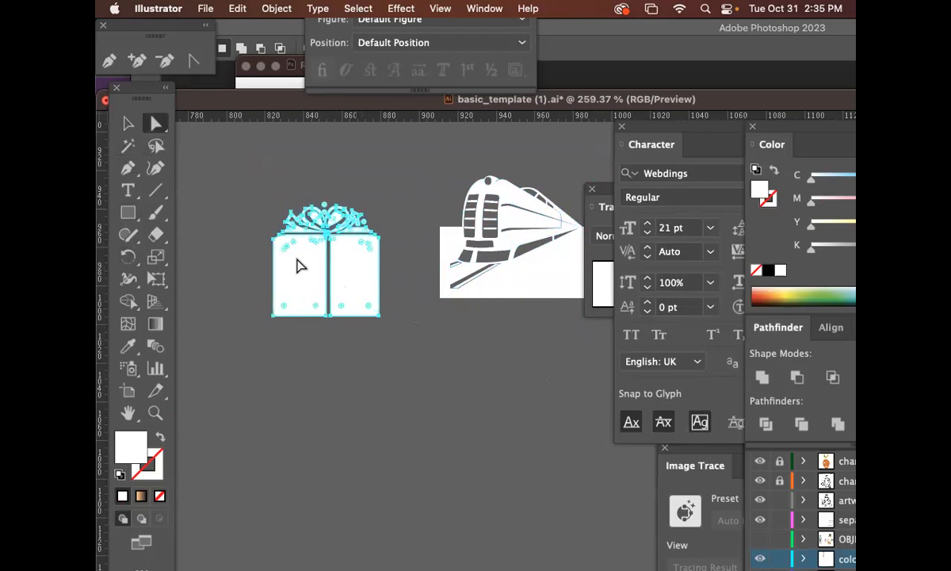
left_click(325, 319)
left_click(298, 288)
left_click(141, 496)
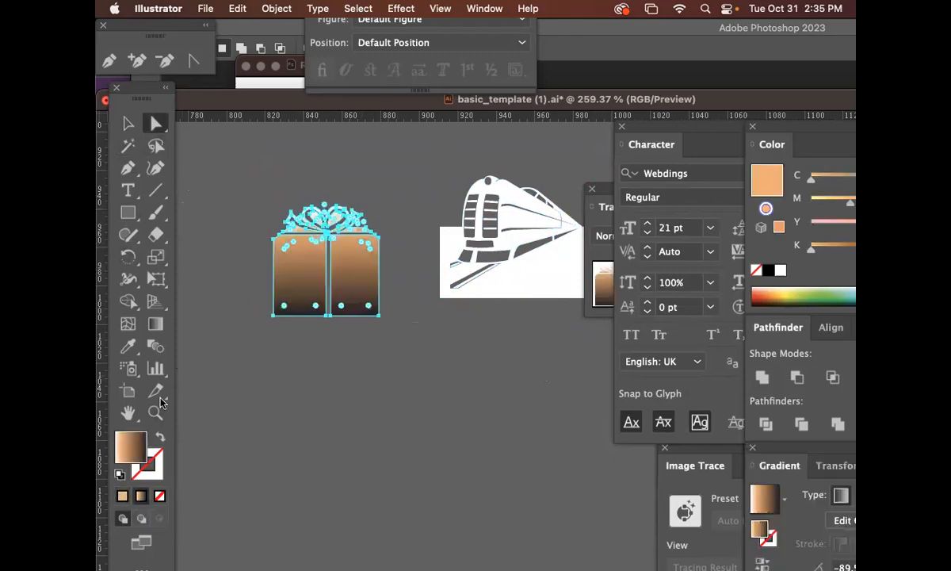
left_click(433, 410)
Step: Fill the outlined train with the solid orange-red colour ED3E0F
scroll(366, 350, "right", 5)
left_click(419, 272)
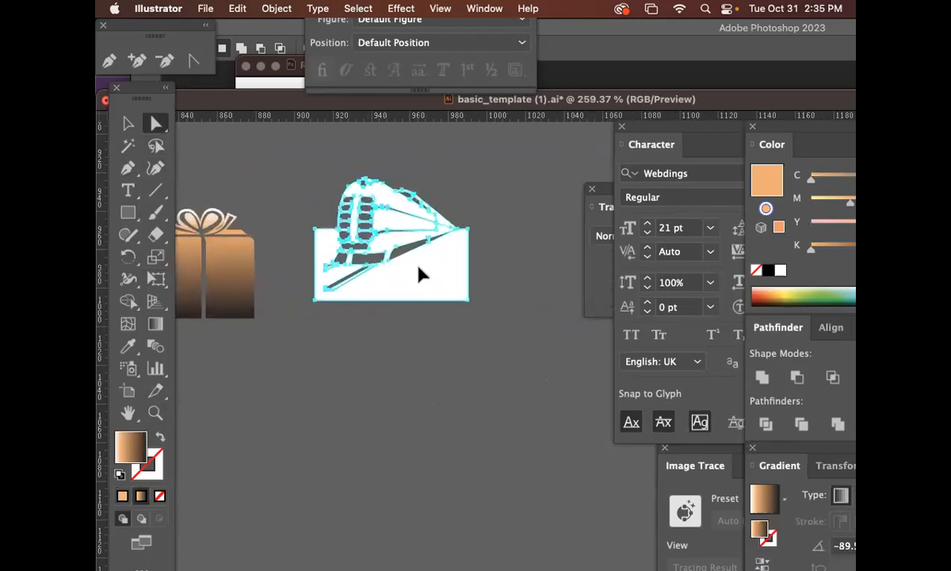
left_click(127, 346)
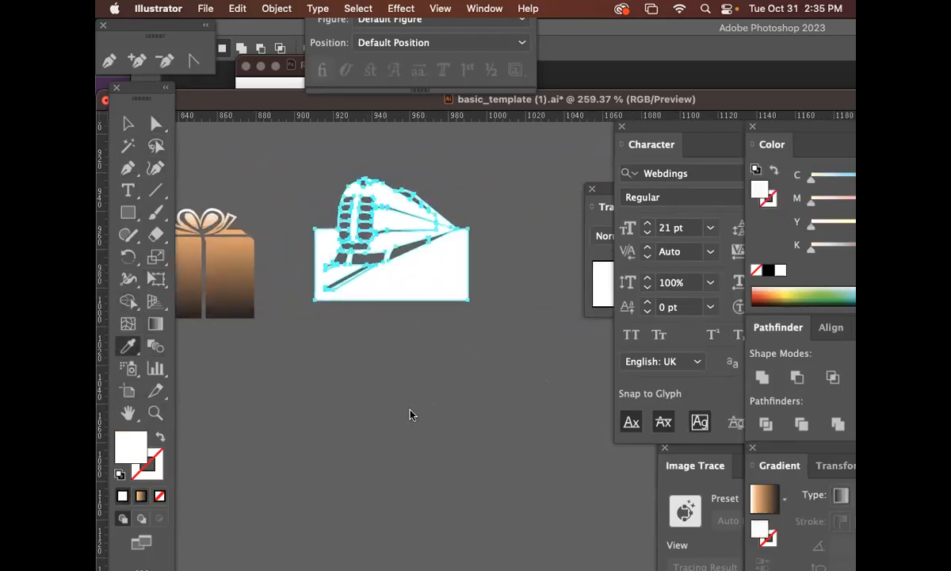
double_click(137, 448)
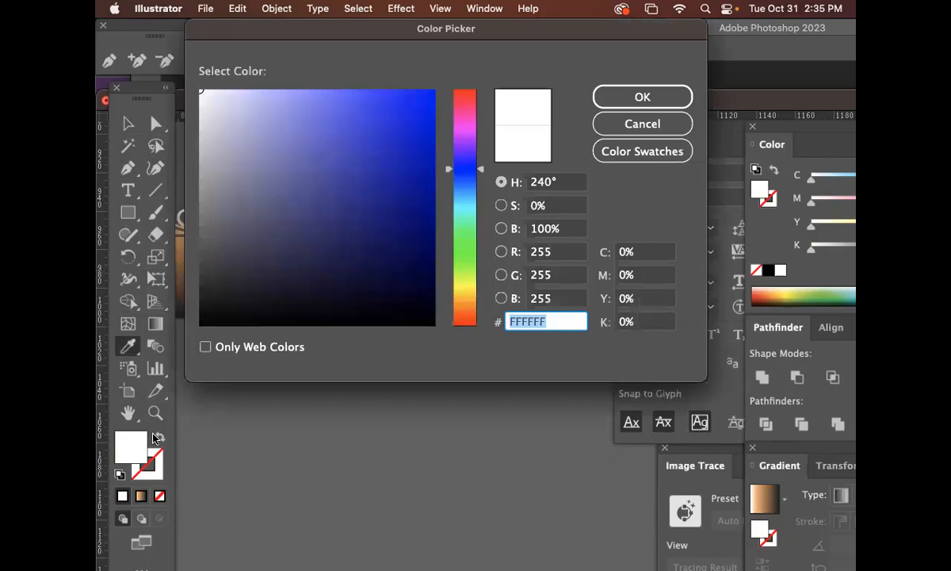
left_click(462, 320)
left_click(421, 105)
left_click(643, 97)
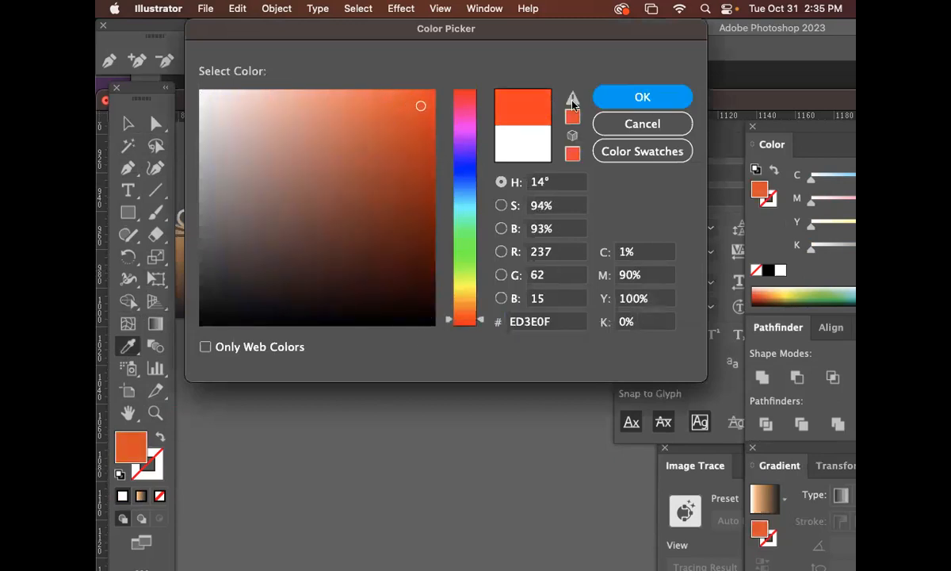
key("v")
left_click(475, 364)
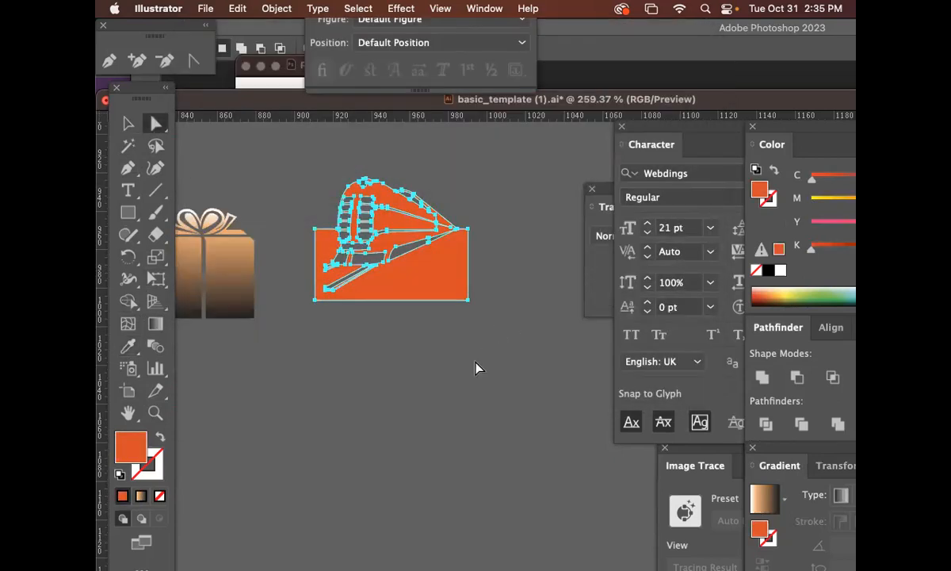
Step: Replace all the symbol text in the Webdings text frame with special characters such as Ω≈ç√∫µ≤≥æ and •¶§∞¢£
left_click(695, 176)
key("super+minus")
key("super+minus")
key("super+minus")
key("super+minus")
key("space")
left_click_drag(303, 231, 409, 207)
left_click(381, 226)
double_click(372, 224)
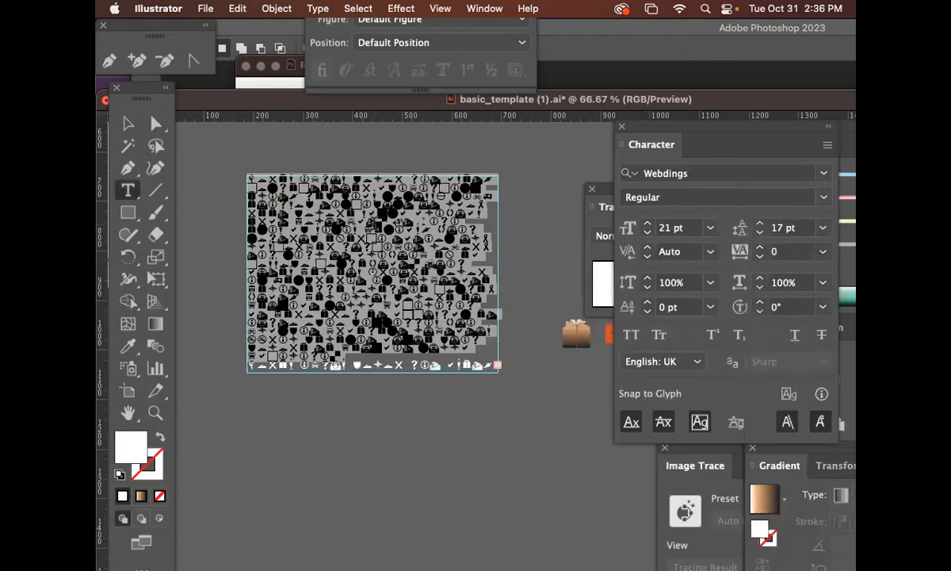
key("super+a")
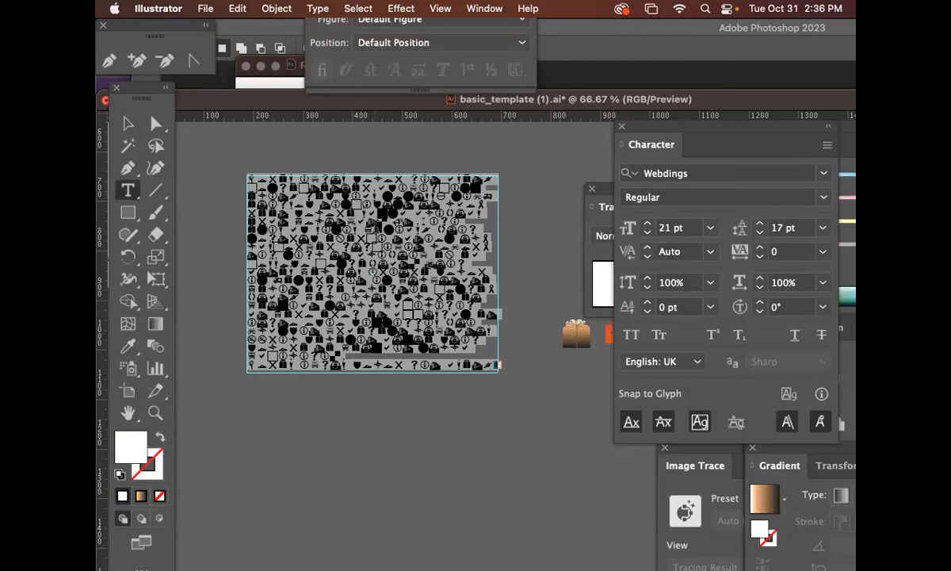
key("BackSpace")
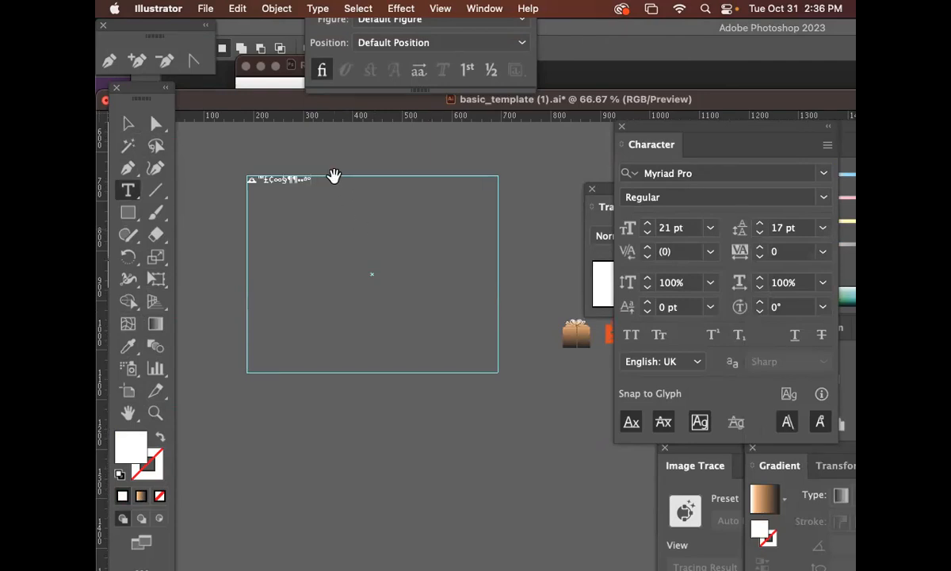
type("Ω≈ç√∫˜µ≤≥æ…¬˚∆©ƒ∂ßåœ∑´®†¥¨ˆø")
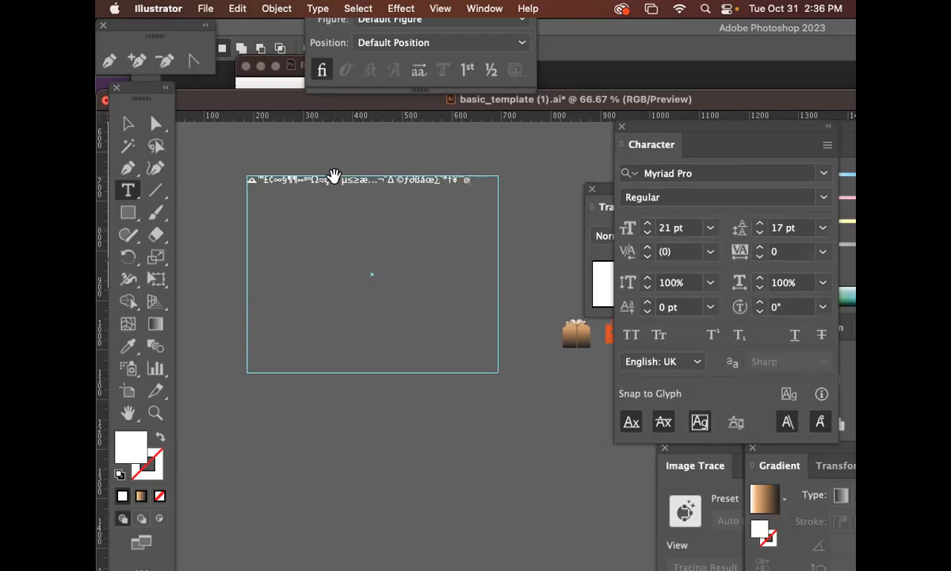
type("•¶§∞¢¢¢¢£¢£")
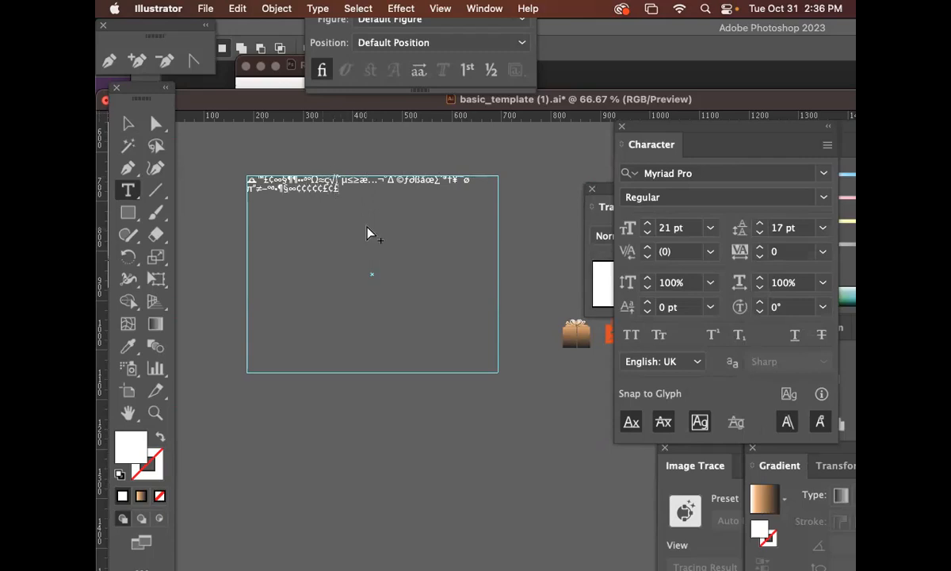
Step: Search the font list for "cart" to look for the Carta symbol font, and clear the search
left_click(712, 174)
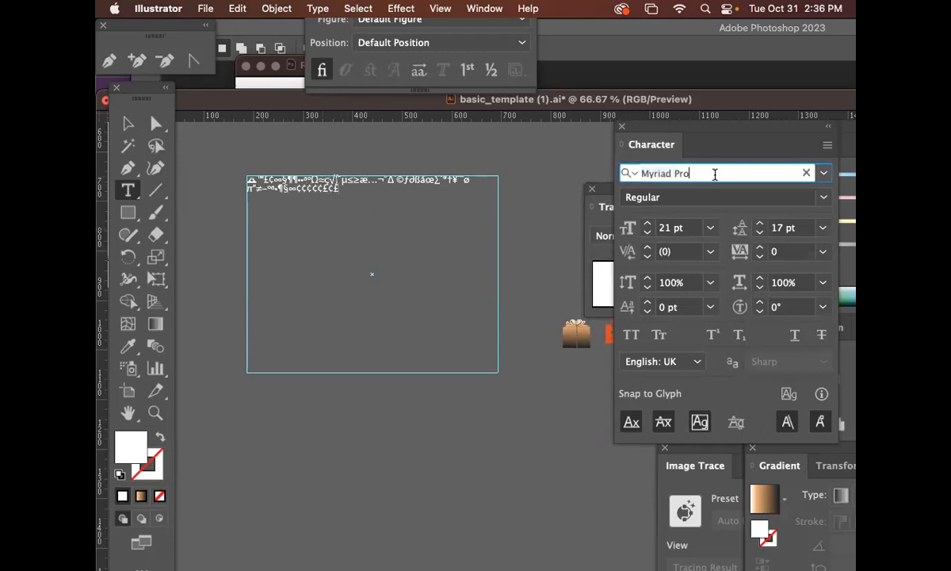
triple_click(712, 173)
type("cart")
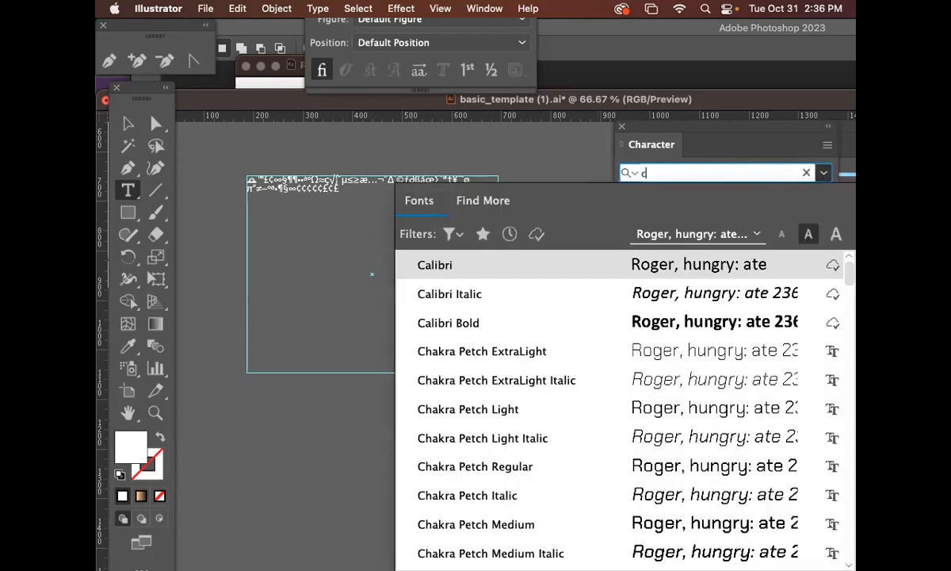
key("BackSpace")
key("BackSpace")
key("BackSpace")
key("BackSpace")
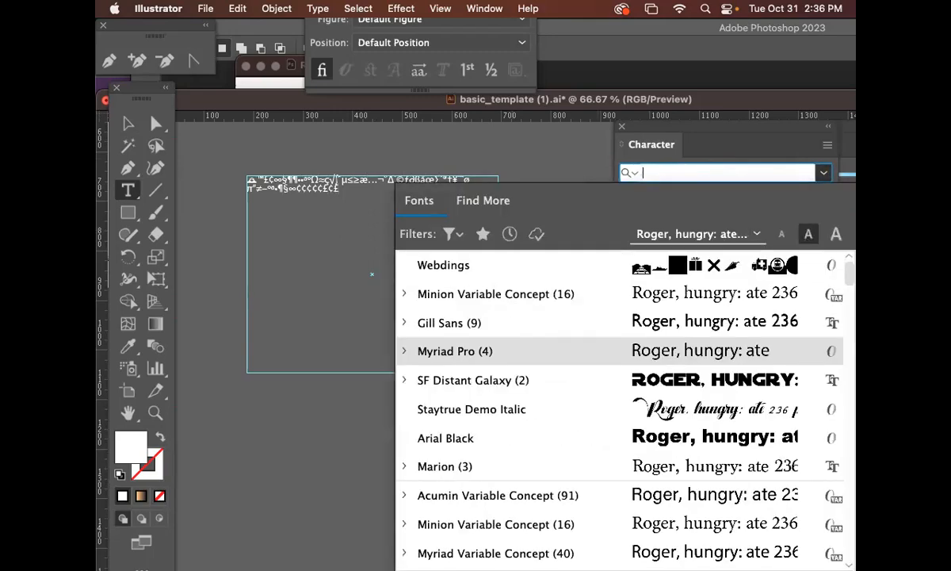
scroll(376, 558, "down", 2)
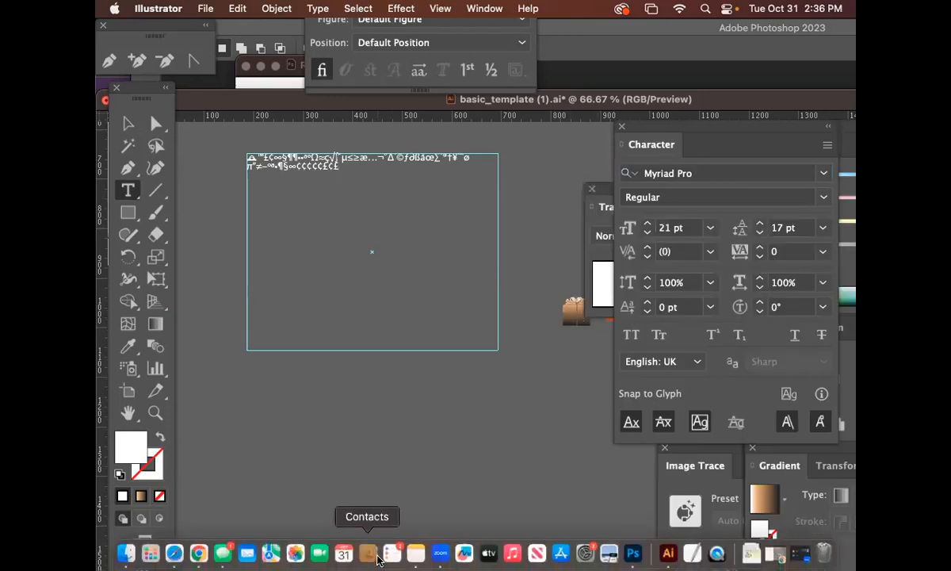
Step: Switch to Chrome and search Google for "carta free font" in a new window
left_click(198, 551)
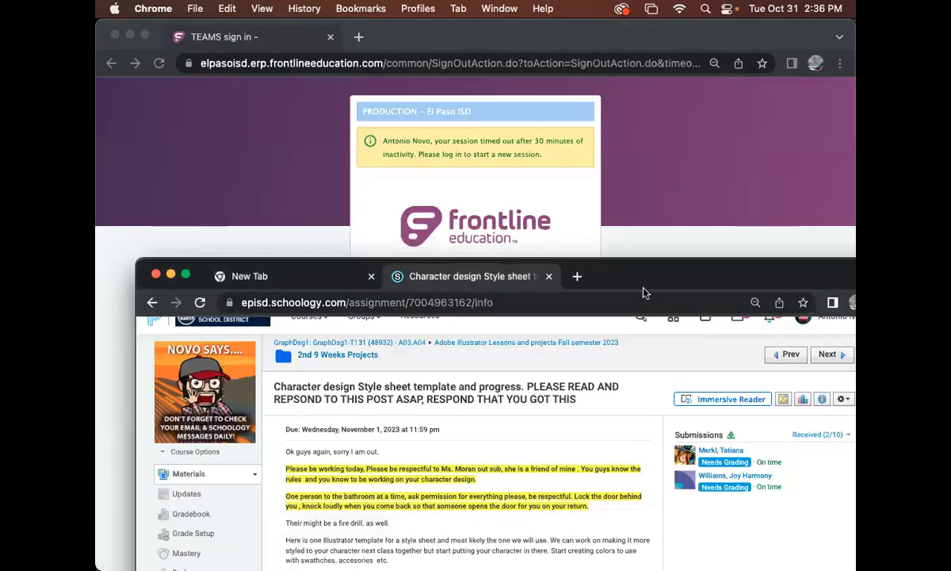
left_click_drag(603, 268, 599, 243)
key("super+n")
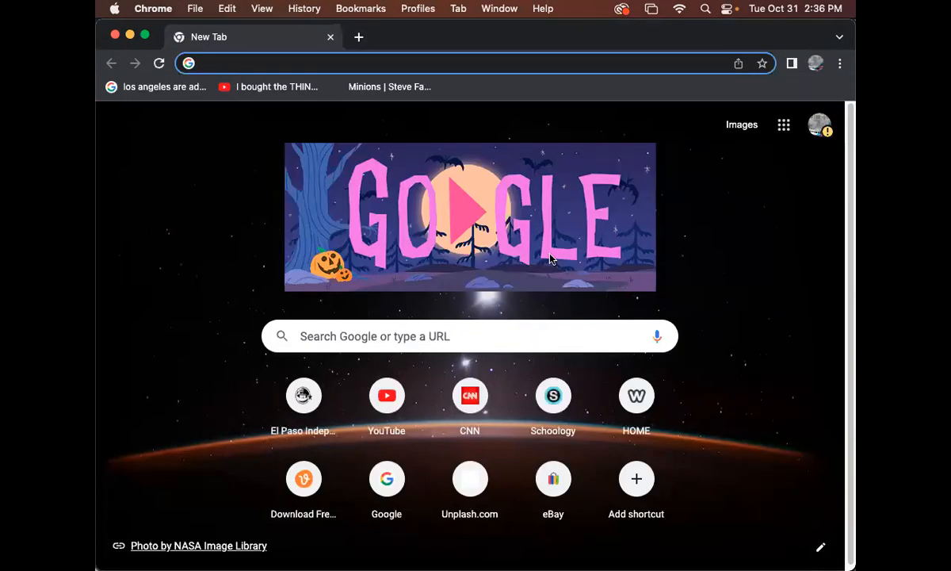
type("carta f")
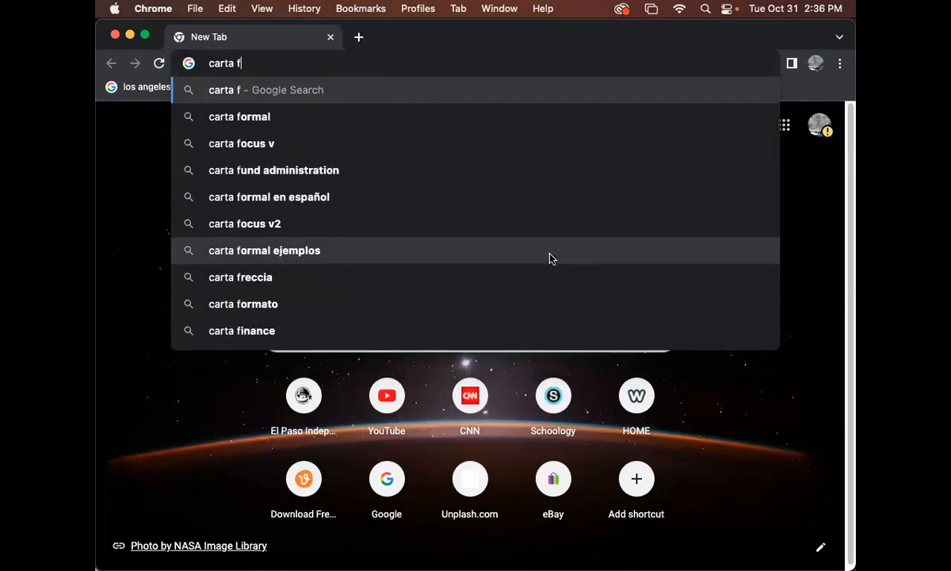
type("ree don")
key("BackSpace")
key("BackSpace")
type("f")
key("BackSpace")
key("BackSpace")
type("font")
key("Return")
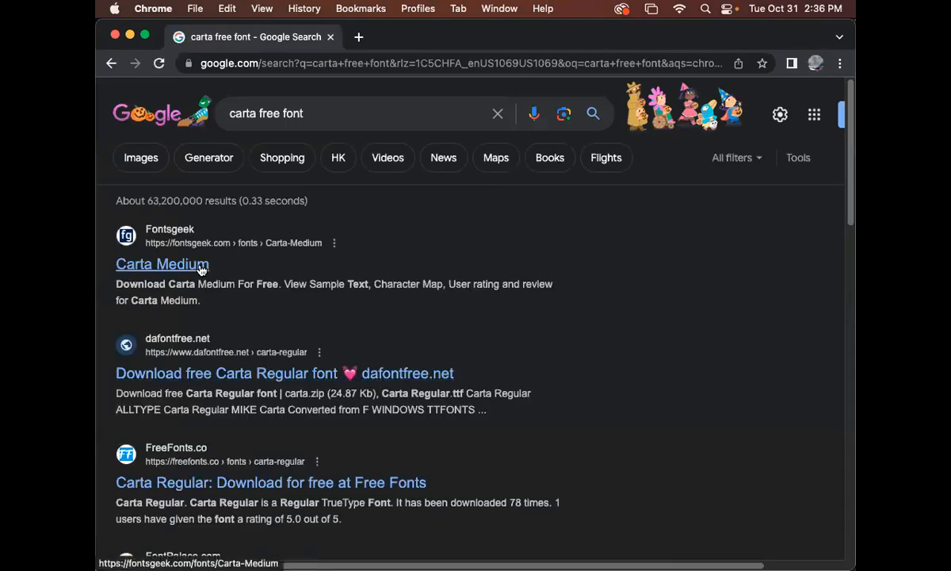
Step: Open the Carta Regular page on dafontfree.net and examine its symbol samples and download option
left_click(275, 376)
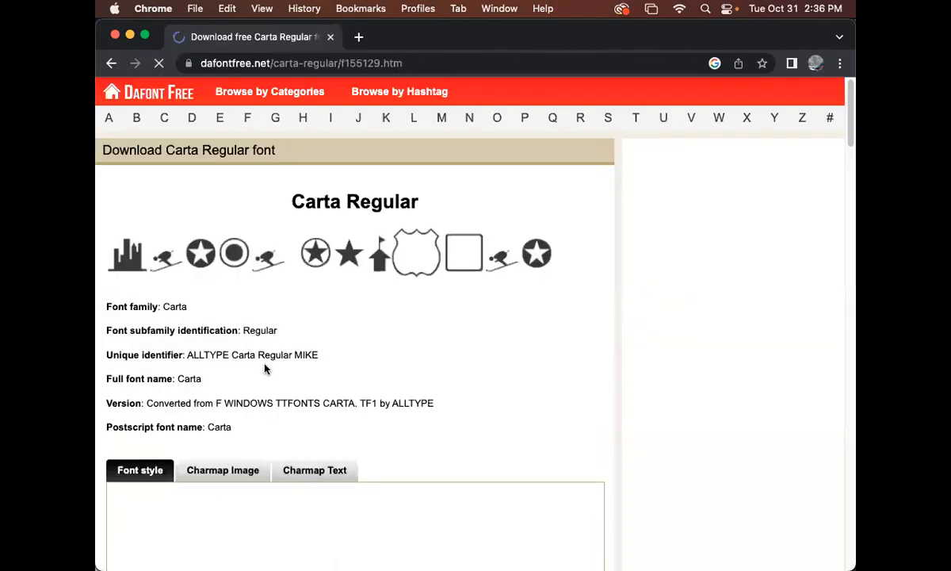
left_click_drag(413, 49, 533, 46)
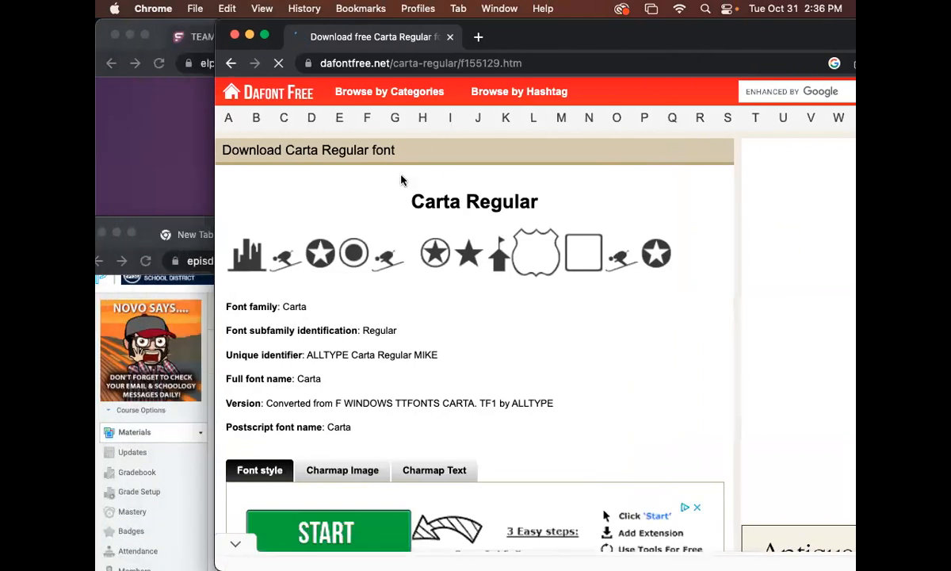
scroll(401, 253, "down", 3)
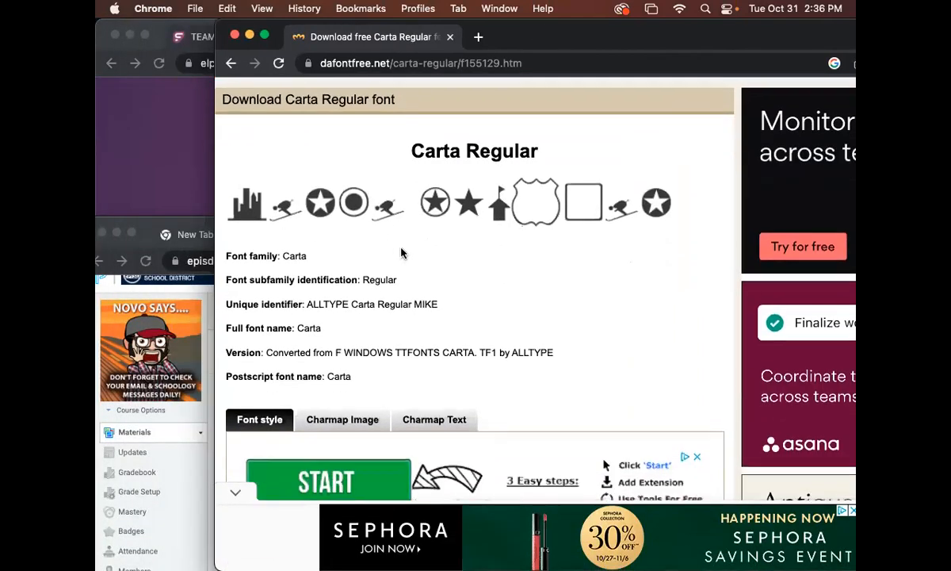
scroll(401, 251, "up", 3)
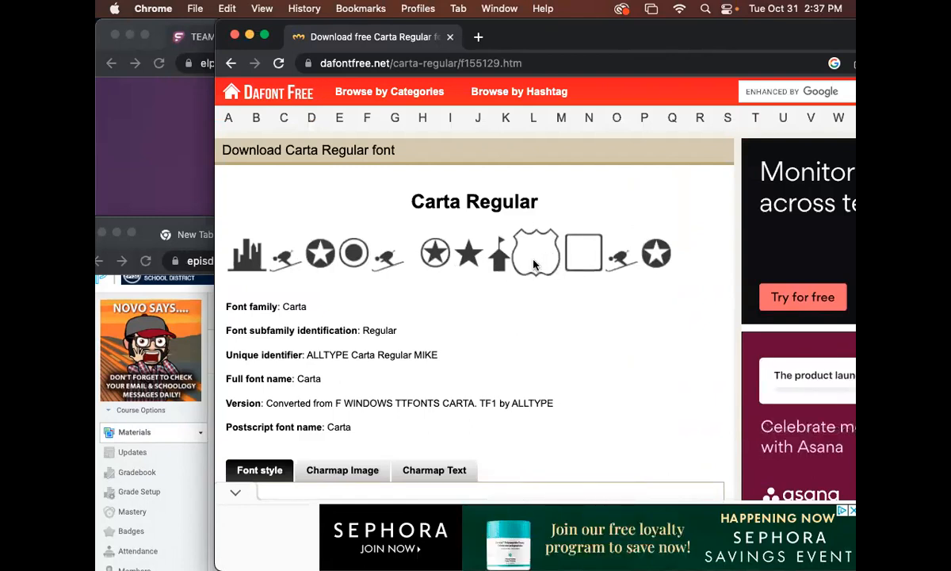
scroll(466, 269, "down", 5)
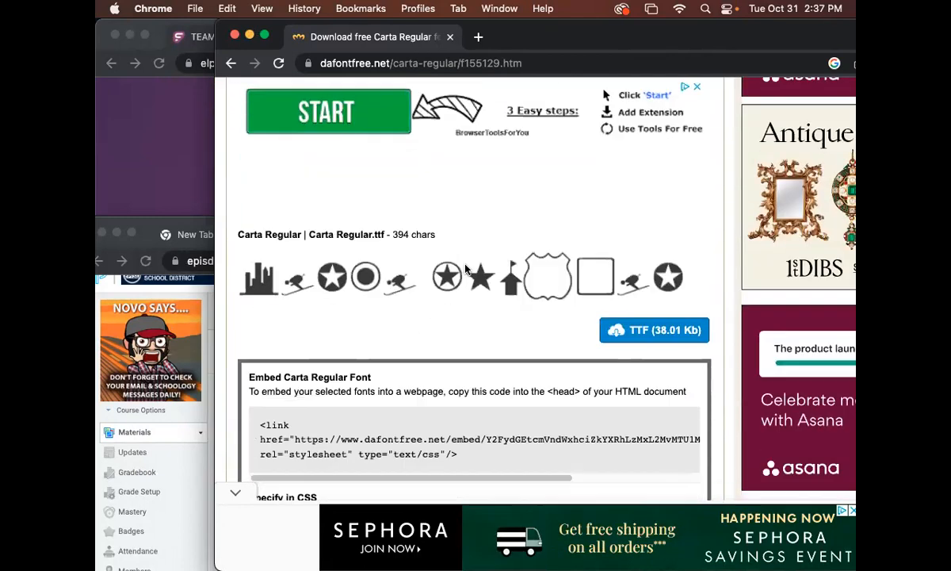
scroll(463, 304, "down", 5)
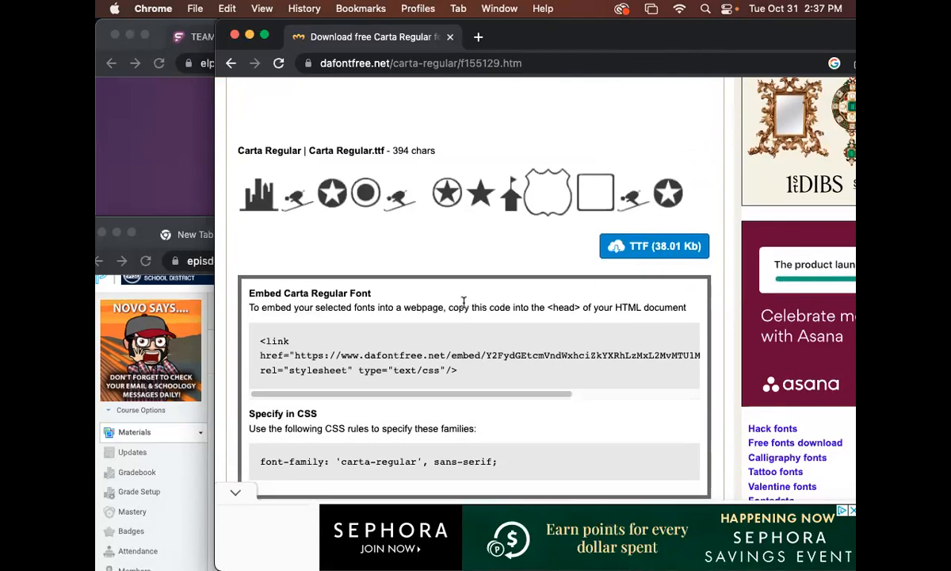
Step: Return from the Carta Regular page to the Google results and search for "free fonts with images"
scroll(462, 298, "up", 2)
scroll(463, 294, "up", 8)
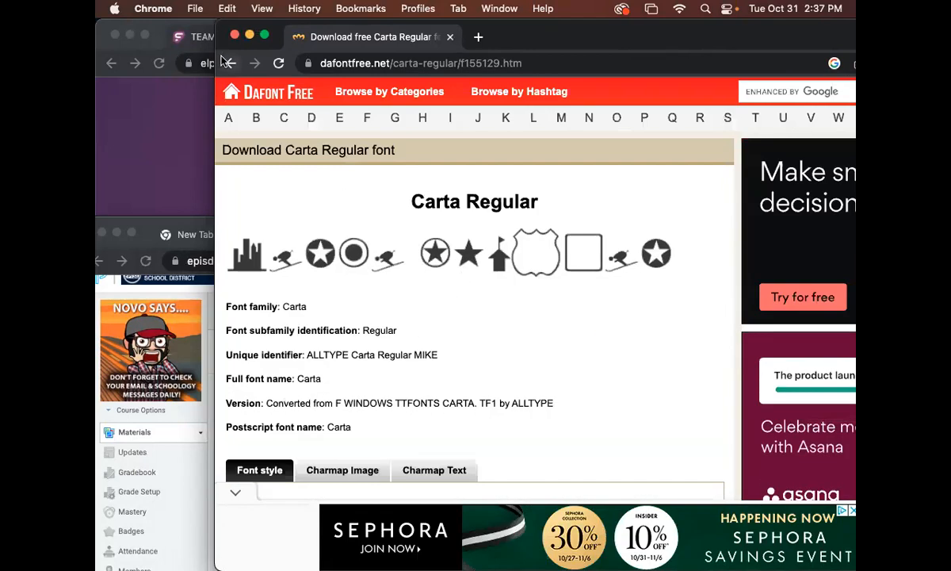
left_click(227, 64)
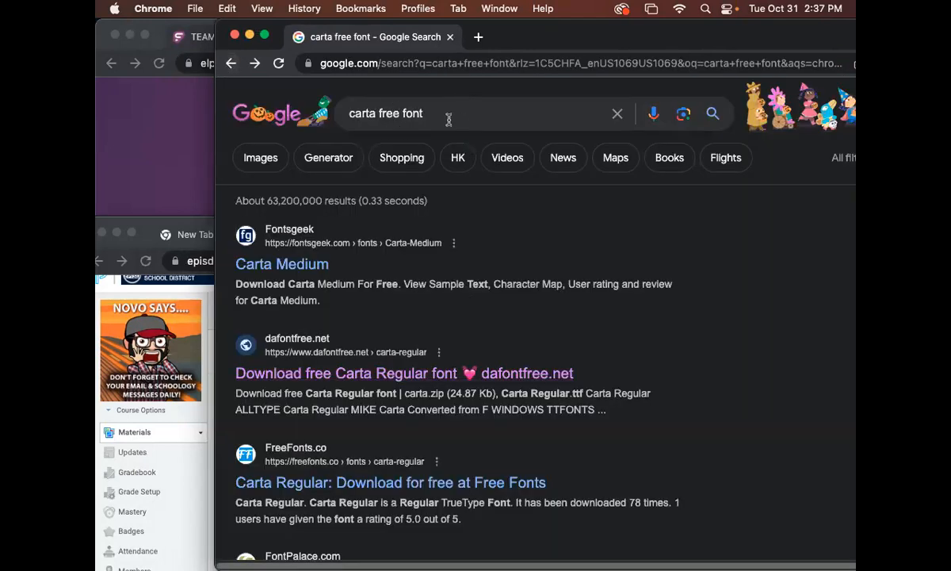
left_click_drag(449, 118, 343, 105)
type("font")
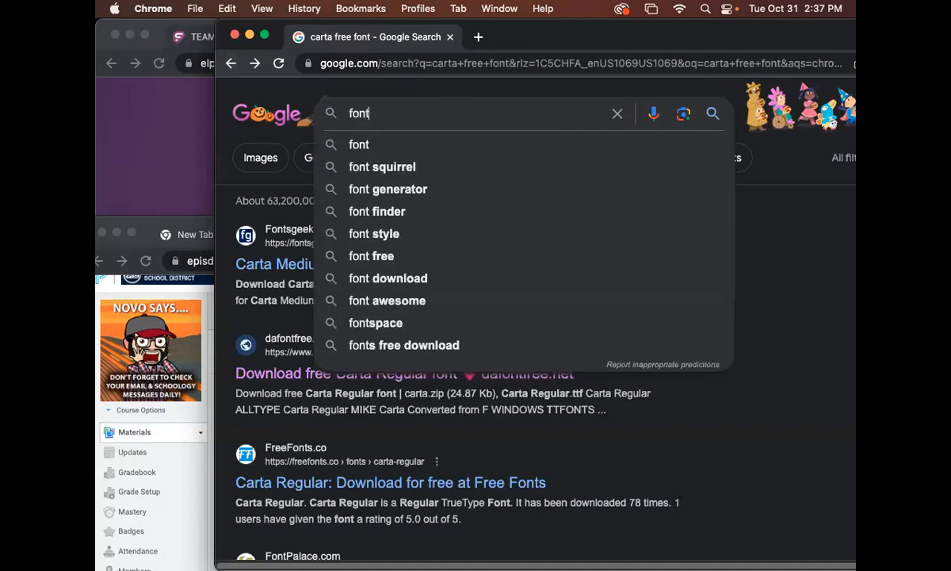
key("BackSpace")
key("BackSpace")
key("BackSpace")
key("BackSpace")
type("free")
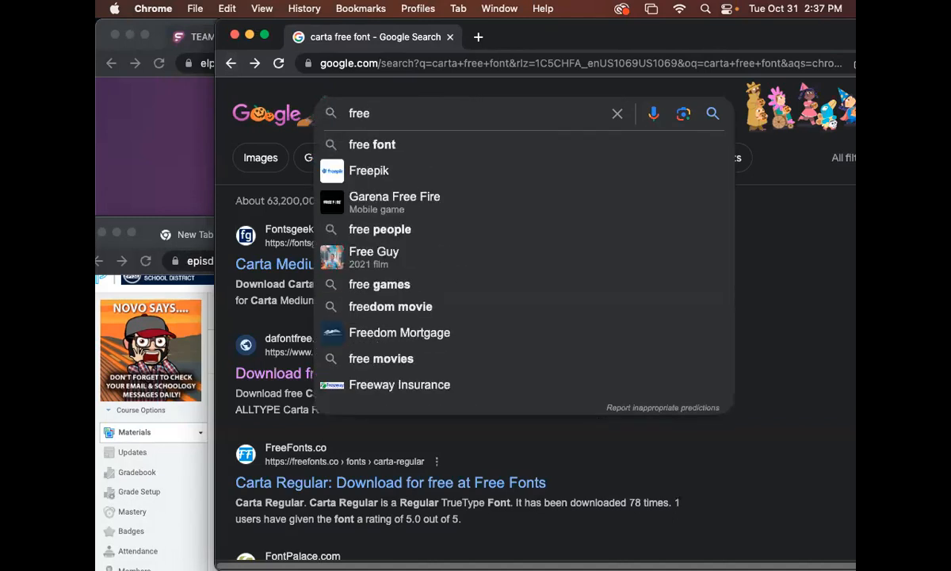
type(" fonts ")
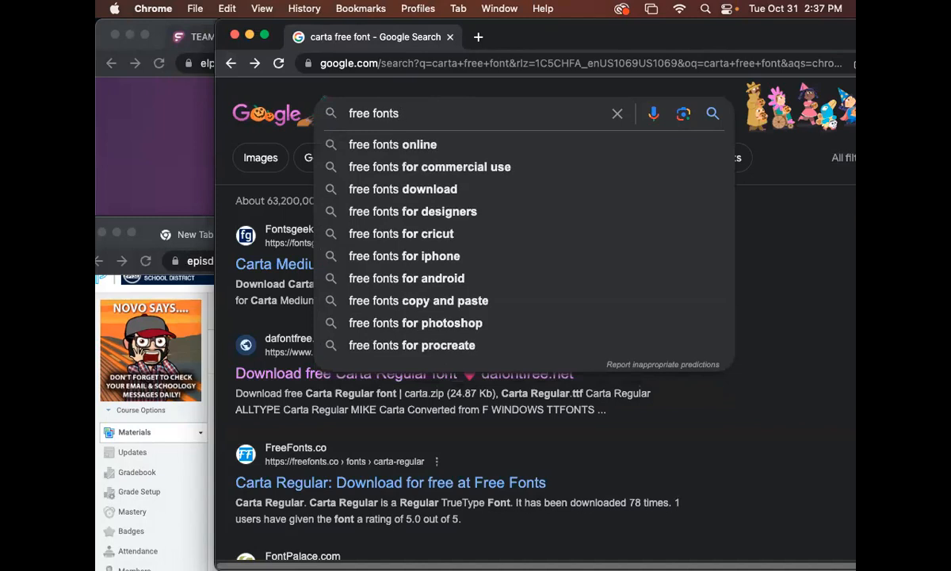
type("with images")
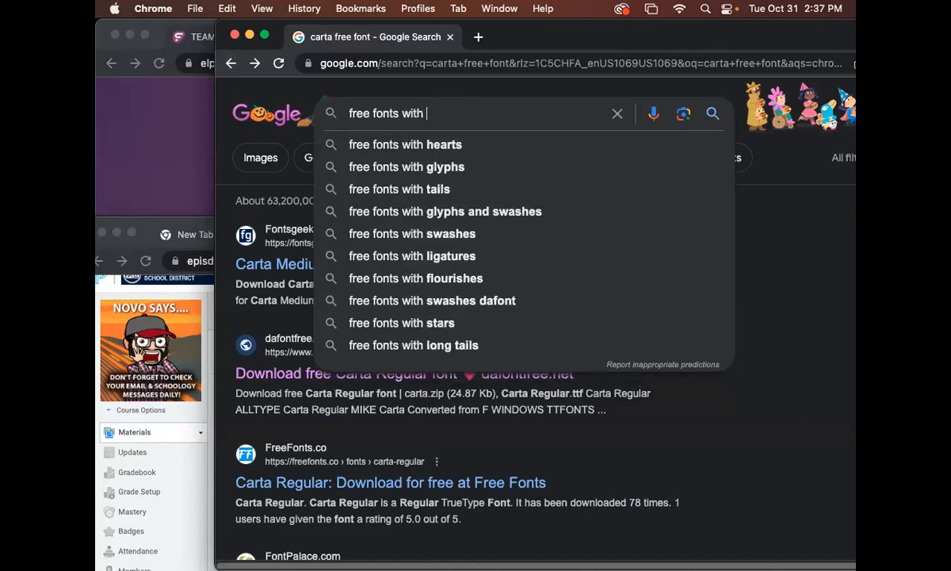
key("Return")
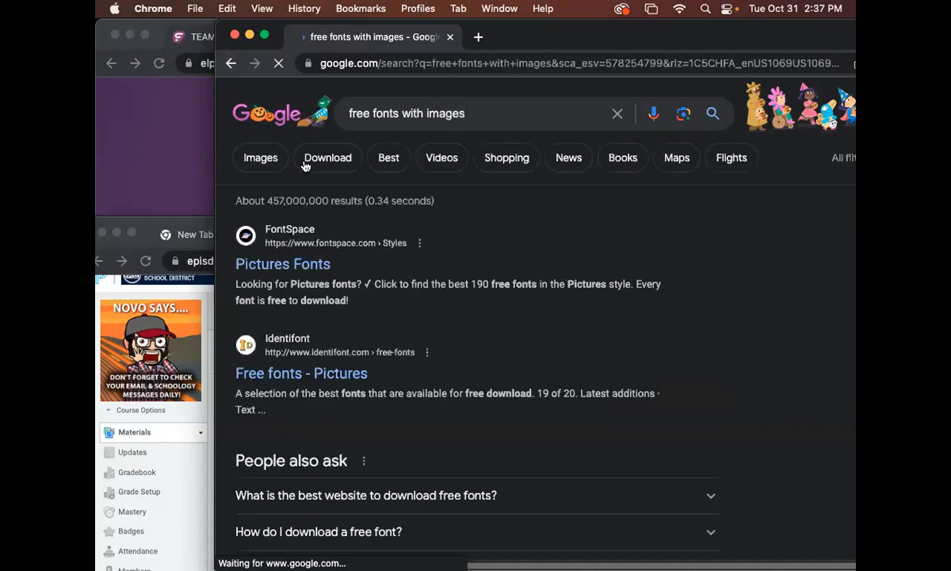
Step: Open FontSpace's Pictures Fonts listing from the search results and choose the Dingleberries font
left_click(301, 268)
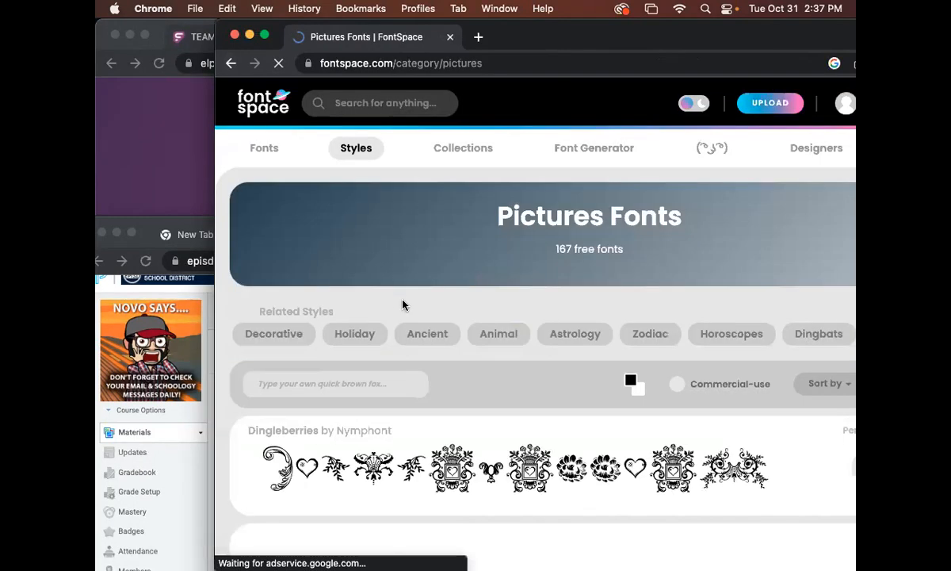
scroll(524, 361, "down", 5)
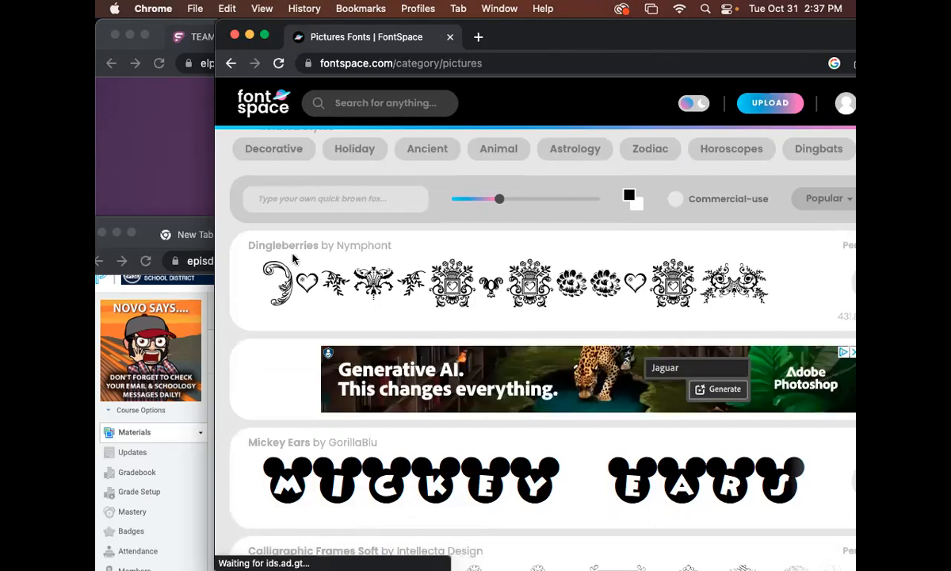
scroll(580, 325, "down", 1)
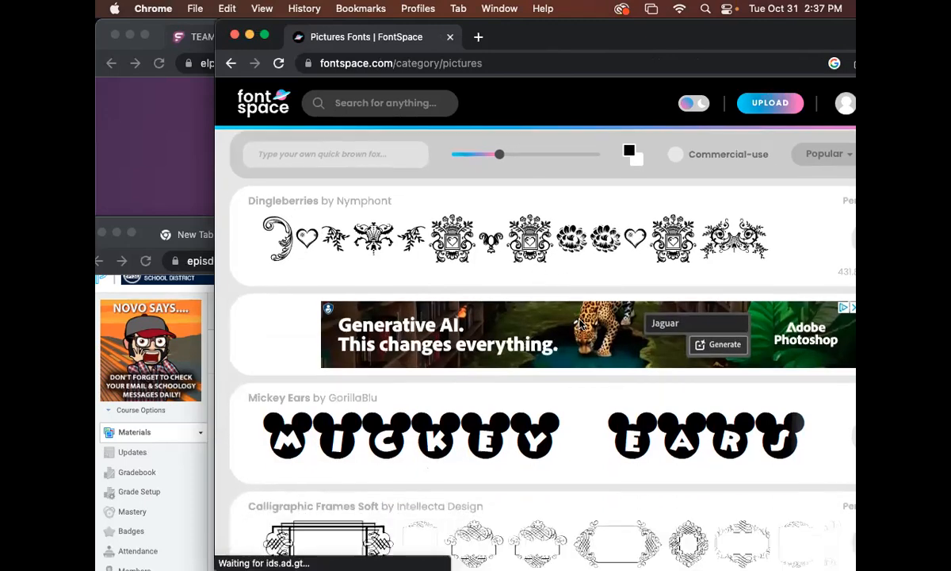
left_click(520, 234)
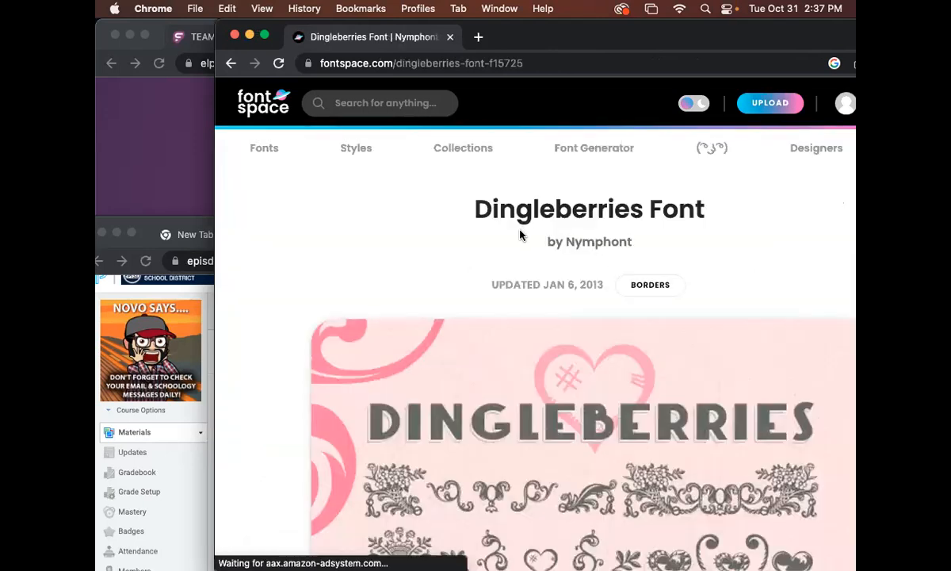
Step: Look through the Dingleberries symbol samples and download the font for free
scroll(513, 275, "down", 1)
scroll(513, 275, "down", 3)
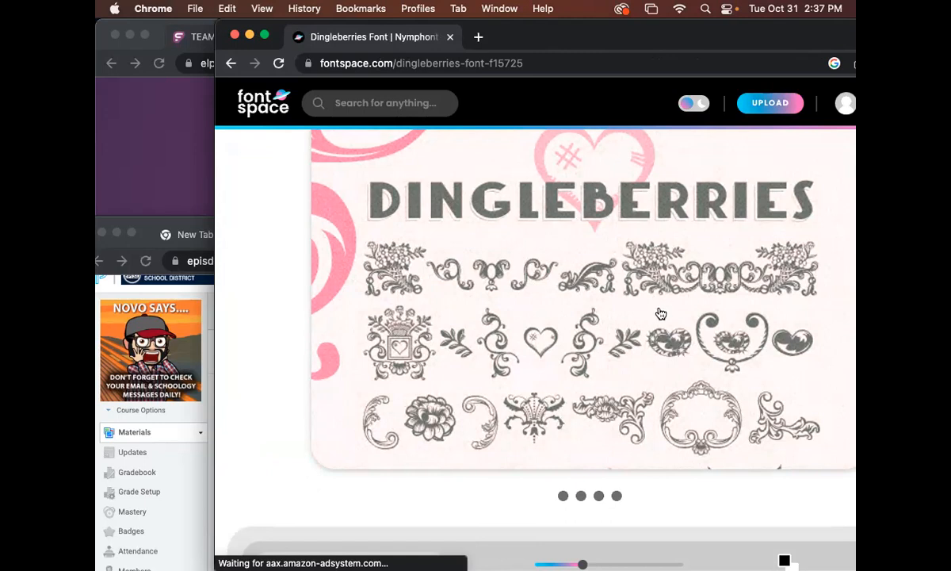
scroll(662, 315, "down", 5)
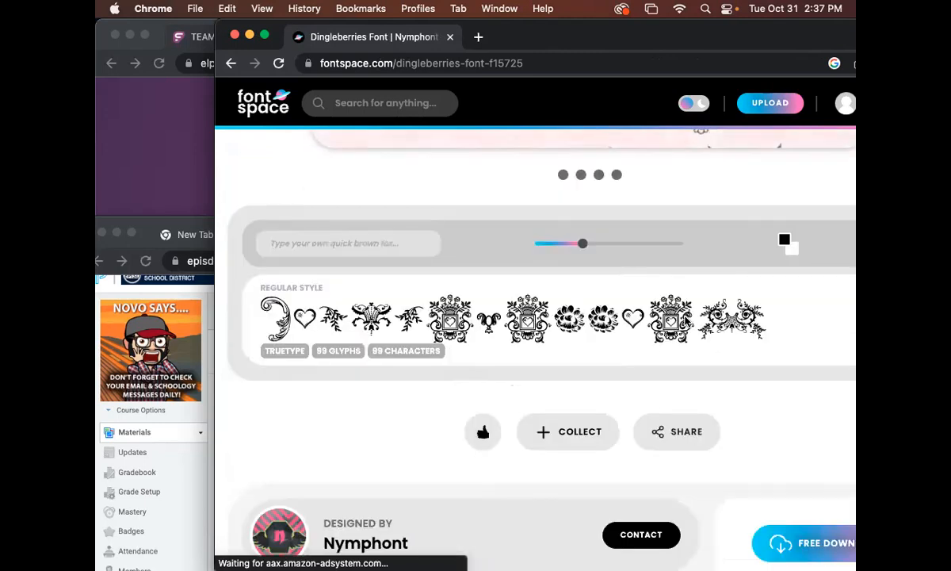
scroll(688, 319, "down", 1)
scroll(687, 320, "down", 2)
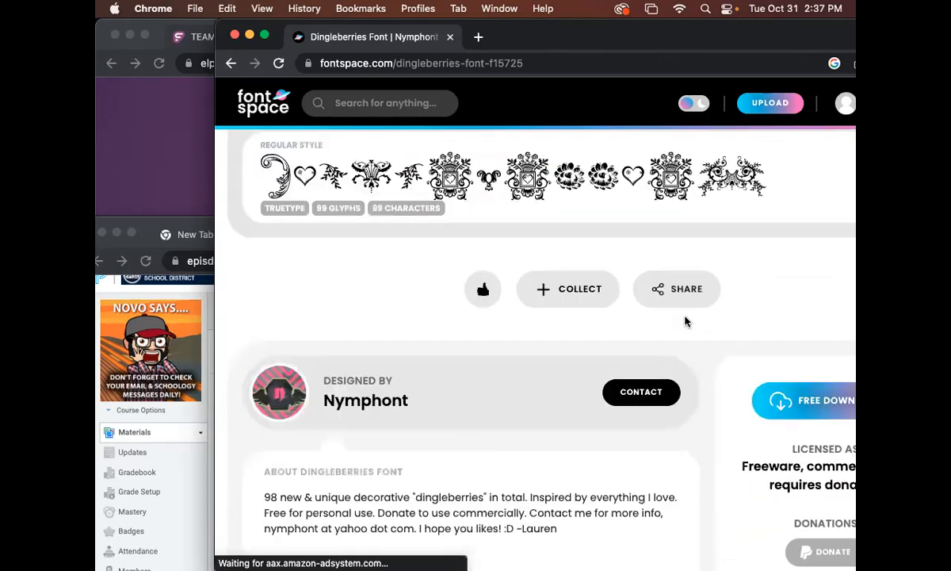
scroll(722, 394, "down", 2)
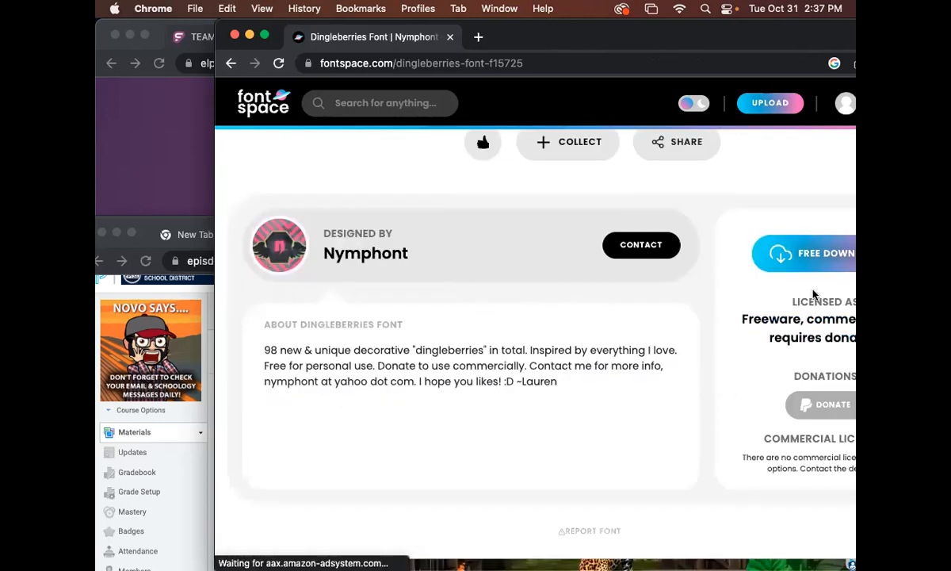
left_click(804, 263)
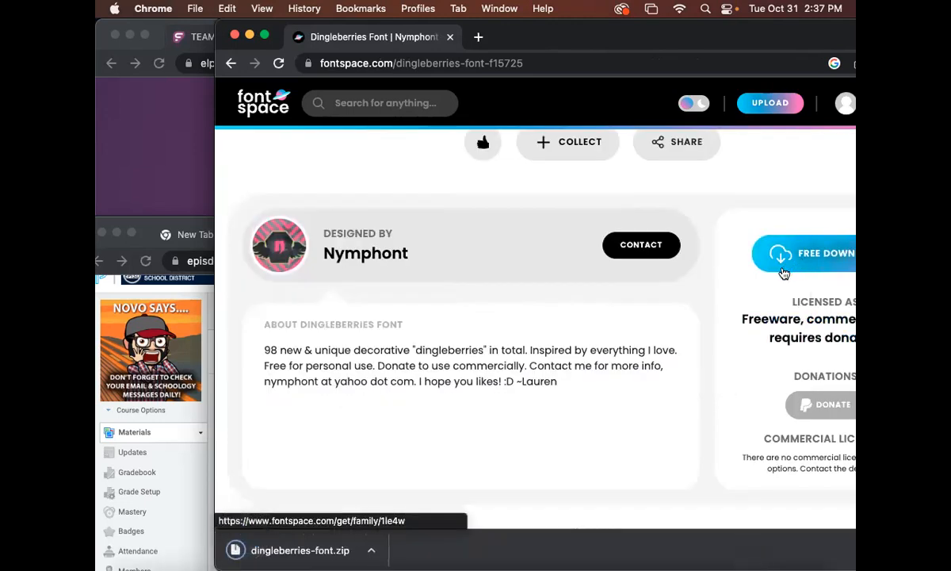
Step: Open the downloaded dingleberries-font folder and install Dingleberries-Xyrg.ttf through Font Book
left_click(270, 555)
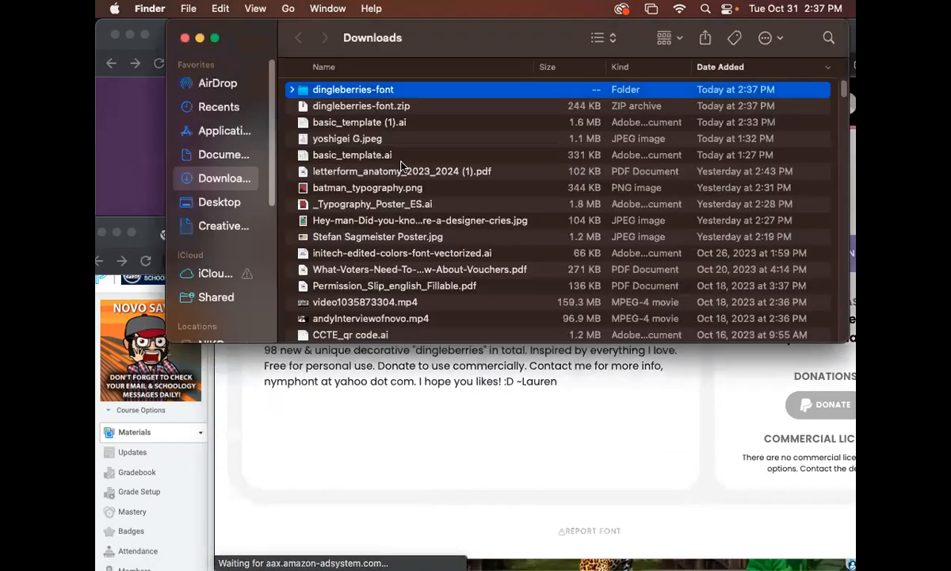
double_click(356, 93)
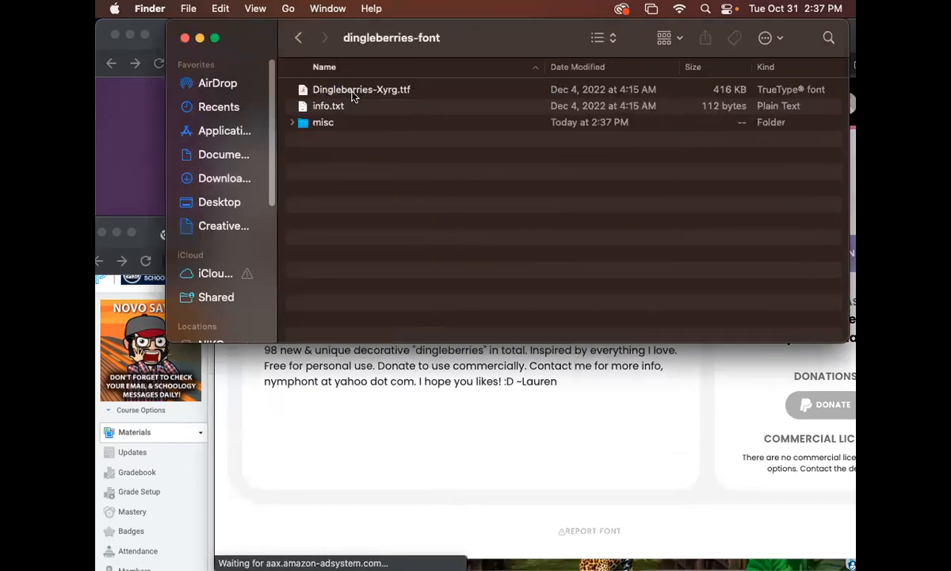
left_click(354, 90)
double_click(354, 90)
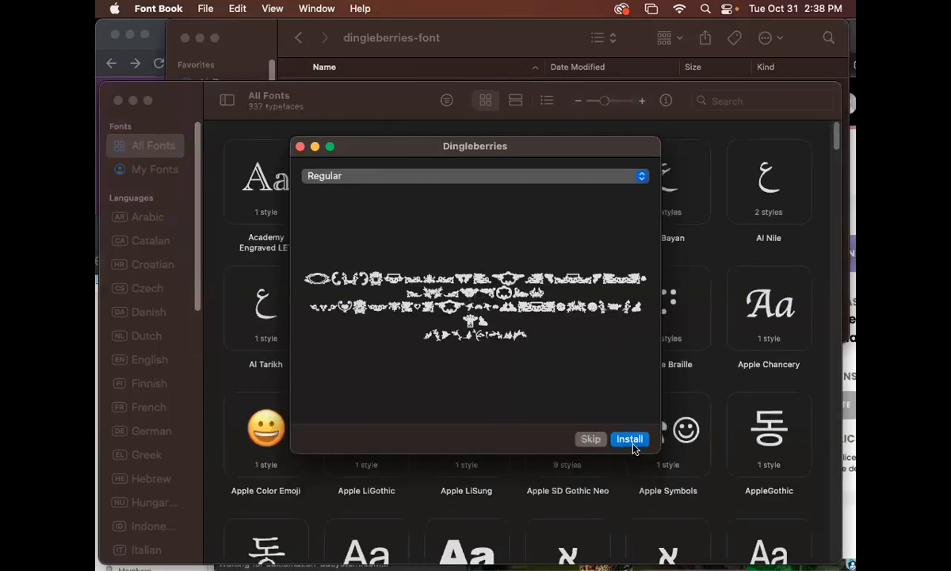
left_click(631, 439)
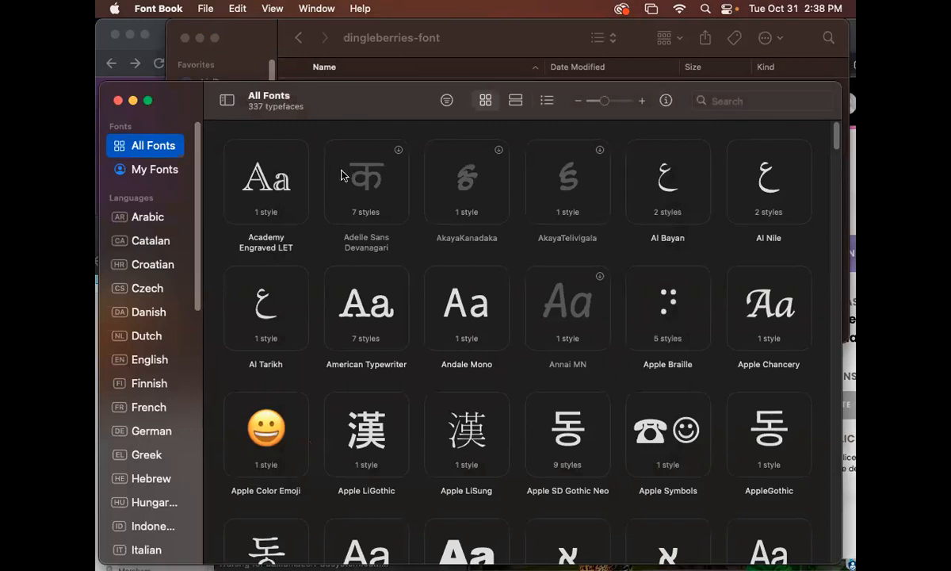
Step: Move the Font Book, Finder and Chrome windows aside and switch to Illustrator
left_click_drag(323, 108, 684, 115)
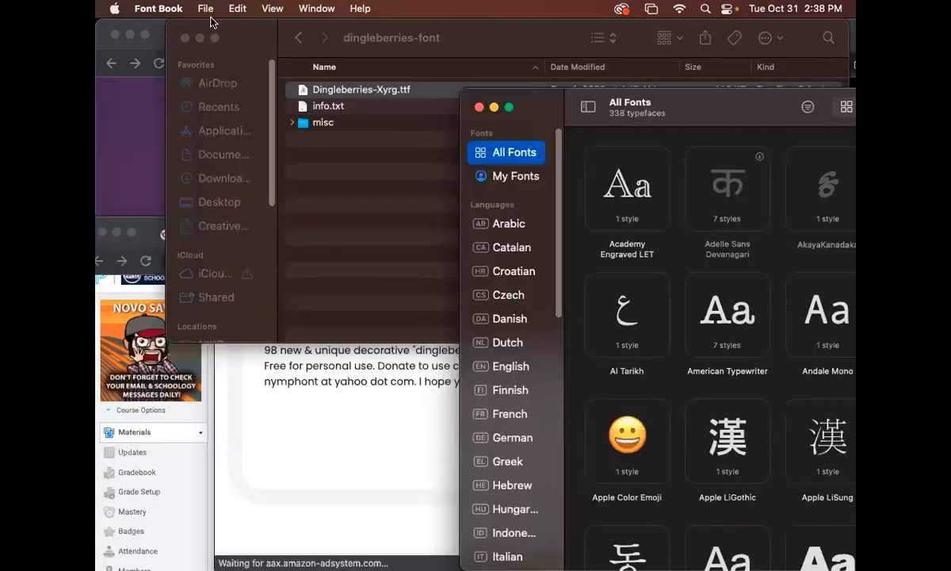
left_click_drag(227, 24, 420, 26)
left_click(259, 208)
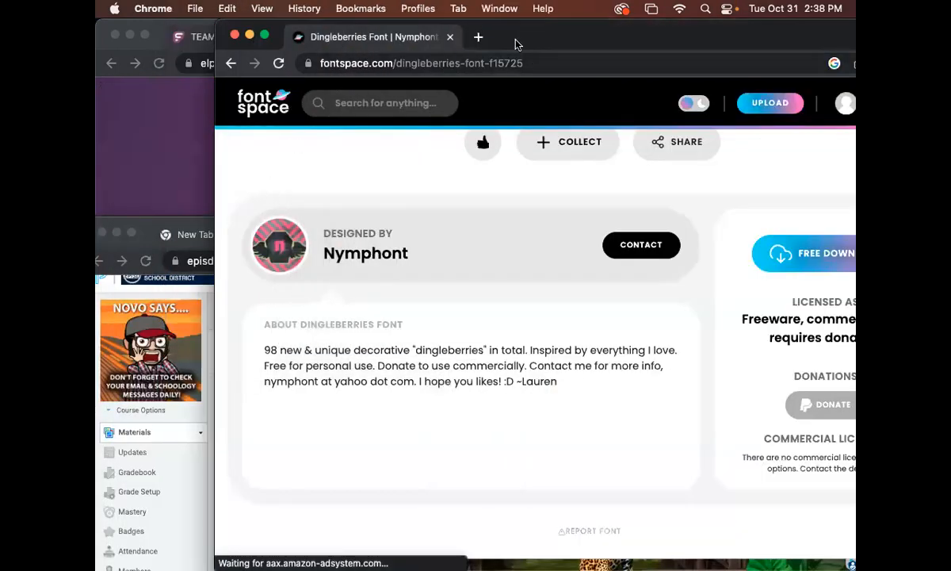
left_click_drag(517, 43, 787, 293)
mouse_move(286, 565)
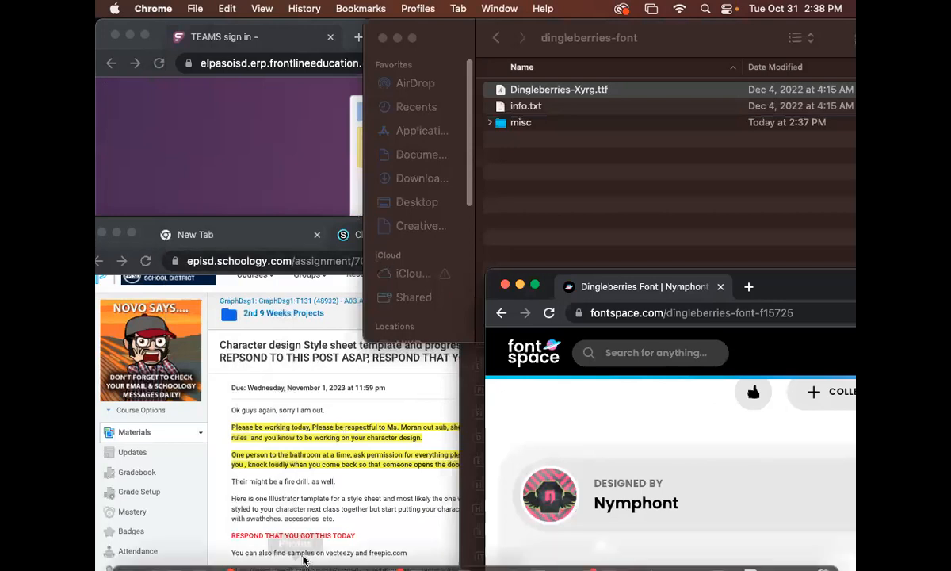
left_click(667, 551)
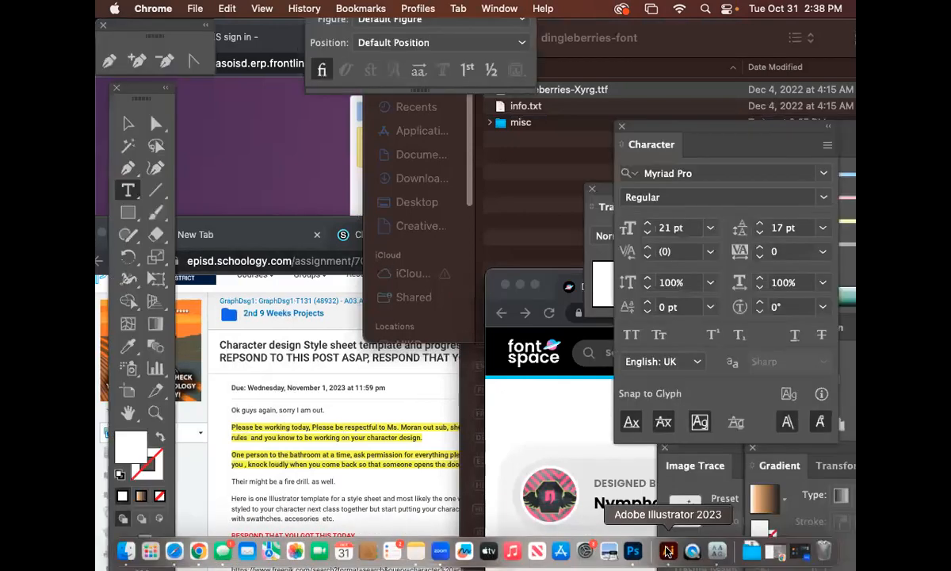
Step: Find the Dingleberries font with the search "ding" and try to apply it to the special characters in the text frame
left_click_drag(341, 167, 229, 133)
left_click(653, 169)
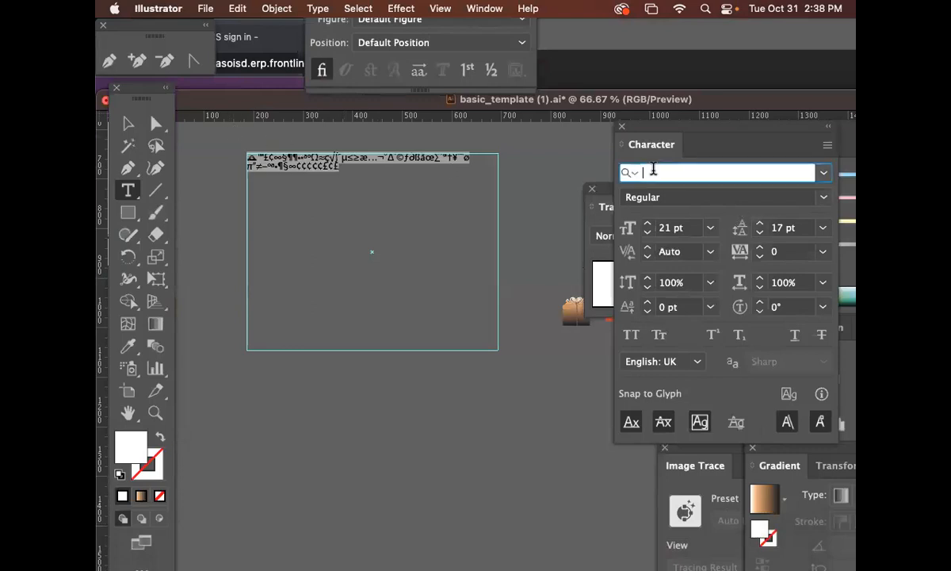
type("din")
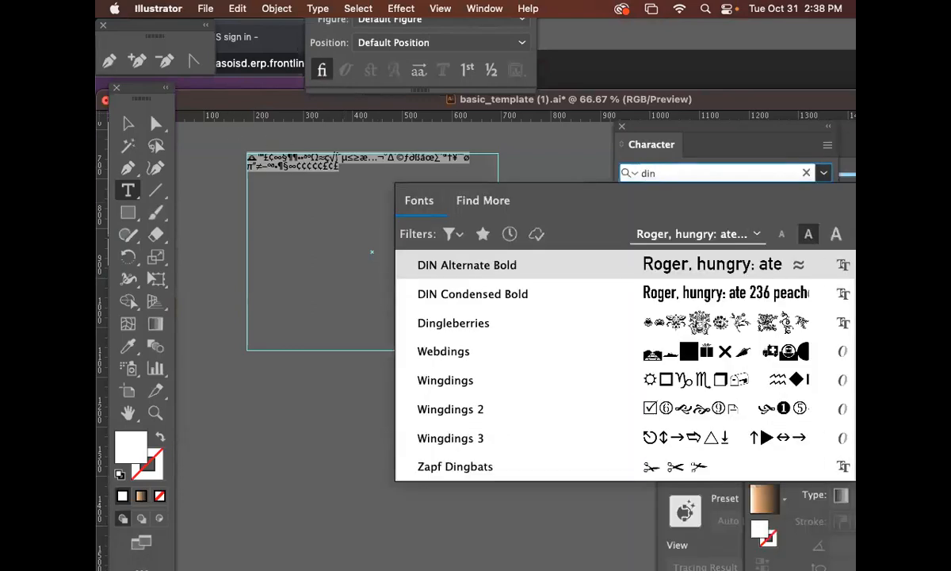
type("g")
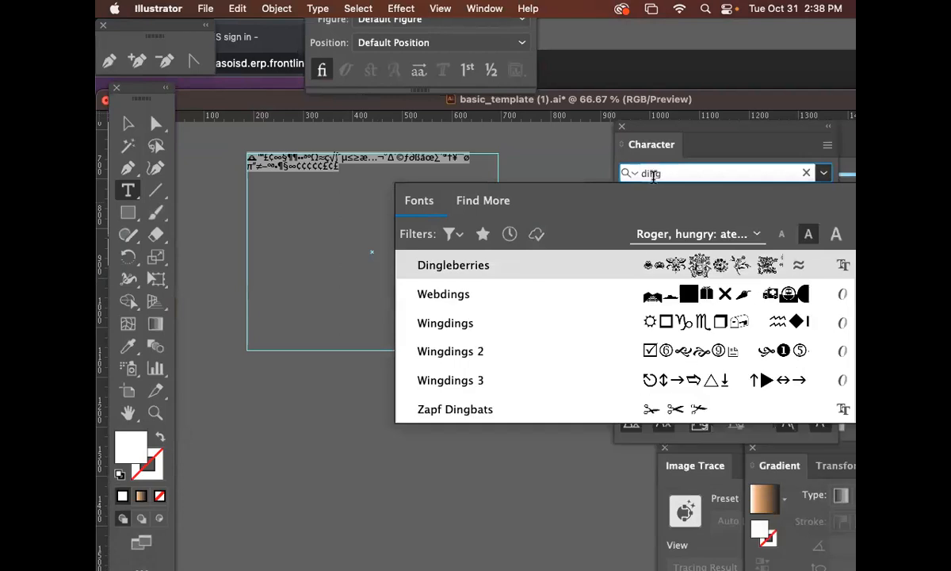
left_click(706, 271)
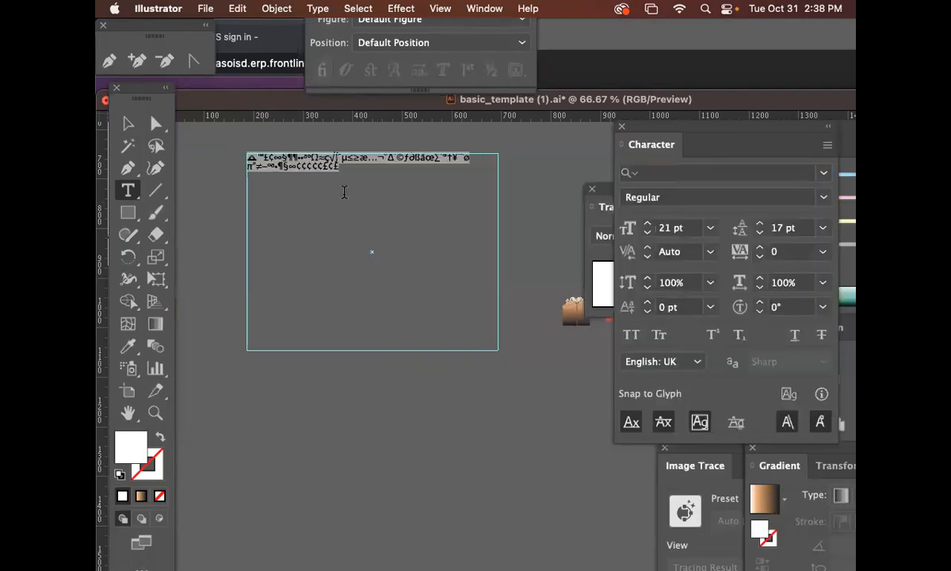
left_click(656, 174)
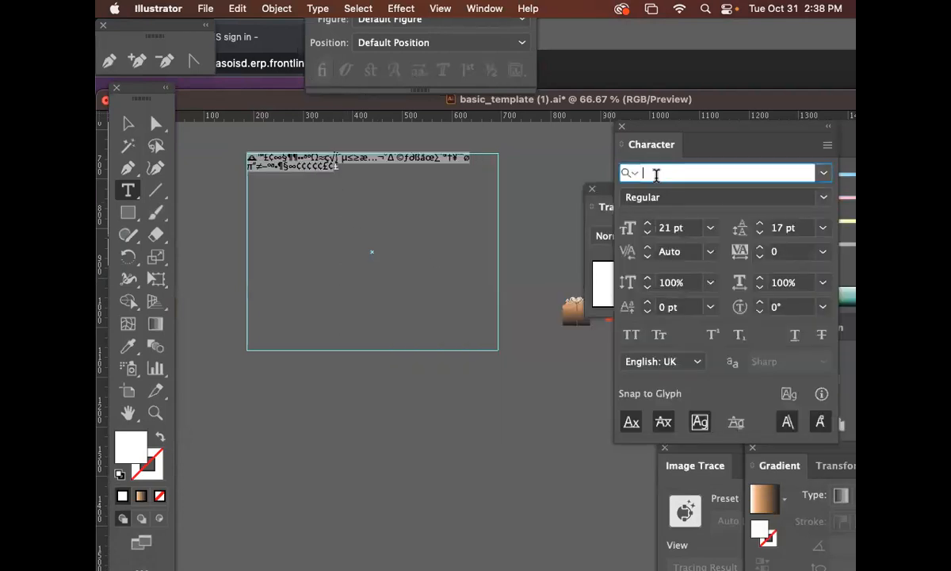
left_click(824, 174)
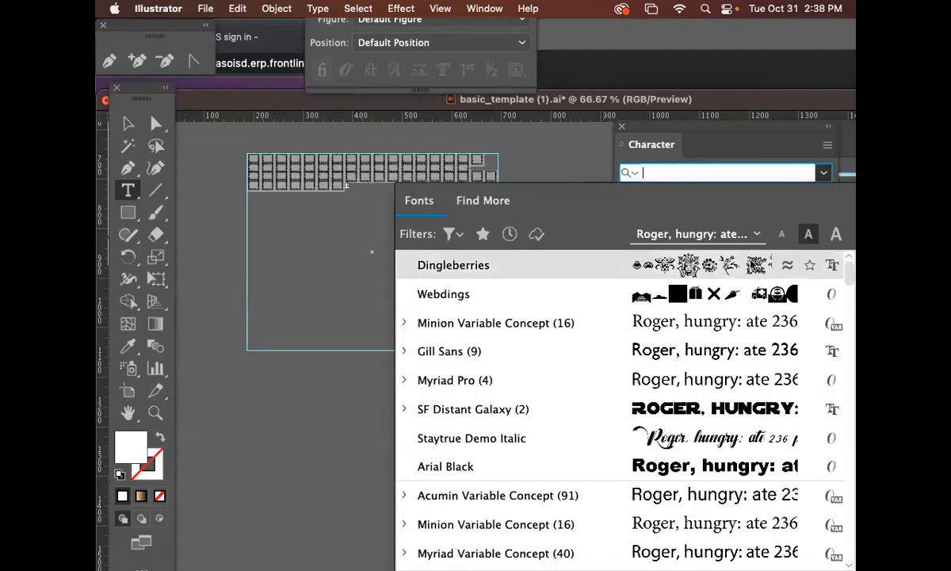
left_click(752, 264)
key("Escape")
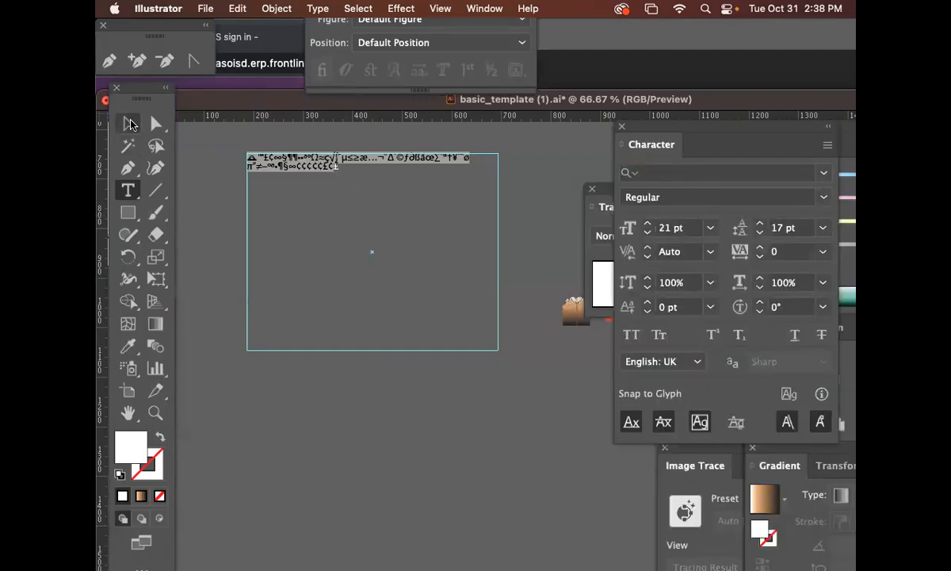
Step: Replace all the special characters in the text frame with a short run of ordinary capital letters
double_click(289, 168)
key("super+a")
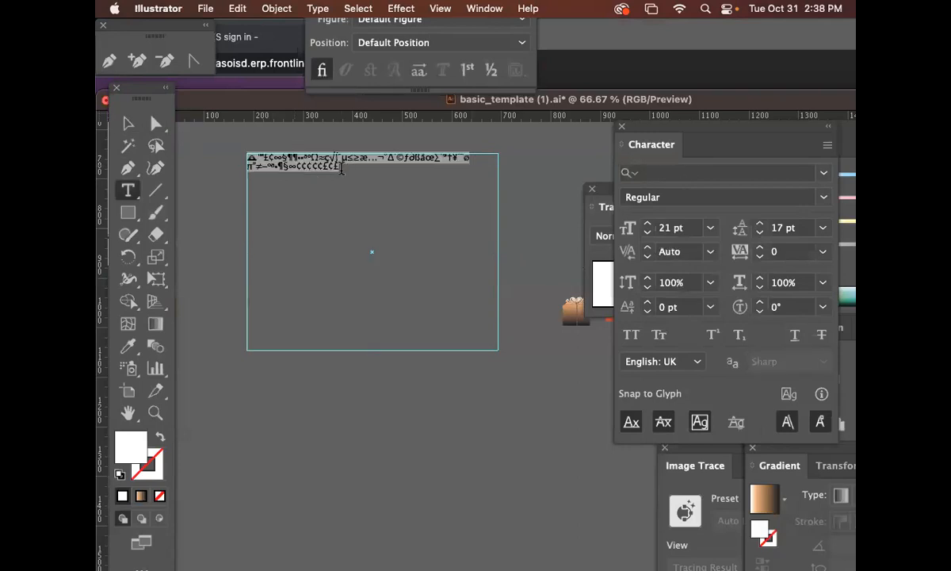
type("INIMONJOIP")
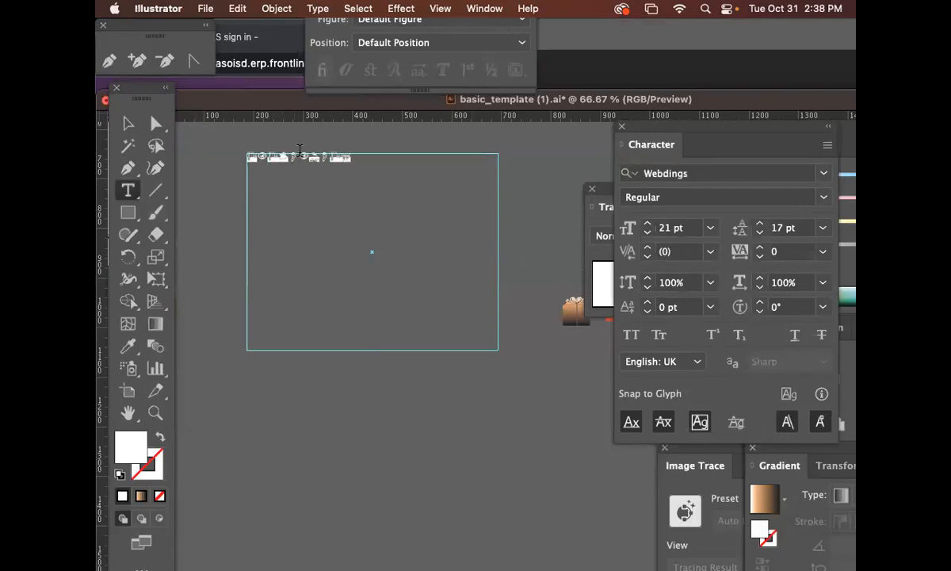
Step: Select the whole text frame and set its font to Minion Variable Concept
left_click(126, 123)
left_click(823, 181)
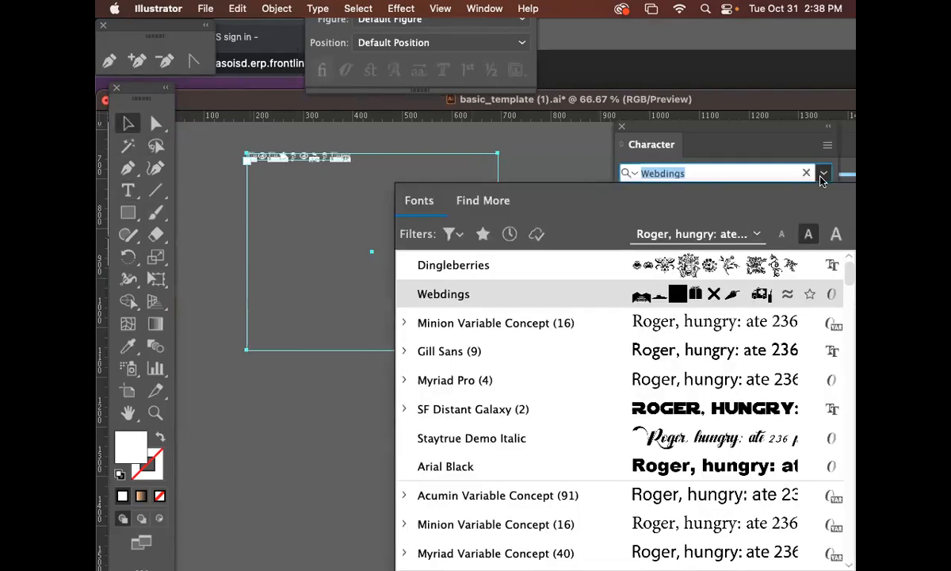
left_click(733, 322)
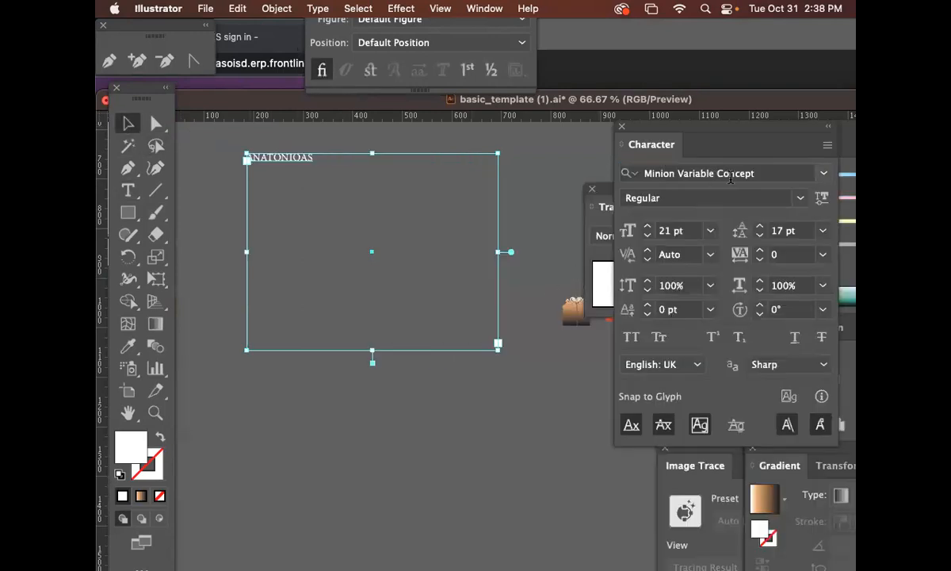
Step: Apply the Dingleberries font to the text frame and convert its characters to outlines
left_click(824, 173)
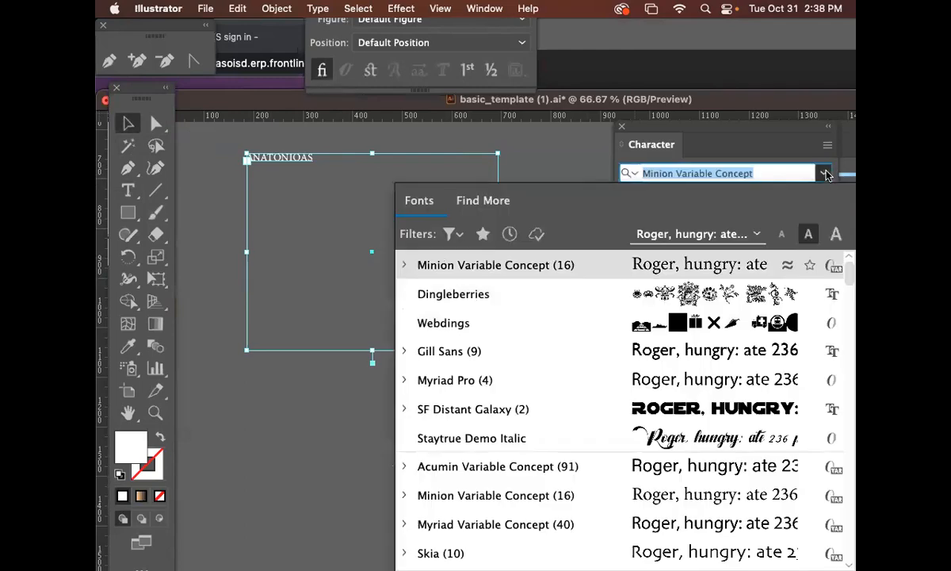
left_click(746, 298)
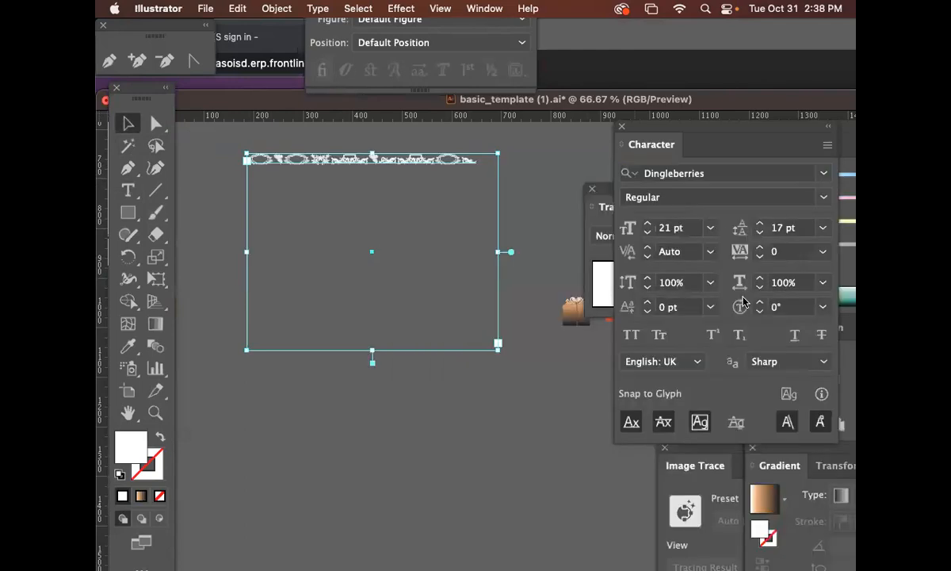
left_click(155, 413)
left_click_drag(290, 184, 468, 287)
left_click_drag(317, 194, 472, 329)
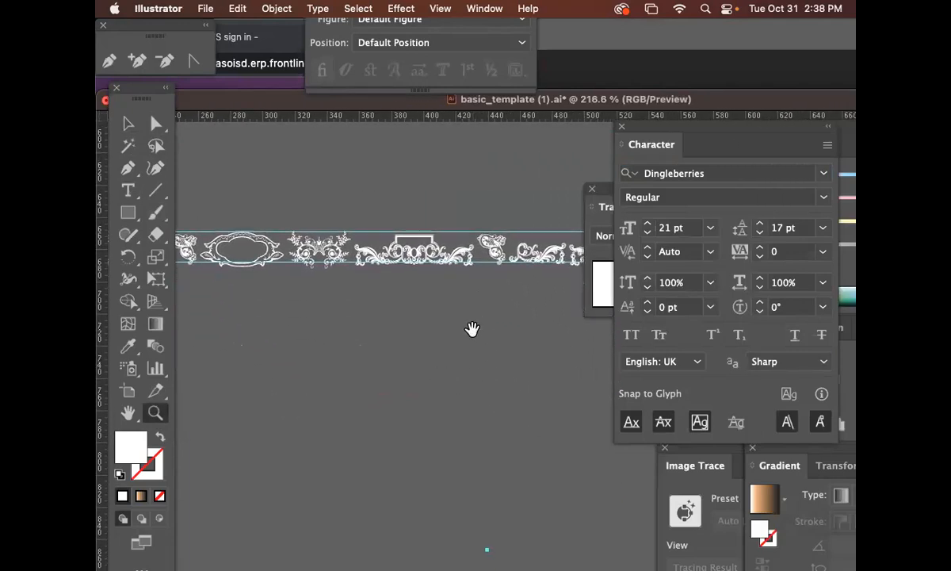
key("super+a")
key("super+equal")
key("super+equal")
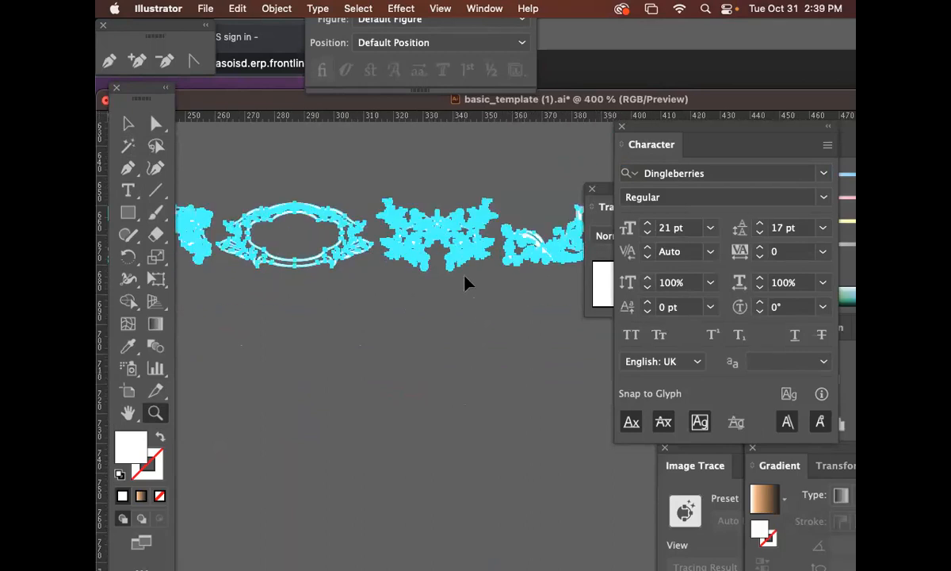
Step: Move the wide scrollwork ornament with the rectangular tab out of the row to the empty area above
key("v")
left_click(441, 235)
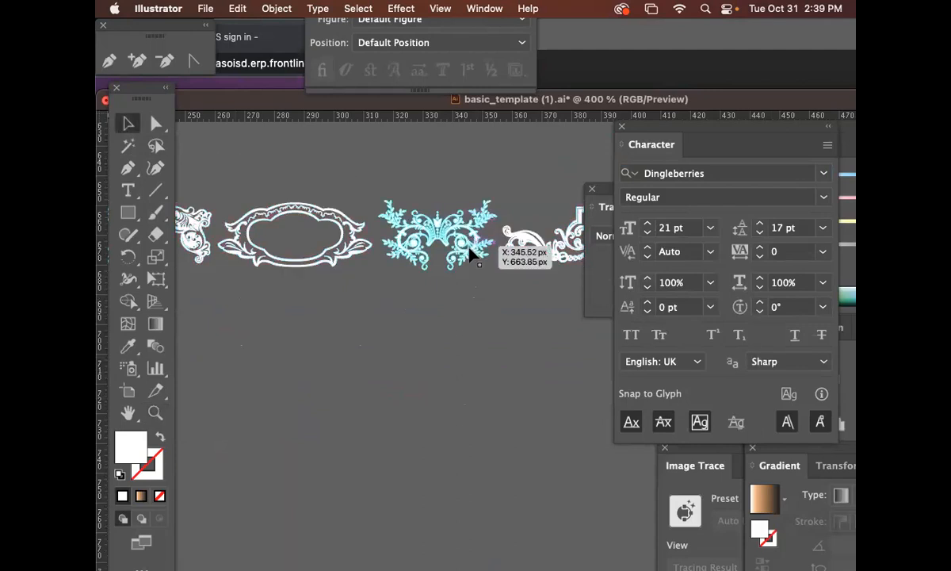
left_click_drag(544, 252, 363, 324)
left_click_drag(418, 314, 403, 240)
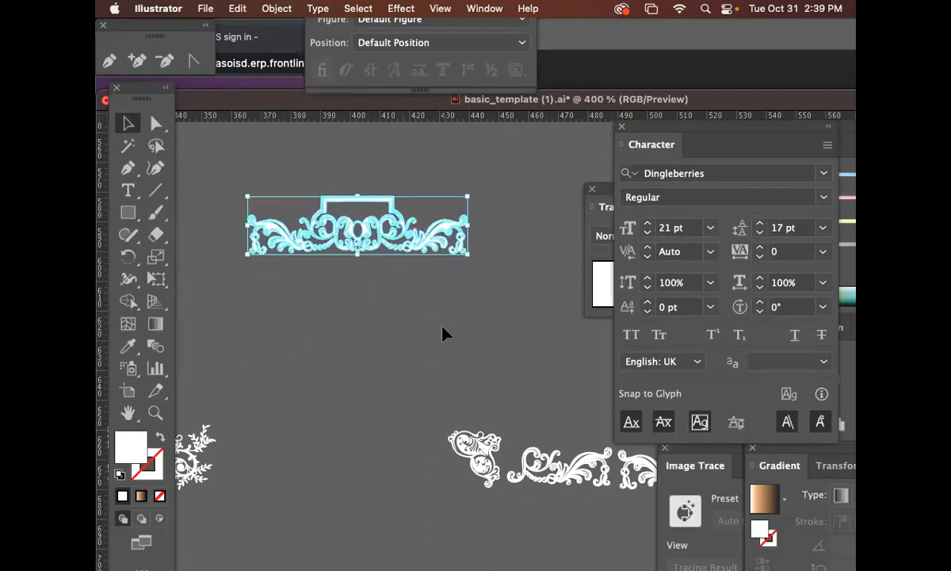
Step: Try swapping the fill and stroke of the separated scrollwork ornament
left_click(442, 334)
left_click(422, 247)
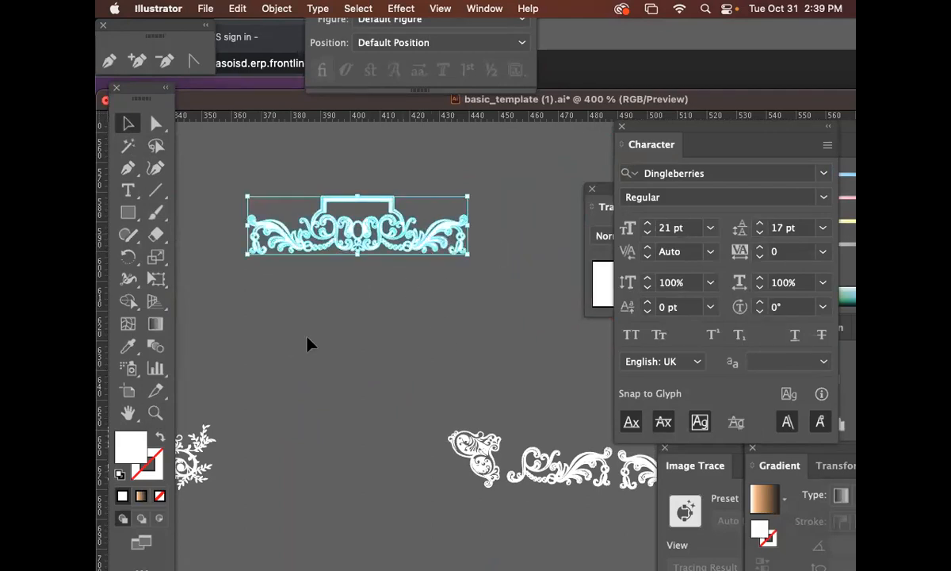
left_click(159, 442)
left_click(393, 379)
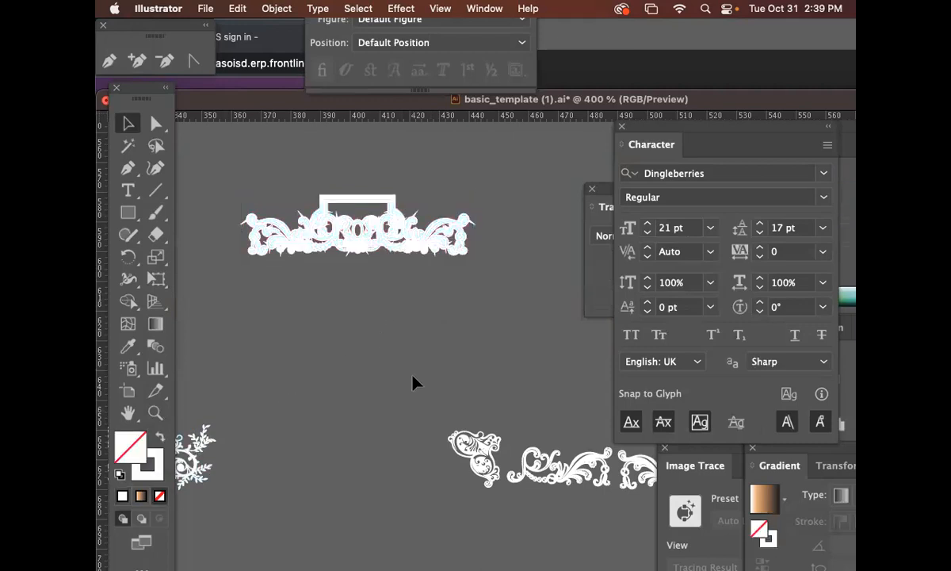
key("super+z")
Step: Enlarge the separated scrollwork ornament proportionally around its centre
left_click(461, 286)
left_click(400, 236)
left_click_drag(468, 255, 508, 340)
left_click(373, 385)
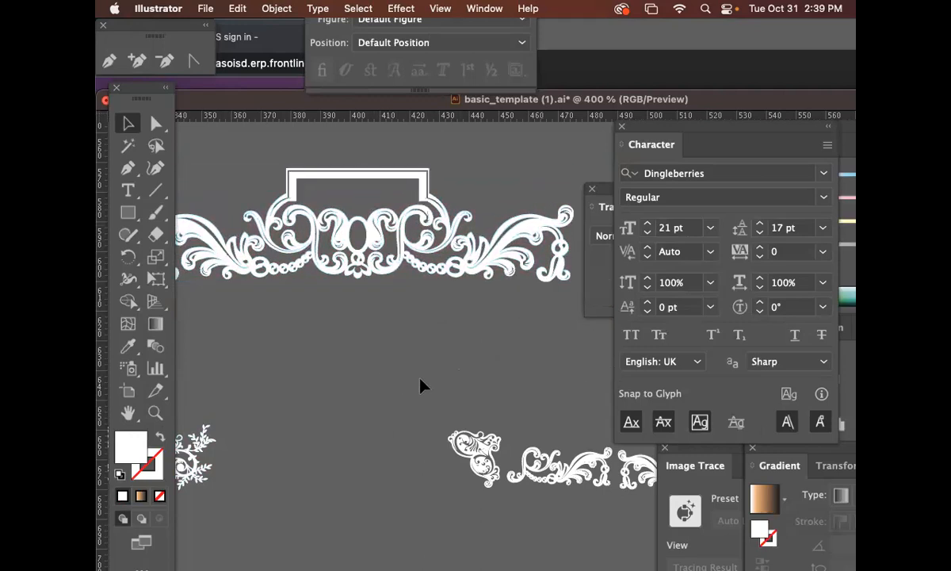
Step: Duplicate the enlarged scrollwork ornament so two copies are stacked one above the other
left_click(399, 259)
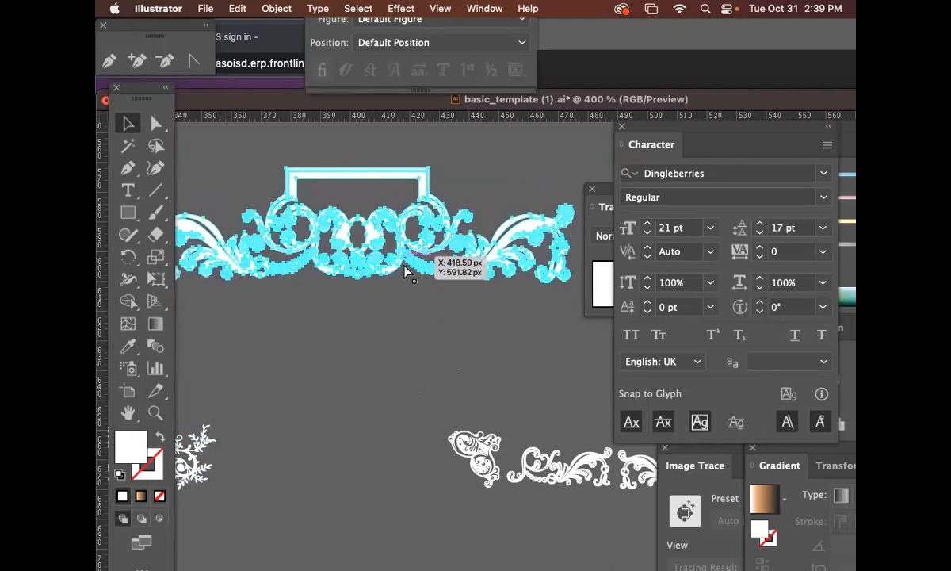
key("super+minus")
scroll(478, 310, "down", 5)
scroll(479, 310, "right", 5)
scroll(382, 312, "up", 1)
left_click_drag(313, 269, 412, 185)
left_click_drag(405, 308, 405, 308)
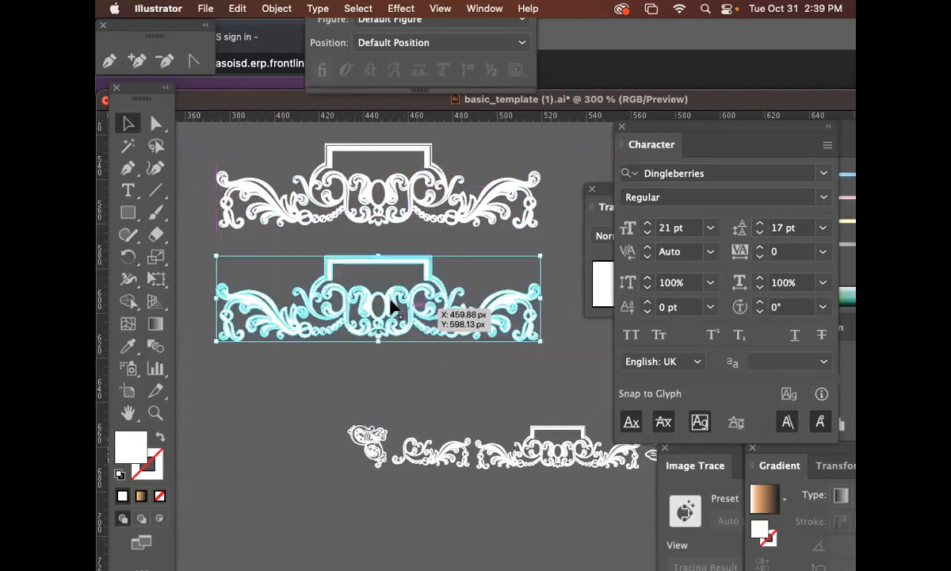
Step: Flip the lower ornament copy upside down and move it slightly further below the upright one
left_click(127, 257)
left_click(156, 279)
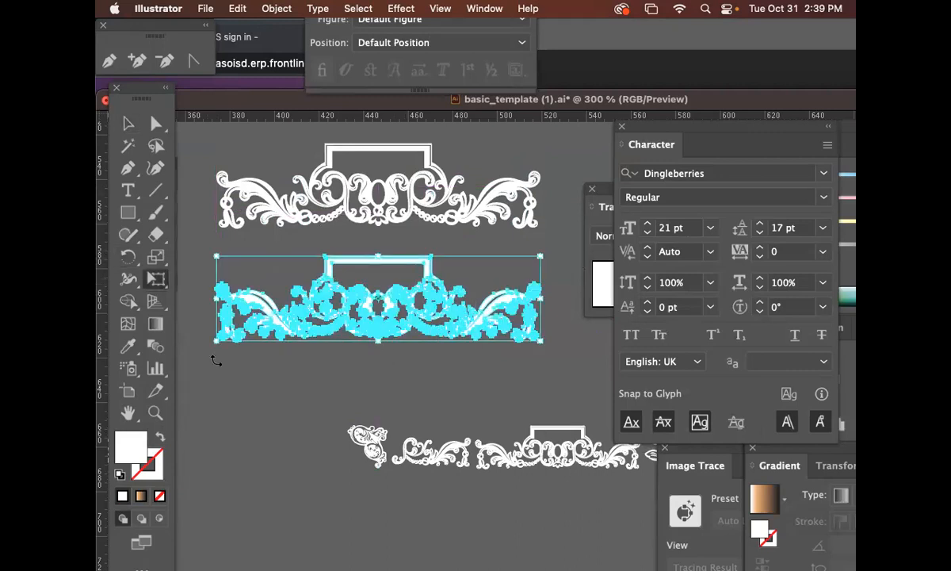
left_click_drag(247, 406, 364, 148)
left_click(124, 125)
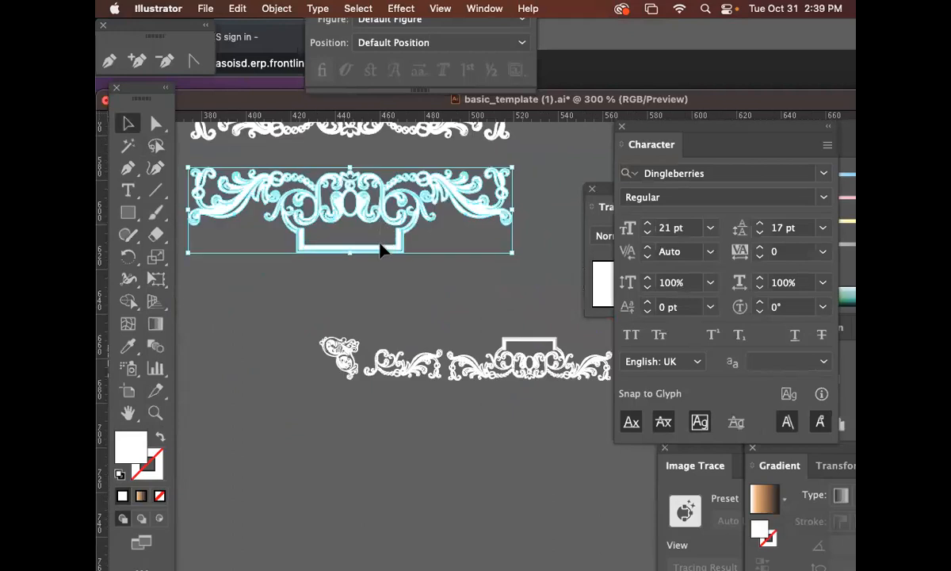
left_click_drag(370, 233, 372, 251)
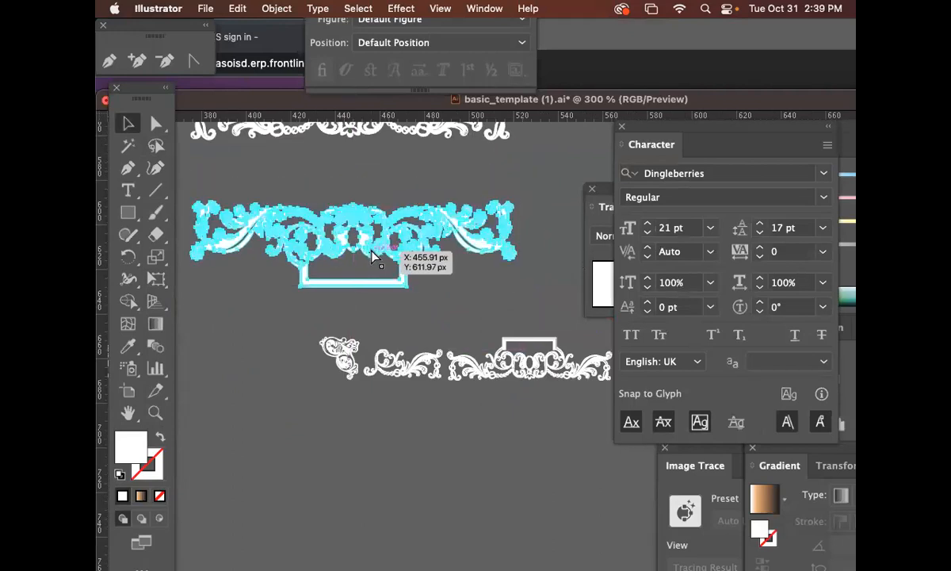
Step: Clear the small ornaments out from beneath the two large ones and lower the flipped ornament to leave a frame-sized gap
key("super+equal")
key("super+equal")
key("super+equal")
key("super+minus")
key("super+minus")
key("super+minus")
key("super+minus")
key("super+minus")
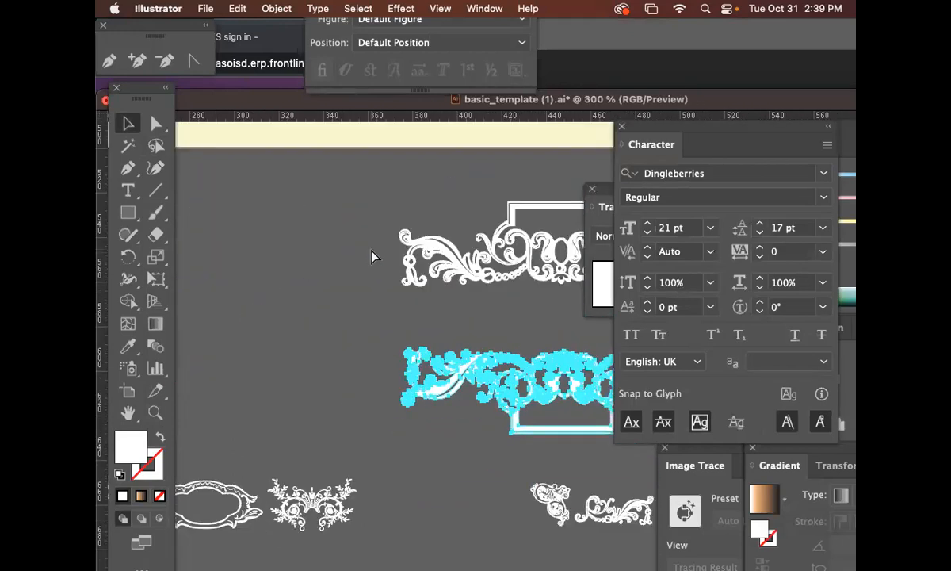
left_click_drag(444, 324, 100, 168)
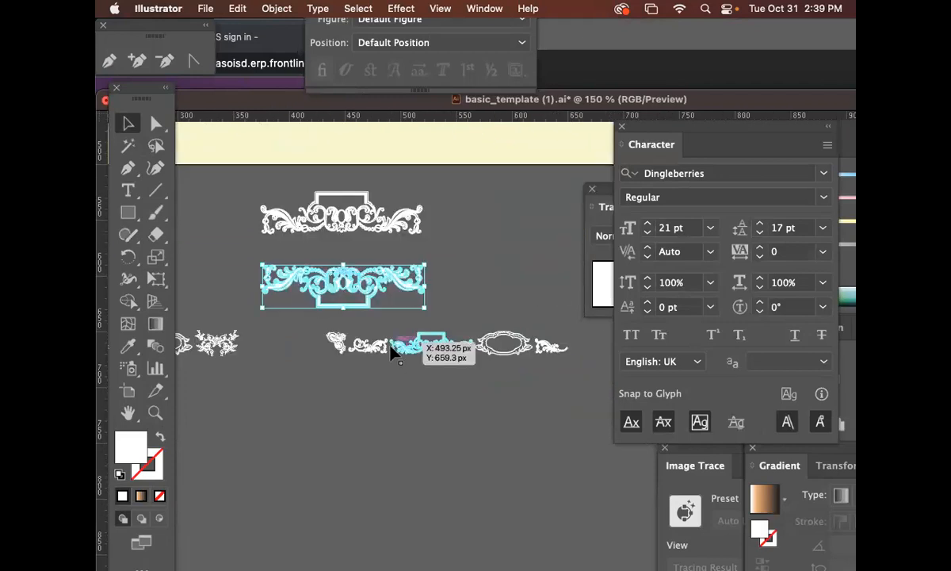
left_click_drag(393, 348, 412, 476)
left_click_drag(361, 354, 297, 551)
left_click_drag(343, 283, 344, 399)
Step: Draw a rectangle spanning the two large ornaments and swap its fill and stroke so it has only a white outline
left_click_drag(130, 216, 190, 213)
left_click_drag(261, 208, 418, 408)
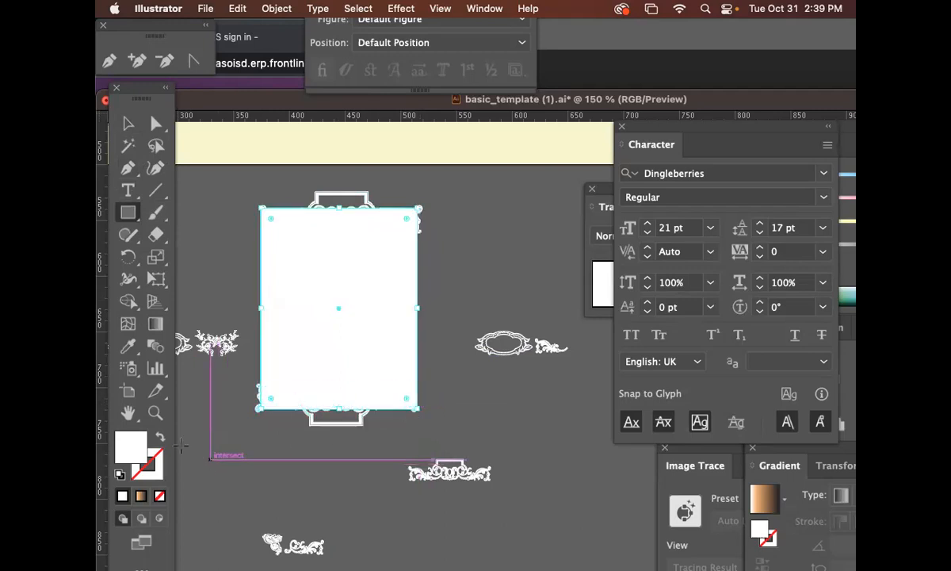
left_click(161, 436)
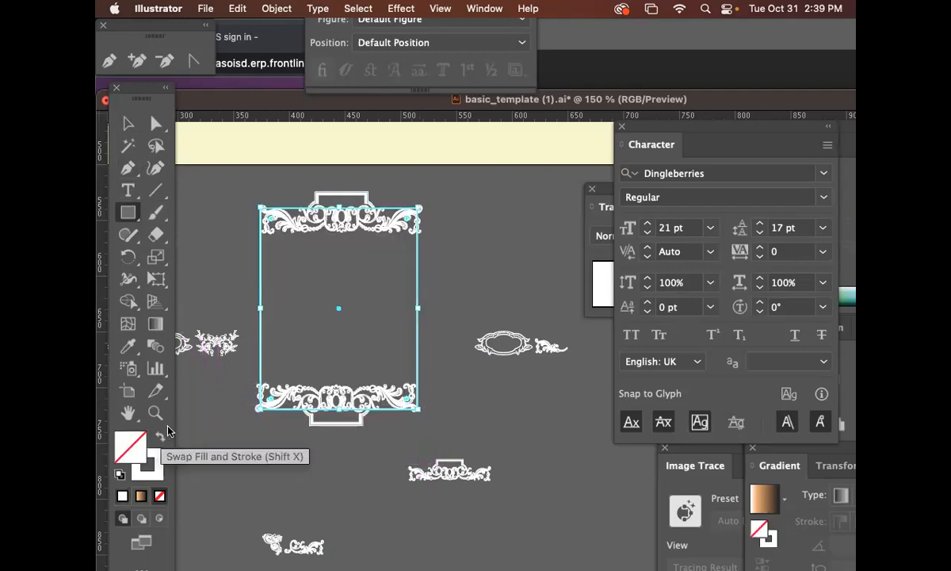
Step: Fill both large ornaments with the copper-to-black gradient
left_click(128, 124)
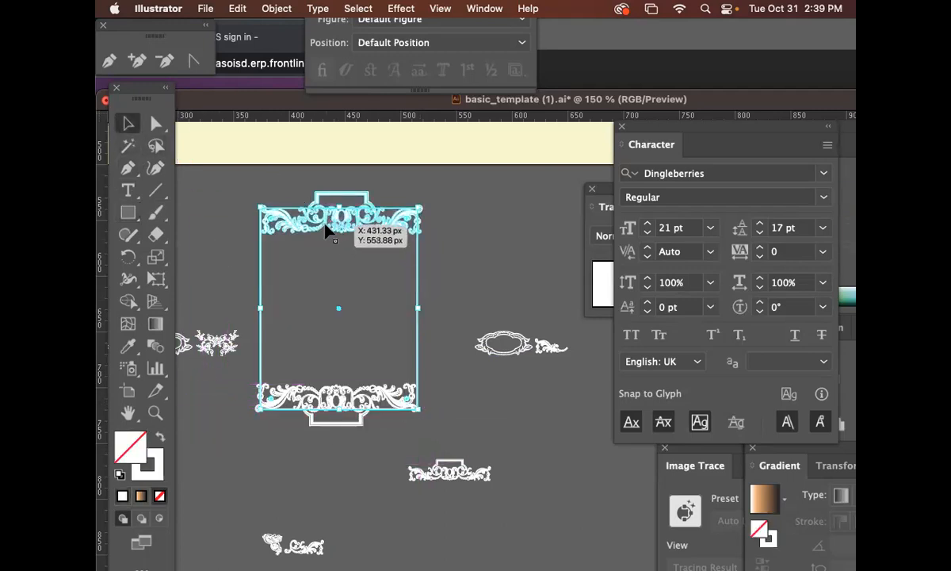
left_click(324, 228)
left_click(332, 404, "shift")
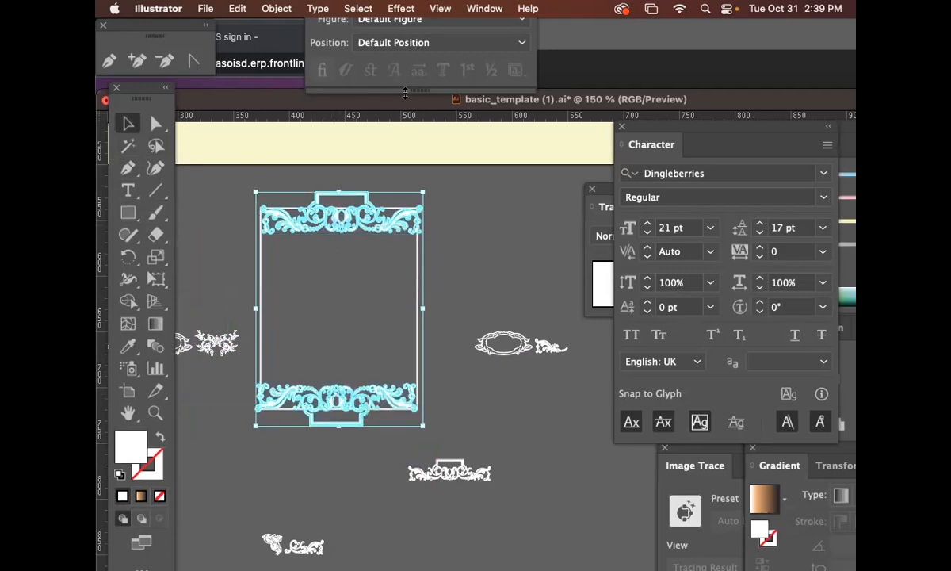
left_click(767, 498)
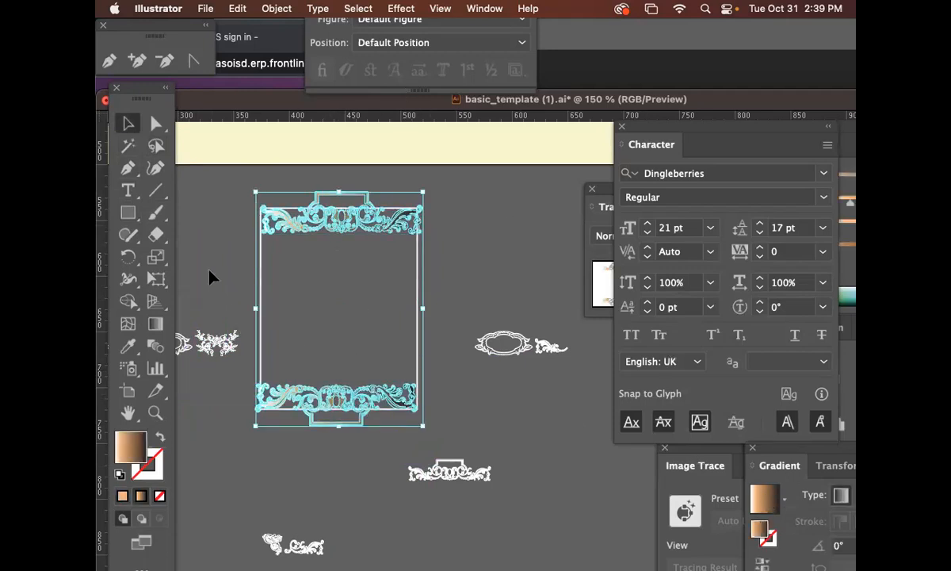
left_click(468, 431)
Step: Redirect the upper ornament's gradient to run vertically from its tab down past its lower edge
left_click(391, 405)
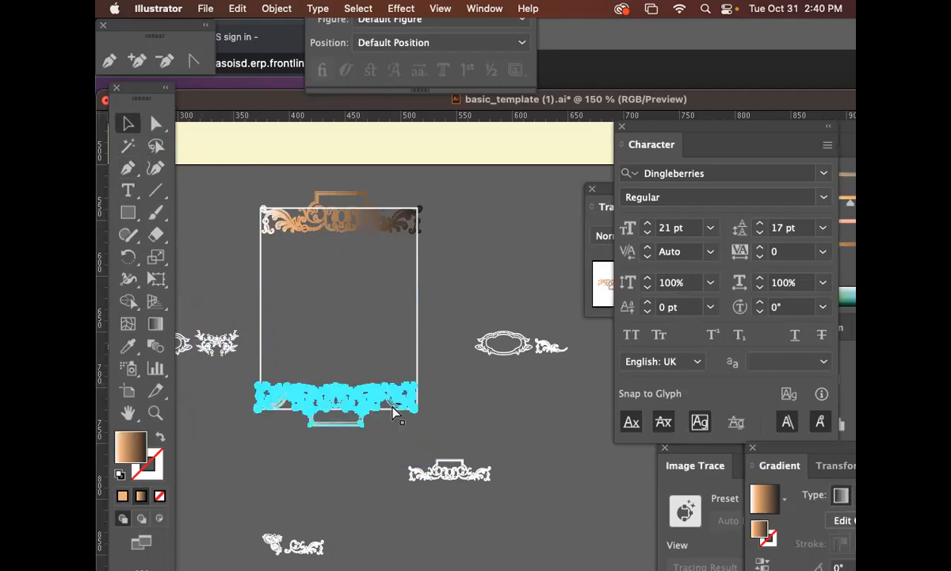
key("super+=")
left_click_drag(609, 272, 463, 344)
left_click(404, 228)
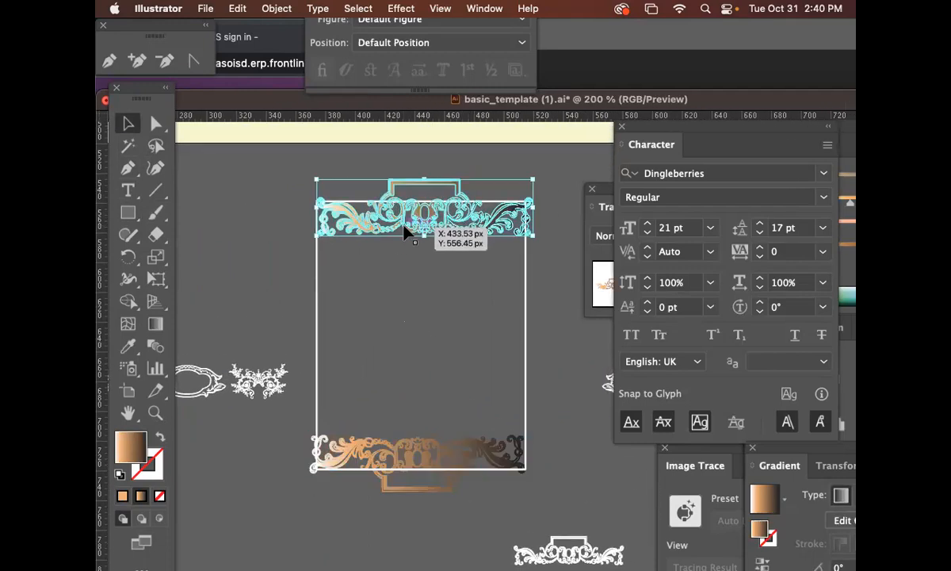
left_click(393, 250)
left_click(412, 227)
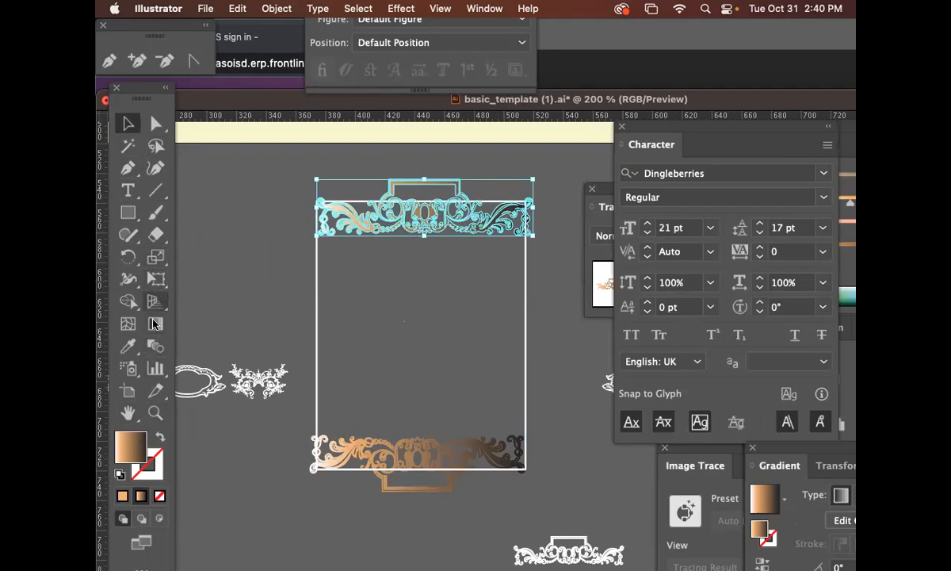
left_click(155, 326)
left_click_drag(426, 175, 431, 246)
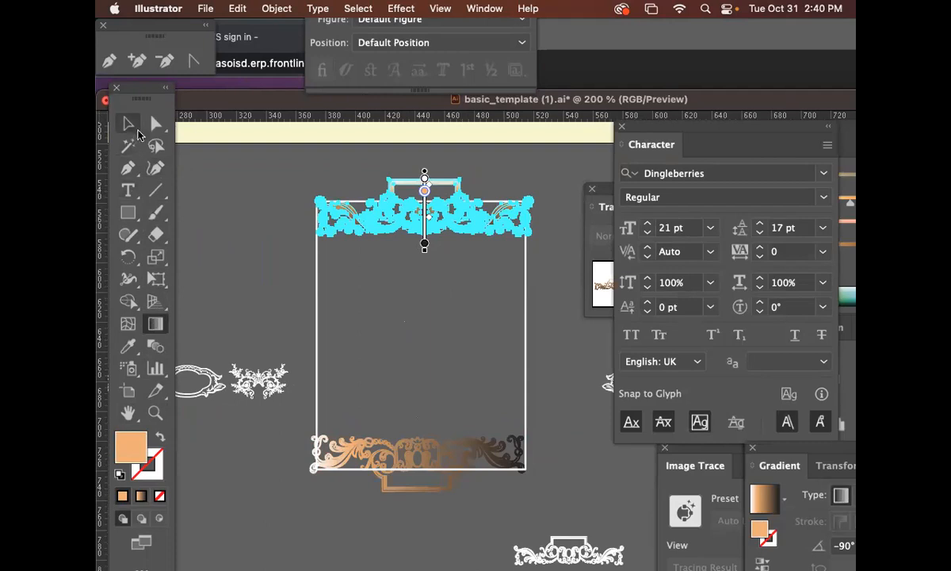
left_click(135, 126)
left_click(208, 193)
Step: Redirect the lower ornament's gradient to run vertically from its tab up past its upper edge
left_click(425, 456)
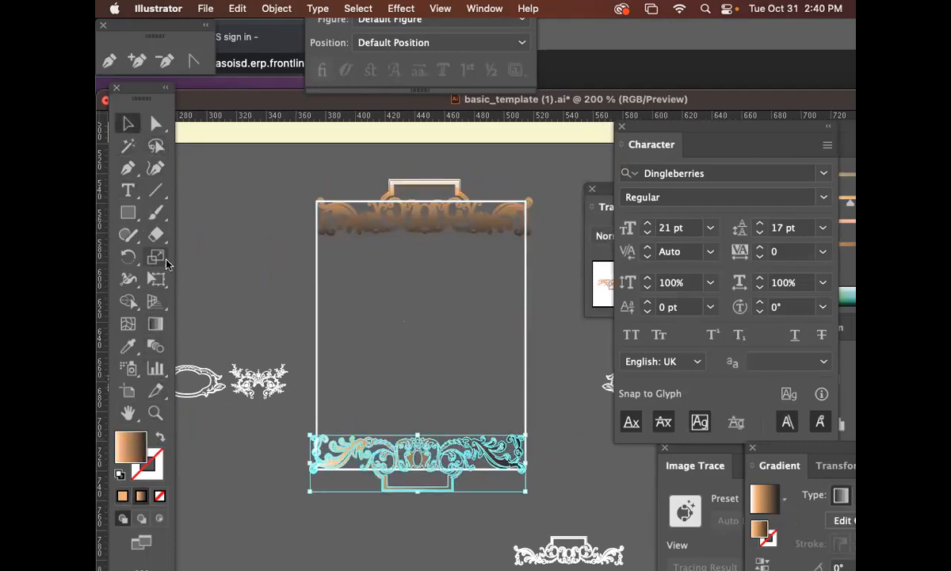
left_click(155, 324)
mouse_move(391, 505)
left_mouse_down()
mouse_move(435, 432)
mouse_move(431, 417)
mouse_move(388, 417)
left_mouse_up()
left_click(127, 123)
left_click(198, 174)
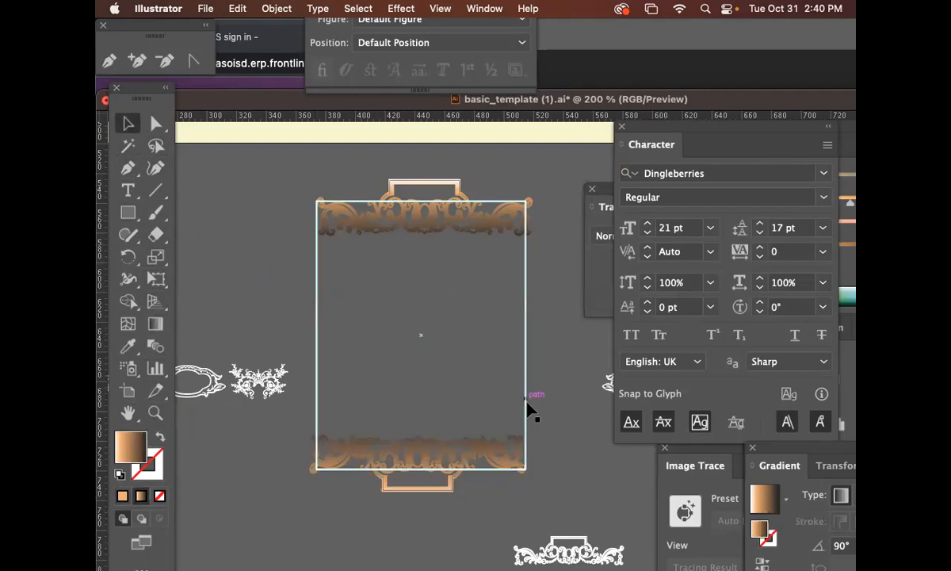
Step: Sample the upper ornament's gradient onto the rectangle with the Eyedropper and add a slightly smaller centred copy inside it
scroll(525, 397, "down", 2)
left_click(519, 349)
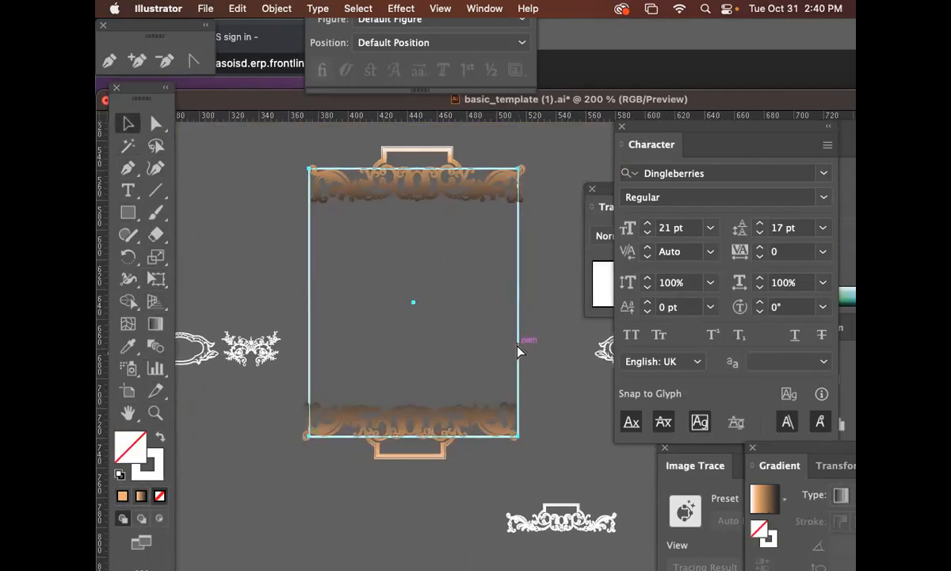
left_click(128, 346)
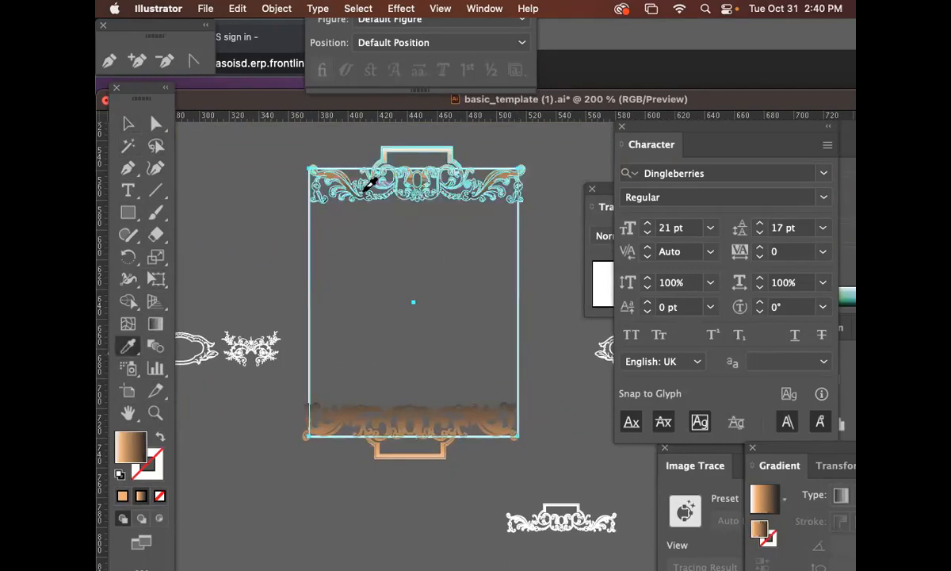
left_click(372, 182)
left_click(130, 123)
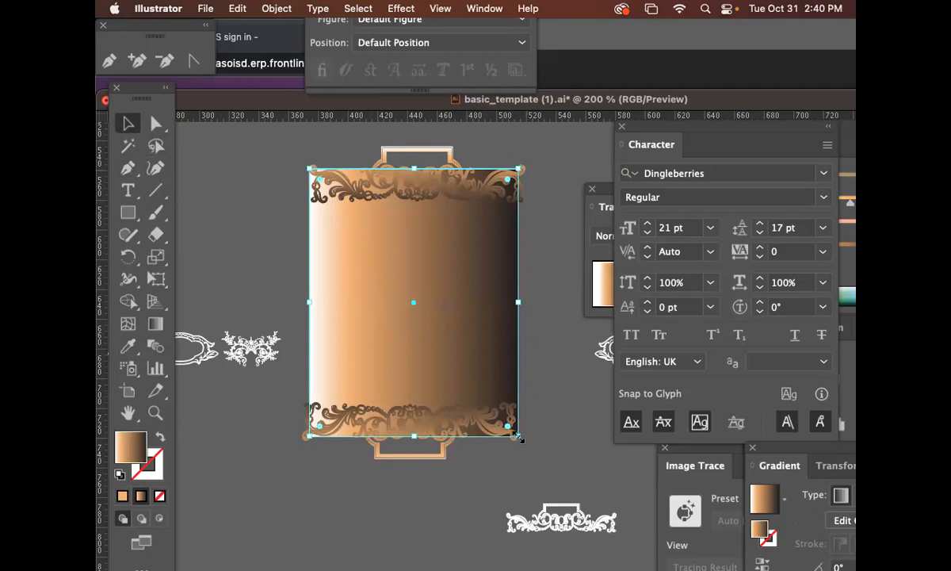
left_click_drag(518, 435, 517, 435)
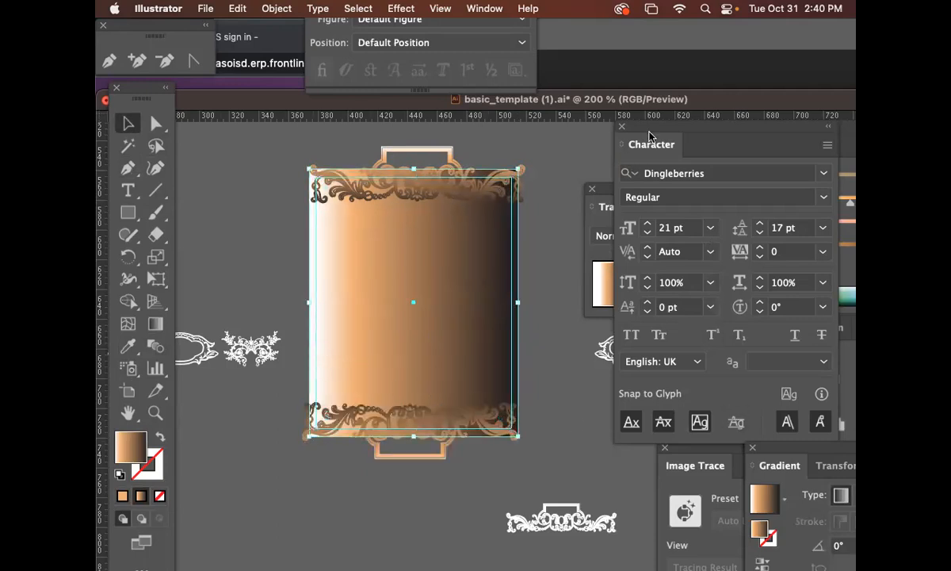
Step: Subtract the inner rectangle from the outer one with Pathfinder's Minus Front to make a hollow frame
left_click(482, 9)
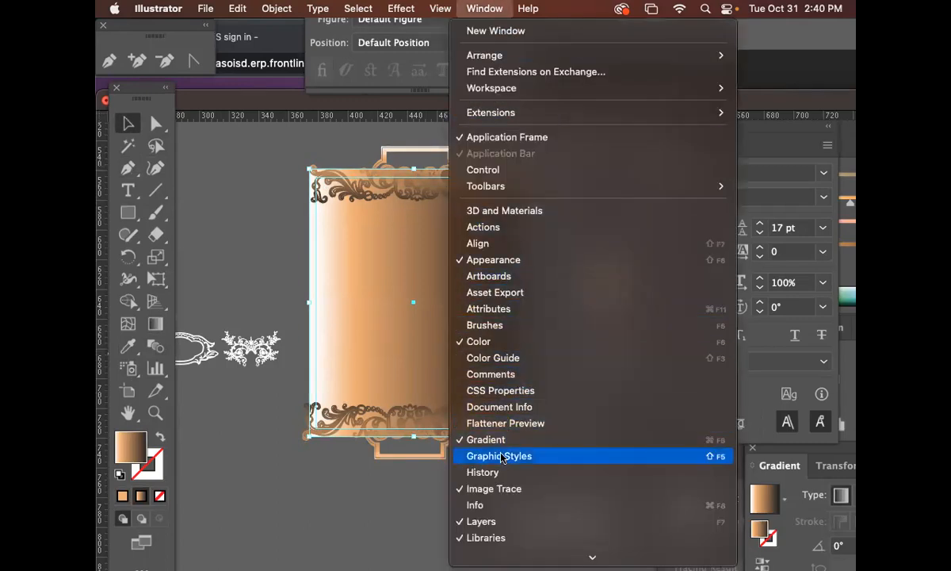
mouse_move(508, 560)
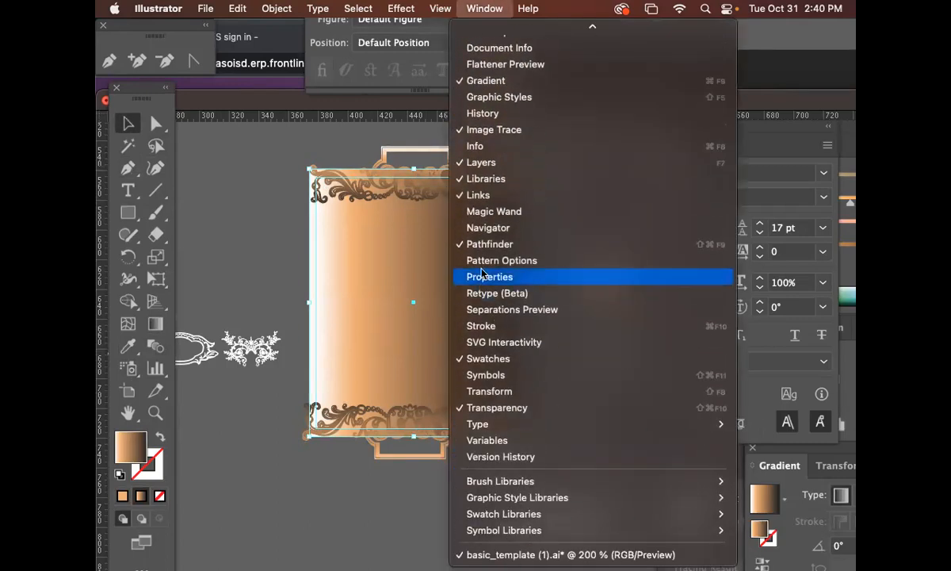
left_click(485, 243)
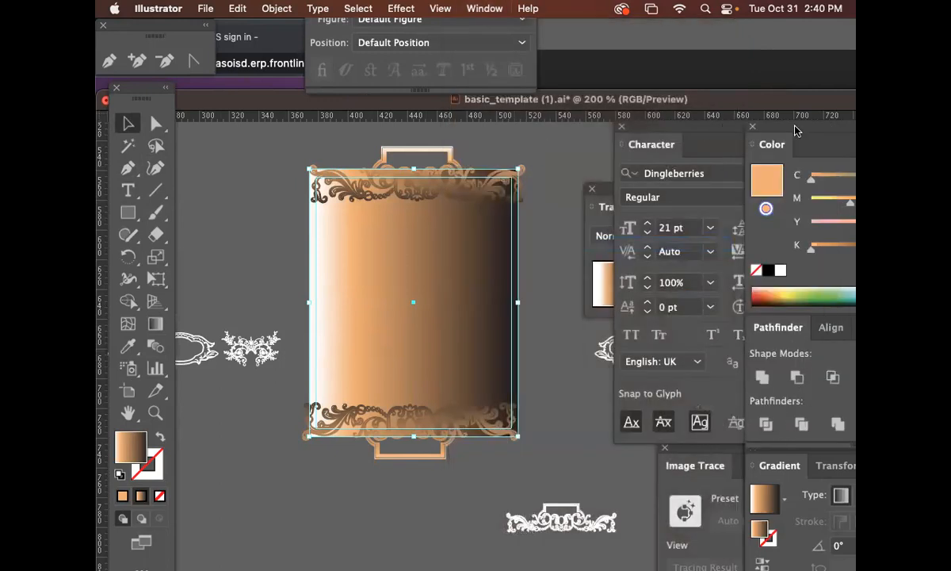
left_click_drag(791, 132, 654, 48)
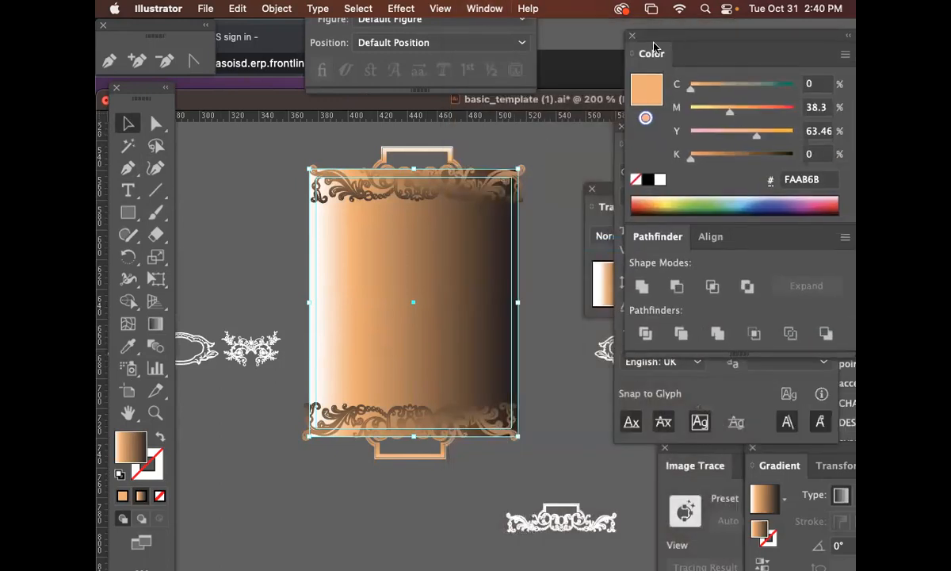
left_click(676, 287)
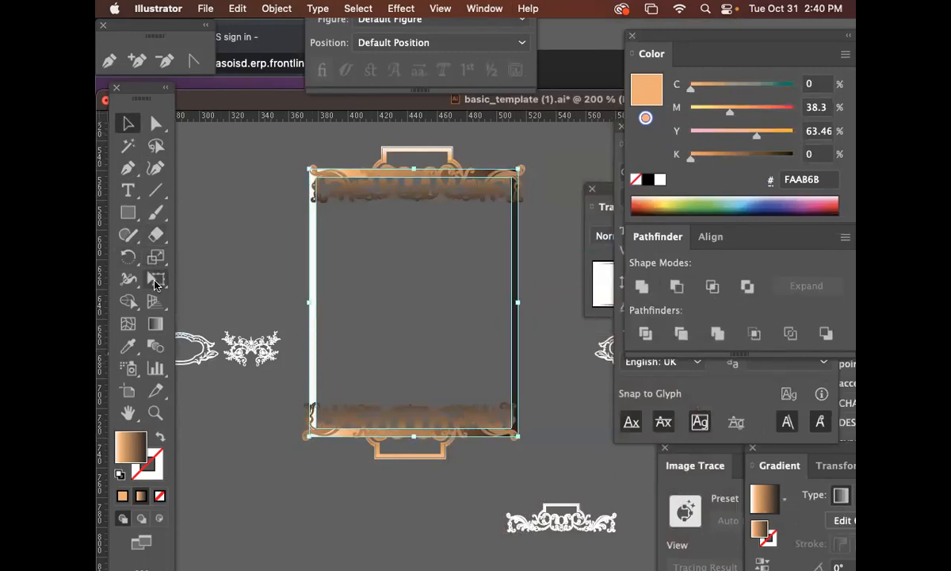
Step: Redirect the hollow frame's gradient diagonally at about -57° from its upper-left corner to just below its lower-right corner
left_click(153, 329)
left_click_drag(297, 221, 412, 459)
left_click_drag(335, 160, 516, 463)
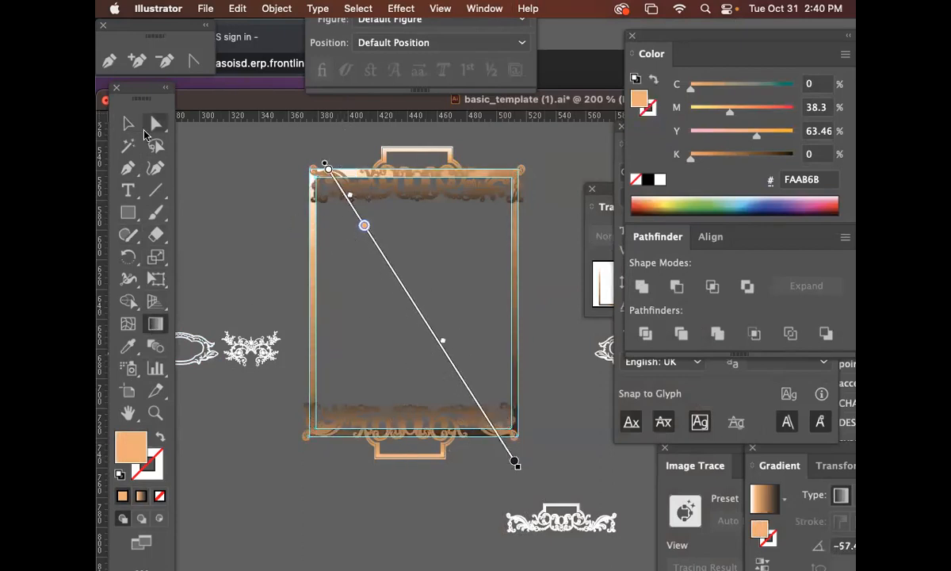
Step: Enlarge both ornaments slightly wider than the frame and place them over its upper and lower edges
left_click(123, 121)
left_click_drag(416, 195, 406, 171)
left_click_drag(520, 196, 536, 206)
left_click_drag(481, 181, 483, 173)
left_click_drag(464, 434, 485, 445)
left_click_drag(521, 474, 531, 490)
Step: Shift the lower ornament until it sits roughly centred on the frame's bottom edge
left_click(397, 168)
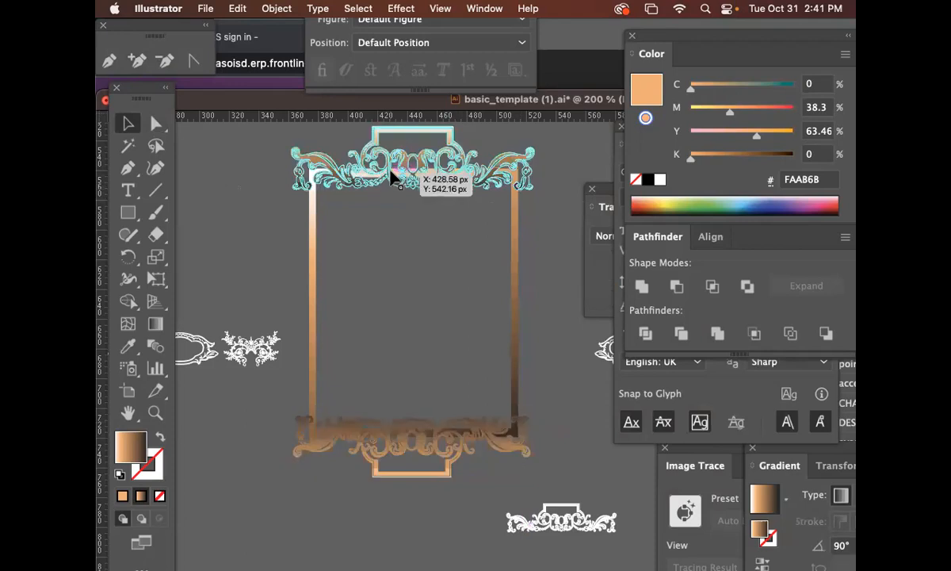
left_click(533, 402)
left_click(489, 435)
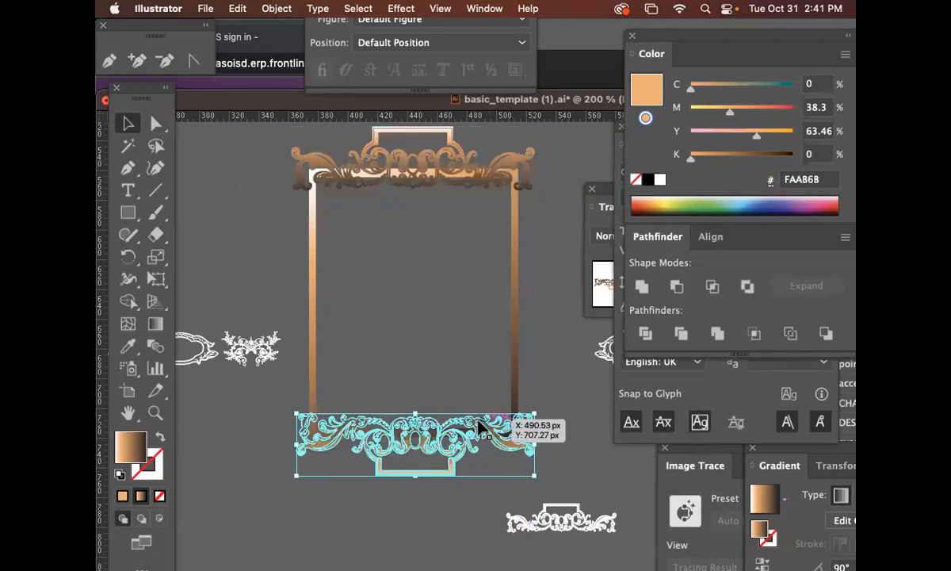
key("Left")
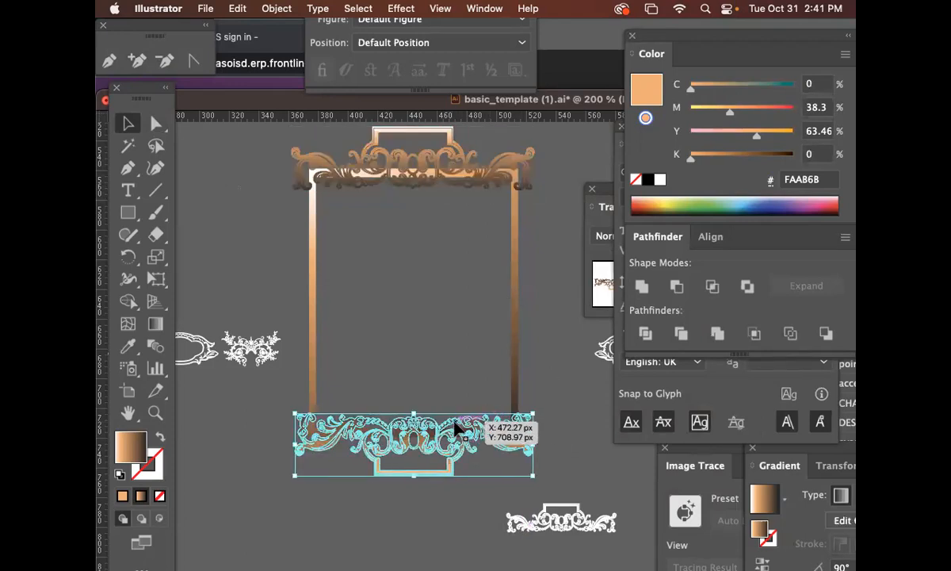
left_click(518, 349)
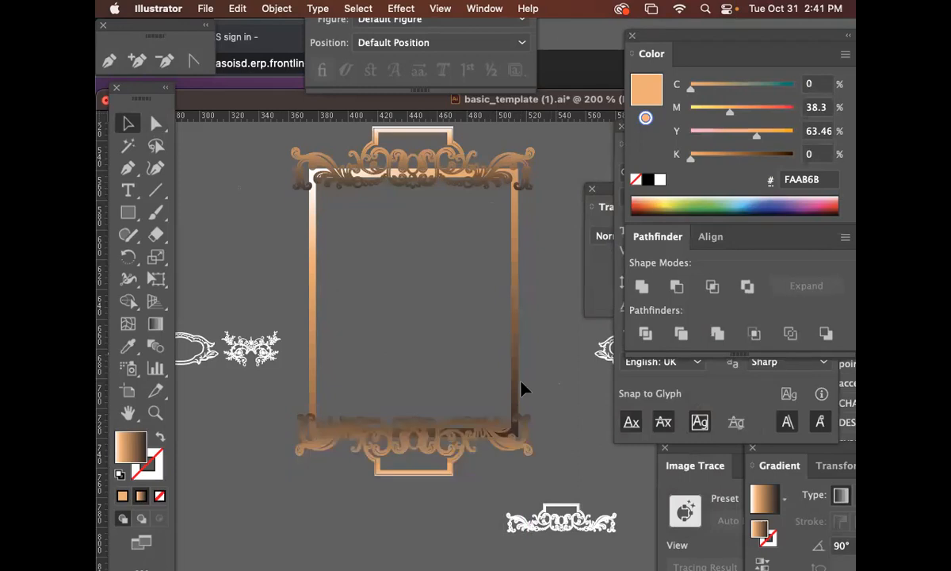
left_click(494, 438)
left_click_drag(499, 436, 502, 433)
left_click(435, 164)
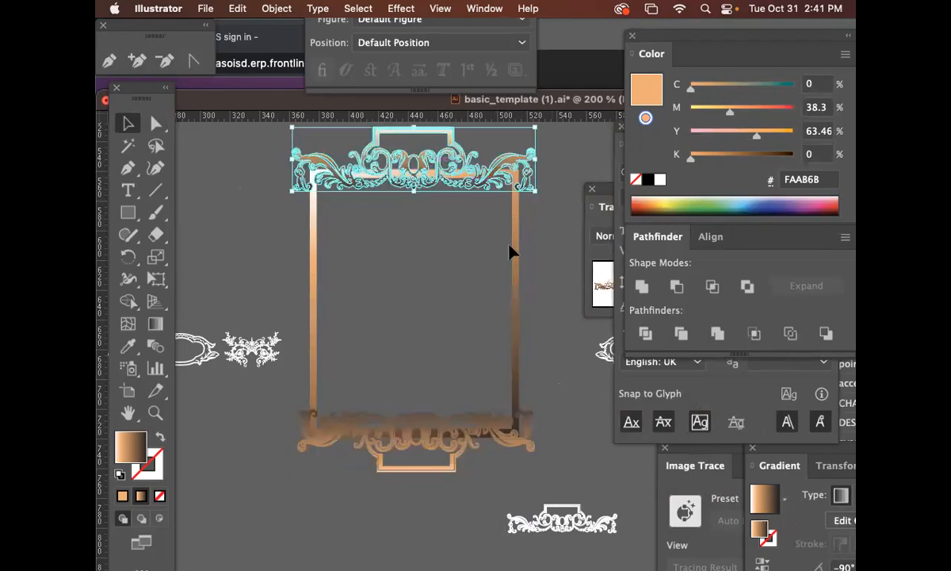
left_click(545, 341)
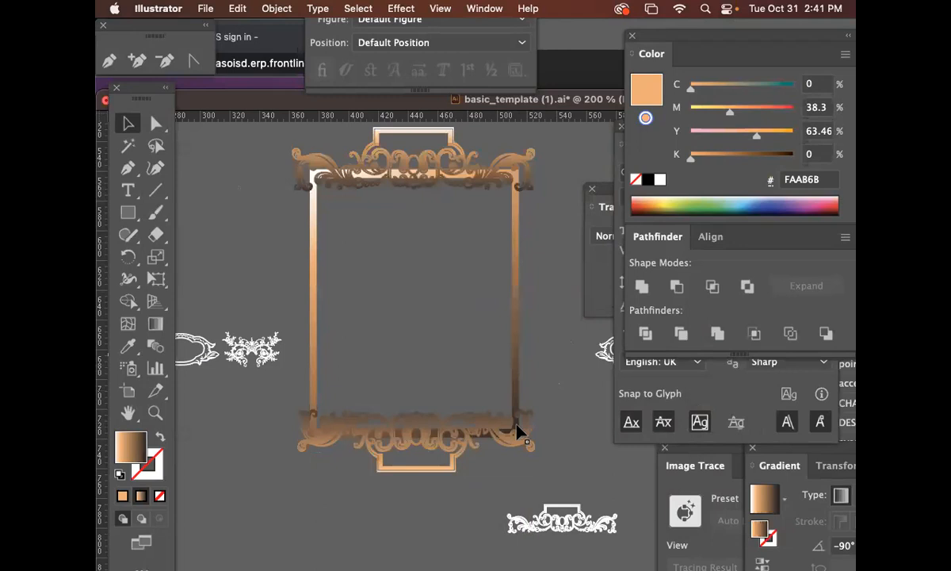
left_click_drag(508, 441, 497, 452)
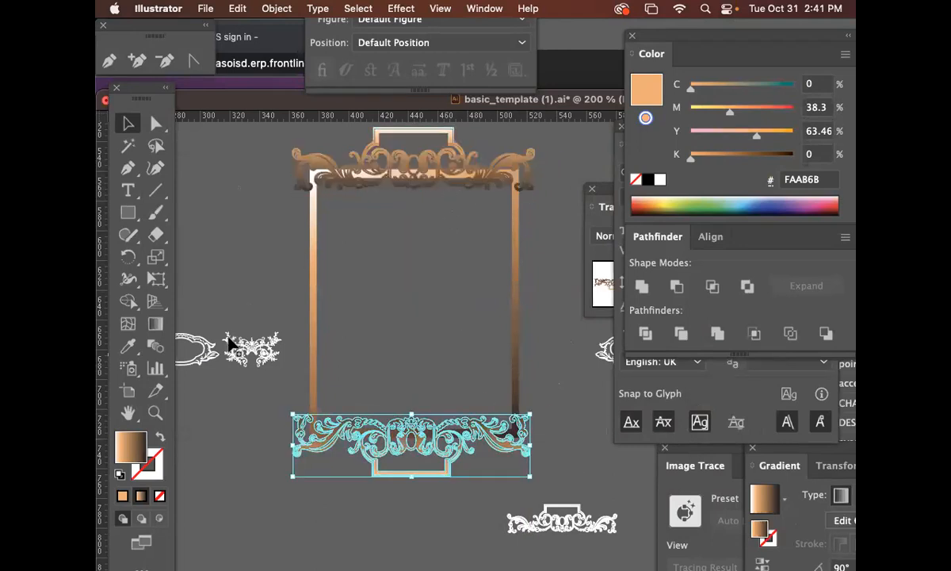
Step: Duplicate the copper stop in the lower ornament's gradient, place the pair at about 31% and 60%, and recolour the first to FAAA3B
double_click(132, 443)
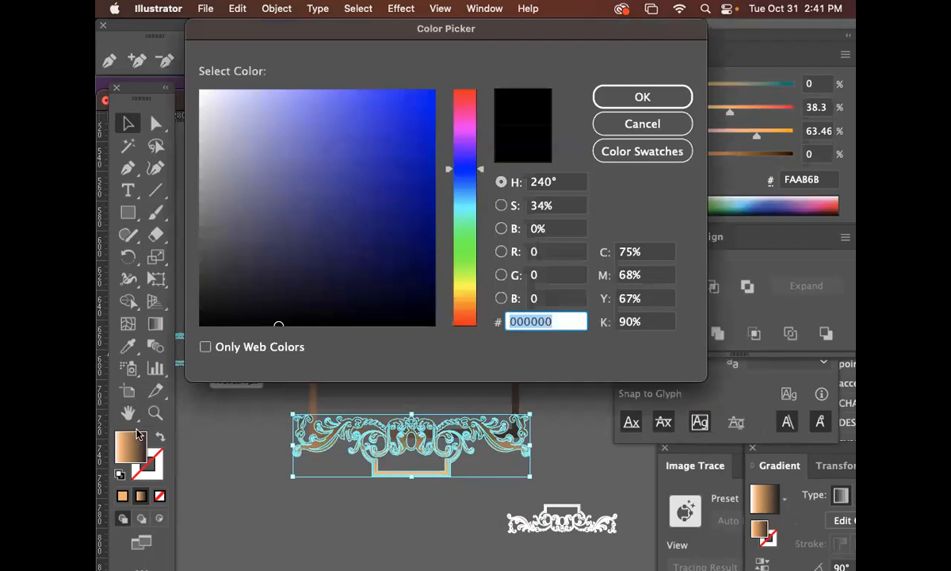
left_click(642, 123)
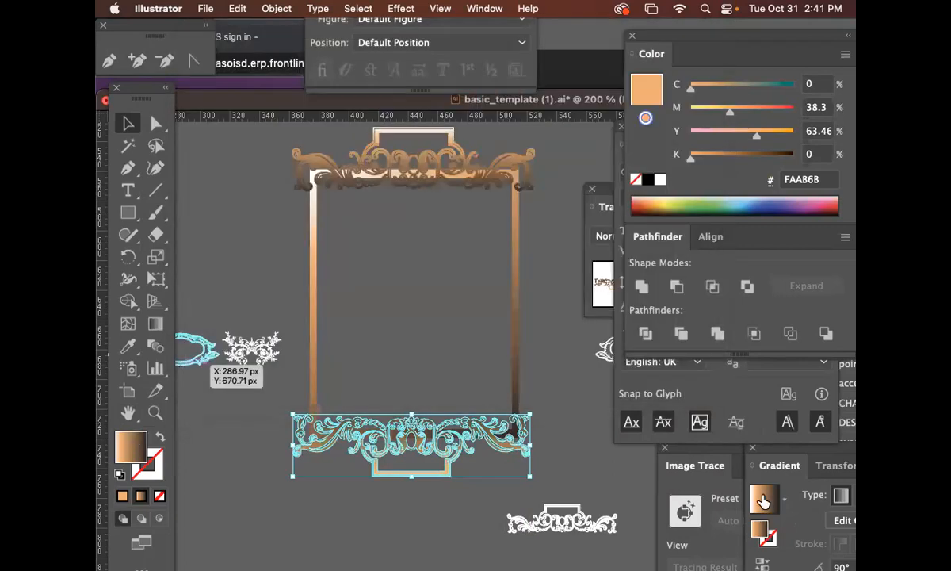
left_click_drag(769, 449, 574, 117)
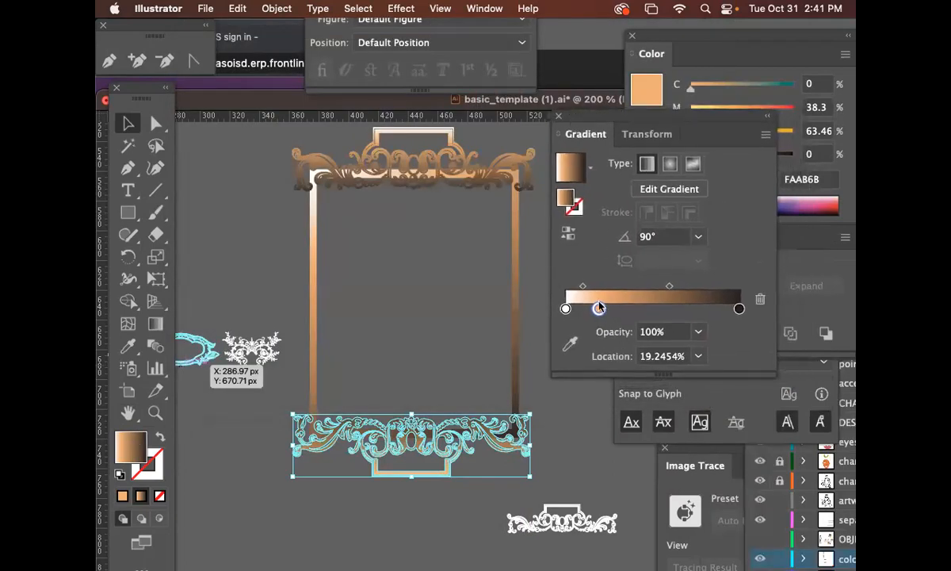
mouse_move(621, 313)
left_mouse_down()
mouse_move(672, 313)
mouse_move(618, 312)
left_mouse_up()
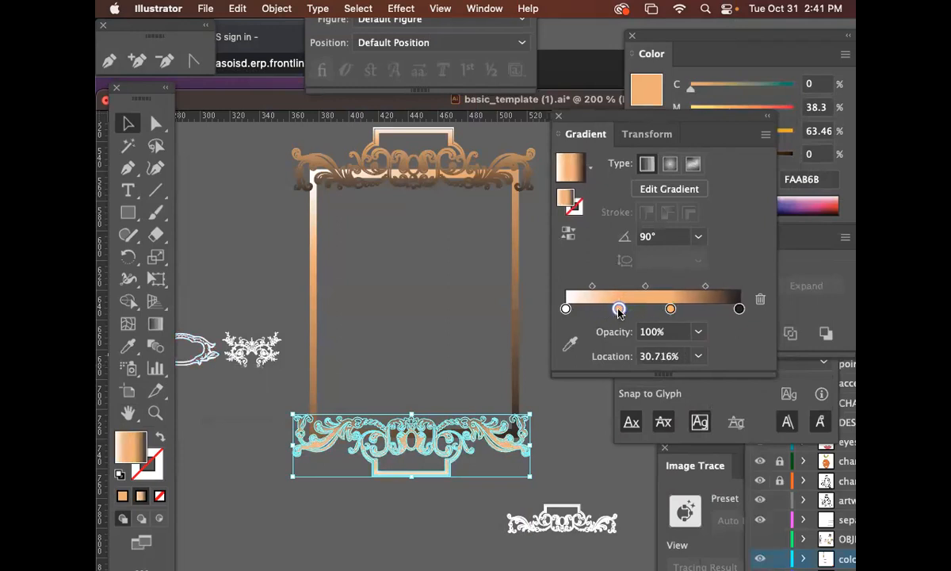
double_click(620, 309)
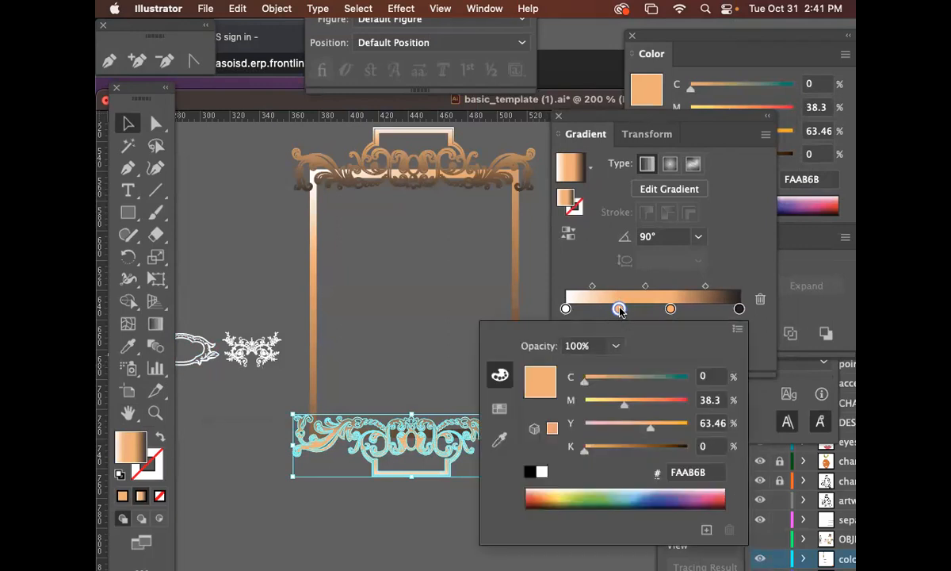
mouse_move(650, 427)
left_mouse_down()
mouse_move(680, 425)
mouse_move(668, 424)
left_mouse_up()
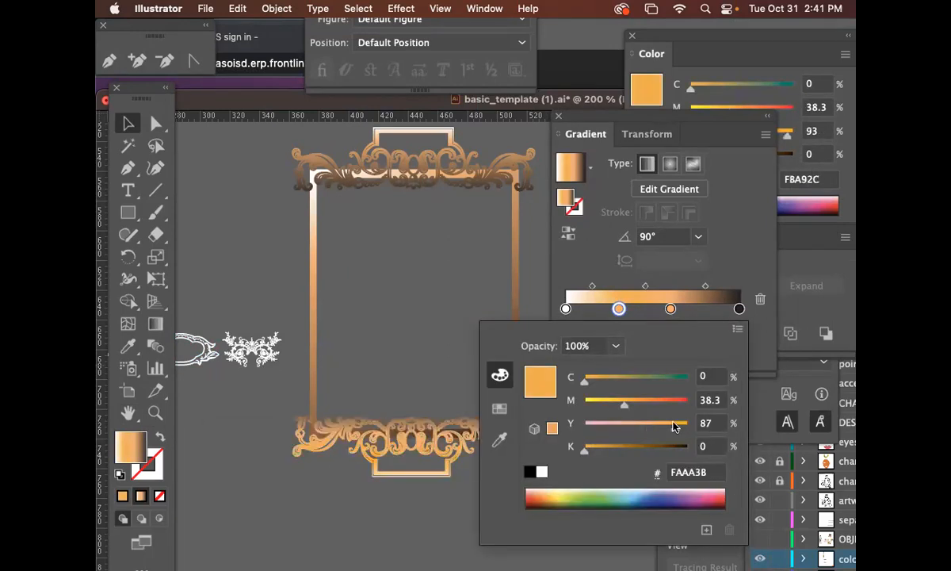
key("Escape")
Step: Duplicate the copper stop in the upper ornament's gradient and place the copy at about 69%
left_click(399, 178)
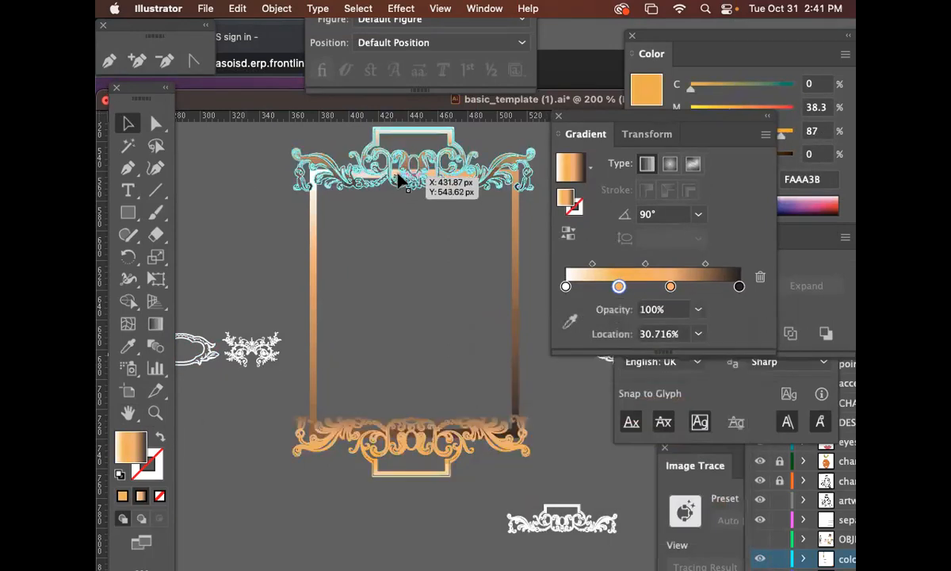
left_click(599, 309)
left_click_drag(598, 309, 686, 310)
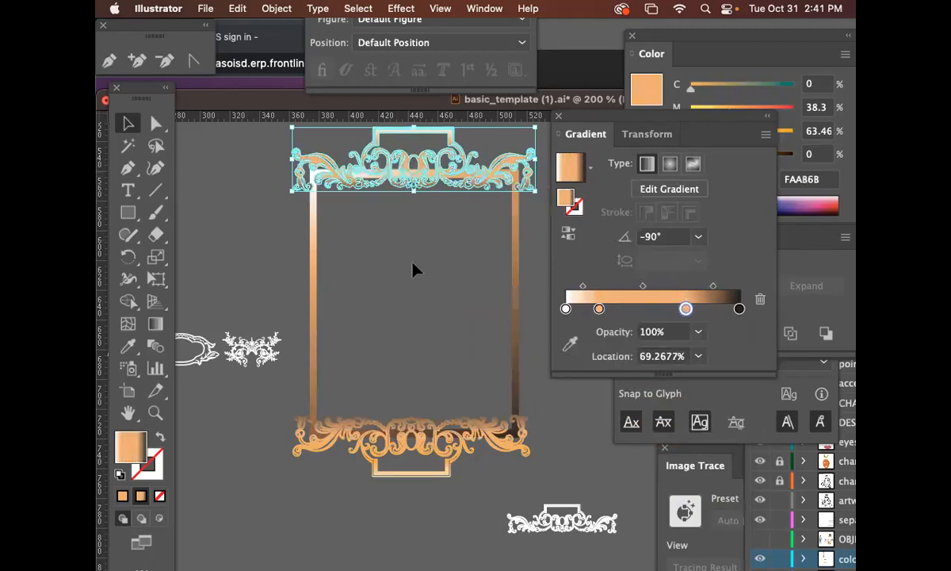
left_click(155, 127)
left_click(132, 125)
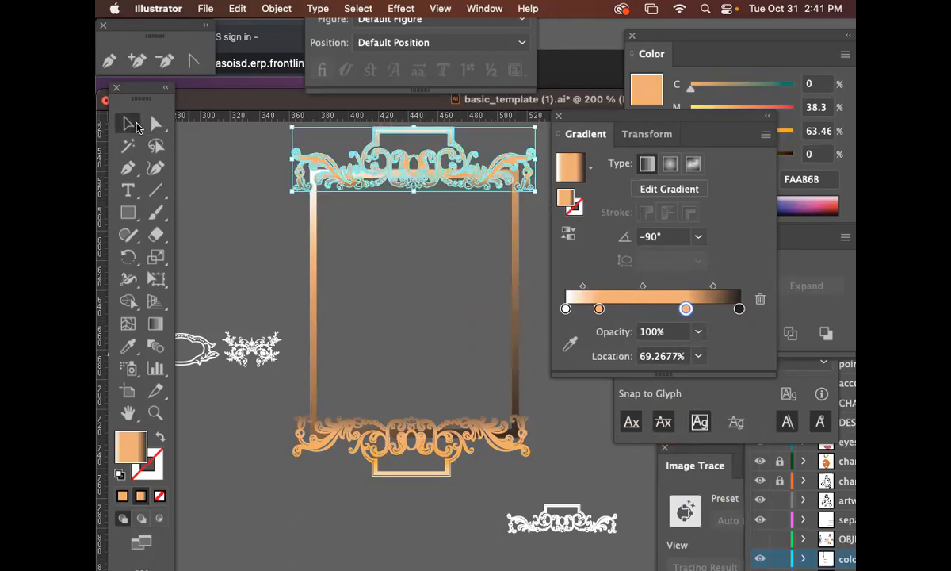
left_click(339, 218)
left_click(375, 173)
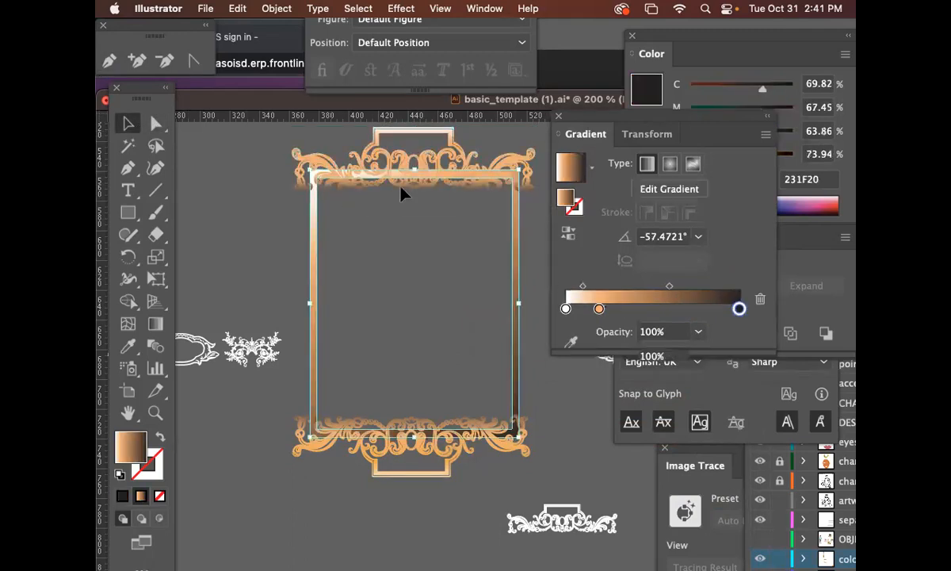
left_click(388, 163)
left_click(428, 246)
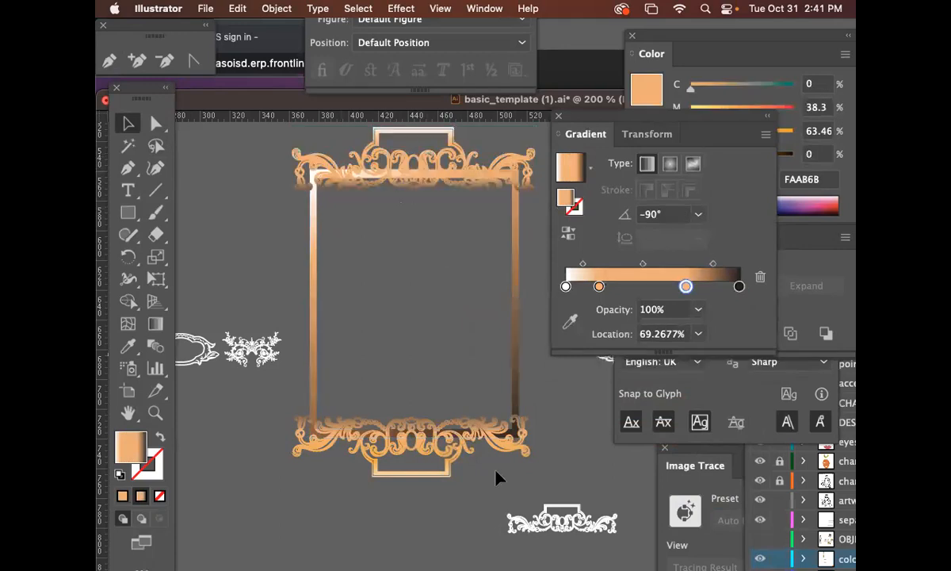
left_click(459, 438)
left_click(537, 398)
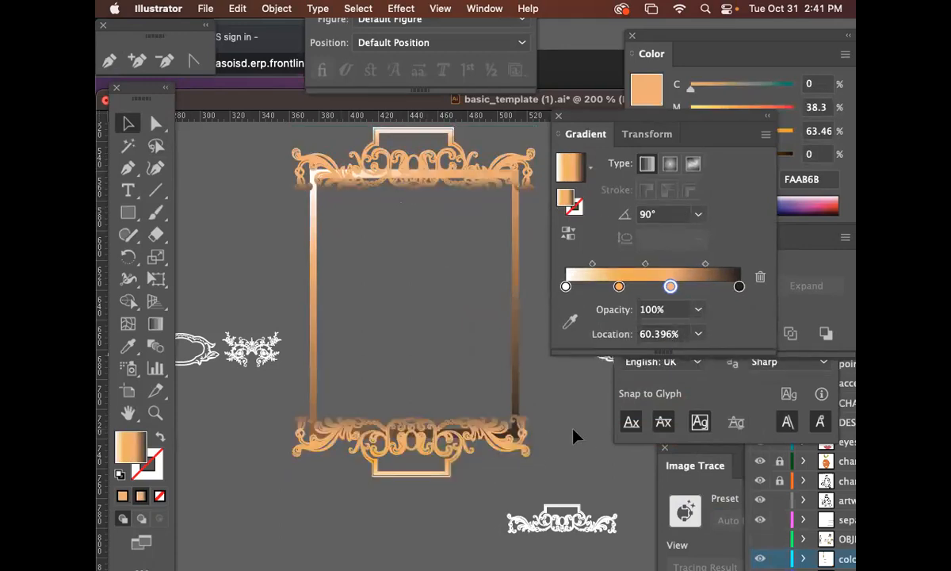
Step: Save the document with the copper-gradient frame in place
key("super+a")
key("super+minus")
key("super+minus")
key("super+s")
left_click_drag(540, 453, 434, 423)
left_click_drag(495, 355, 423, 449)
left_click(610, 481)
Step: Move the frame's upper ornament to the character sheet's title, enlarge it to the title's width and position it behind the lettering
left_click_drag(468, 472, 408, 184)
left_click_drag(433, 188, 494, 218)
scroll(494, 212, "up", 3)
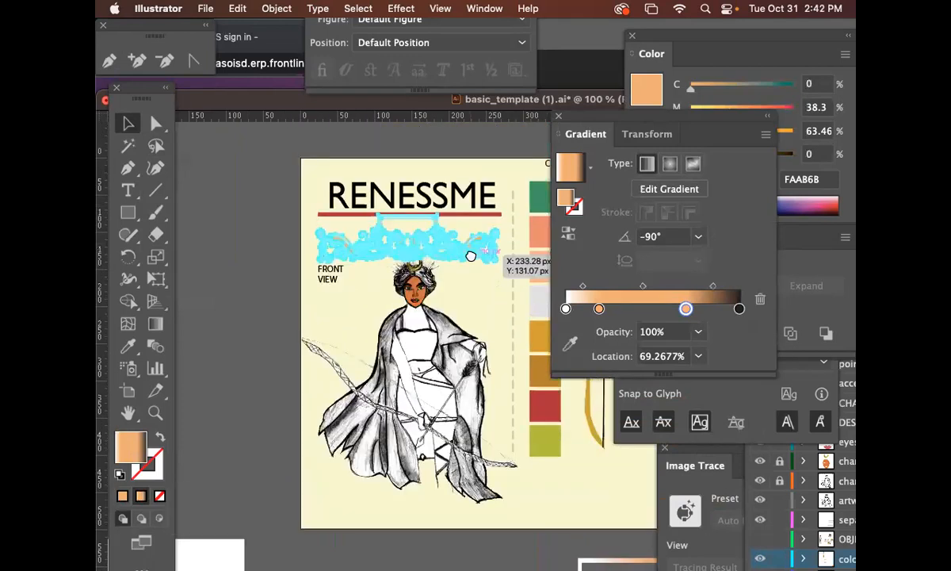
left_click_drag(428, 260, 384, 231)
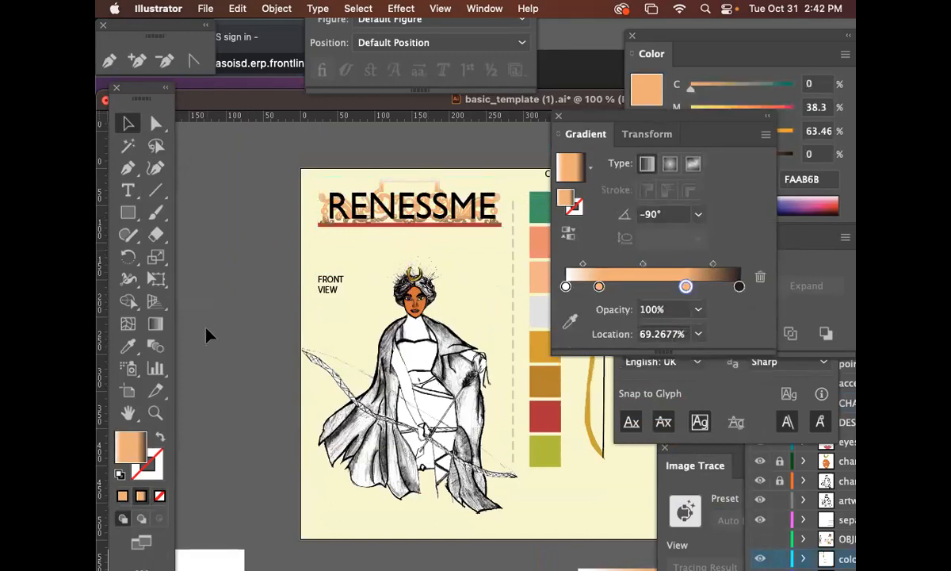
Step: Select the title text over the ornament and save the document
left_click(395, 211)
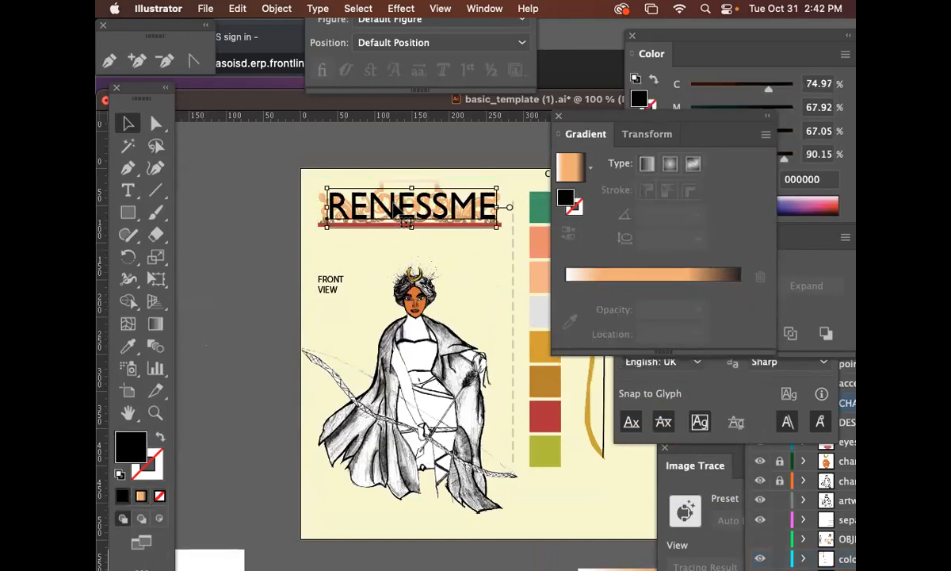
left_click(385, 267)
key("super+s")
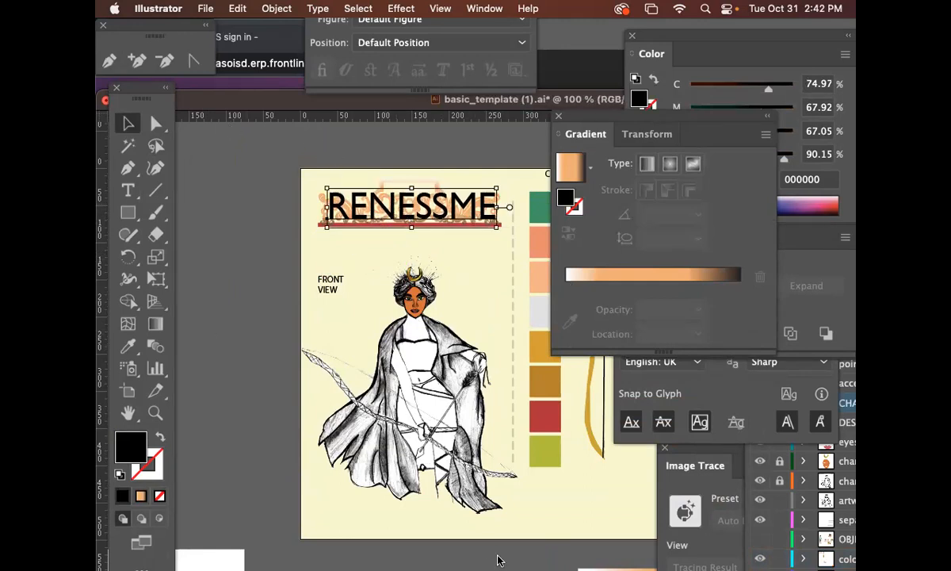
mouse_move(535, 552)
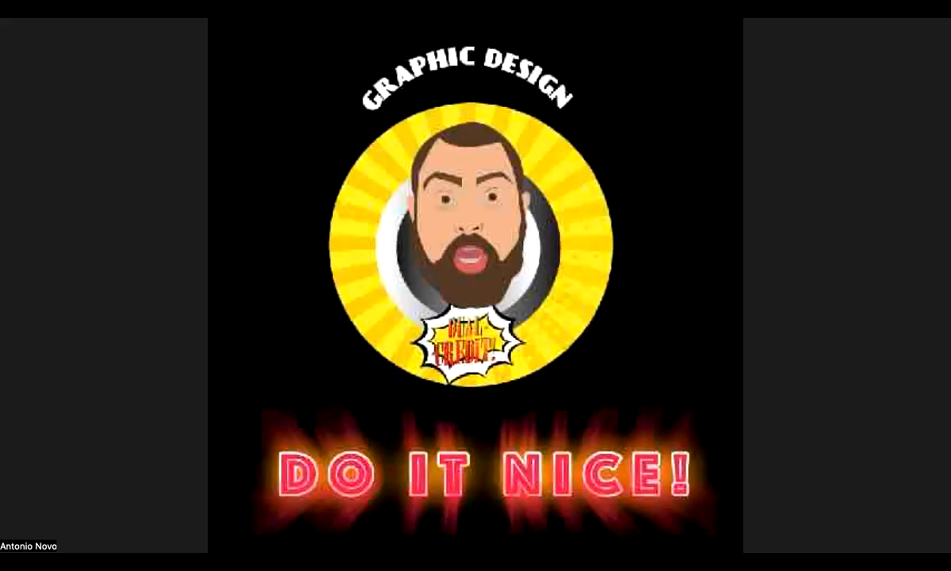